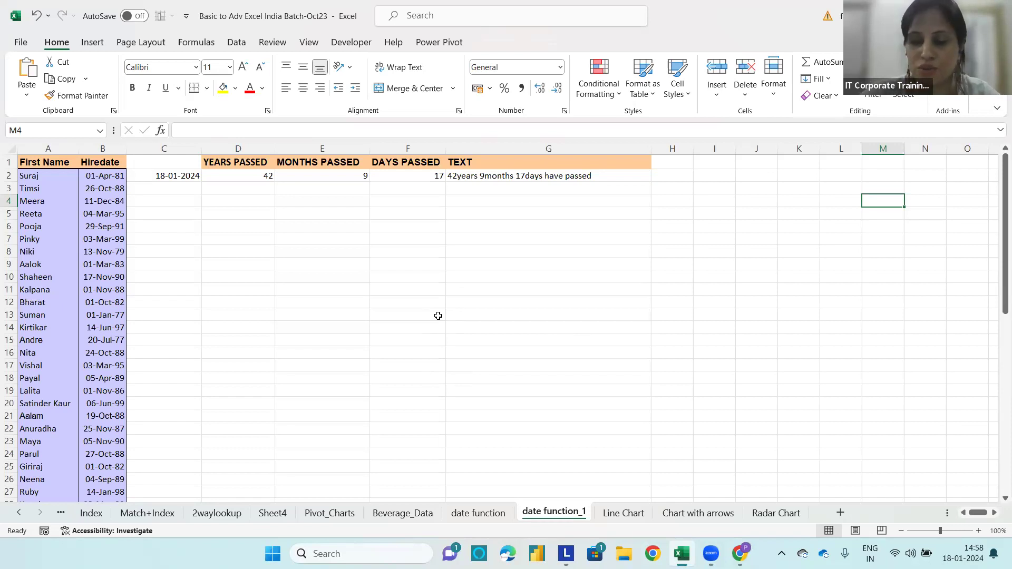
Open the "date function" worksheet containing the bonus calculation table.
left_click(405, 302)
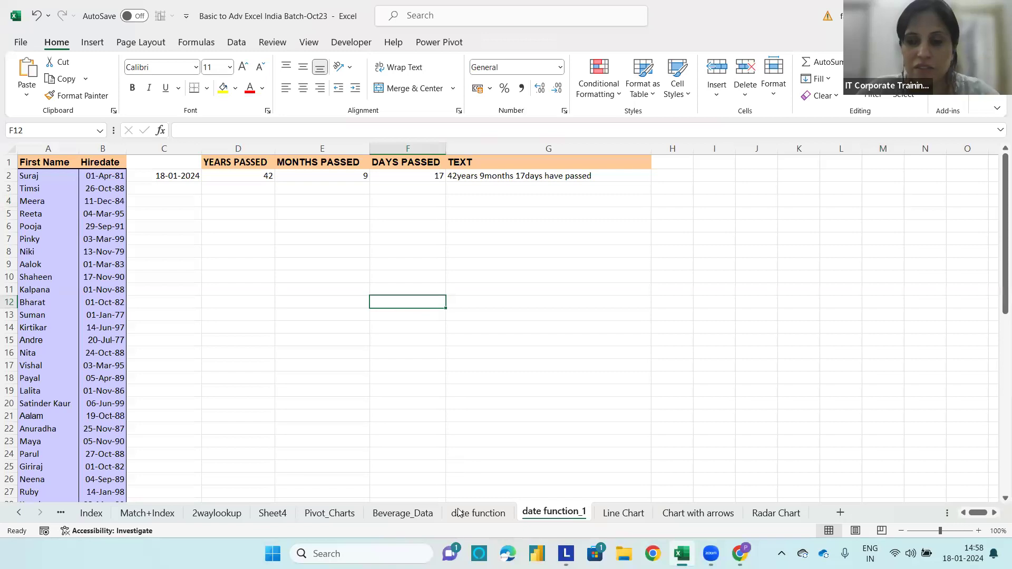
left_click(461, 521)
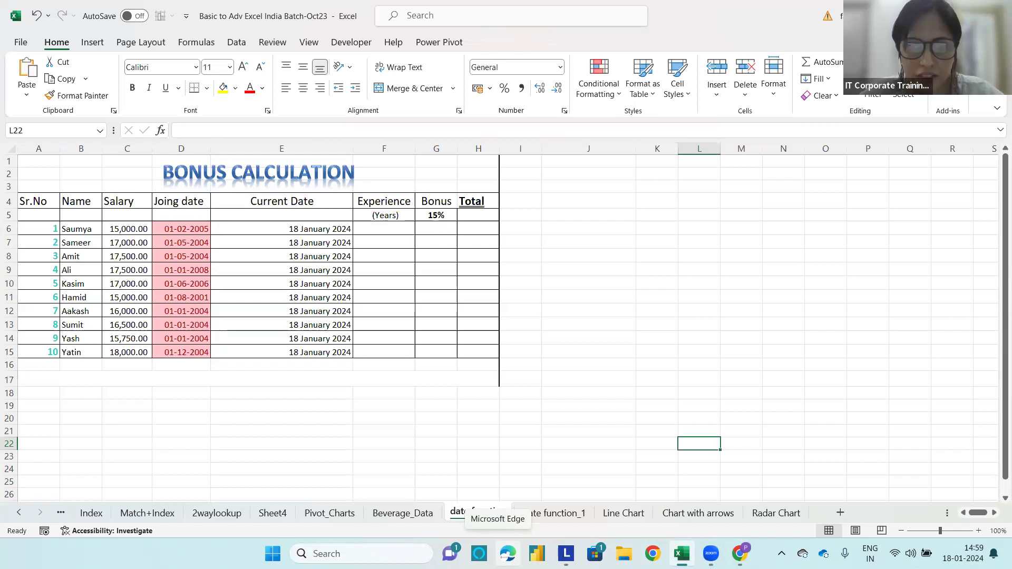
Enter =E6-D6 in cell F6 to subtract the joining date from the current date.
left_click(377, 231)
type("=")
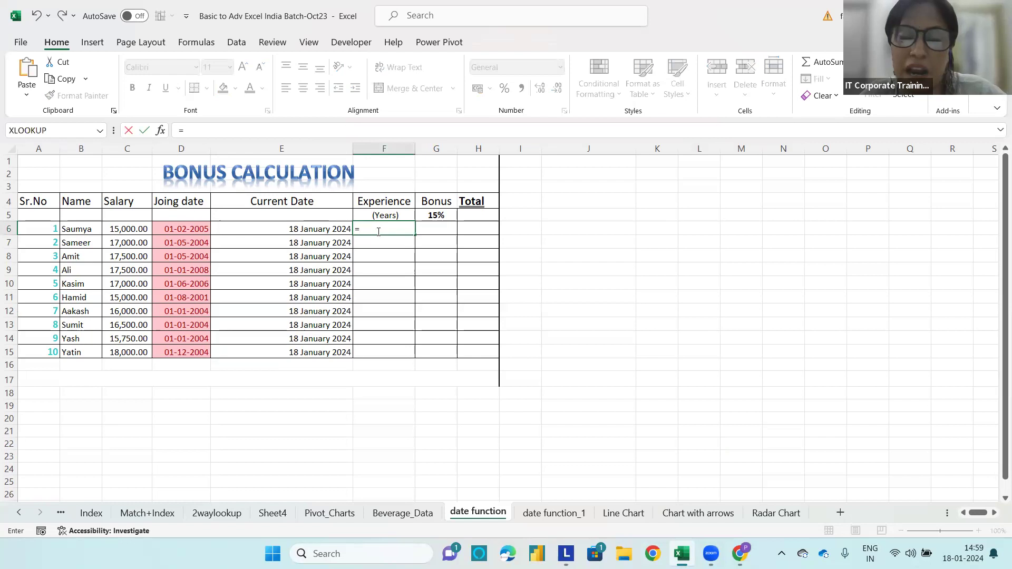
left_click(335, 227)
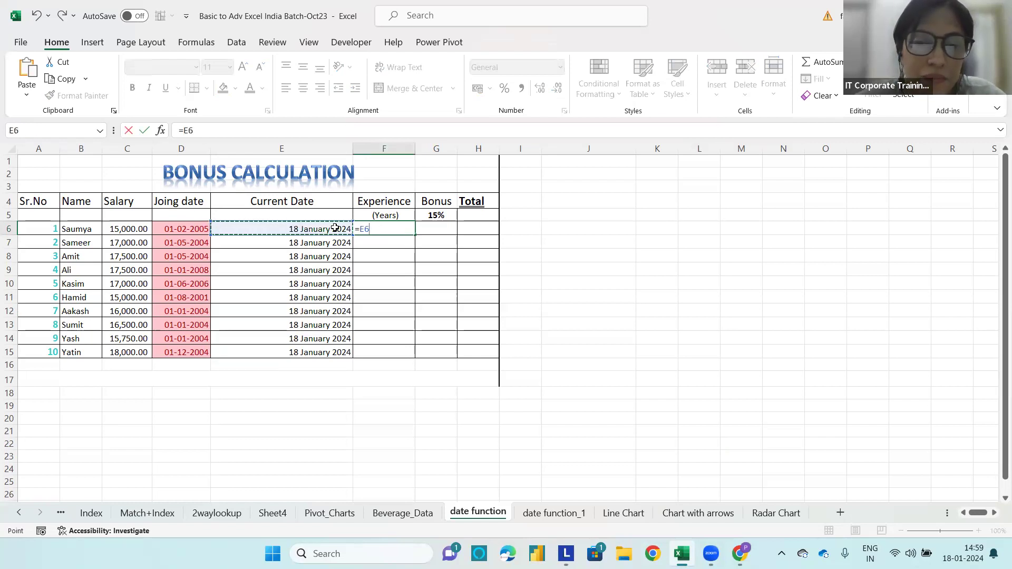
type("-")
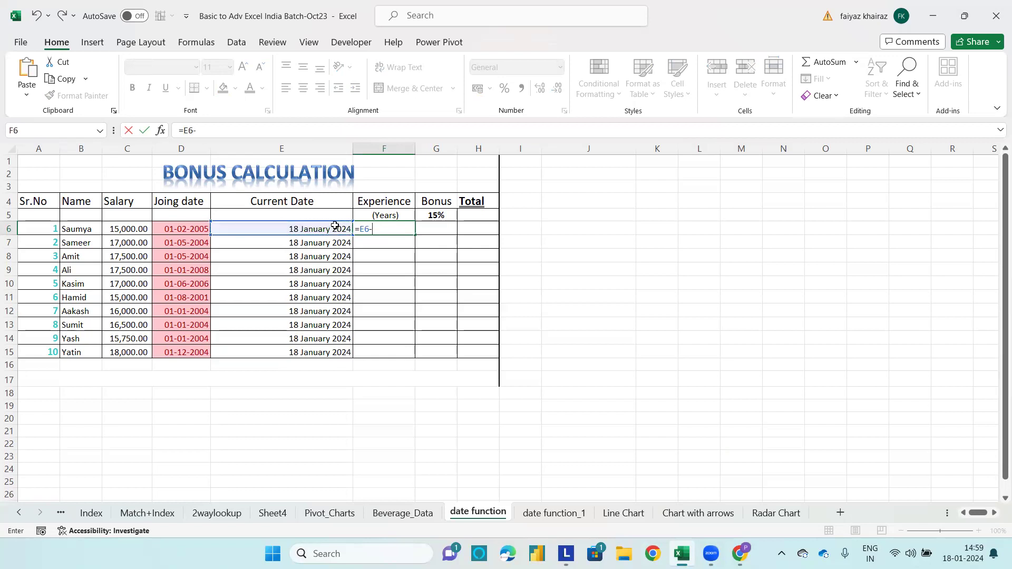
left_click(184, 229)
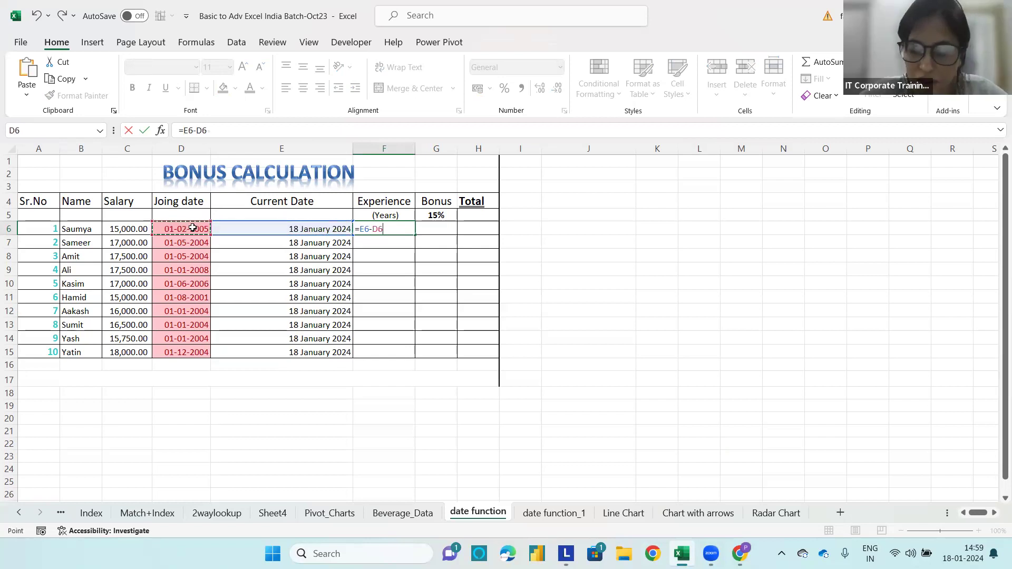
key("Return")
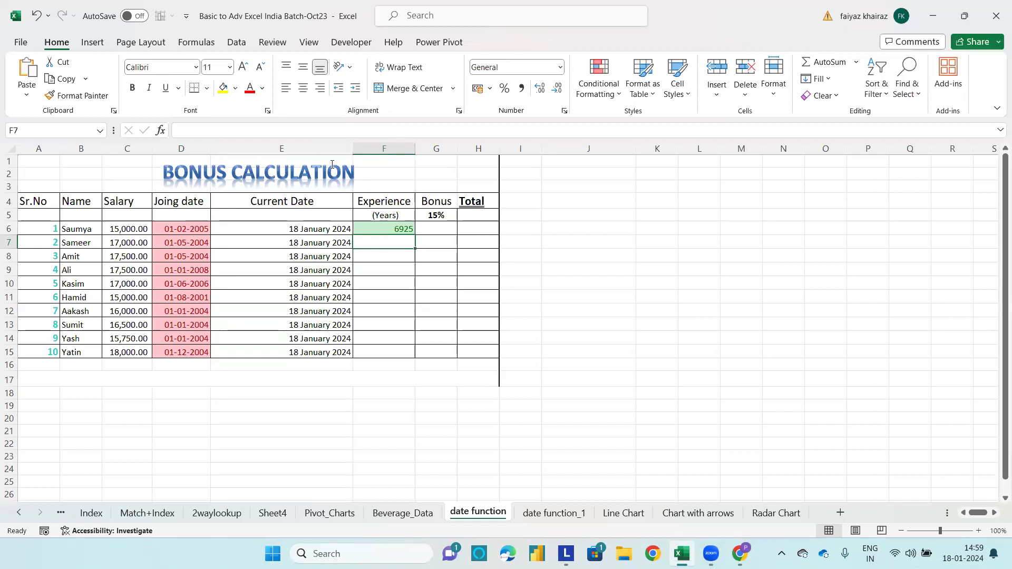
Replace the formula in F6 with =YEAR(E6) to extract the year of the current date.
left_click(384, 227)
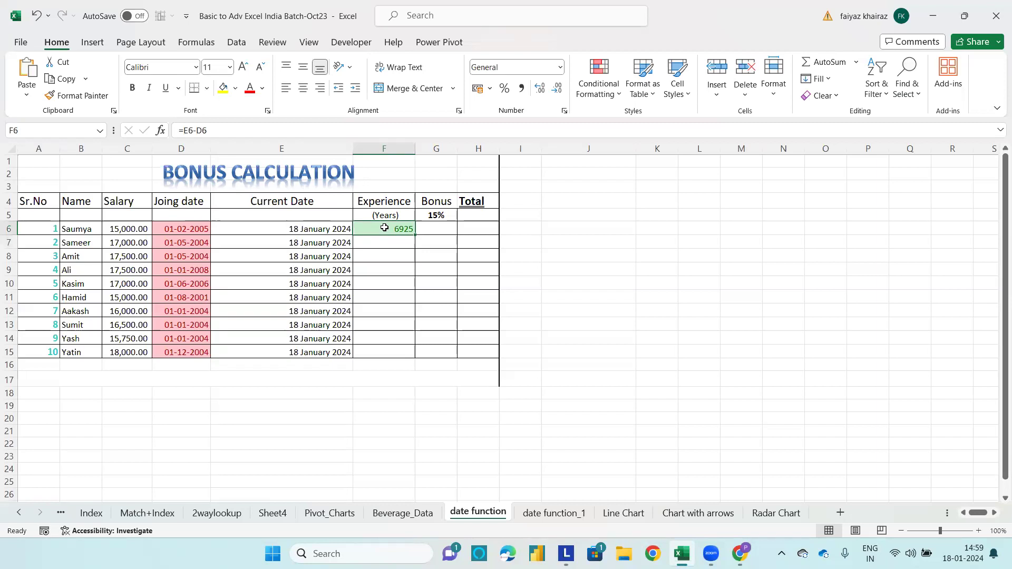
key("BackSpace")
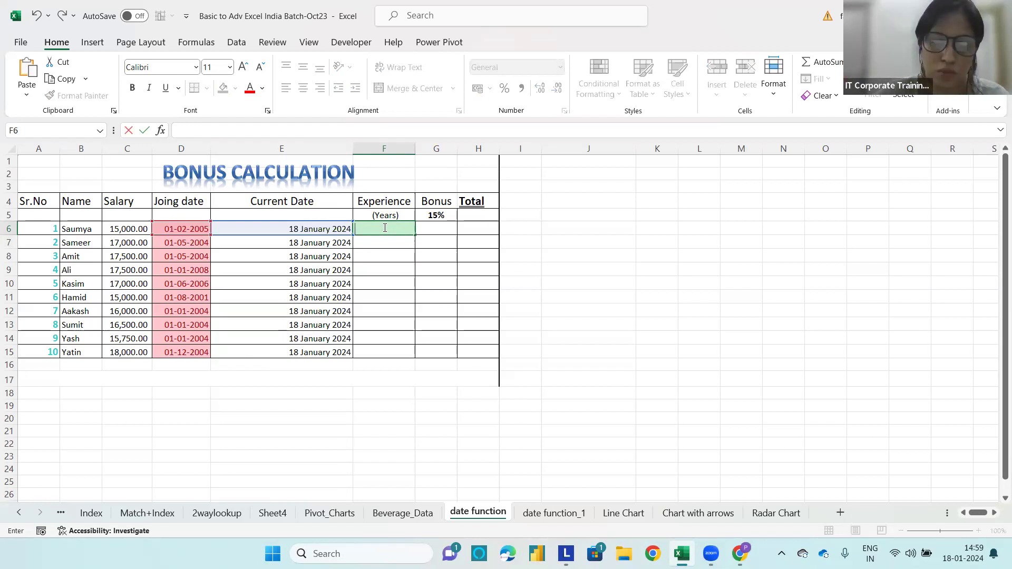
type("=YEARS")
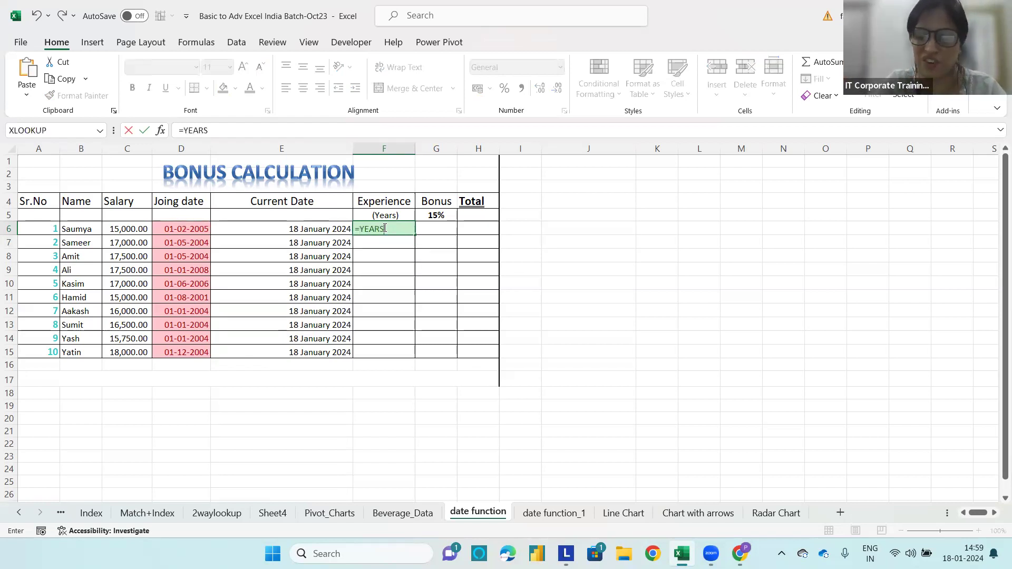
key("BackSpace")
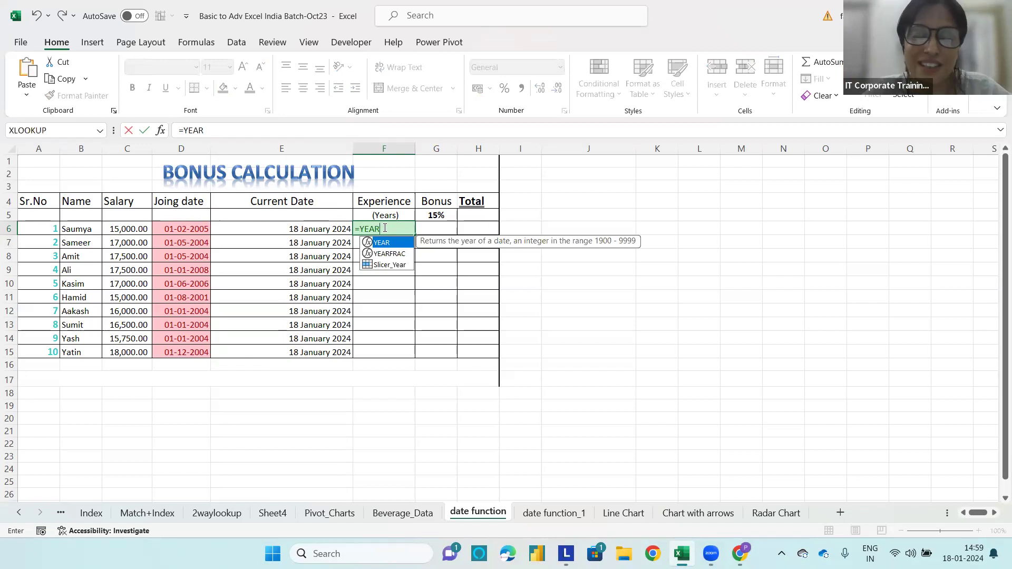
type("(")
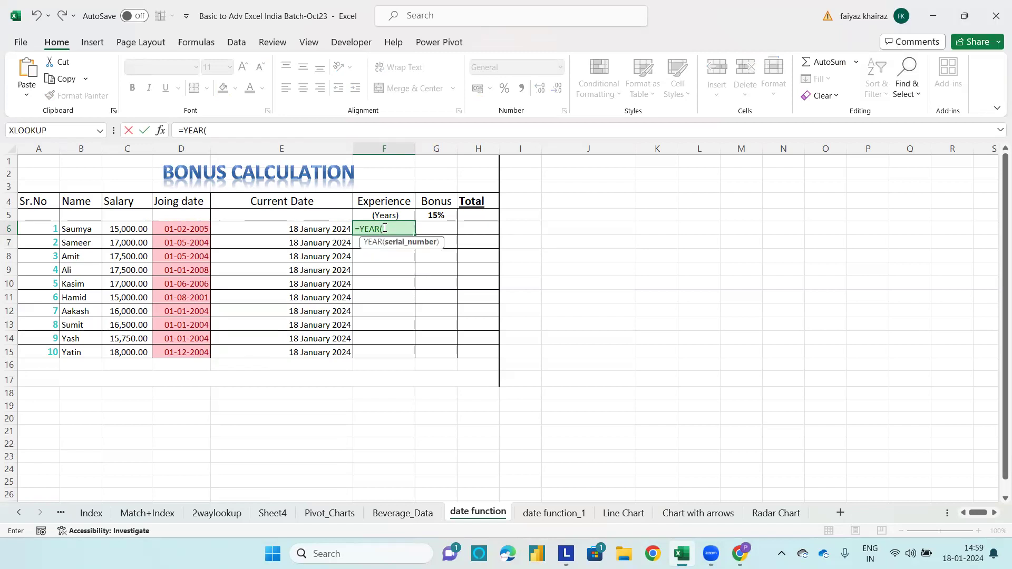
left_click(313, 227)
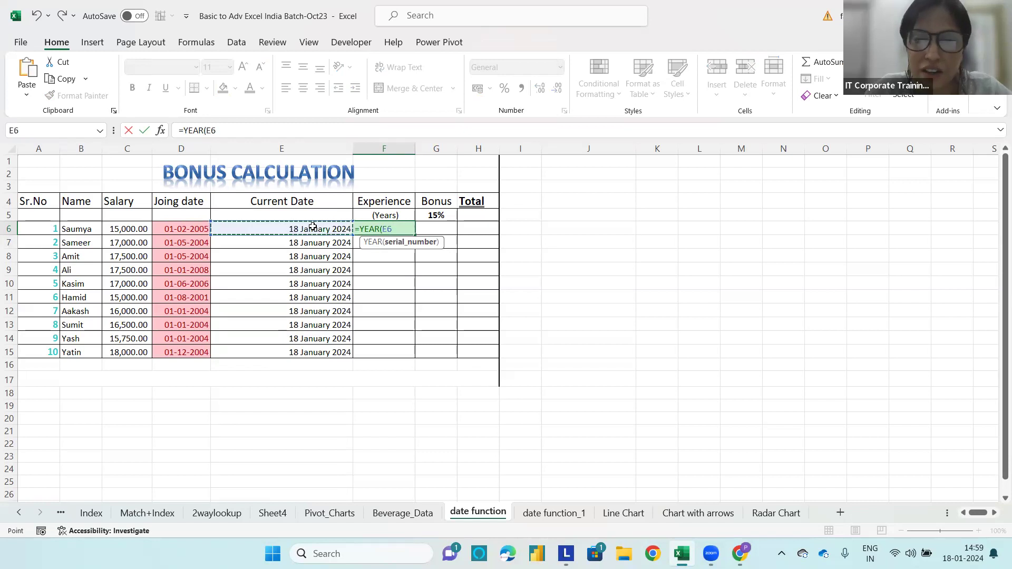
key("Return")
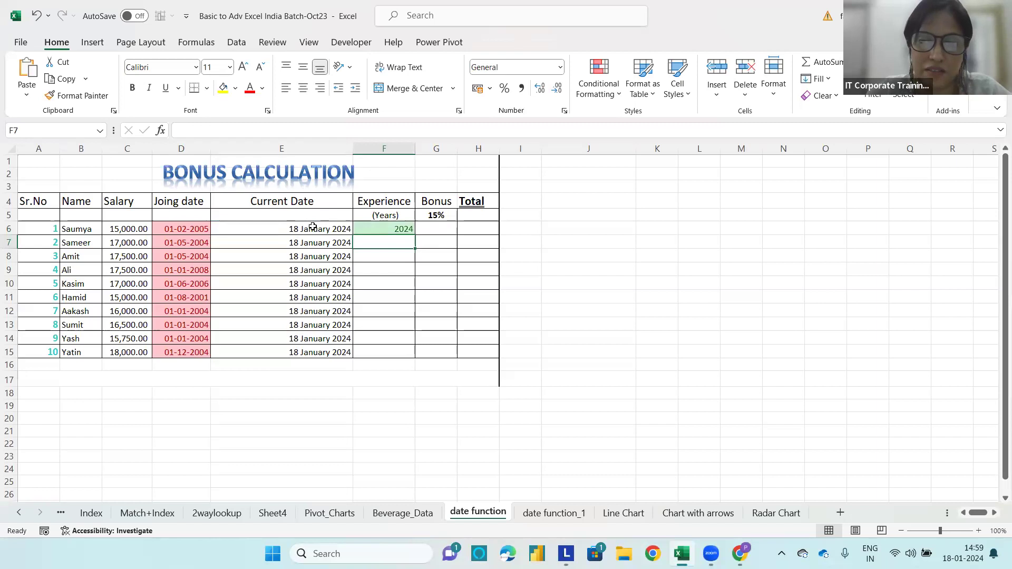
Extend the F6 formula to =YEAR(E6)-YEAR(D6) and fill it down the Experience column to row 15.
double_click(378, 228)
left_click(399, 229)
type("-yea")
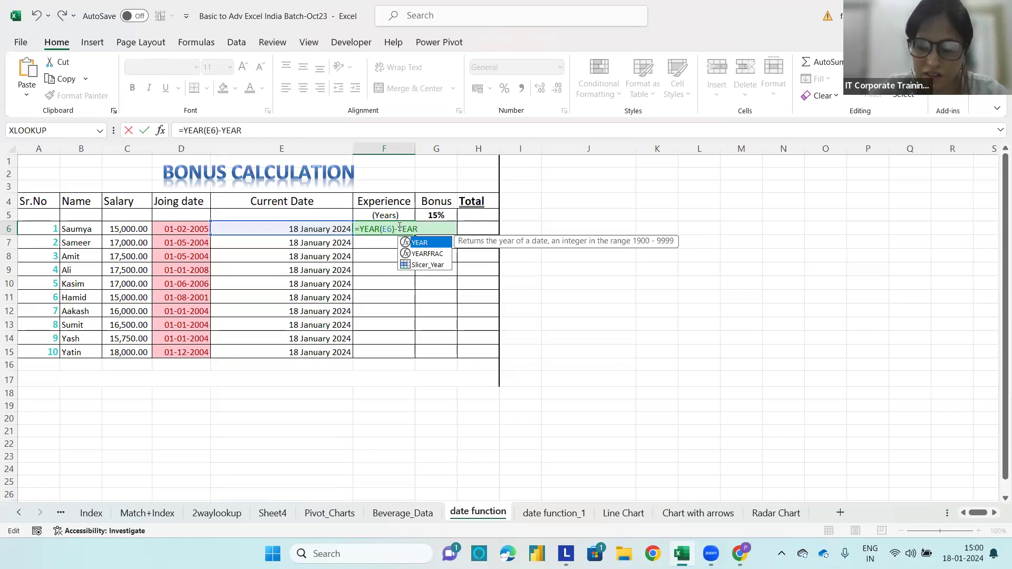
key("Tab")
left_click(180, 229)
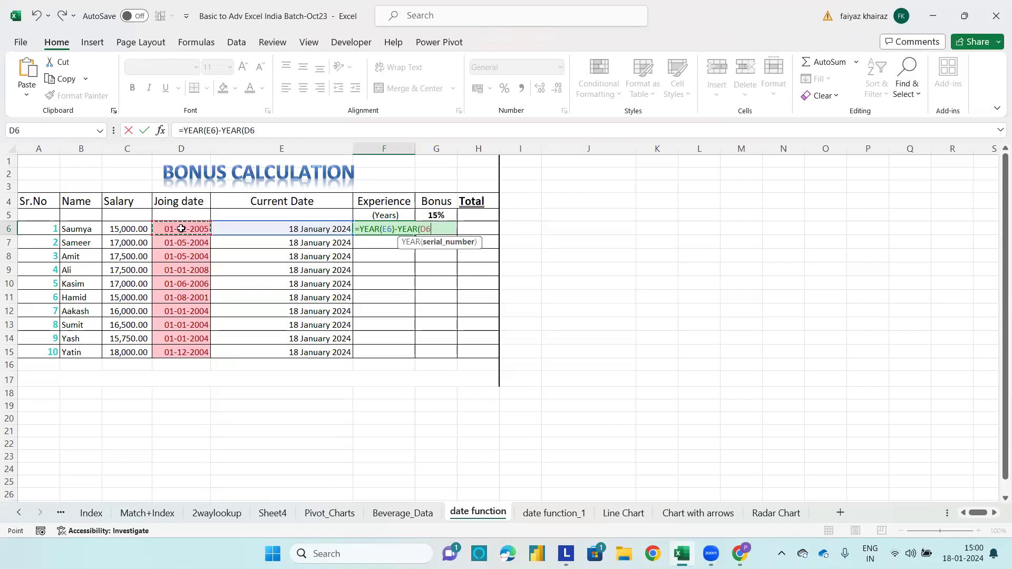
type(")")
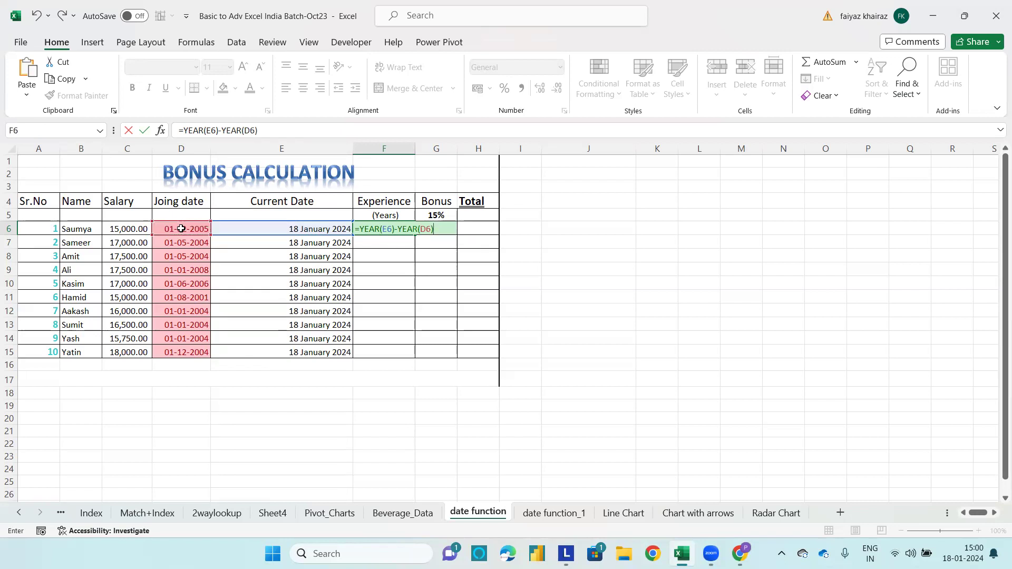
key("Return")
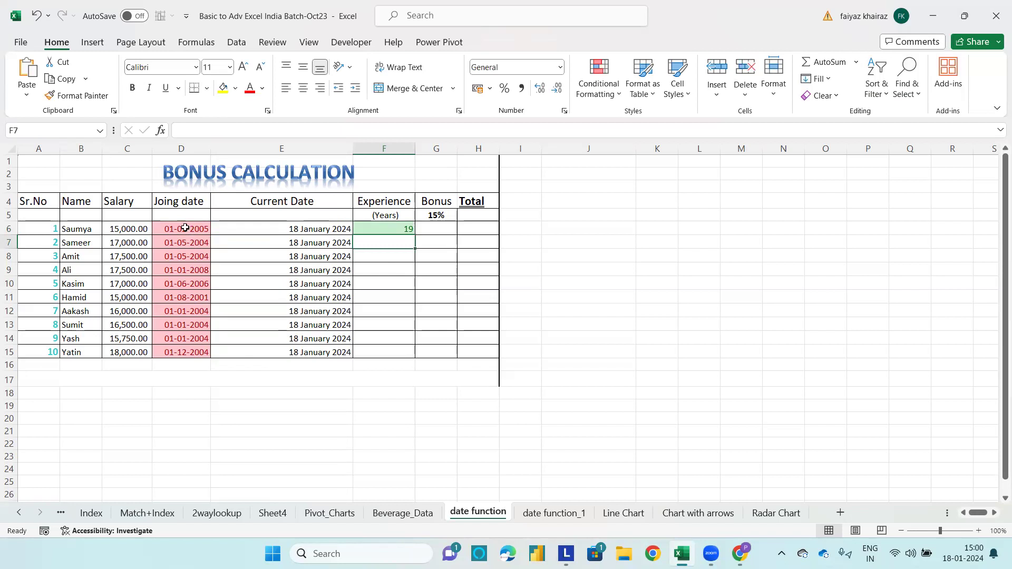
left_click(402, 229)
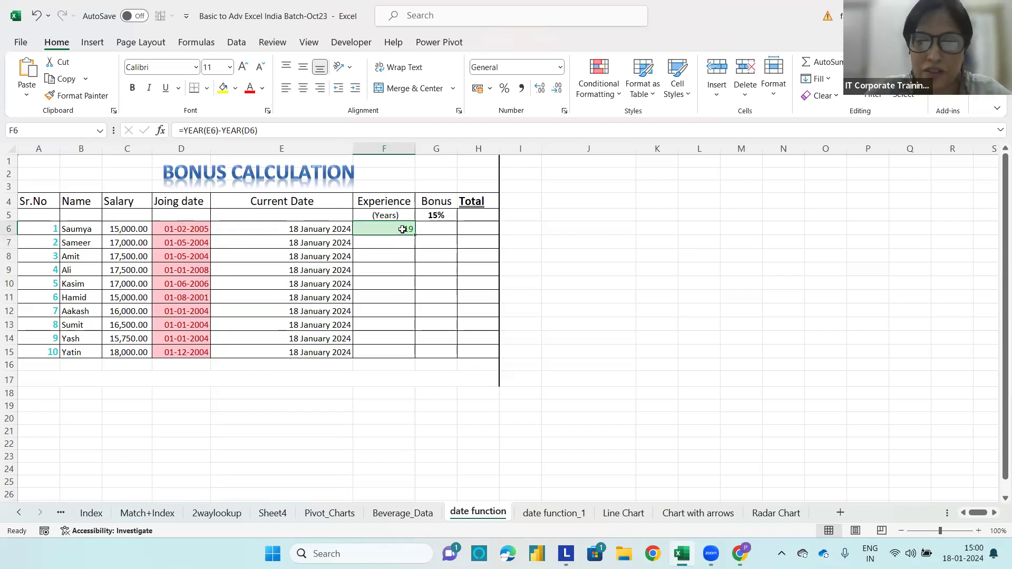
double_click(415, 235)
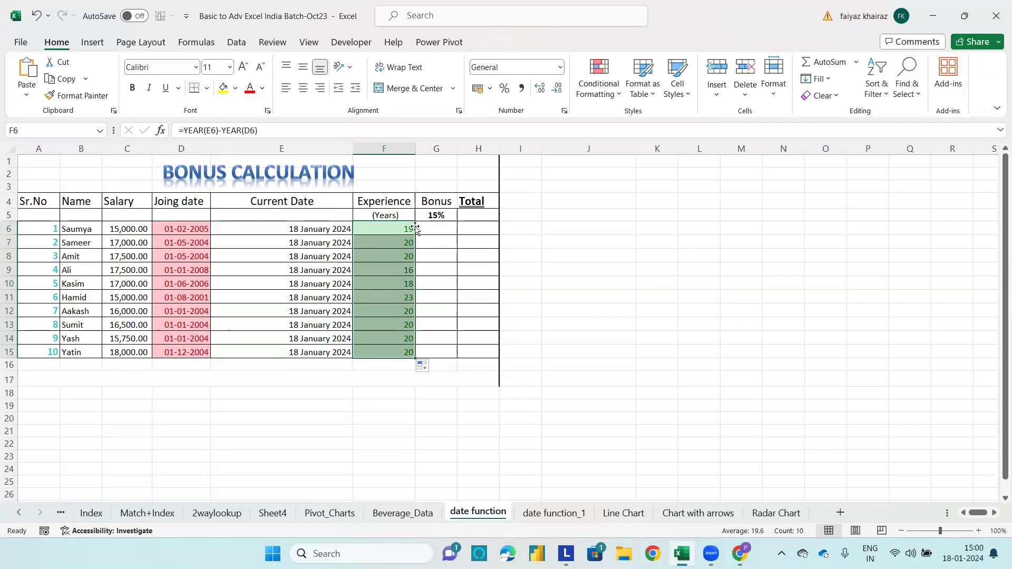
Calculate the bonus in G6 with =C6*$G$5, using an absolute rate reference, and fill it down to G15.
left_click(432, 226)
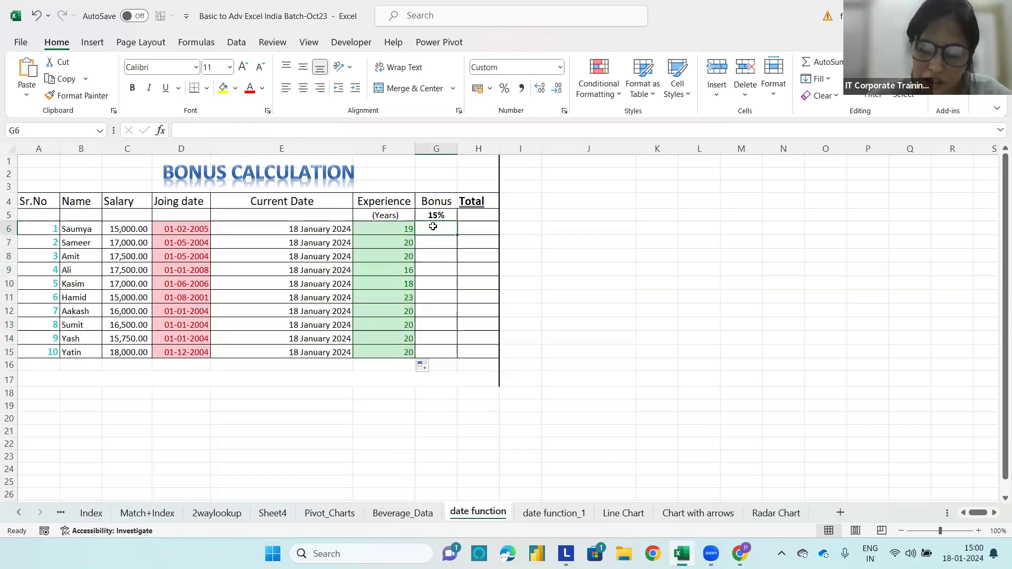
type("=")
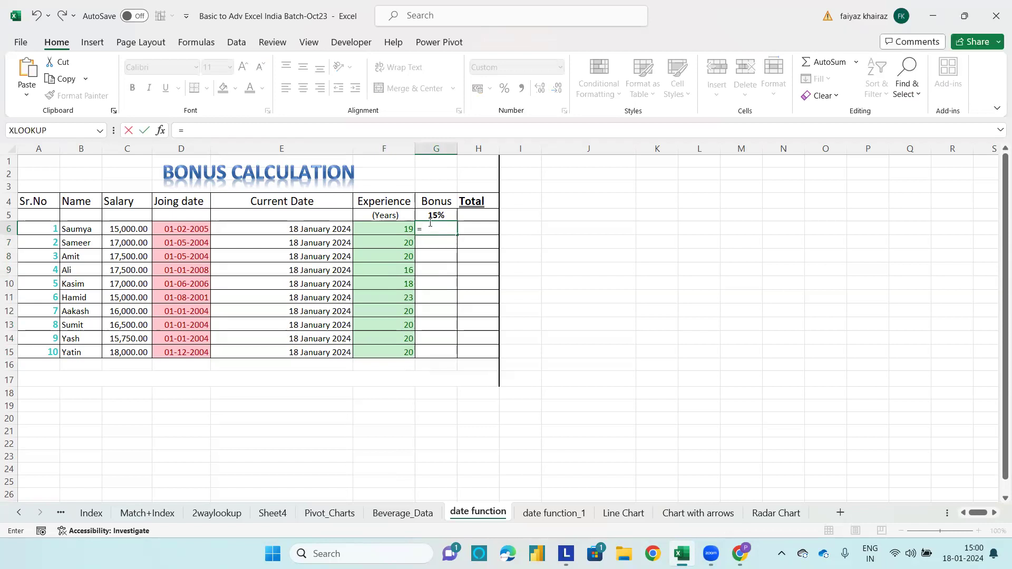
left_click(129, 229)
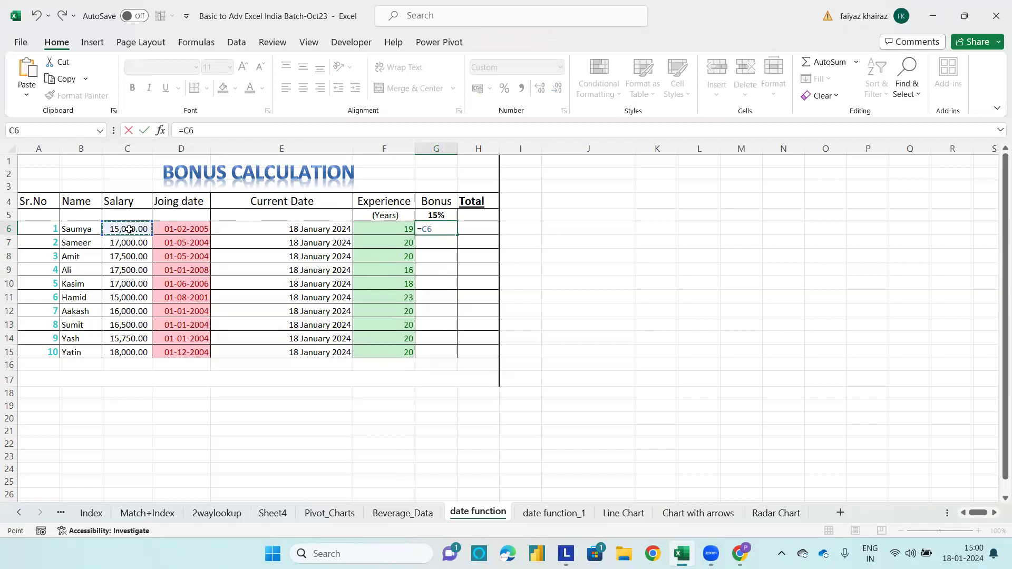
type("*")
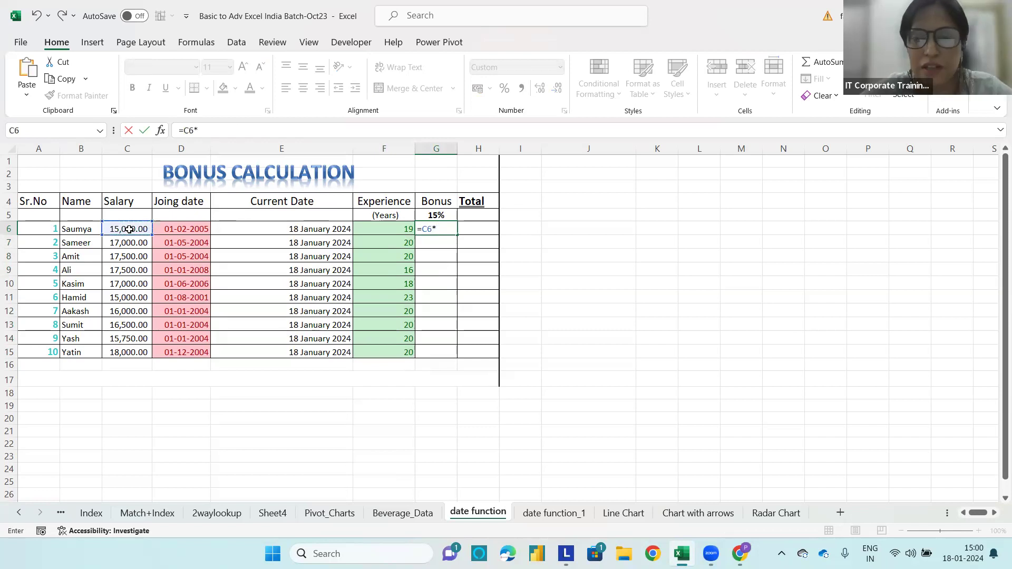
left_click(445, 216)
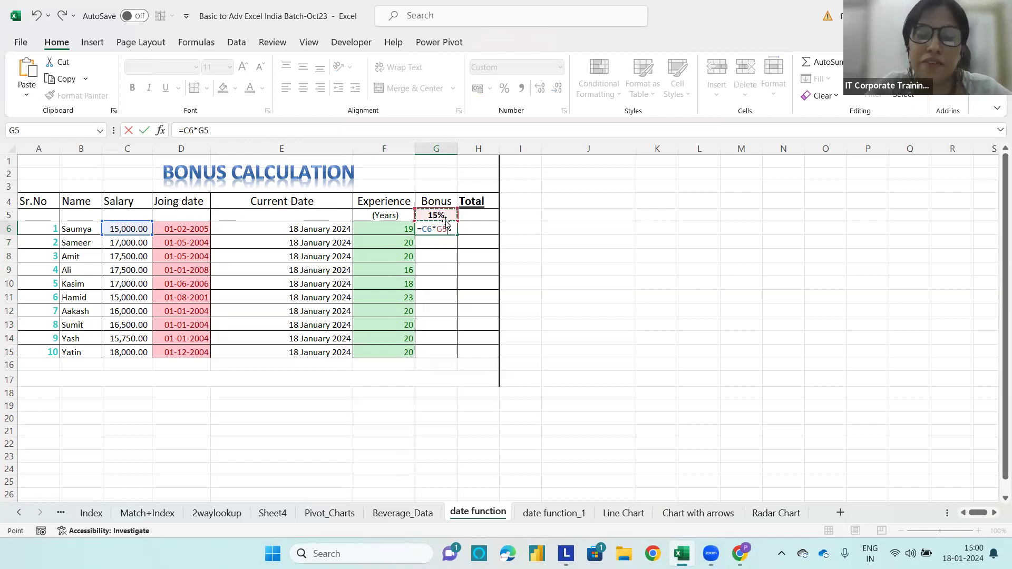
double_click(438, 229)
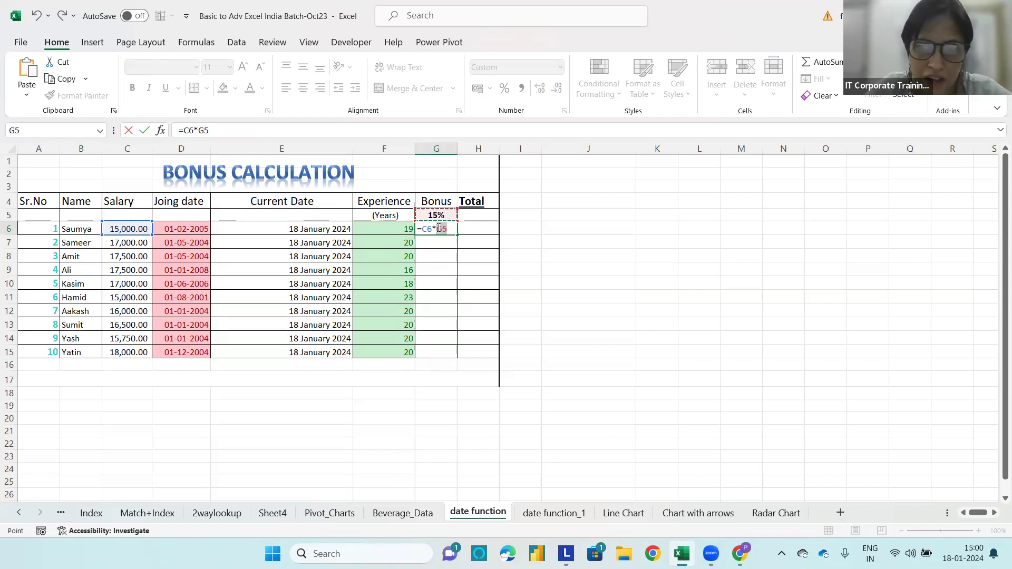
key("F4")
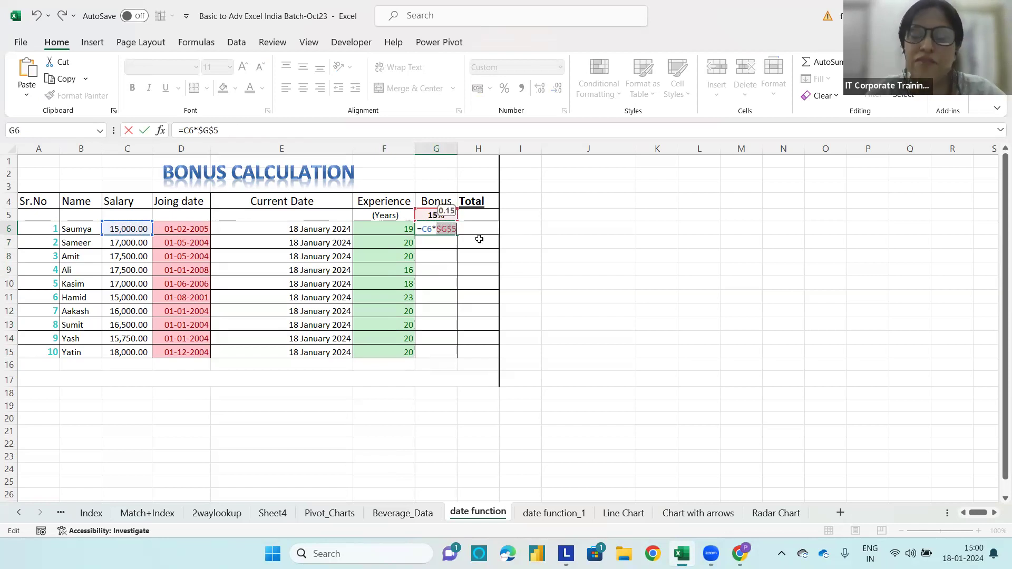
key("ctrl+Return")
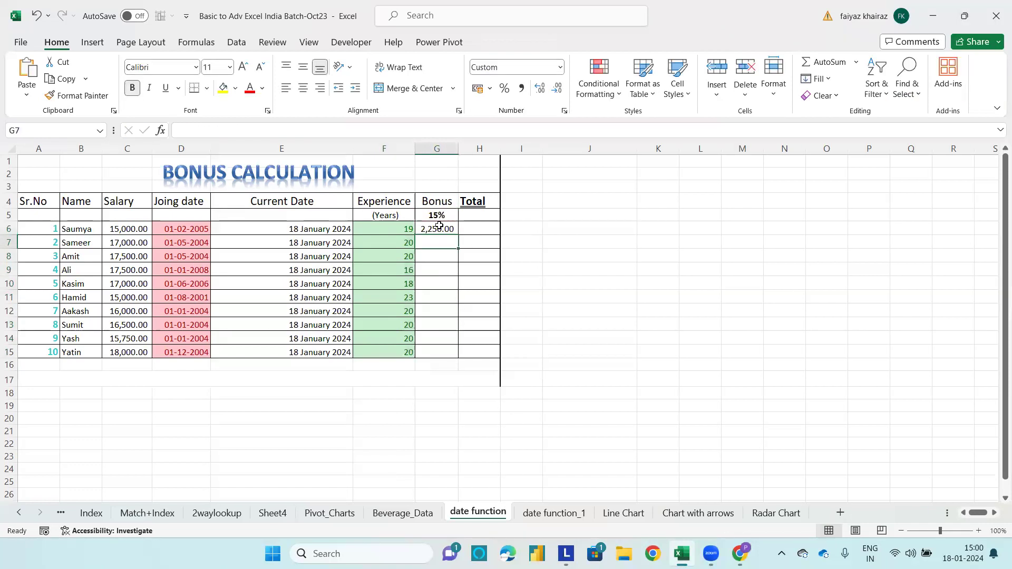
double_click(457, 235)
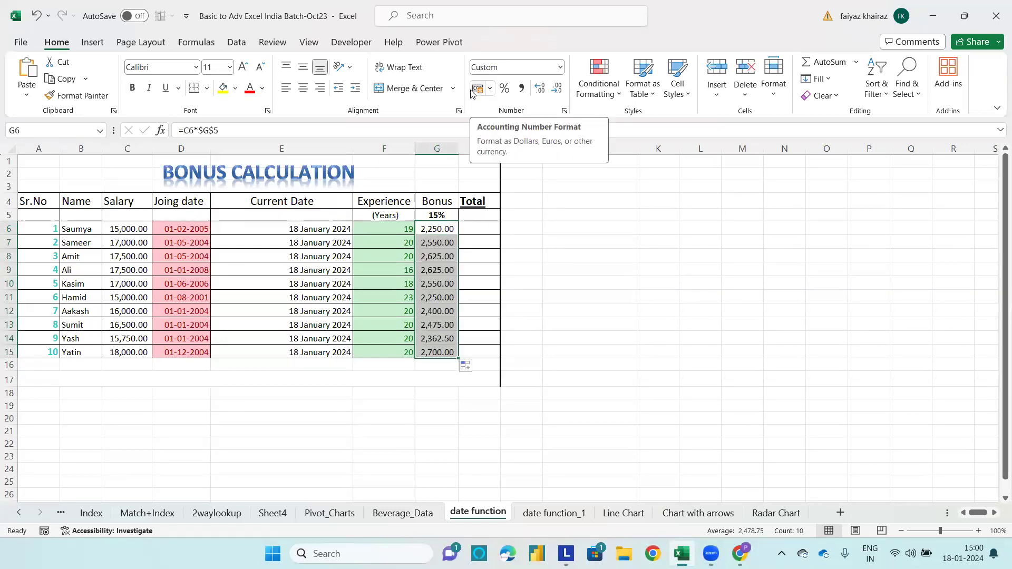
Add salary and bonus in H6 with =C6+G6 and fill the formula down the Total column to row 15.
left_click(485, 227)
type("=")
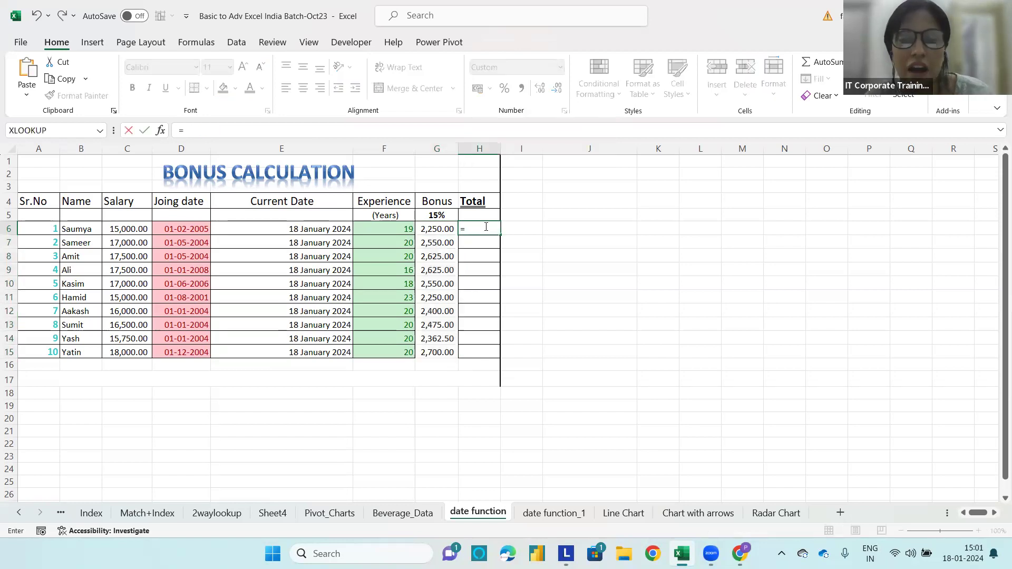
left_click(116, 227)
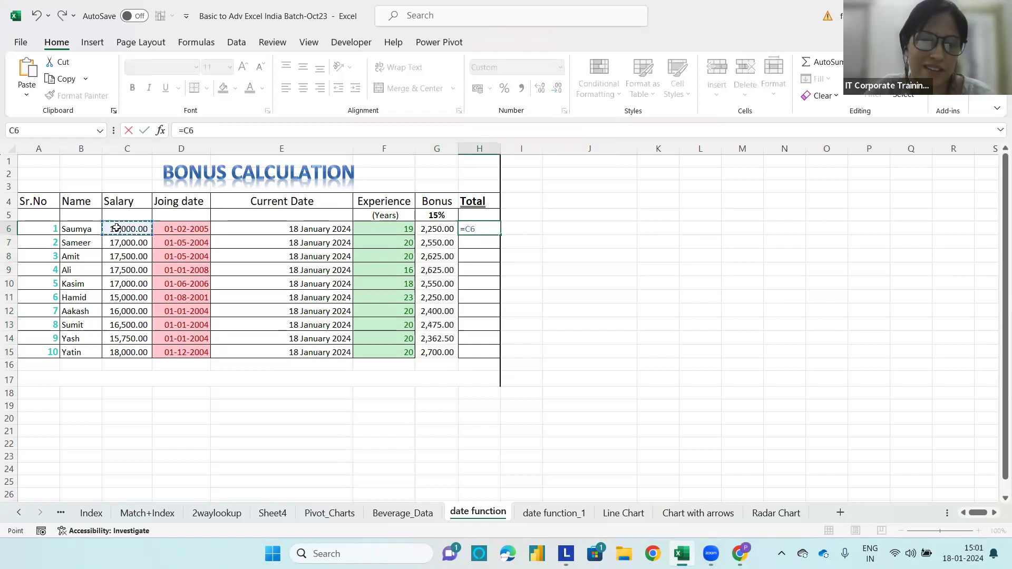
type("+")
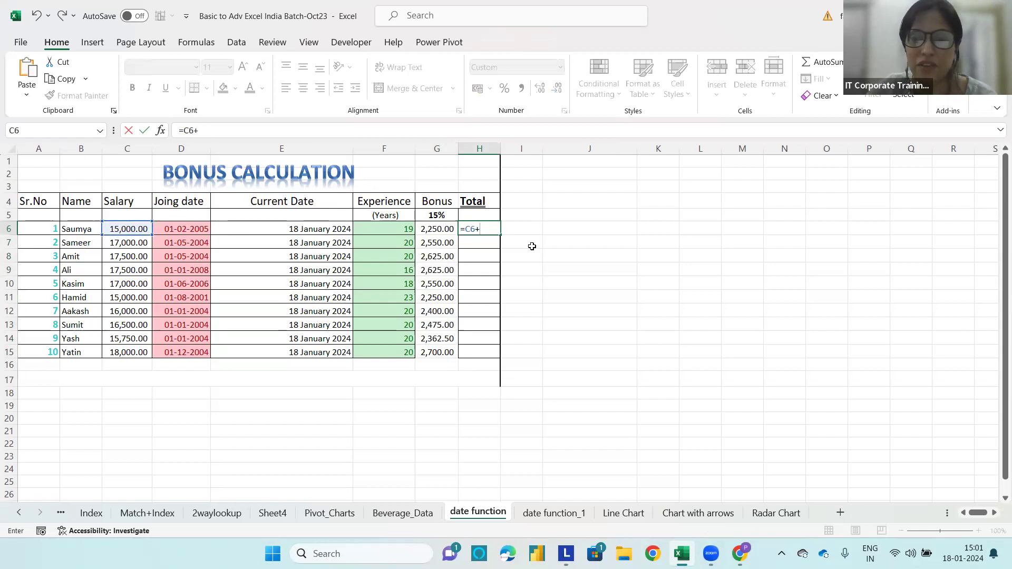
left_click(440, 228)
key("Return")
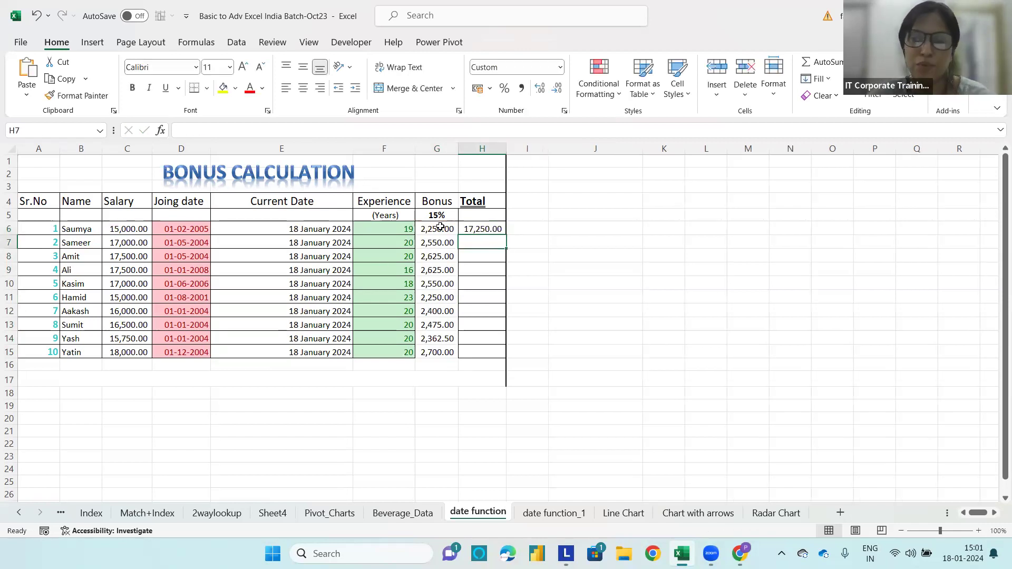
left_click(500, 229)
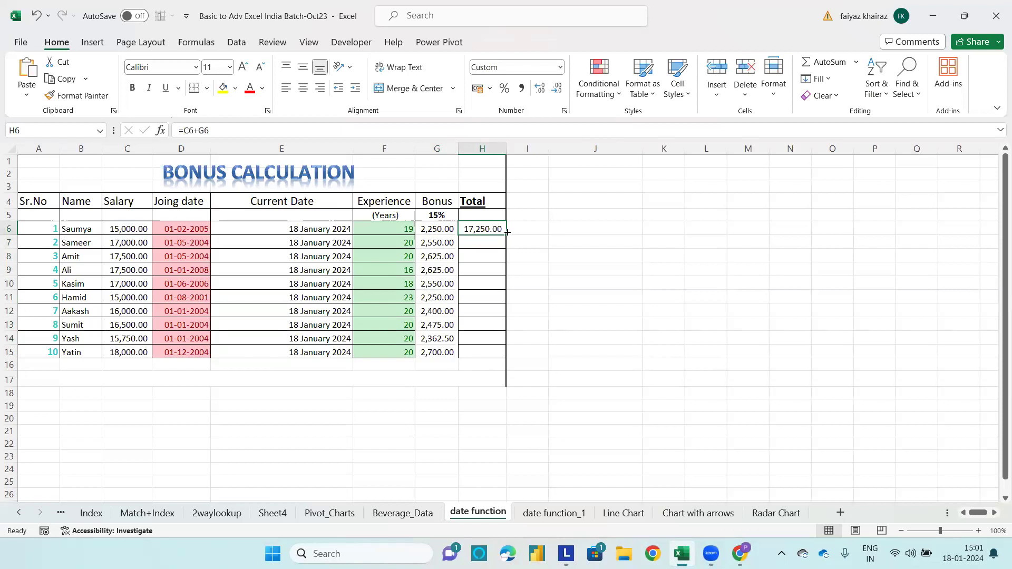
double_click(506, 232)
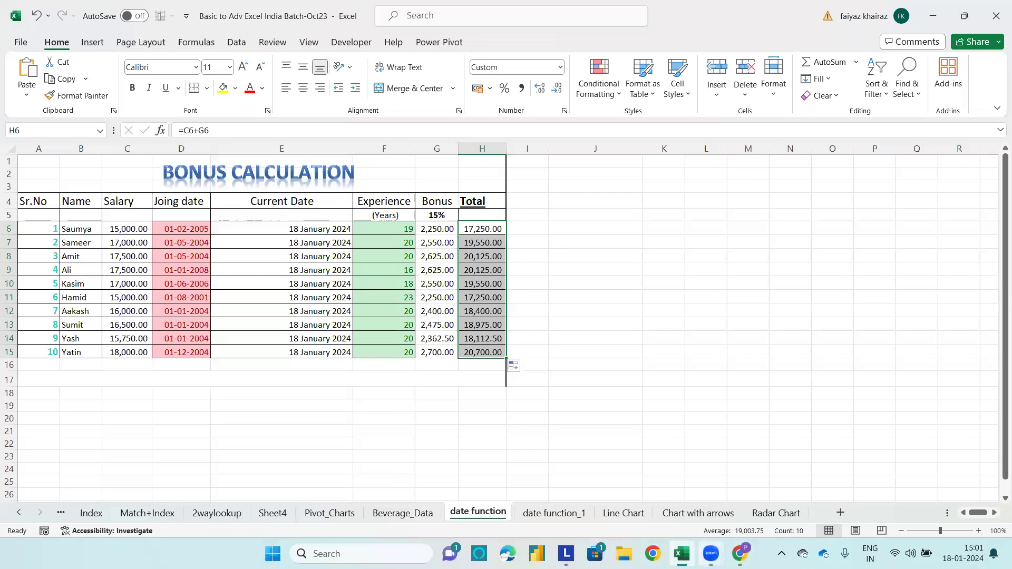
left_click(711, 554)
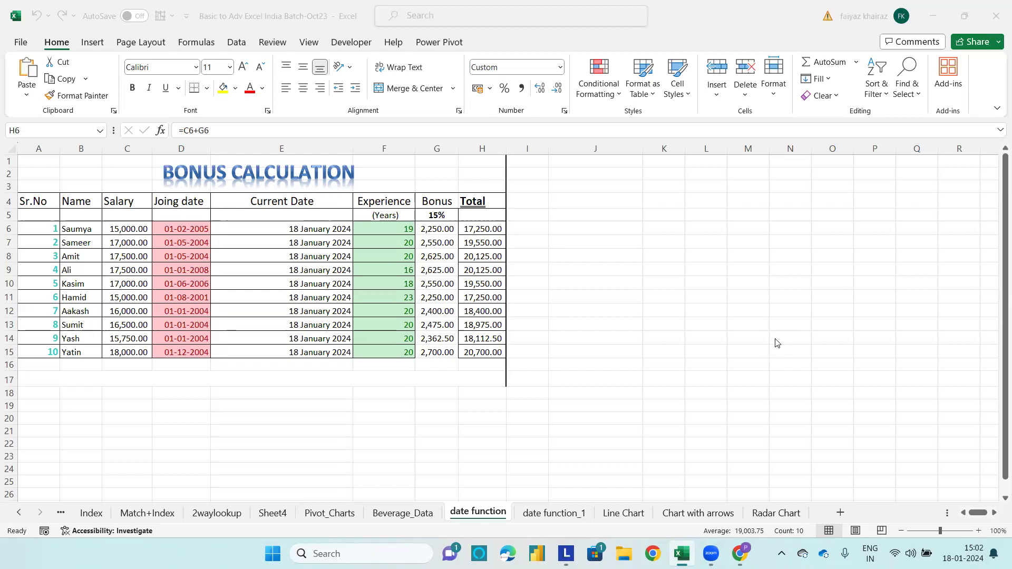
left_click(599, 231)
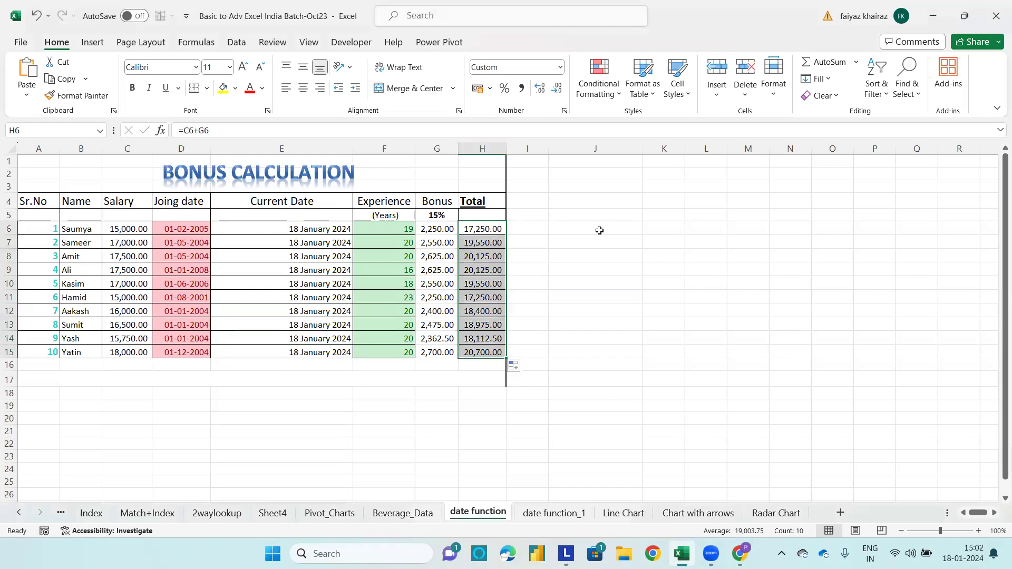
key("F2")
key("Return")
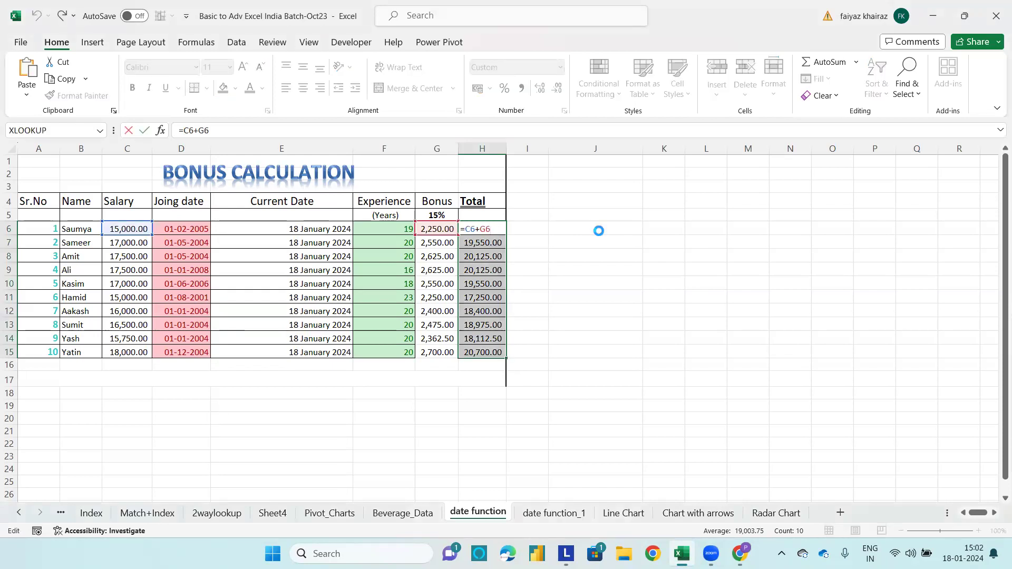
Enter =MONTH(D6) in J6 to extract the month of the first joining date.
left_click(599, 231)
type("==mo")
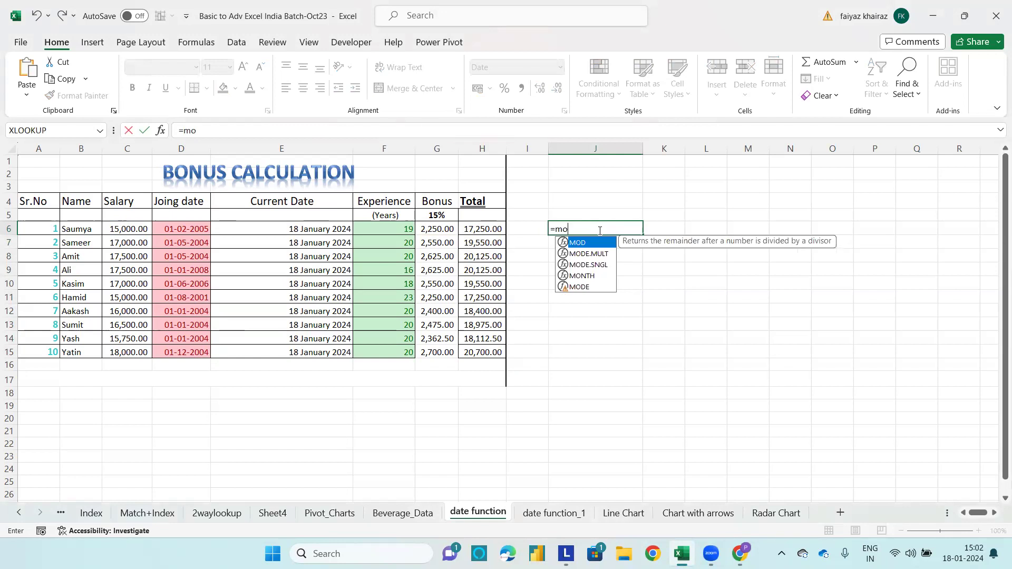
key("Down")
key("Down")
key("Down")
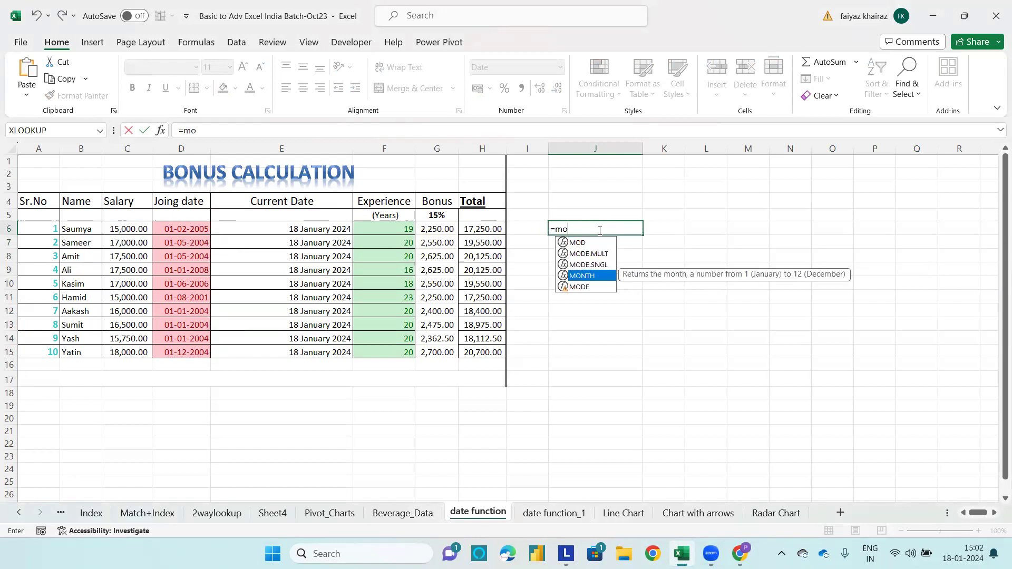
key("Tab")
left_click(166, 225)
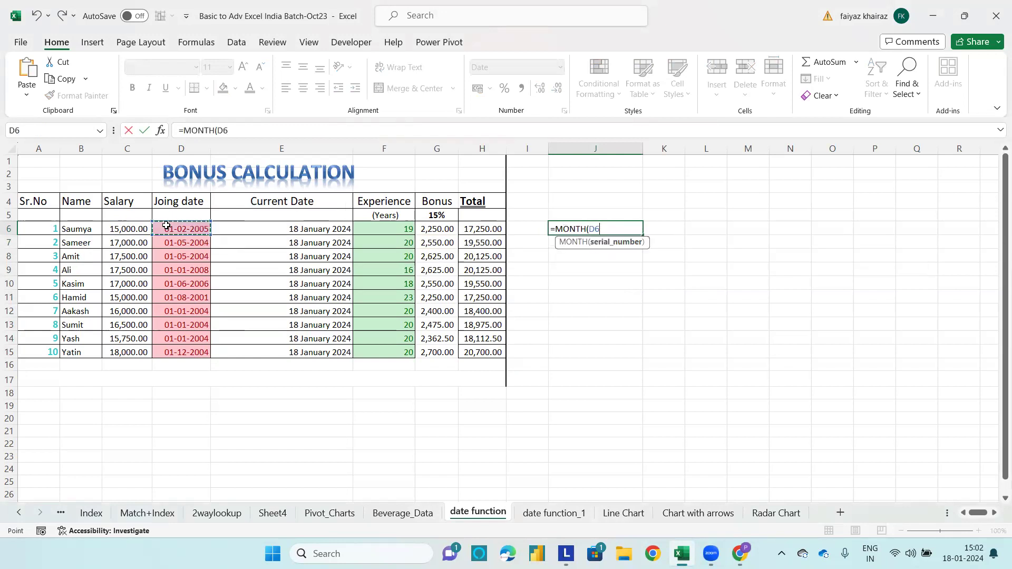
type(")")
key("Return")
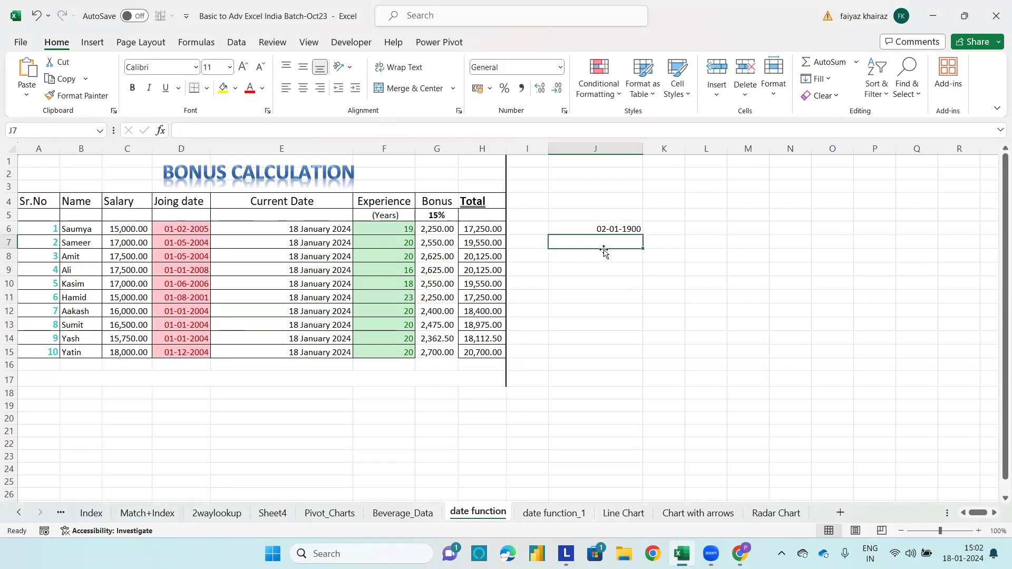
Format J6 as a Number with no decimal places.
left_click(610, 227)
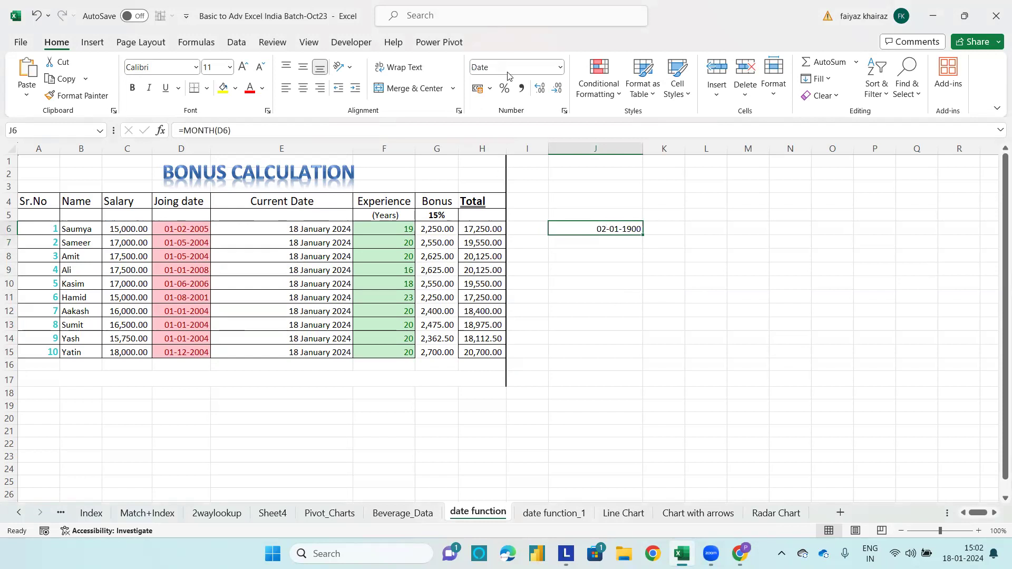
left_click(559, 67)
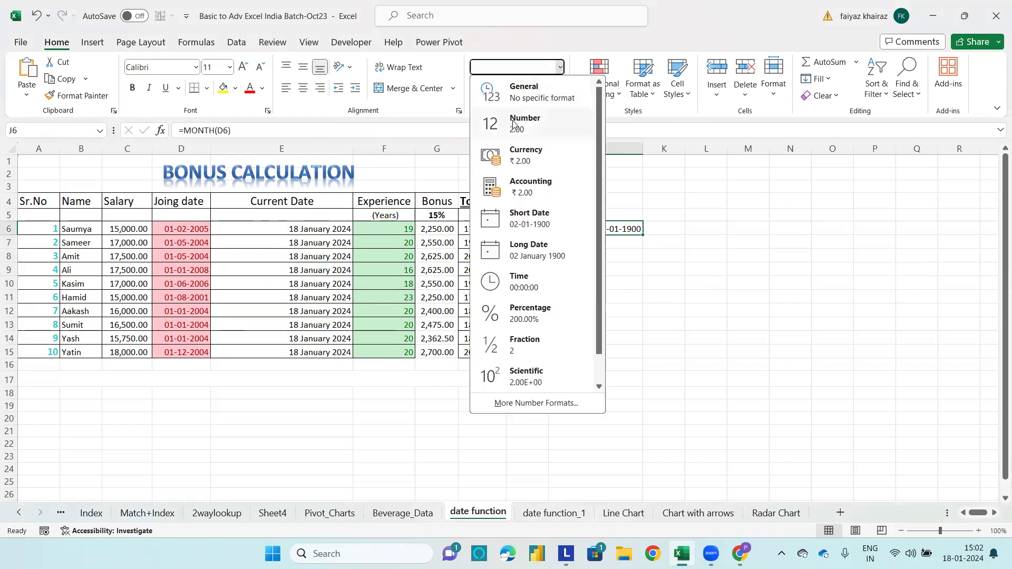
left_click(516, 125)
left_click(539, 88)
left_click(540, 90)
left_click(556, 88)
left_click(557, 89)
left_click(557, 89)
left_click(557, 89)
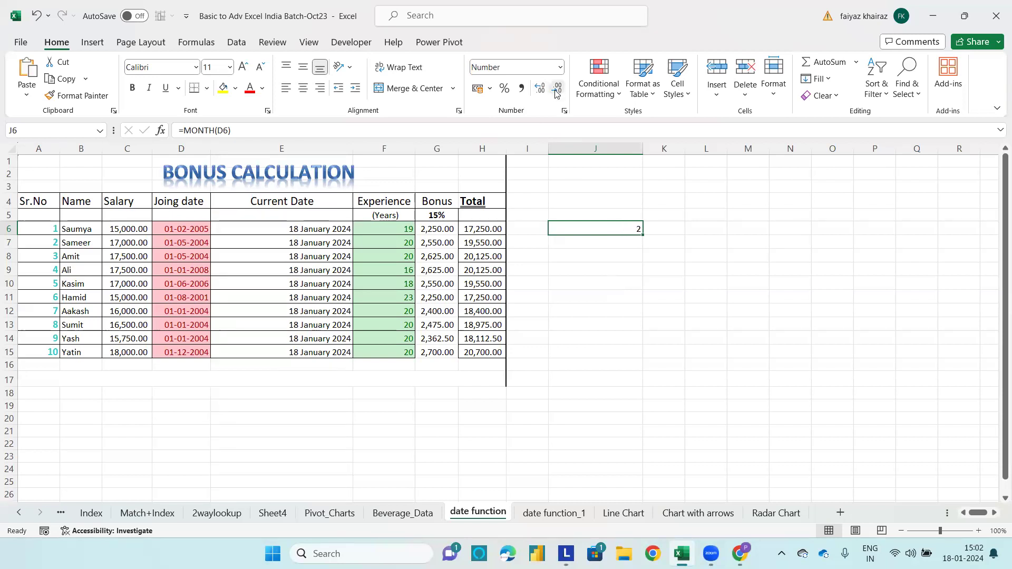
Clear the MONTH formula from J6.
left_click(663, 331)
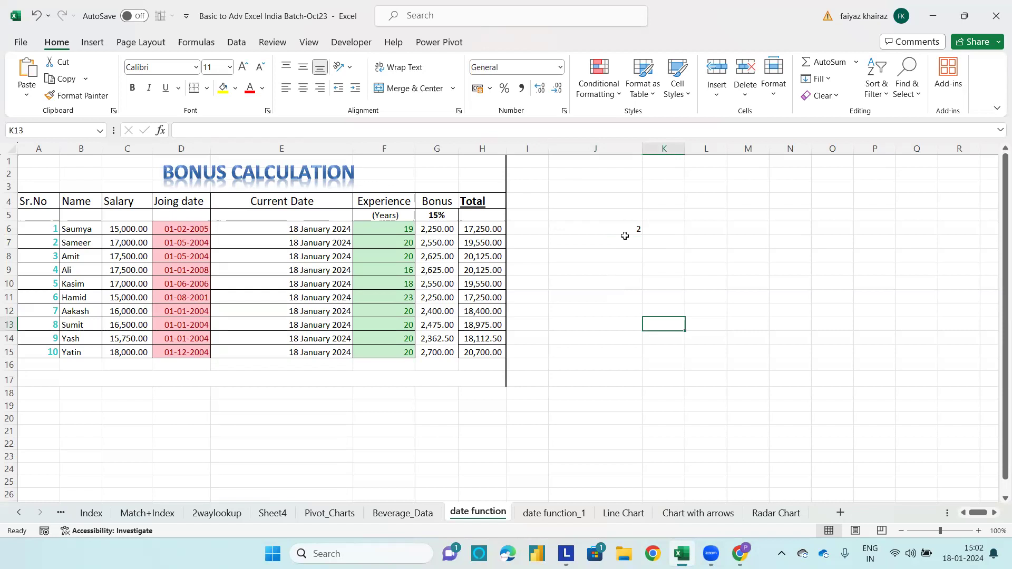
left_click(633, 231)
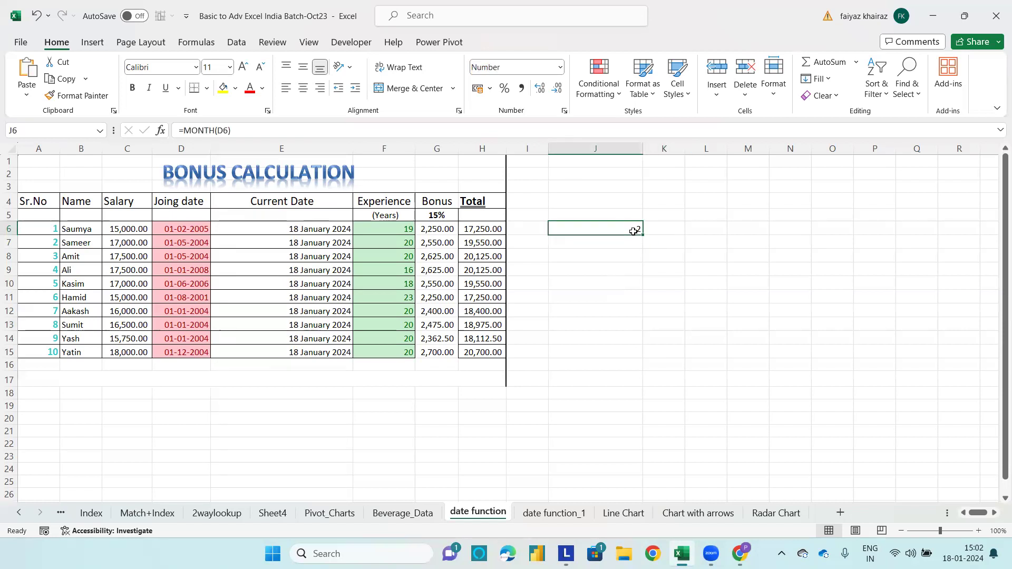
key("Delete")
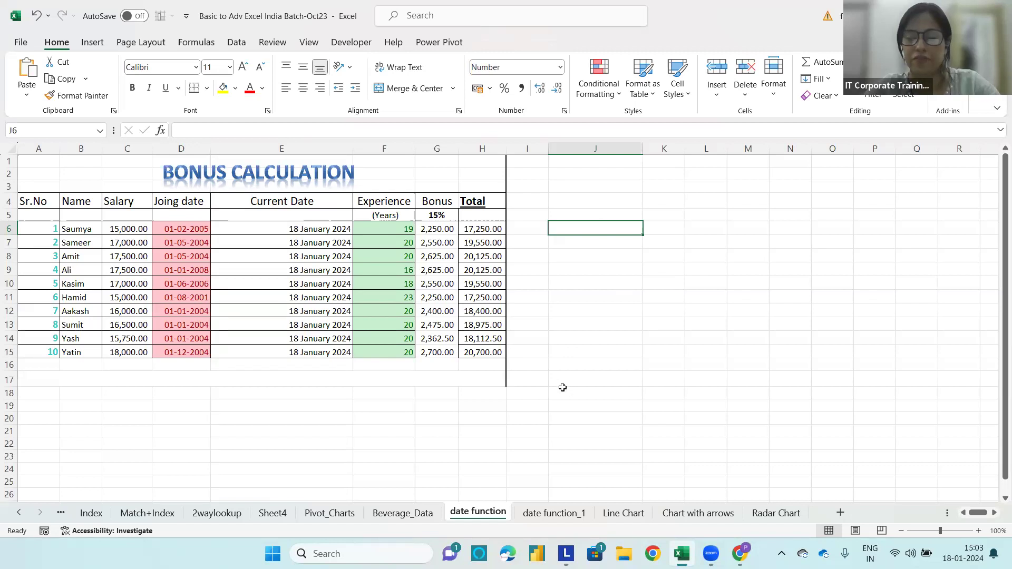
Open the date function_1 sheet and examine the TEXT column formula in G2.
left_click(564, 515)
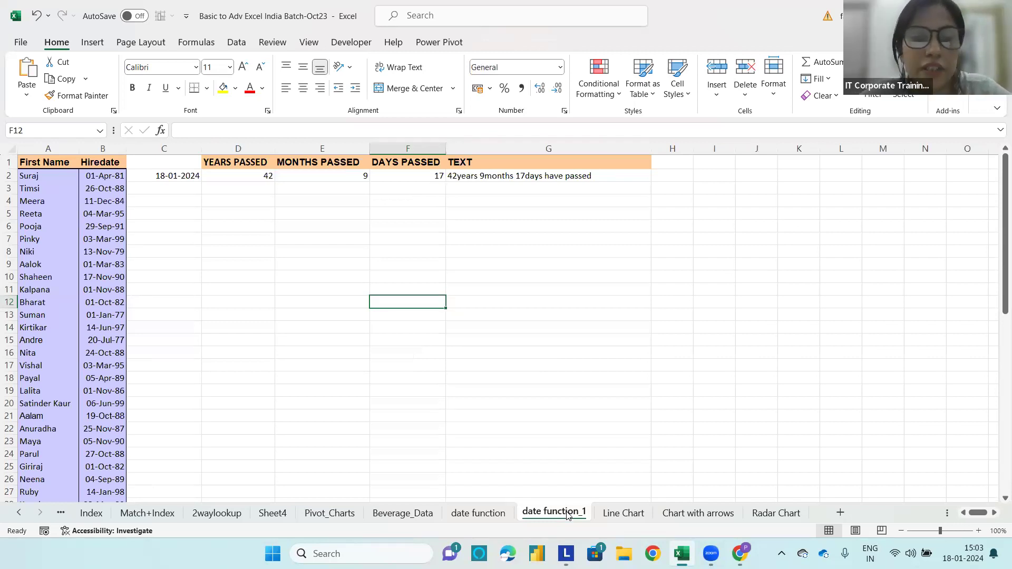
left_click(462, 177)
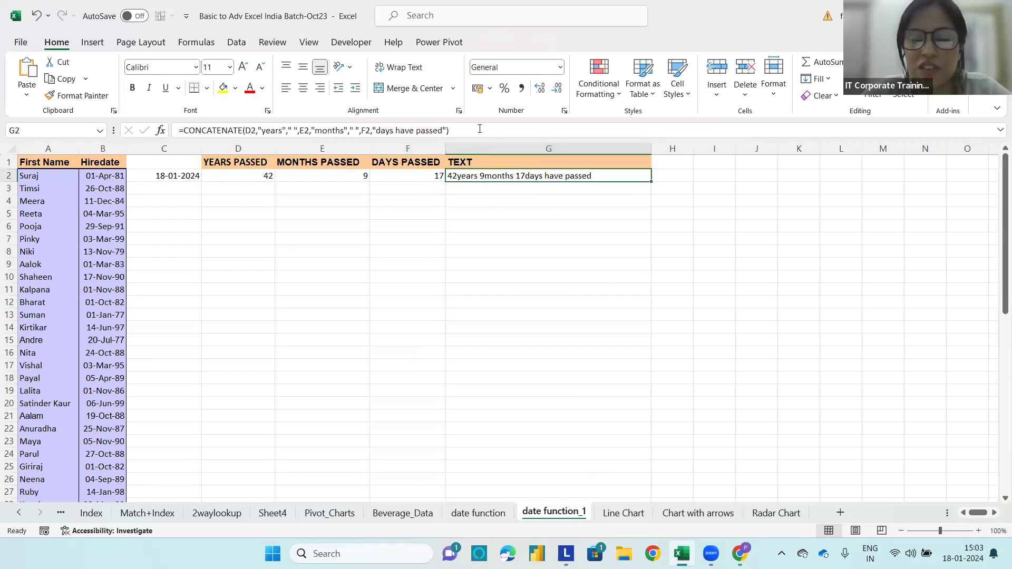
left_click(527, 214)
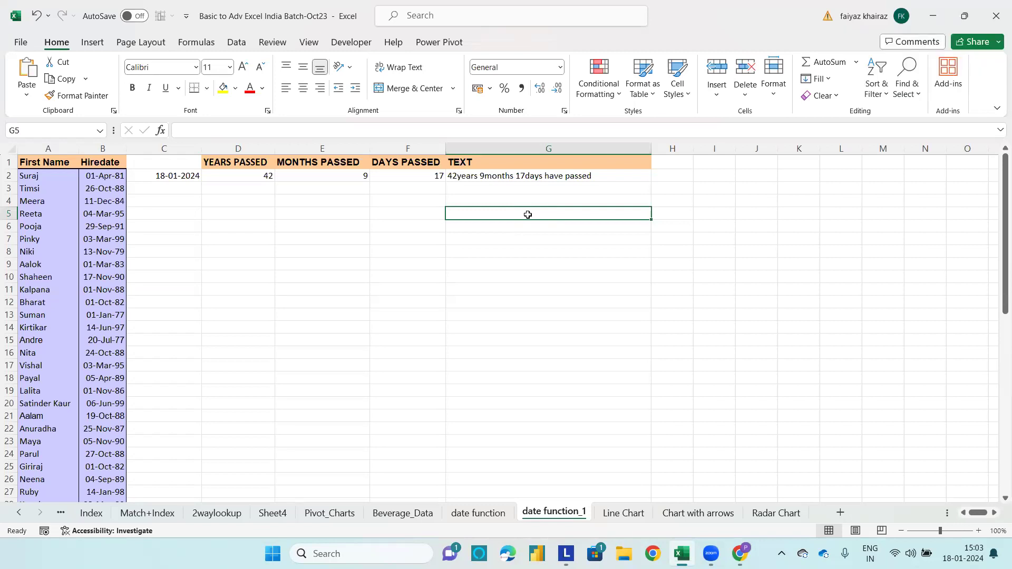
Enter =TODAY() in C3 to put the current date beside the second hire date.
left_click(188, 189)
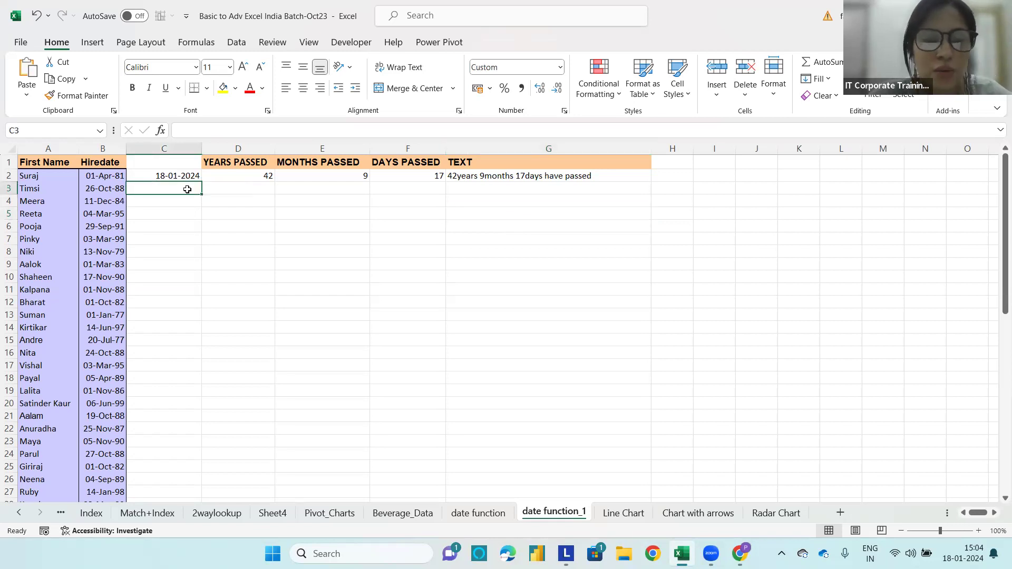
type("=")
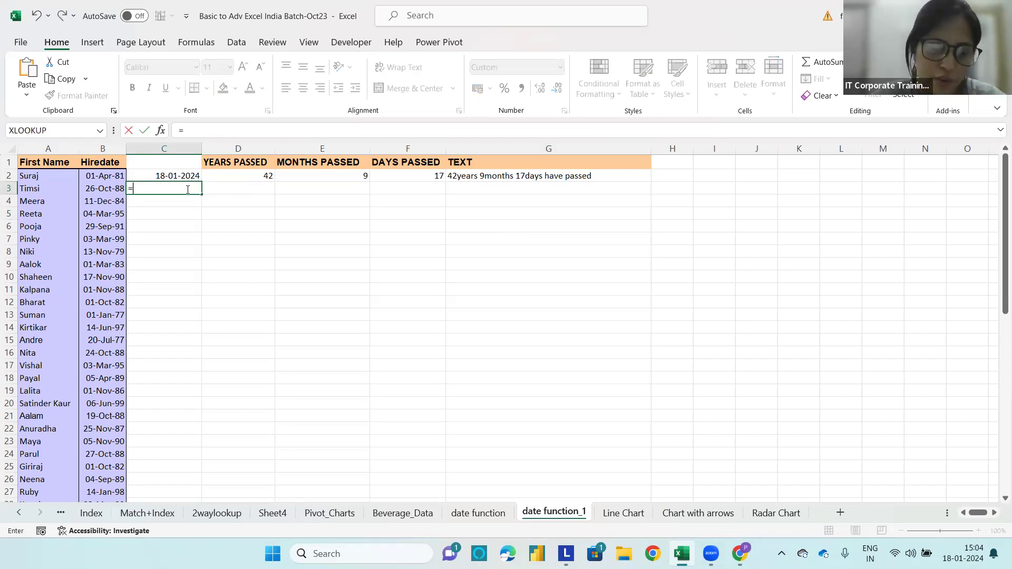
type("TODA")
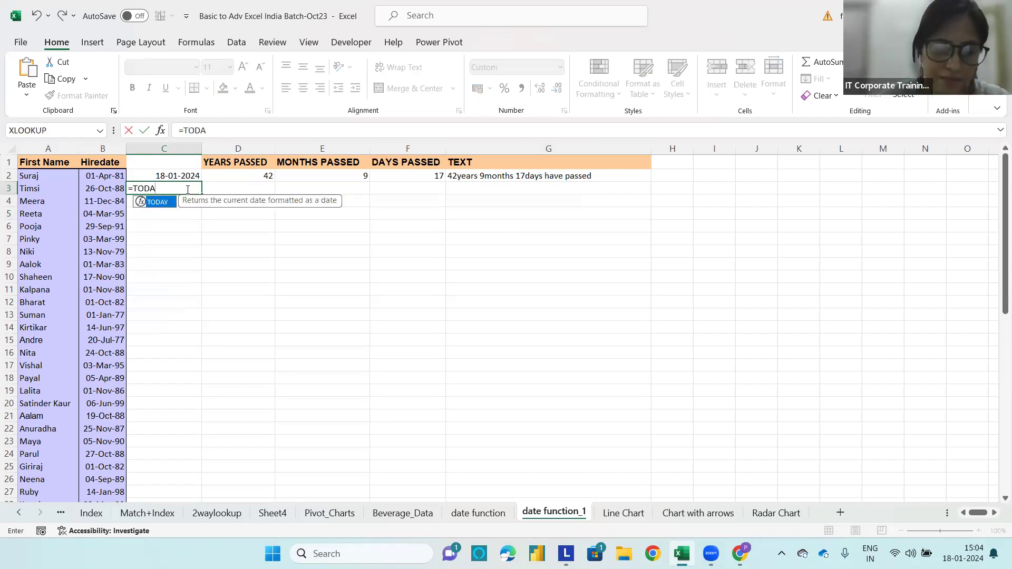
key("Tab")
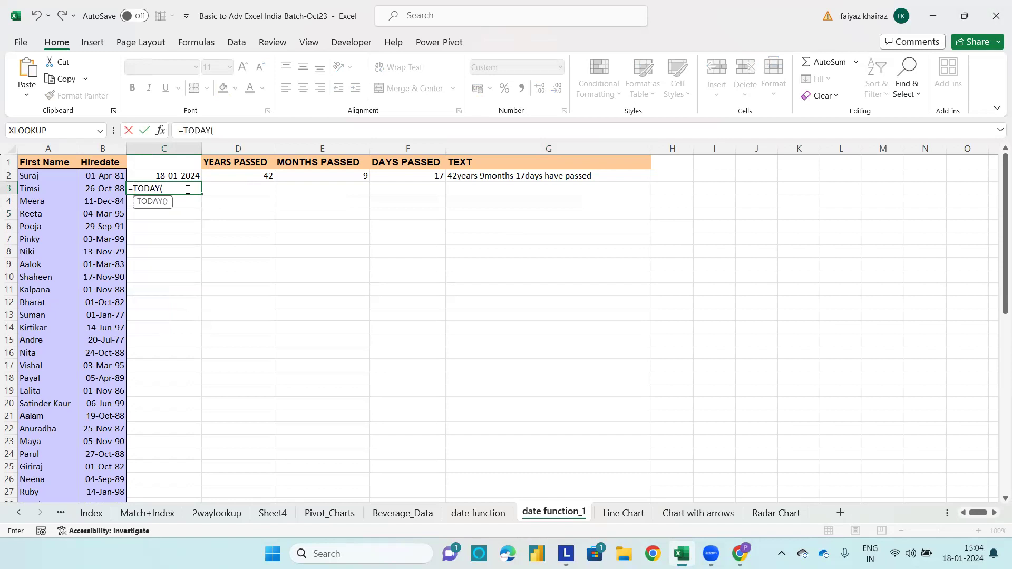
type(")")
key("Return")
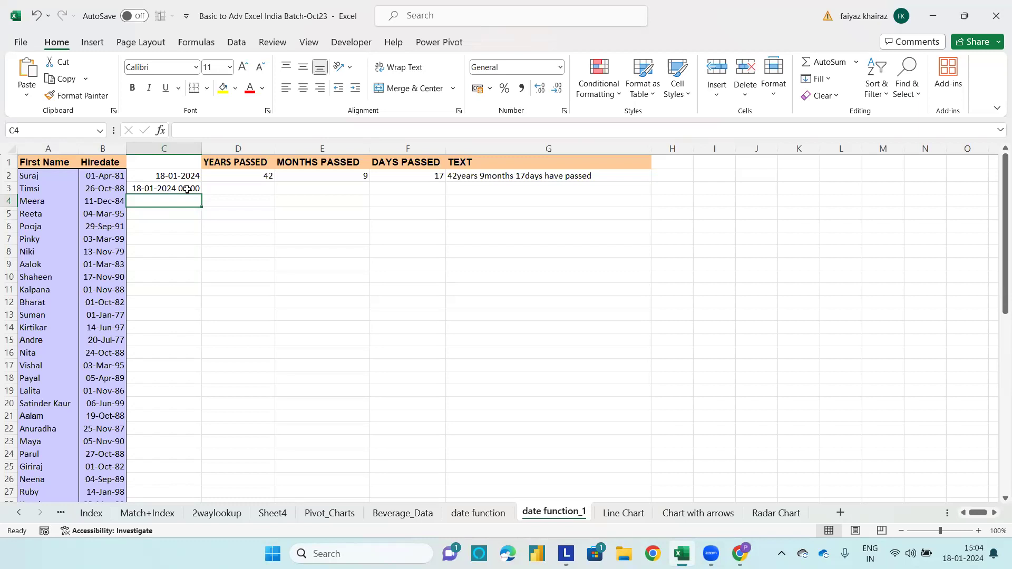
Format the current date in C3 as Short Date.
left_click(187, 190)
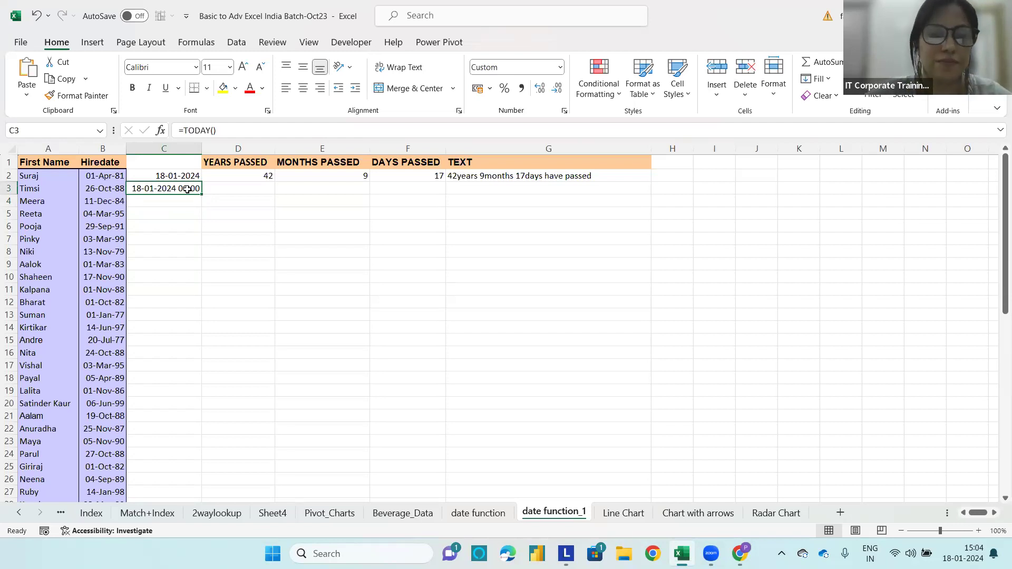
left_click(560, 67)
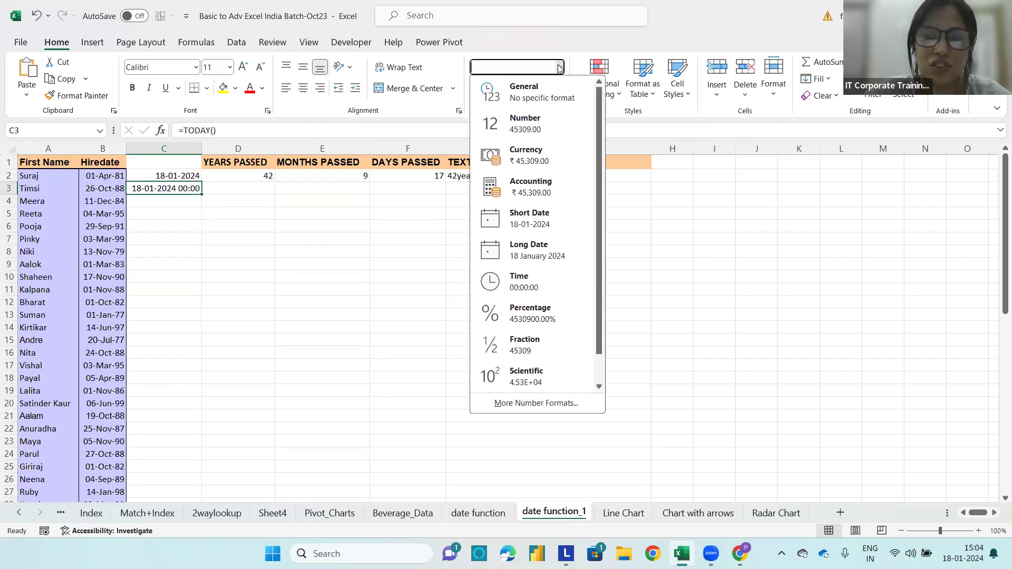
left_click(526, 227)
left_click(253, 256)
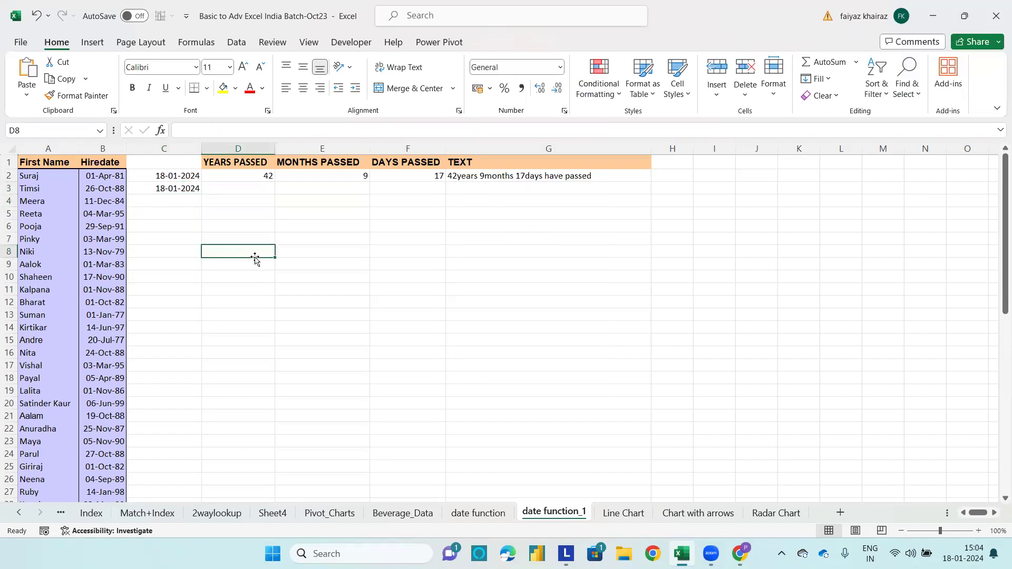
left_click(249, 187)
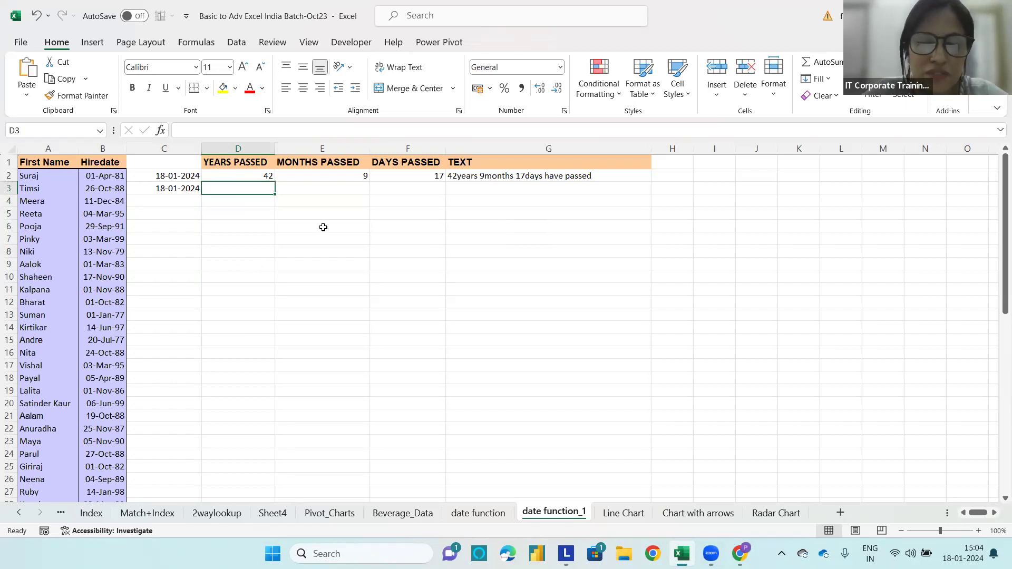
type("=")
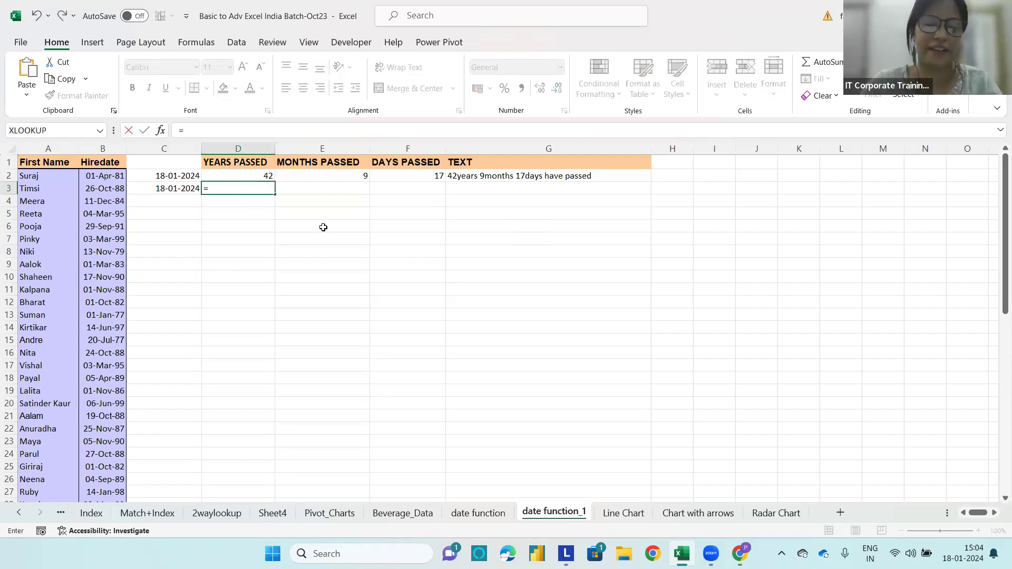
type("DATE")
type("DIF")
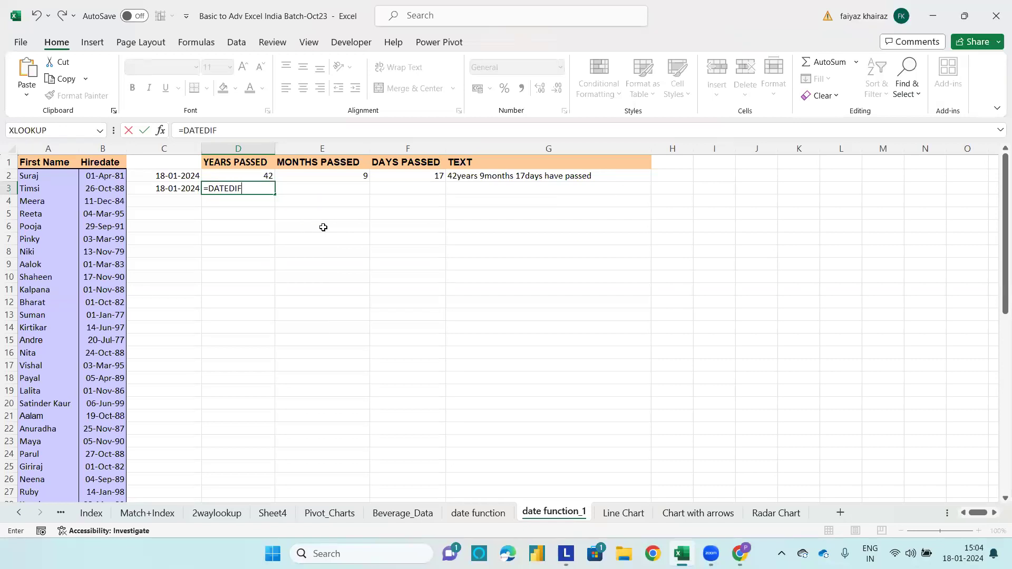
type("(")
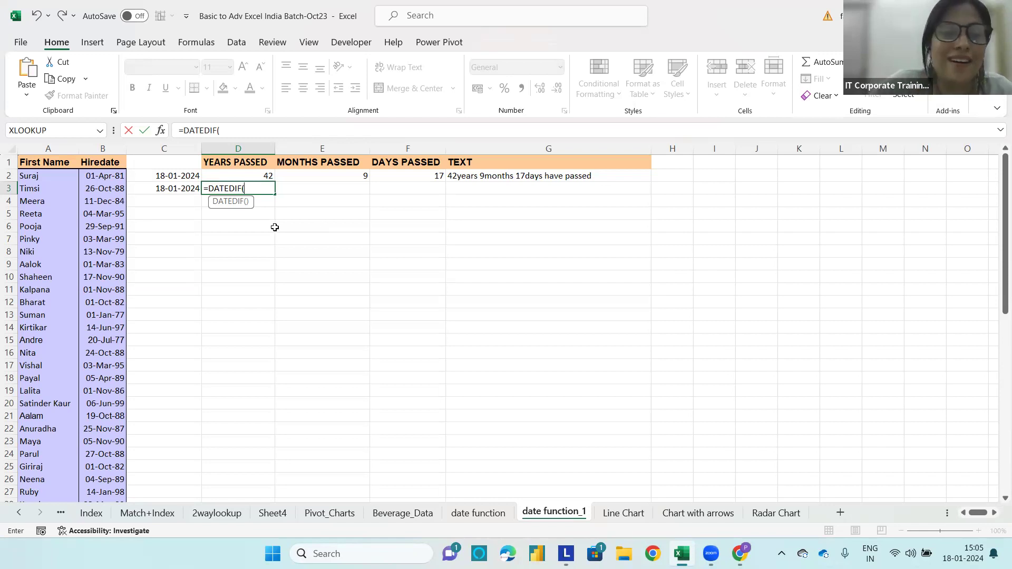
left_click(113, 192)
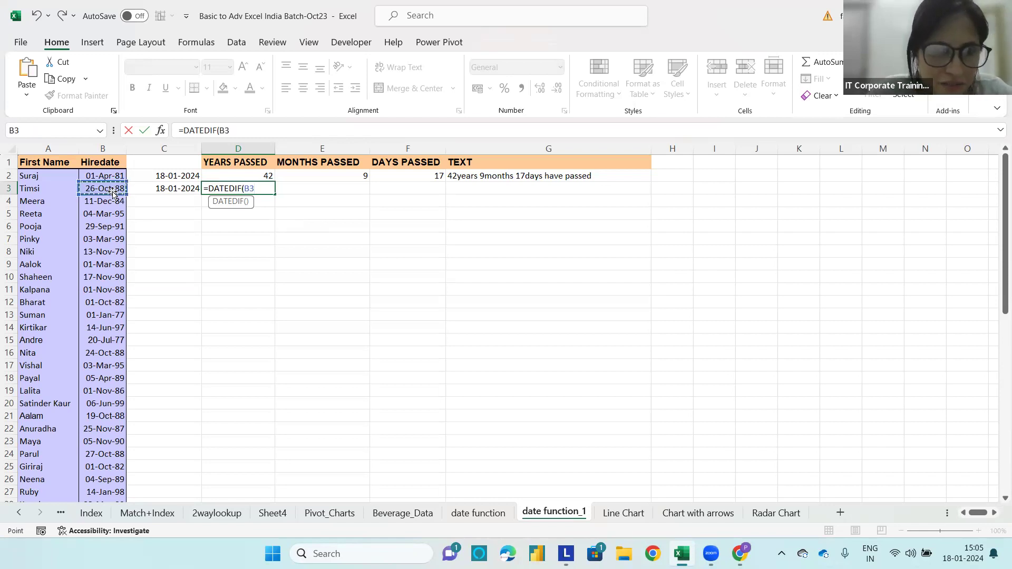
type(",")
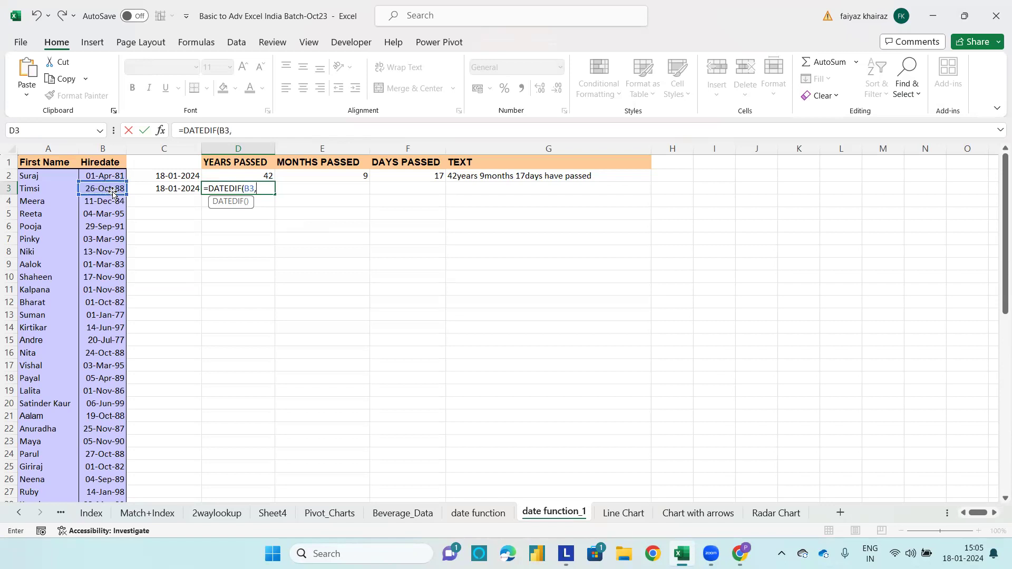
left_click(148, 188)
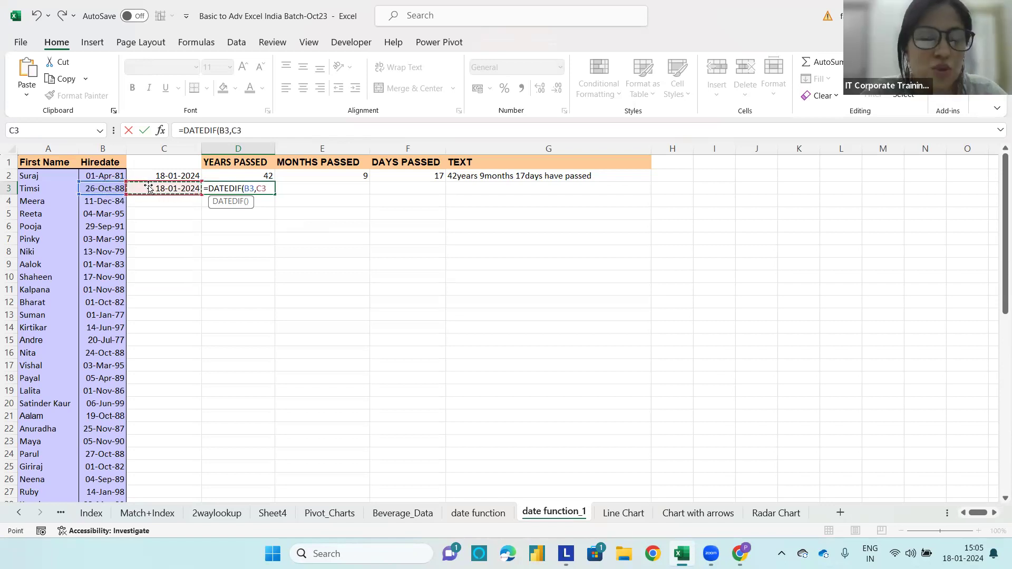
type(",")
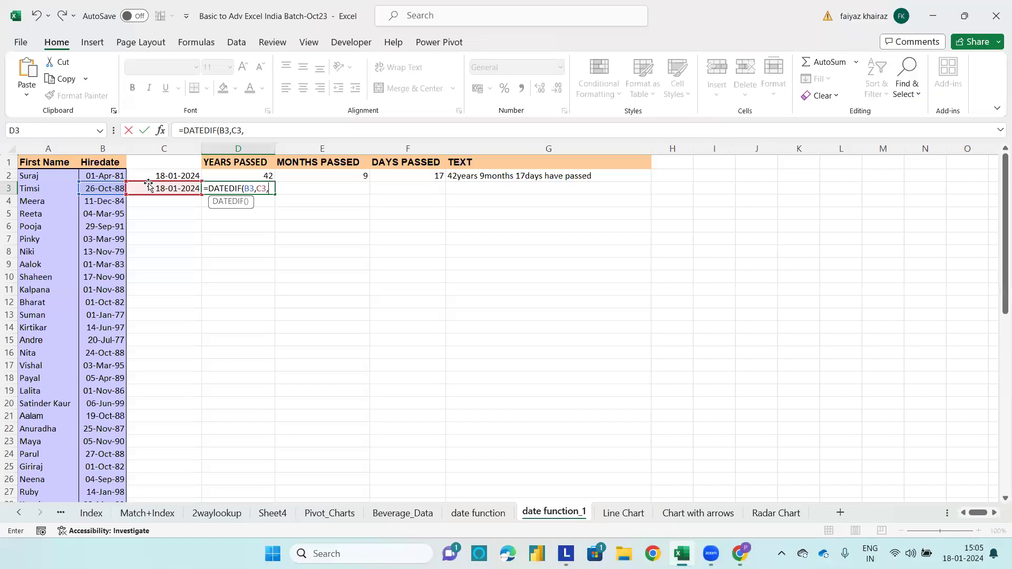
key("BackSpace")
key("BackSpace")
key("BackSpace")
key("BackSpace")
key("BackSpace")
key("BackSpace")
key("BackSpace")
key("BackSpace")
key("BackSpace")
key("BackSpace")
key("BackSpace")
key("BackSpace")
key("BackSpace")
key("BackSpace")
key("BackSpace")
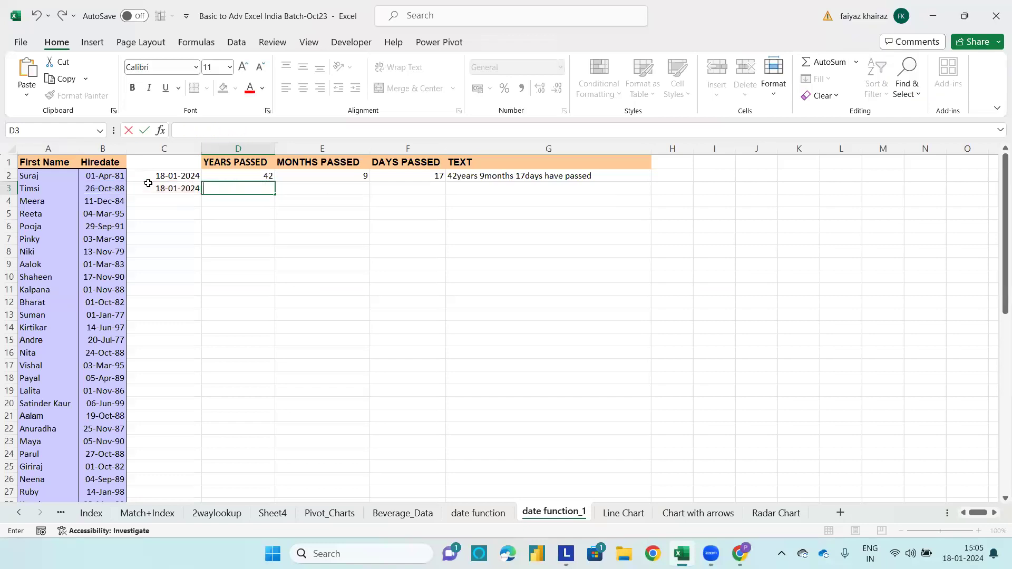
Enter the notes DATEDIF, firstdate, seconddate and what to extract in cells D7 through D10.
left_click(221, 236)
type("DA")
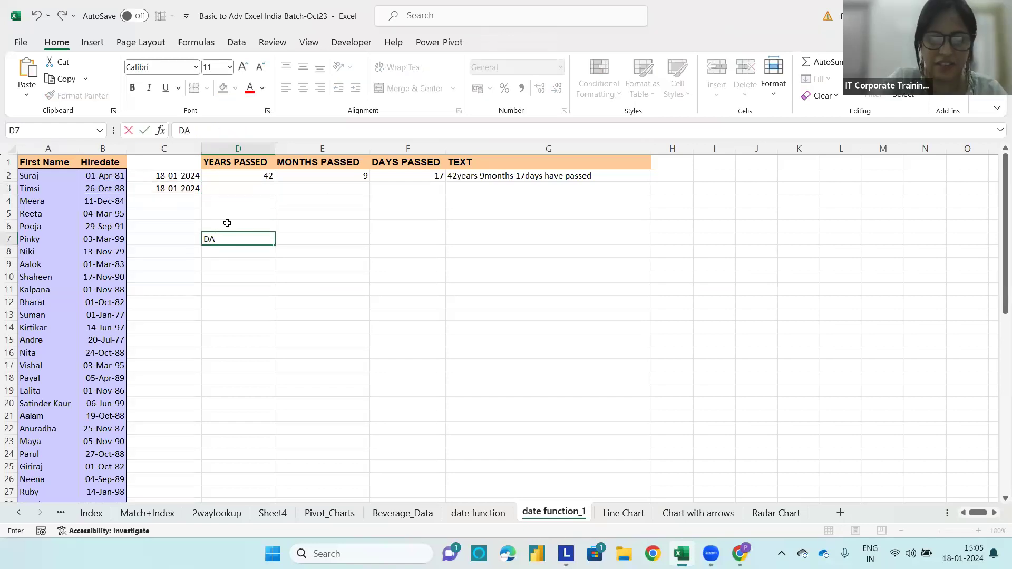
type("TEDIF")
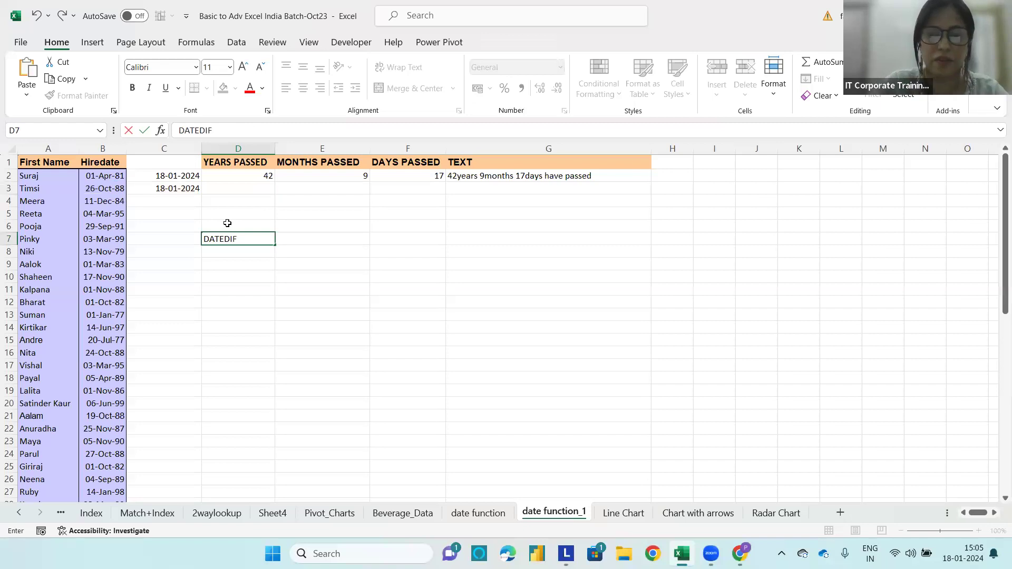
left_click(241, 253)
type("i")
key("BackSpace")
type("firstdate")
key("Return")
type("seconddate")
key("Return")
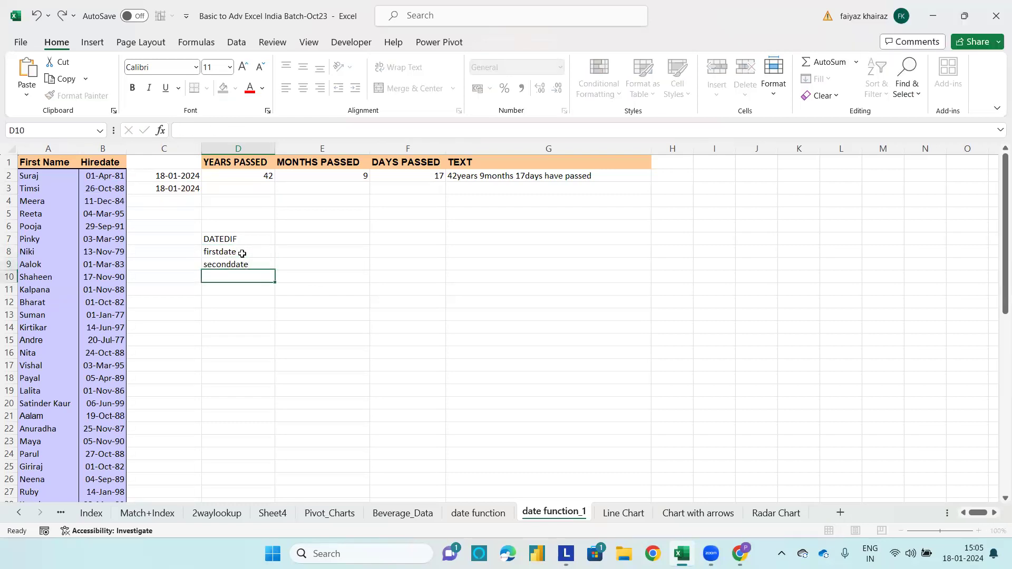
type("what to")
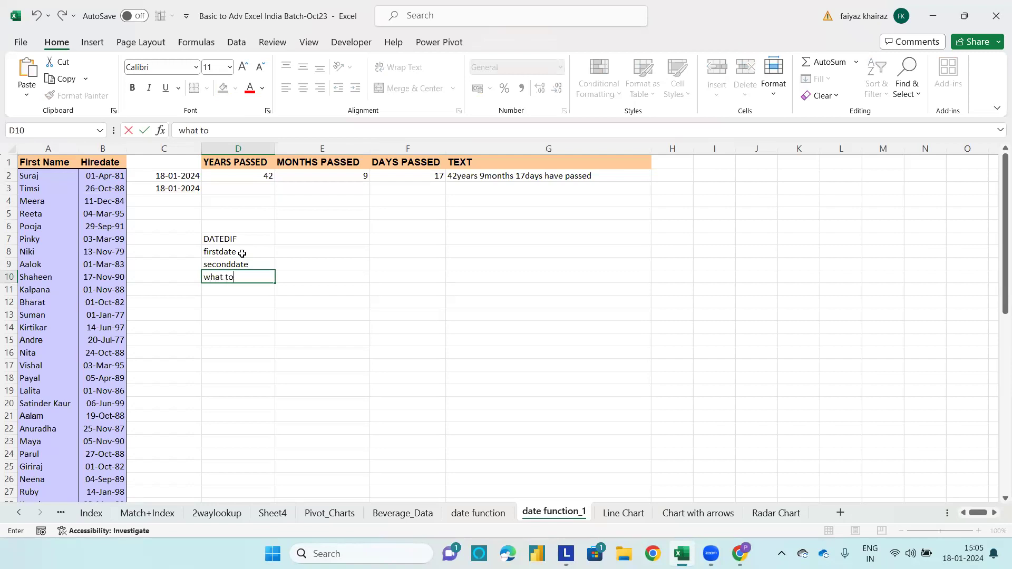
type(" extract")
Enter =DATEDIF(B3,C3,"y") in D3 to calculate the full years passed since the second hire date.
left_click(241, 187)
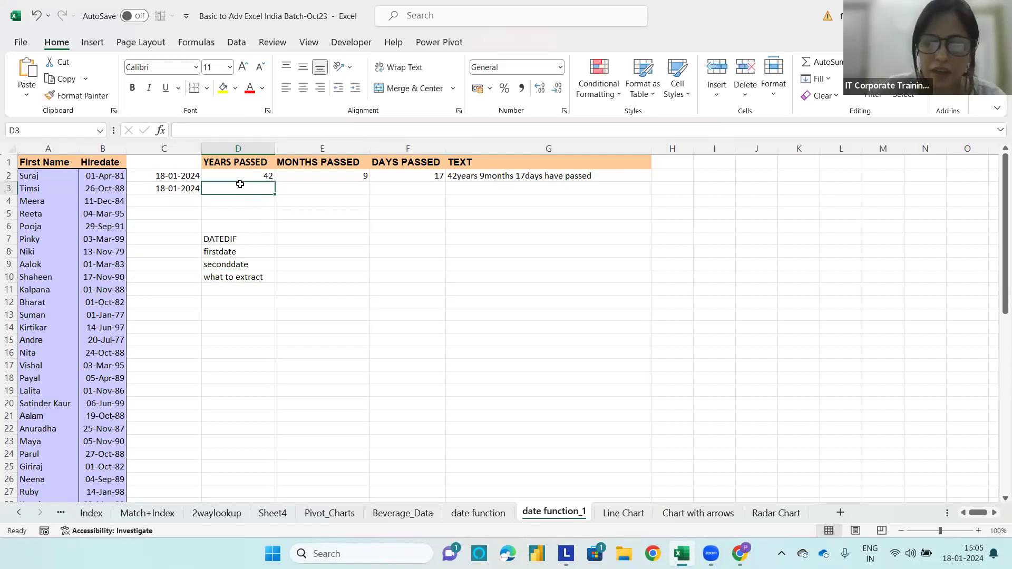
type("=DATED")
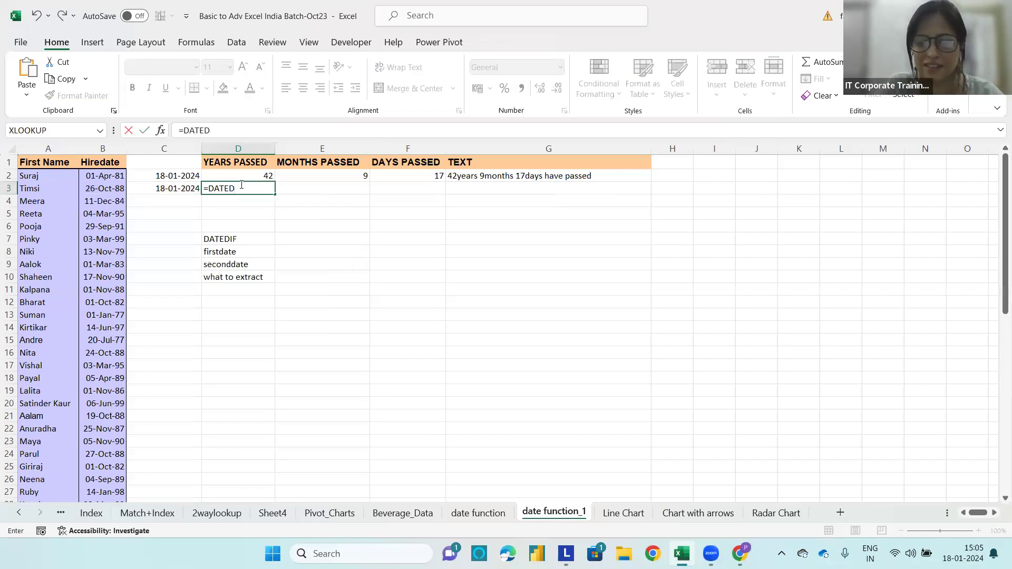
type("IF(")
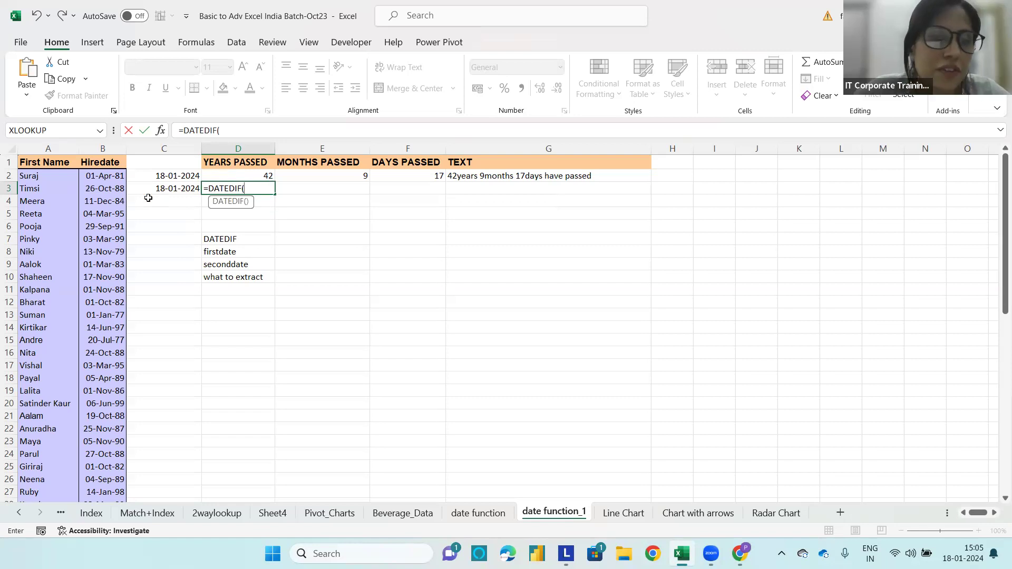
left_click(112, 186)
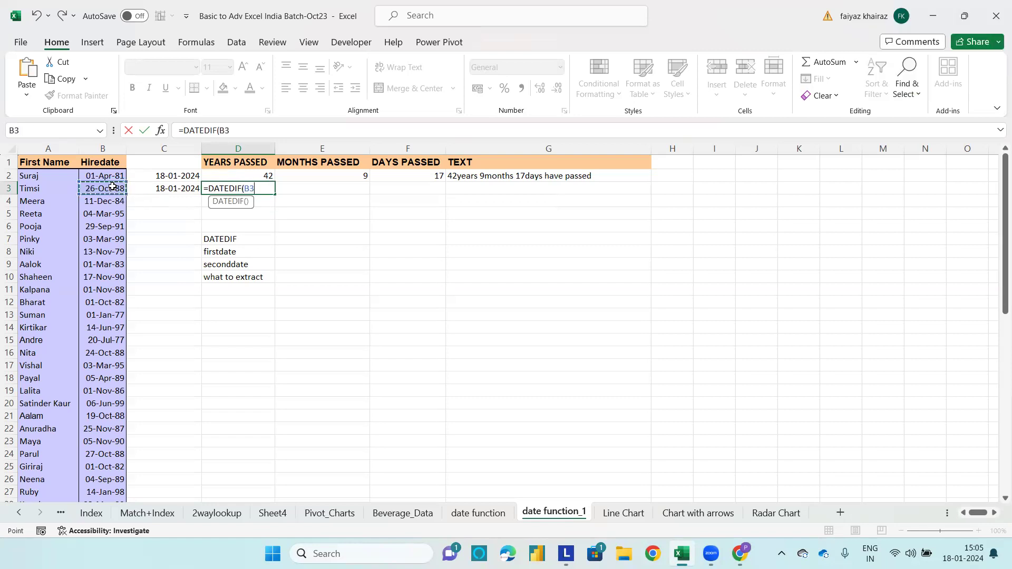
type(",")
left_click(177, 188)
type(",\"y\")")
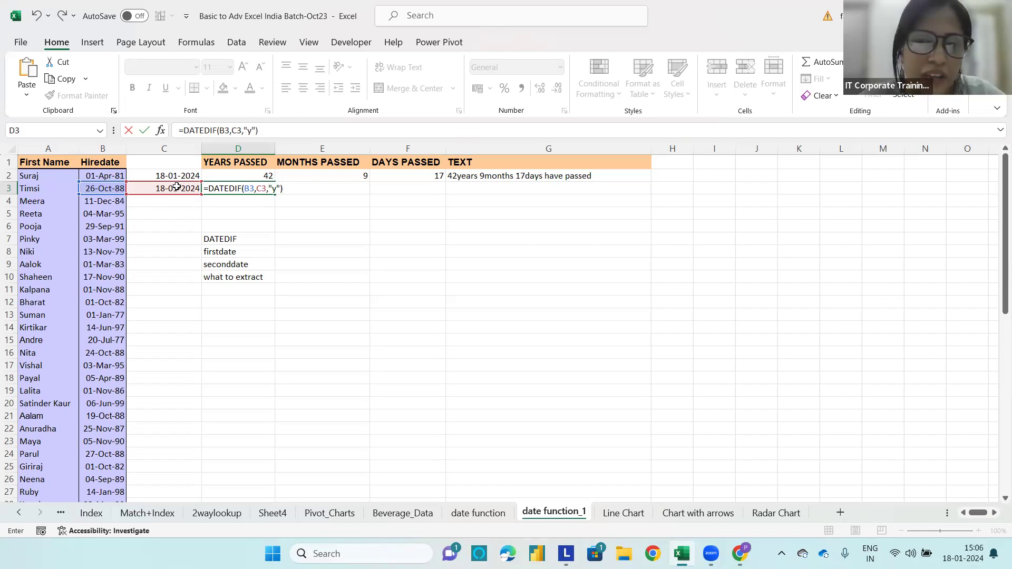
key("Return")
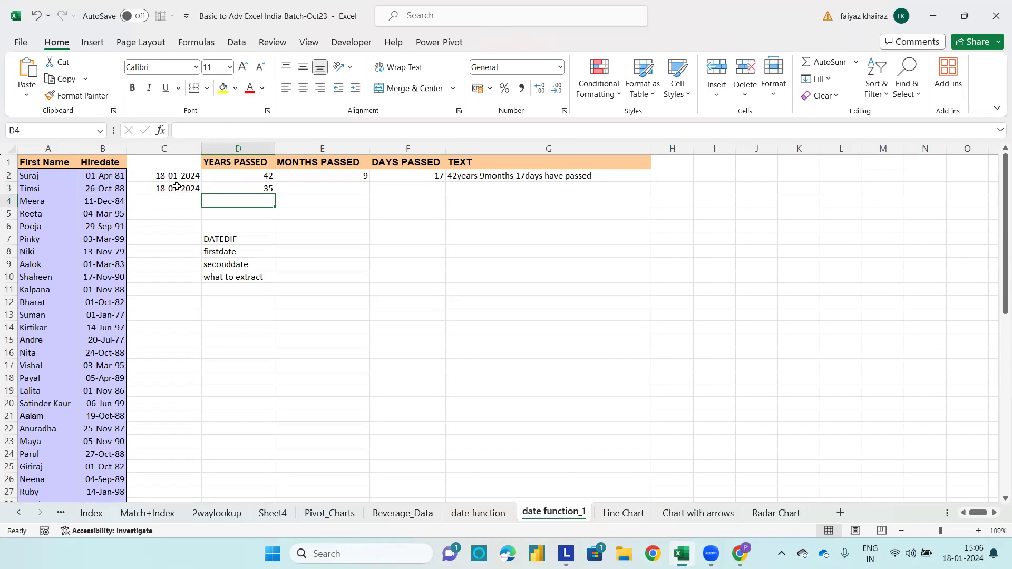
Enter =DATEDIF(B3,C3,"m") in E3 to calculate the total months between the hire date and the current date.
left_click(297, 188)
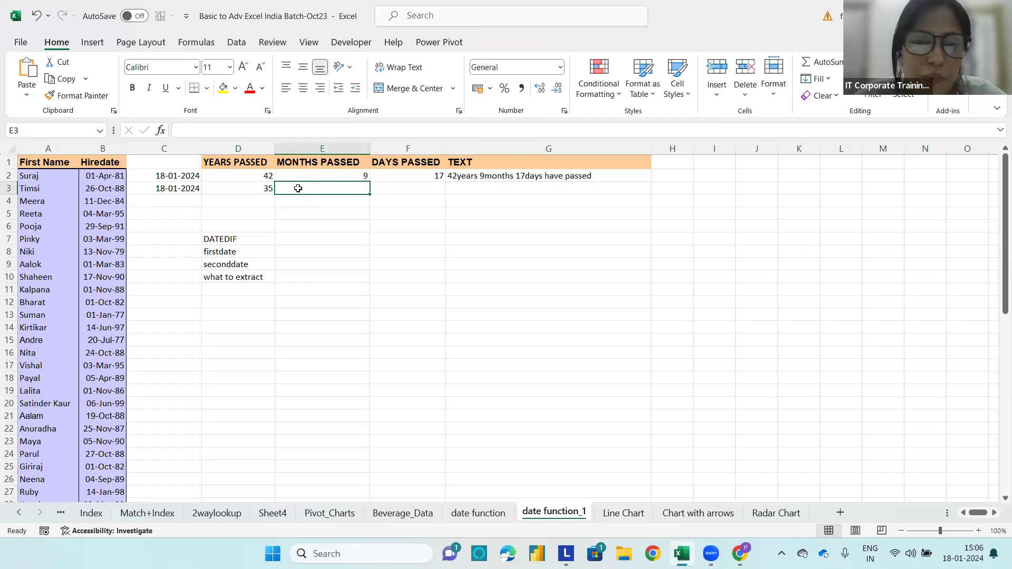
type("=")
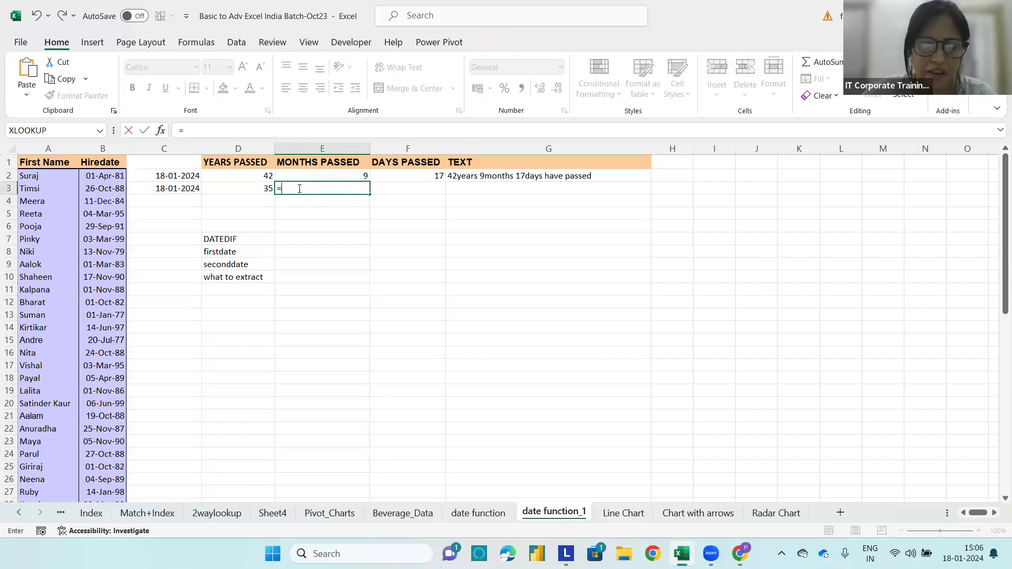
type("DATEDIF")
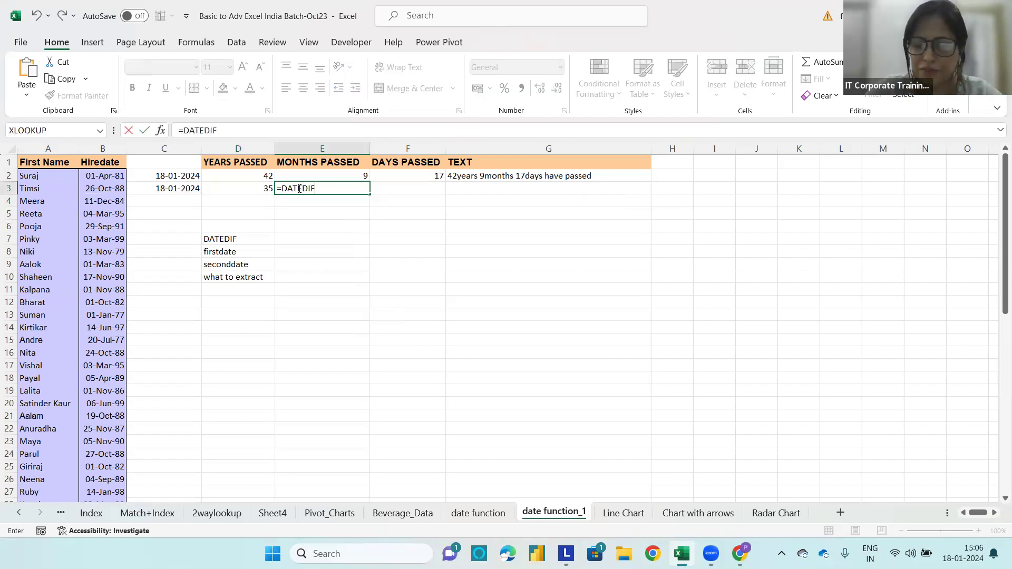
type("(")
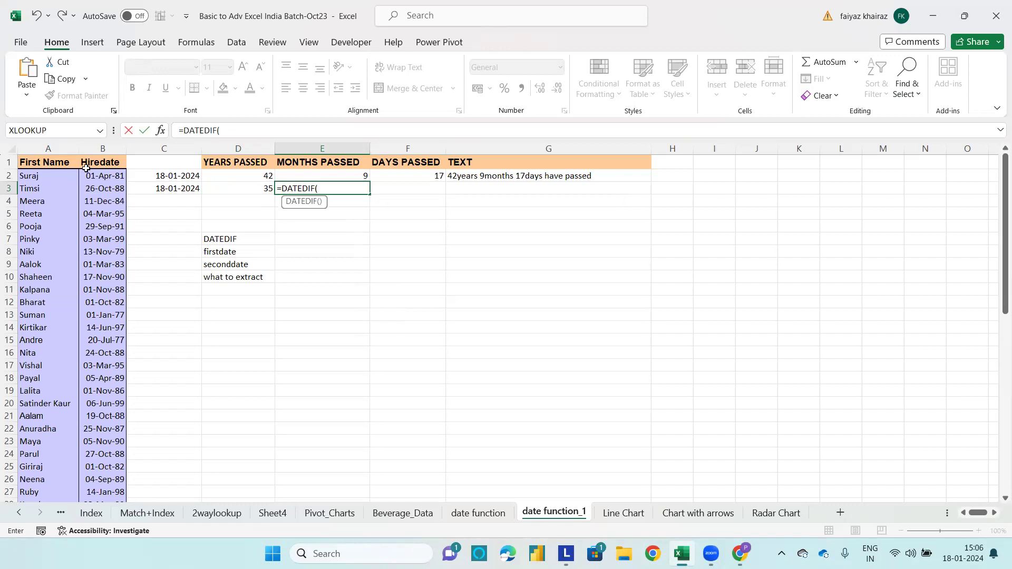
left_click(85, 187)
type(",")
left_click(161, 187)
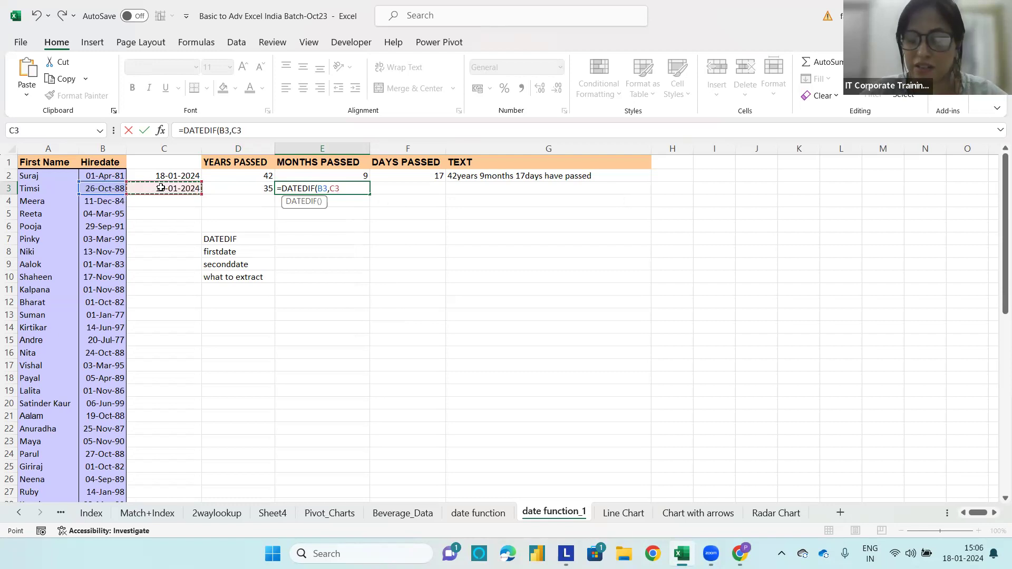
type(",")
type("\"m")
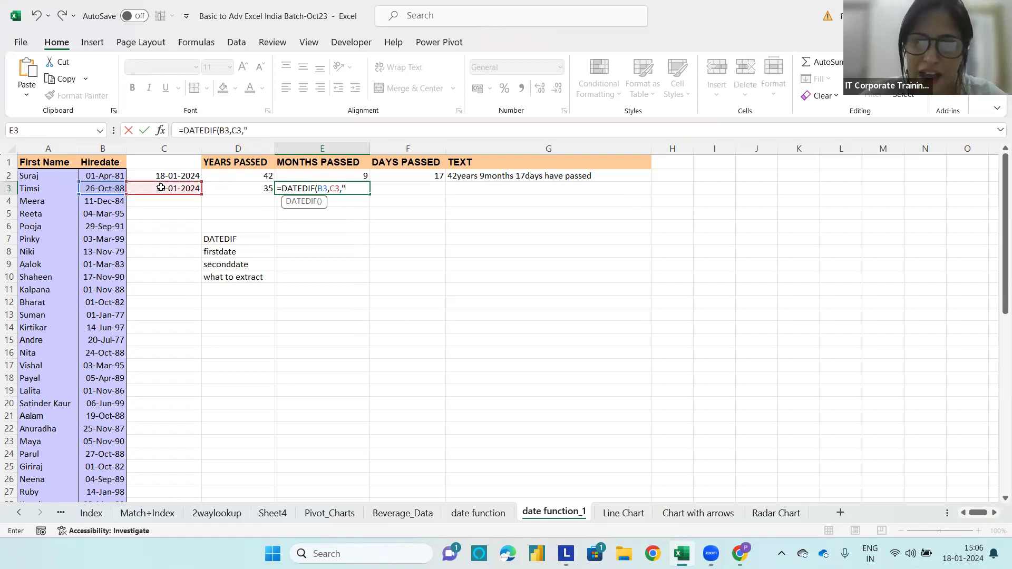
type("\")")
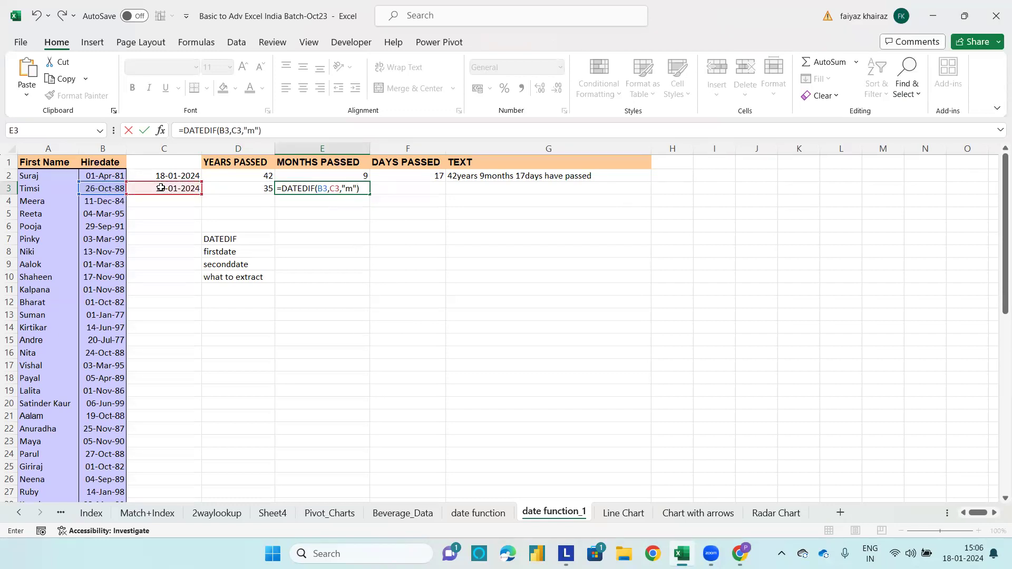
key("Return")
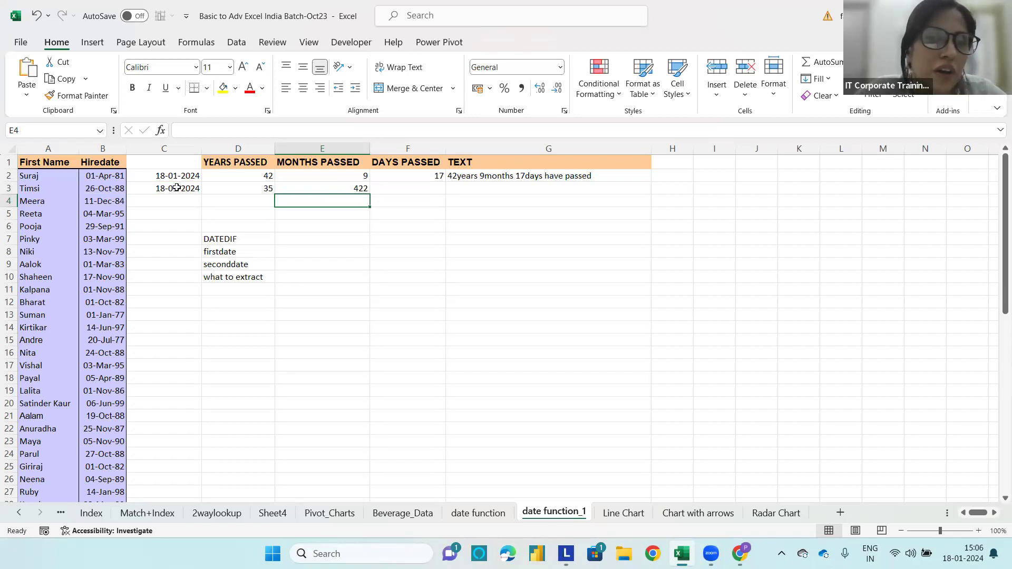
Change the unit in the E3 DATEDIF formula to "ym" so it counts only the months beyond full years.
left_click(101, 189)
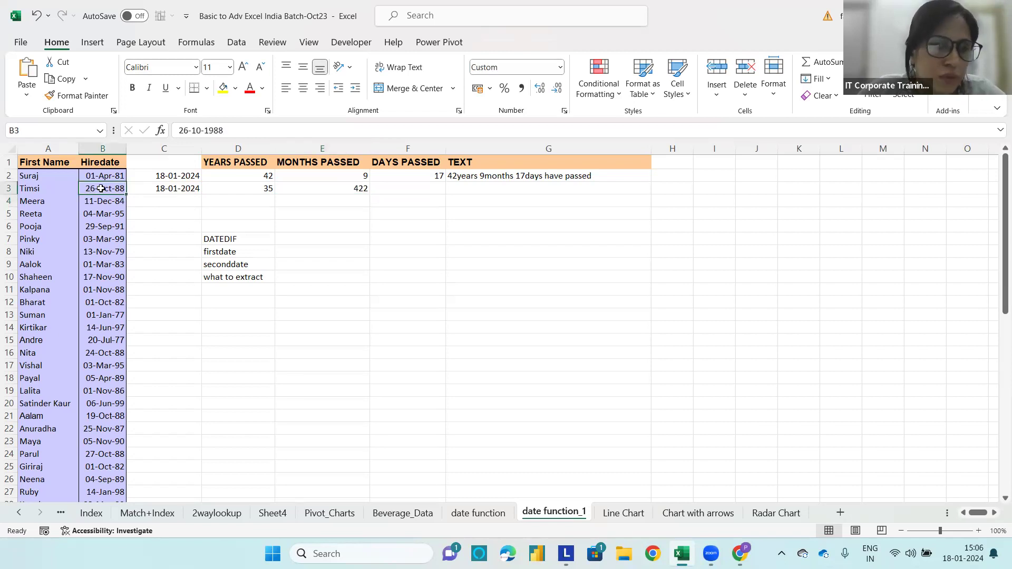
left_click(172, 187)
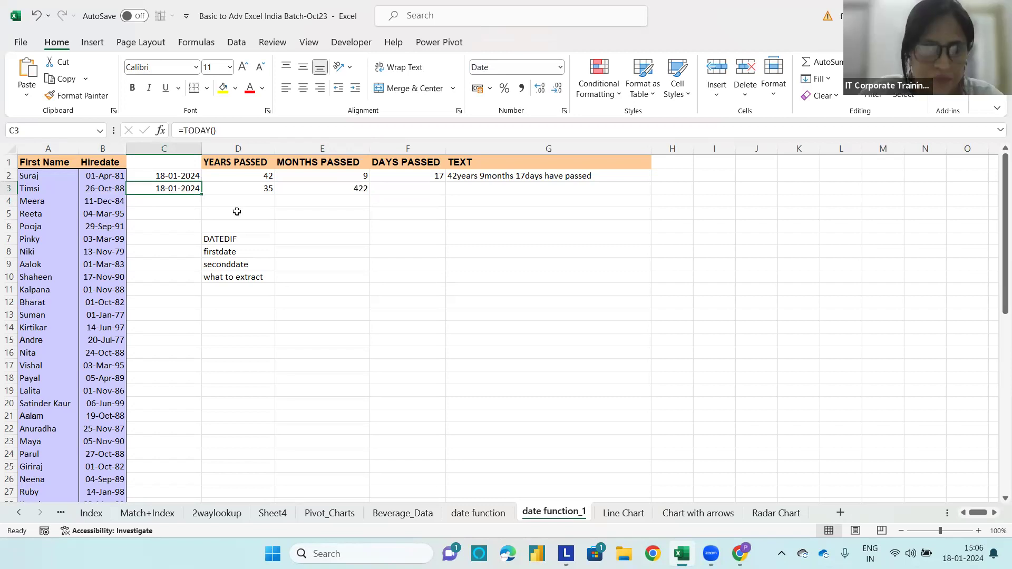
double_click(342, 187)
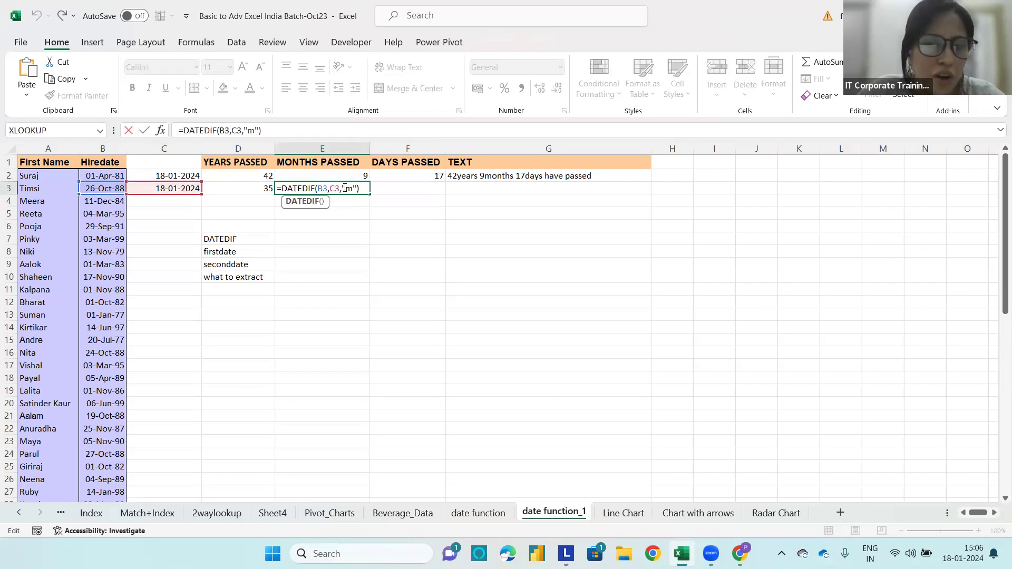
type("y")
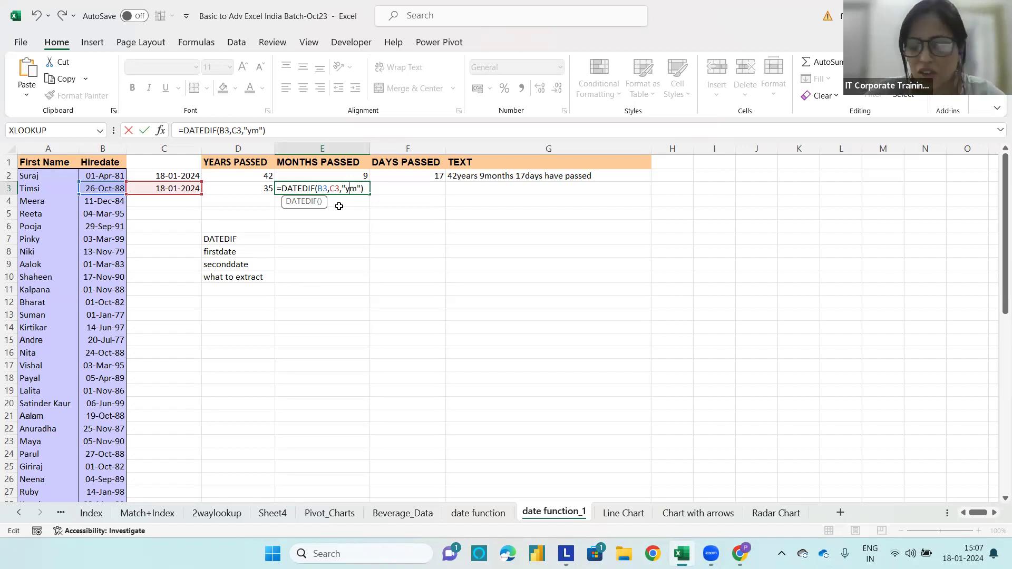
key("Return")
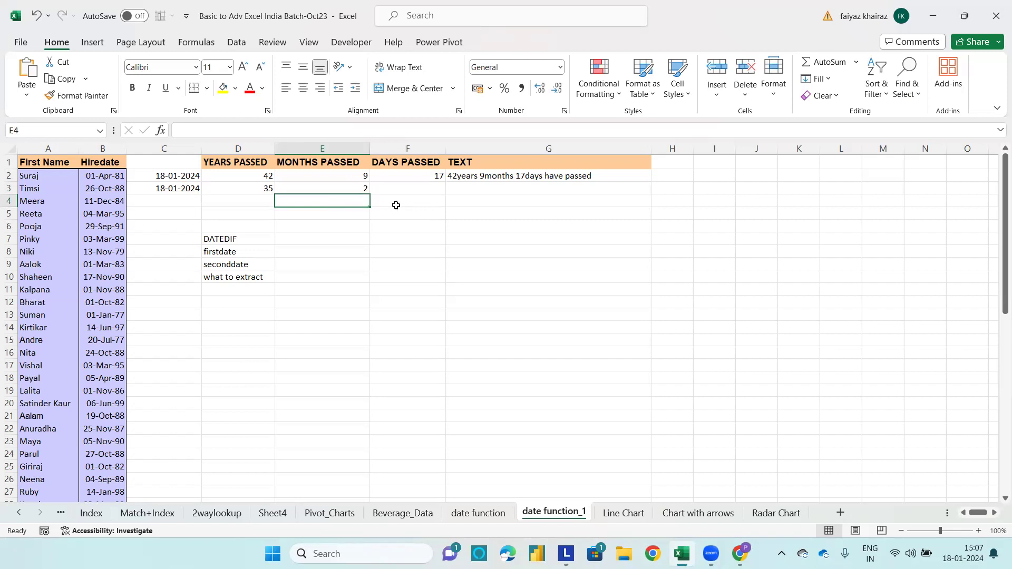
Enter =DATEDIF(B3,C3,"d") in F3 to calculate the total days between the hire date and the current date.
left_click(421, 185)
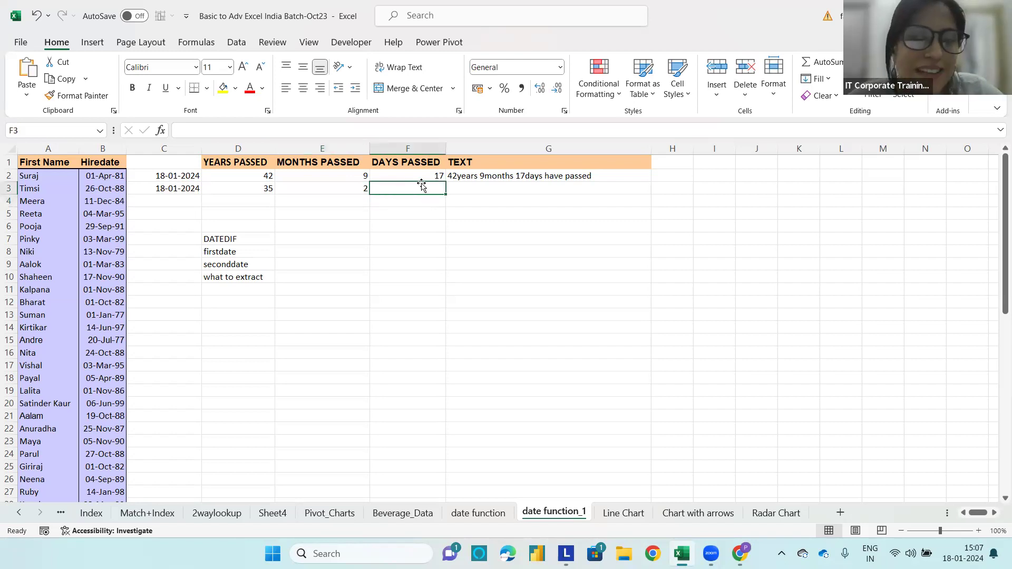
type("=")
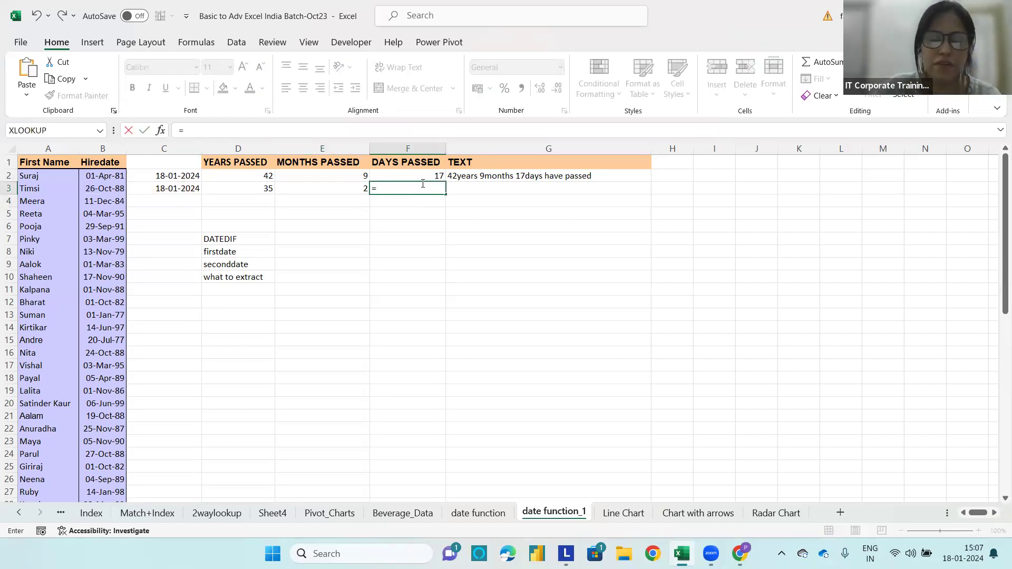
type("DATEDIF(")
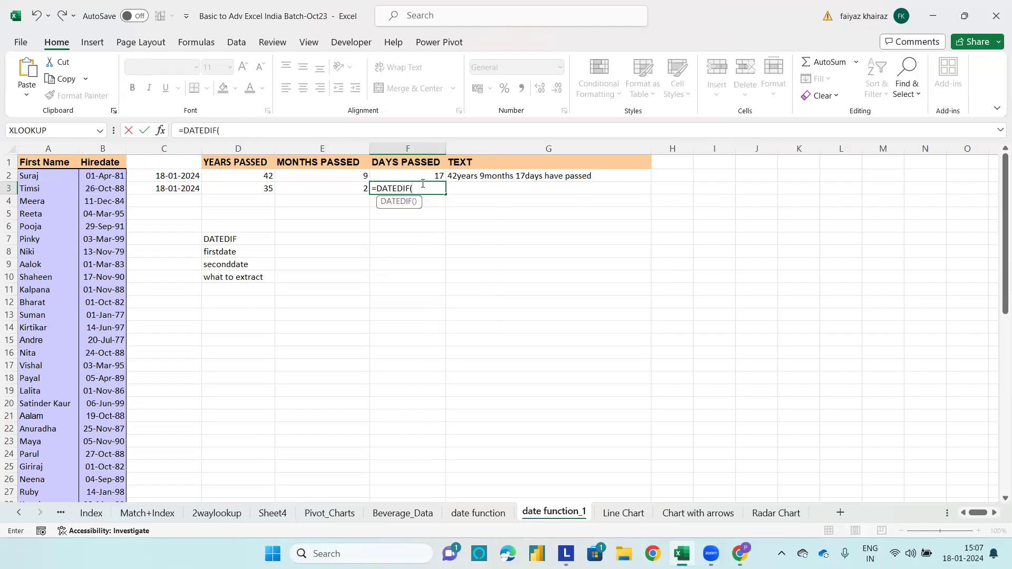
left_click(117, 188)
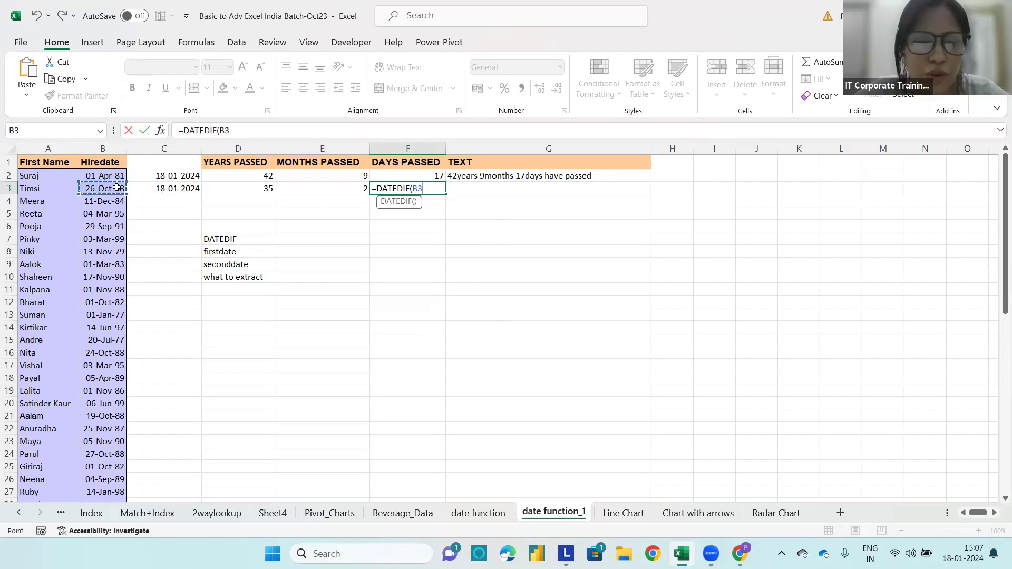
type(",")
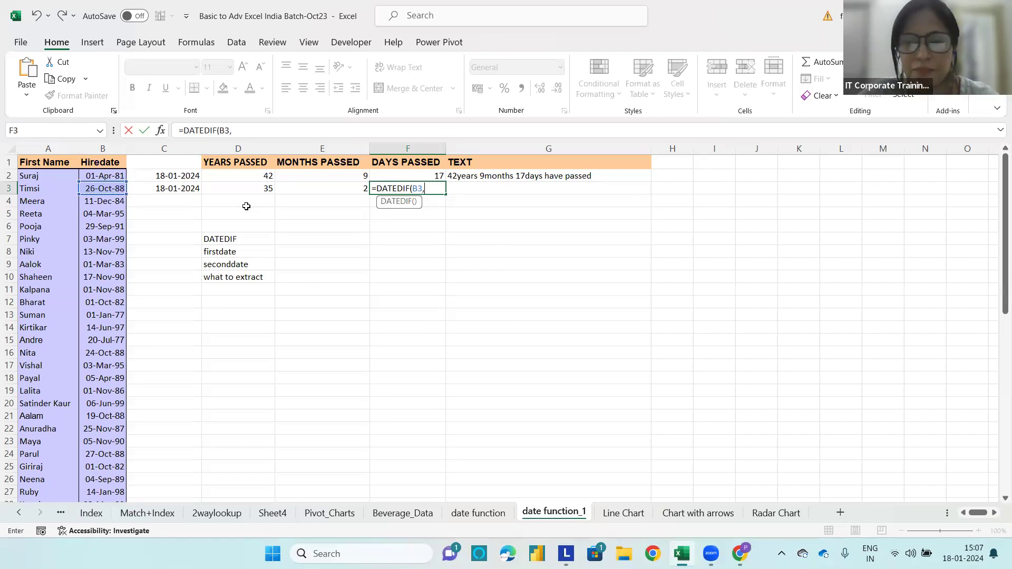
left_click(188, 186)
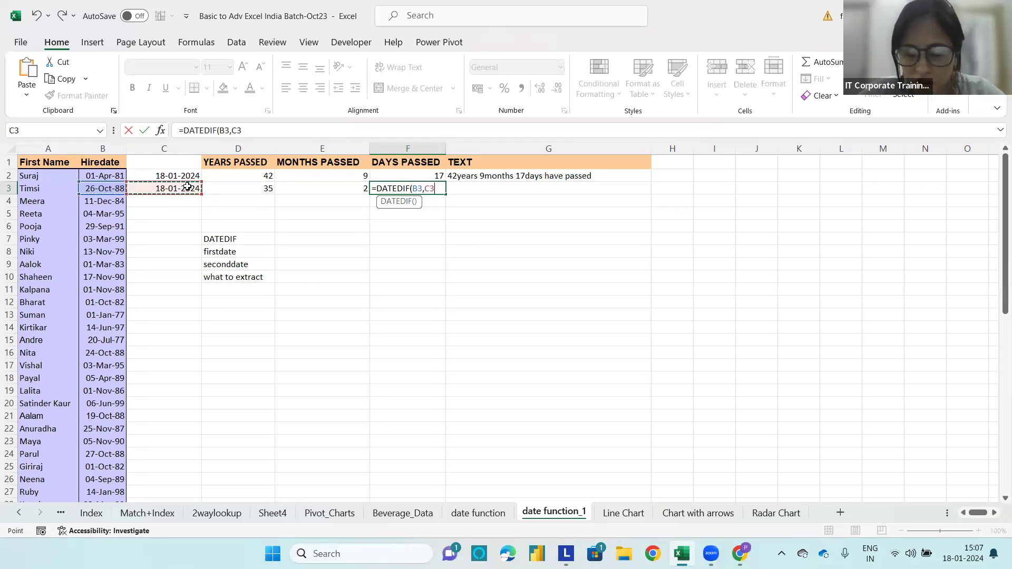
type(",")
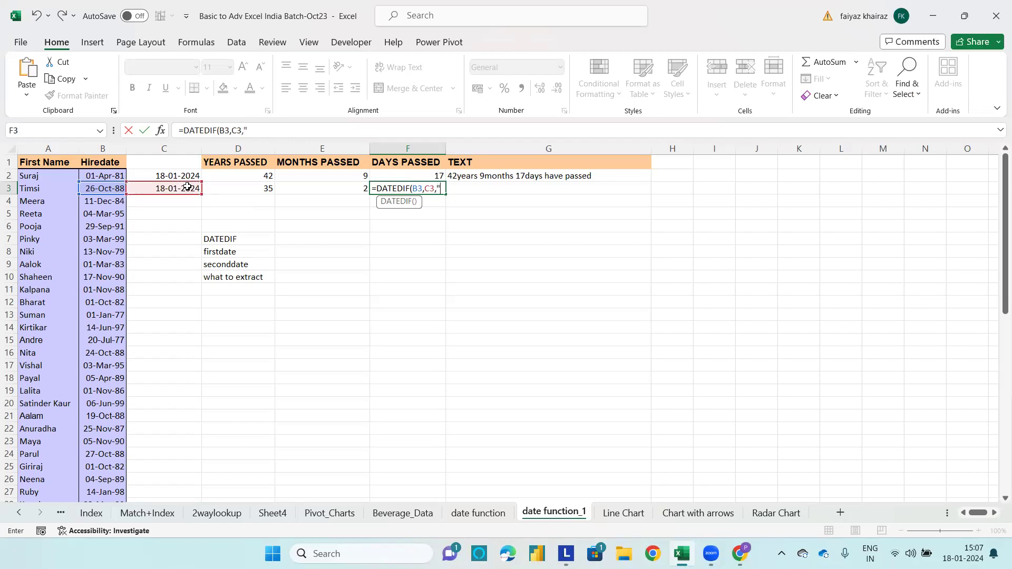
type("\"d\")")
key("Return")
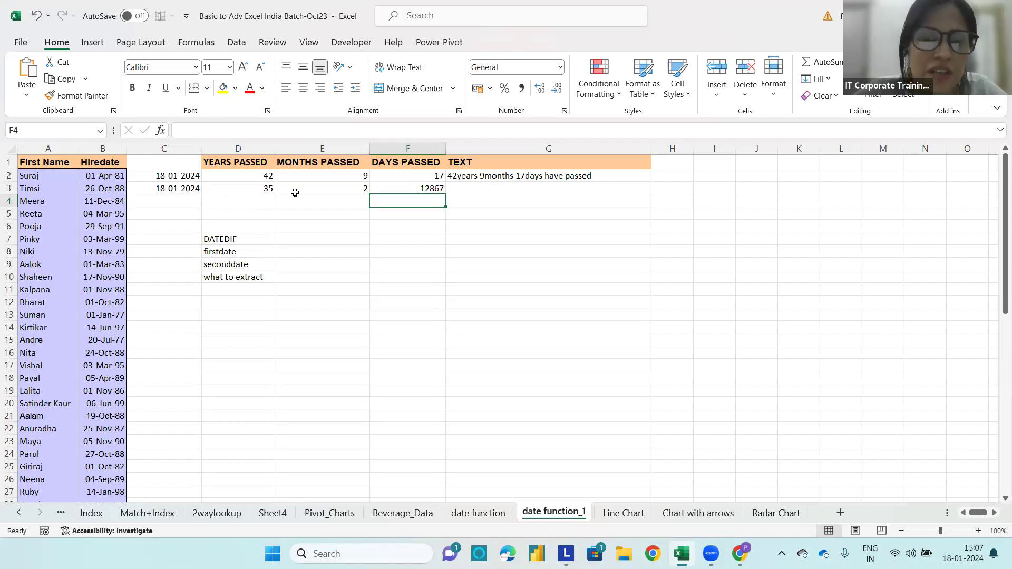
Change the unit in the F3 DATEDIF formula to "md" so it counts only the days beyond full months.
left_click(407, 189)
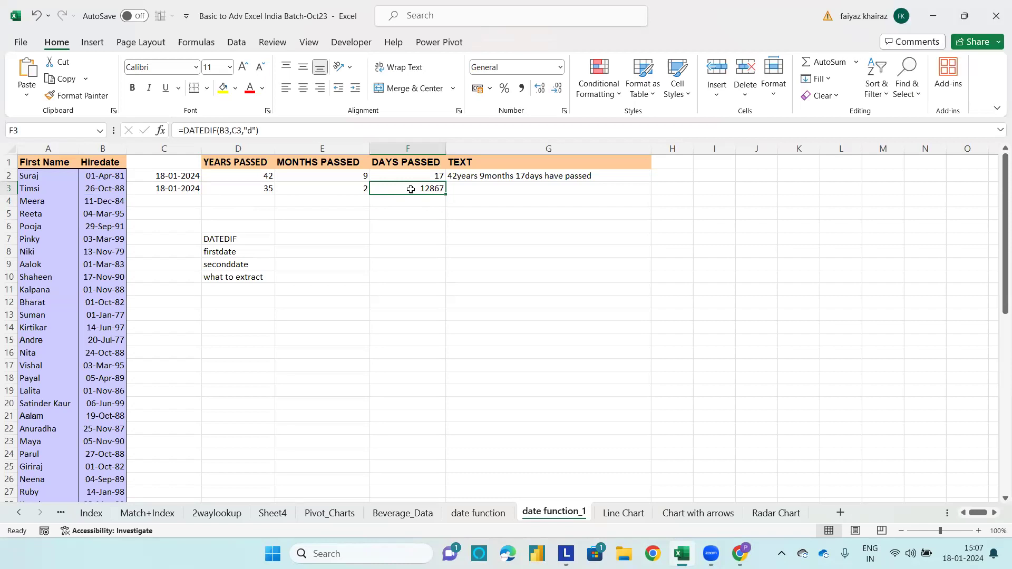
double_click(409, 189)
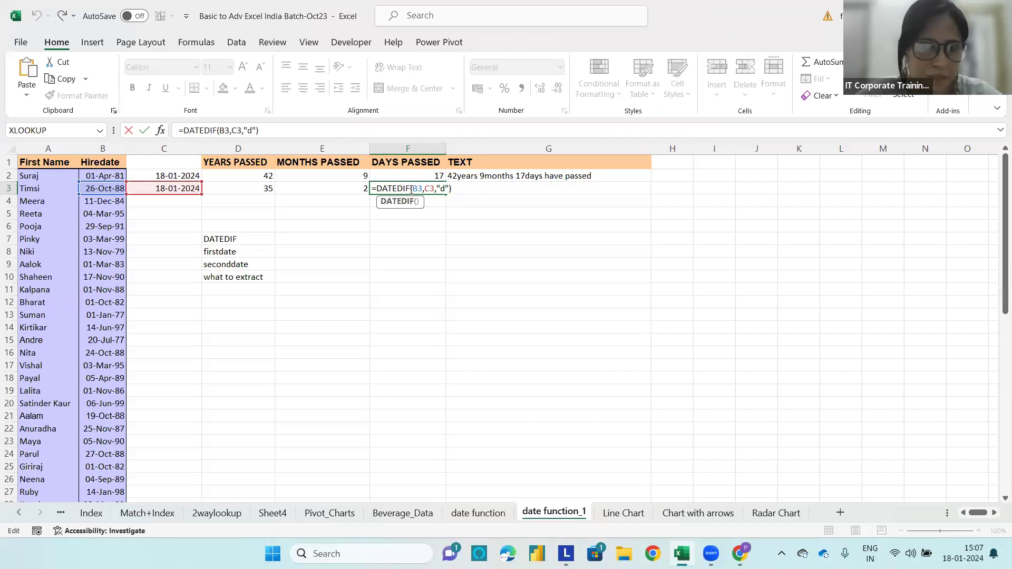
left_click(444, 192)
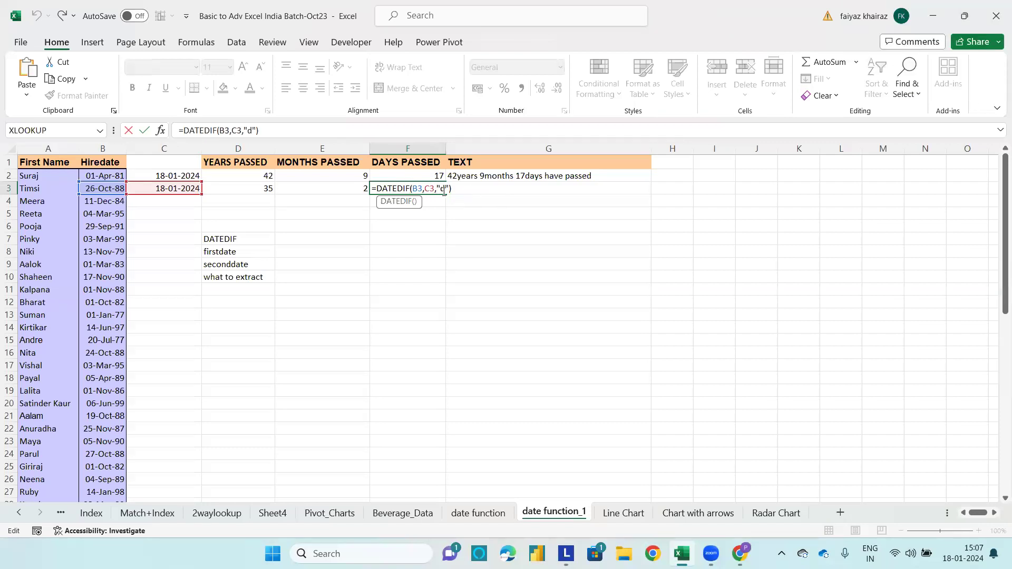
type("m")
key("Return")
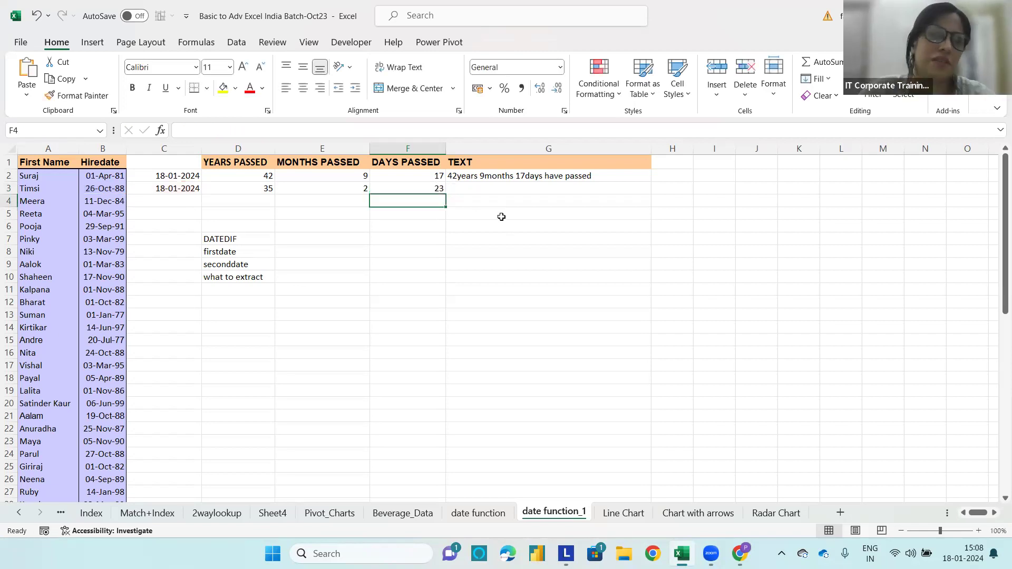
left_click(485, 189)
type("=")
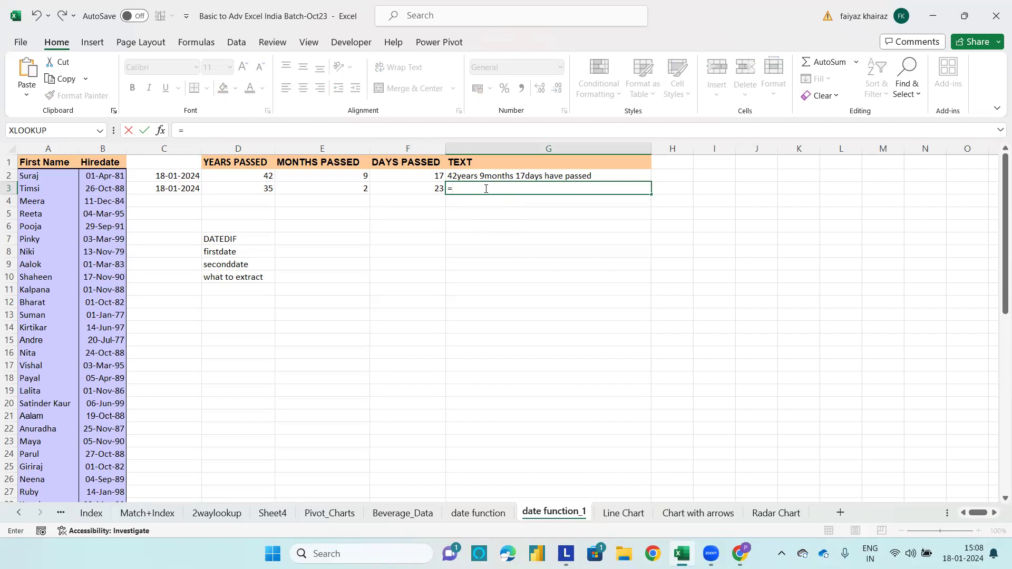
key("BackSpace")
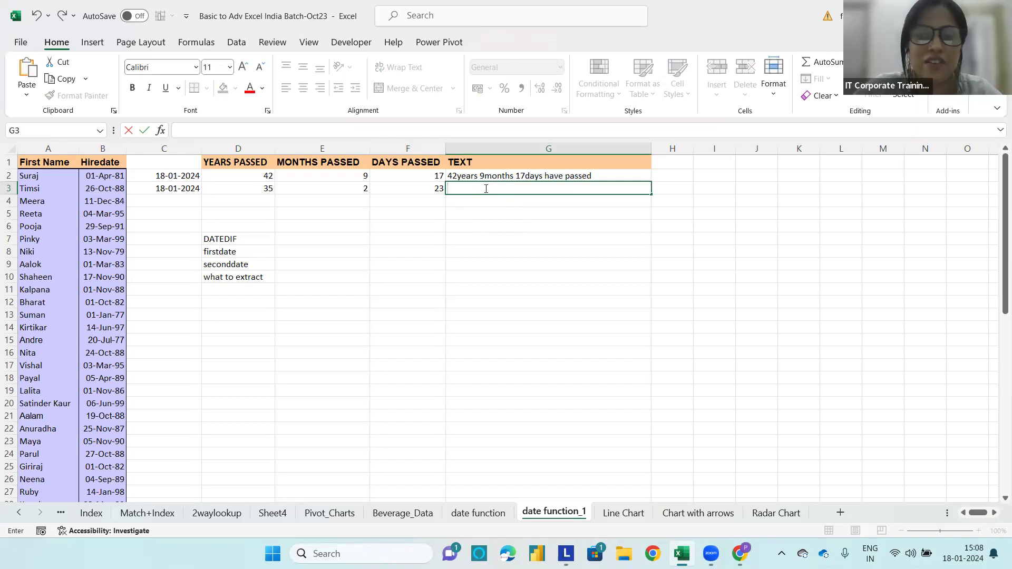
left_click(392, 186)
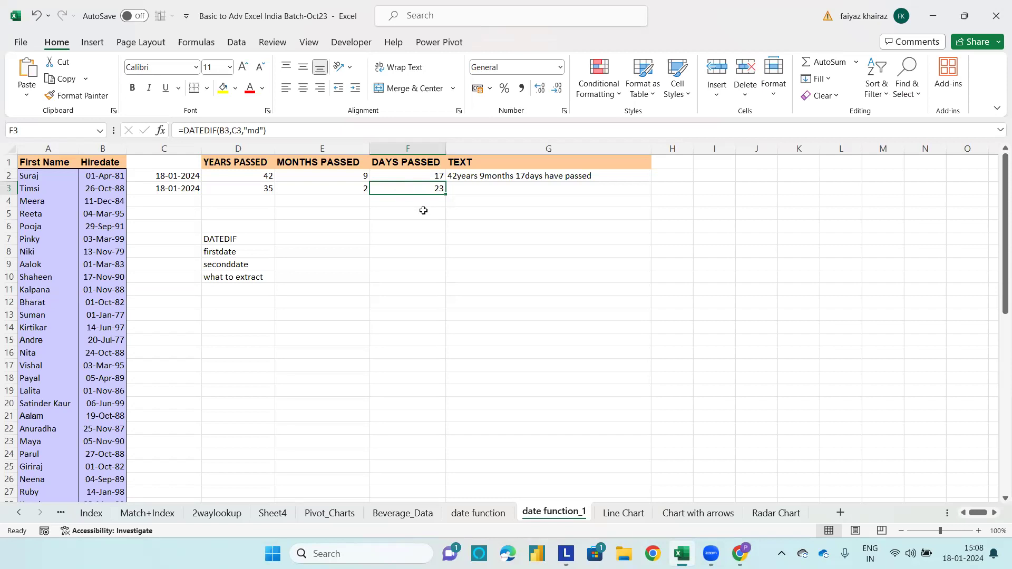
List the basic DATEDIF unit codes y, m and d in cells F6, F7 and F8.
left_click(413, 226)
type("u")
key("Return")
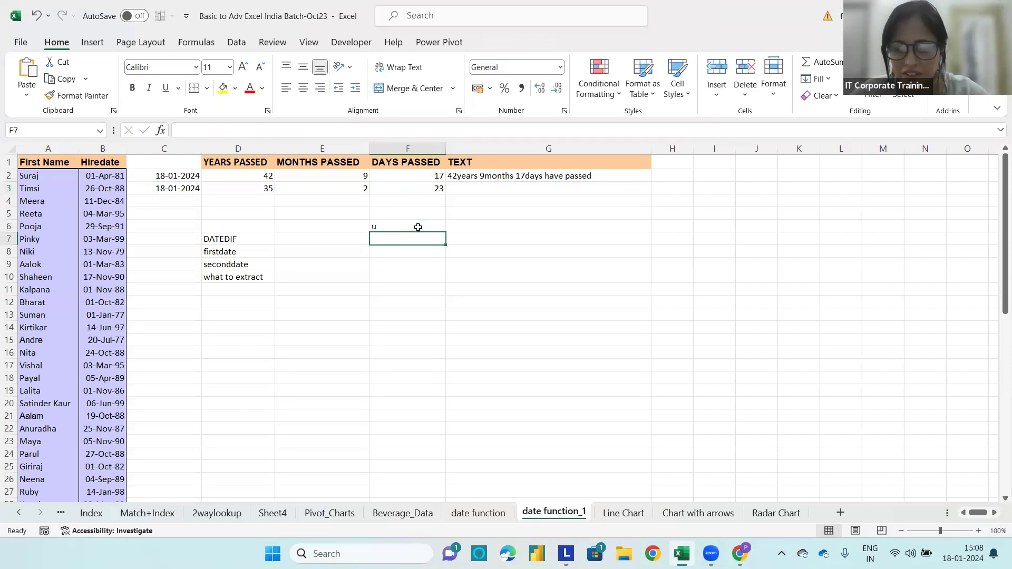
type("m")
key("Return")
type("d")
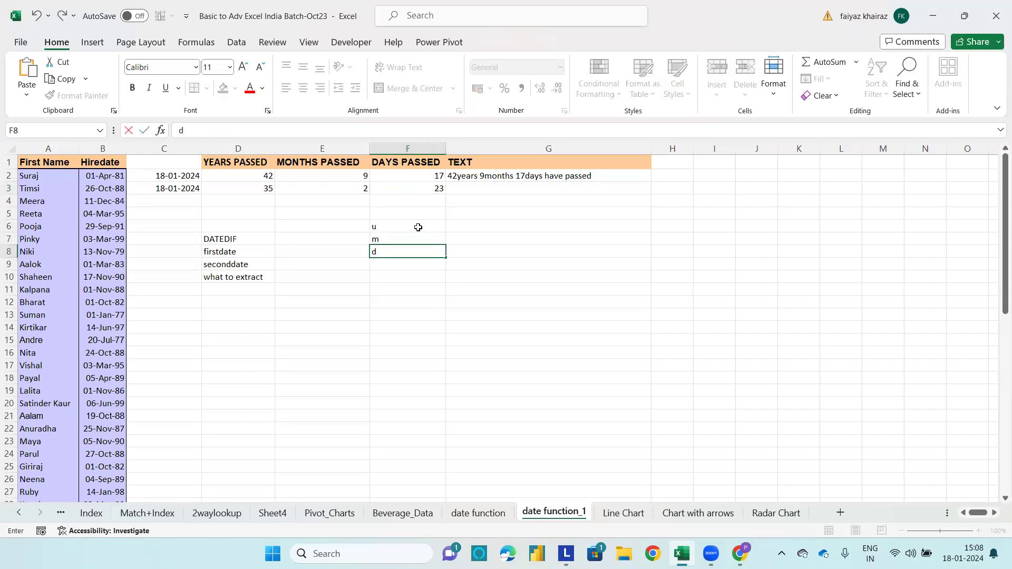
left_click(418, 228)
type("y")
left_click(407, 253)
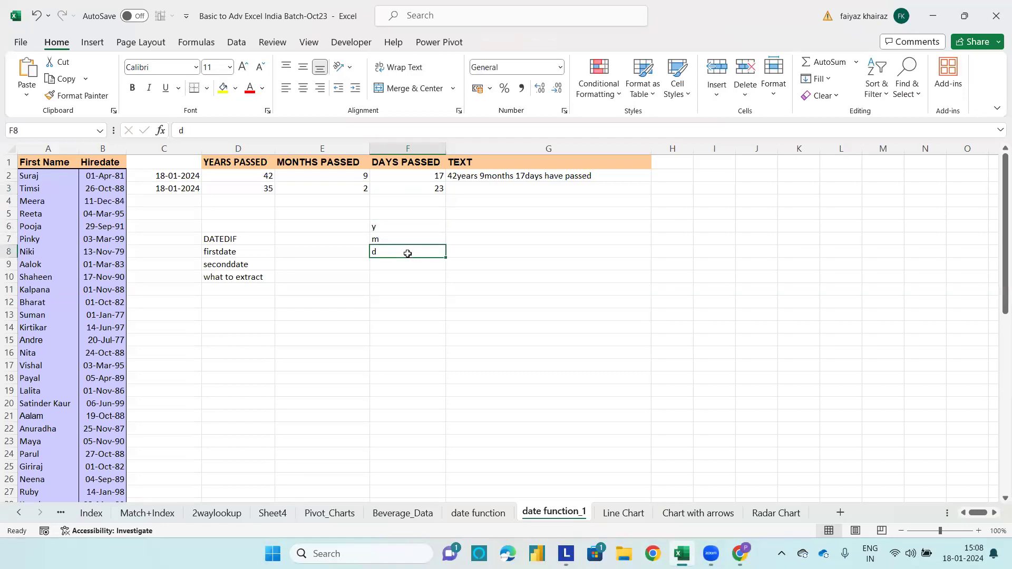
Note the remainder unit codes ym in G7 and md in G8, beside m and d.
left_click(469, 242)
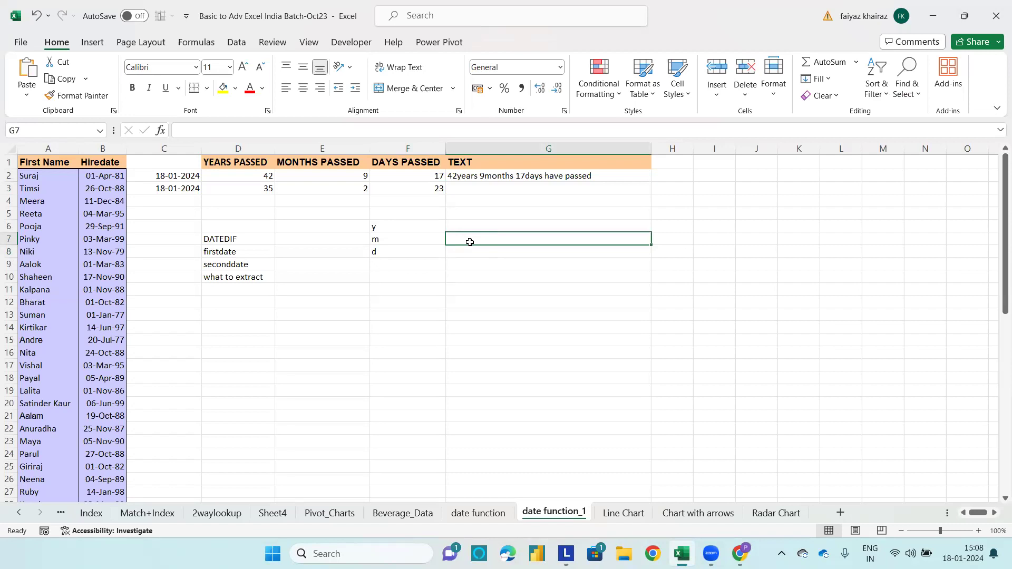
type("ym")
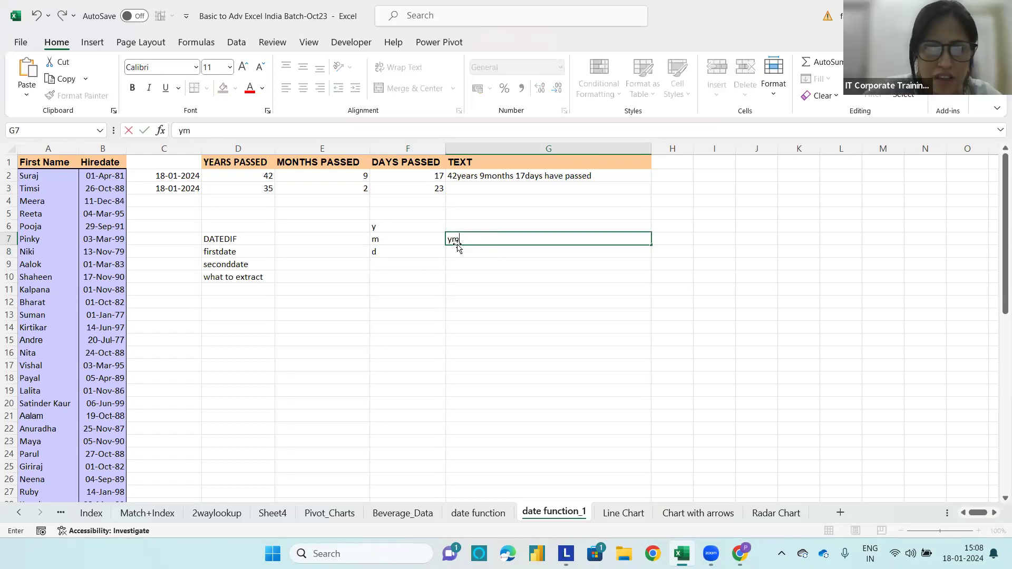
left_click(456, 253)
type("md")
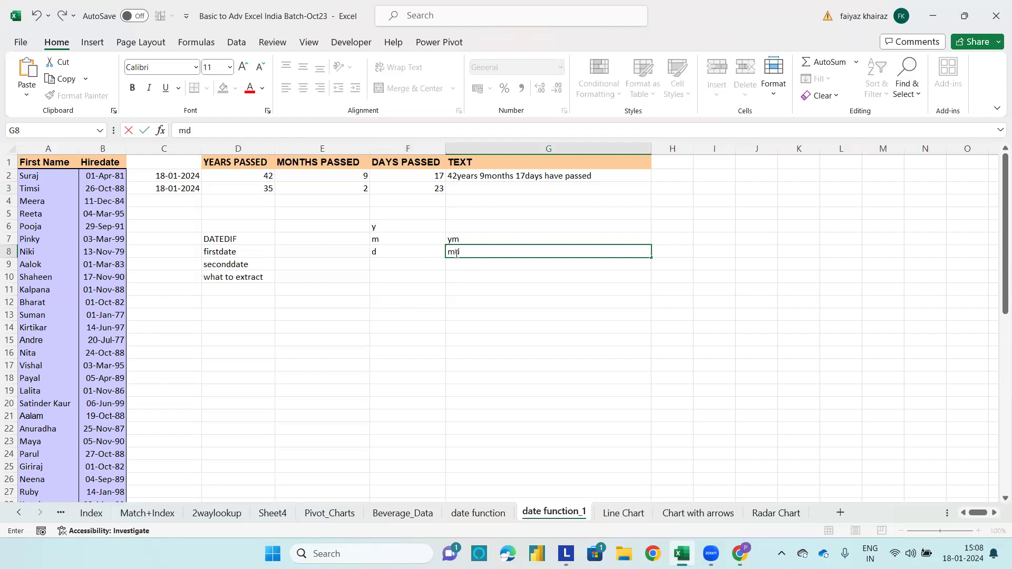
Enter =D3&"years"&E3&"months"&F3&"days have passed" in G3 to build the summary text.
left_click(515, 185)
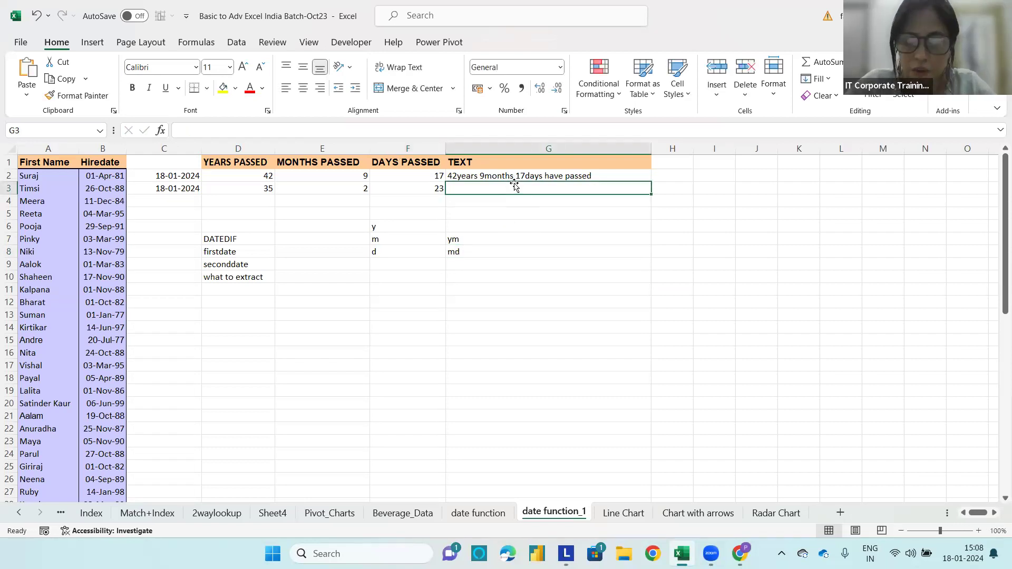
type("=")
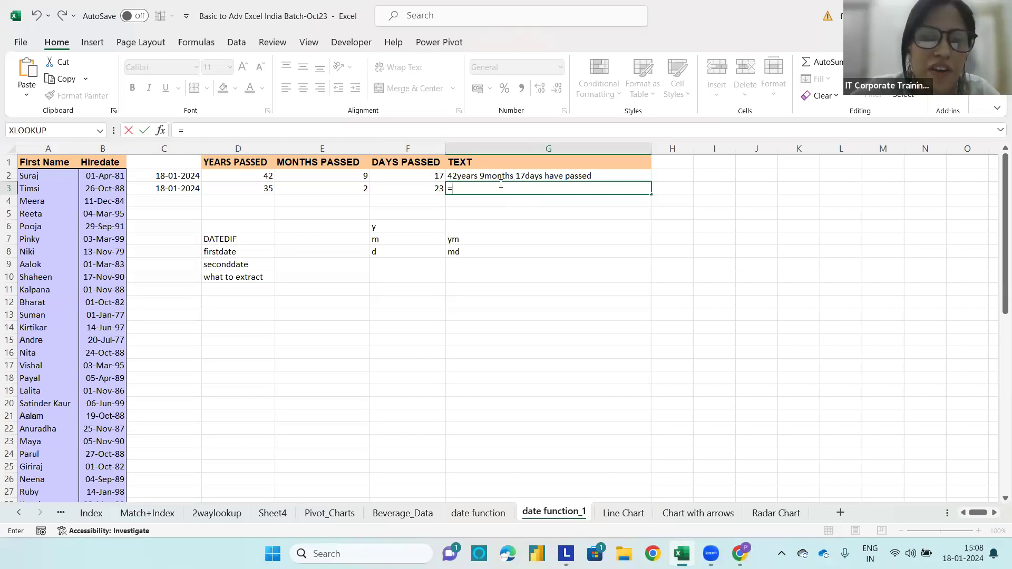
left_click(267, 188)
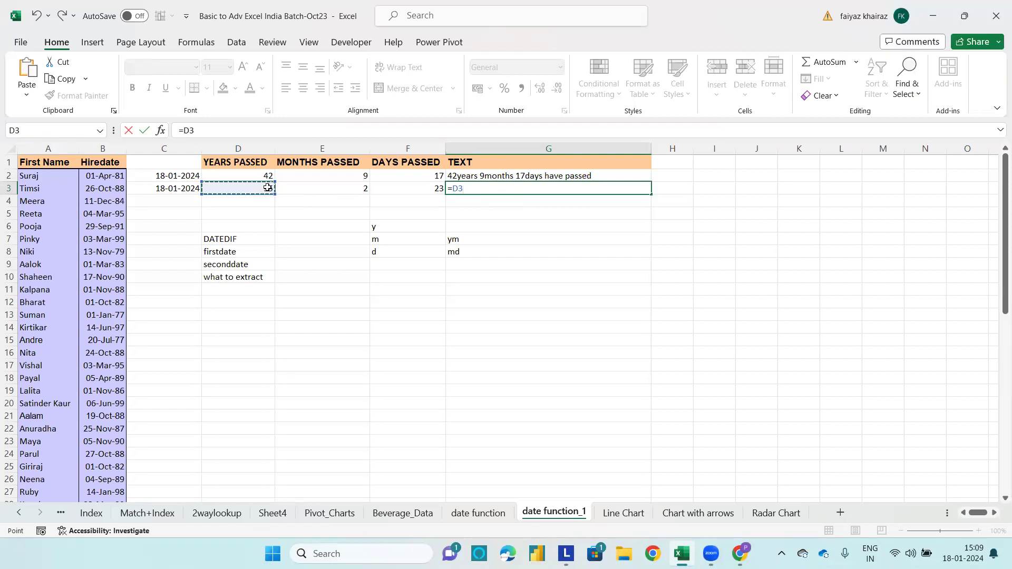
type("&")
type("\"y")
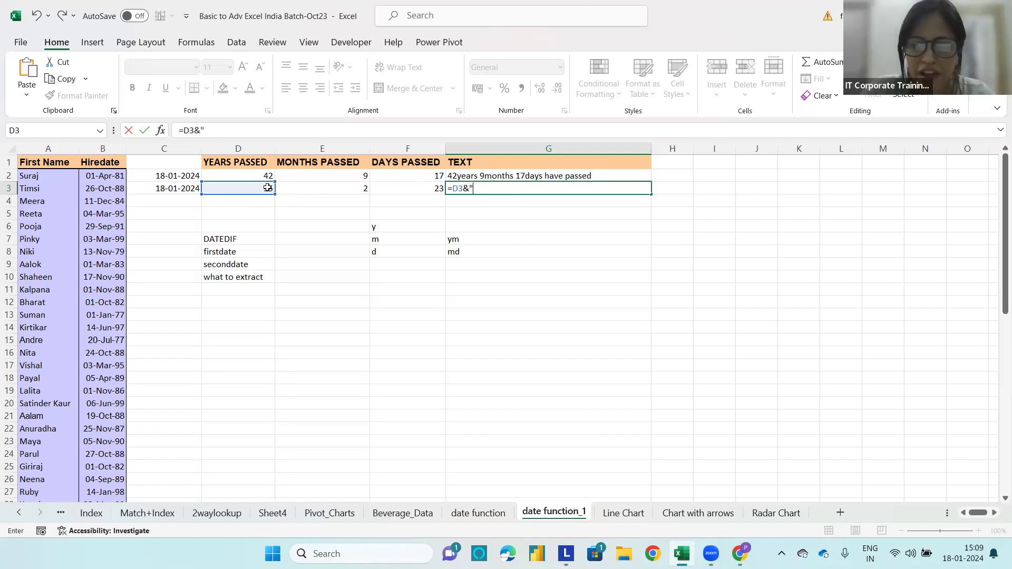
type("ears\"")
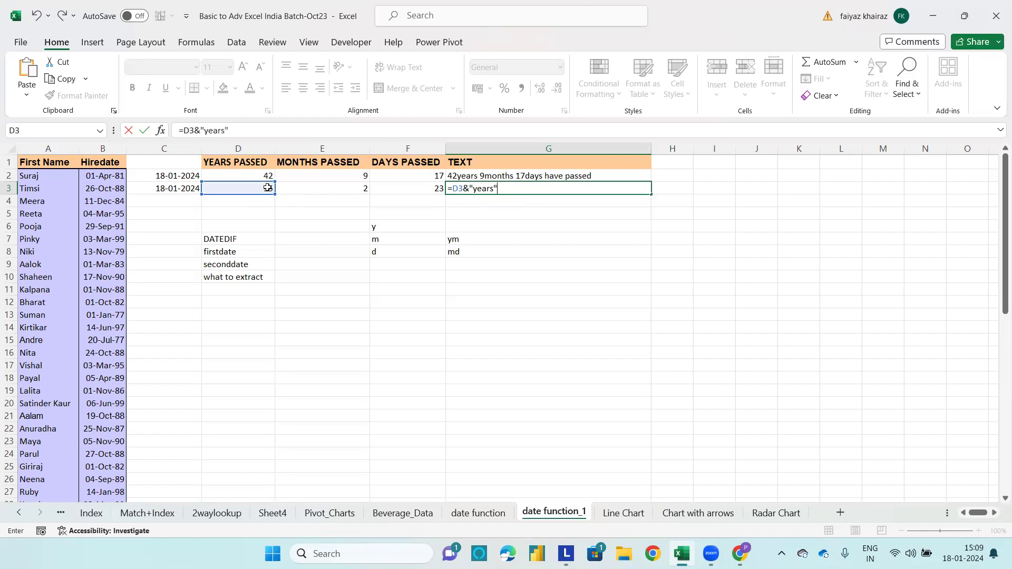
type("&")
left_click(340, 187)
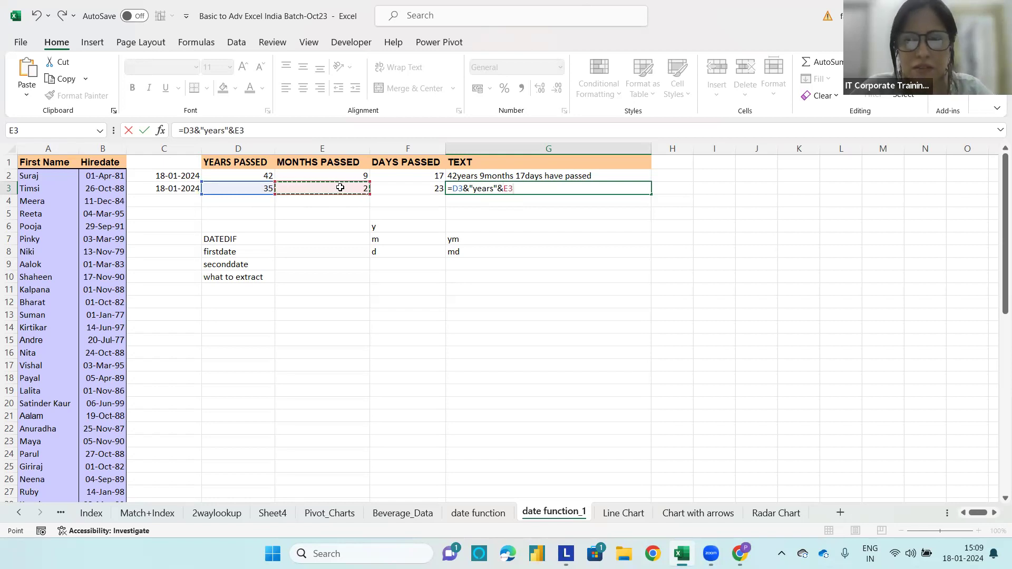
type("&")
type("\"mon")
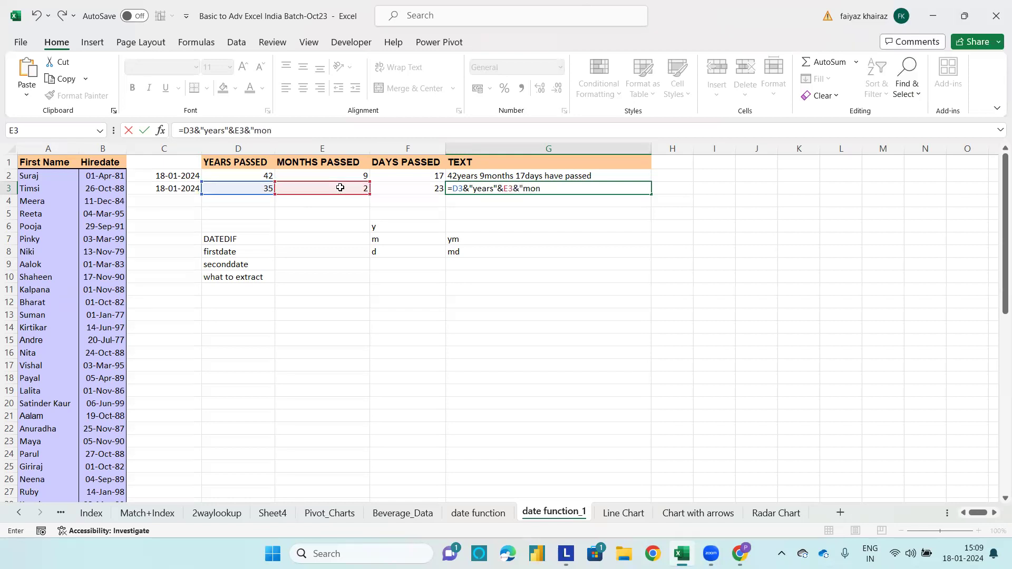
type("ths\"&")
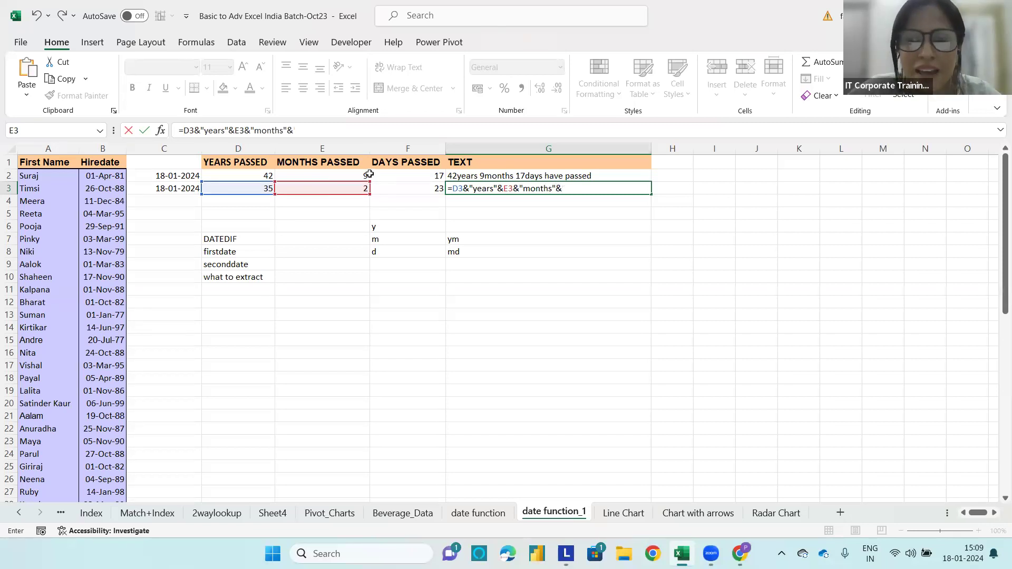
left_click(395, 184)
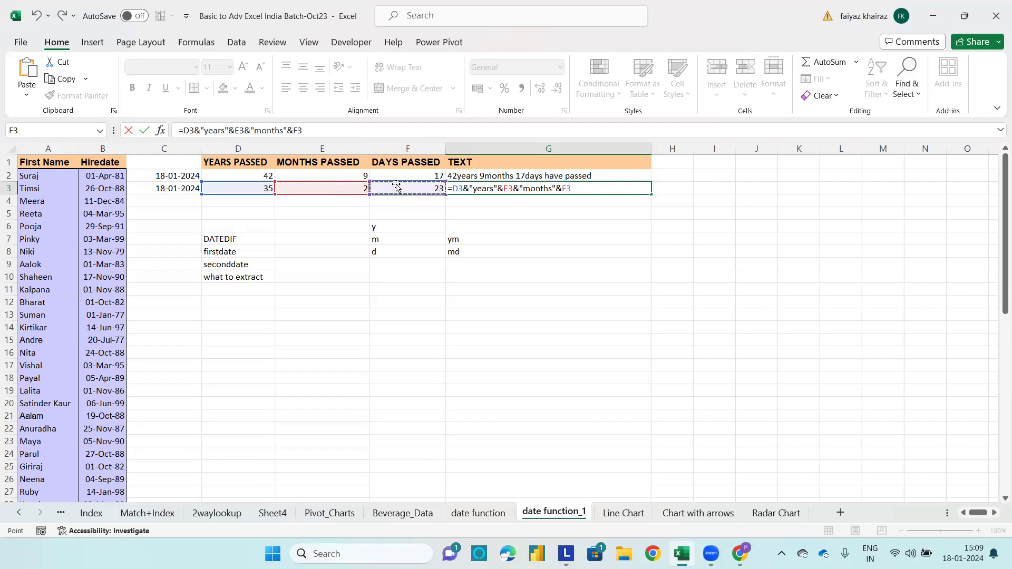
type("&\"days")
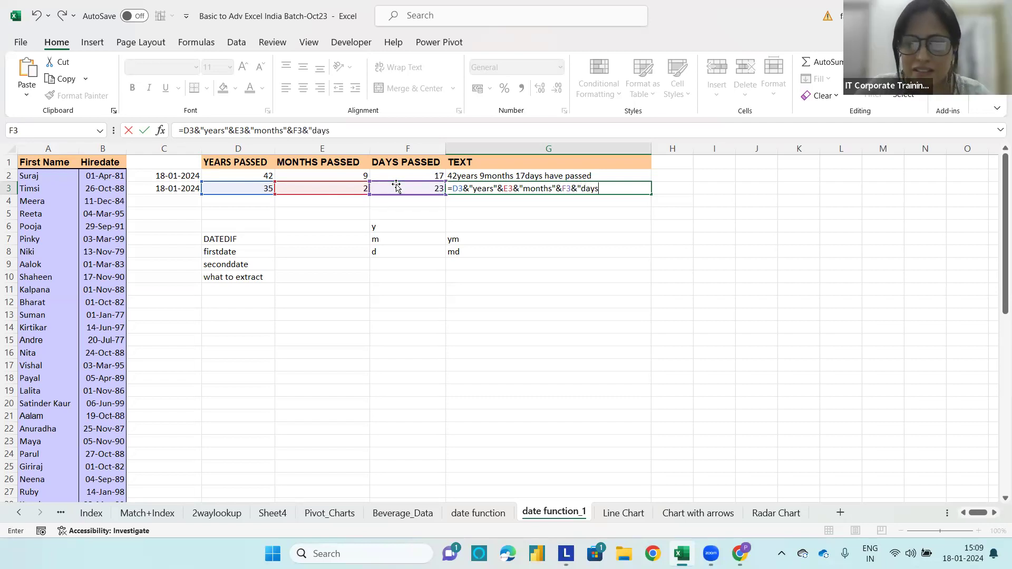
type(" have passes")
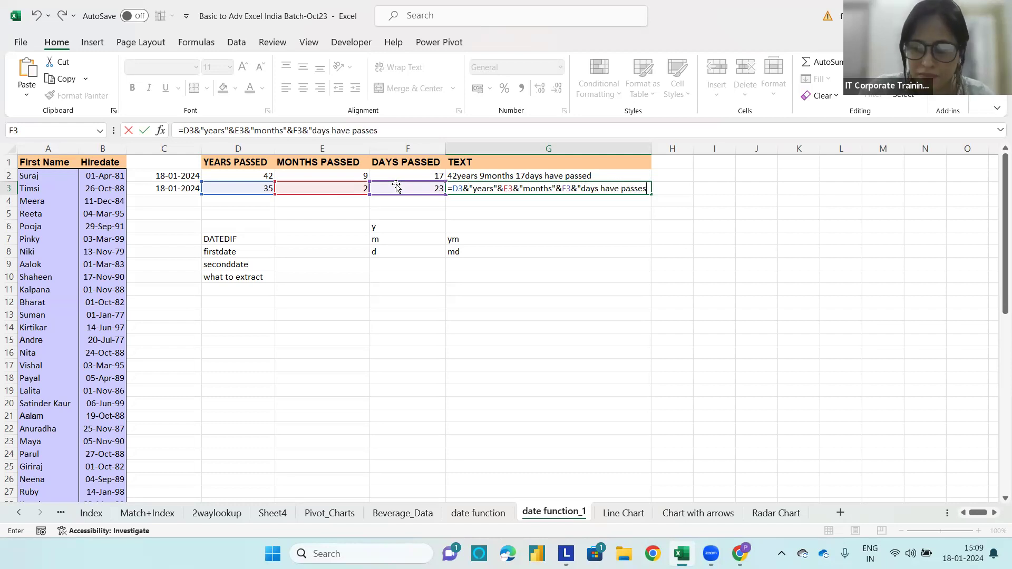
key("BackSpace")
type("d")
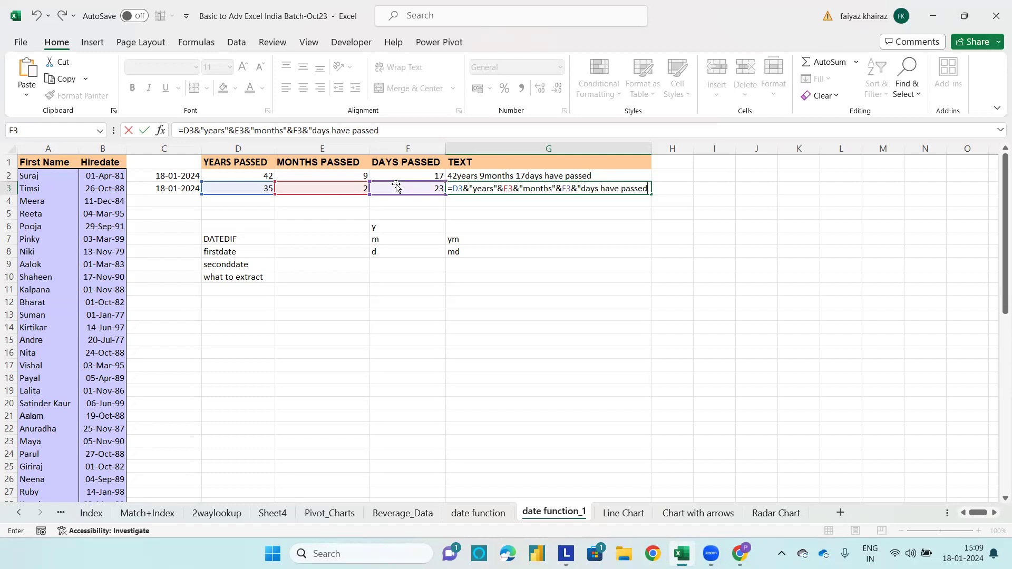
type("\"")
key("Return")
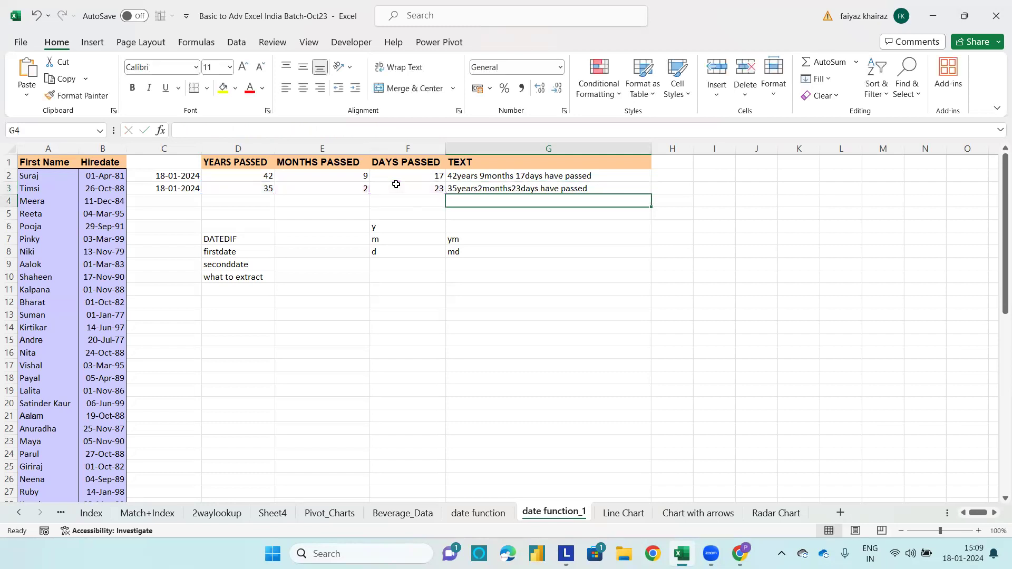
Add a trailing space inside the "years " and "months " text strings of the G3 formula.
left_click(467, 189)
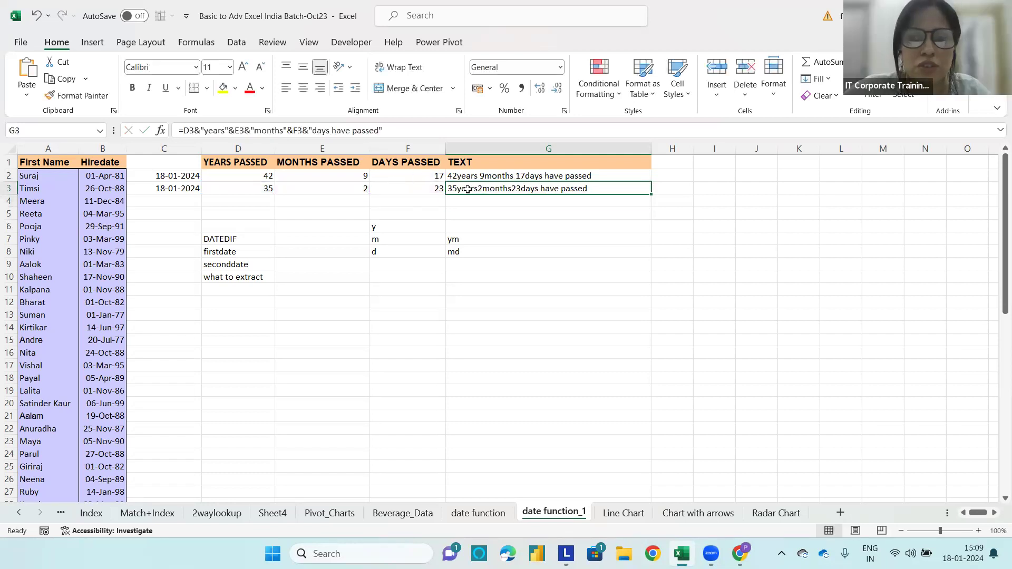
double_click(467, 190)
left_click(494, 195)
left_click(557, 196)
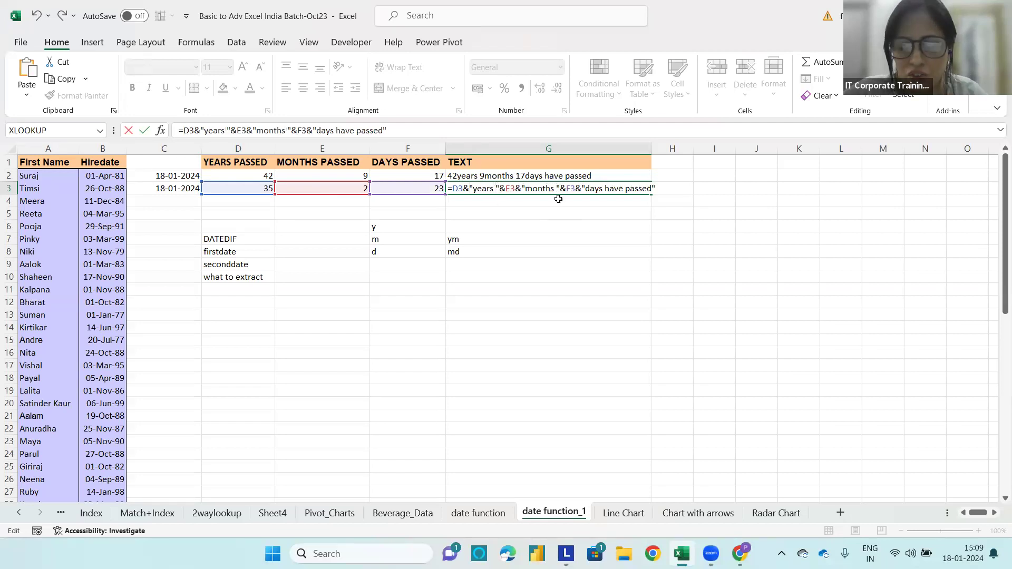
key("Return")
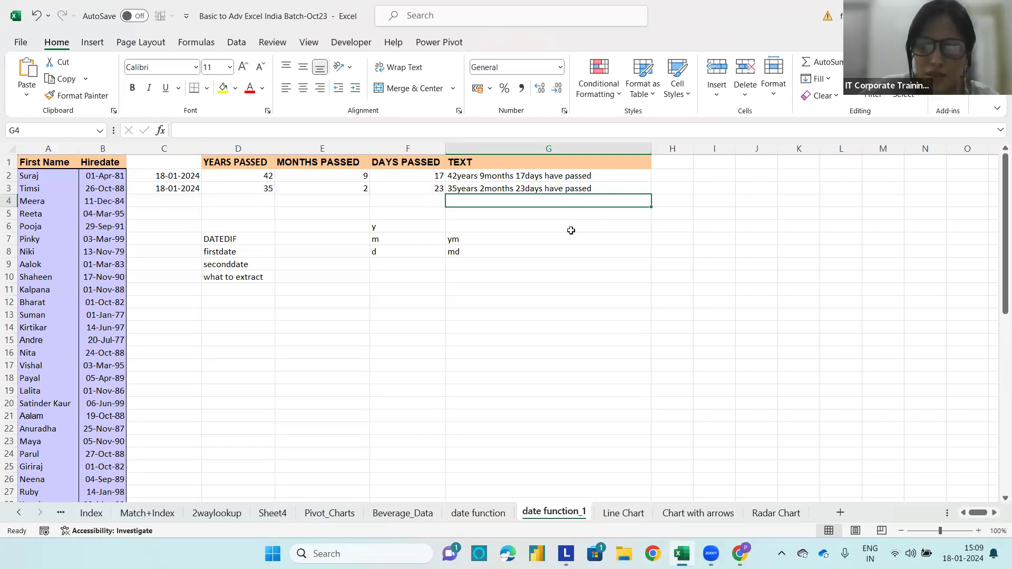
Enter =CONCAT(D3,"years ",E3,"months ",F3,"days have passed") in G4 to build the summary text.
type("=CONCAT")
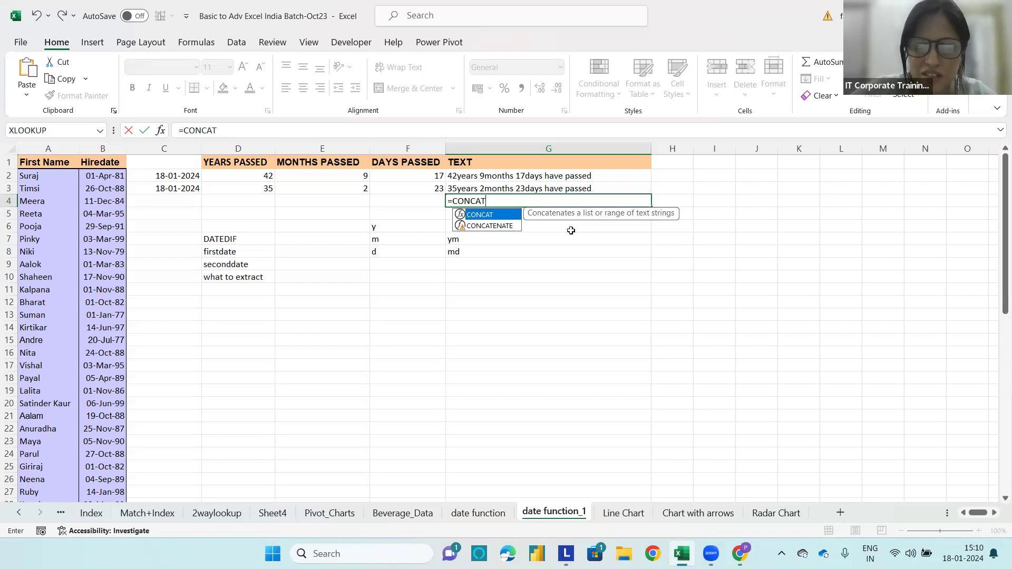
type("(")
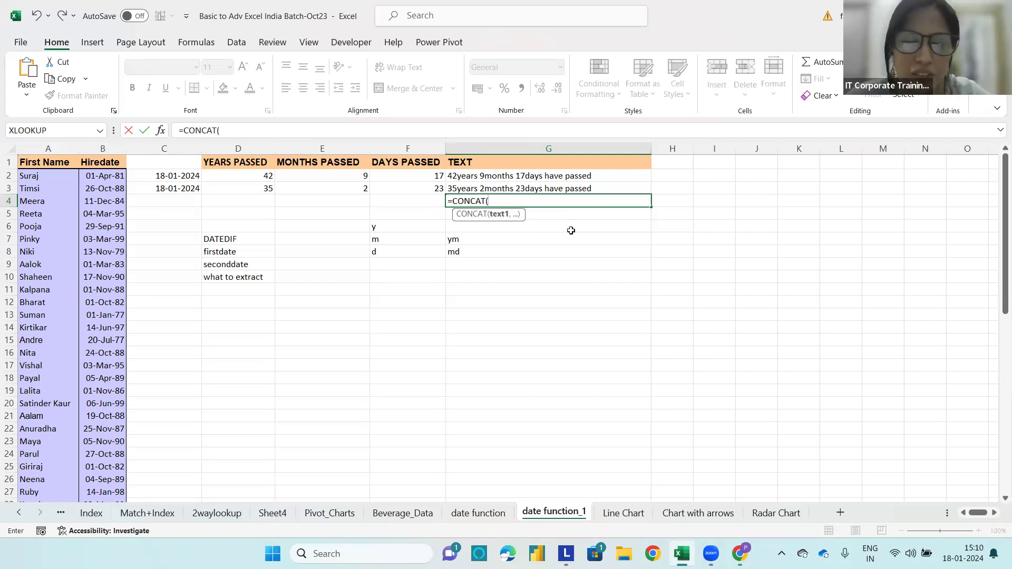
left_click(260, 191)
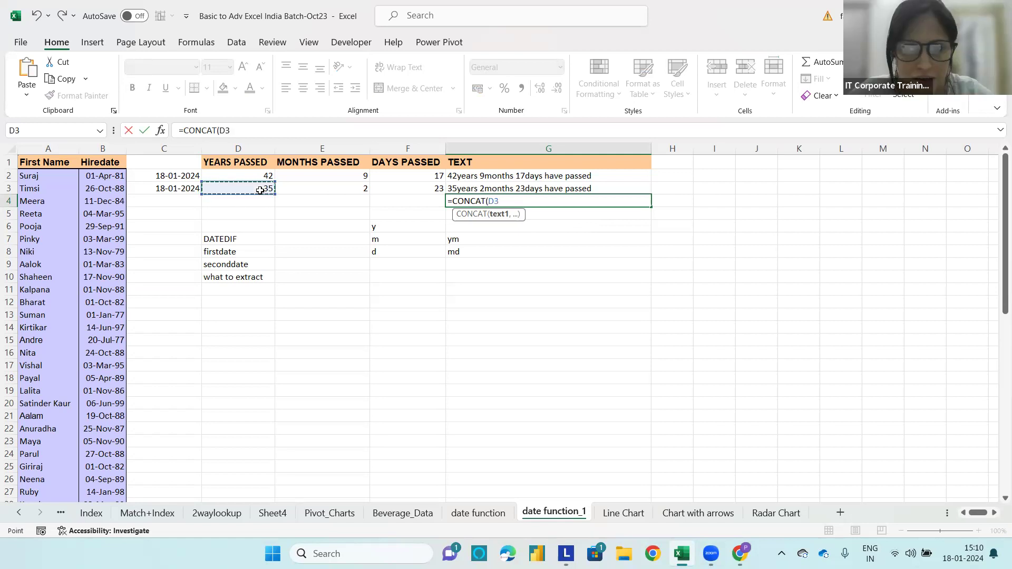
type(",\"")
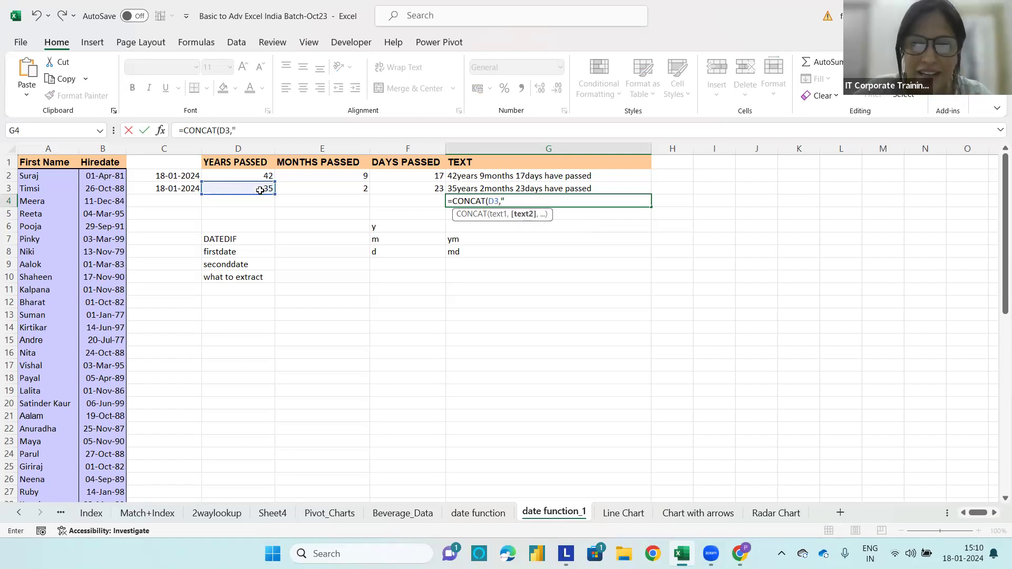
type("years ")
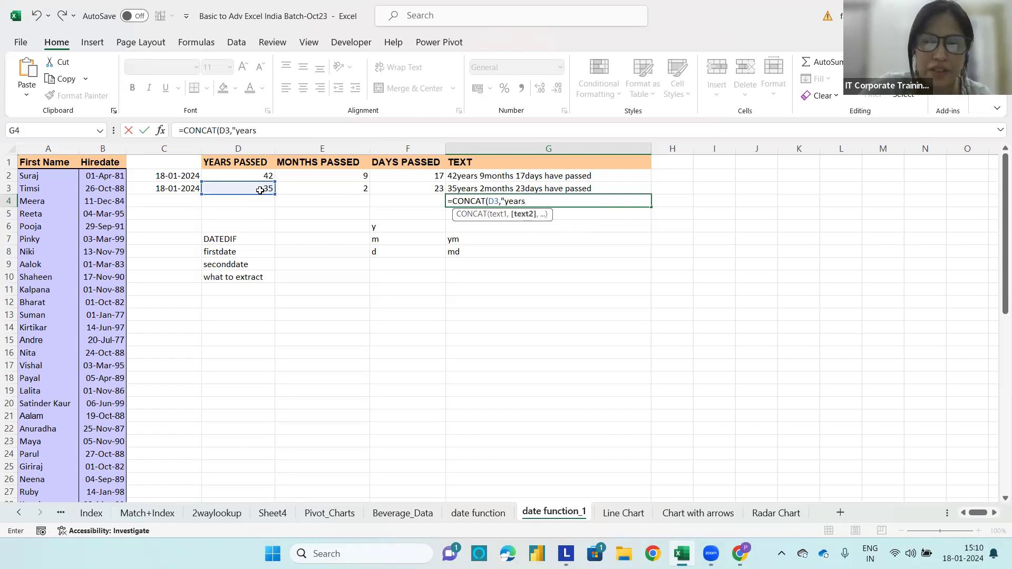
type("\"")
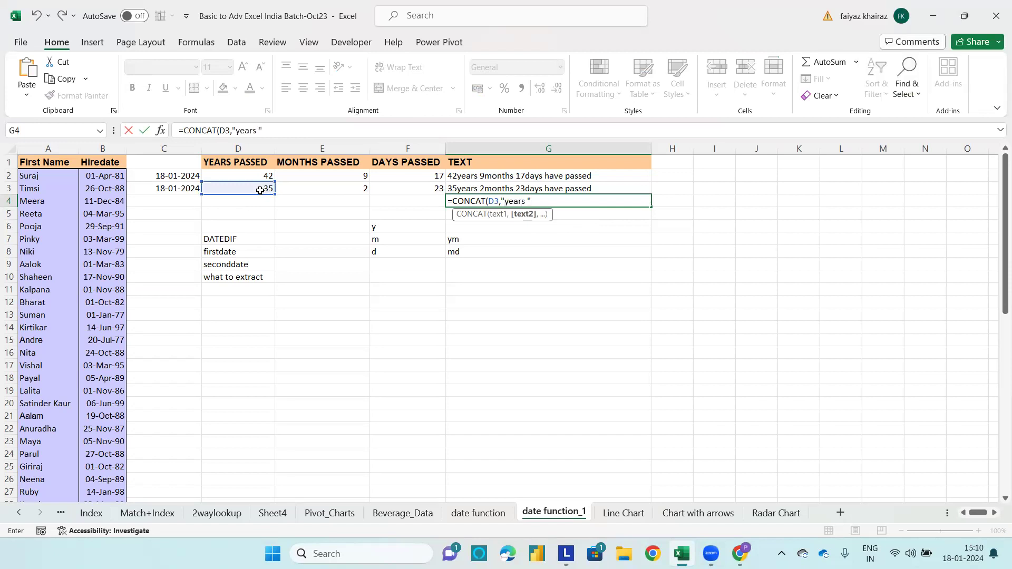
type(",")
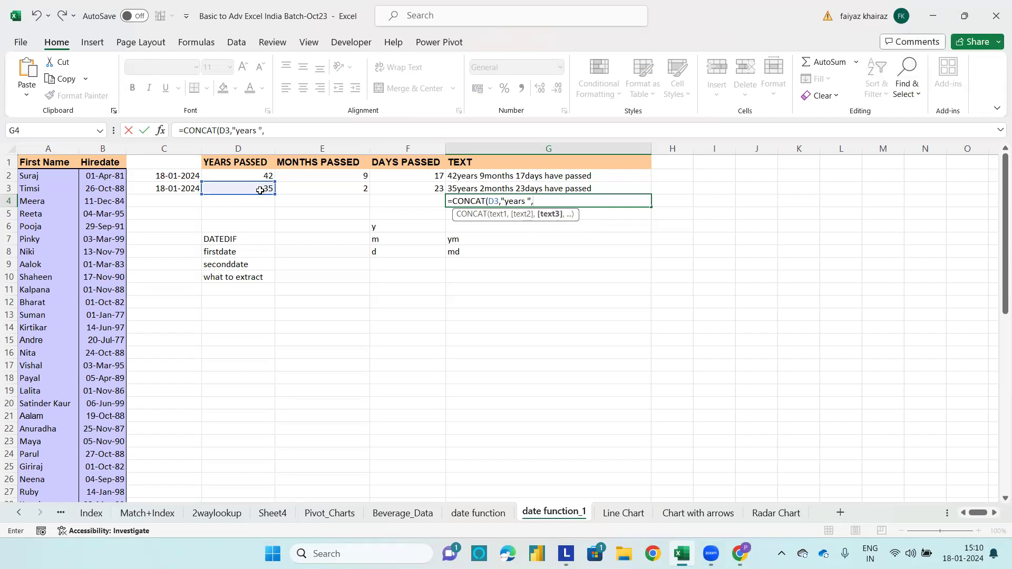
left_click(329, 186)
type(",\"months")
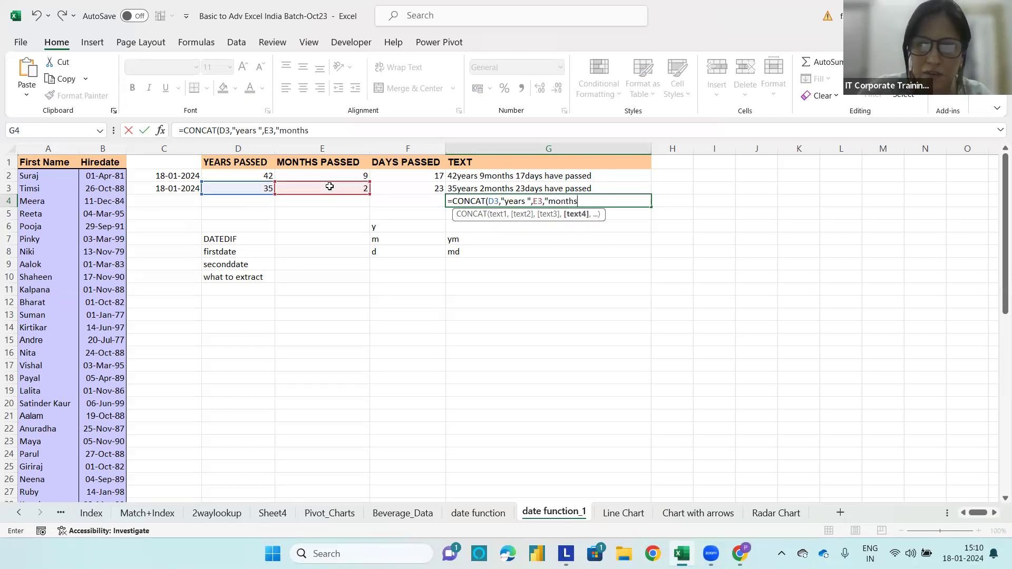
type(" \",")
left_click(416, 188)
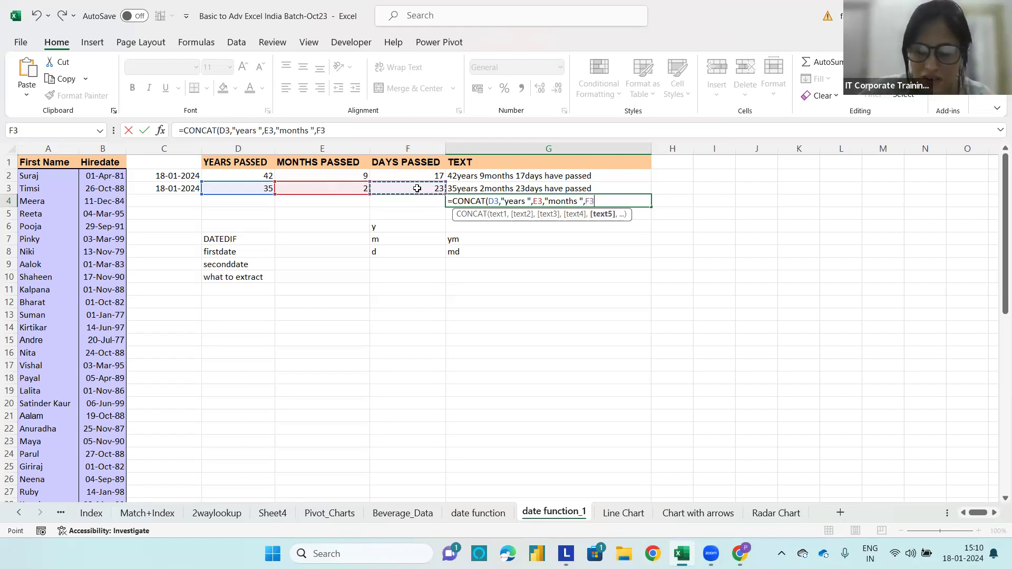
type(",")
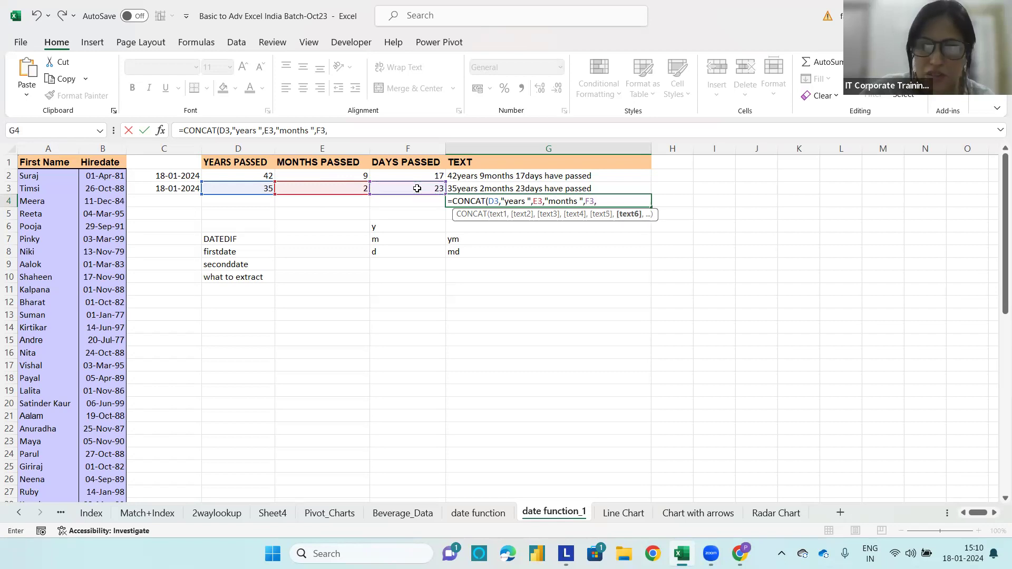
type("\"days")
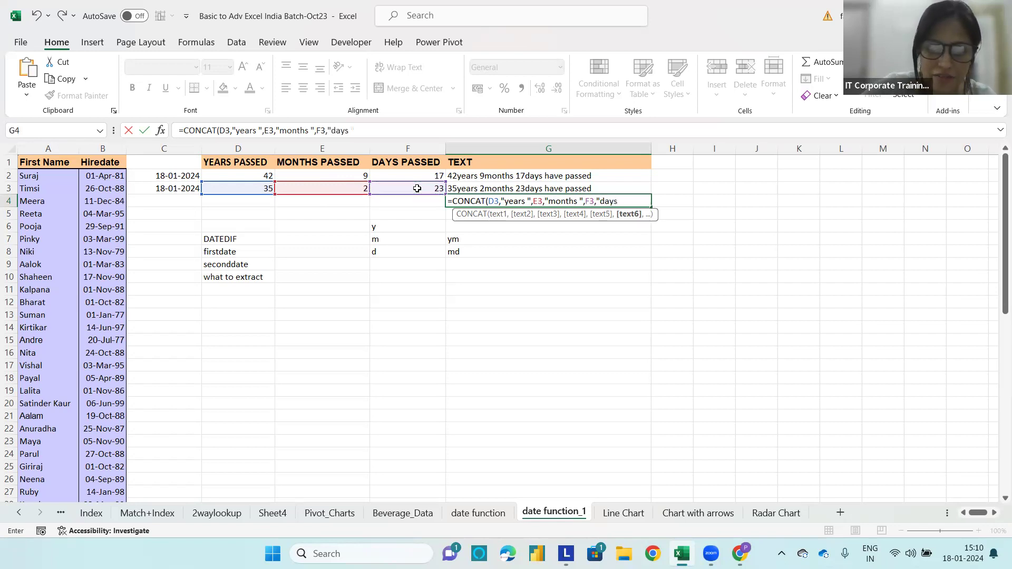
type(" have pa")
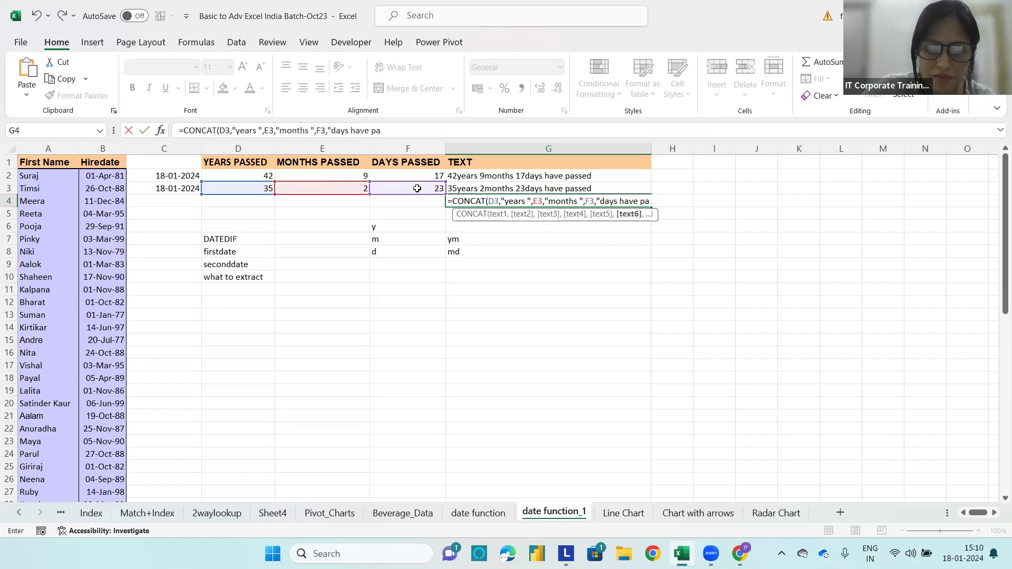
type("ssed\"")
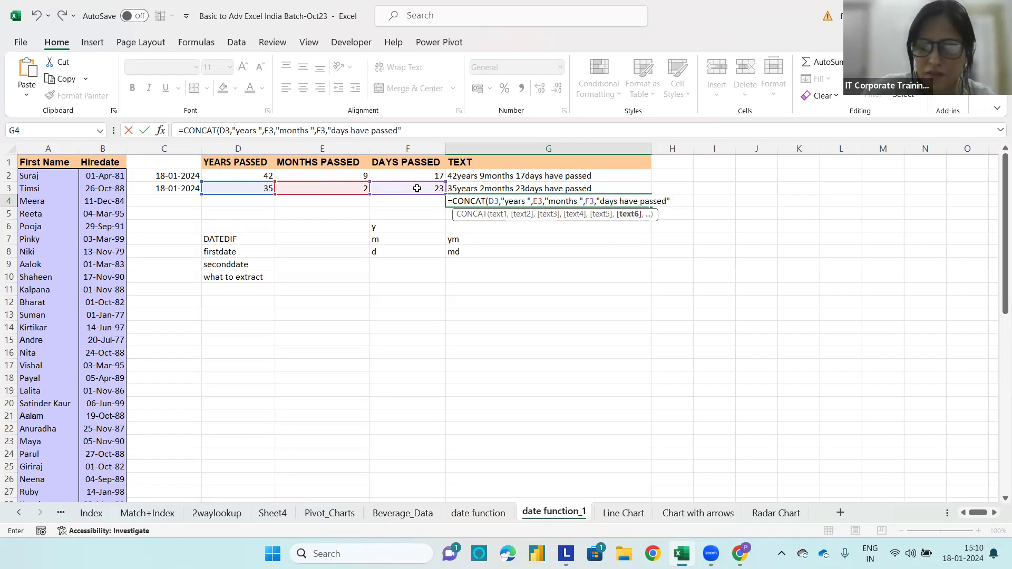
type(")")
key("Return")
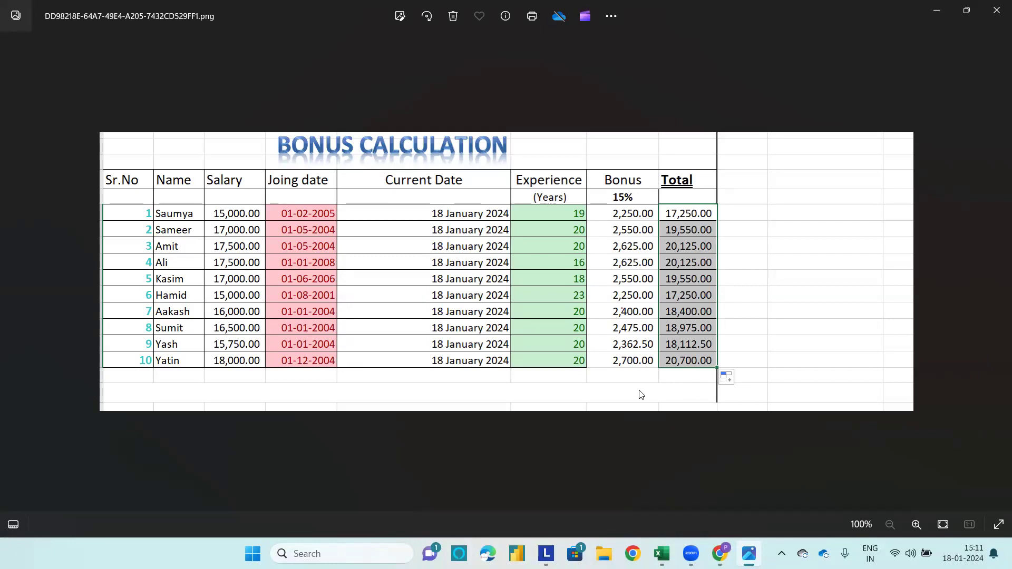
View the bonus calculation image in the photo viewer and close it to return to the workbook.
left_click(996, 11)
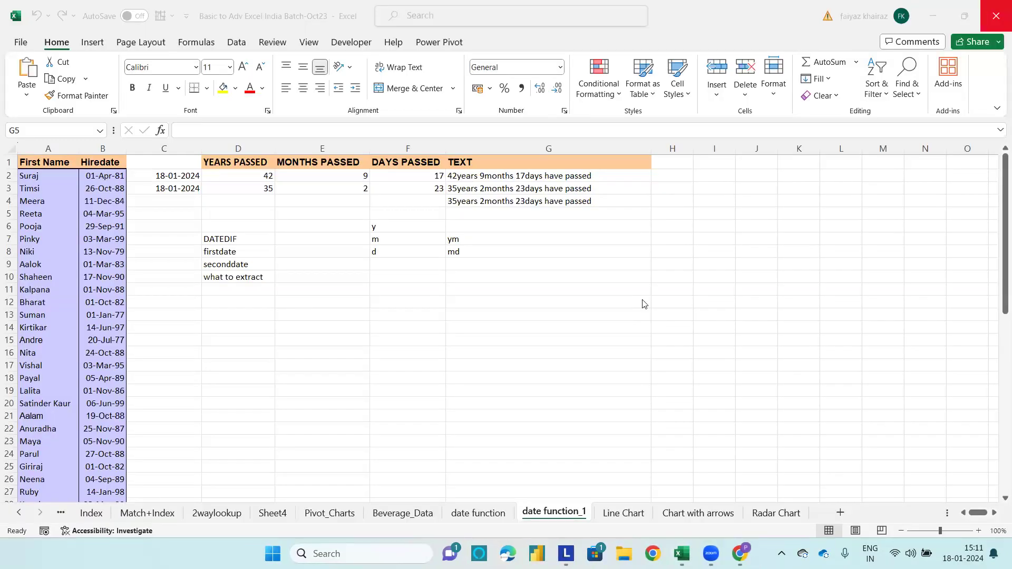
left_click(644, 304)
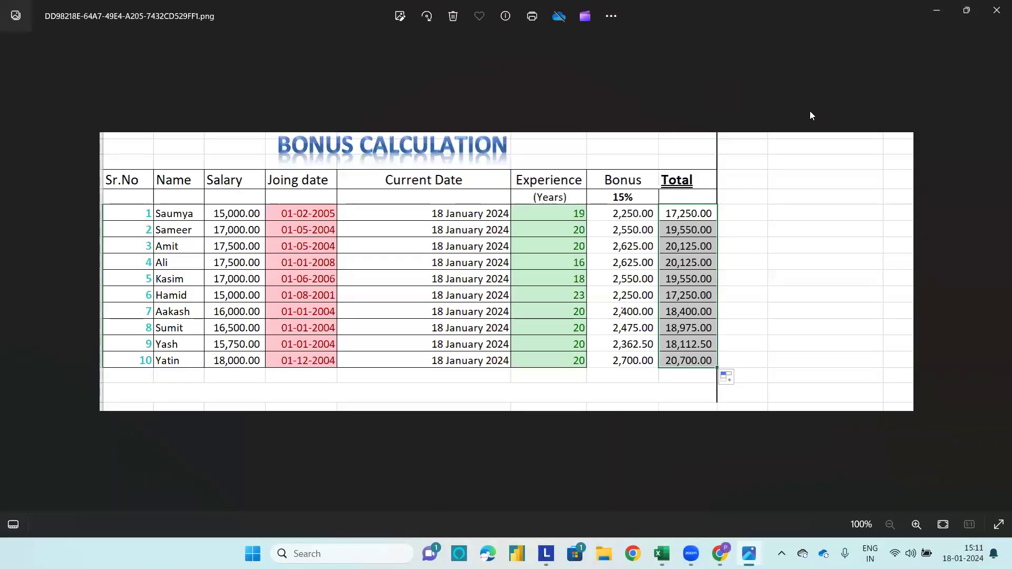
left_click(997, 9)
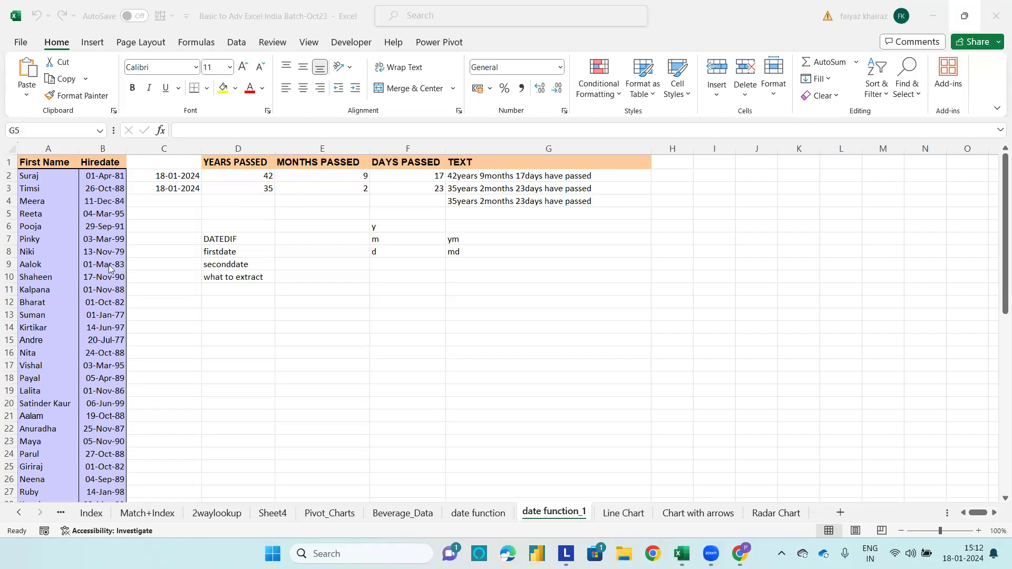
Check the Office account page for product and version information, and return to the worksheet.
left_click(19, 39)
left_click(21, 42)
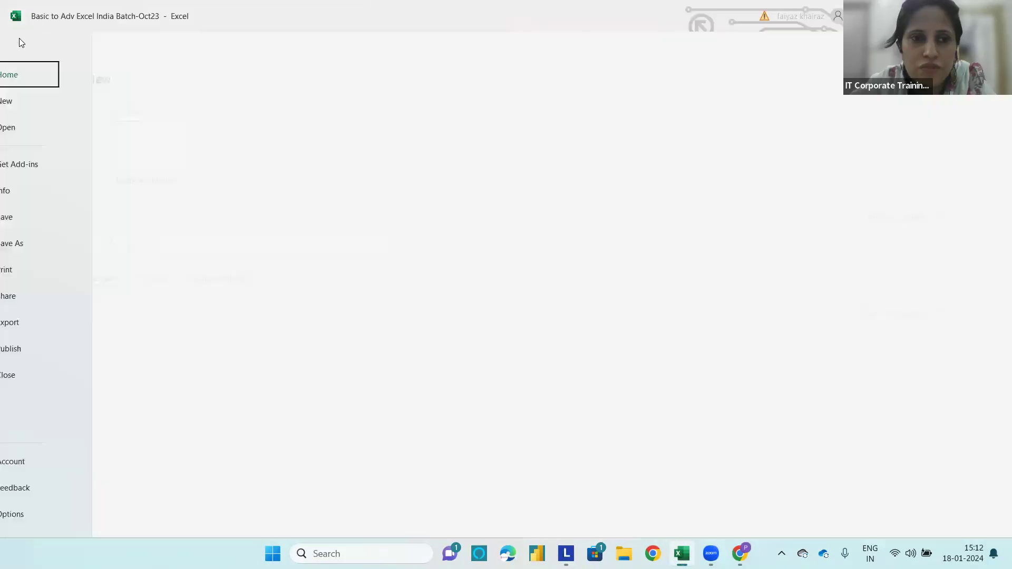
left_click(60, 465)
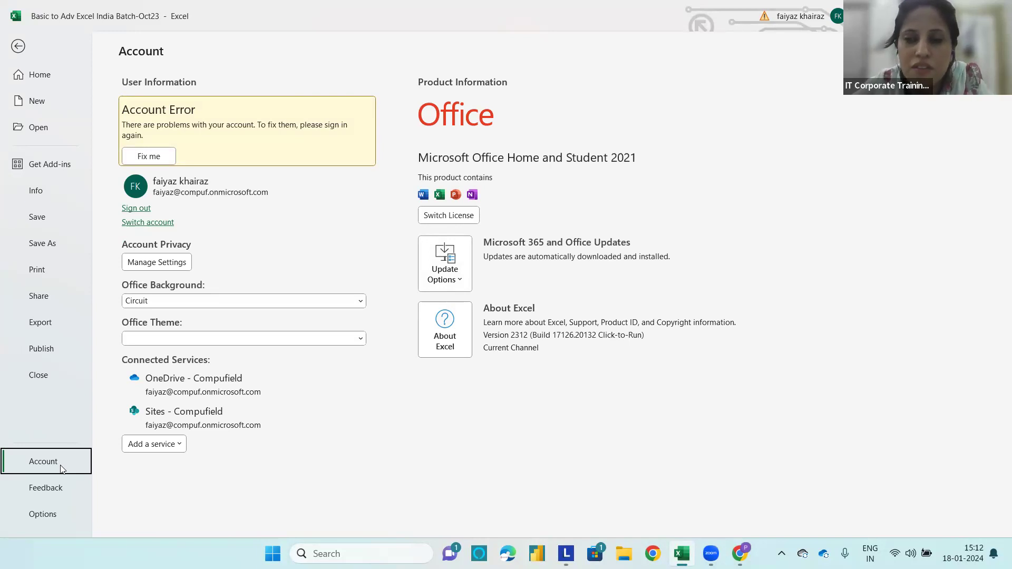
left_click(12, 48)
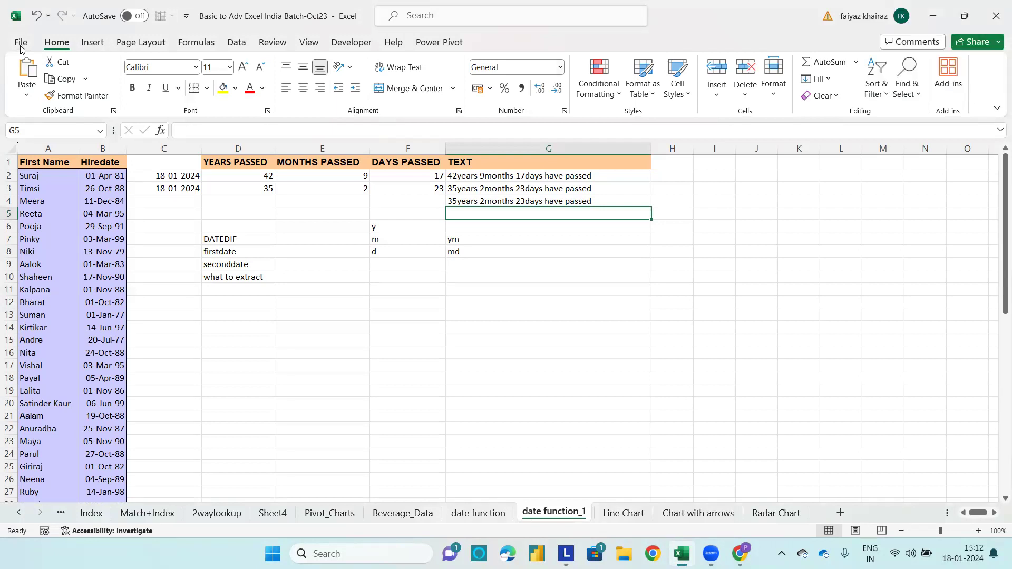
Open the DATEDIF help article from a formula started in F12 to examine its syntax, and clear the unfinished formula.
left_click(431, 299)
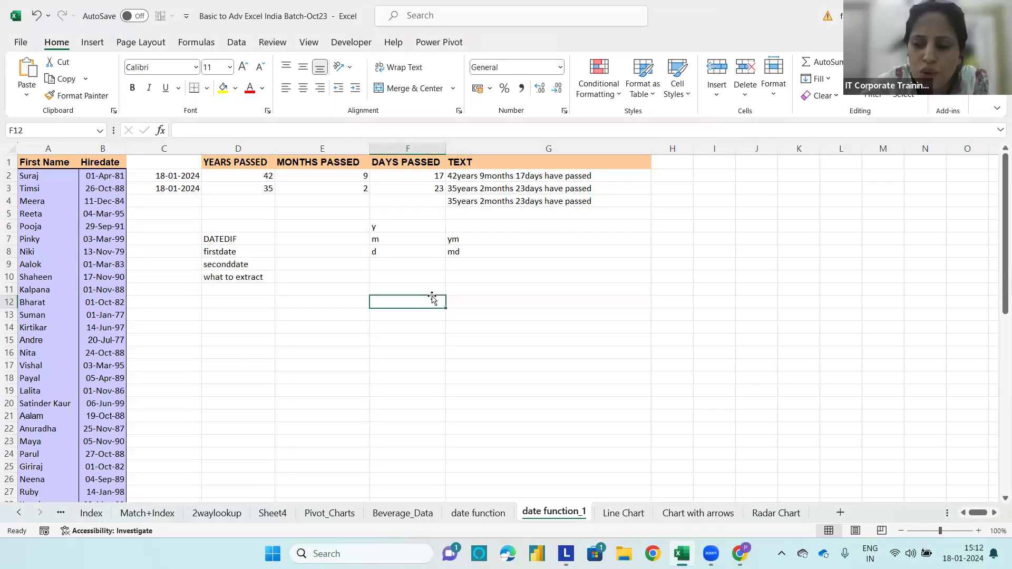
type("=DATEDIF(")
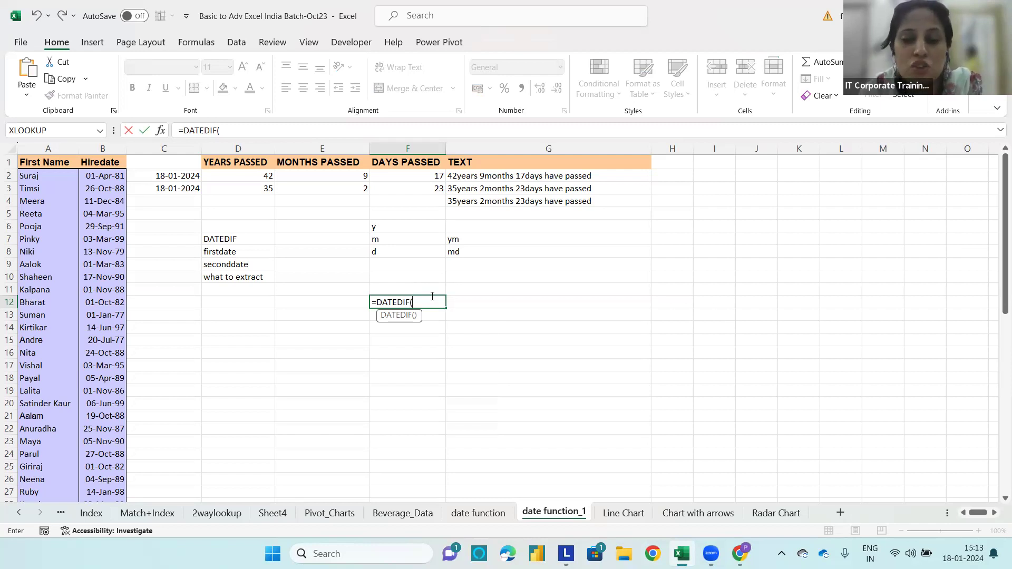
left_click(396, 315)
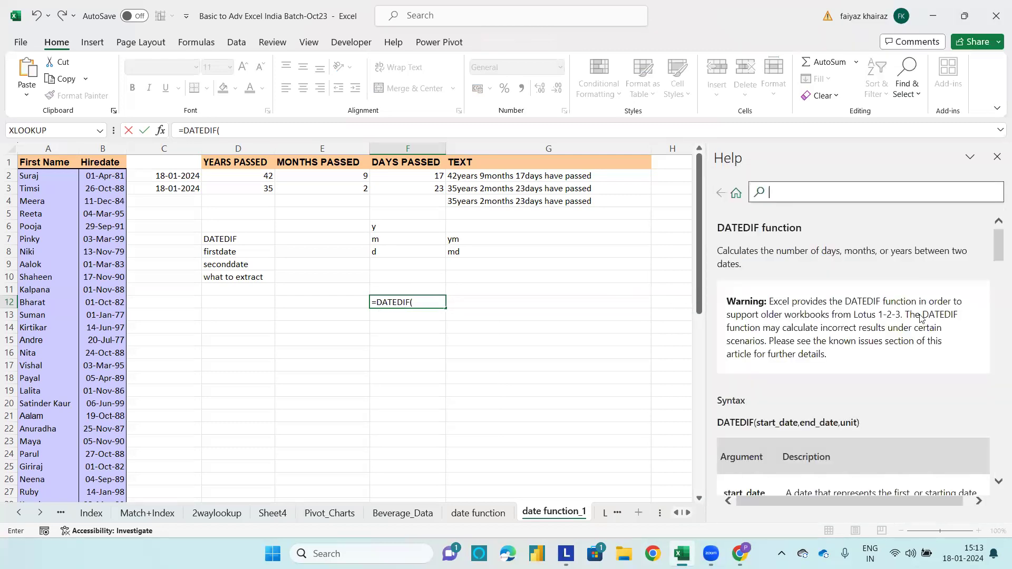
scroll(922, 318, "down", 1)
scroll(830, 345, "up", 1)
left_click_drag(433, 302, 361, 301)
key("BackSpace")
Label the DATEDIF arguments as start date in C8, end date in C9 and unit in C10.
left_click(175, 253)
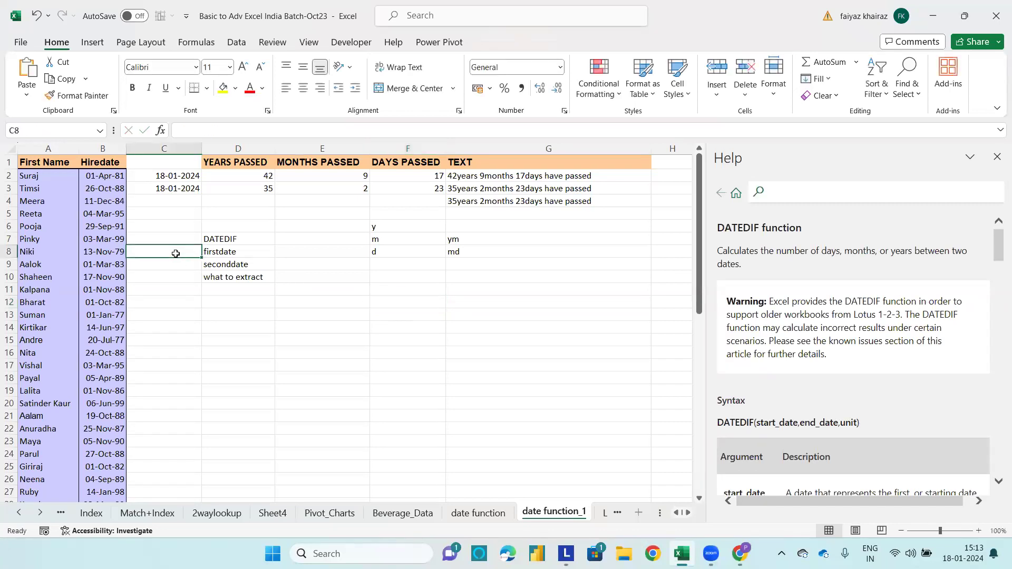
type("start date")
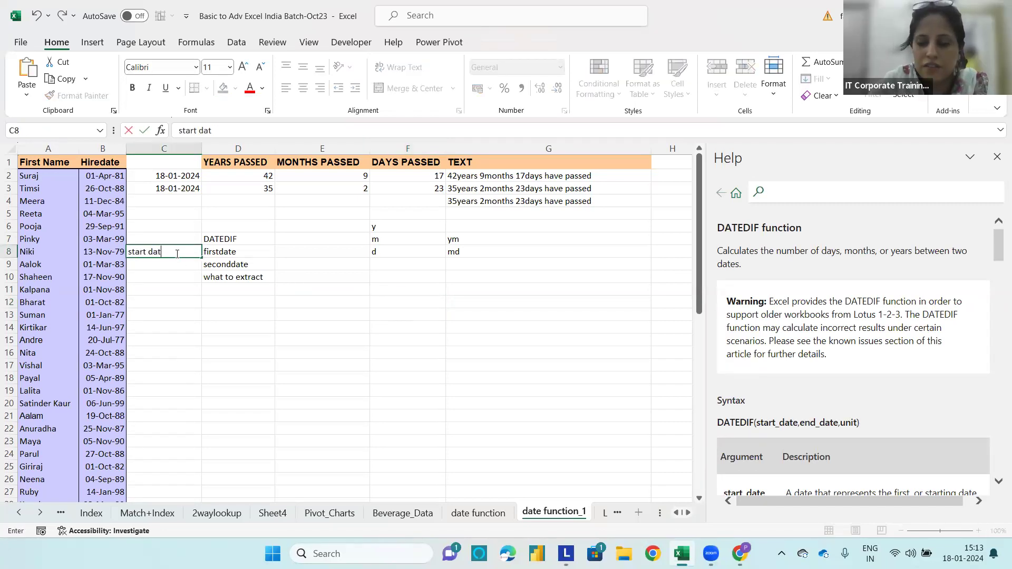
key("Return")
type("end")
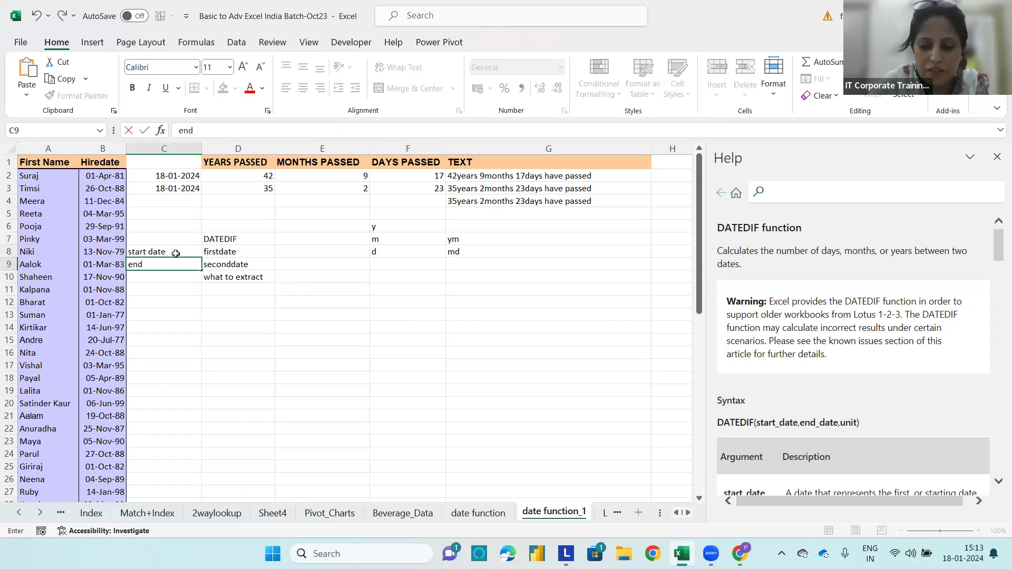
type(" date")
key("Return")
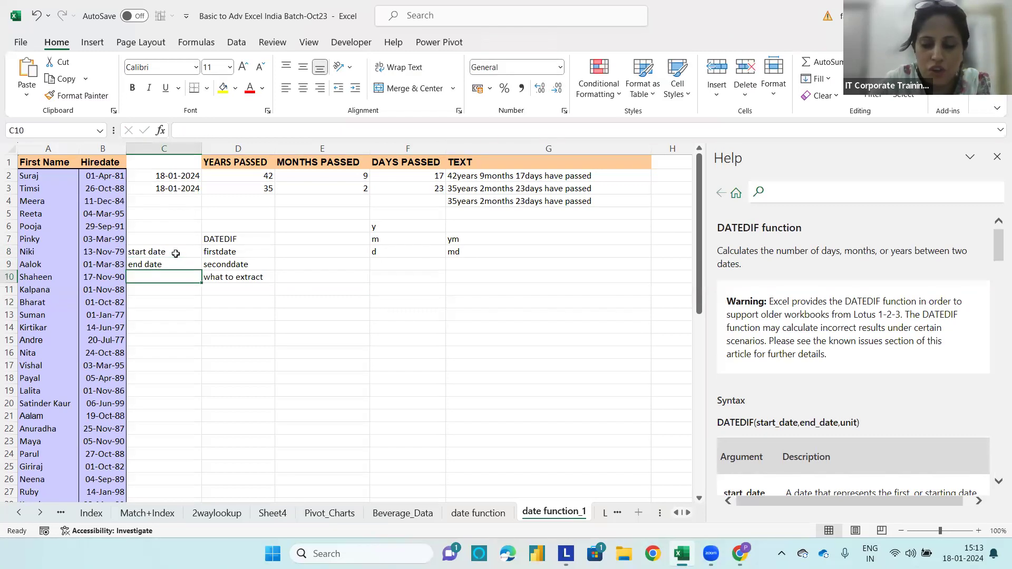
type("unit")
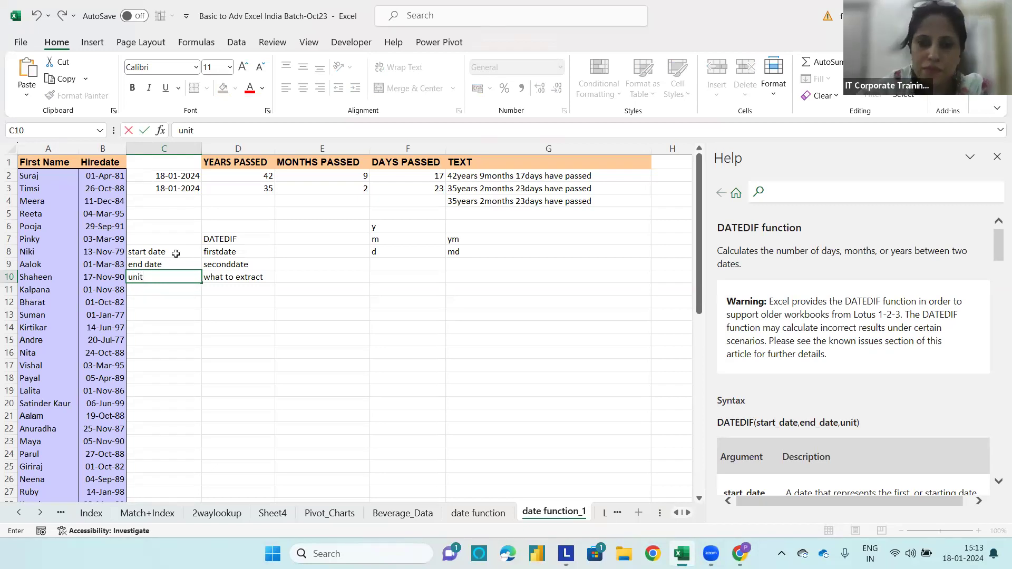
left_click(360, 327)
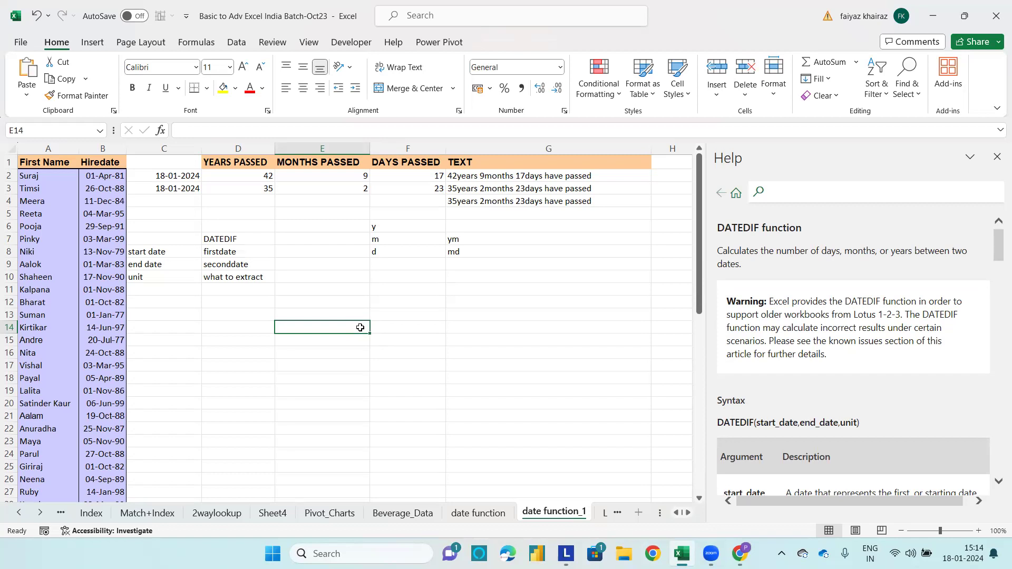
left_click(457, 65)
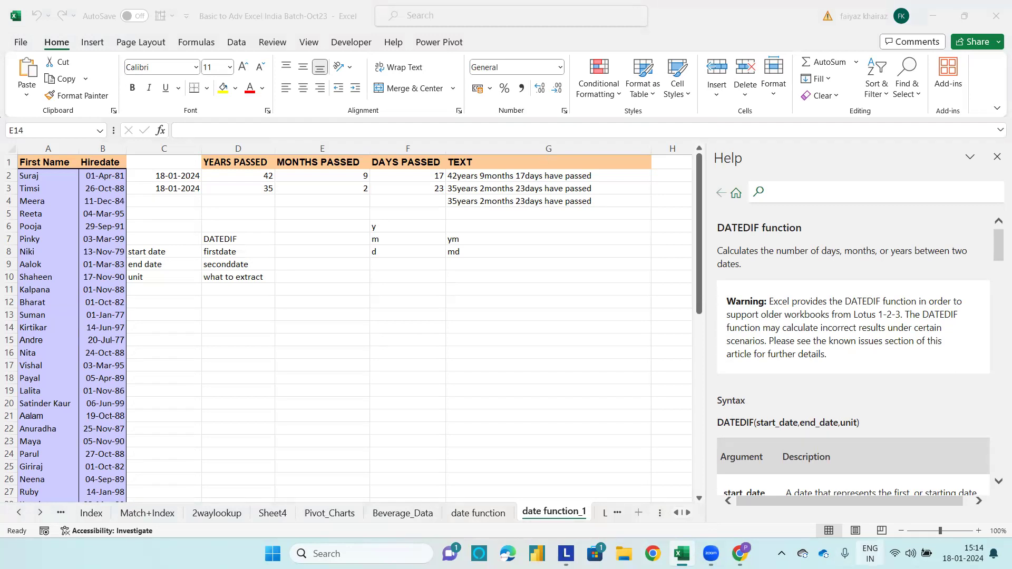
key("super+space")
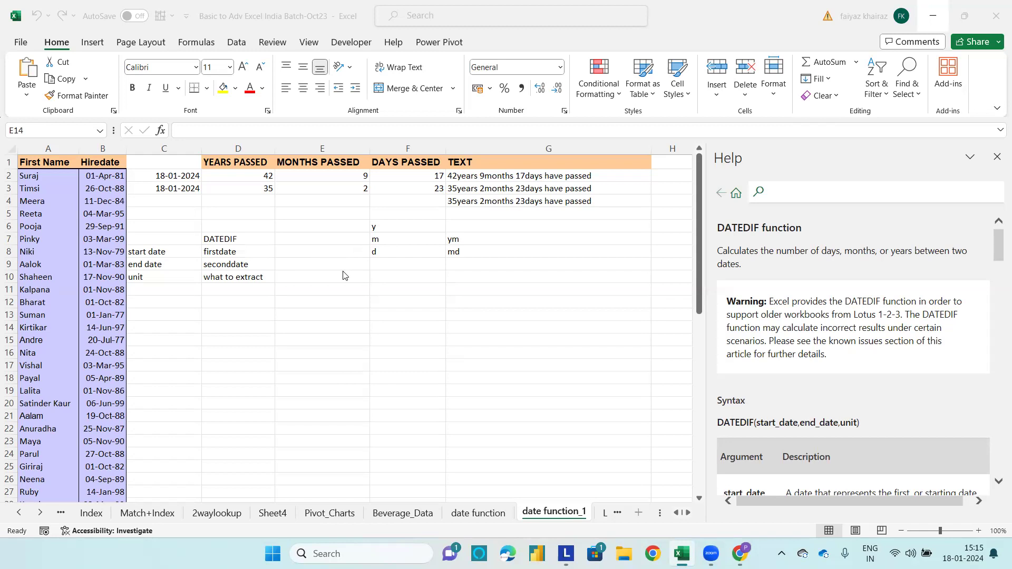
Calculate the full years between the dates in B3 and C3 by entering =DATEDIF(B3,C3,"y") in D4.
left_click(251, 199)
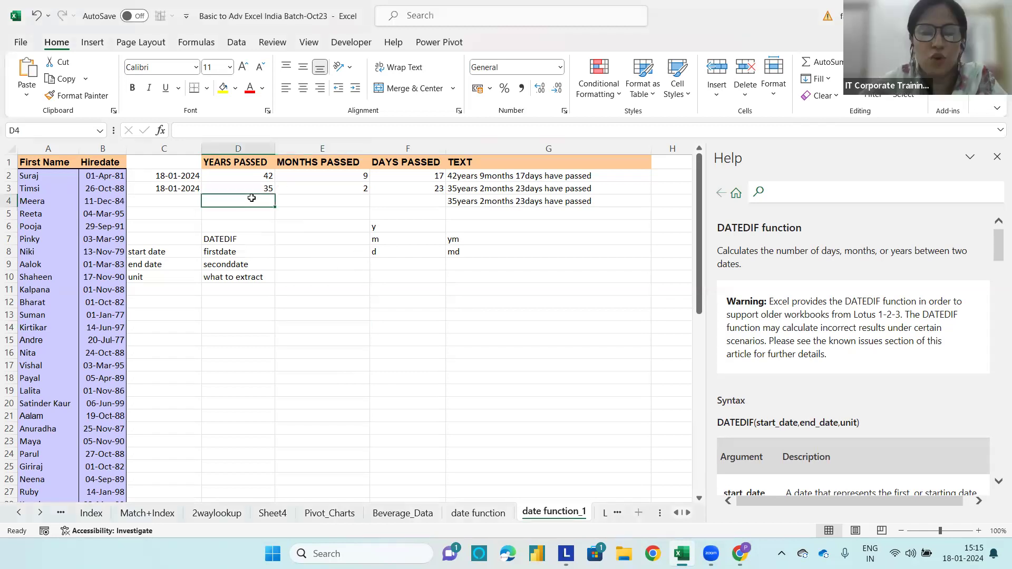
type("=DATED")
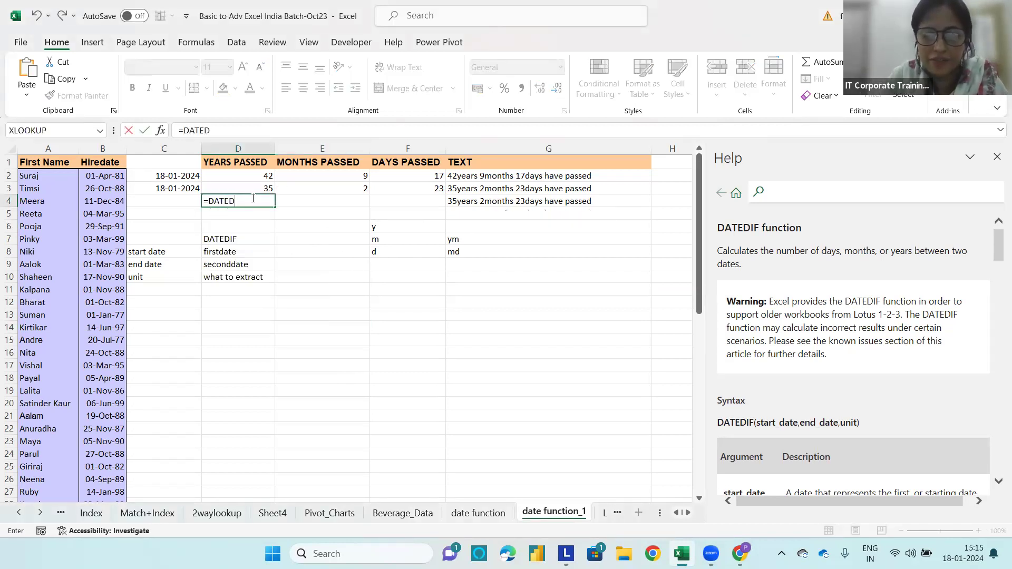
type("IF(")
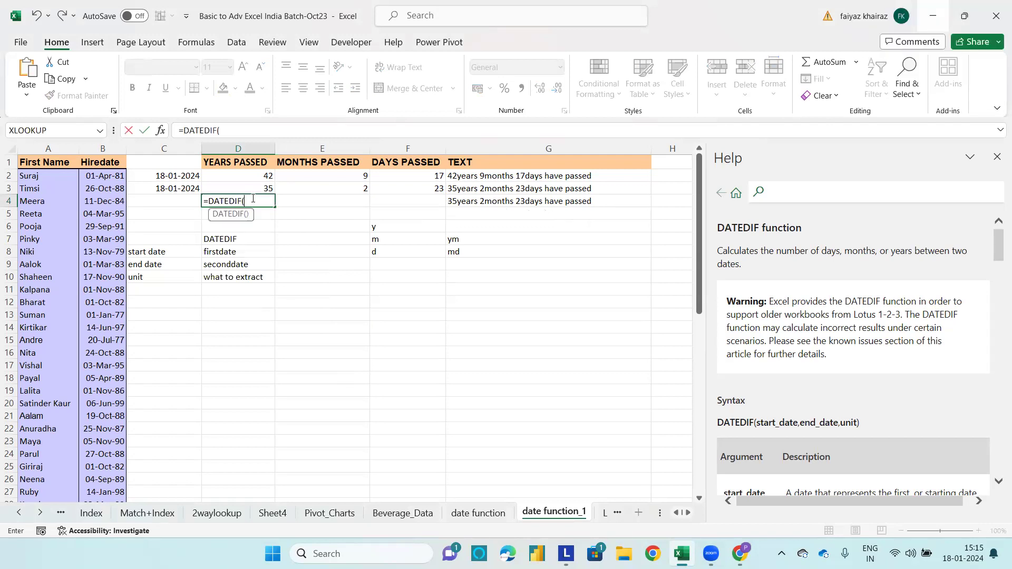
left_click(98, 187)
type(",")
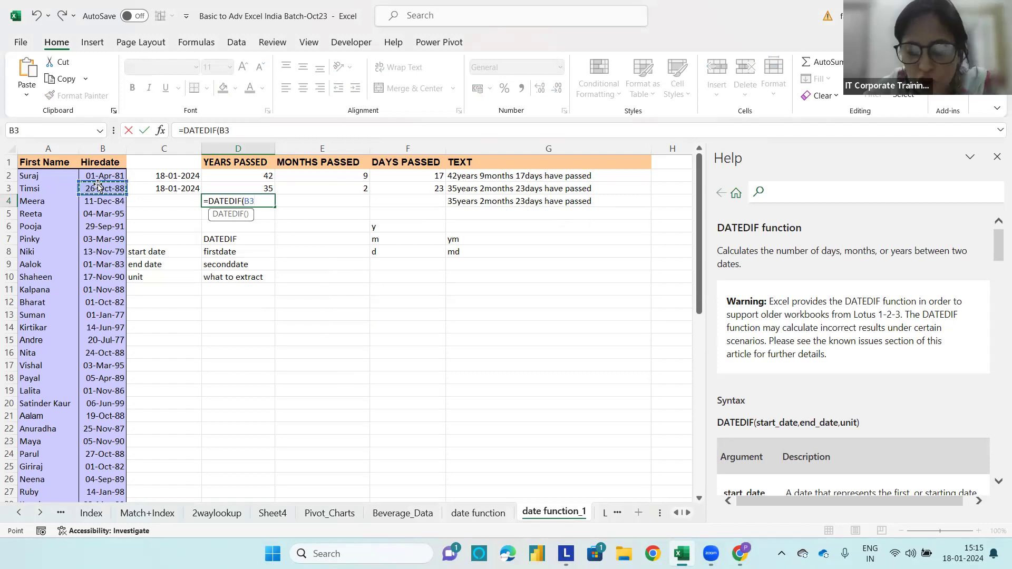
left_click(154, 186)
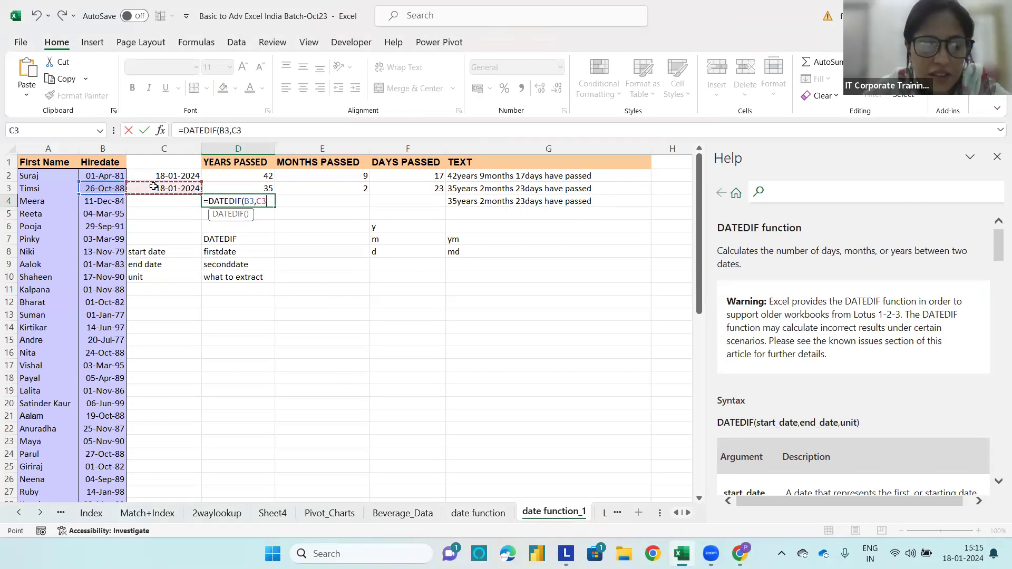
type(",")
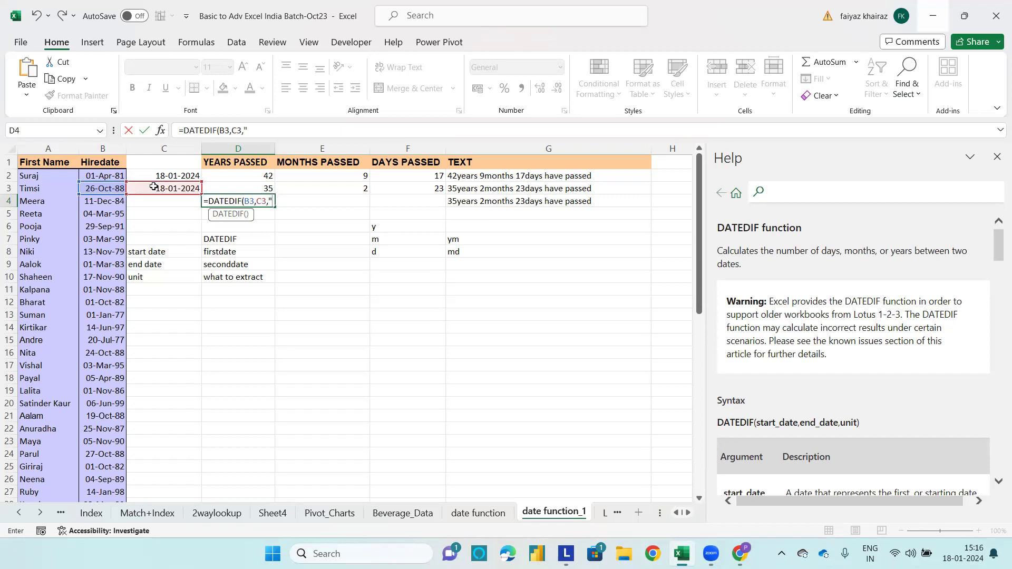
type("\"y")
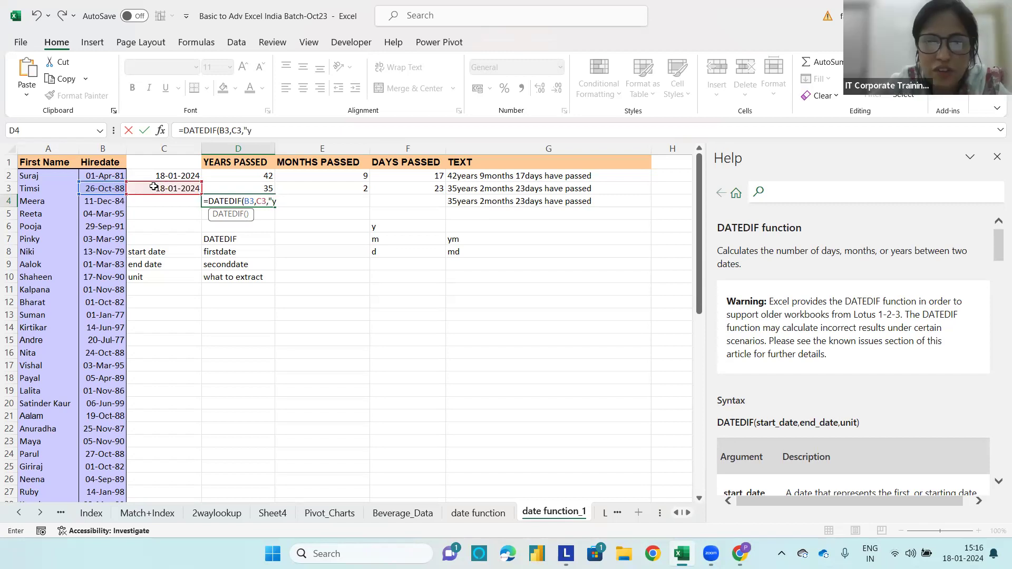
type("\")")
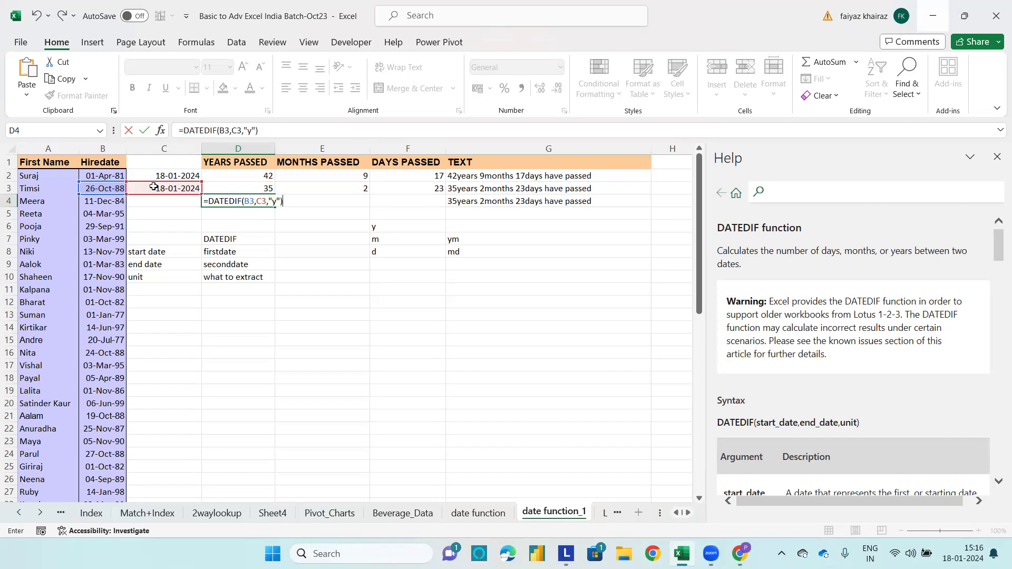
key("Return")
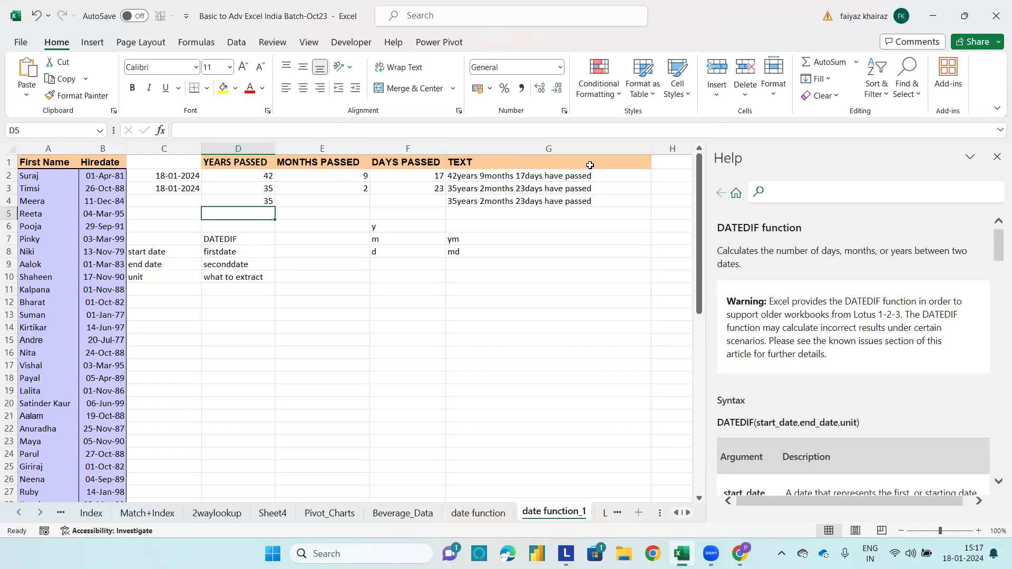
left_click(604, 512)
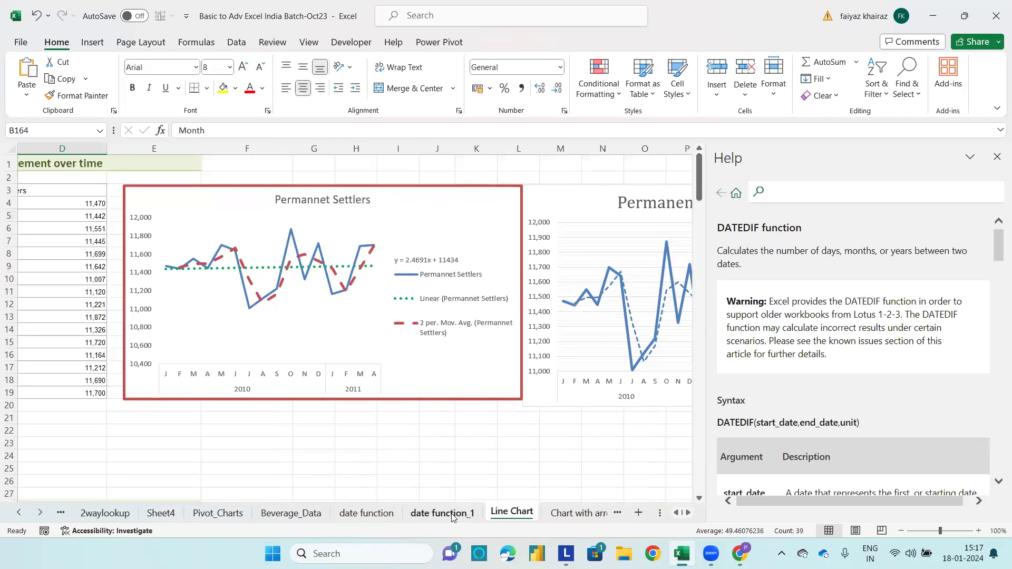
left_click(452, 515)
left_click(457, 380)
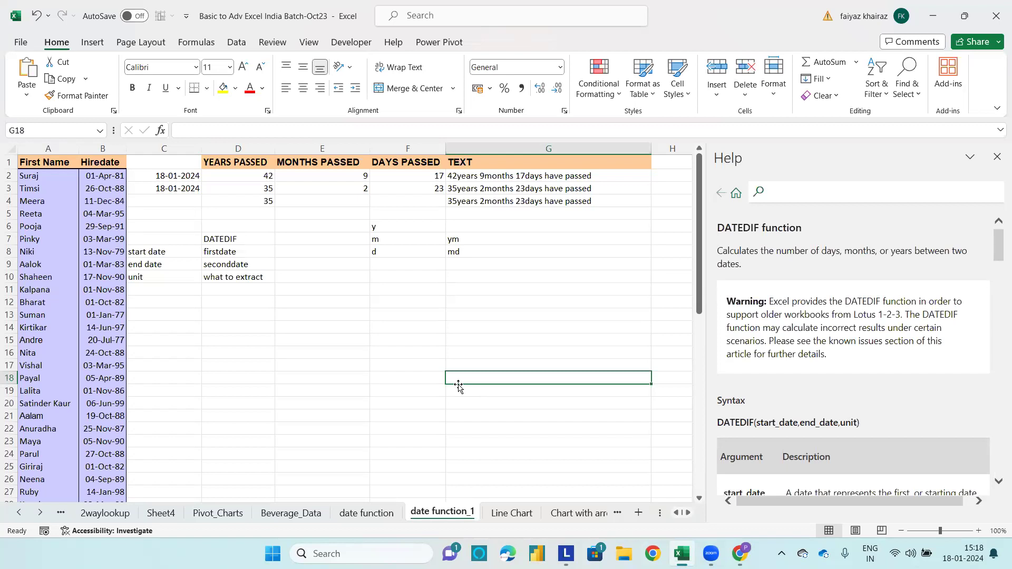
left_click(99, 179)
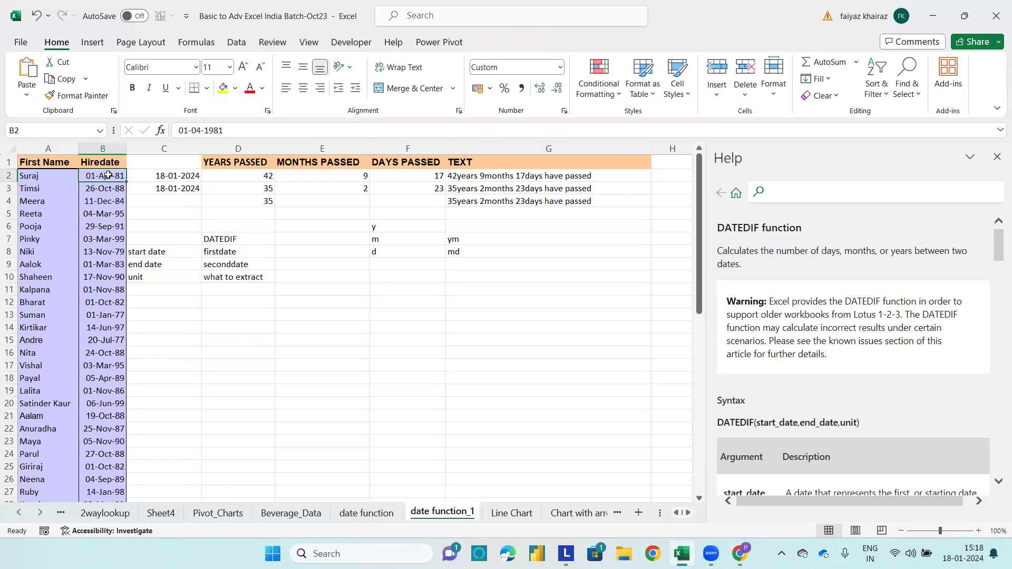
left_click(162, 176)
left_click(99, 176)
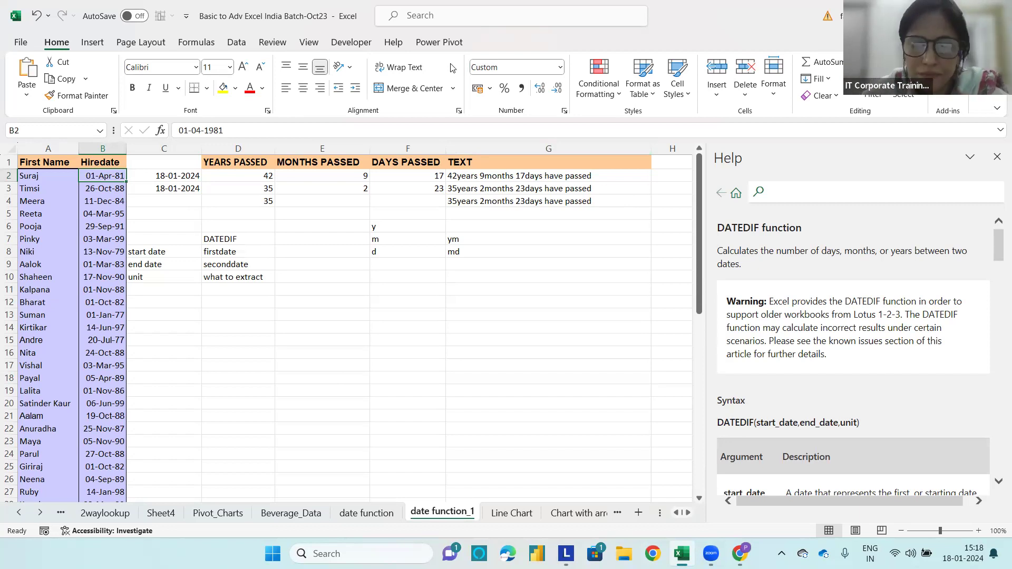
Switch to the Sample Superstore sheet and close the DATEDIF help article.
left_click(24, 512)
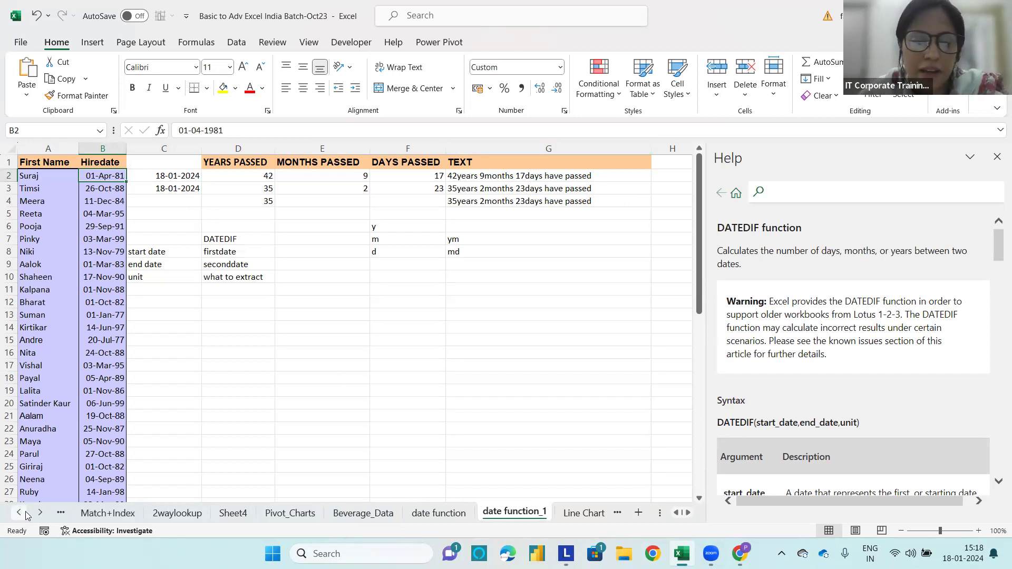
left_click(25, 512)
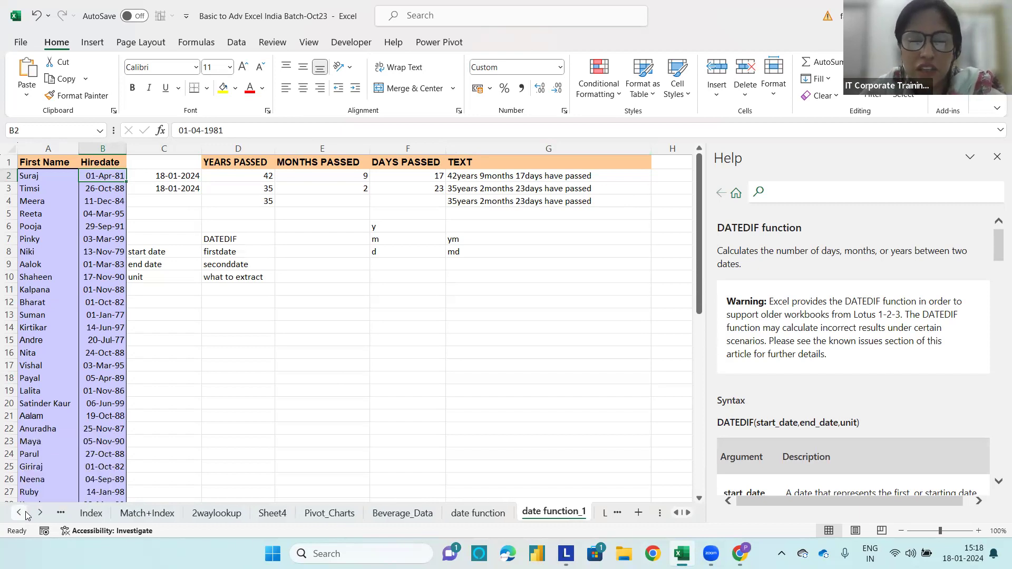
left_click(25, 512)
left_click(25, 512)
left_click(25, 512)
left_click(26, 512)
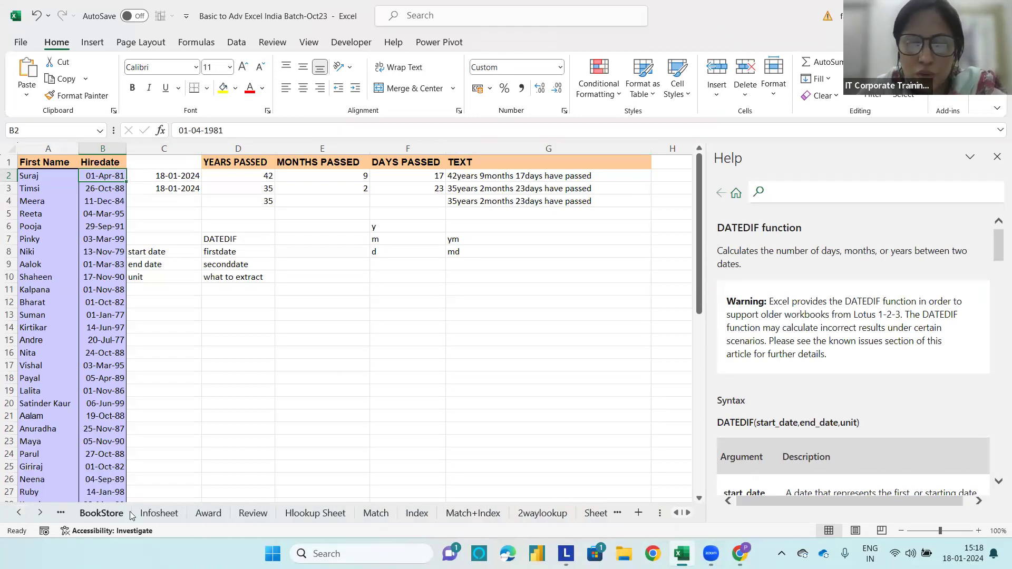
left_click(99, 513)
left_click(194, 515)
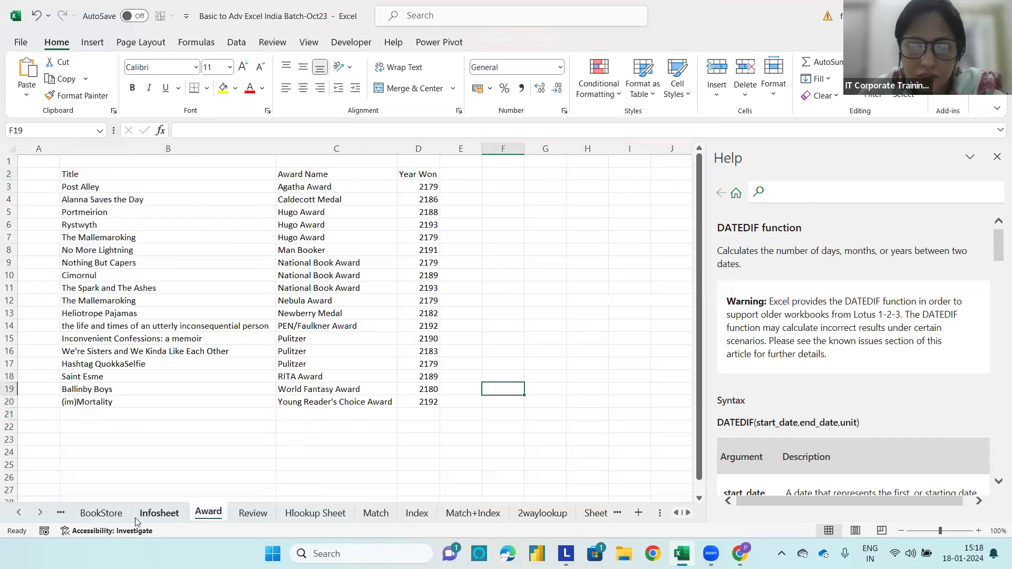
left_click(19, 512)
left_click(19, 513)
left_click(19, 513)
left_click(19, 513)
left_click(19, 512)
left_click(266, 512)
left_click(996, 156)
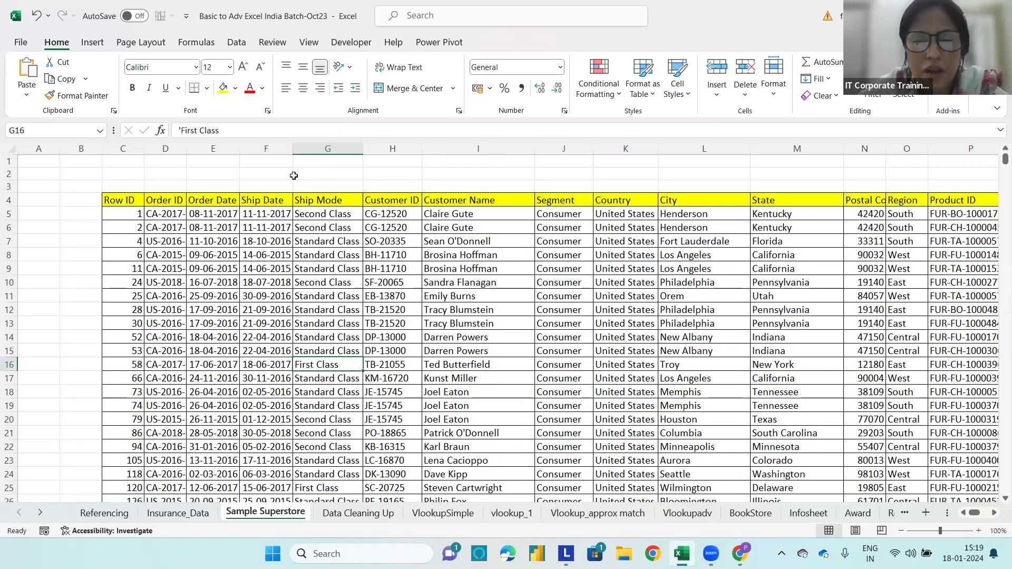
Label G1 as Orders Before and enter the cutoff date in H1 with =DATE(2016,1,1).
left_click(340, 163)
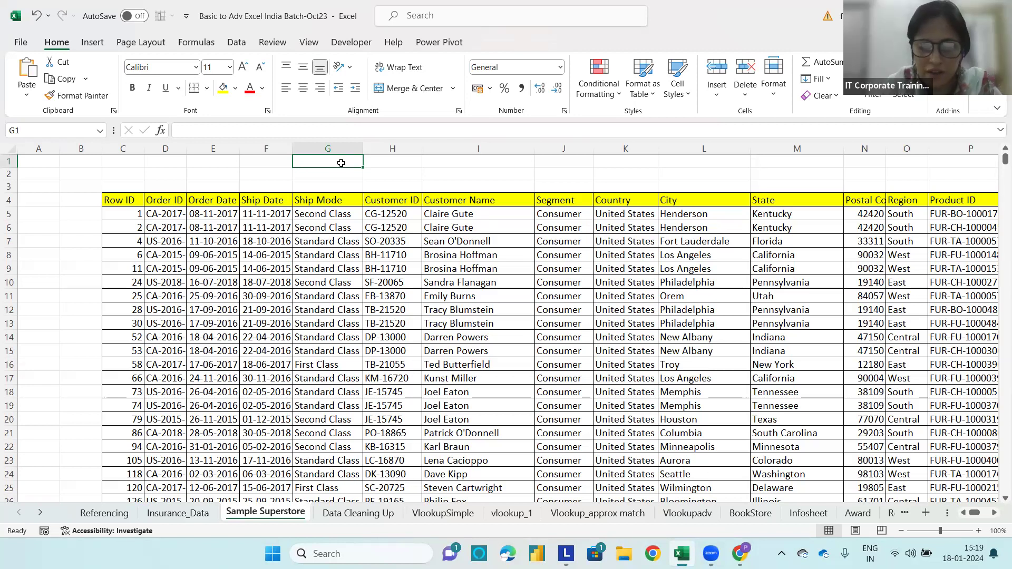
type("Orders Before")
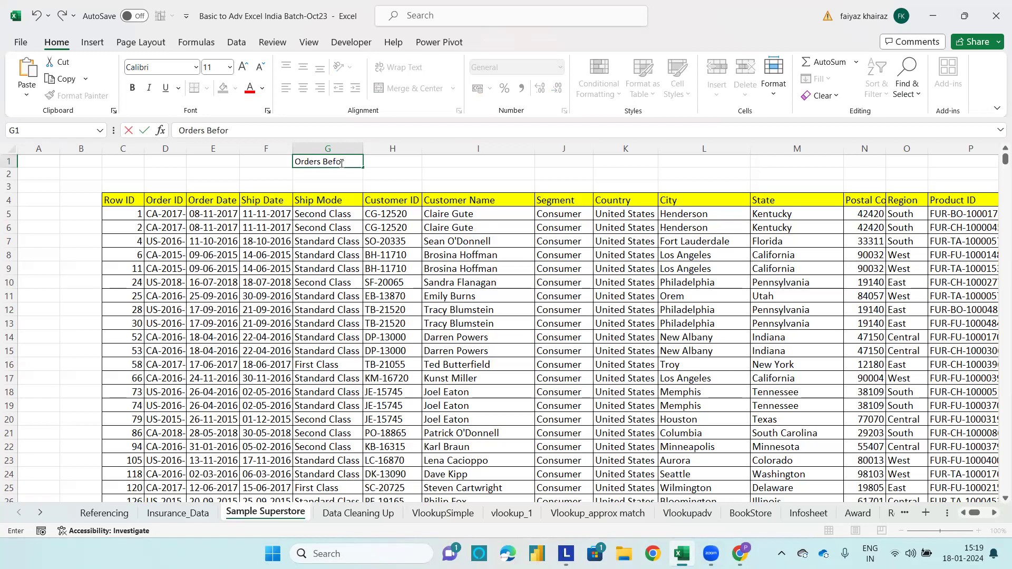
left_click(405, 167)
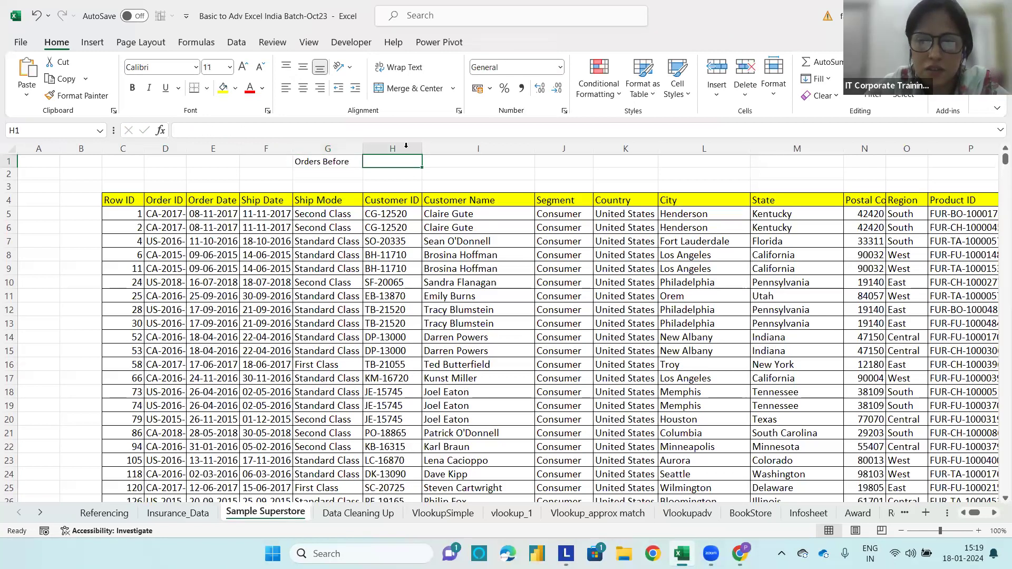
type("=DATE")
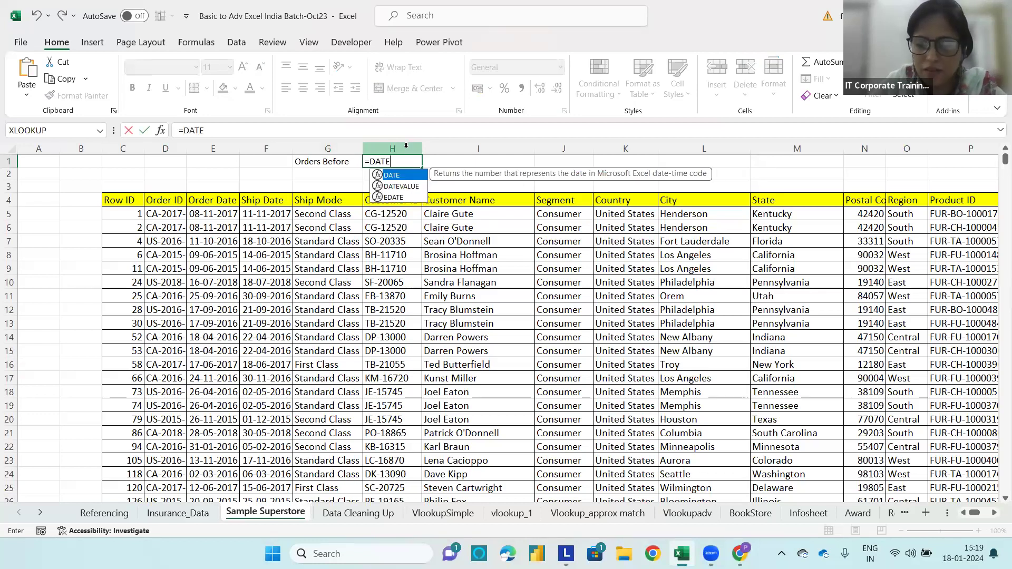
type("(")
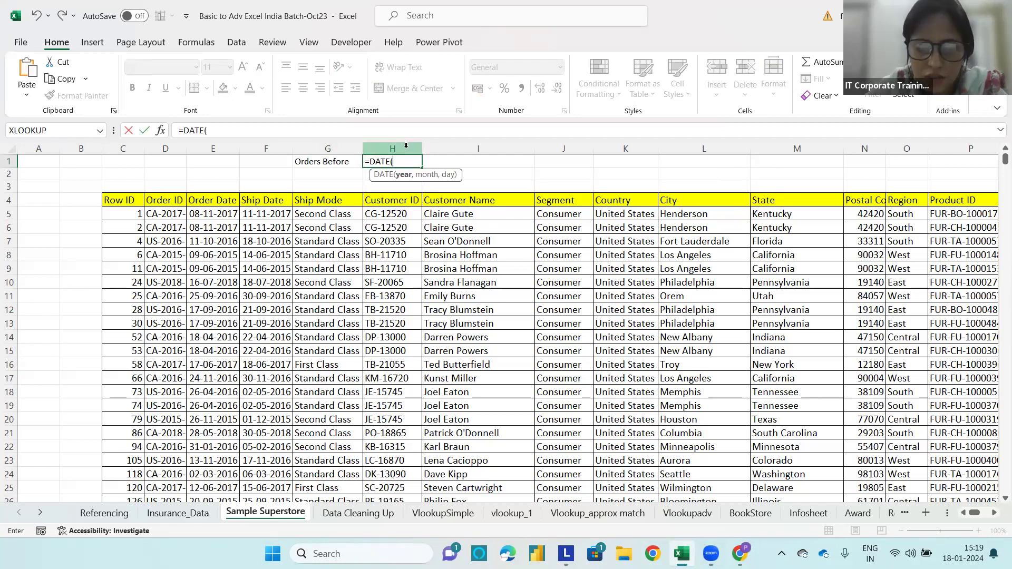
type("2016,1")
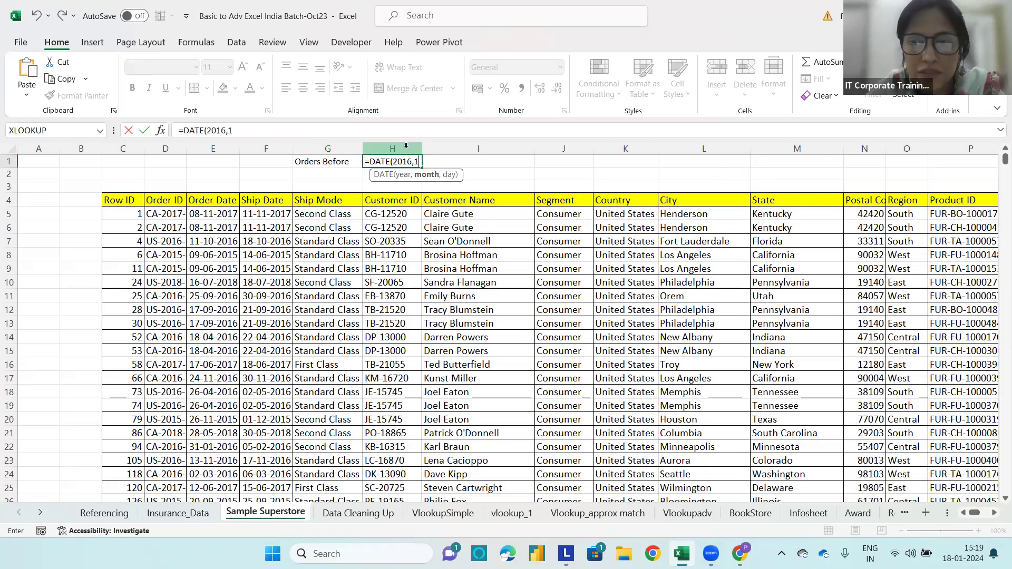
type(",1)")
key("Return")
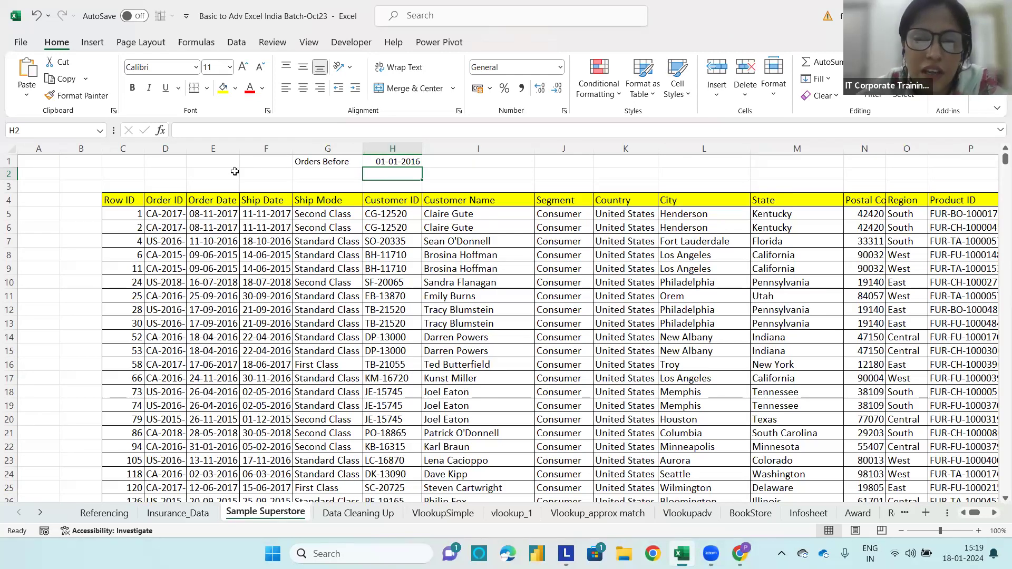
Add a note above the table with Rule 1 in G2 and Never Select Headers in H2.
left_click(219, 237)
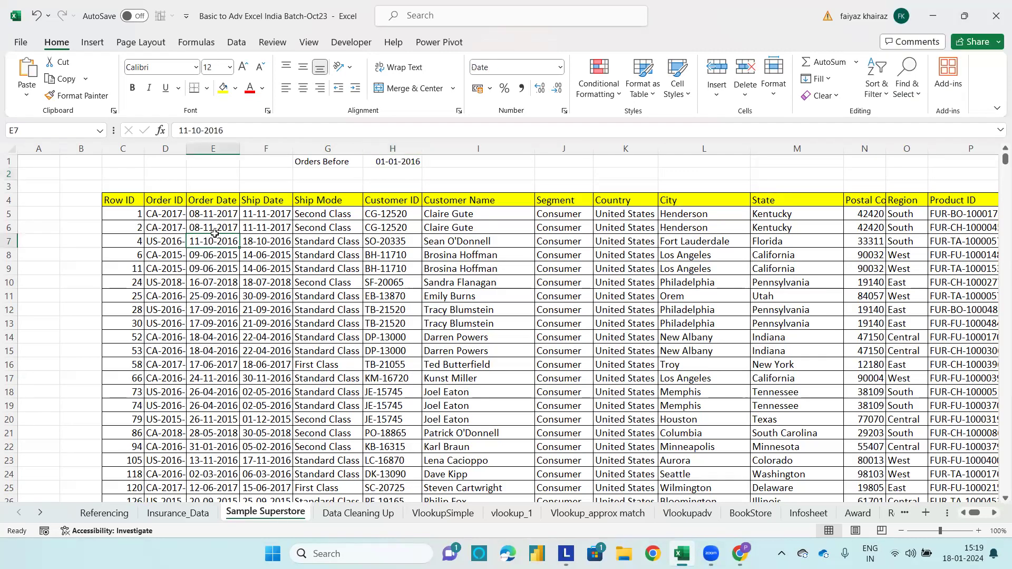
left_click(327, 172)
type("Rule 1")
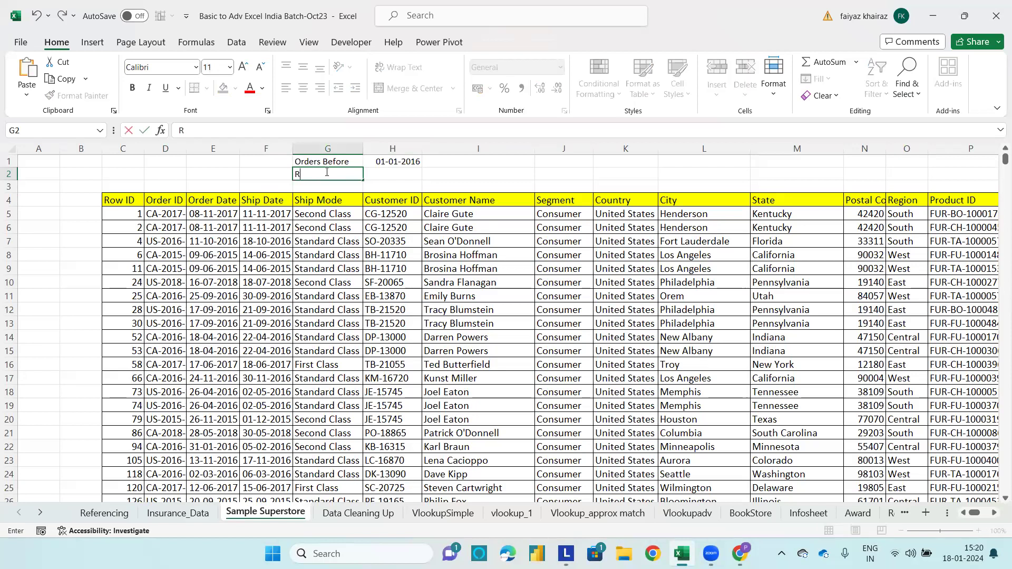
left_click(390, 174)
type("Nev")
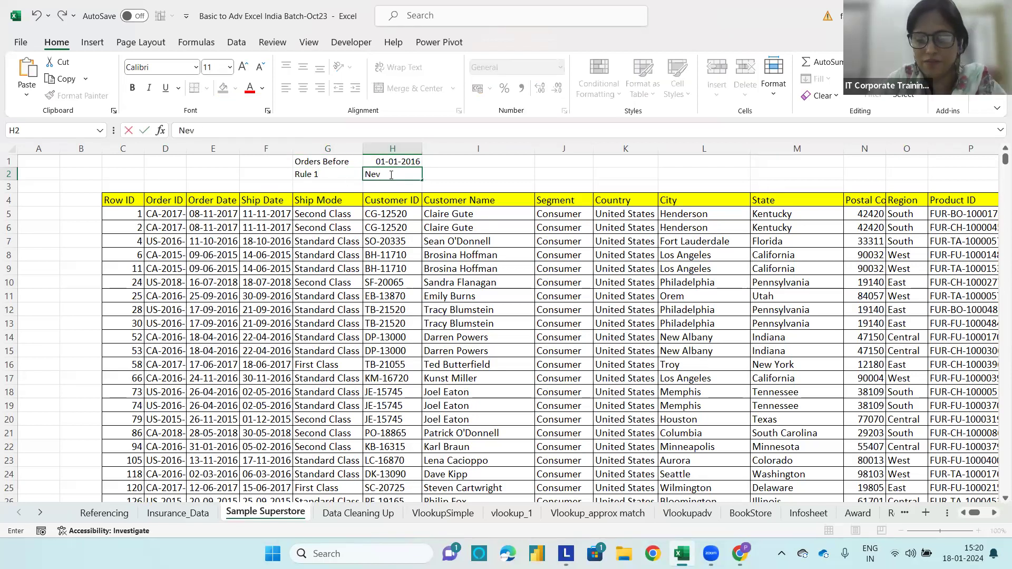
type("er Select Headers")
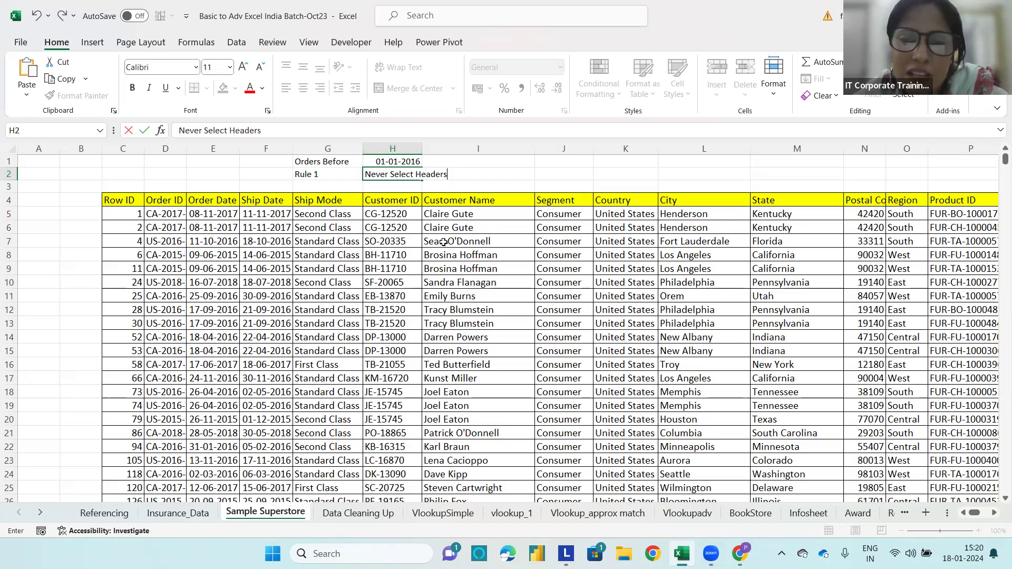
left_click(404, 279)
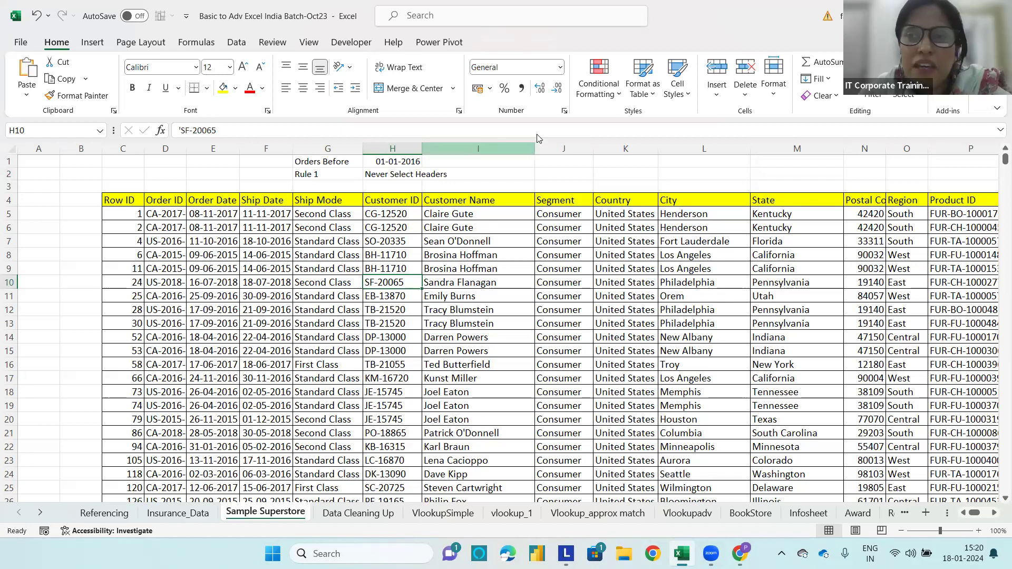
left_click(609, 97)
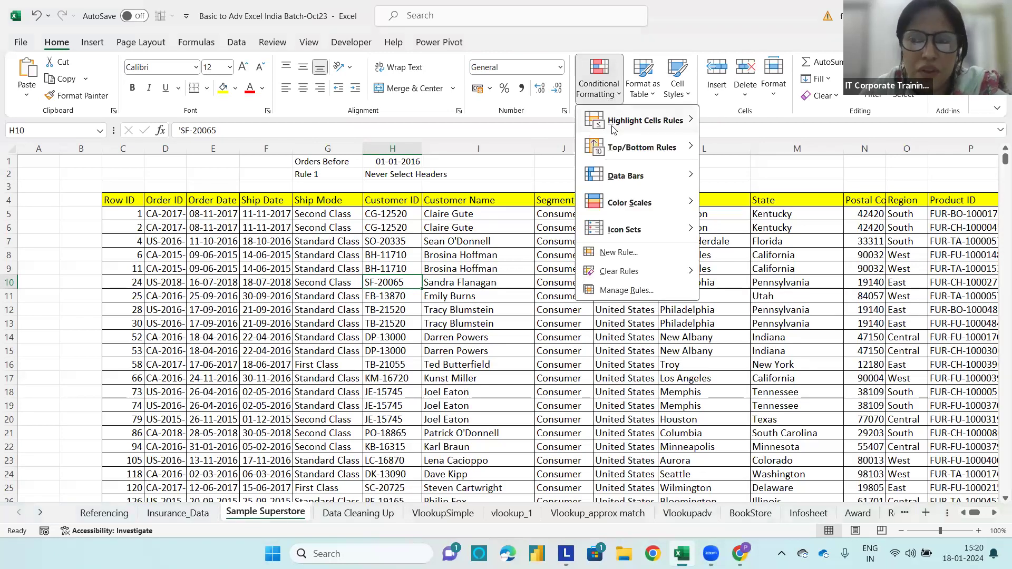
mouse_move(627, 132)
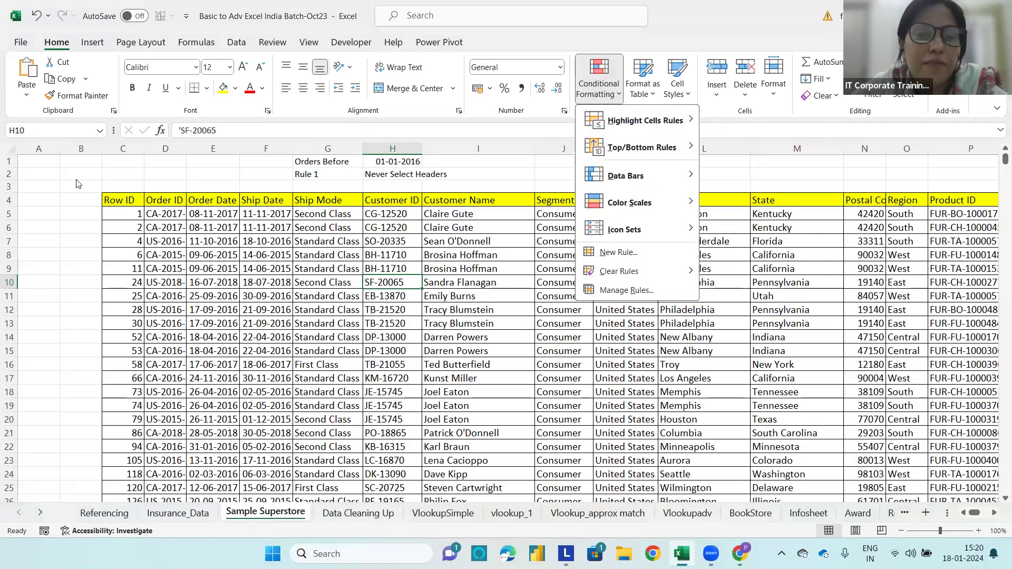
left_click(66, 157)
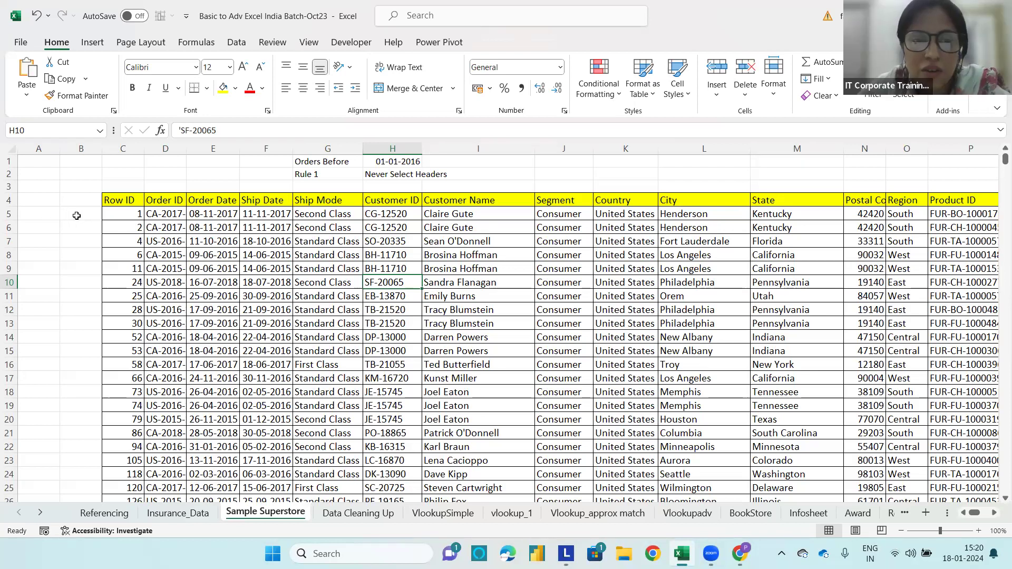
Start a formula-based conditional formatting rule for all data rows from C5 to the table's end, leaving out the headers.
left_click_drag(104, 214, 145, 240)
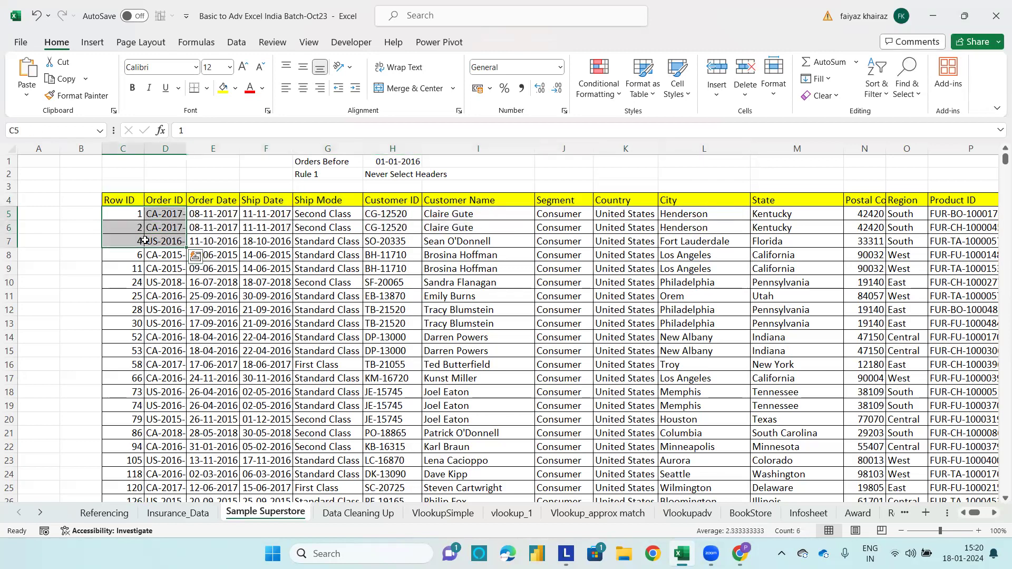
left_click(136, 308)
left_click(136, 215)
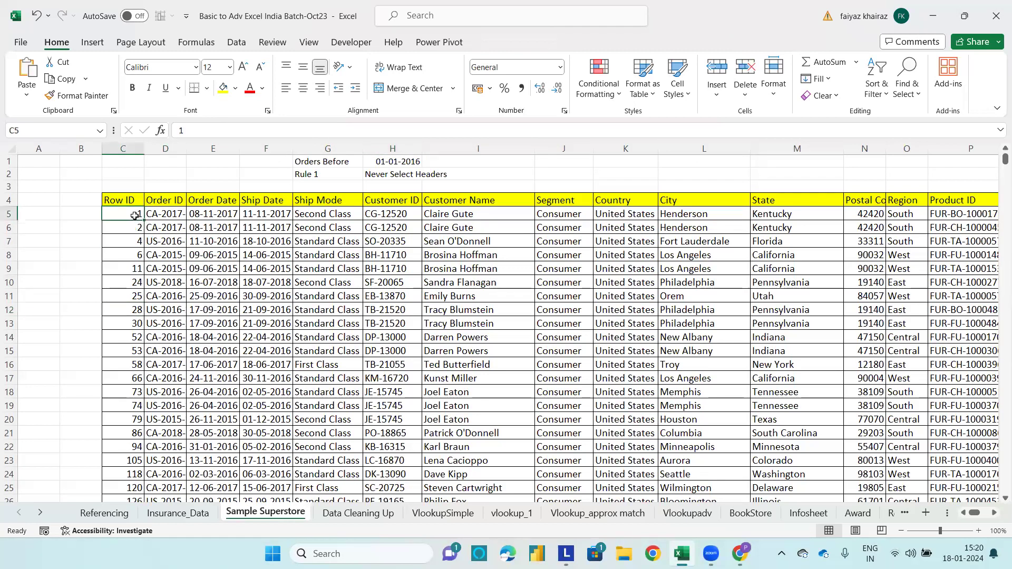
key("ctrl+shift+Right")
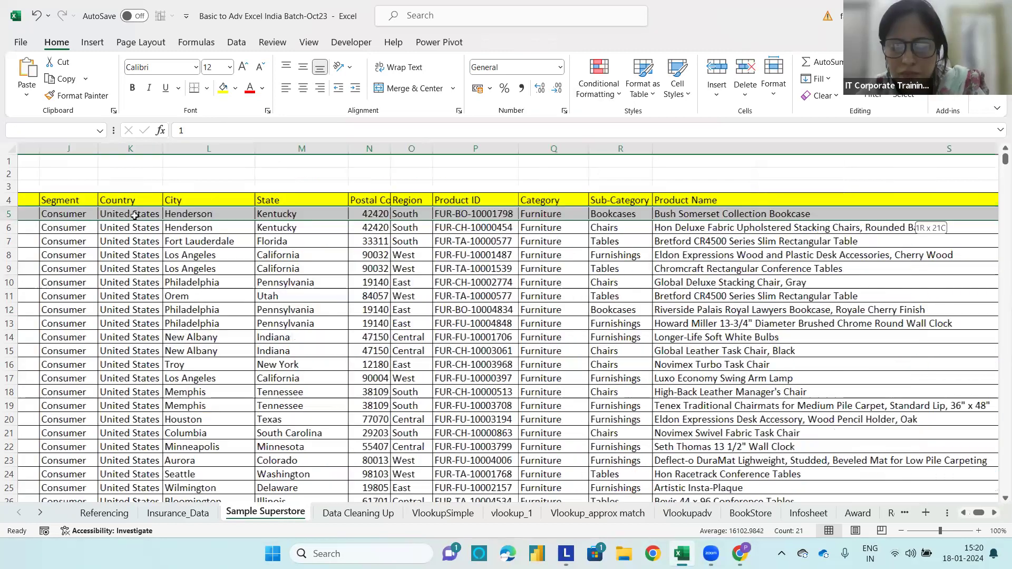
key("ctrl+shift+Down")
key("ctrl+BackSpace")
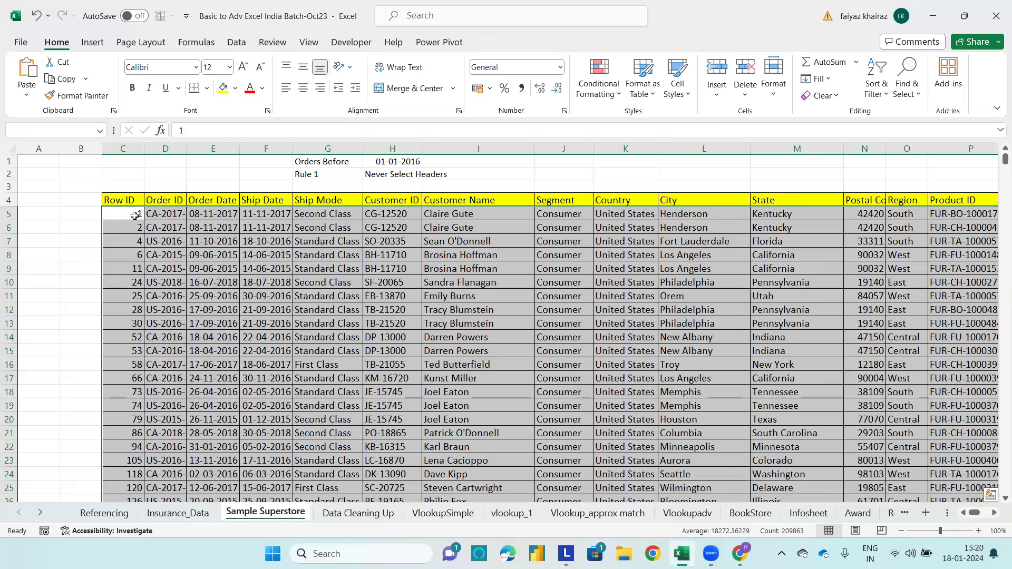
left_click(588, 95)
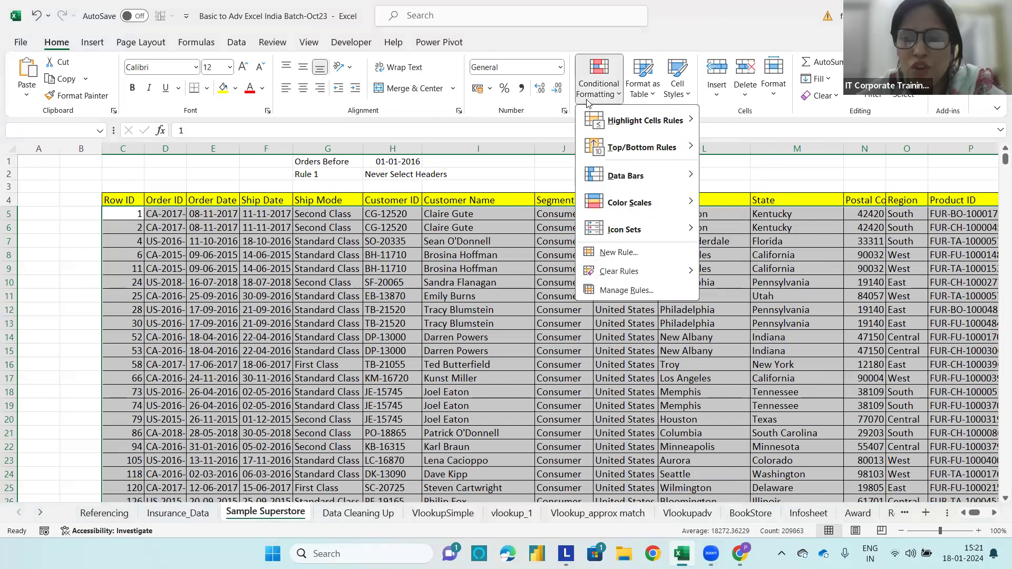
left_click(622, 253)
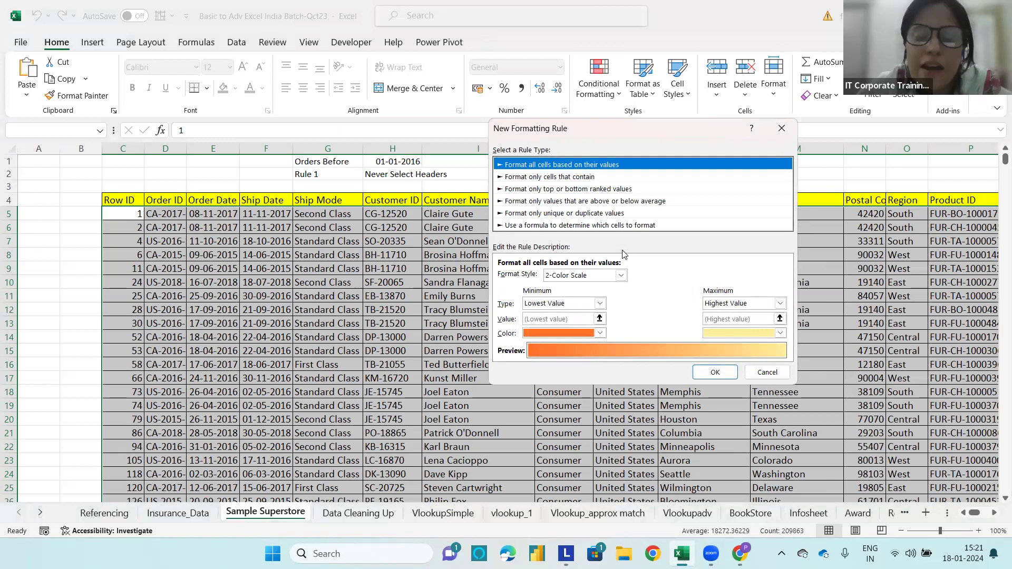
left_click(613, 226)
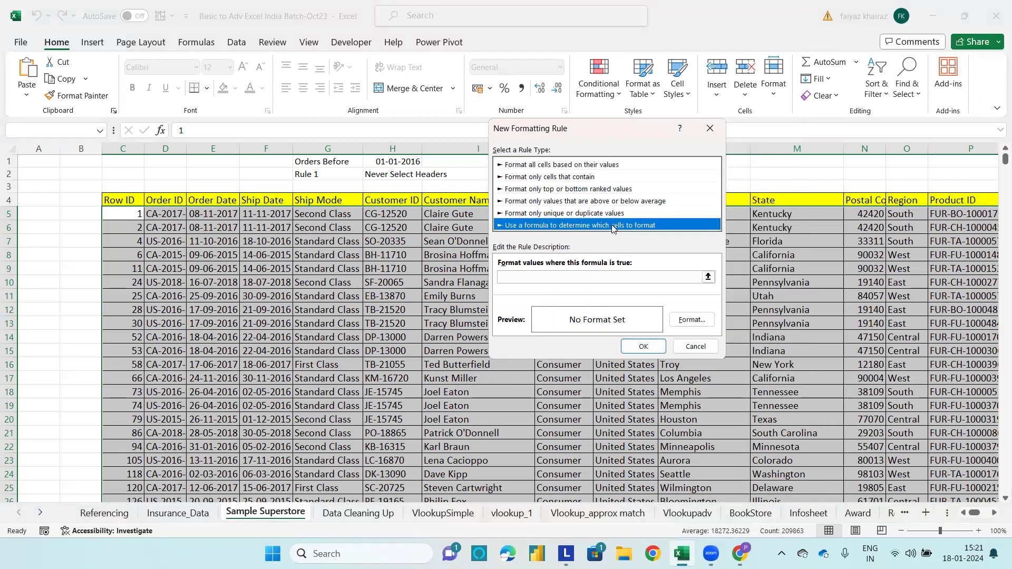
Set the rule's formula to =$E5<$H$1 so each row's order date is compared with the cutoff date.
left_click(563, 280)
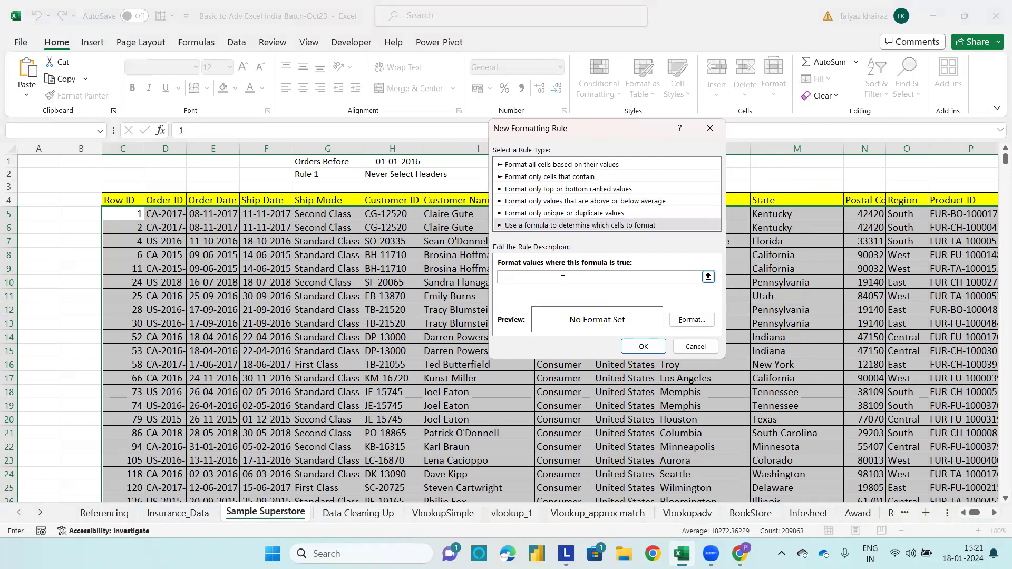
type("=")
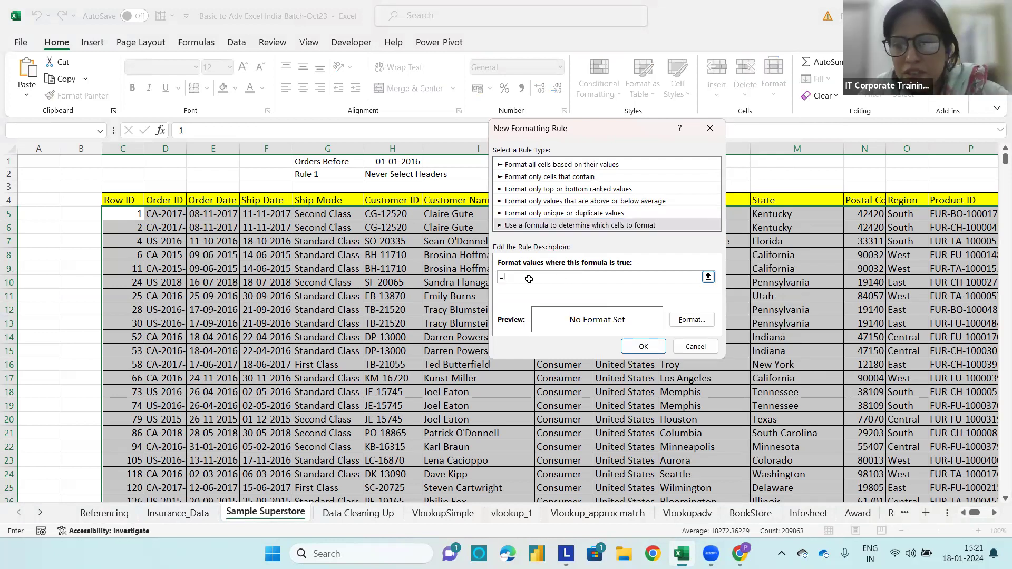
left_click(226, 216)
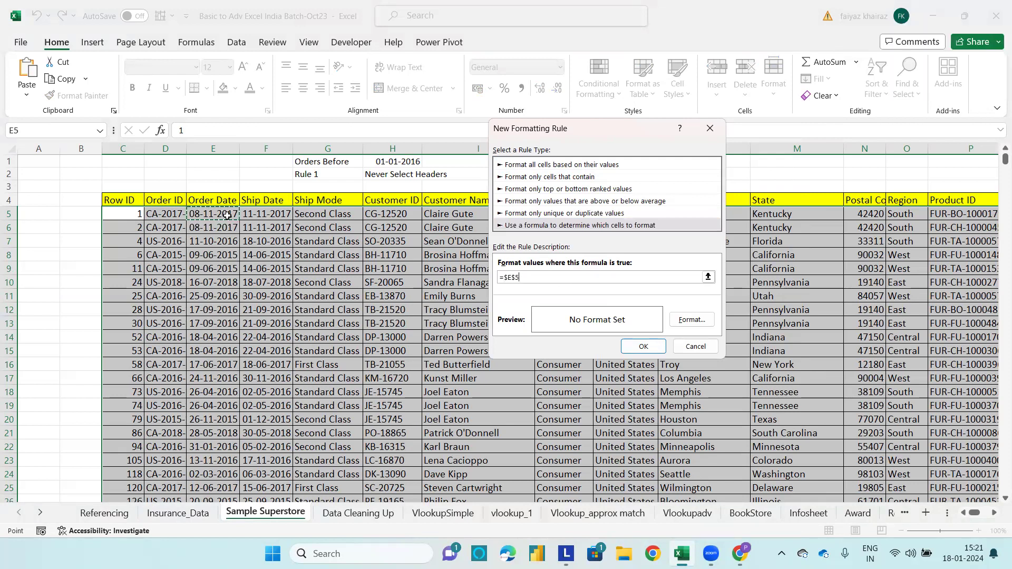
type("<")
left_click(391, 161)
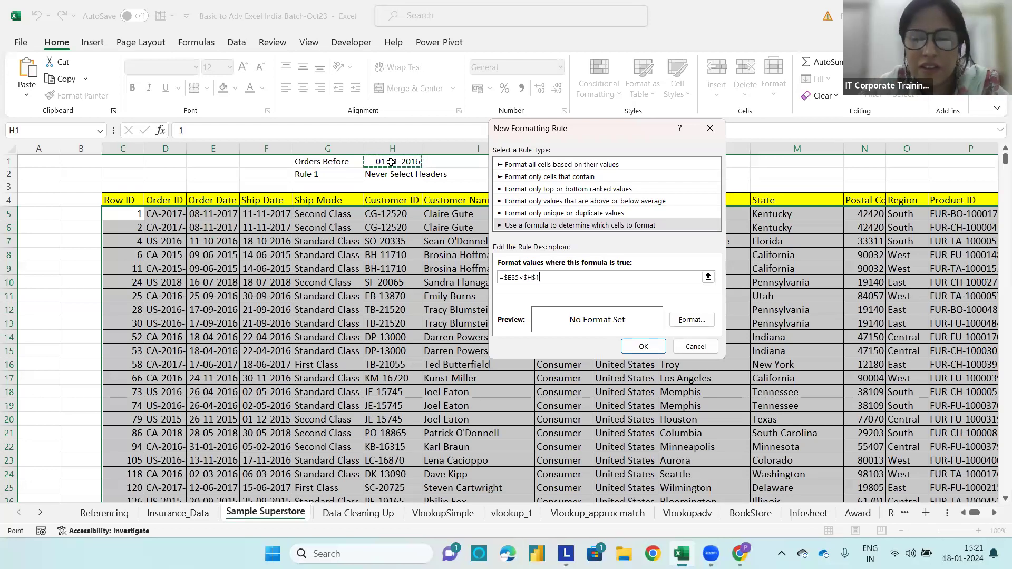
left_click_drag(520, 277, 502, 277)
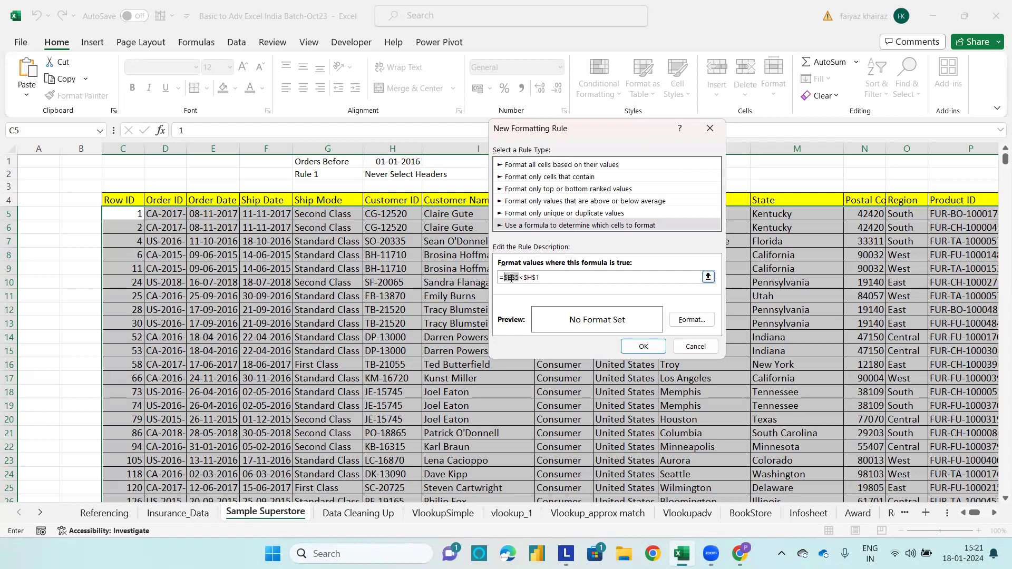
left_click(512, 278)
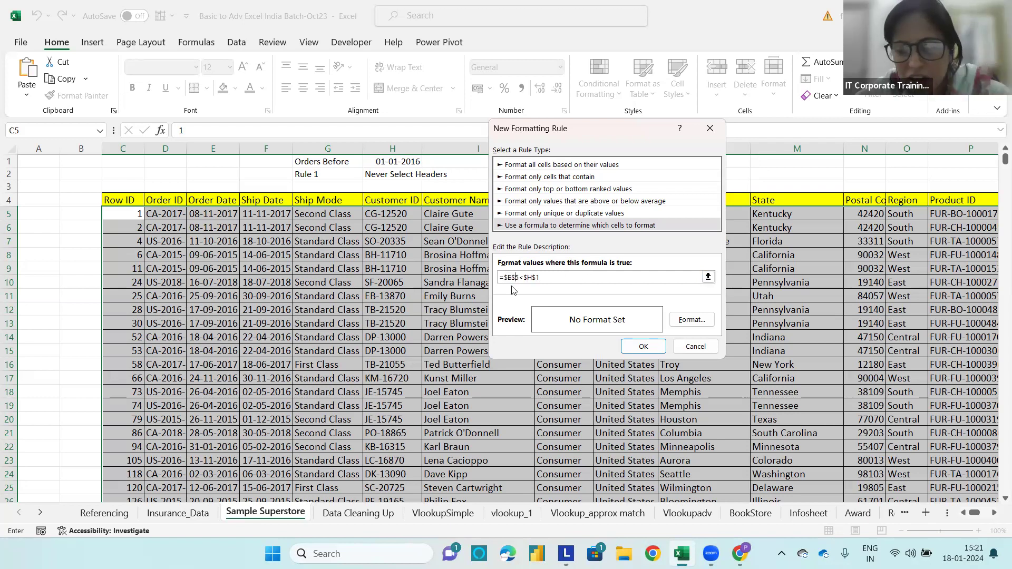
key("BackSpace")
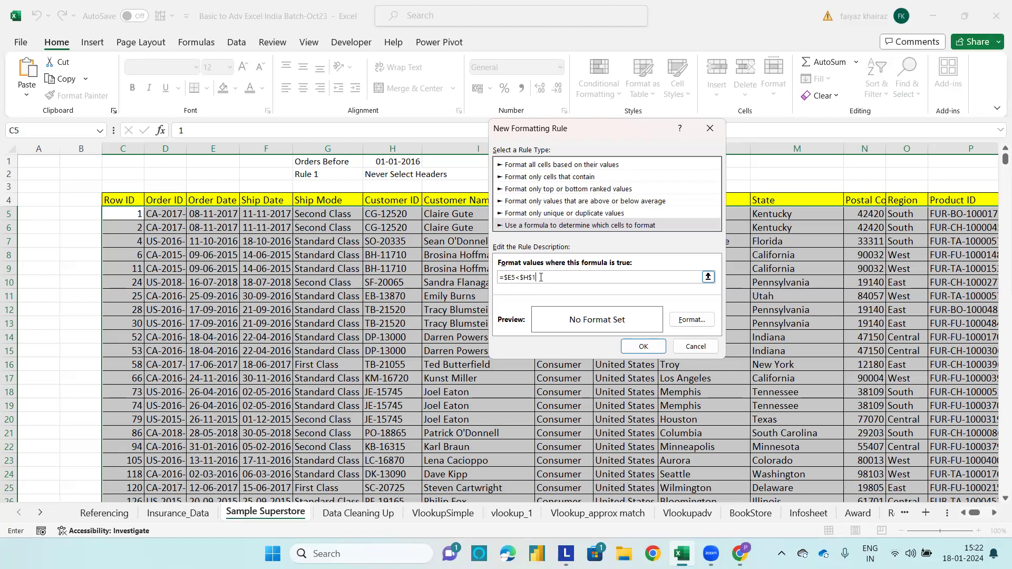
Give the rule a green background fill and apply it to the selected data.
left_click(695, 320)
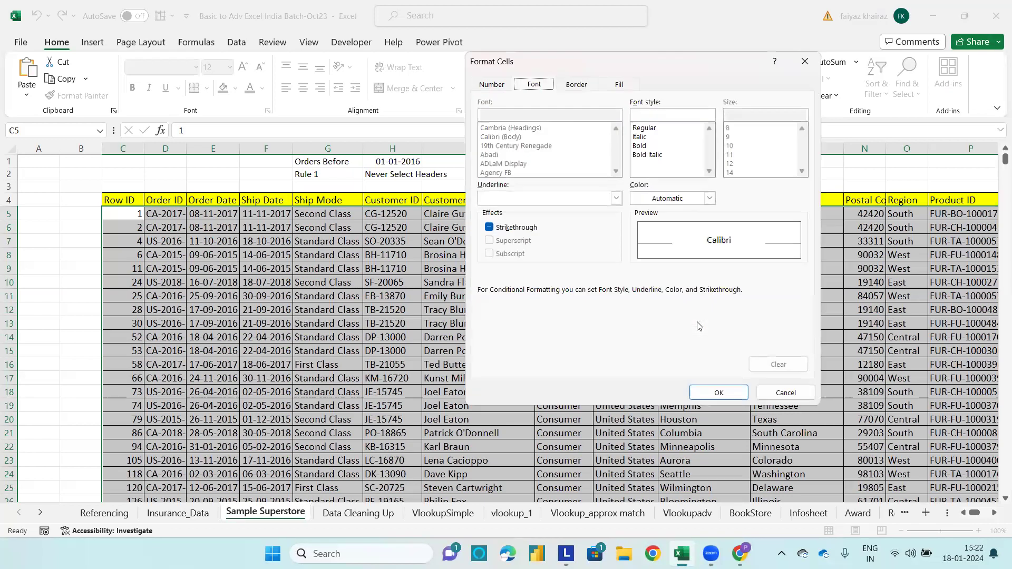
left_click(616, 84)
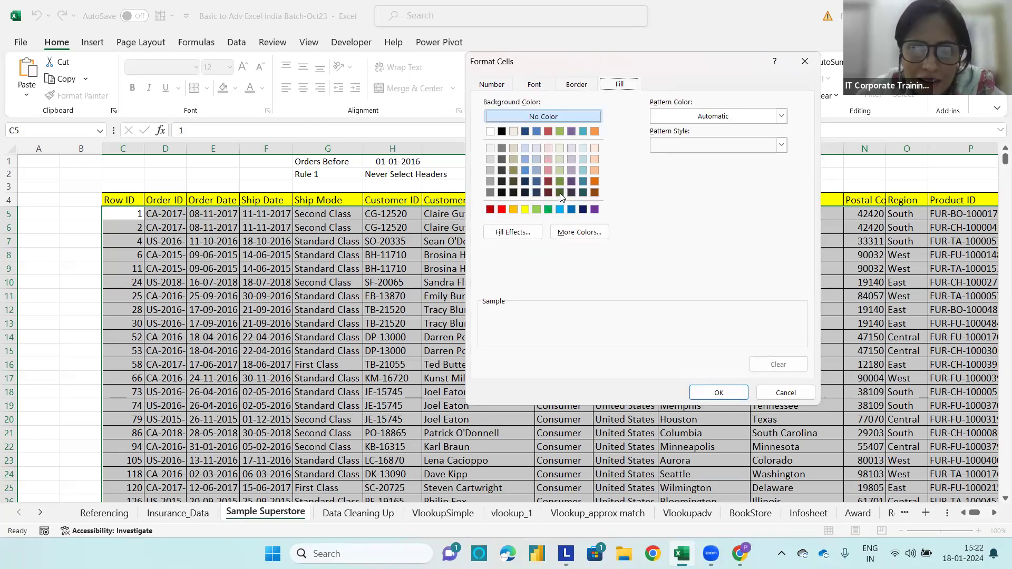
left_click(548, 209)
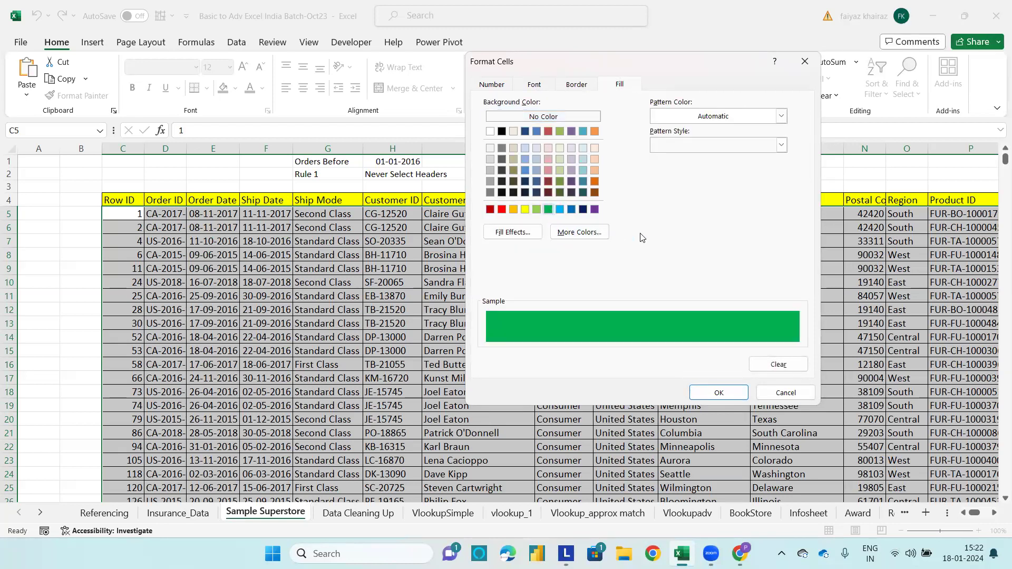
left_click(718, 393)
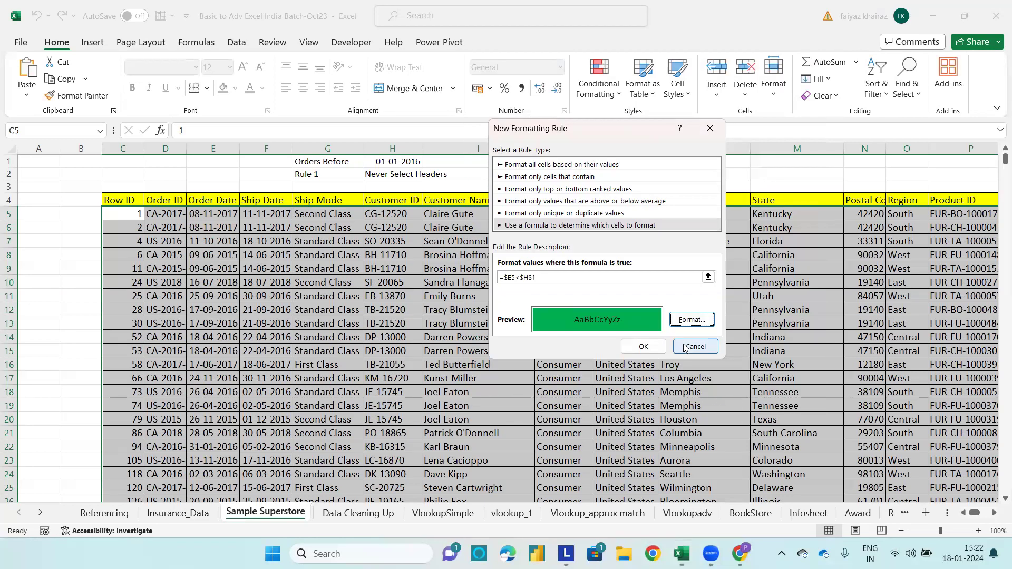
left_click(653, 346)
left_click(644, 363)
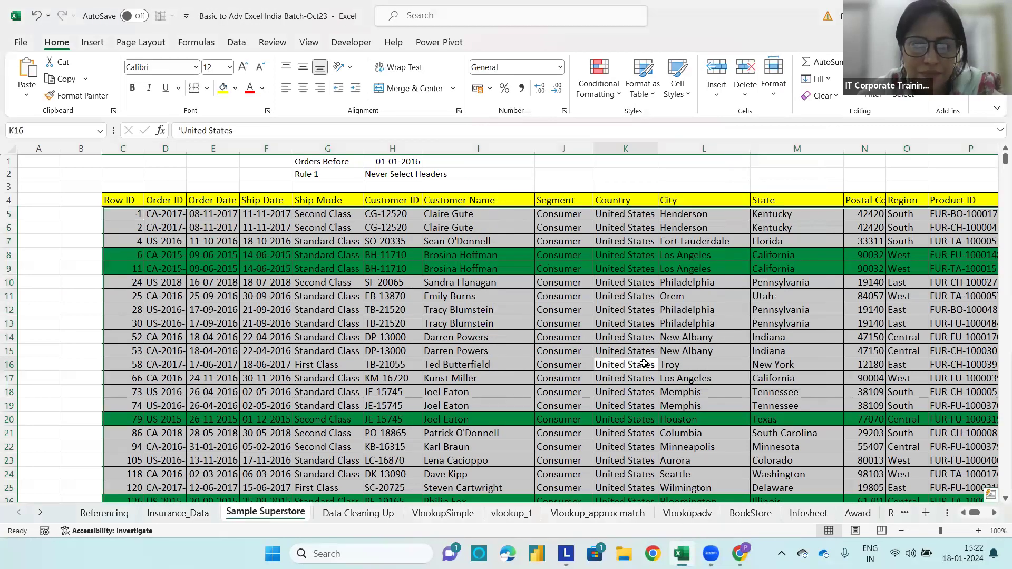
Examine which order rows the new rule highlights further down the table and return to its beginning.
left_click(651, 362)
scroll(650, 358, "down", 4)
scroll(649, 354, "down", 15)
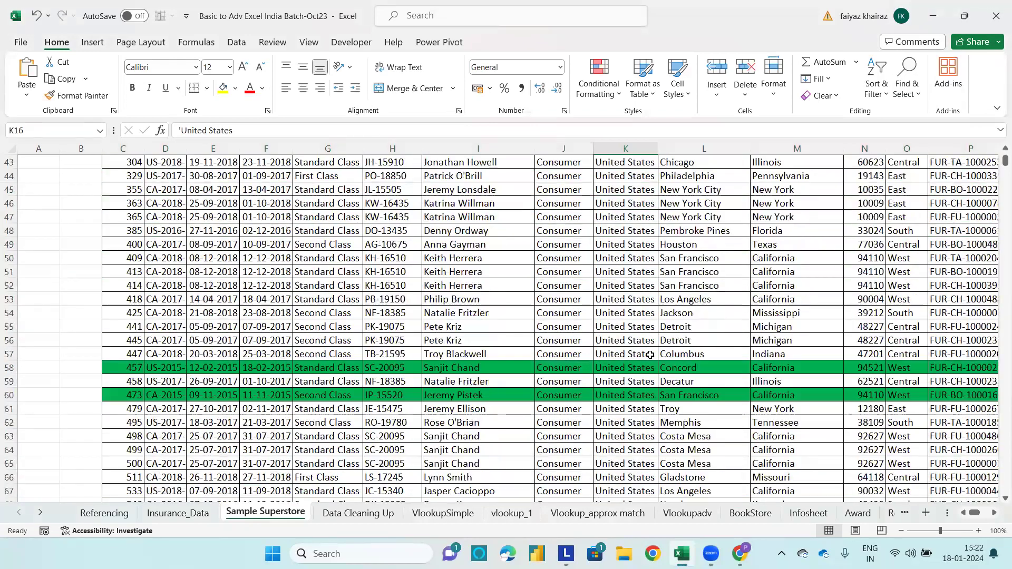
scroll(650, 355, "down", 20)
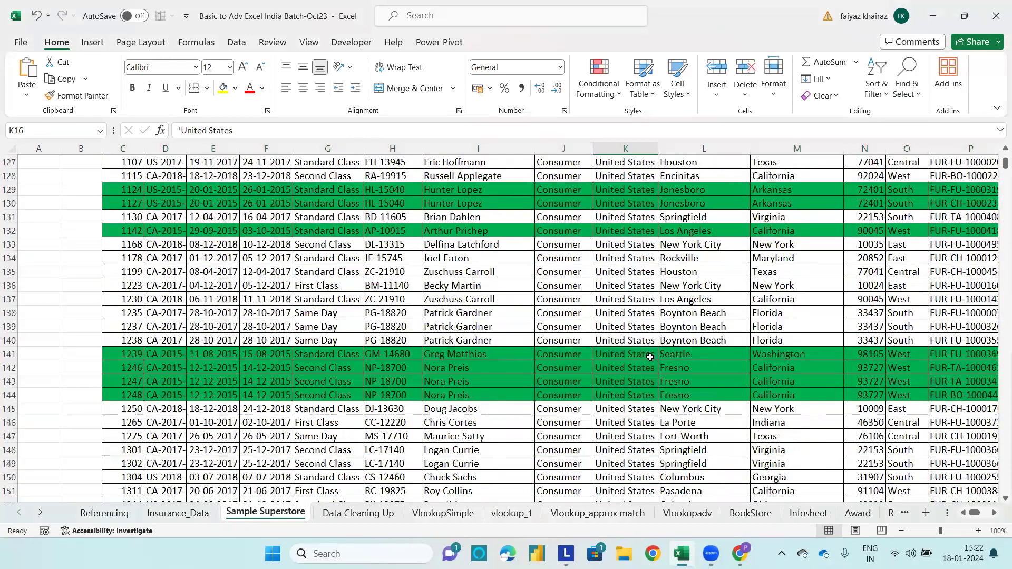
scroll(650, 357, "up", 13)
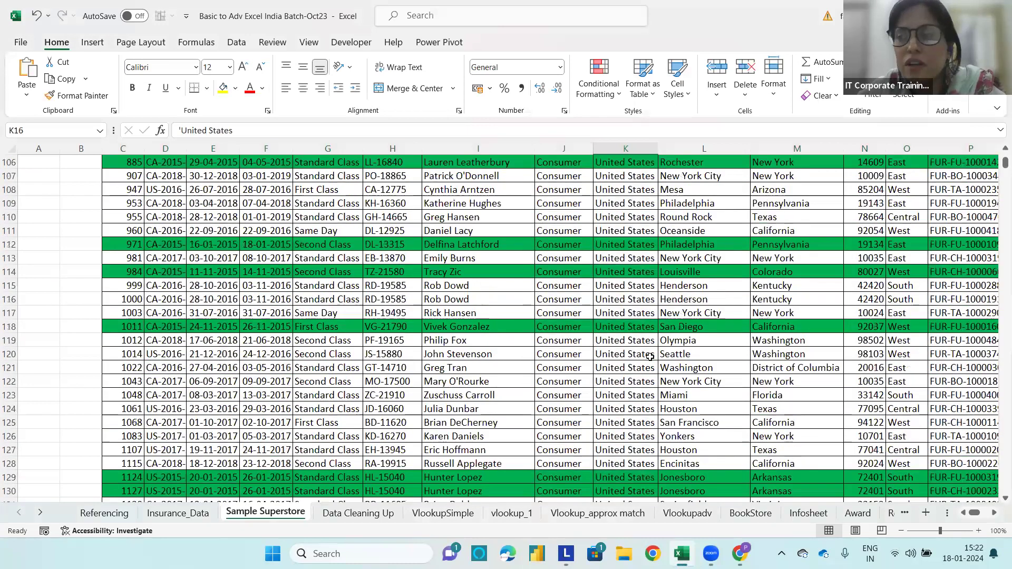
scroll(996, 182, "up", 16)
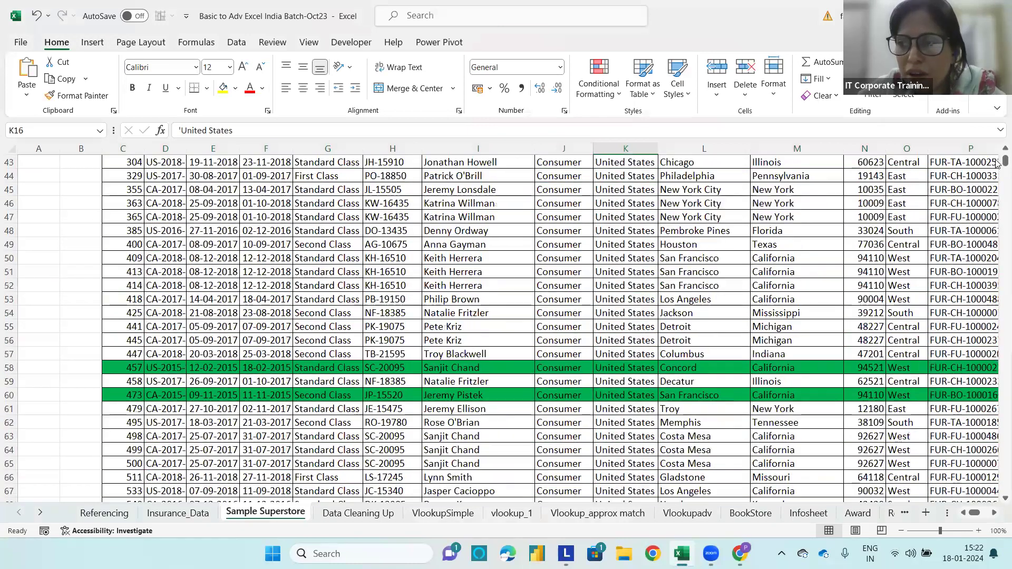
scroll(996, 158, "up", 5)
scroll(996, 154, "up", 8)
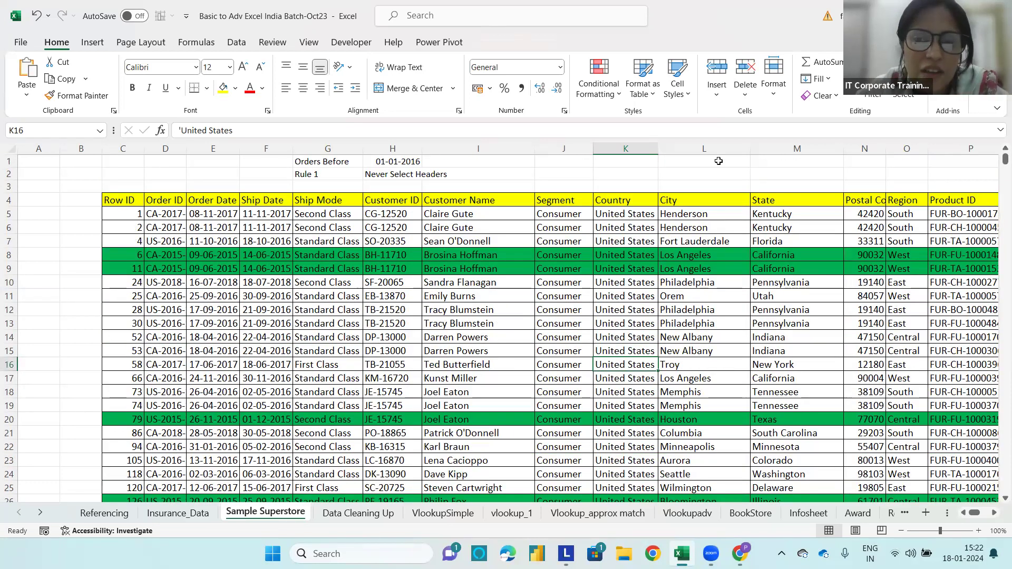
Change the cutoff formula in H1 to =DATE(2017,1,1).
left_click(391, 163)
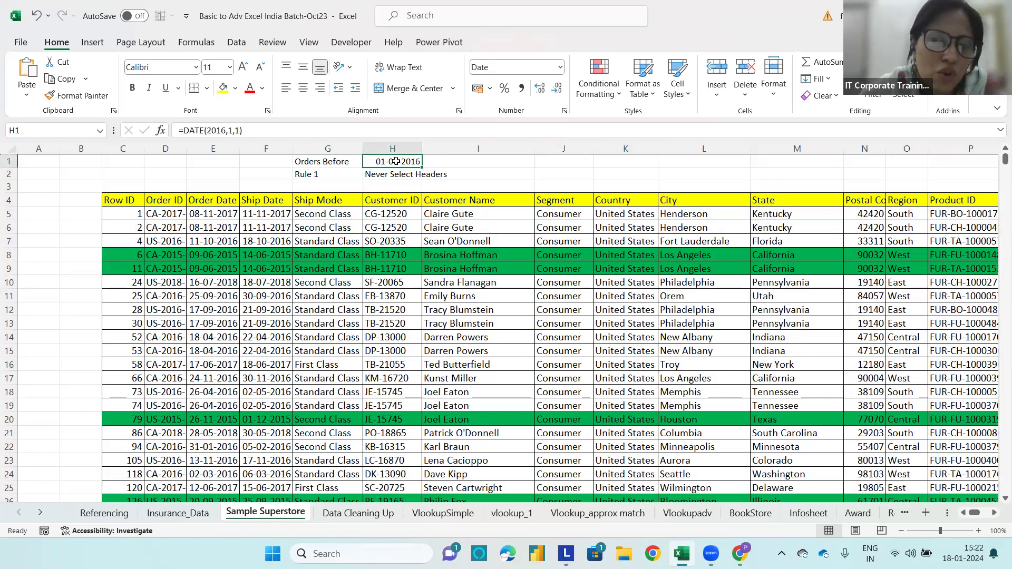
double_click(406, 162)
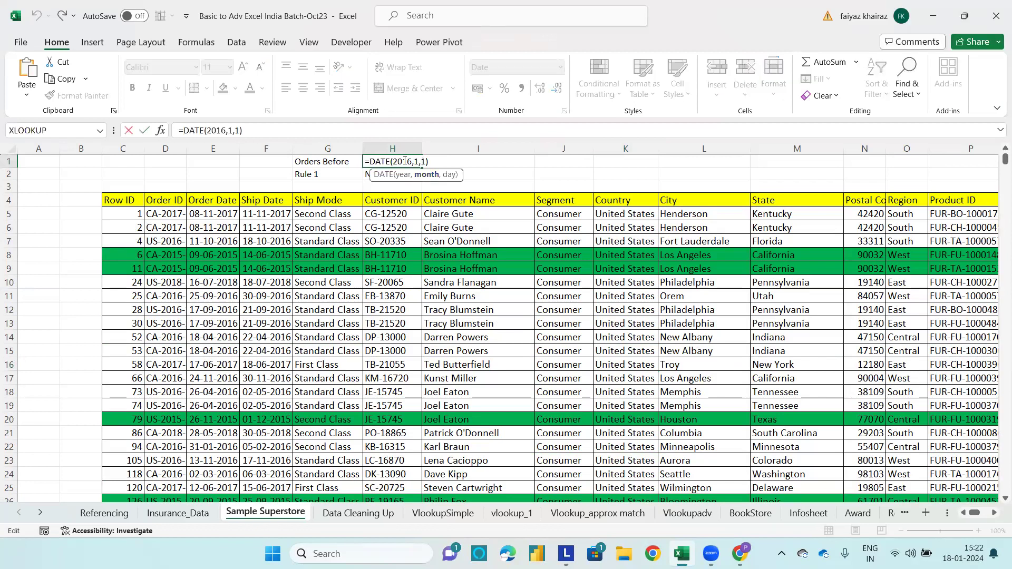
left_click(410, 163)
key("BackSpace")
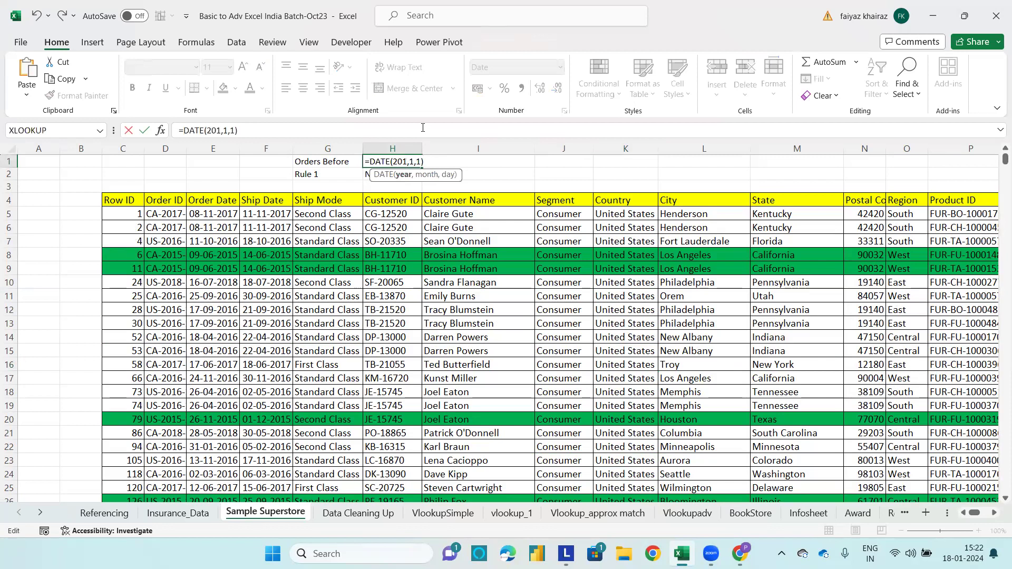
type("7")
key("Return")
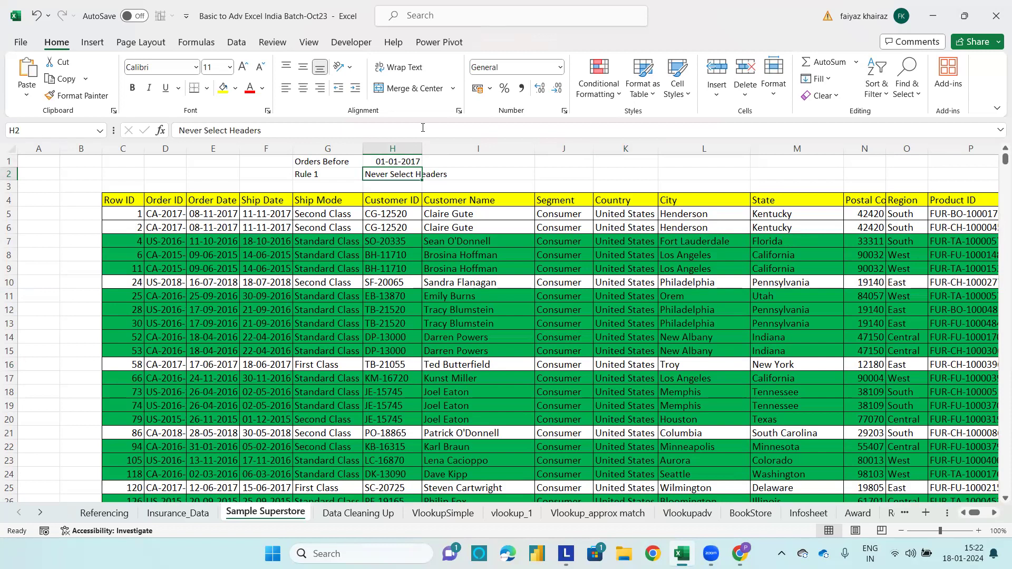
Set the year in the H1 cutoff date to 2018, giving =DATE(2018,1,1).
double_click(403, 162)
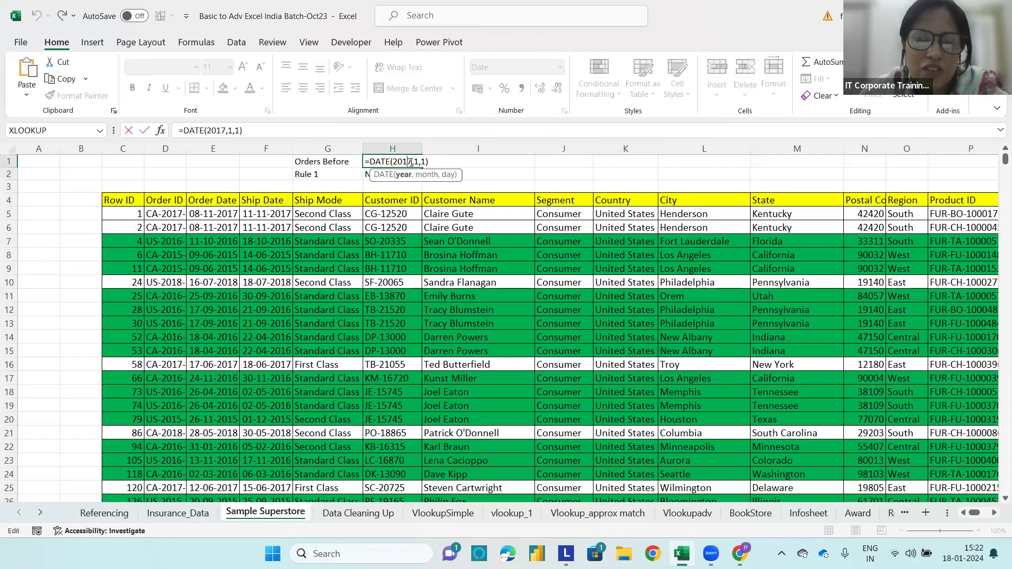
key("BackSpace")
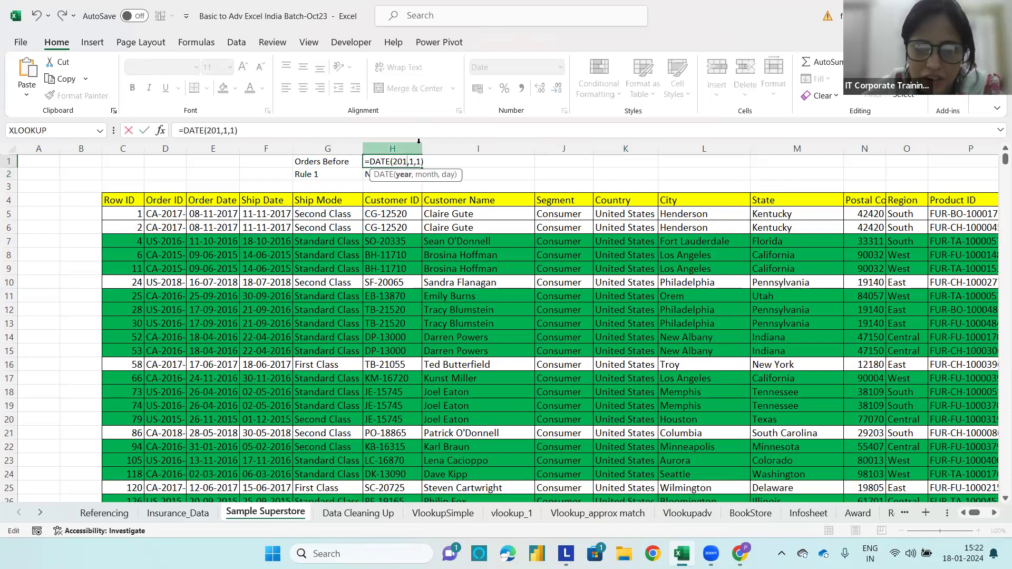
type("8")
key("Return")
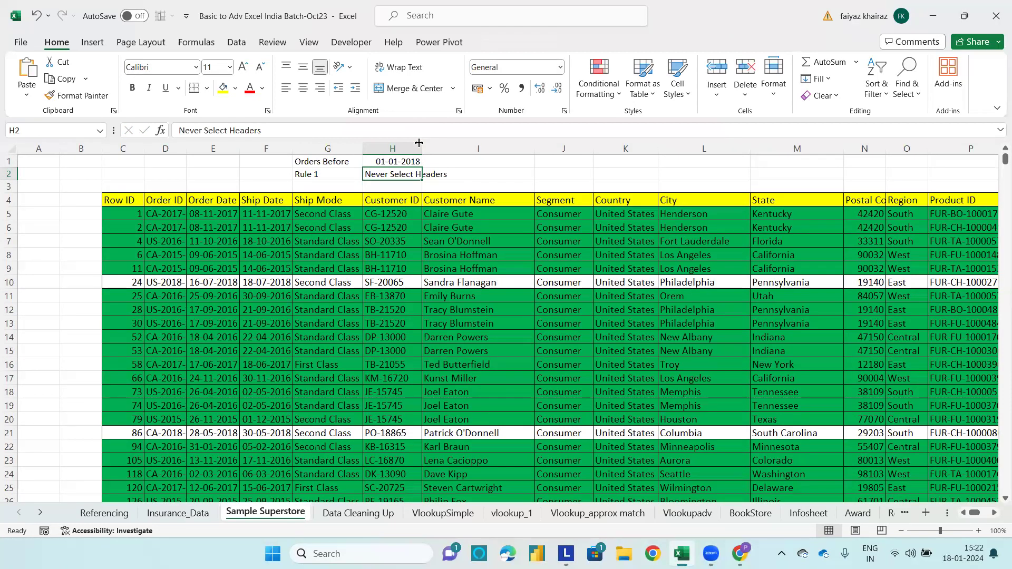
Test an earlier cutoff by changing the H1 formula to =DATE(2014,1,1).
double_click(404, 162)
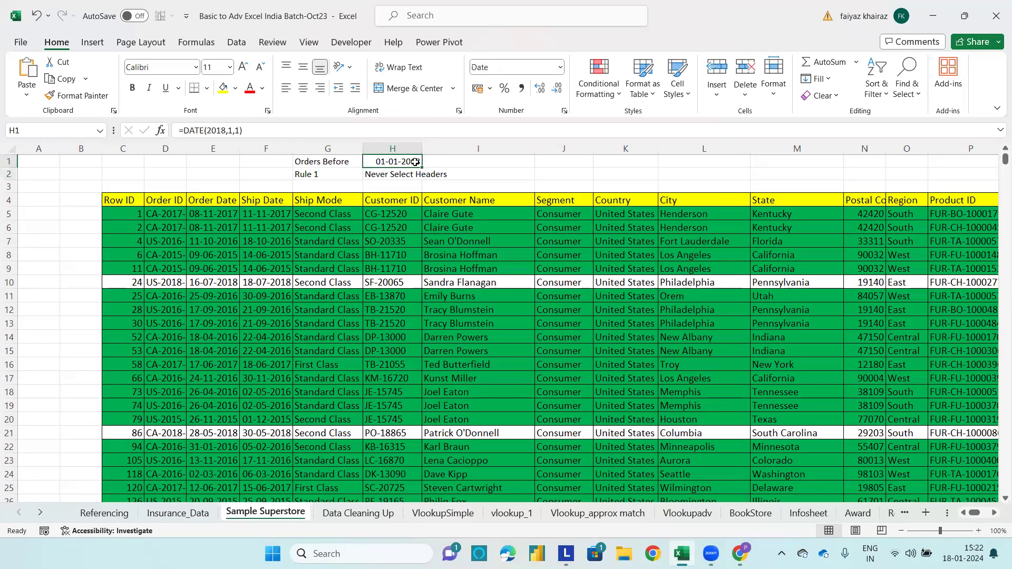
key("Left")
key("BackSpace")
type("4")
key("Return")
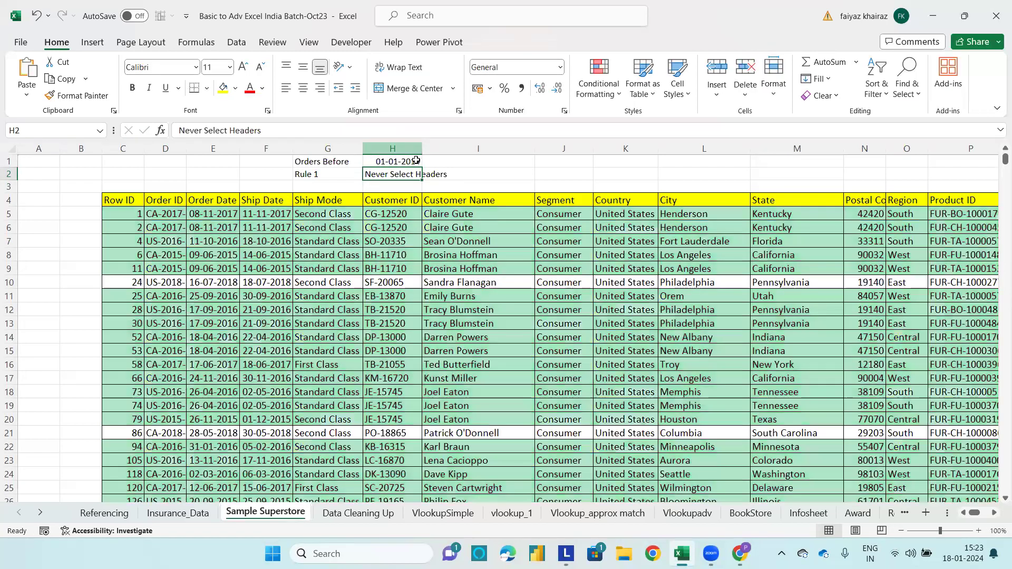
Test another cutoff by changing the H1 formula to =DATE(2015,1,1).
double_click(416, 161)
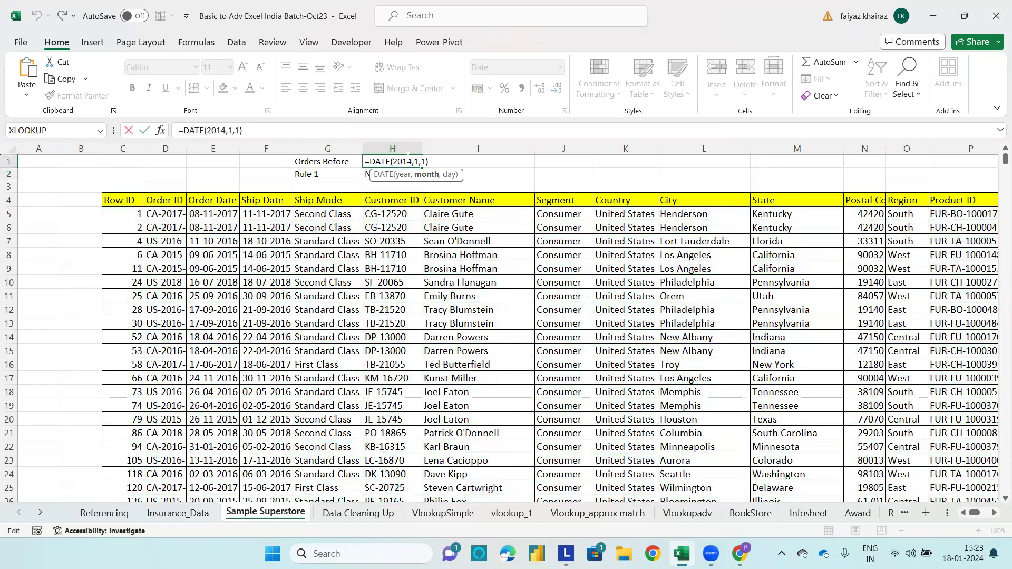
key("Left")
key("BackSpace")
type("5")
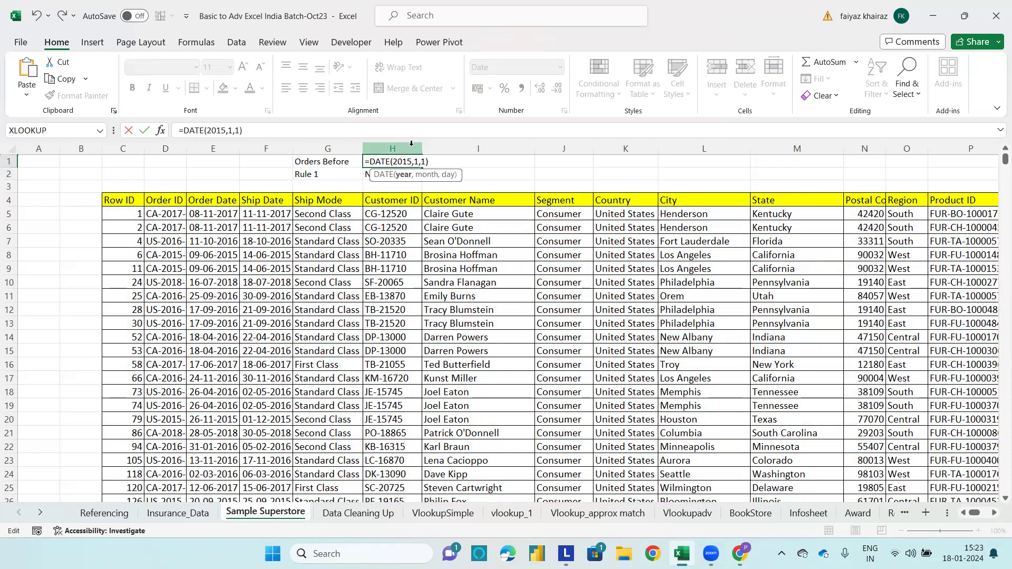
key("Return")
left_click(414, 253)
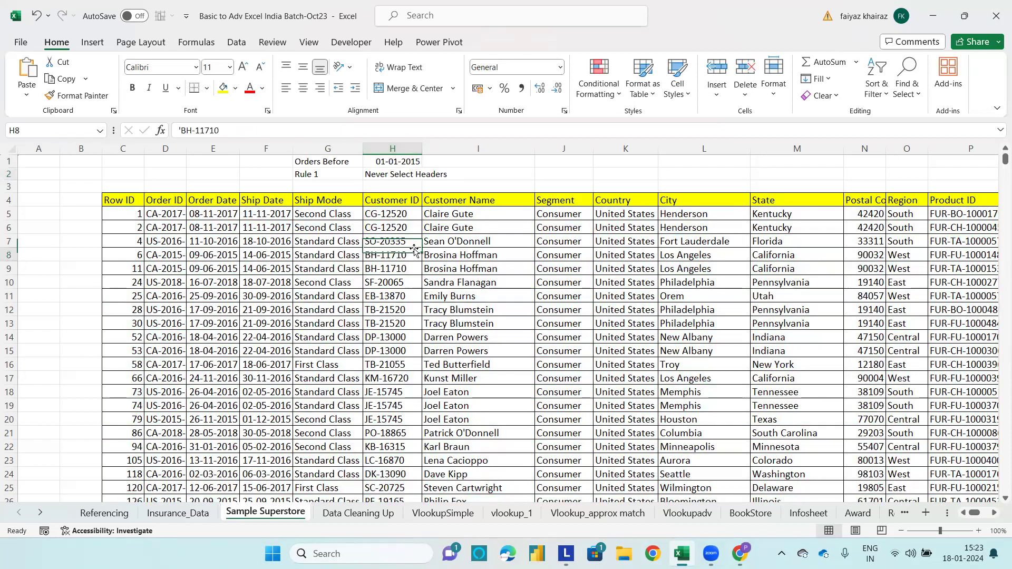
Examine the order rows further down the table for highlighting and check the cutoff formula in H1.
scroll(442, 290, "down", 9)
scroll(515, 329, "down", 20)
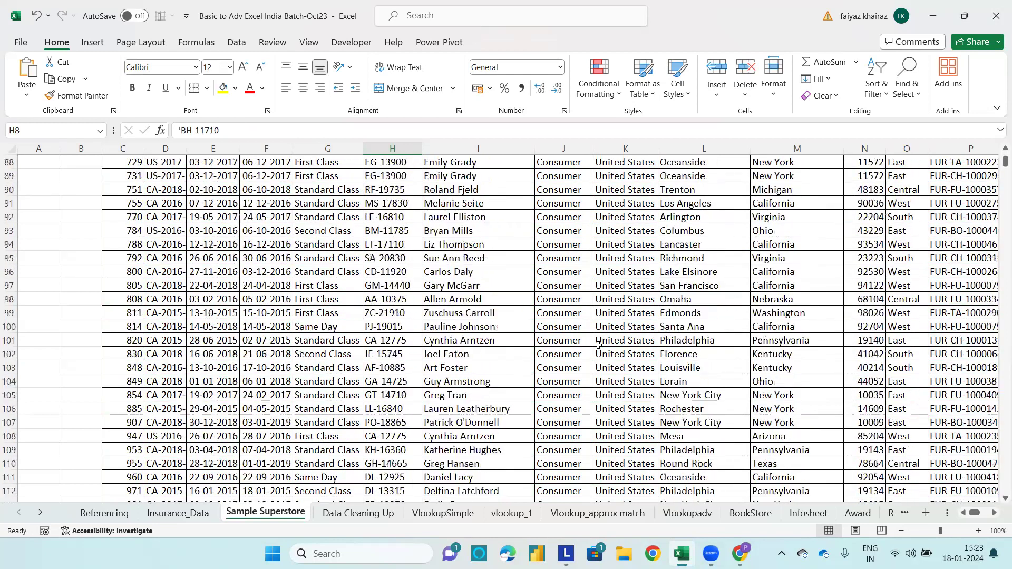
scroll(600, 342, "up", 20)
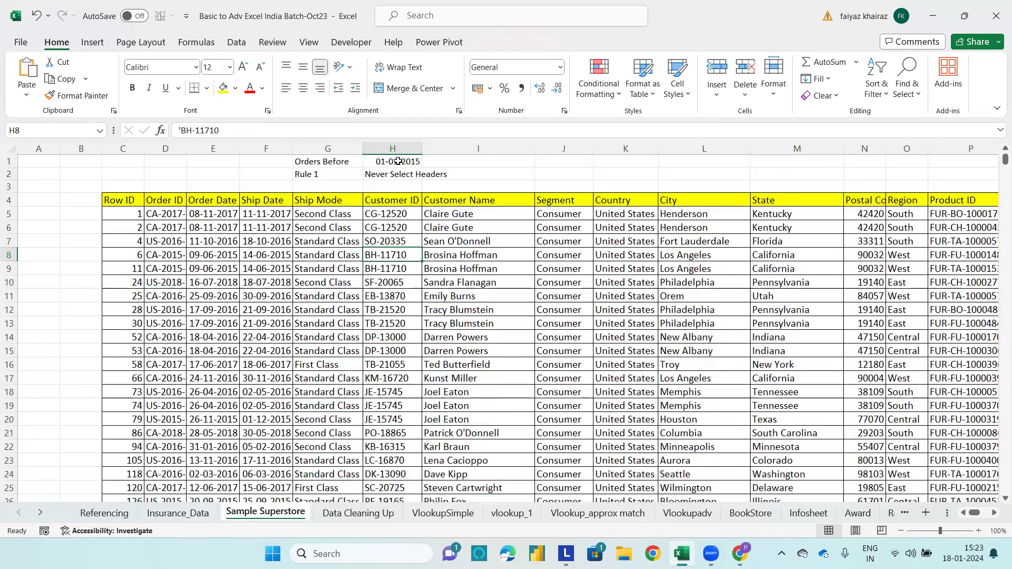
double_click(398, 160)
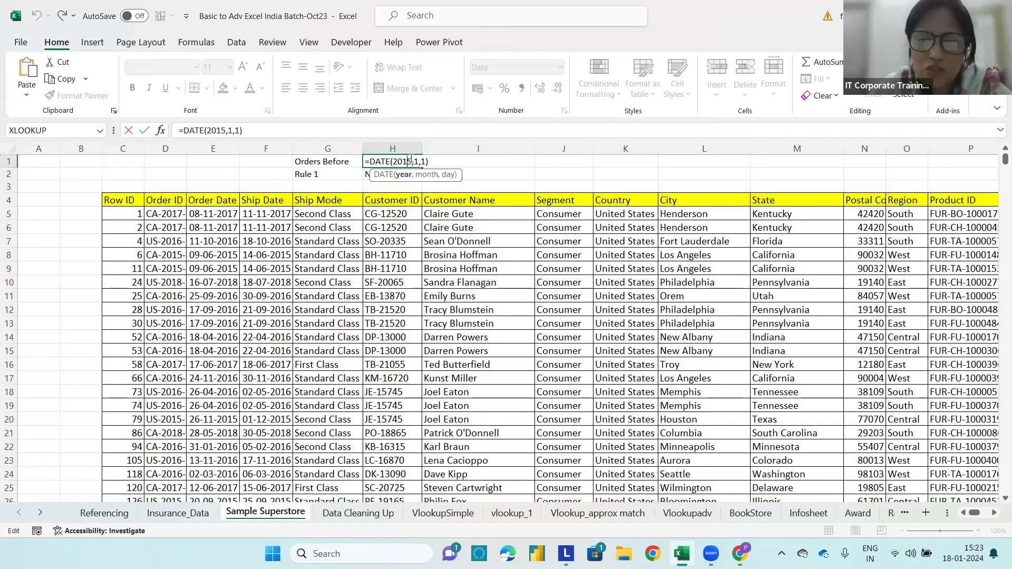
left_click(437, 164)
key("Return")
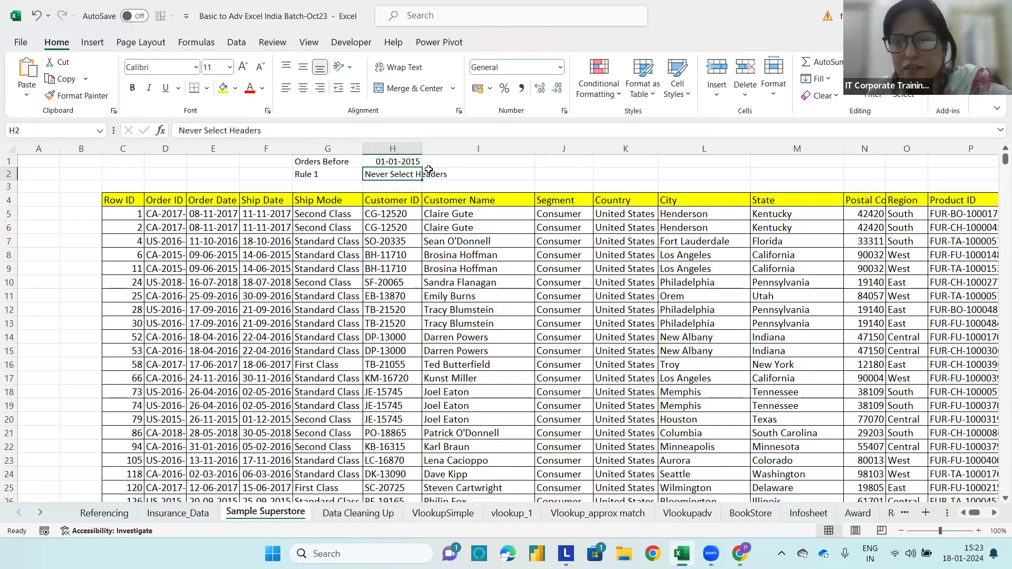
left_click(443, 174)
left_click(442, 225)
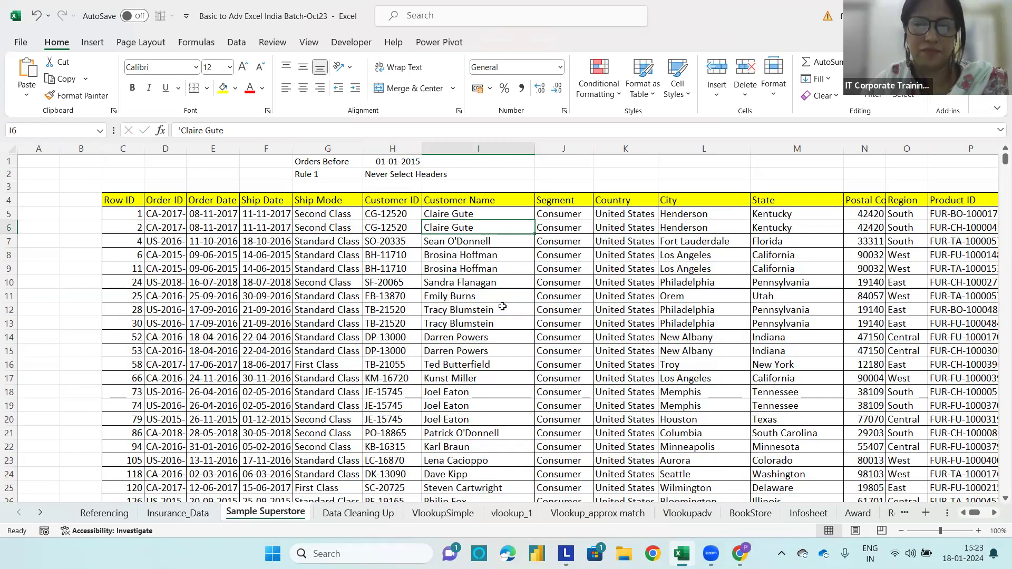
scroll(503, 311, "down", 20)
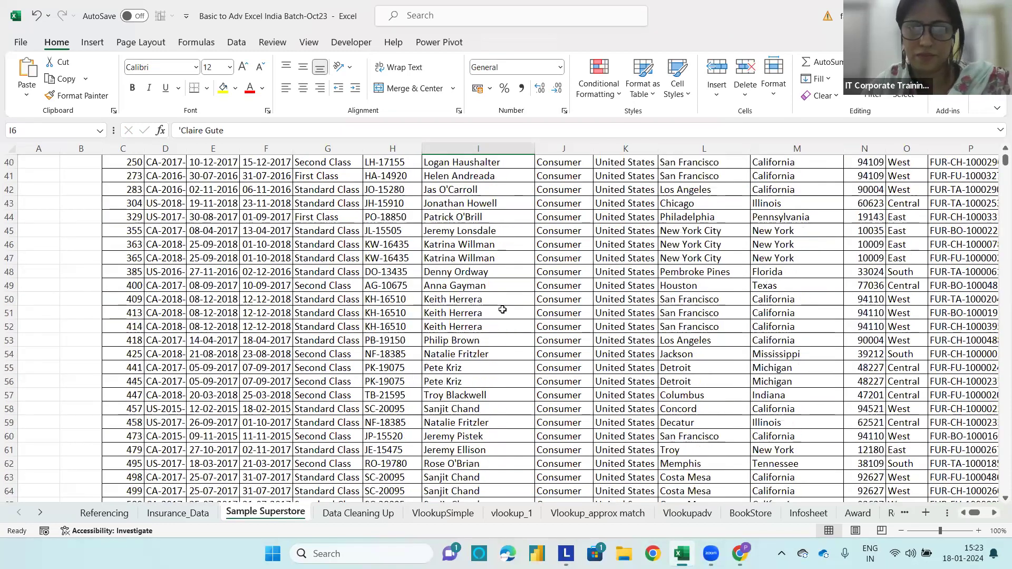
scroll(507, 328, "up", 6)
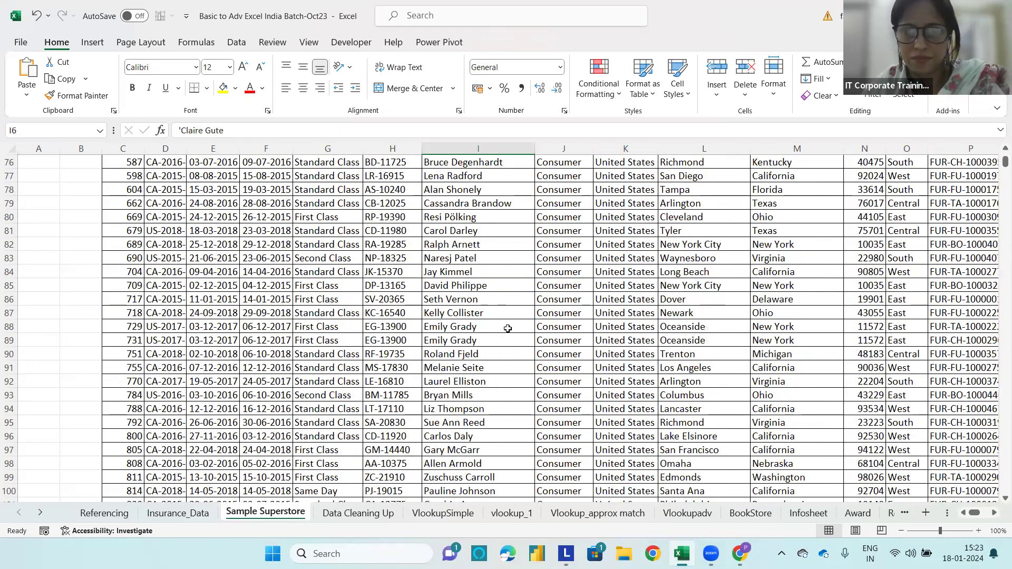
Undo the recent cutoff year changes in H1 back to =DATE(2016,1,1).
key("ctrl+z")
key("ctrl+z")
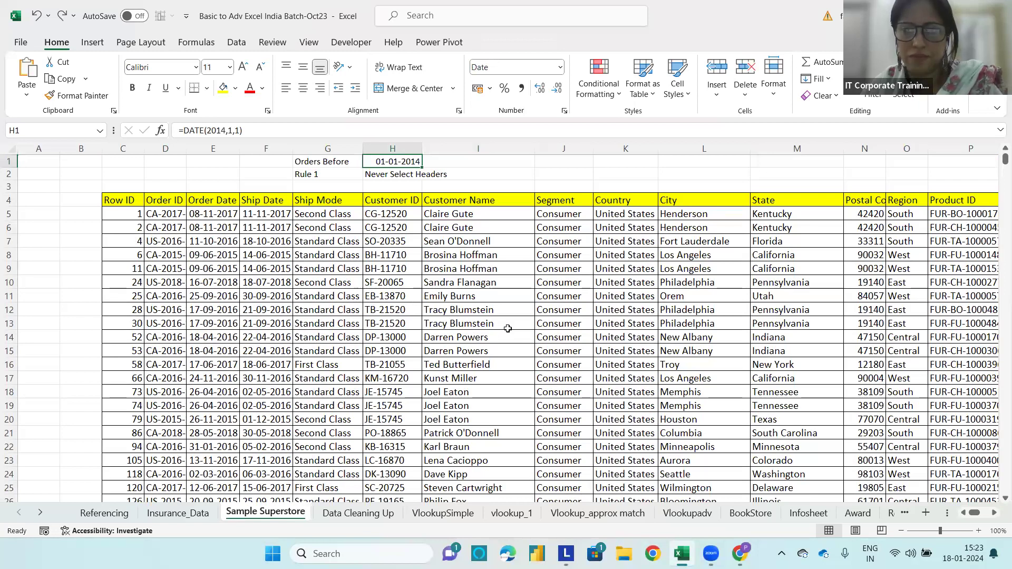
key("ctrl+z")
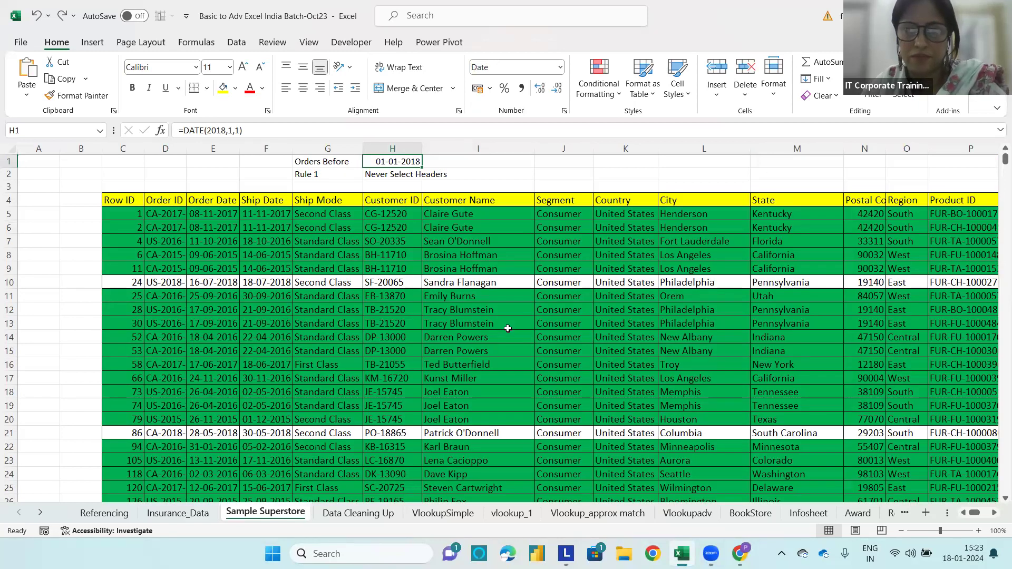
key("ctrl+z")
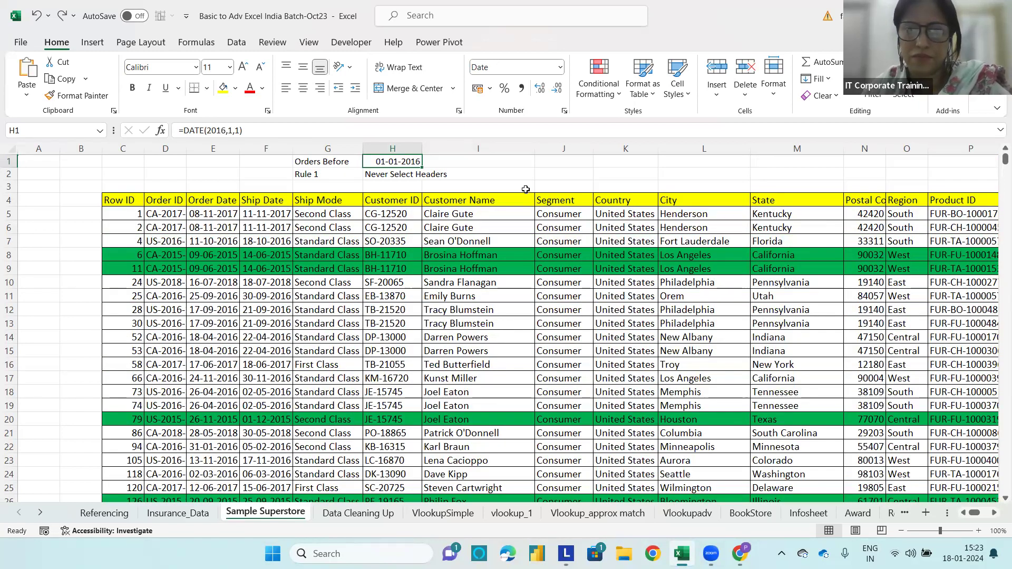
left_click(482, 167)
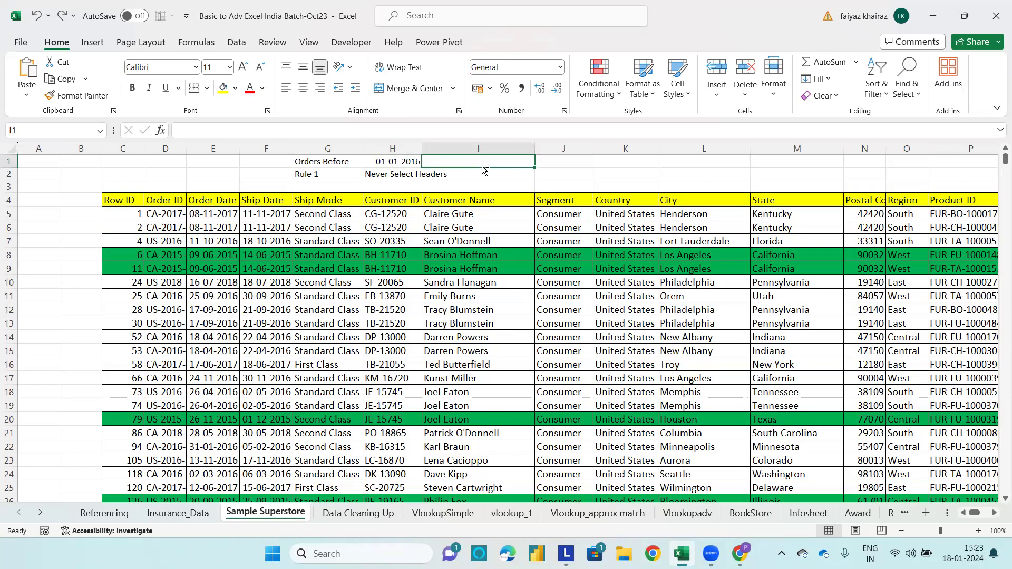
Undo the earlier edits, from the conditional formatting rule back to the entry of the H1 cutoff formula.
key("ctrl+z")
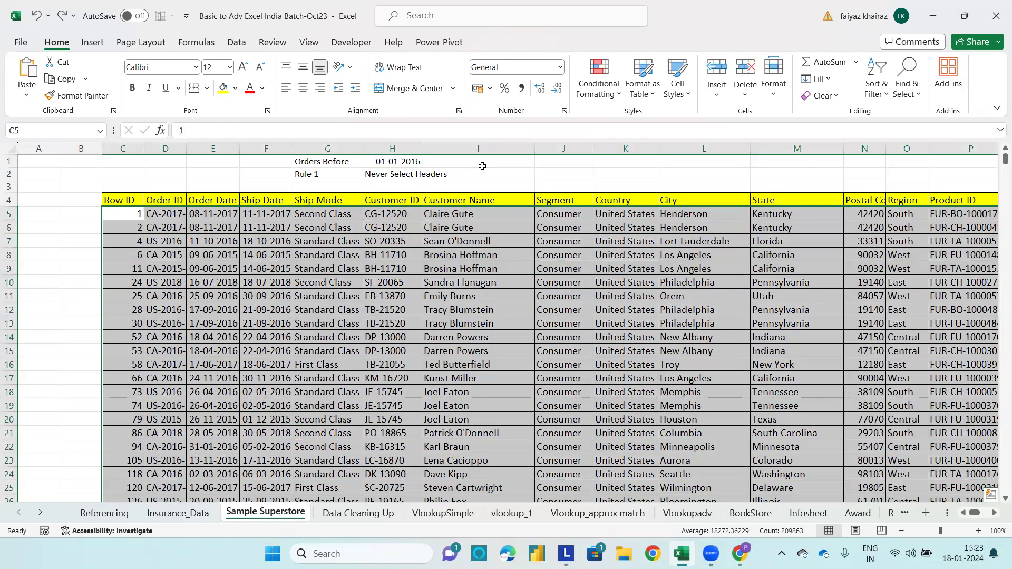
key("ctrl+z")
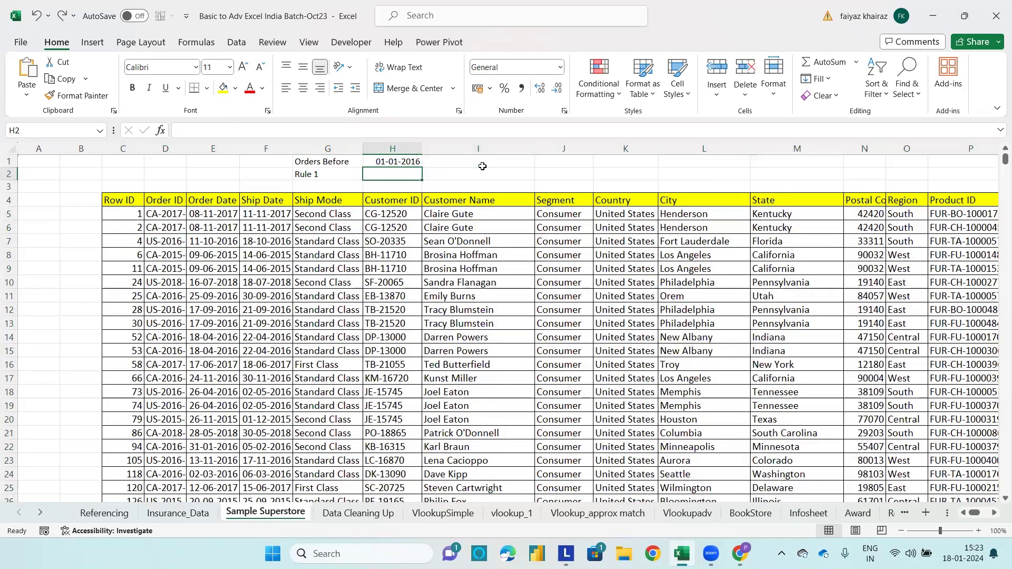
key("ctrl+z")
key("ctrl+z")
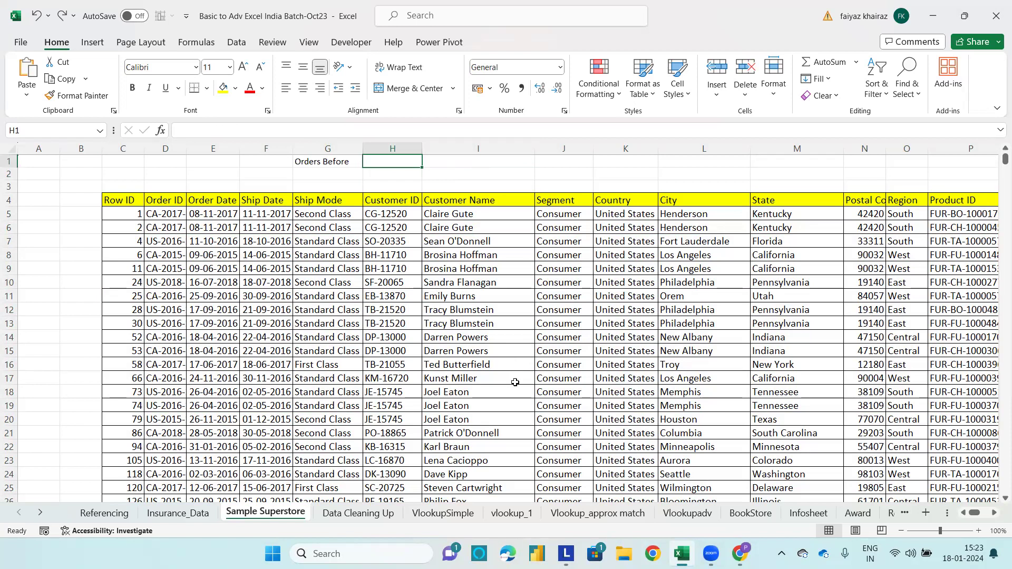
scroll(515, 382, "down", 5)
scroll(515, 382, "up", 5)
Redo the undone edits, from the =DATE(2016,1,1) entry in H1 through the green conditional formatting rule.
key("ctrl+y")
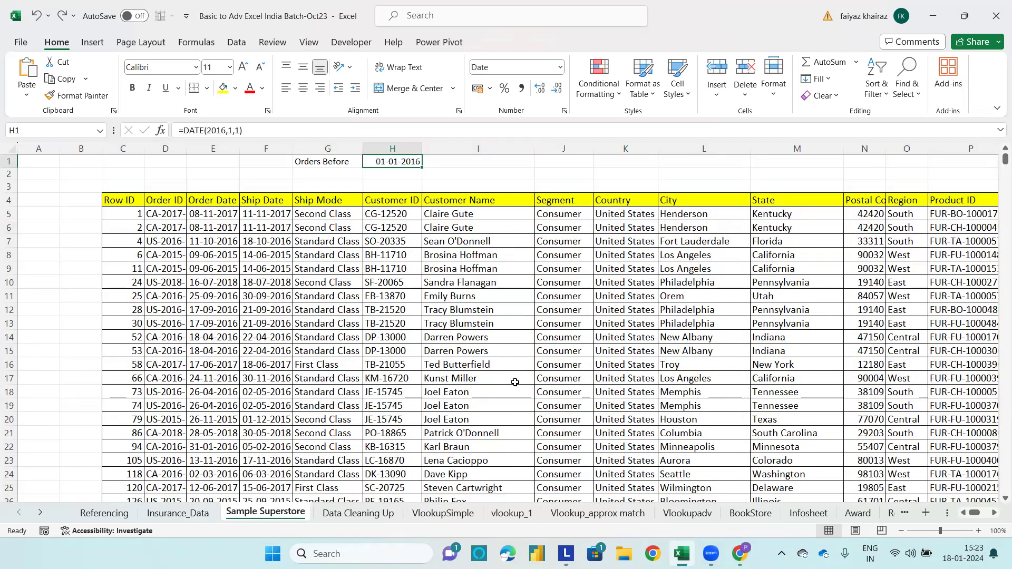
key("ctrl+y")
key("ctrl+y")
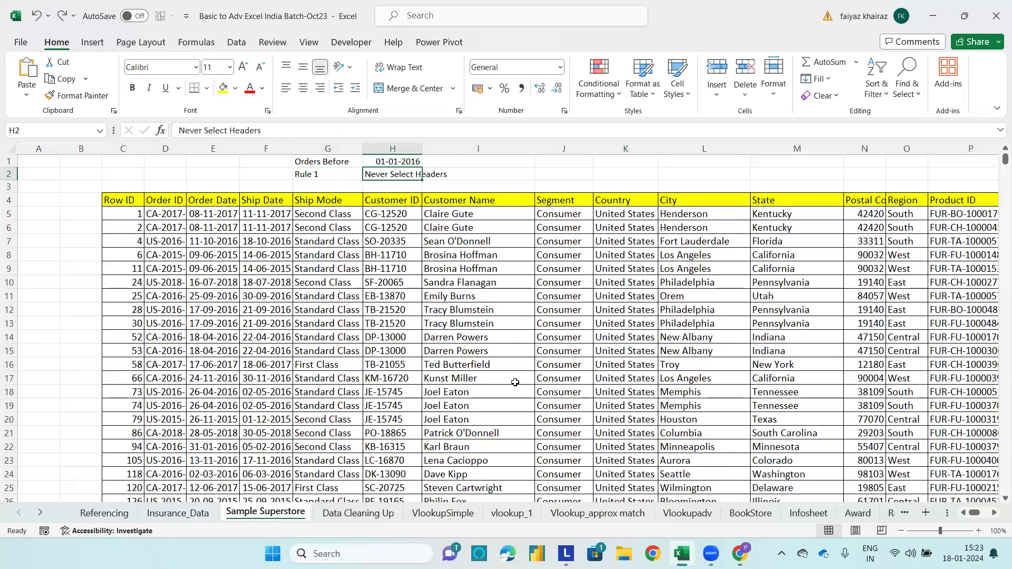
key("ctrl+y")
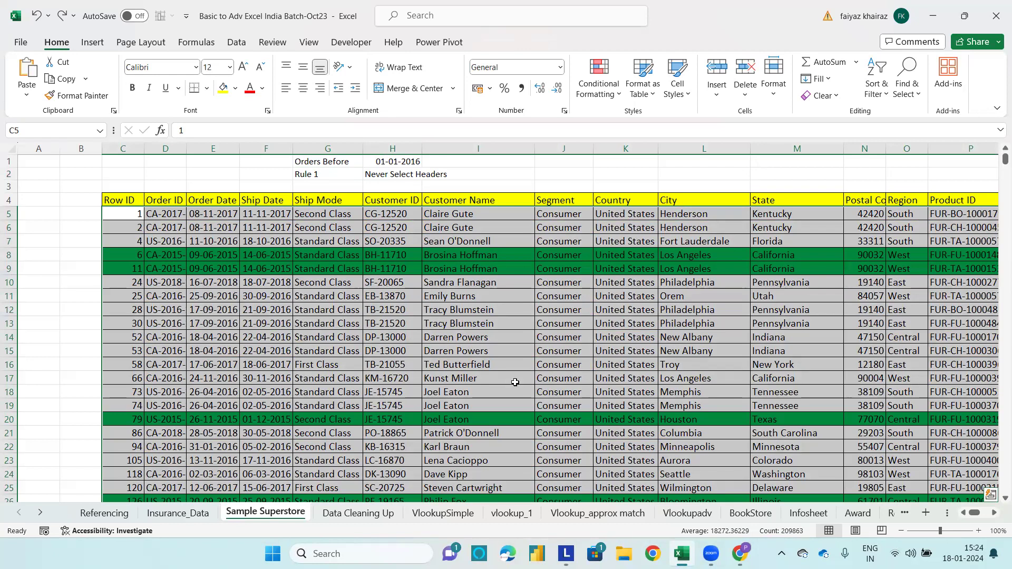
left_click(537, 185)
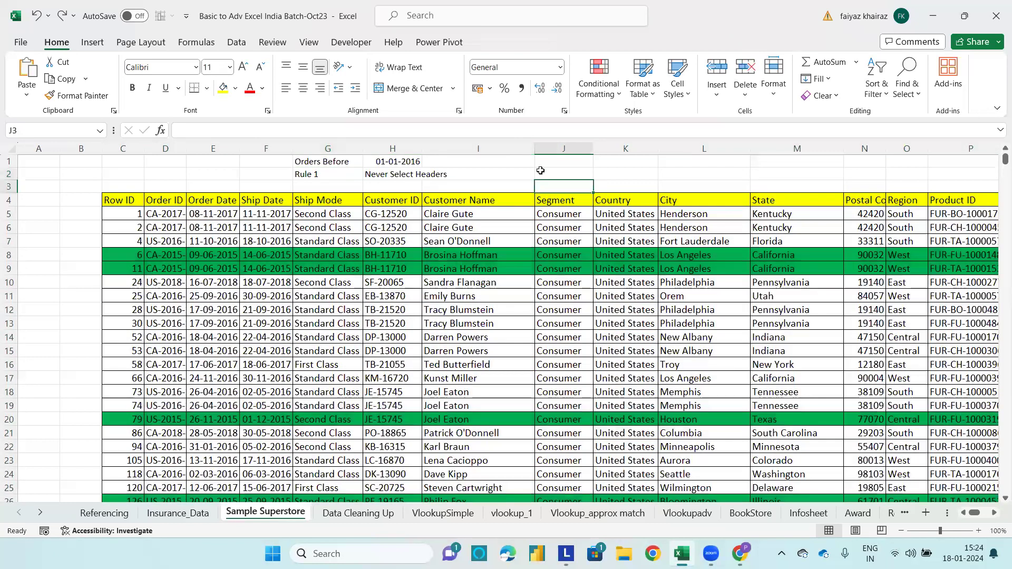
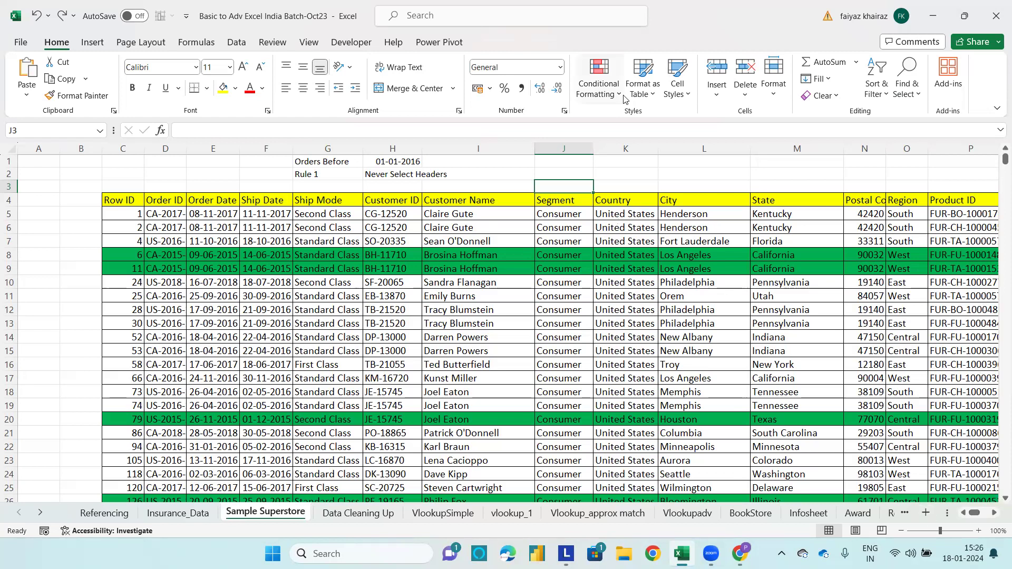
Clear the conditional formatting rules from the entire Sample Superstore sheet.
left_click(598, 79)
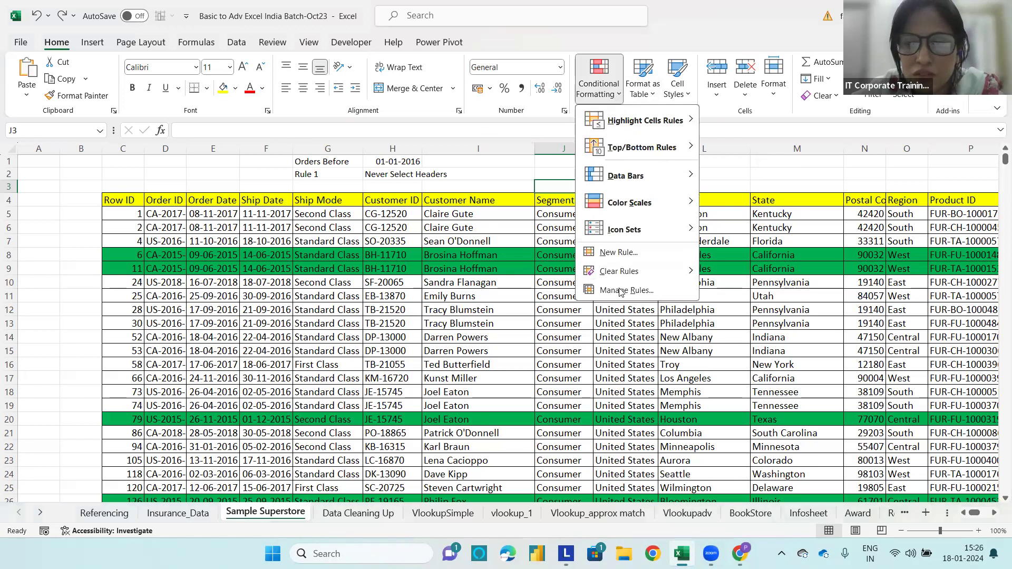
mouse_move(625, 273)
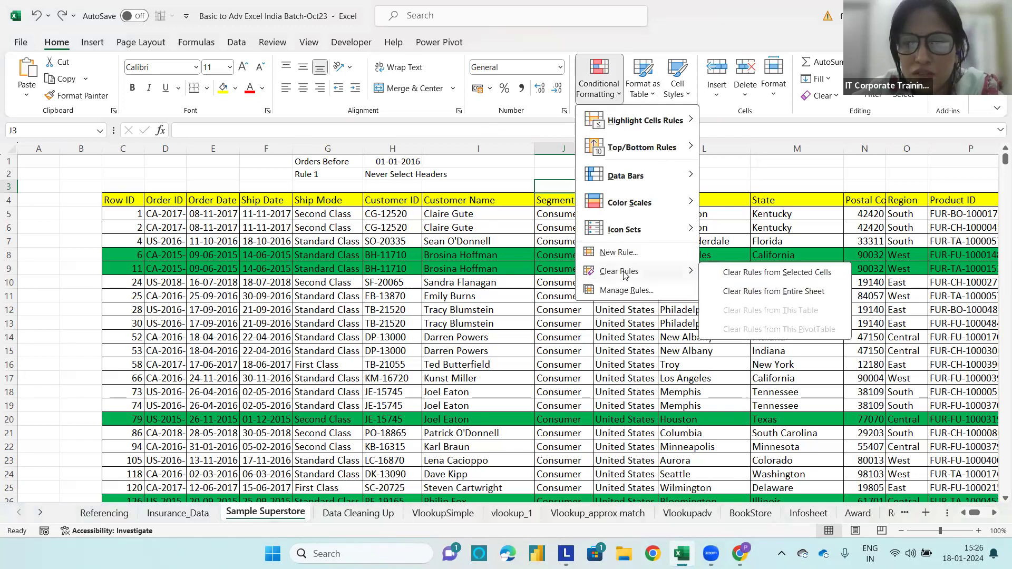
left_click(738, 292)
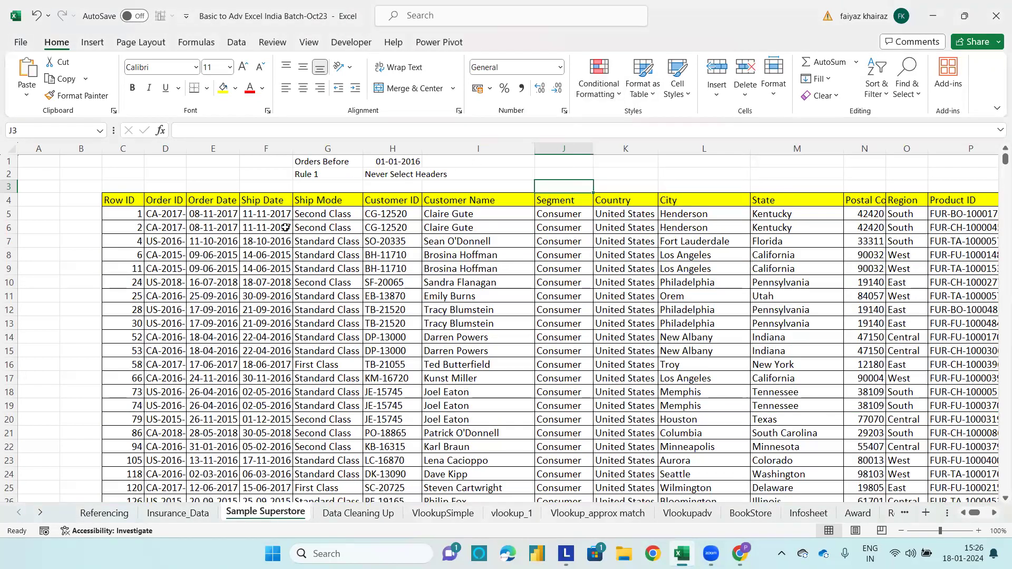
Select all order data from C5 without the headers and start a new conditional formatting rule that uses a formula.
left_click(130, 213)
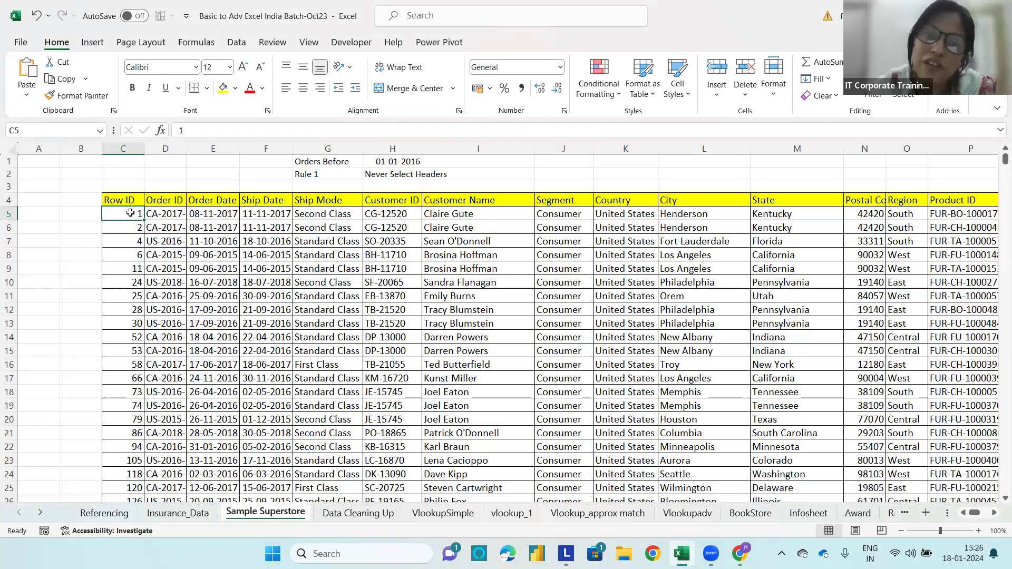
key("ctrl+shift+Right")
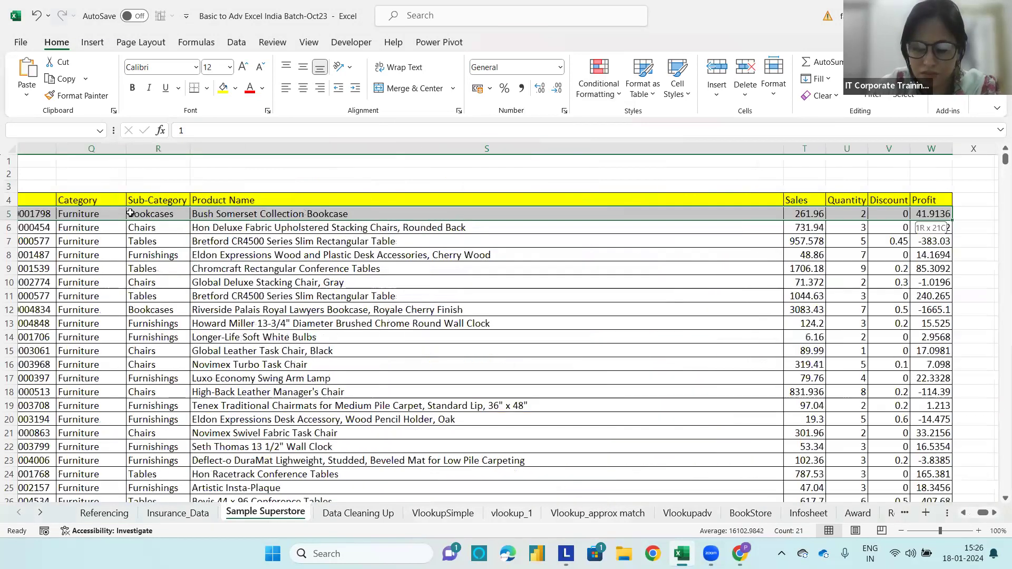
key("ctrl+shift+Down")
key("ctrl+BackSpace")
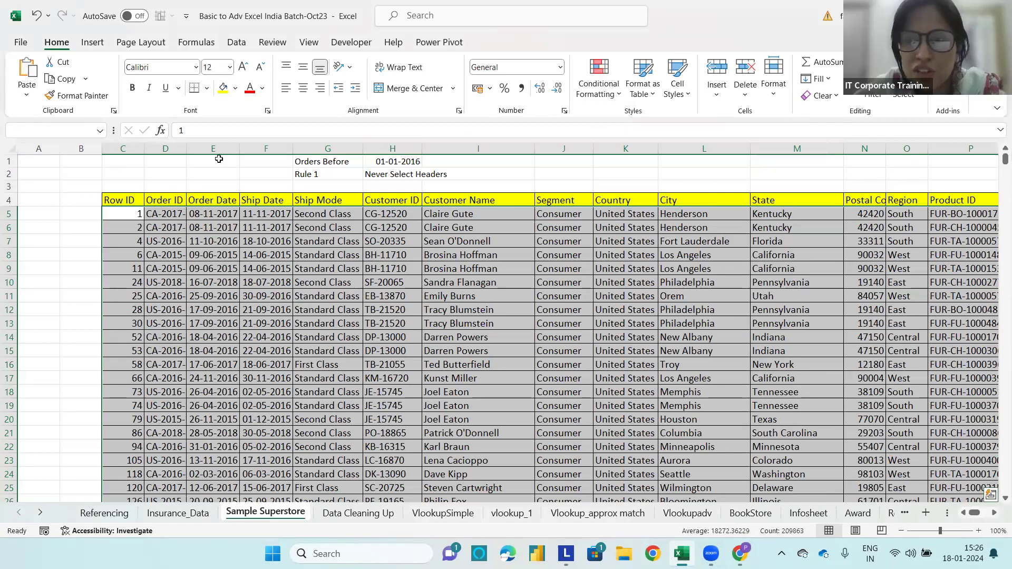
left_click(597, 88)
left_click(642, 255)
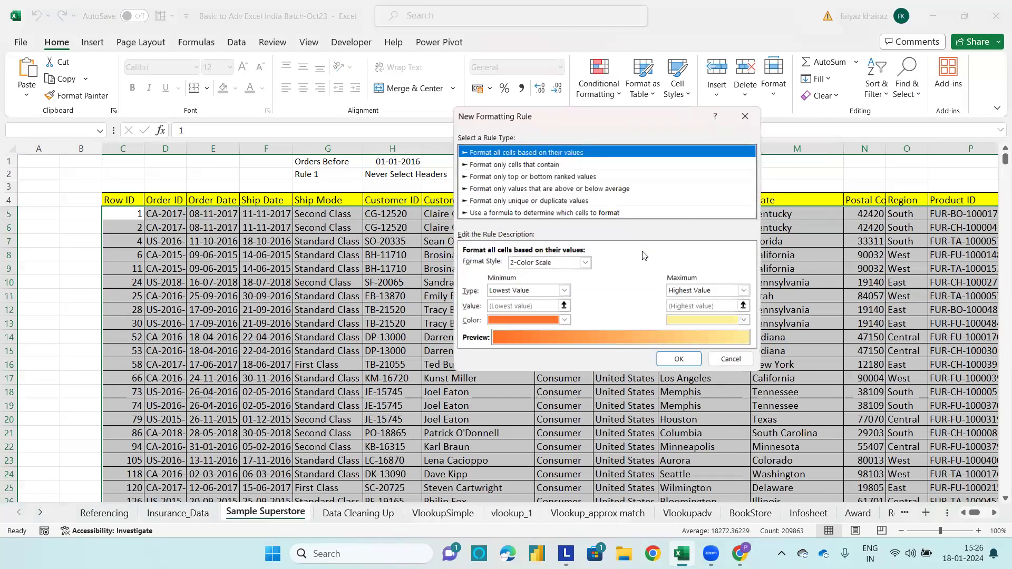
left_click(550, 214)
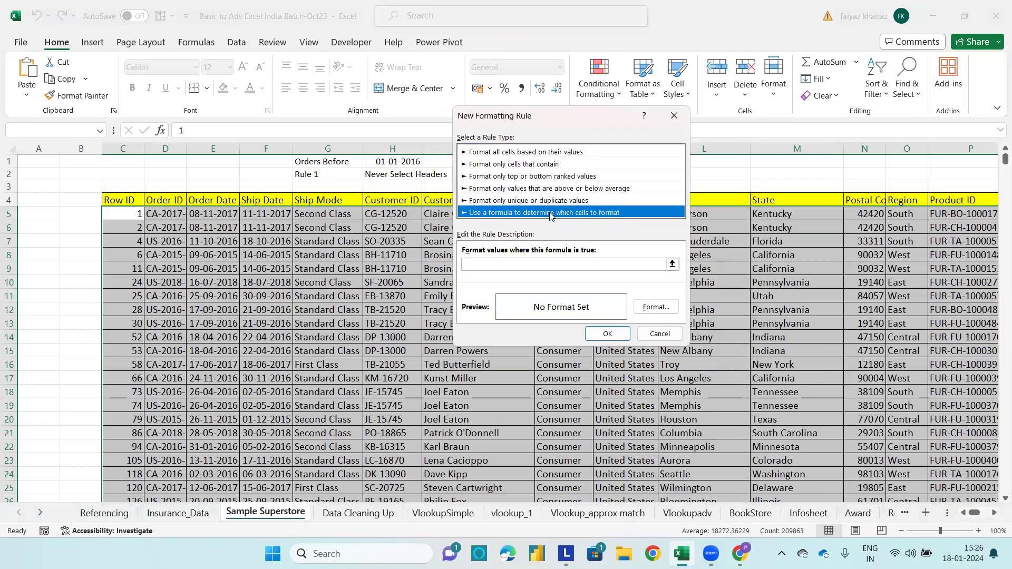
Enter the rule formula =$E5<$H$1, comparing each row's order date with the cutoff date.
left_click(543, 263)
type("=")
left_click(226, 213)
type("<")
left_click(378, 163)
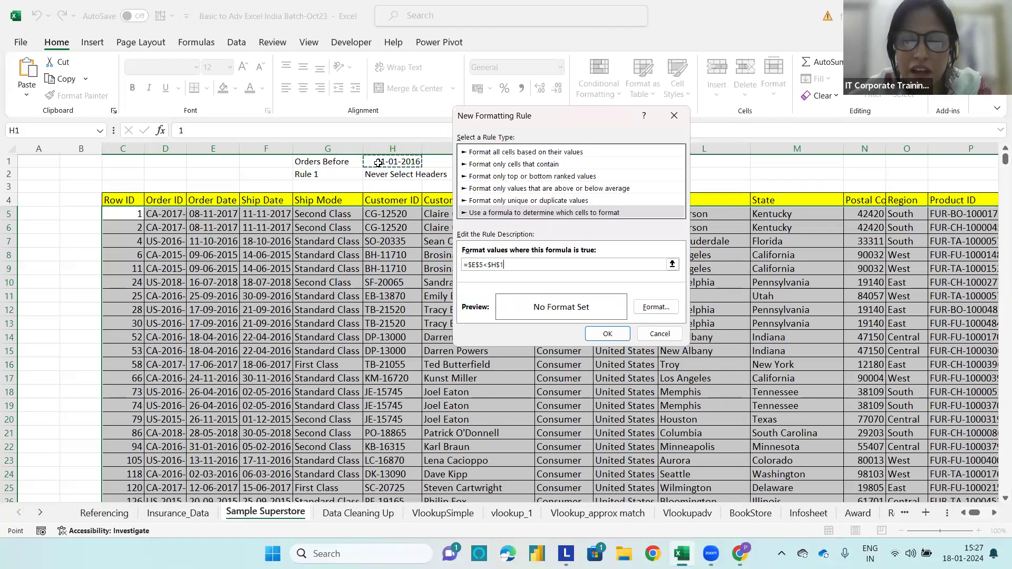
left_click(478, 264)
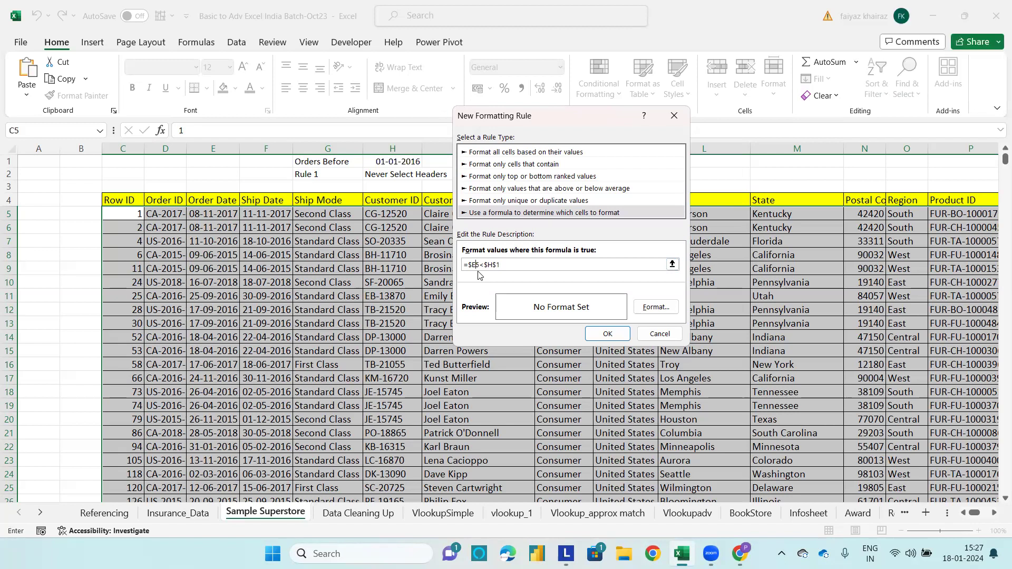
Give the formula rule a light blue fill and apply it to the selected order data.
left_click(656, 307)
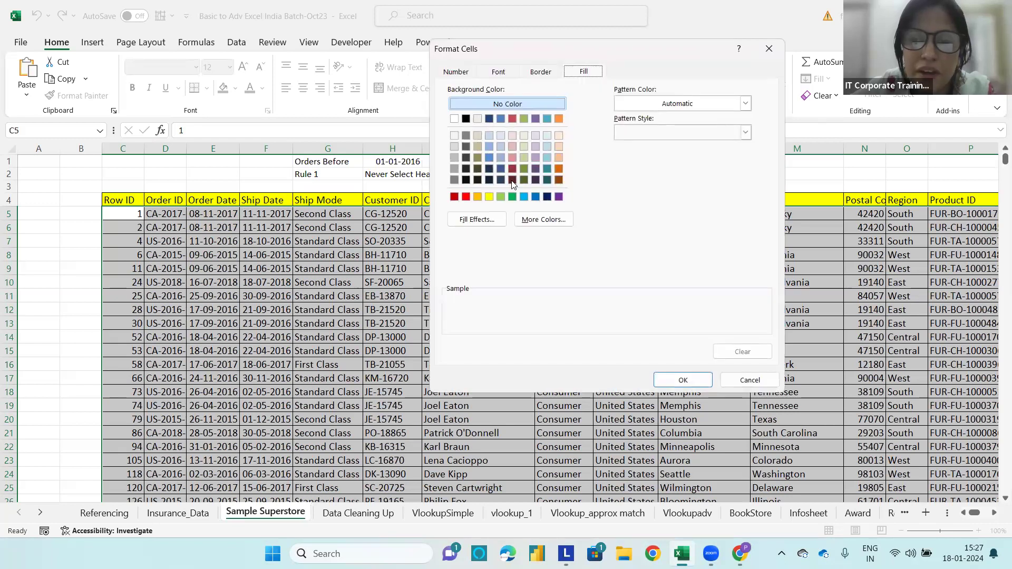
left_click(523, 196)
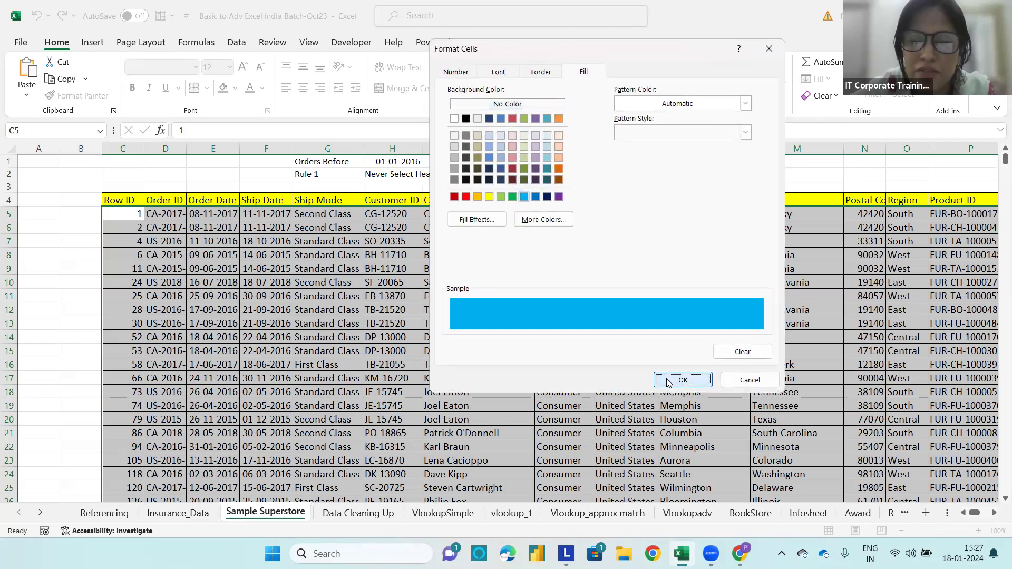
left_click(683, 380)
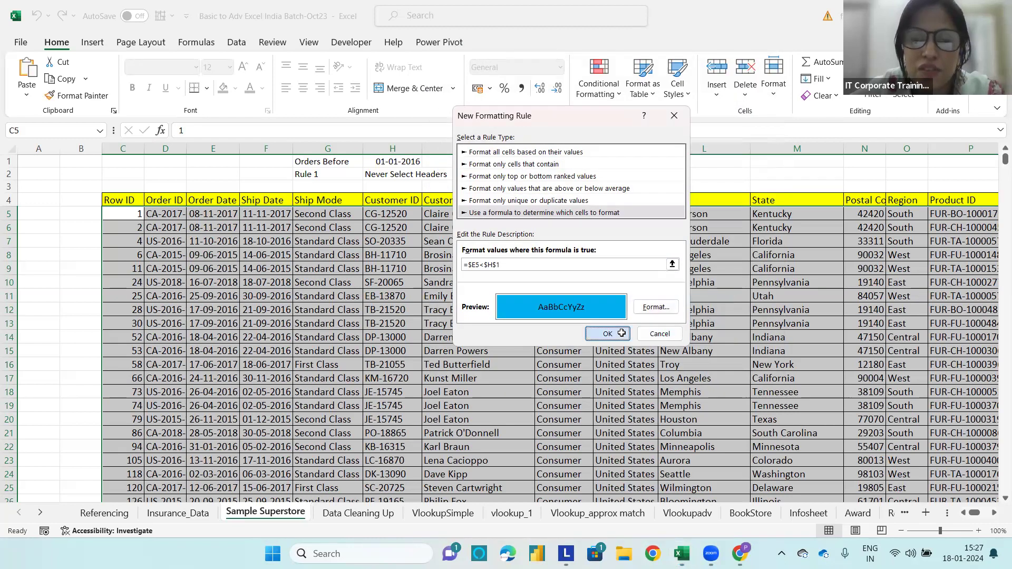
left_click(621, 334)
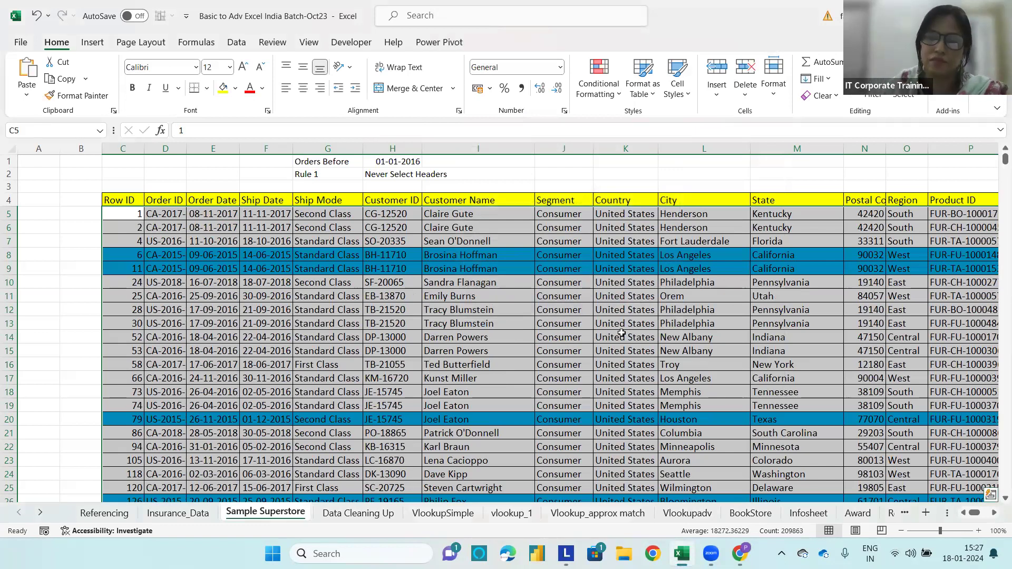
left_click(736, 178)
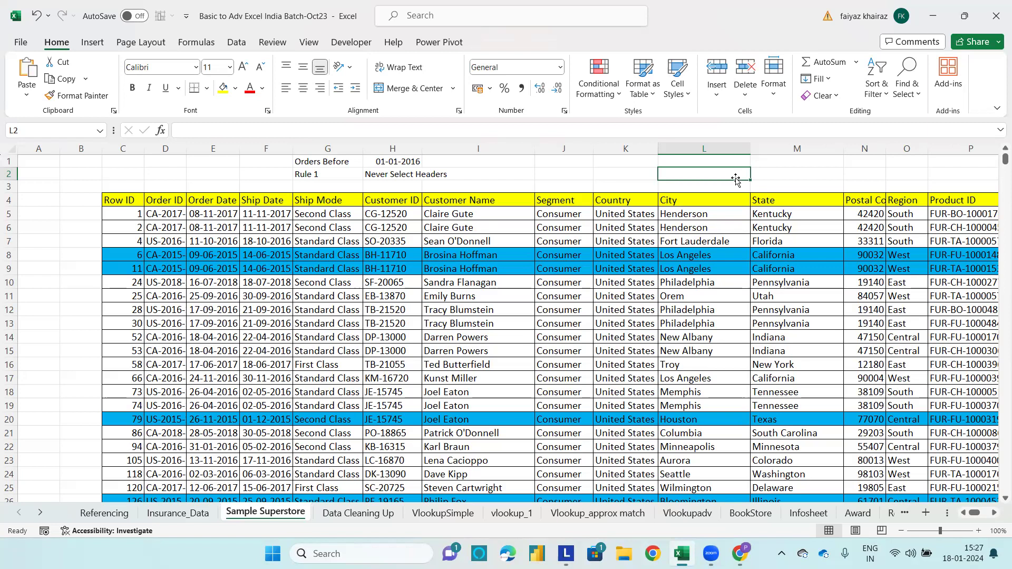
Clear the conditional formatting rules from the entire Sample Superstore sheet again.
left_click_drag(736, 179, 799, 189)
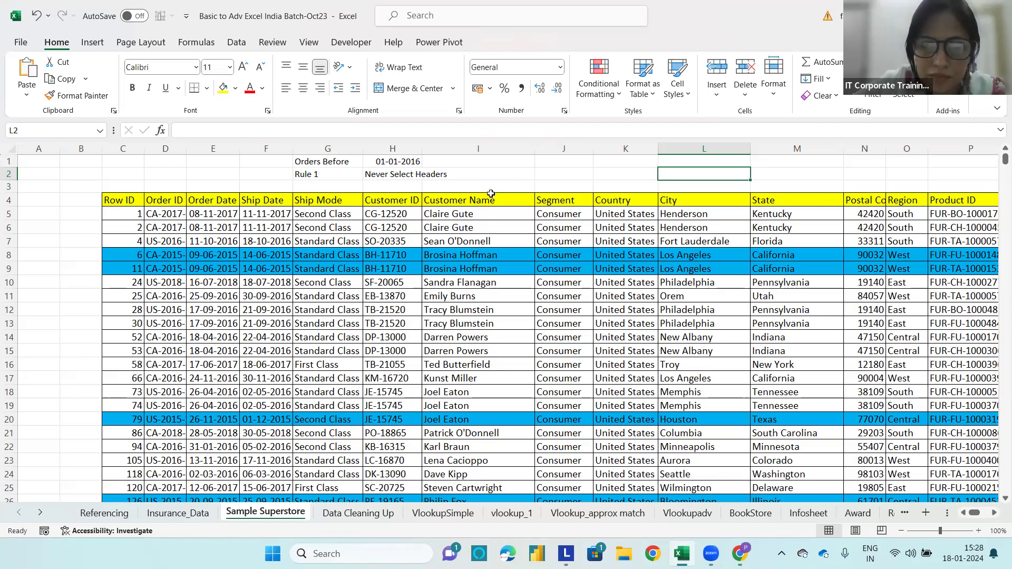
key("Left")
key("Left")
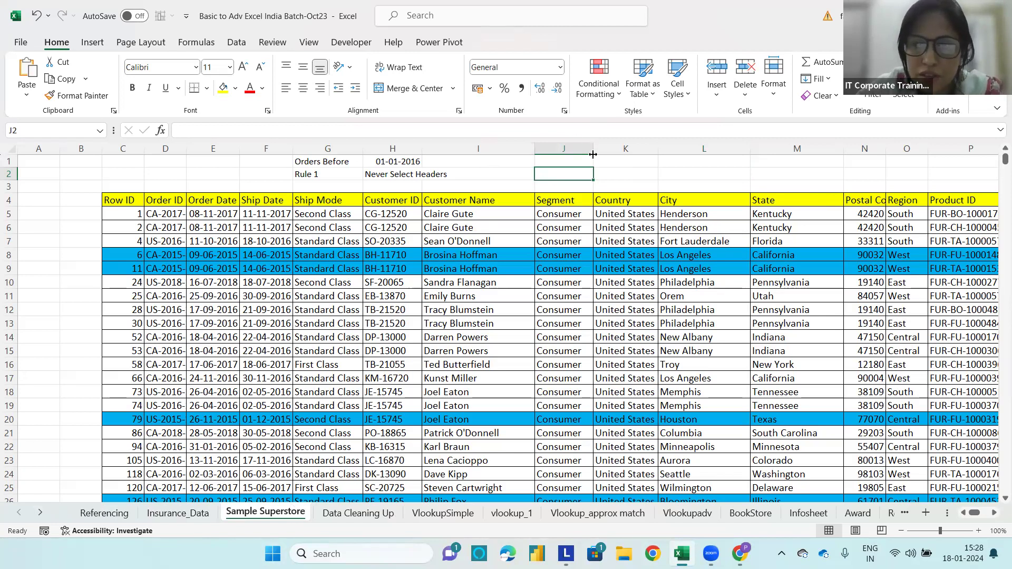
left_click(598, 79)
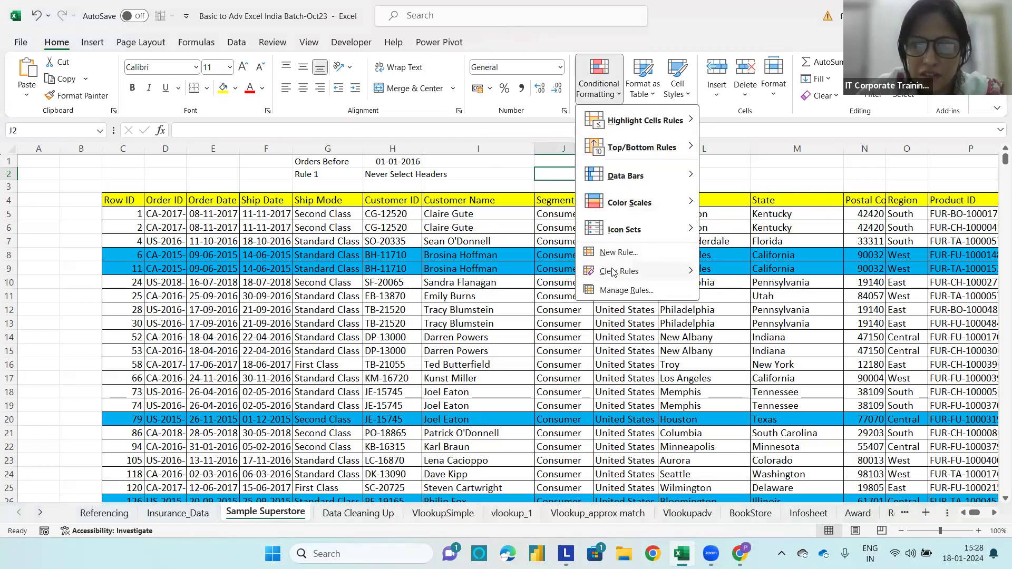
mouse_move(613, 271)
left_click(755, 289)
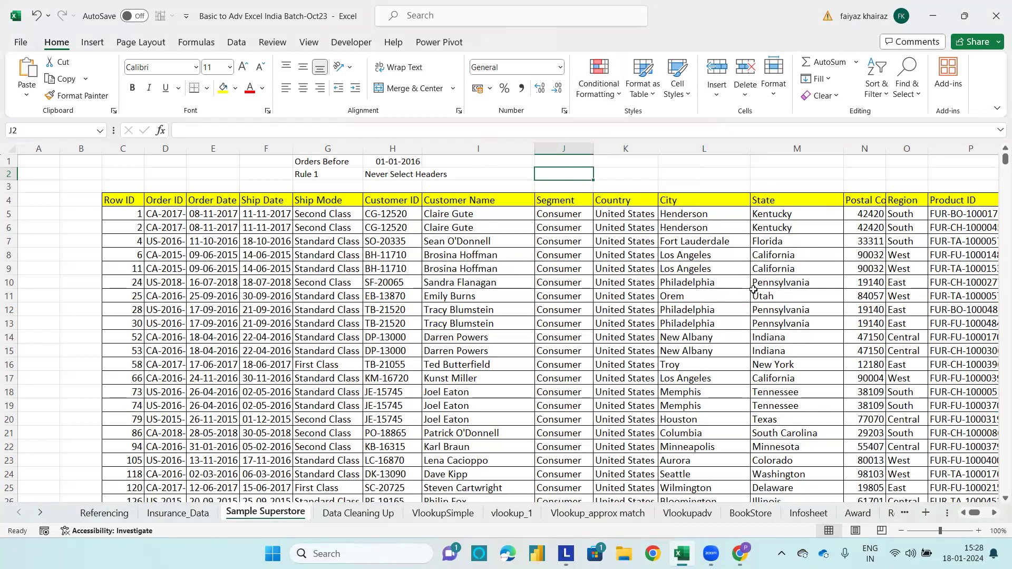
left_click(614, 182)
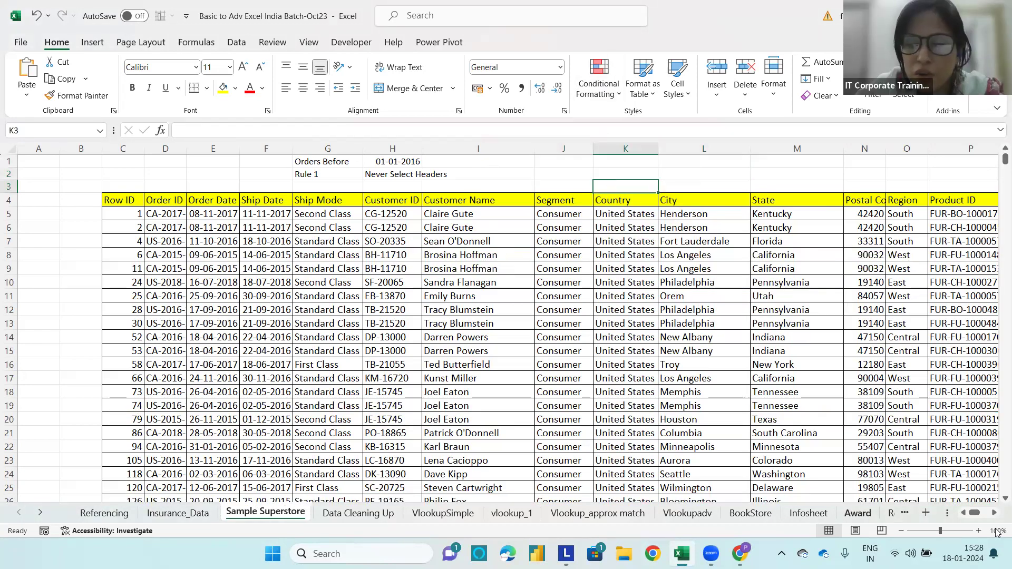
Enter COUNTIF in Y4 and SUMIF in Y5 beside the order table, and replace the Y4 entry with AVERAGE IF.
left_click_drag(980, 516, 989, 516)
left_click(961, 201)
type("COUNTIF")
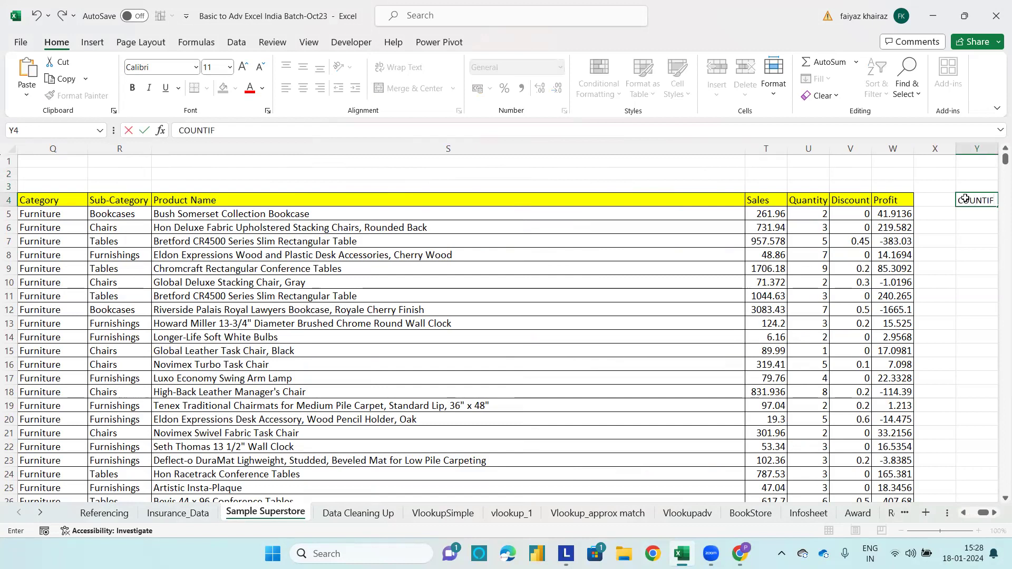
key("Return")
type("SUMIF")
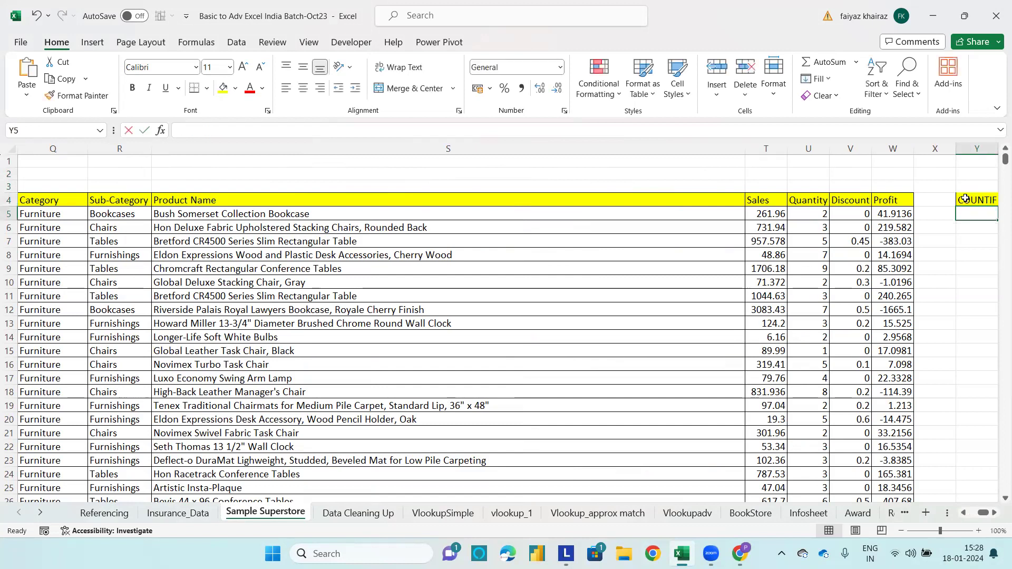
left_click(966, 199)
type("AVERAGE IF")
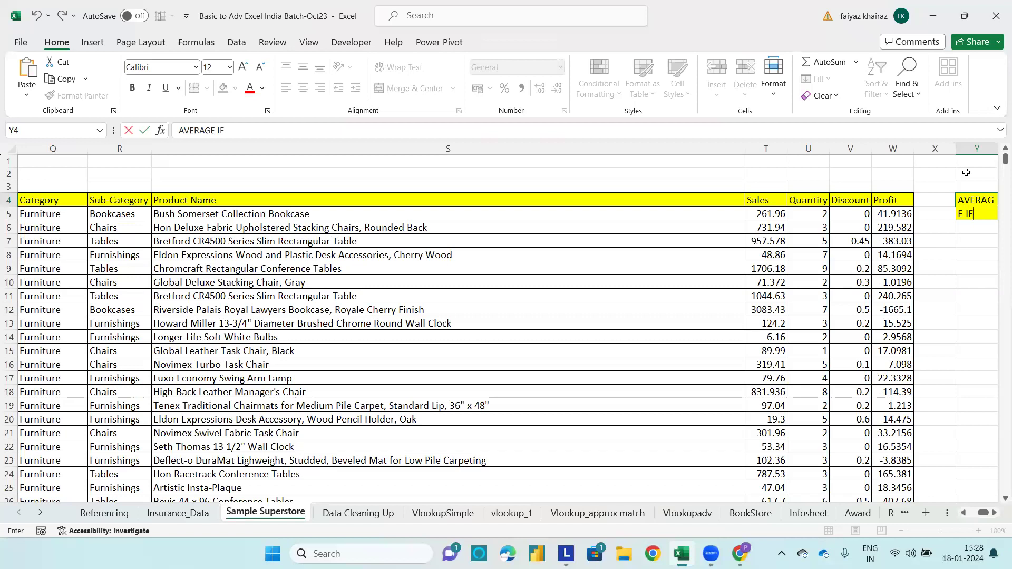
left_click(948, 325)
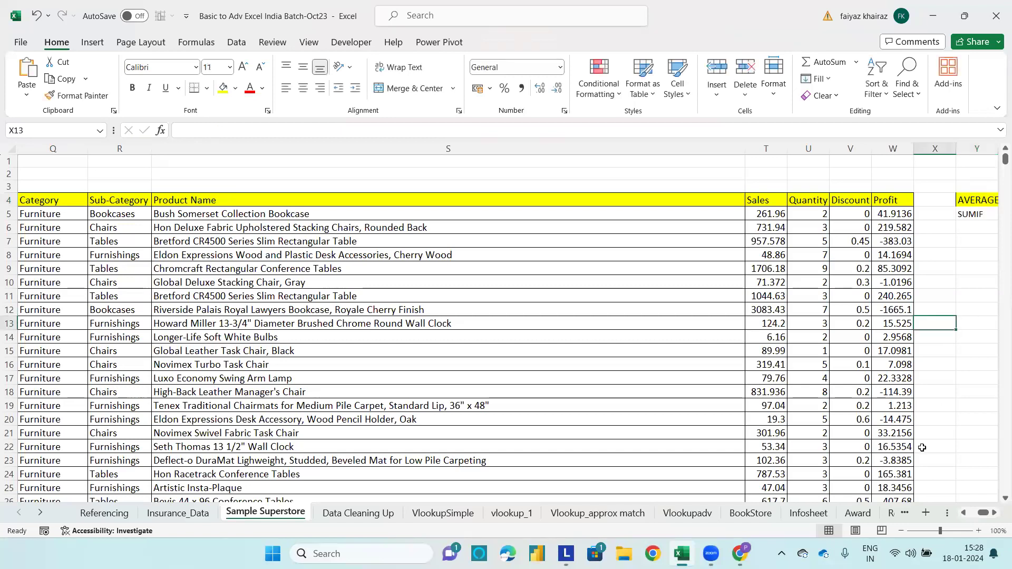
left_click(995, 512)
left_click(994, 512)
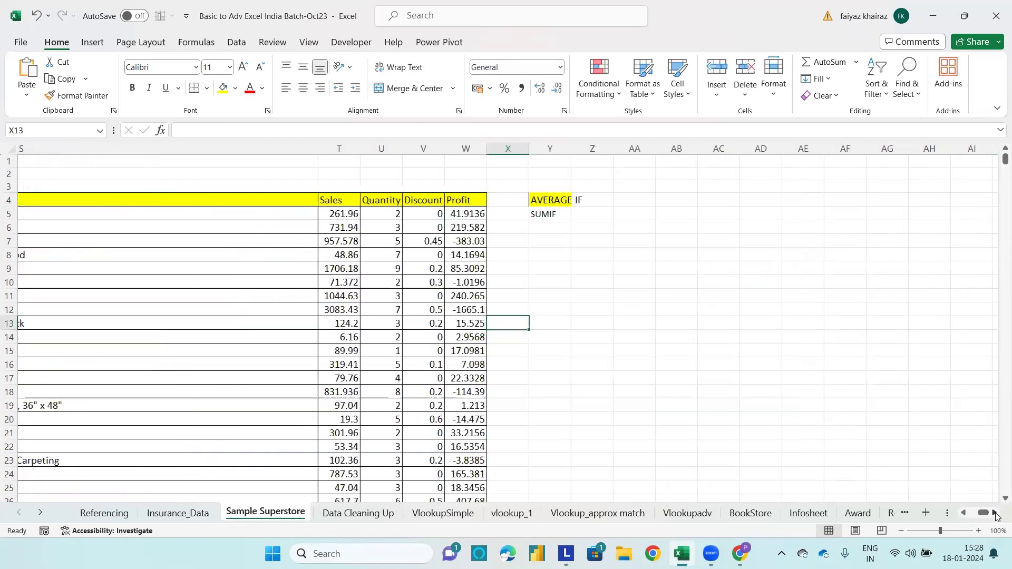
left_click(963, 513)
left_click(963, 513)
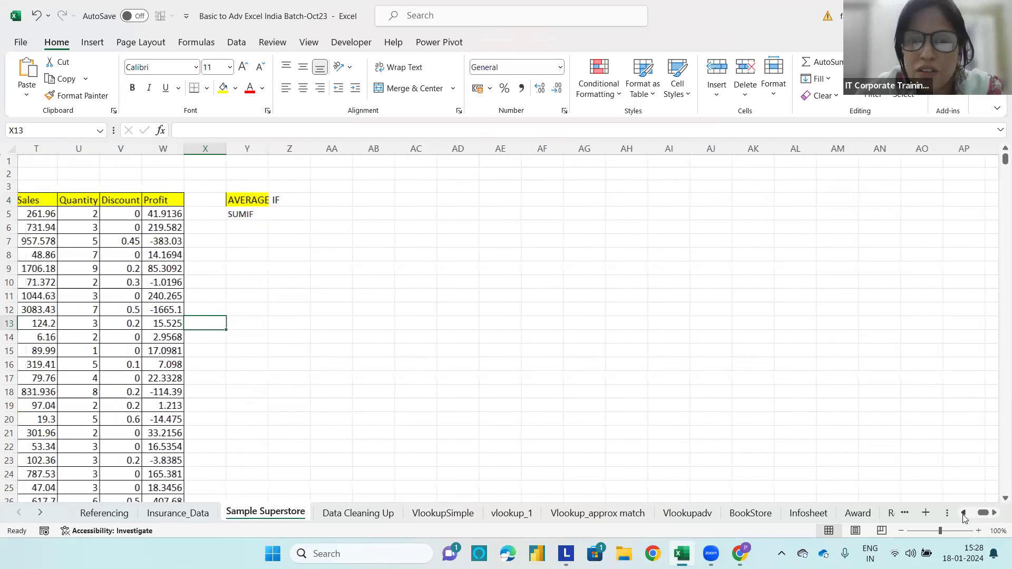
left_click(964, 512)
left_click(963, 513)
left_click(963, 513)
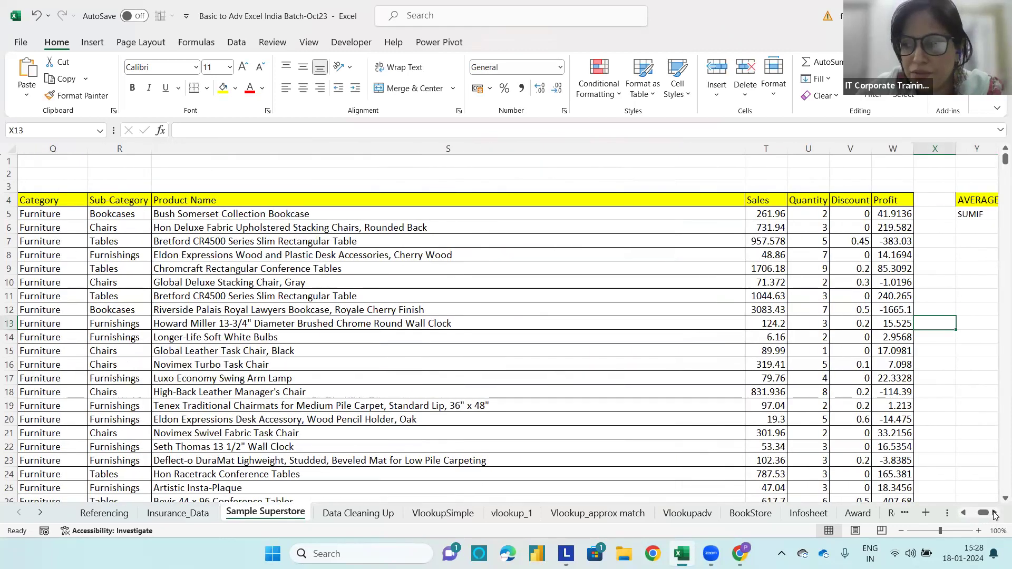
left_click(994, 512)
left_click(994, 513)
left_click(994, 513)
left_click(251, 186)
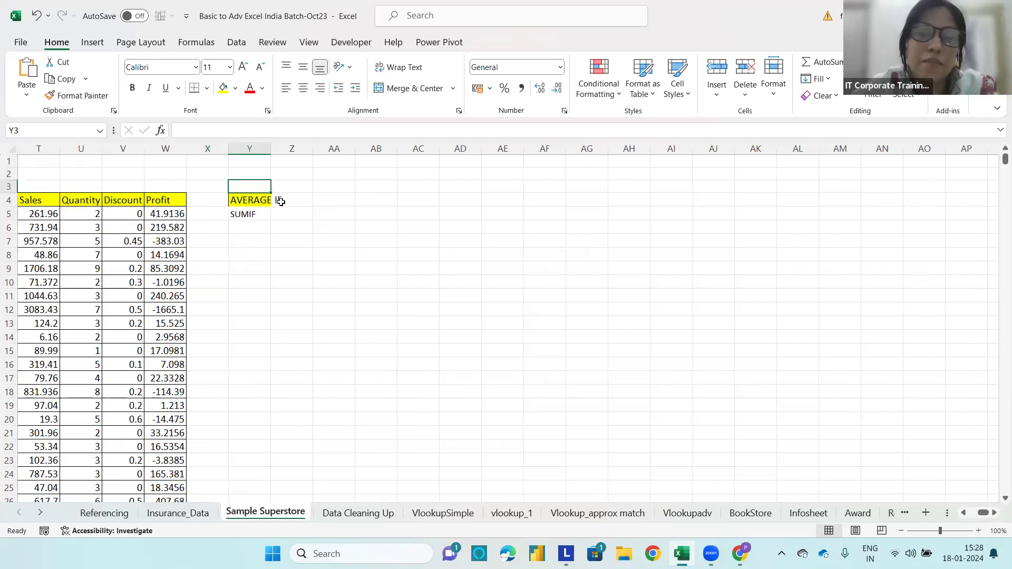
left_click(334, 200)
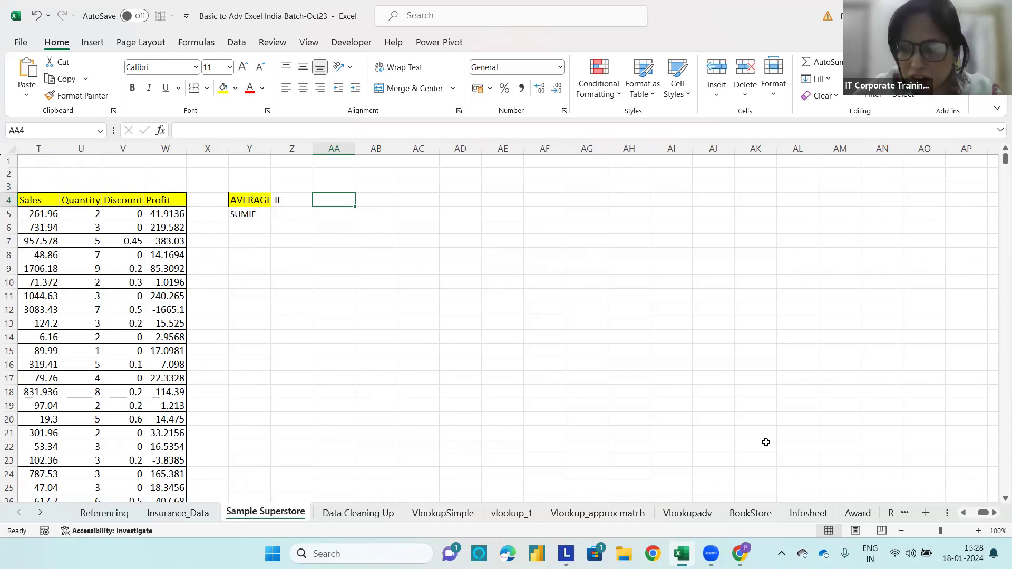
Enter Standard Class in cell K1 above the order table.
left_click_drag(983, 516, 969, 514)
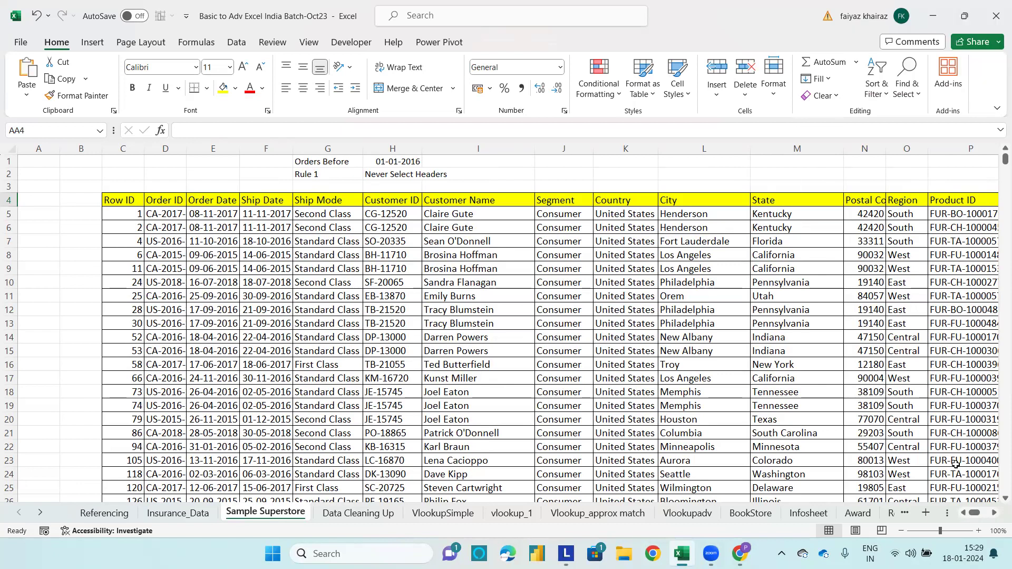
left_click(612, 161)
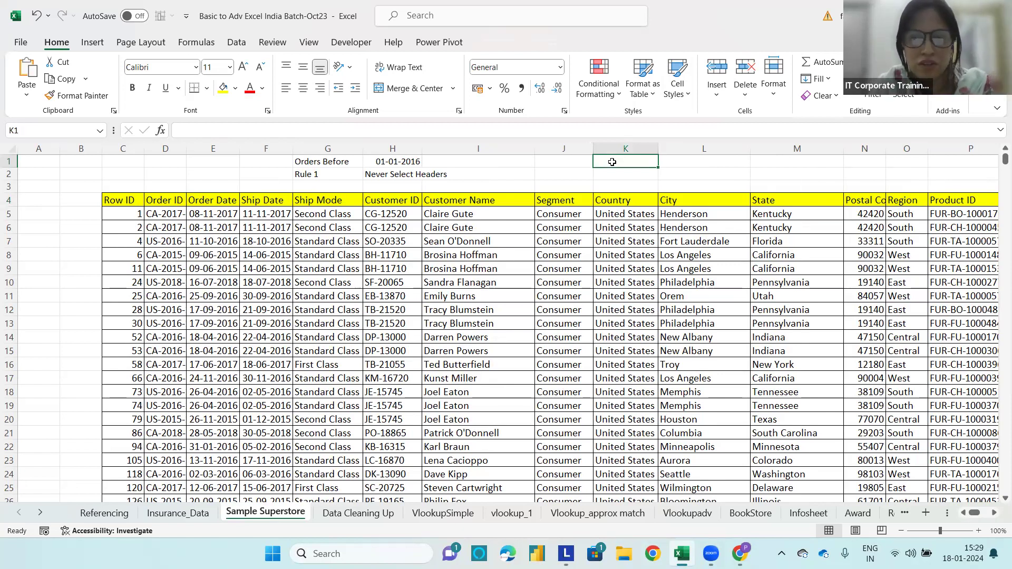
type("Standar")
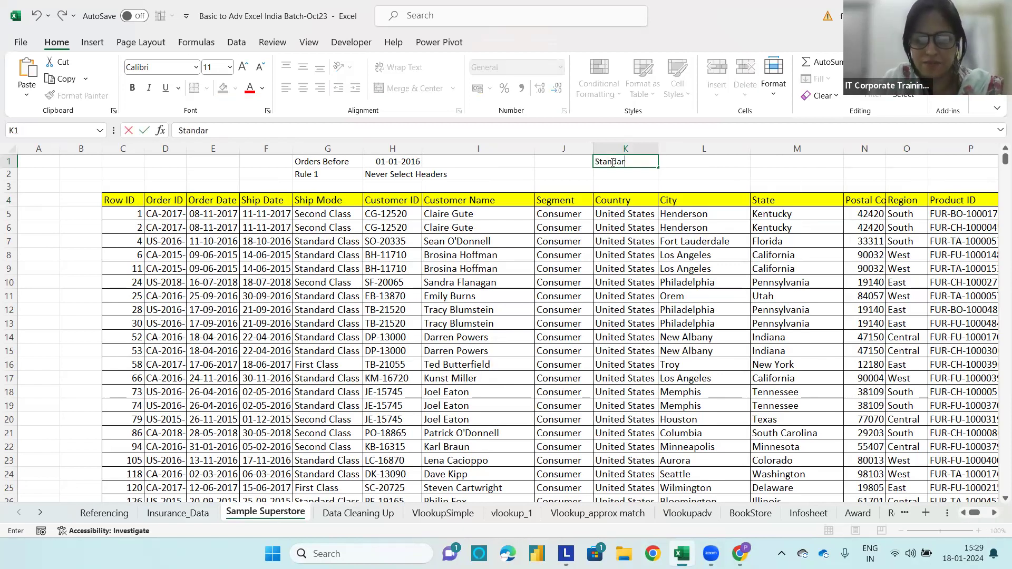
type("d Class")
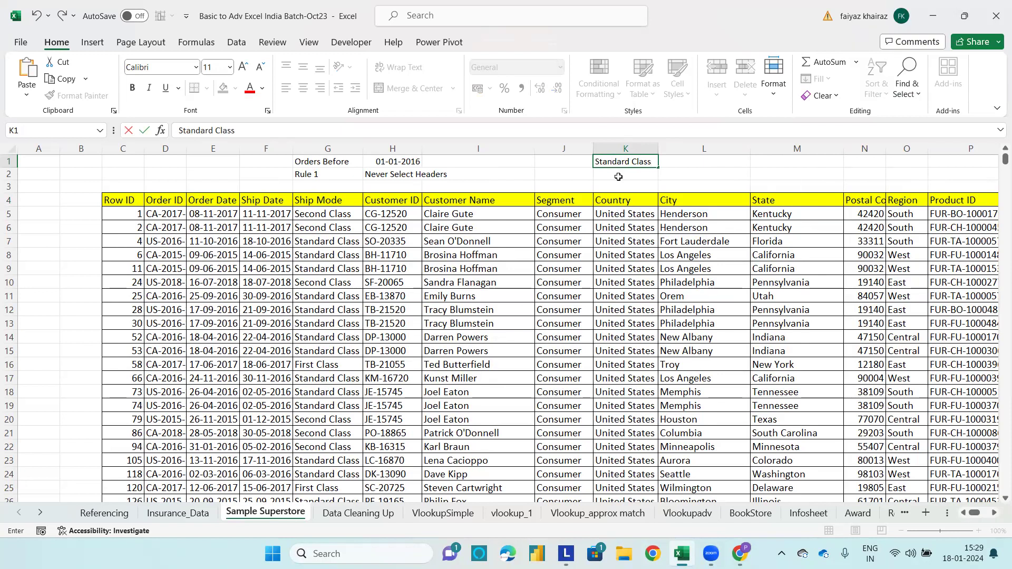
left_click(618, 176)
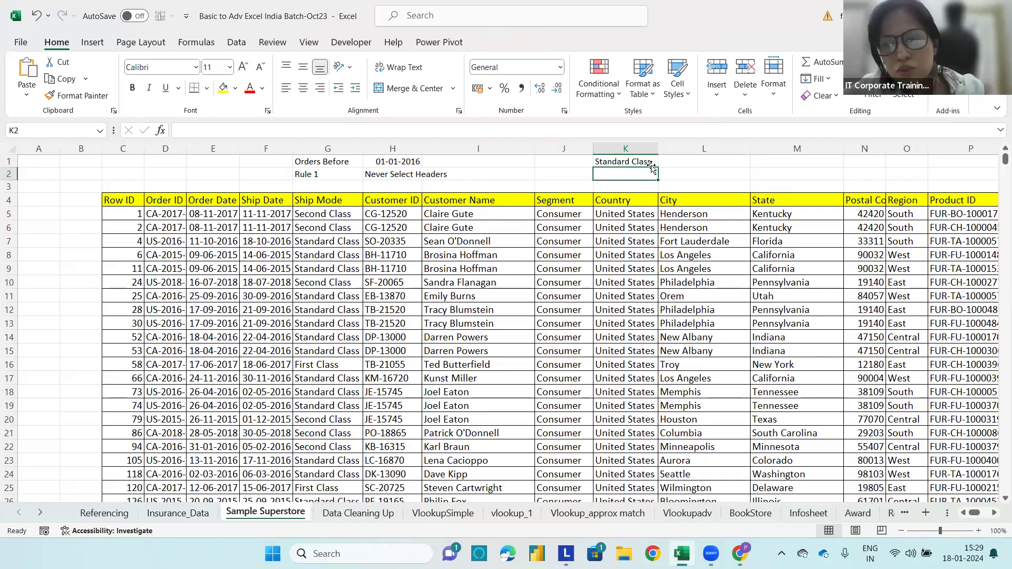
left_click(726, 176)
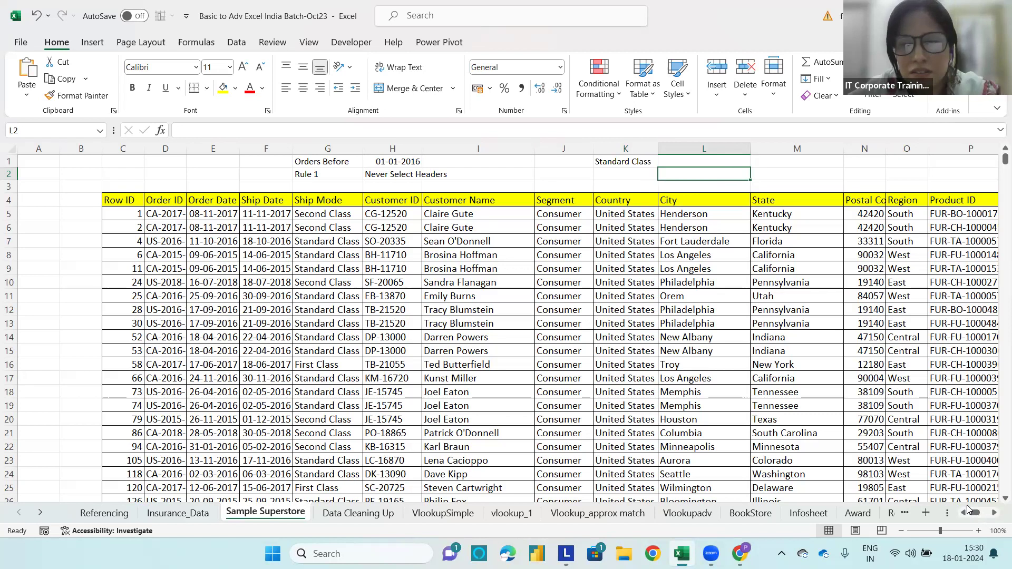
Begin a question in AA2 beside the order table with the text "How many o".
left_click_drag(974, 512, 995, 512)
left_click(994, 513)
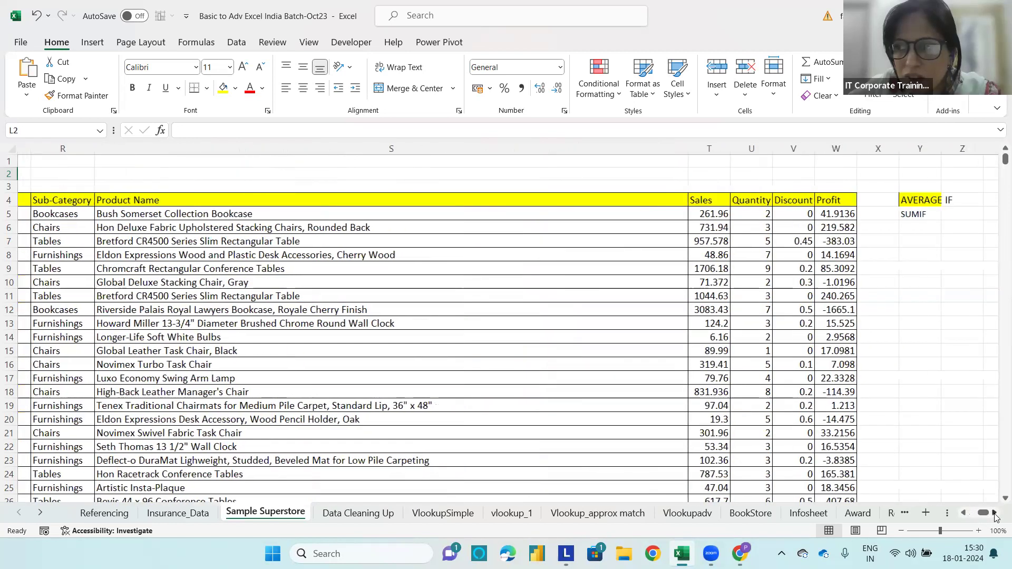
scroll(993, 513, "right", 3)
left_click(262, 242)
left_click(291, 177)
type("How are")
key("BackSpace")
key("BackSpace")
key("BackSpace")
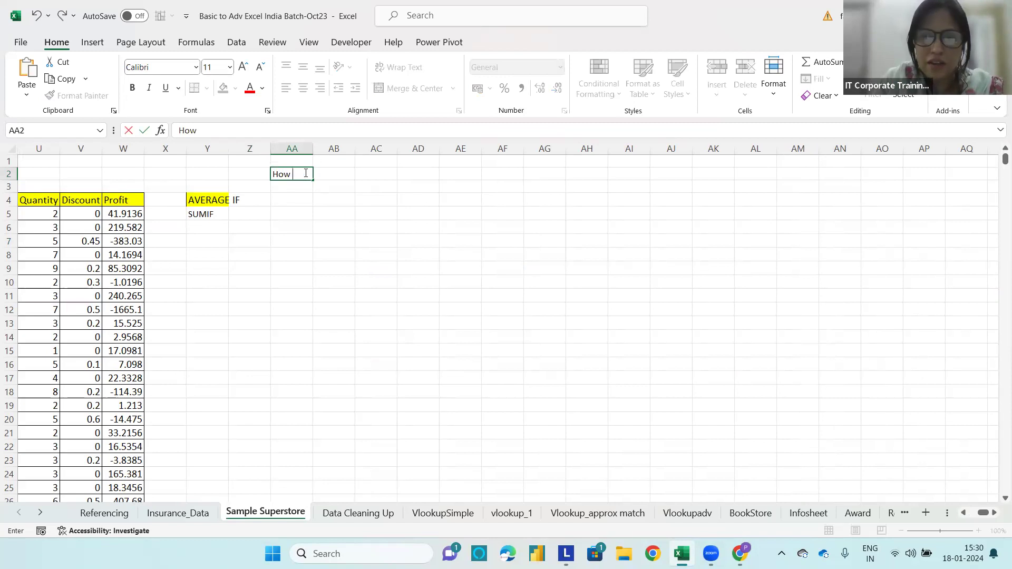
type("many o")
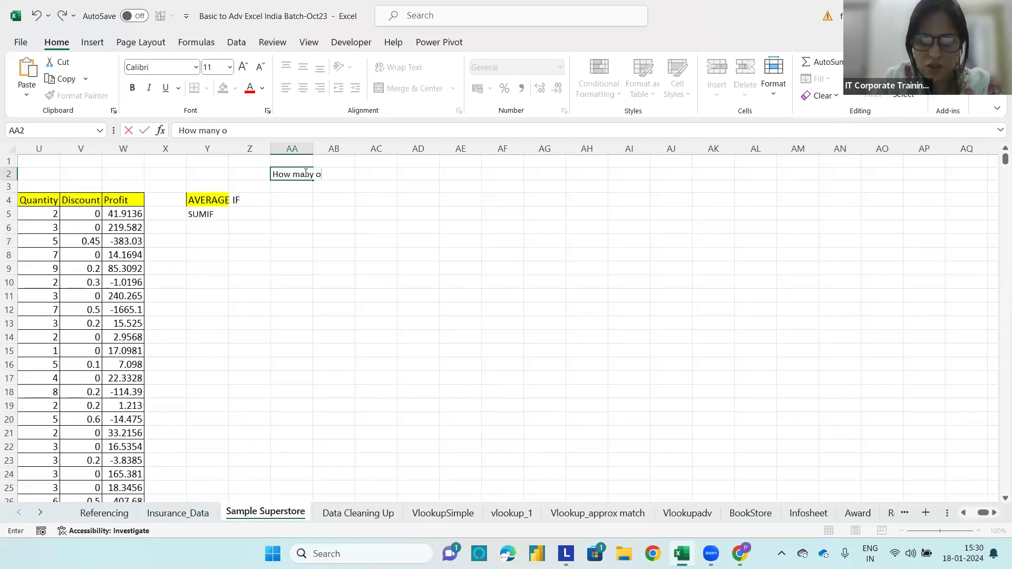
Complete the question in cell AA2 as "How many orders are using ship mode Standard Class".
type("rders are using ship mode Standard Class")
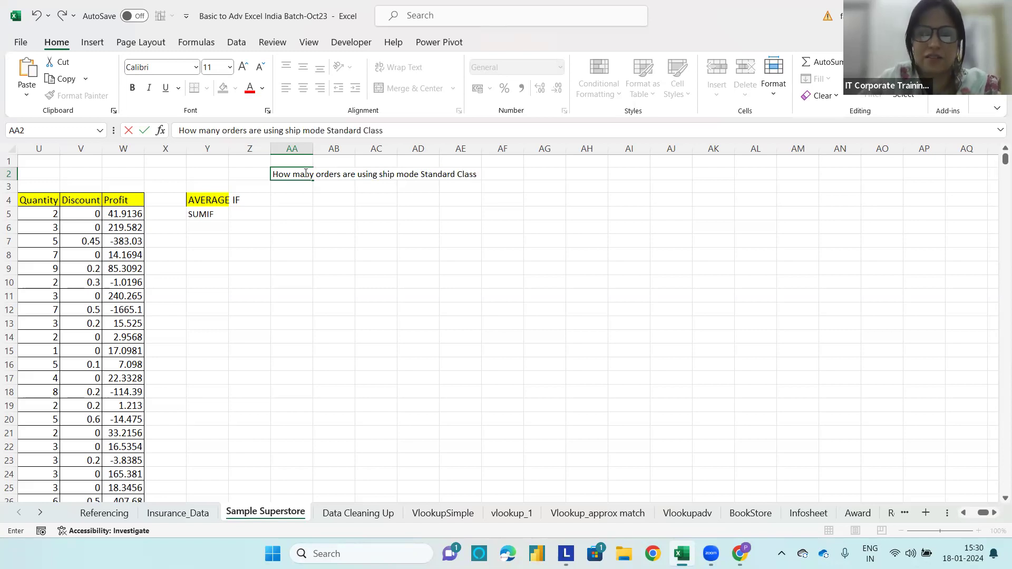
left_click(333, 188)
Clear all contents and formatting from the old AVERAGE IF and SUMIF notes in Y3:Z5.
left_click(193, 187)
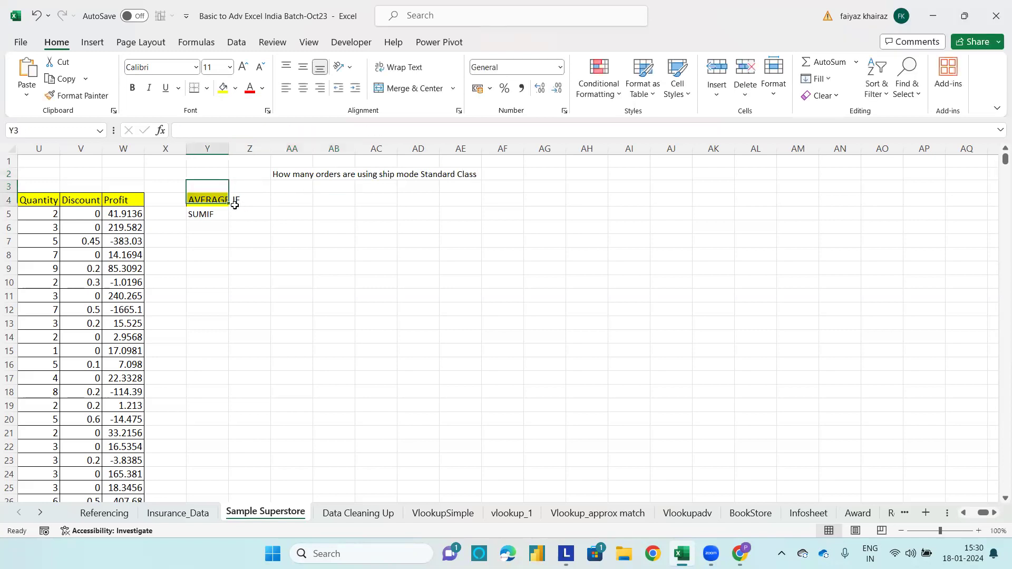
left_click_drag(234, 205, 239, 210)
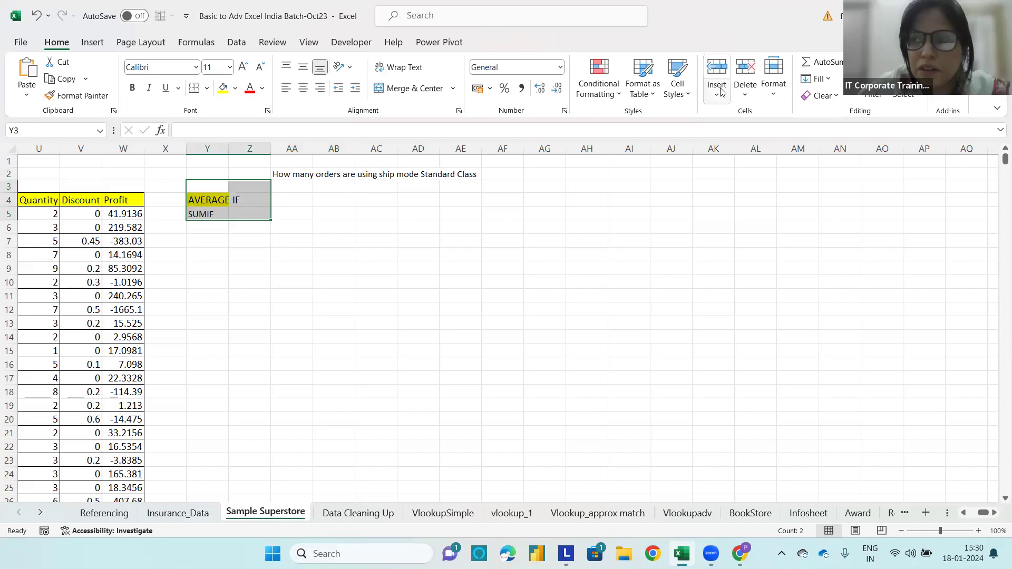
left_click(820, 95)
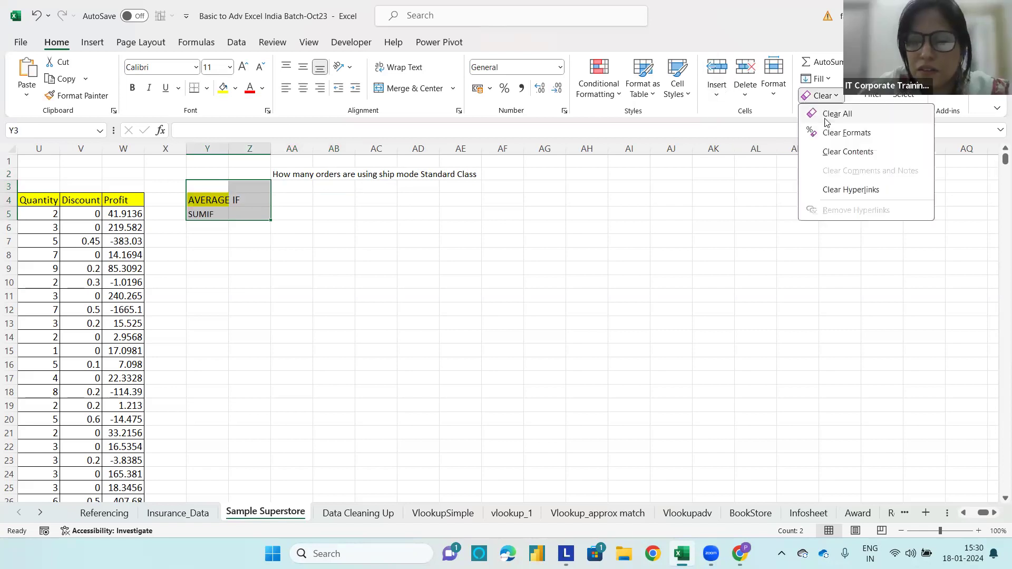
left_click(828, 112)
Give the question in AA2:AE2 a light blue fill and bold text, and widen column AE slightly to fit it.
left_click(422, 298)
left_click(289, 172)
left_click_drag(290, 173, 465, 174)
left_click(235, 88)
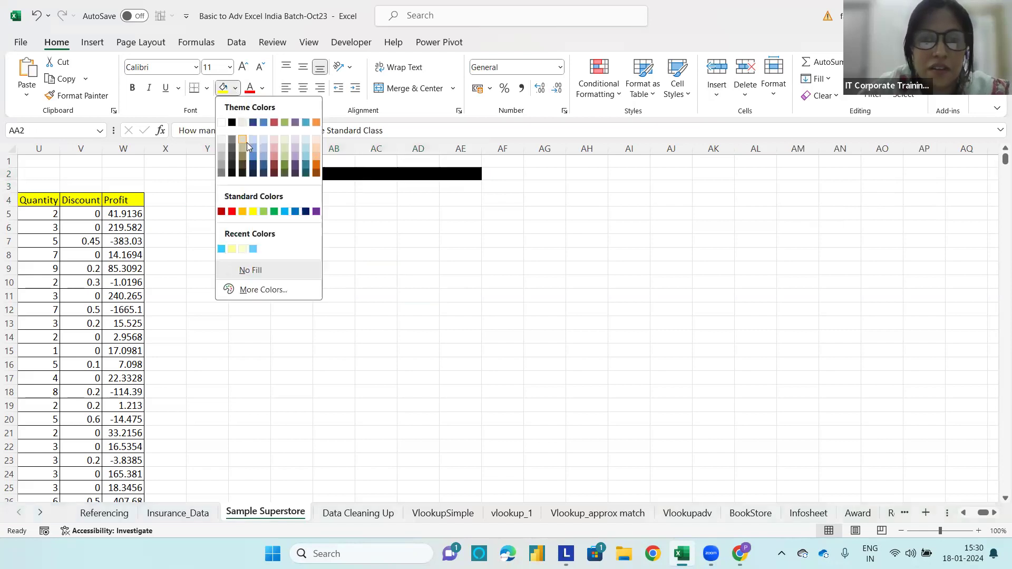
left_click(265, 148)
left_click(132, 88)
left_click(330, 224)
left_click_drag(481, 149, 492, 148)
left_click(488, 238)
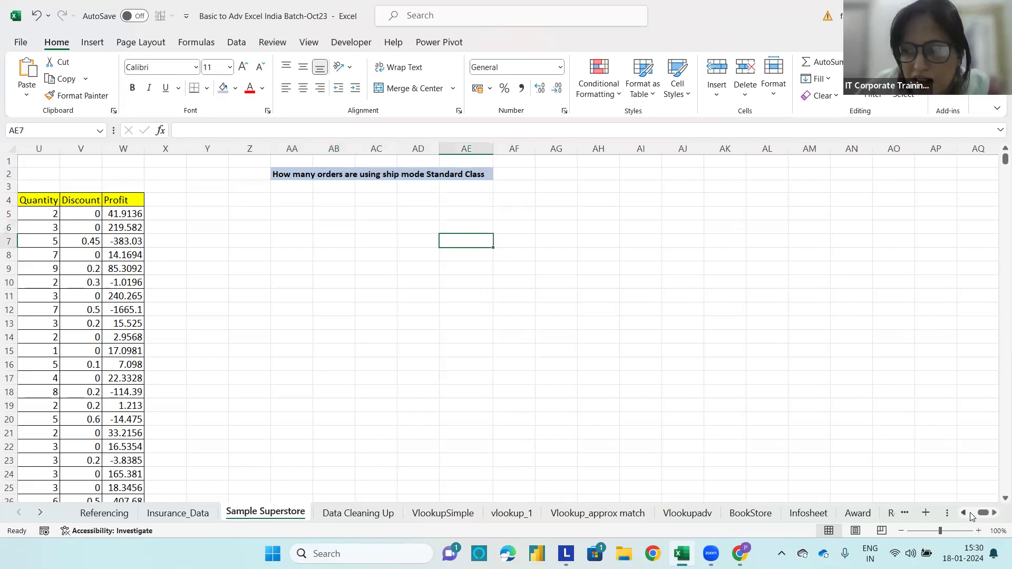
mouse_move(983, 513)
left_mouse_down()
mouse_move(967, 513)
mouse_move(983, 514)
left_mouse_up()
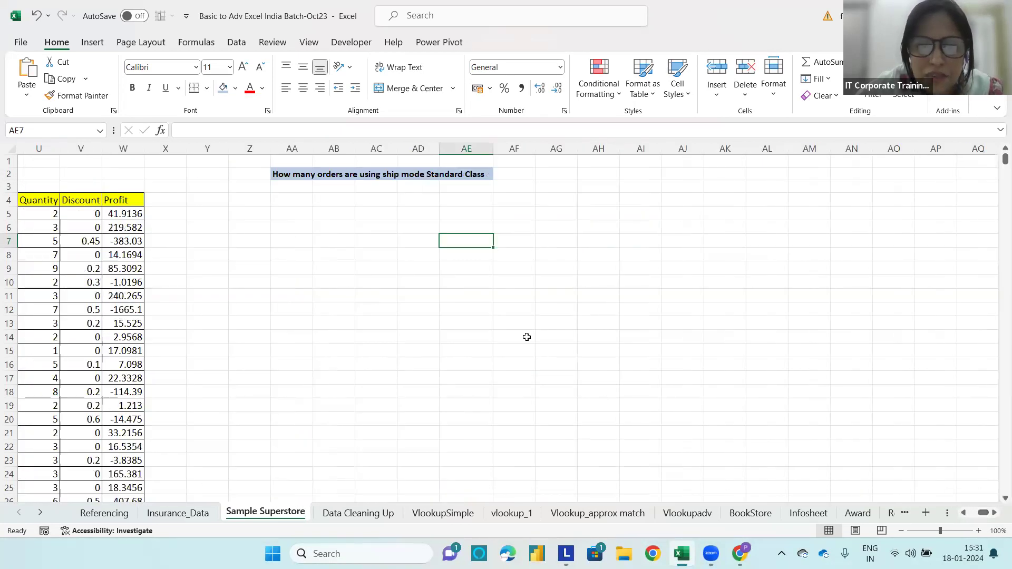
left_click(293, 213)
type("=")
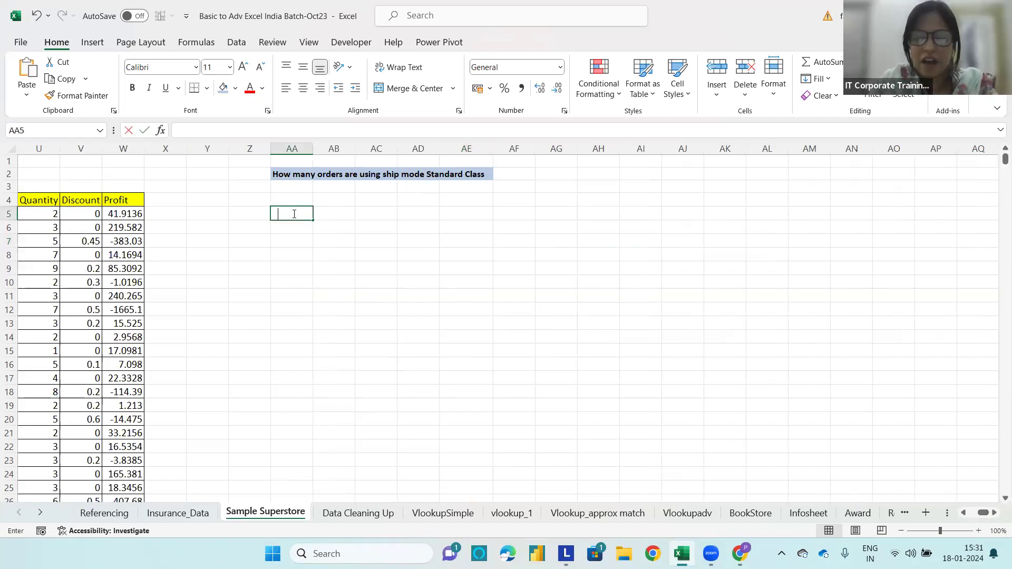
type("COUNTIF")
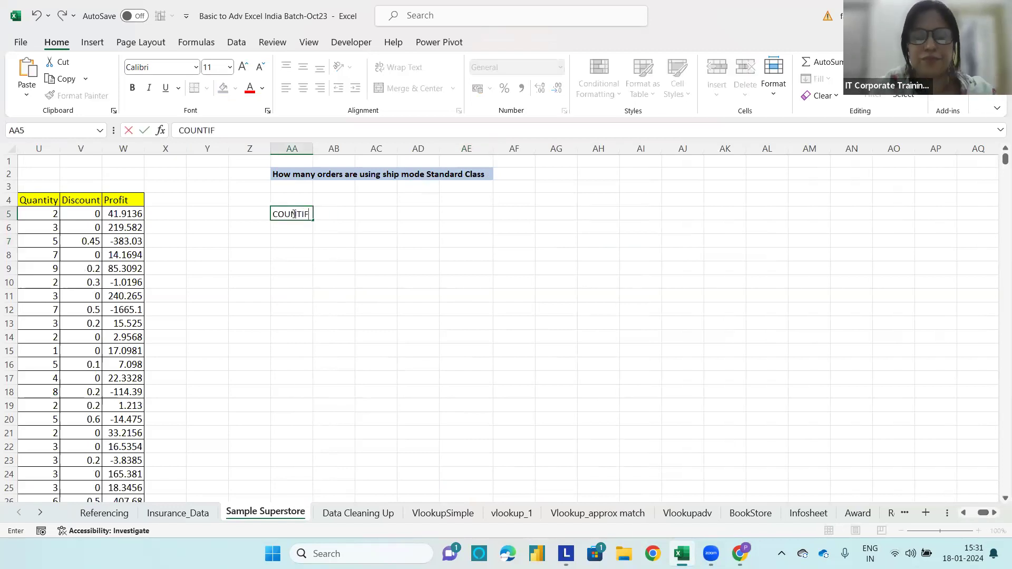
key("BackSpace")
key("BackSpace")
key("BackSpace")
key("BackSpace")
key("BackSpace")
key("BackSpace")
key("BackSpace")
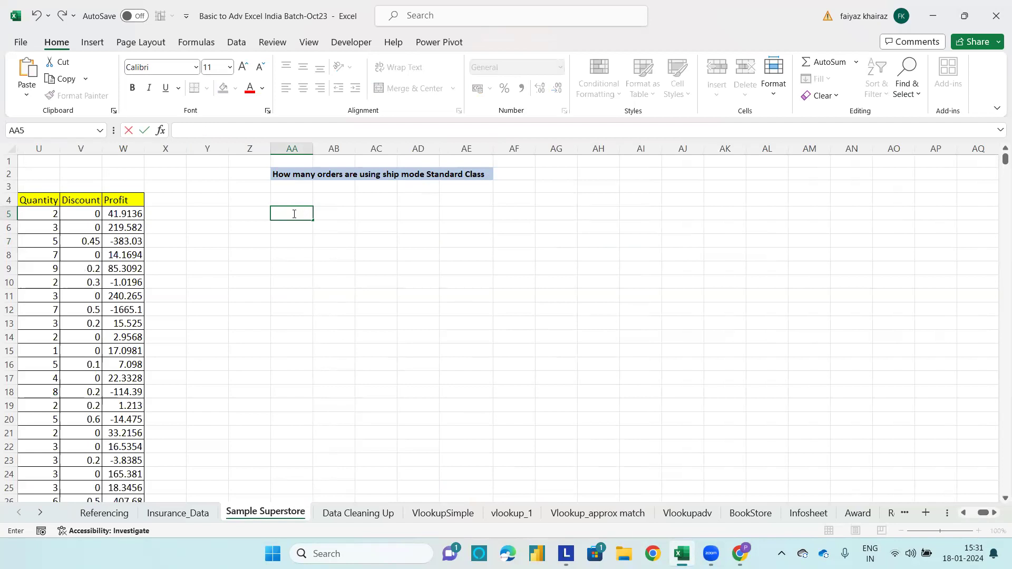
Count the Standard Class orders in the Ship Mode column by entering =COUNTIF(G5:G9998,"Standard Class") in AA5.
type("COUNT")
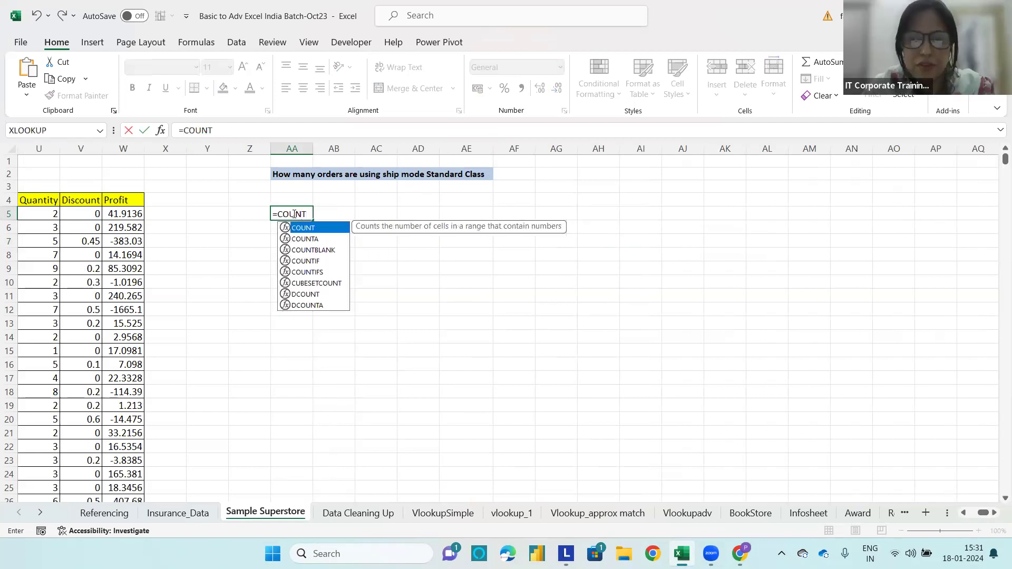
type("IF(")
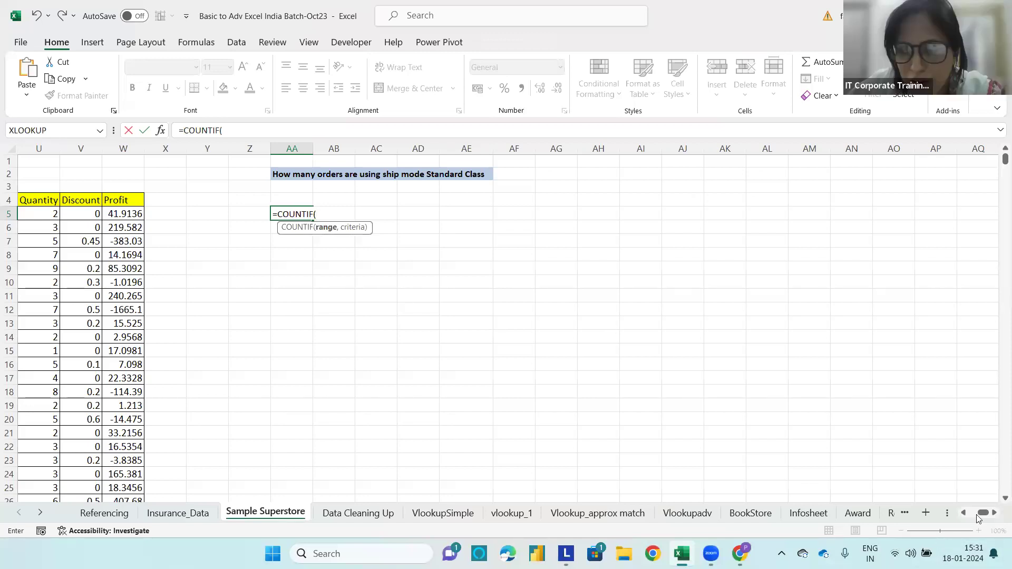
left_click_drag(986, 515, 968, 515)
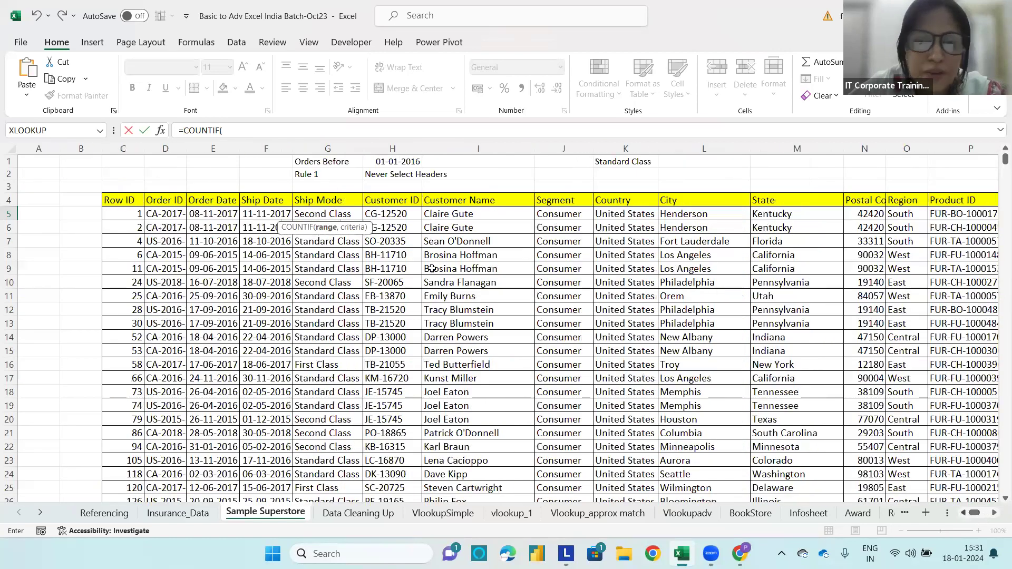
left_click(340, 213)
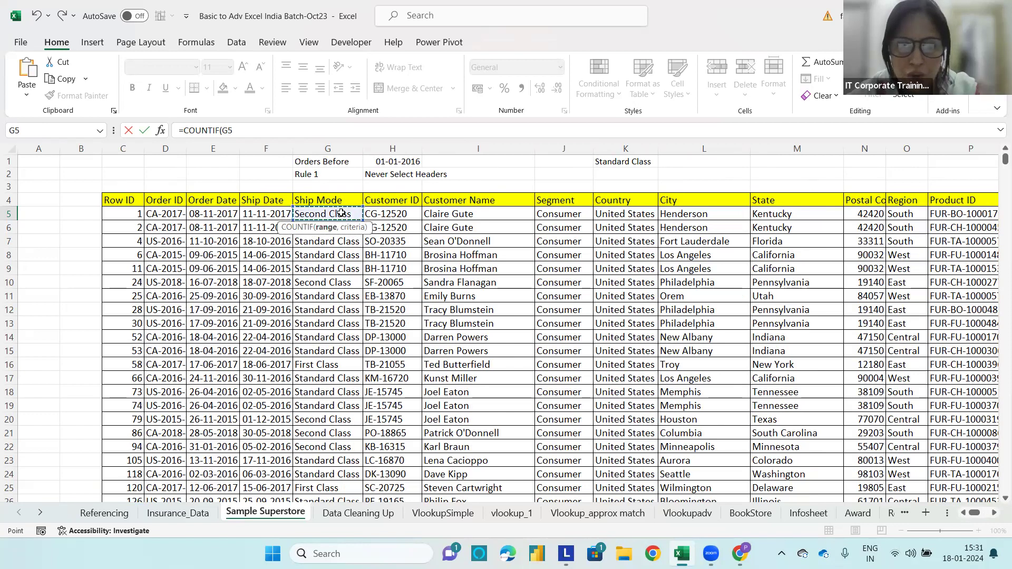
key("ctrl+shift+Down")
key("ctrl+BackSpace")
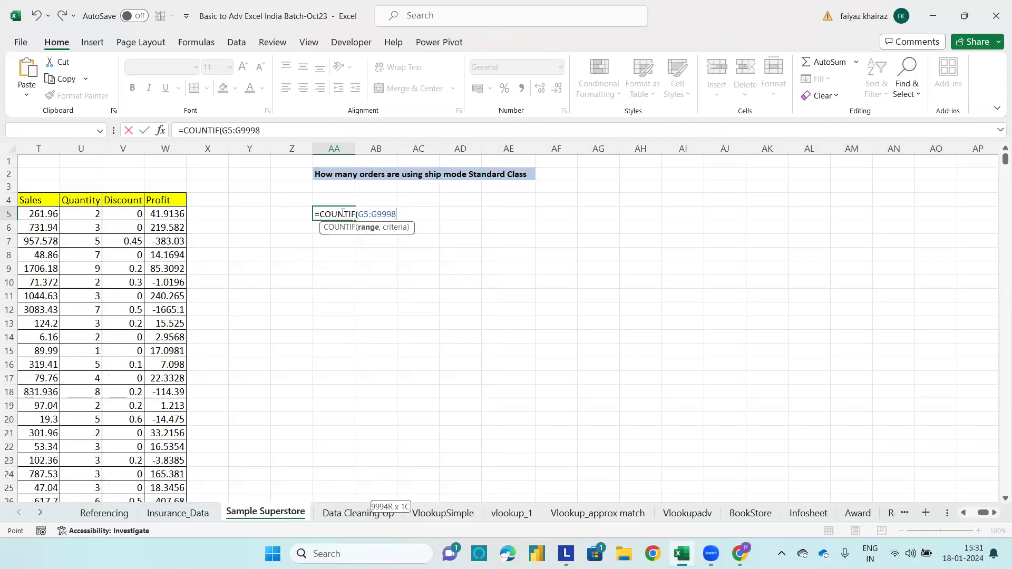
type(",")
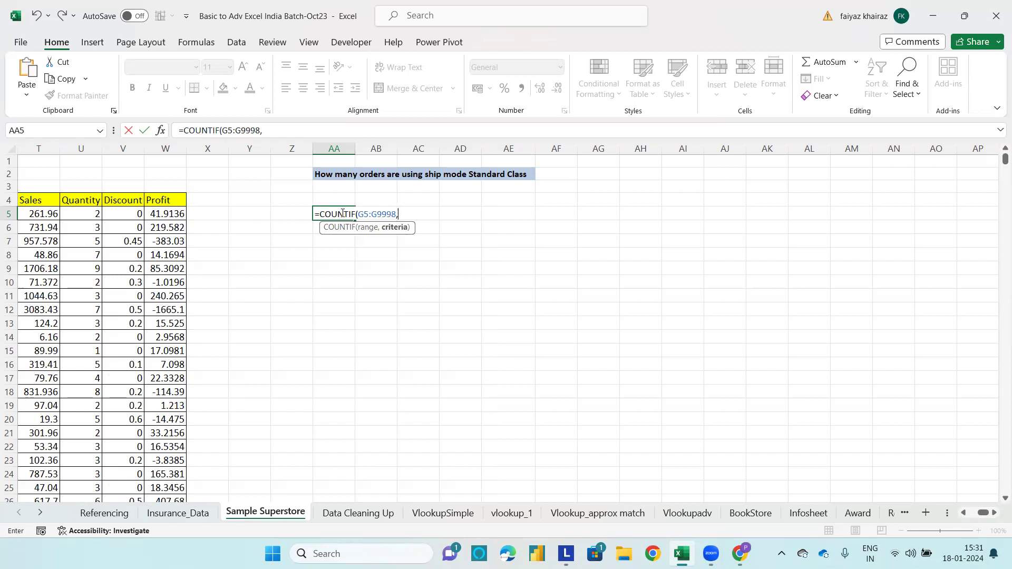
type("\"Standard")
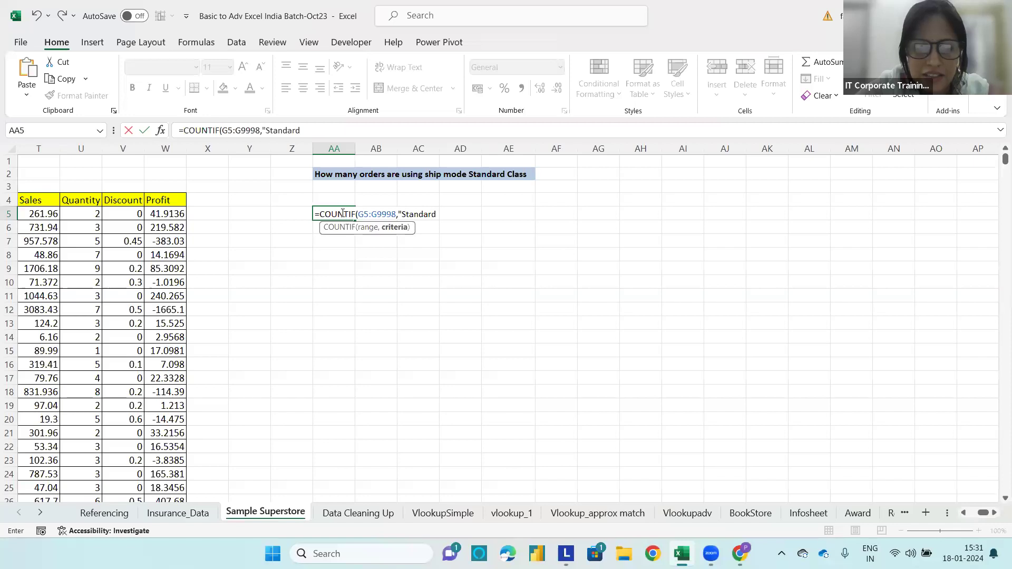
type(" Class")
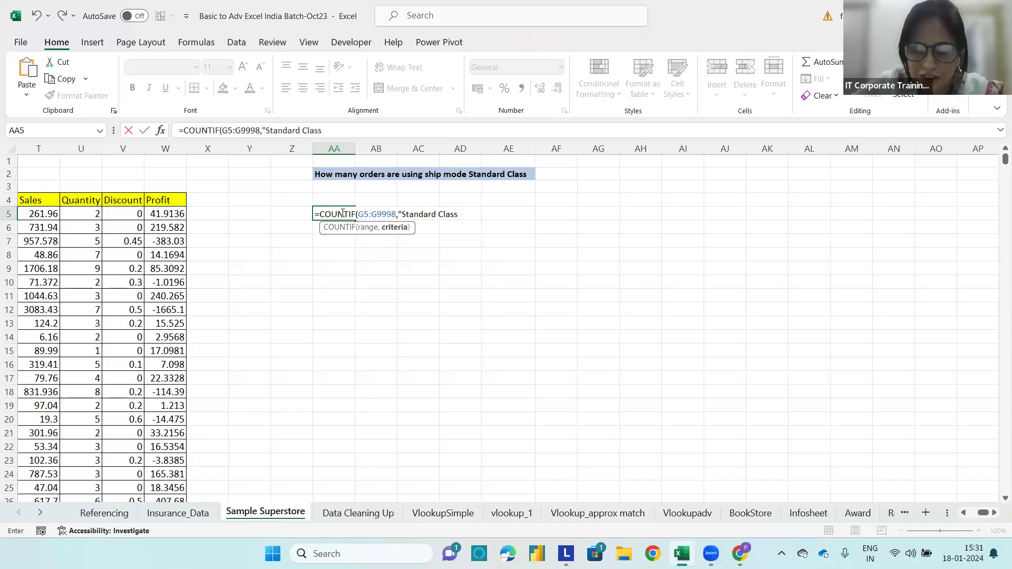
type("\"")
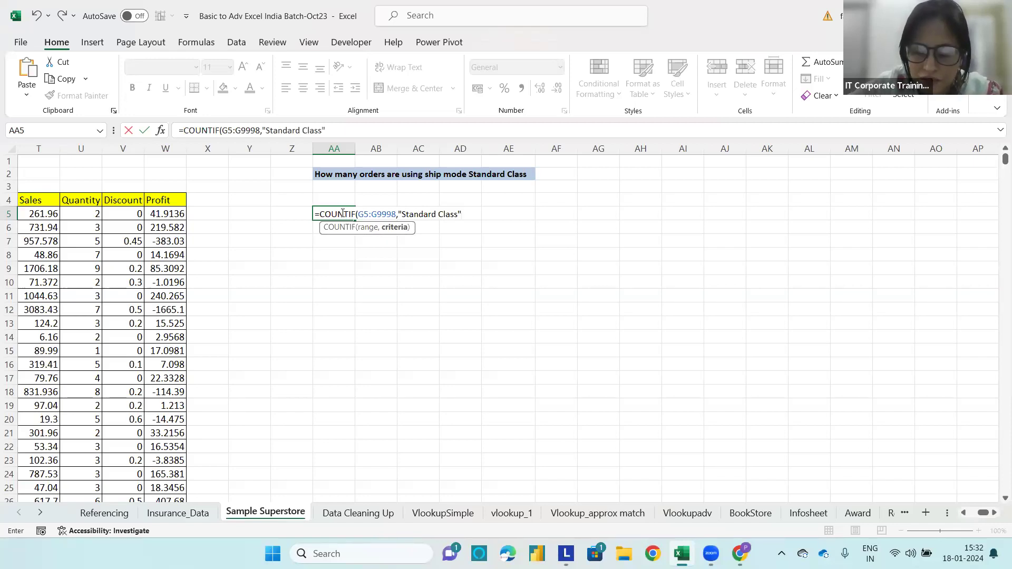
type(")")
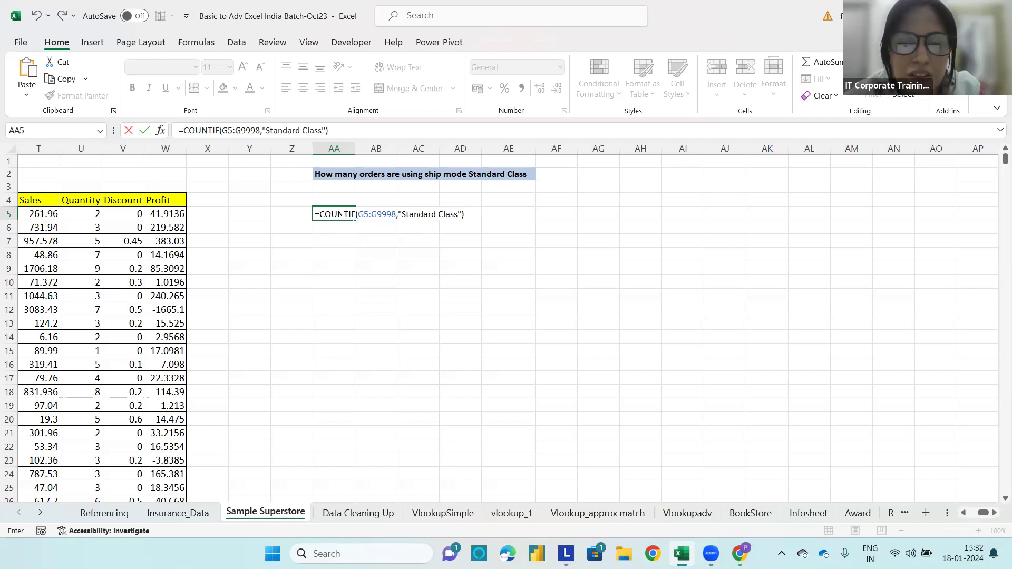
key("Return")
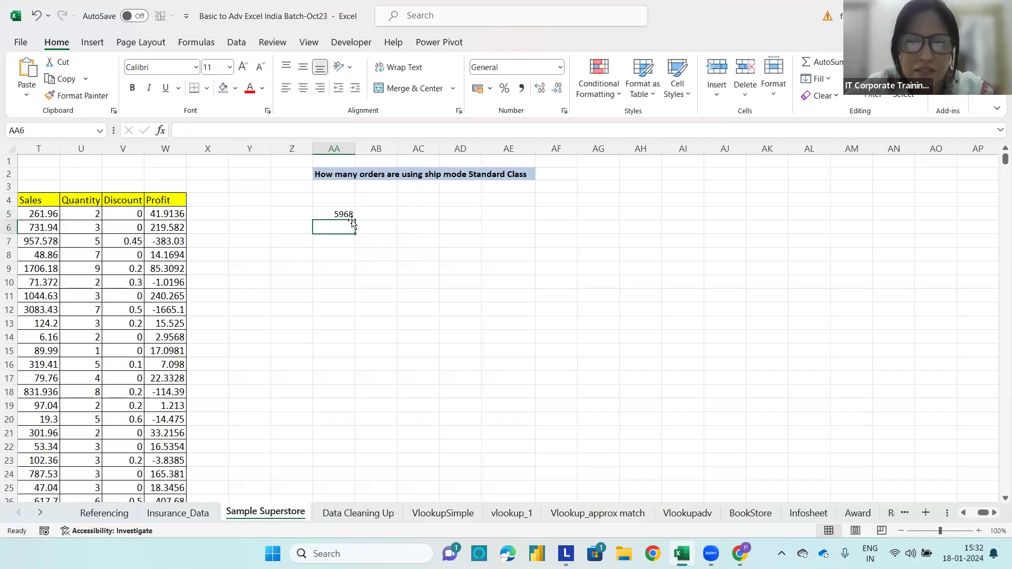
Label the result with "Total Orders for Standard Class:" in Z5 and widen column Z to fit the text.
left_click(296, 216)
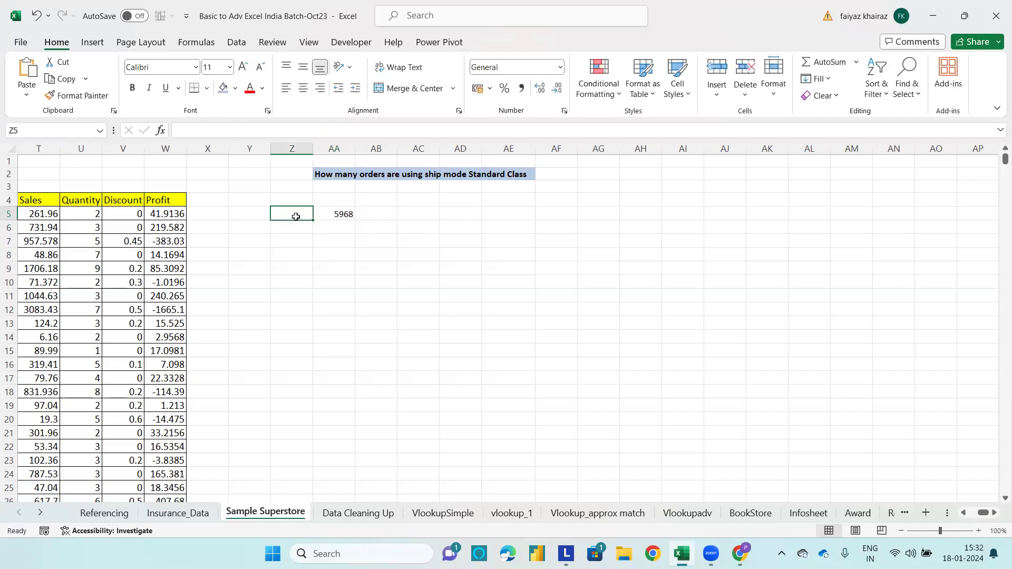
type("Tota")
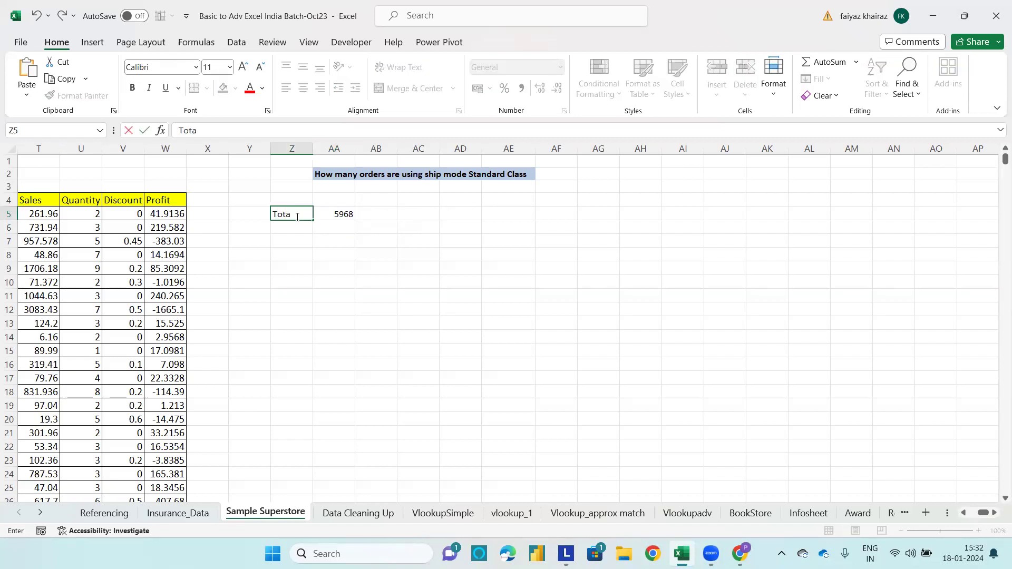
type("l Orders for Stand")
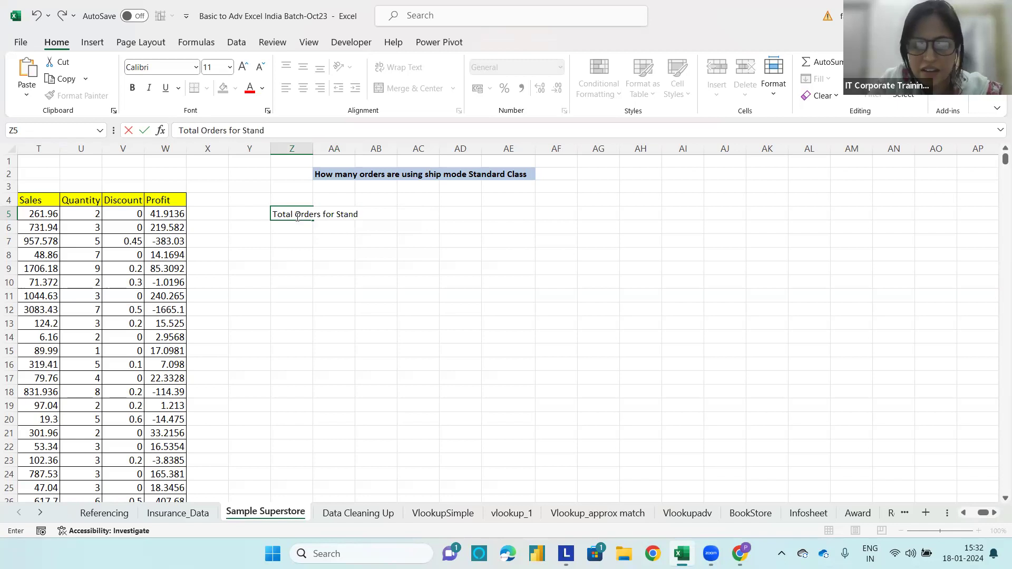
type("ard Class:")
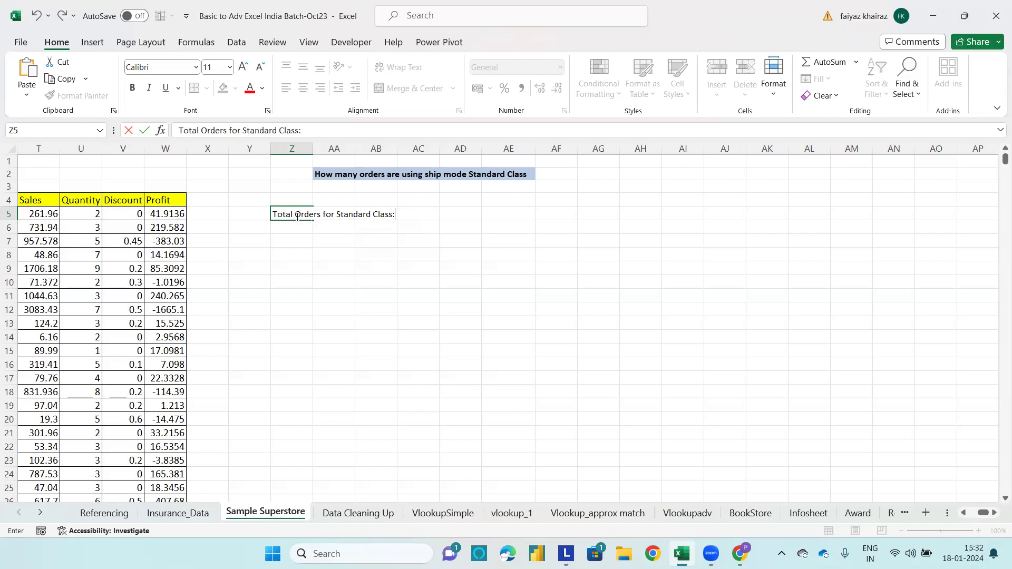
left_click(374, 253)
left_click_drag(313, 151, 407, 151)
Fill the label and result cells Z5:AA5 with light blue and make the count in AA5 bold.
left_click_drag(345, 216, 438, 215)
left_click(575, 321)
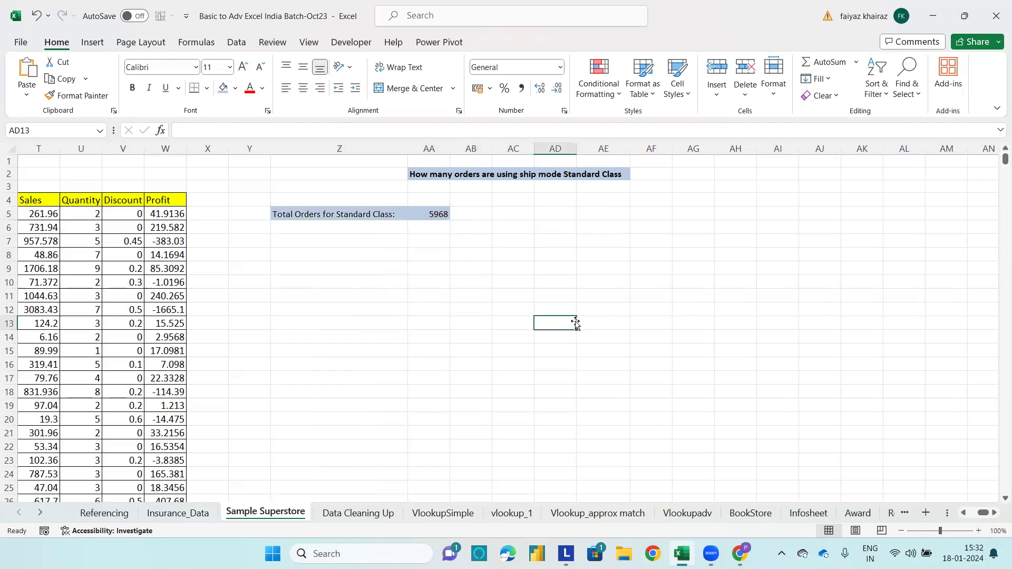
left_click(429, 216)
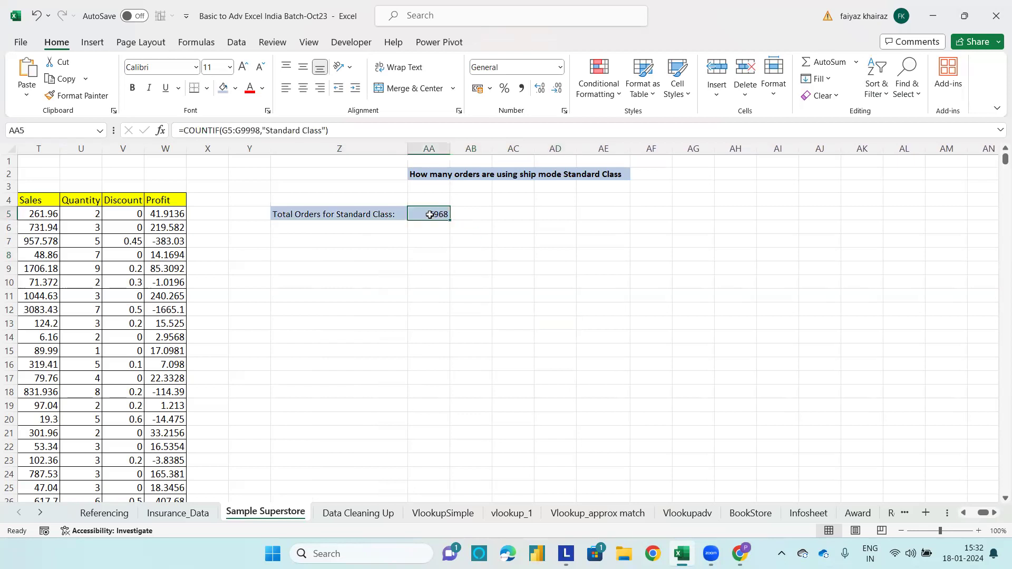
left_click(133, 87)
left_click(329, 254)
left_click(303, 231)
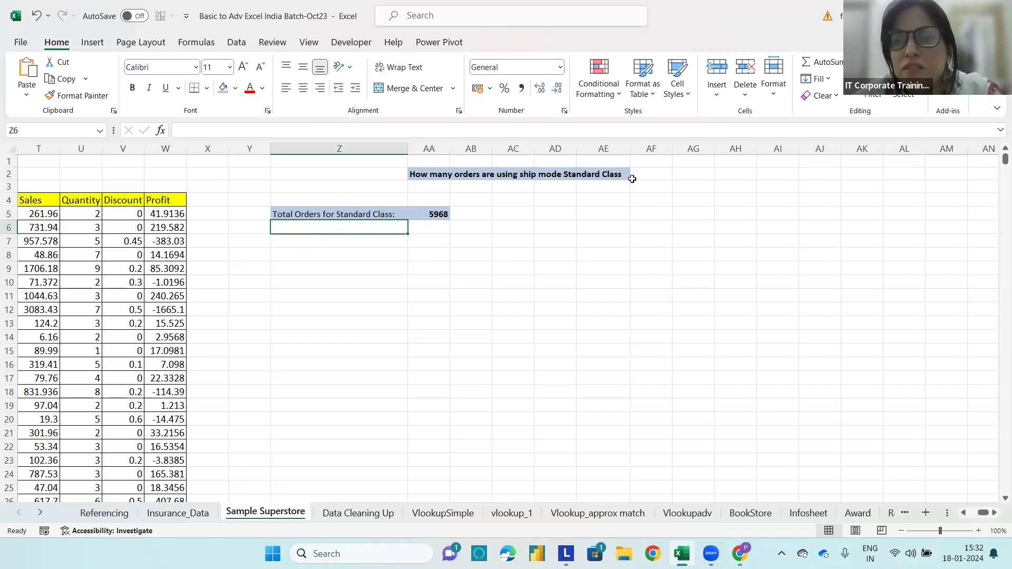
Enter the heading "Segment Cosumer" in cell AG2 for the second counting exercise.
left_click(647, 173)
mouse_move(983, 514)
left_mouse_down()
mouse_move(971, 514)
mouse_move(983, 514)
left_mouse_up()
left_click(691, 175)
type("Se")
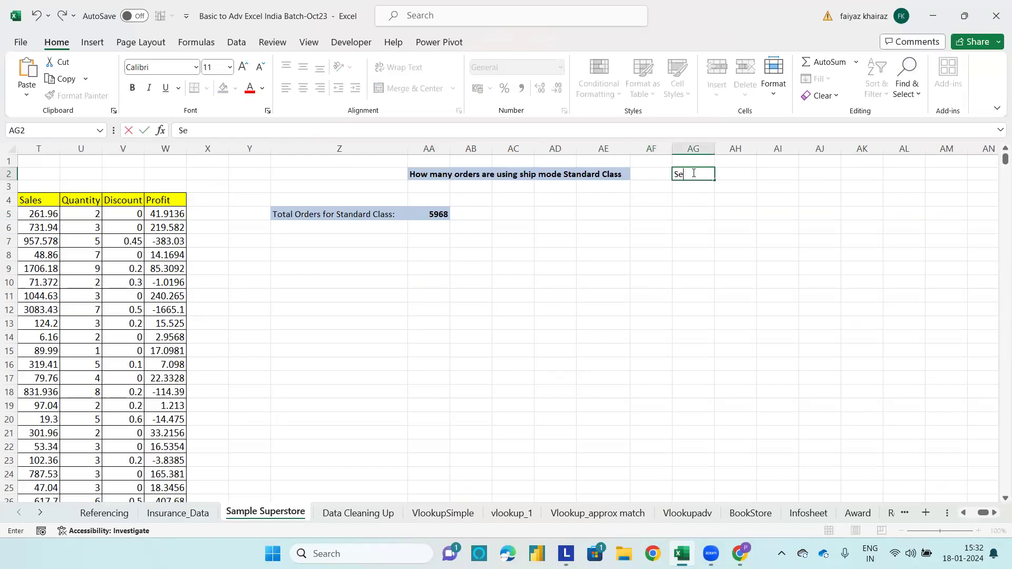
type("gm")
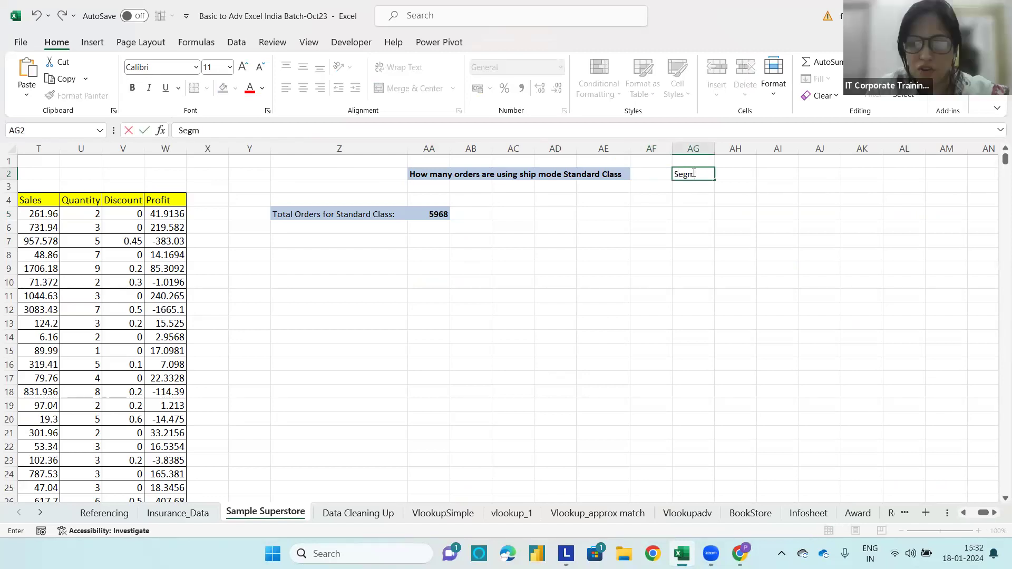
type("ent C")
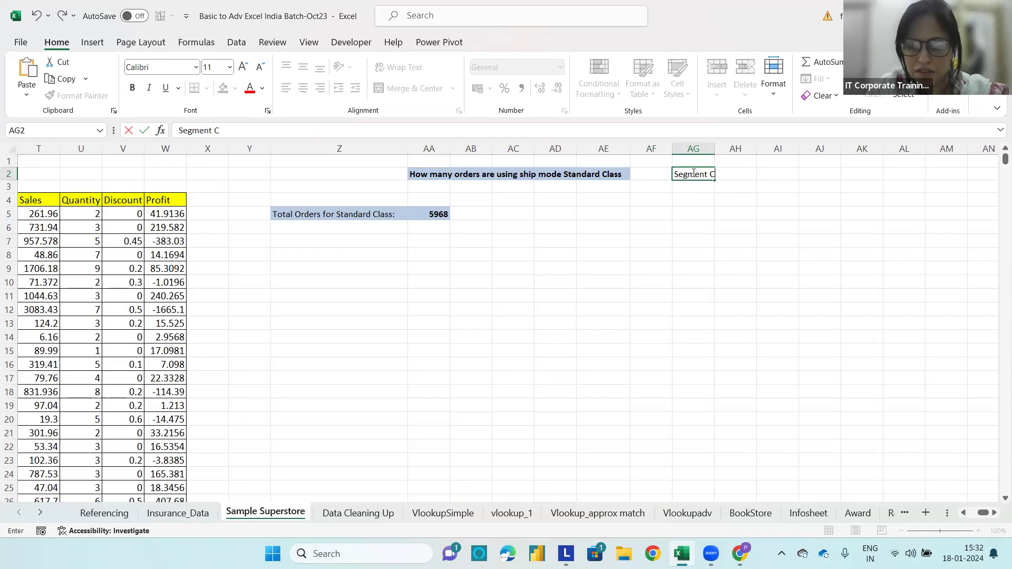
type("osumer")
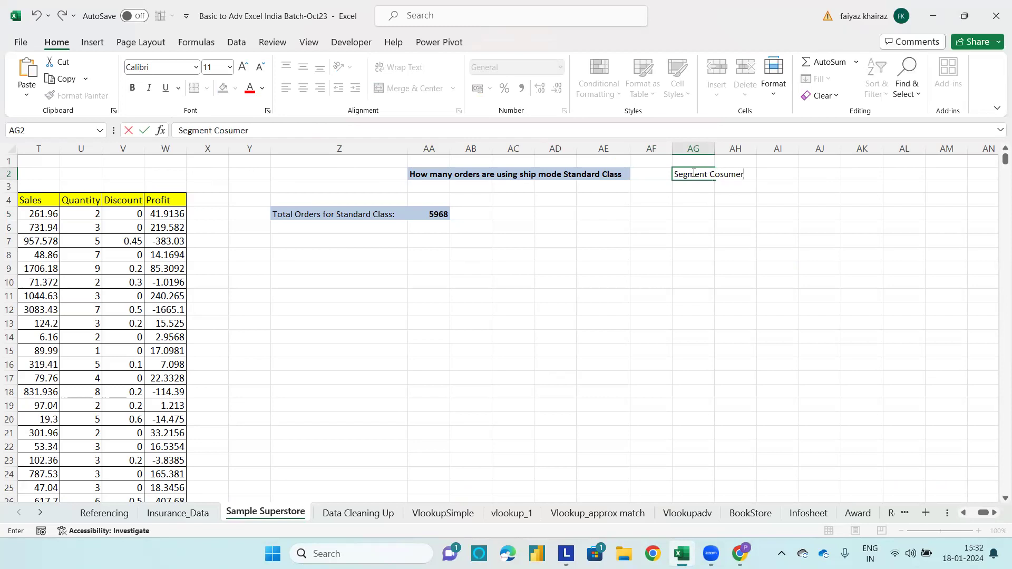
Enter the label "Total Orders for Consumers:" in AG5 and widen column AG to fit the text.
left_click(684, 207)
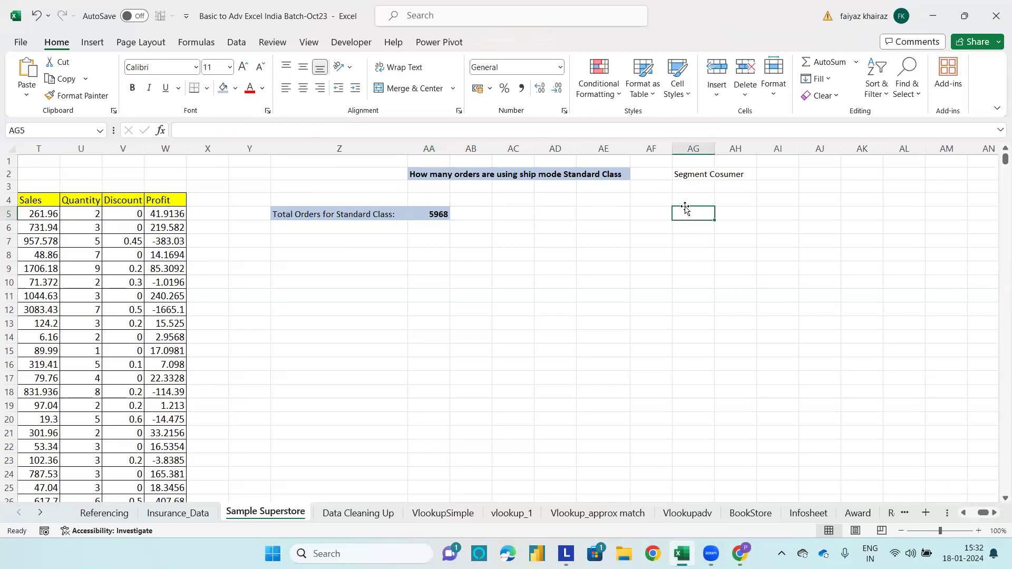
type("Total")
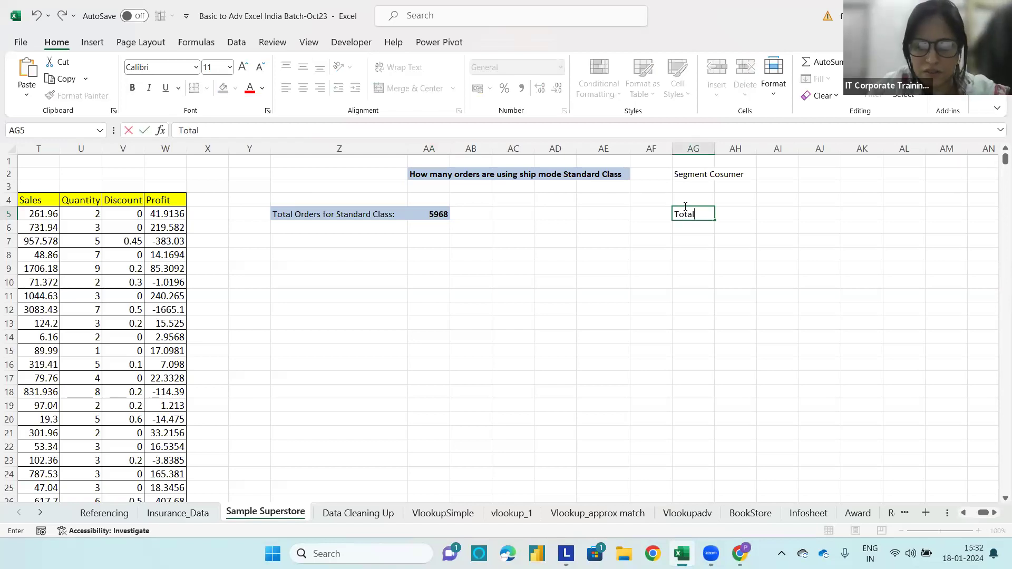
type(" Orders")
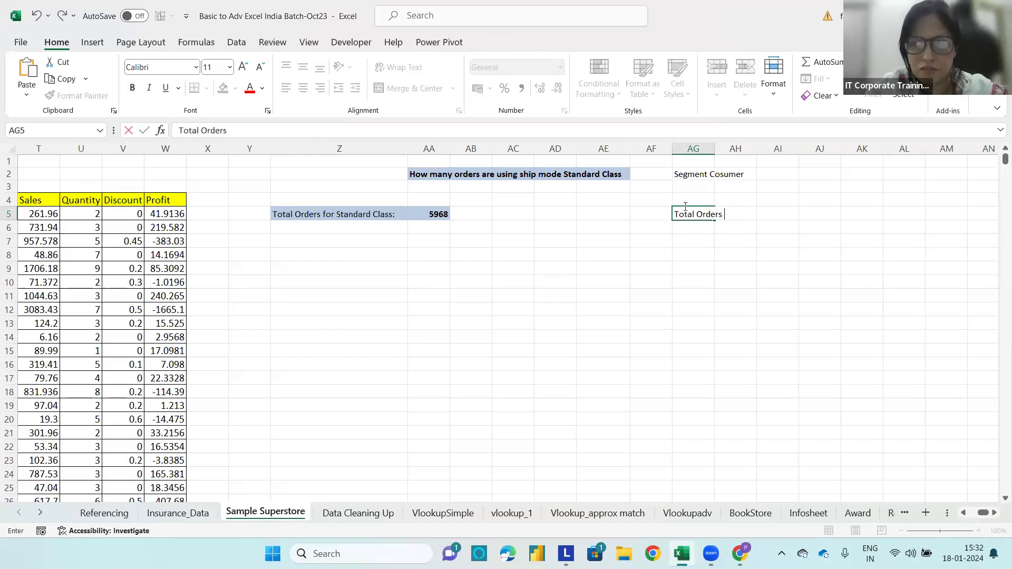
type(" for Cons")
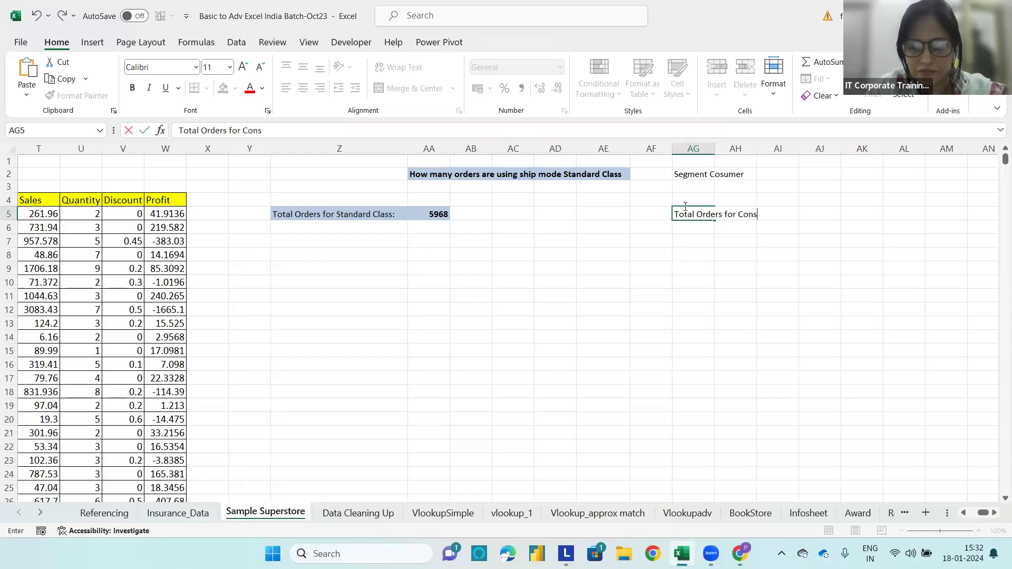
type("umers:")
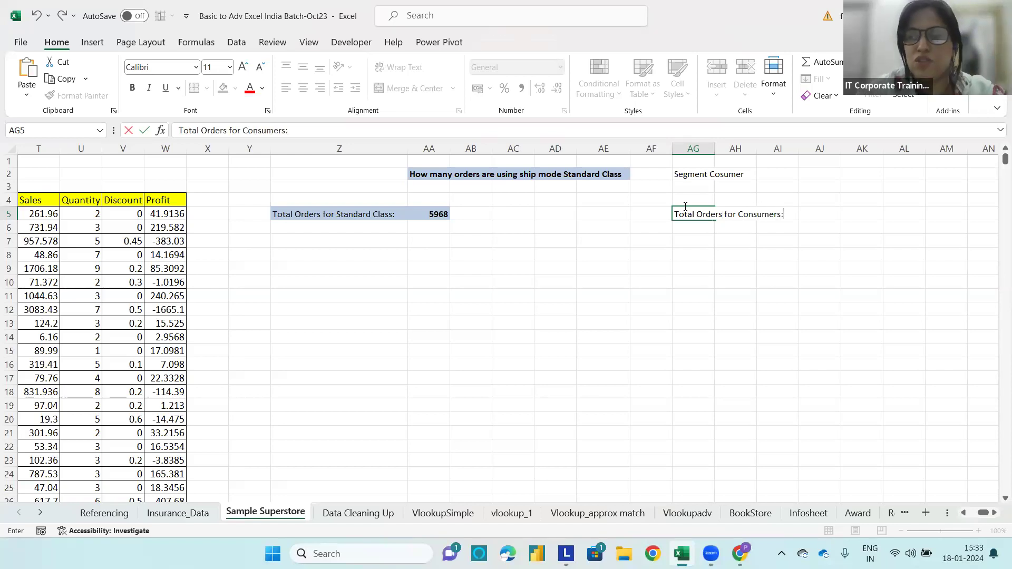
left_click(693, 255)
left_click_drag(715, 149, 786, 149)
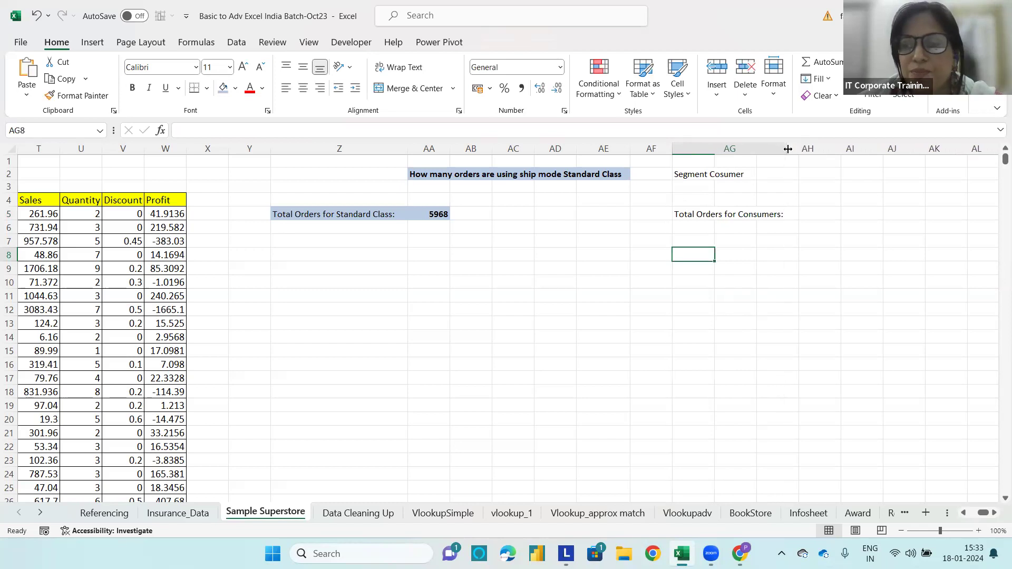
Fill the heading cell AG2 with light blue and make its text bold.
left_click(707, 171)
left_click(223, 88)
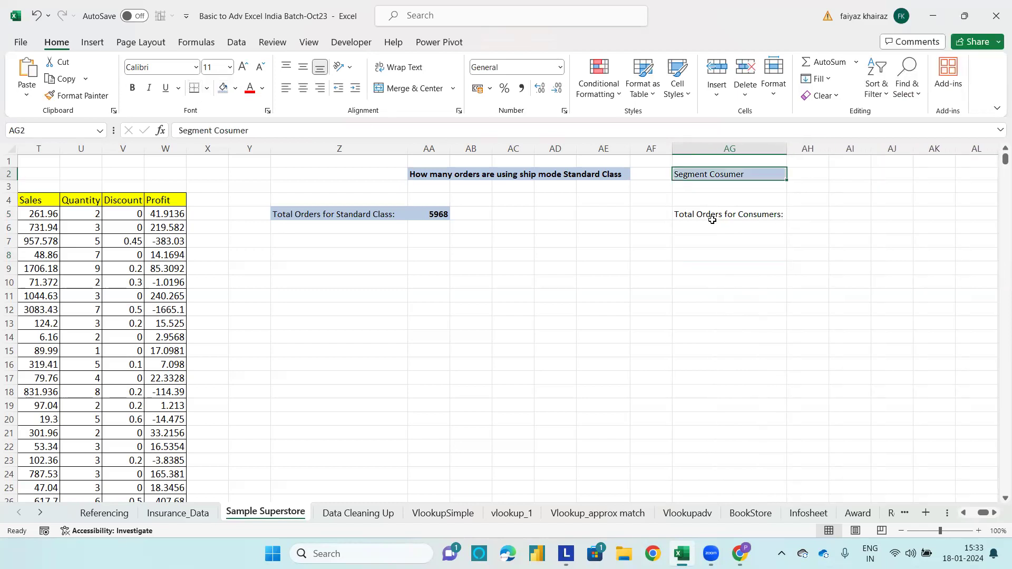
left_click(133, 87)
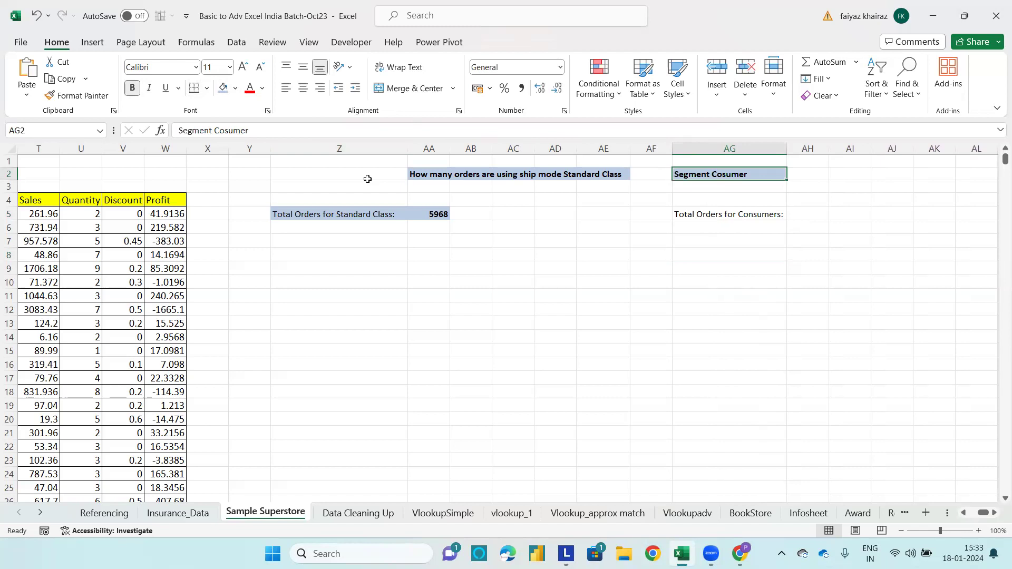
type("li8")
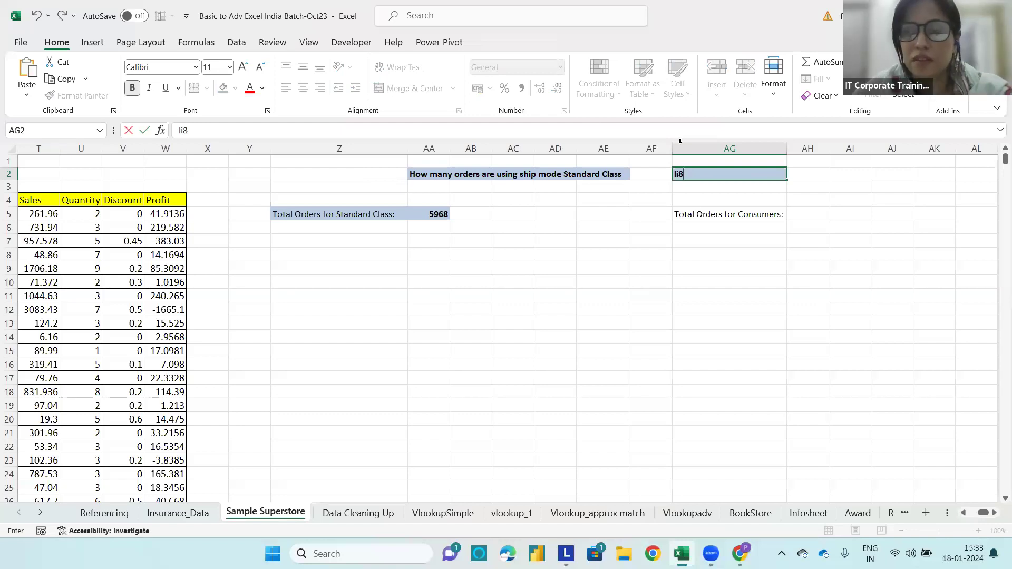
left_click(698, 174)
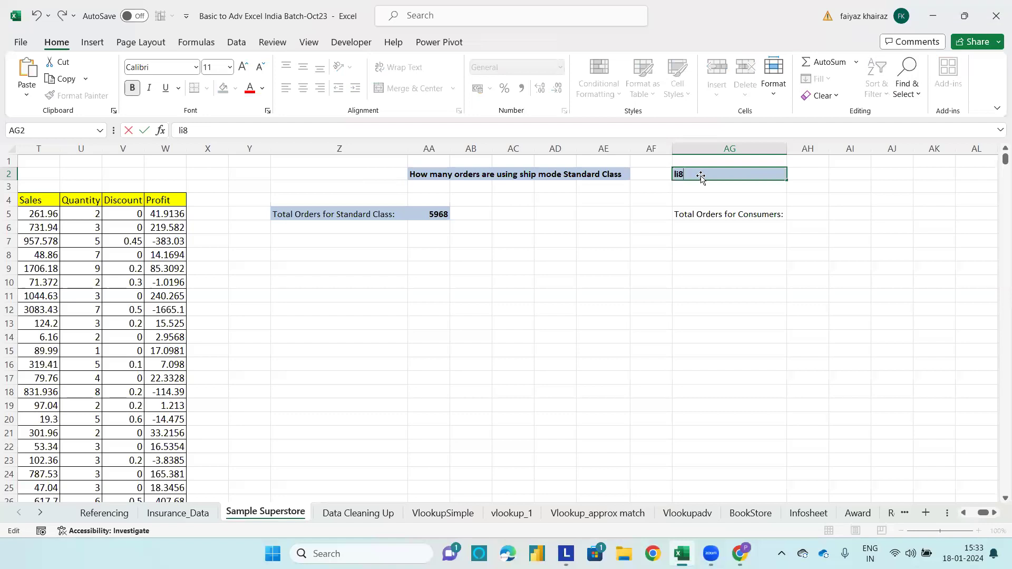
key("ctrl+z")
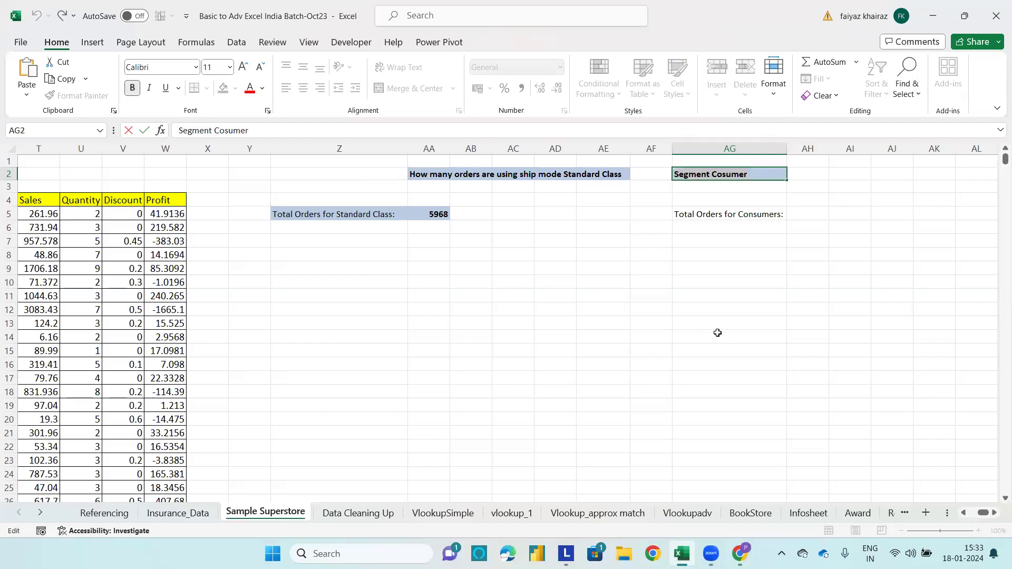
left_click(723, 226)
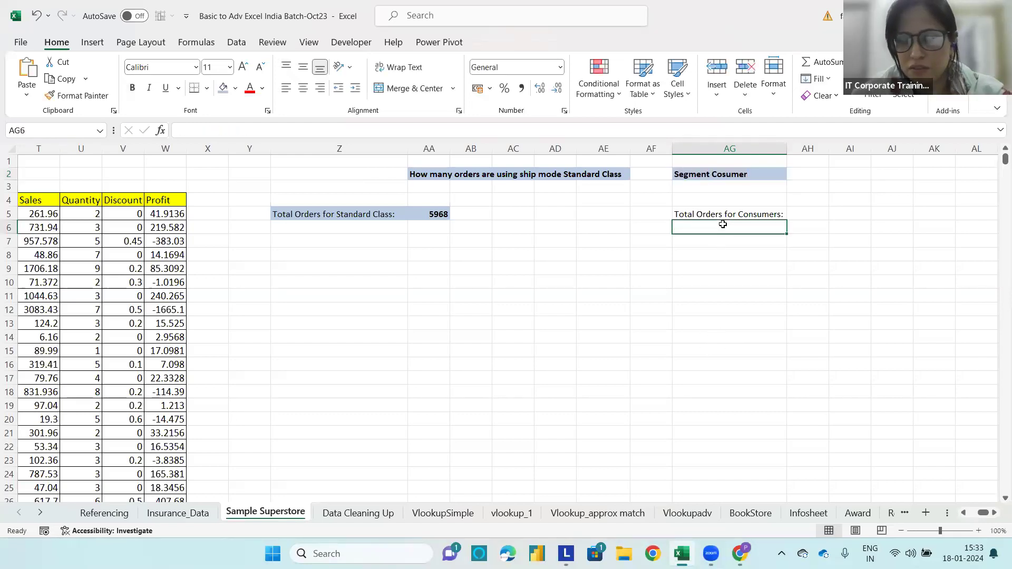
Insert a colon before the second word of the AG2 heading so it reads "Segment :Cosumer".
double_click(712, 175)
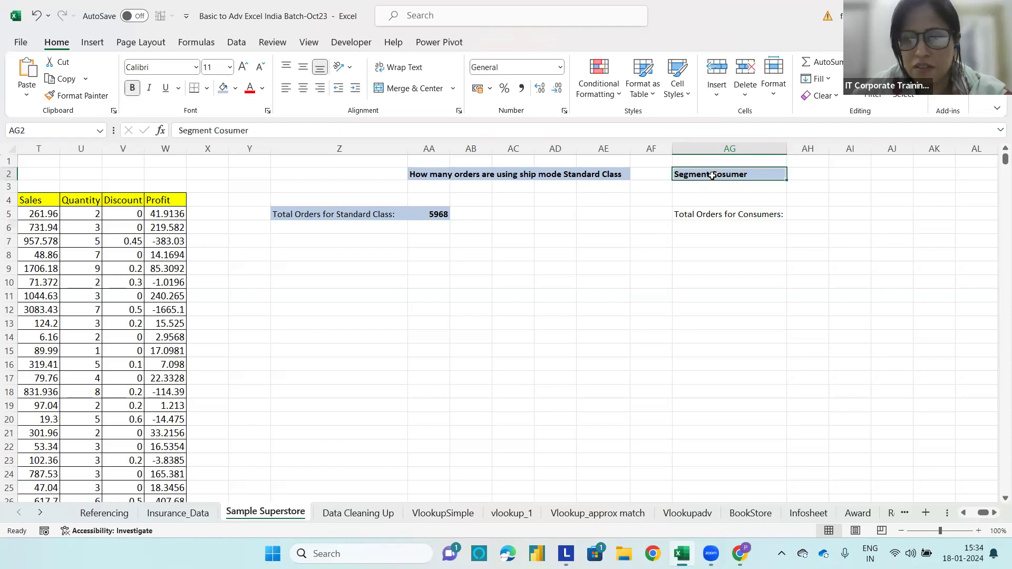
type(":")
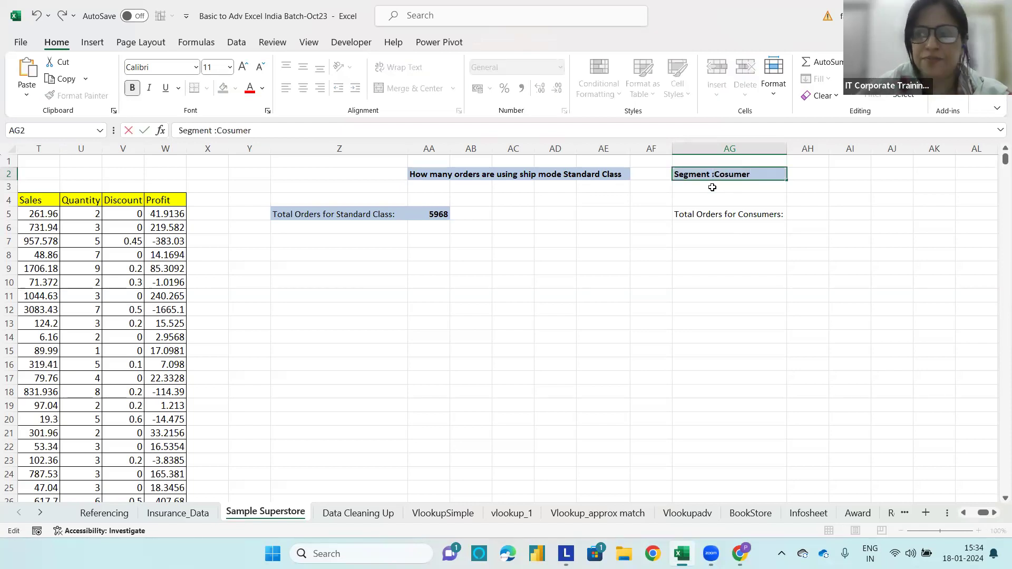
left_click(749, 257)
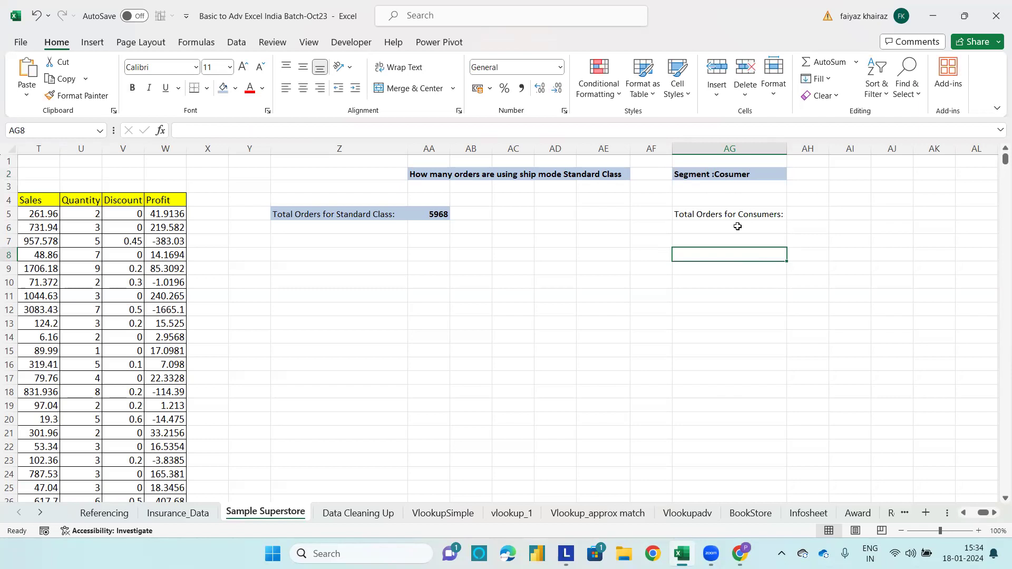
Fill the consumer label cell AG5 and the empty result cell AH5 with light blue.
left_click(814, 216)
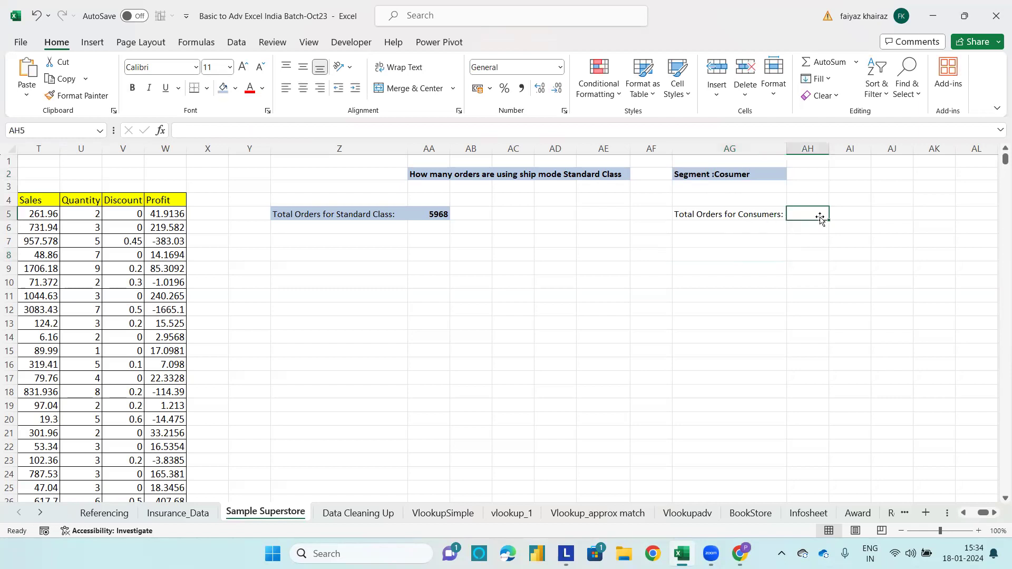
left_click(753, 215)
left_click(223, 89)
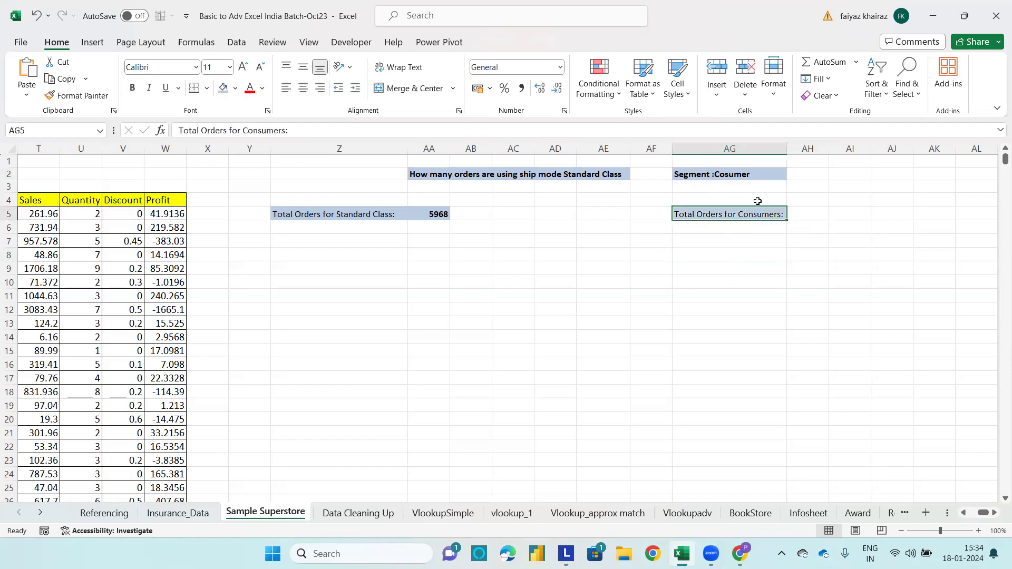
left_click(813, 215)
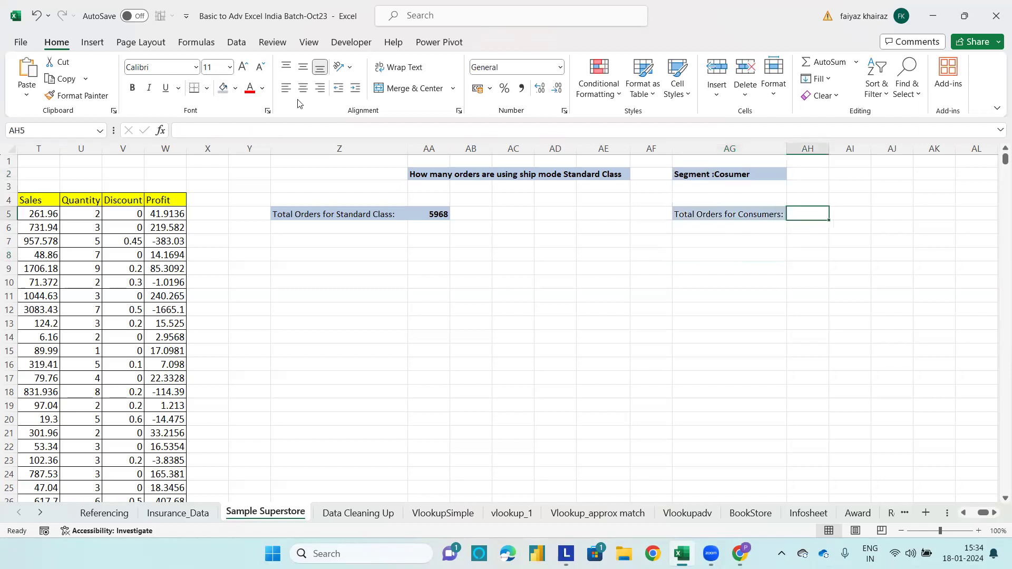
left_click(223, 88)
left_click(692, 256)
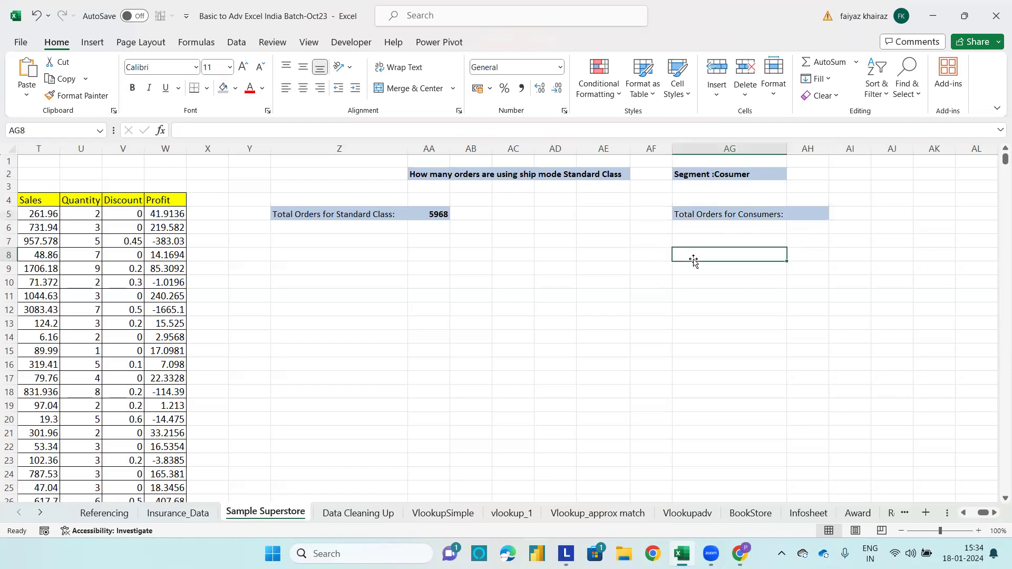
Enter the number 5191 in cell AH3, above the consumer result cell.
left_click(800, 213)
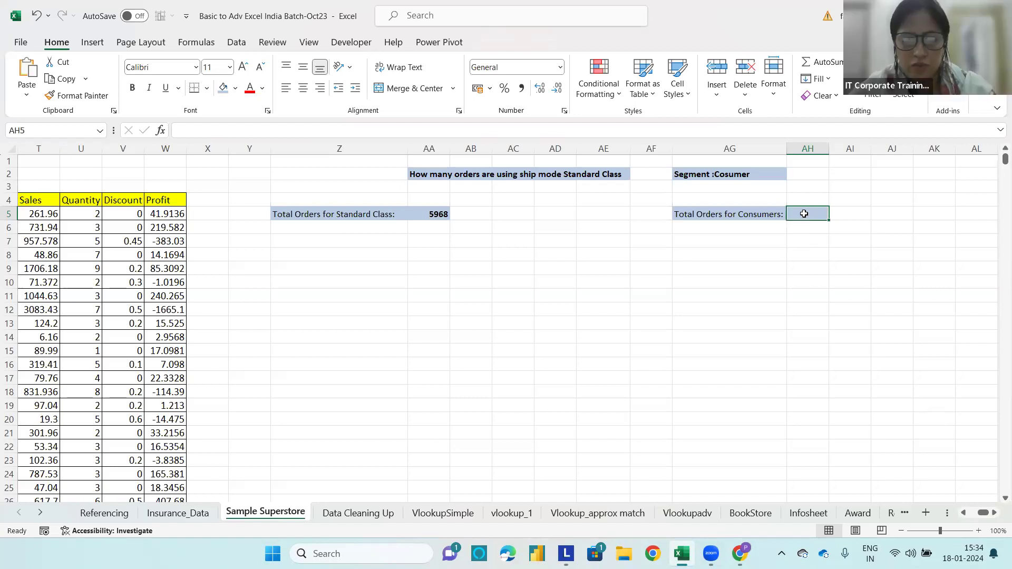
left_click(804, 188)
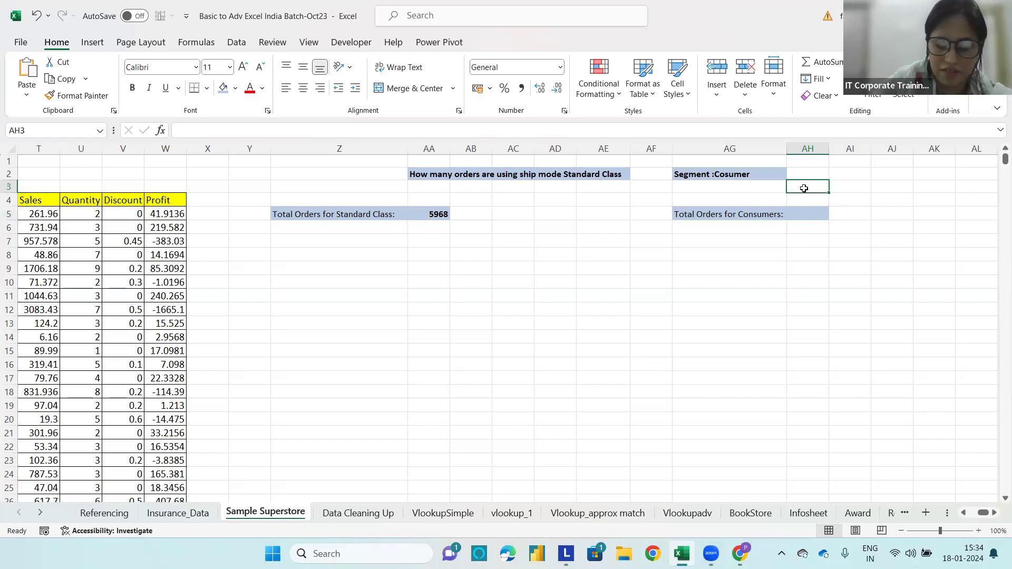
type("5191")
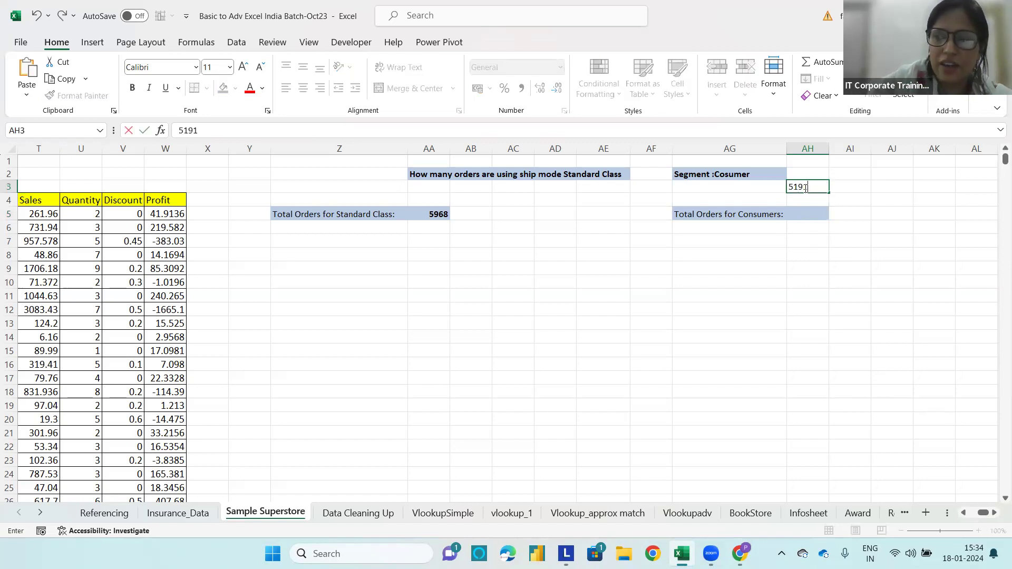
Count the Consumer orders in the Segment column by entering =COUNTIF(J5:J9998,"Consumer") in AH5.
left_click(804, 209)
type("=COUNTIF")
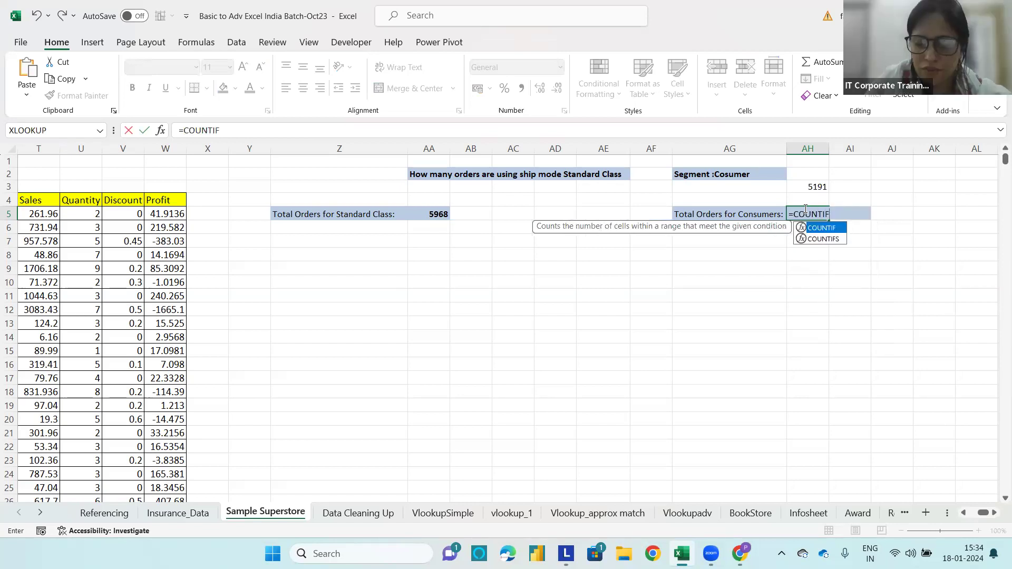
key("Tab")
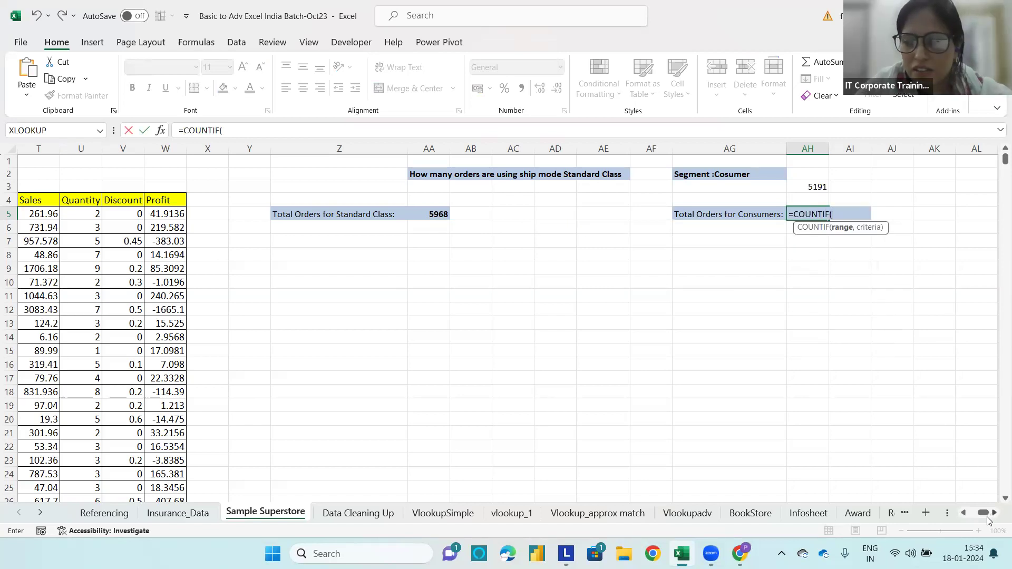
left_click_drag(983, 516, 970, 516)
left_click(576, 216)
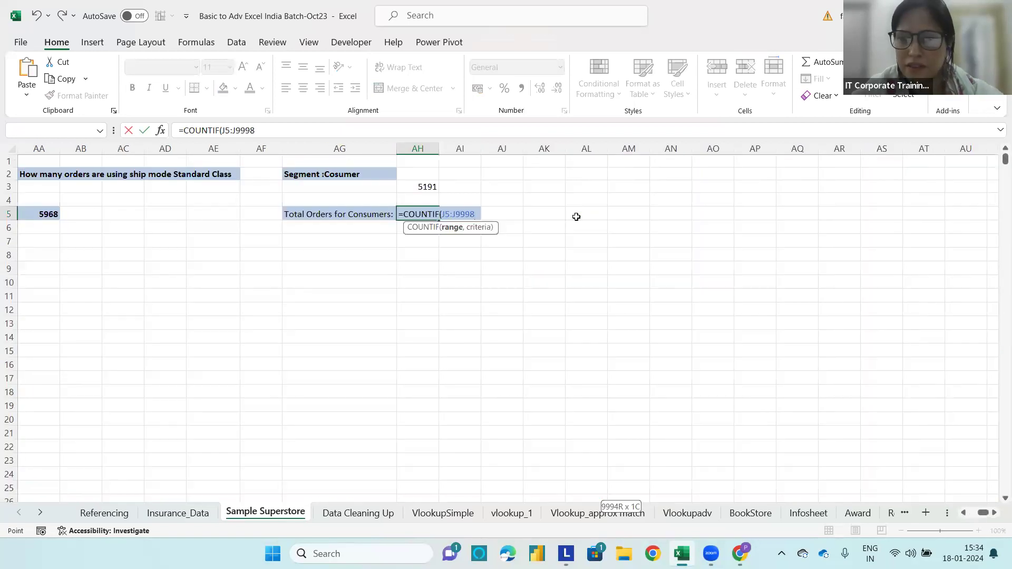
type(",\"Consumer\")")
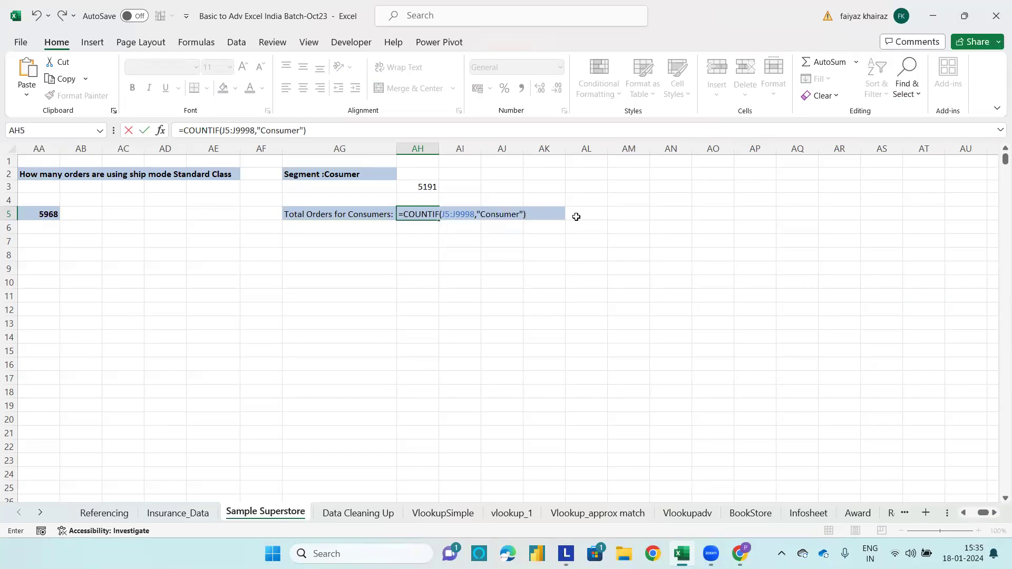
key("Return")
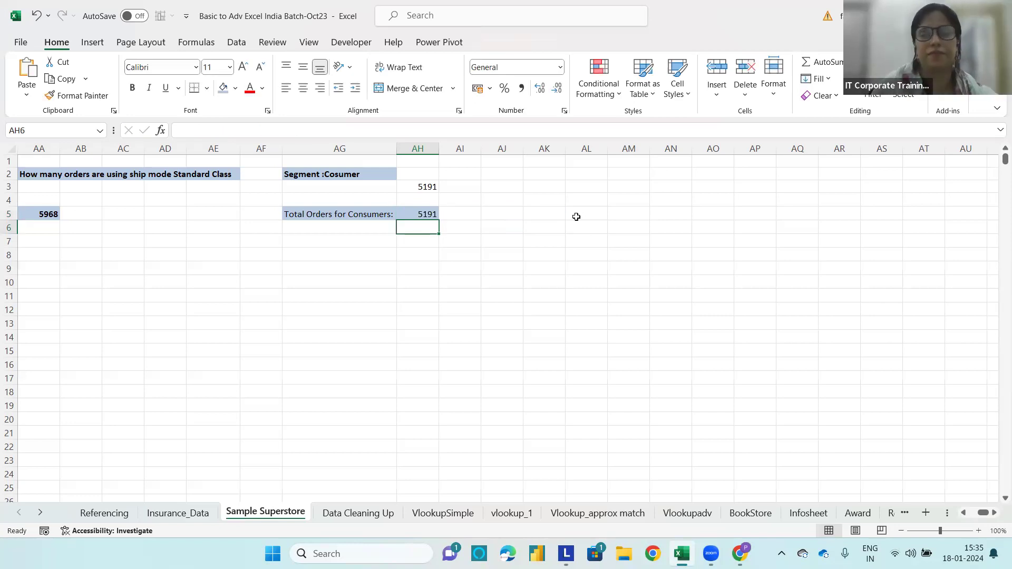
Make the consumer order count in AH5 bold.
left_click(429, 212)
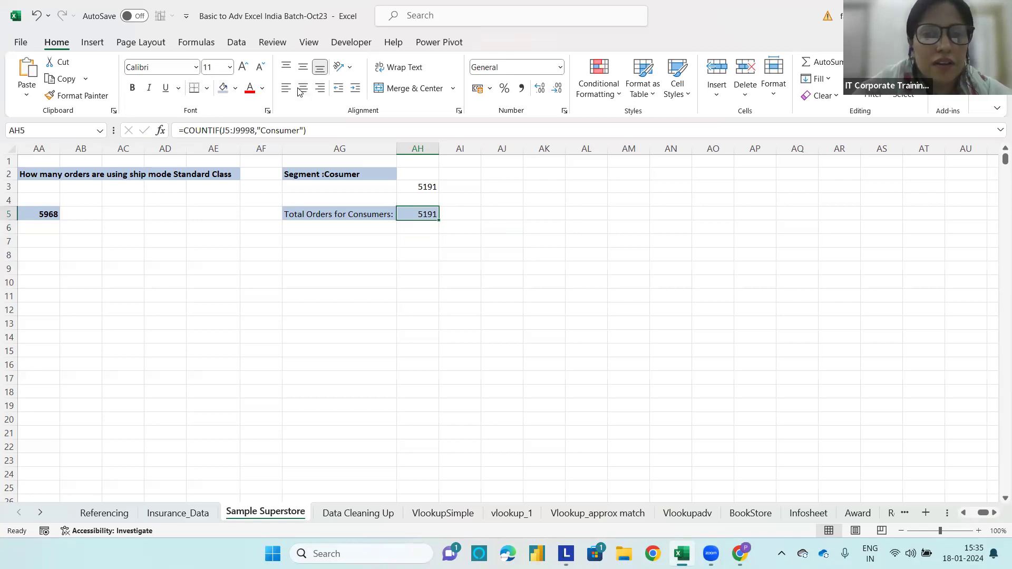
left_click(133, 89)
left_click(409, 258)
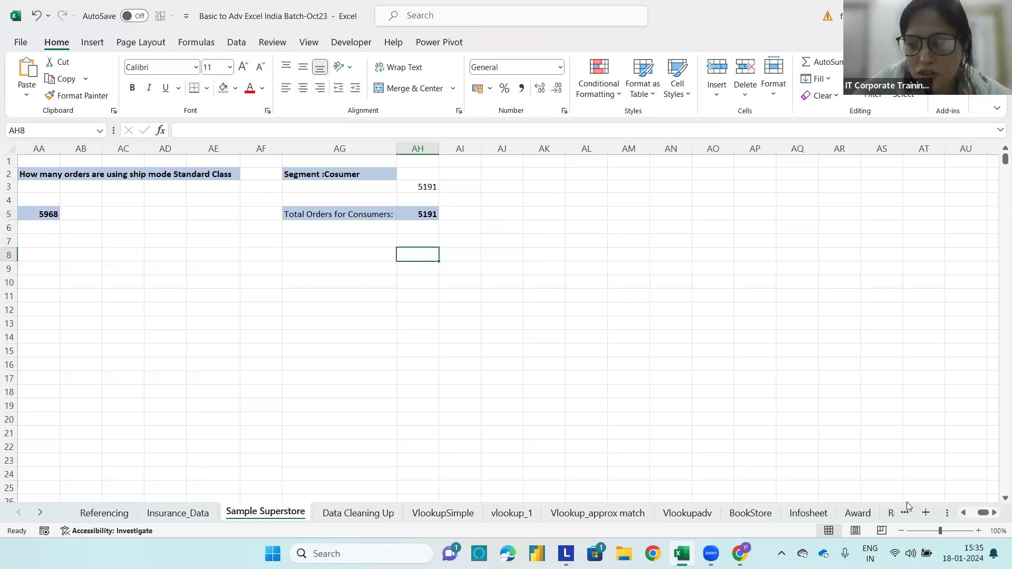
Enter the exercise text "Segment:Consumer but sales>1000" in cell AA8.
scroll(982, 514, "left", 5)
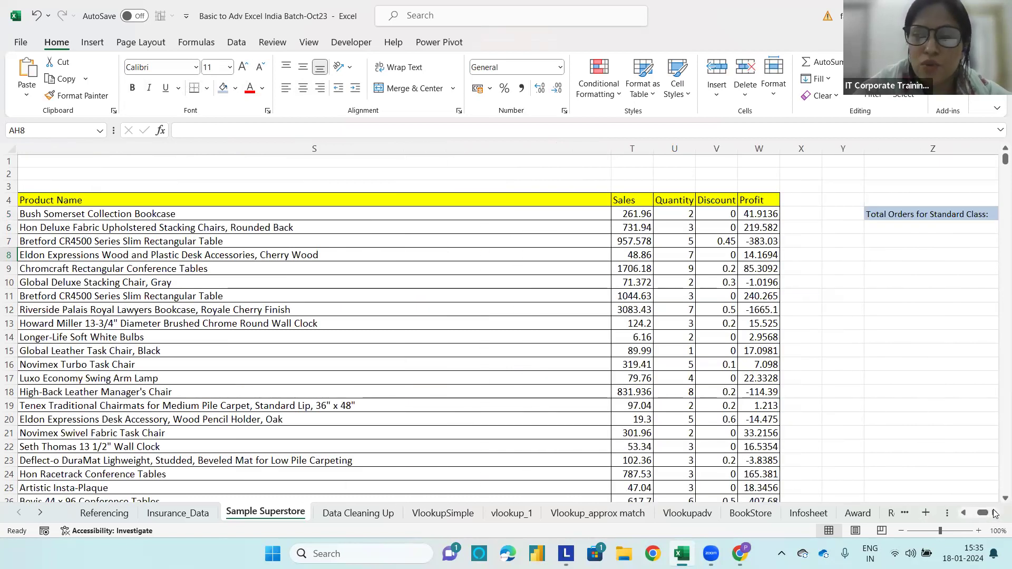
left_click(994, 515)
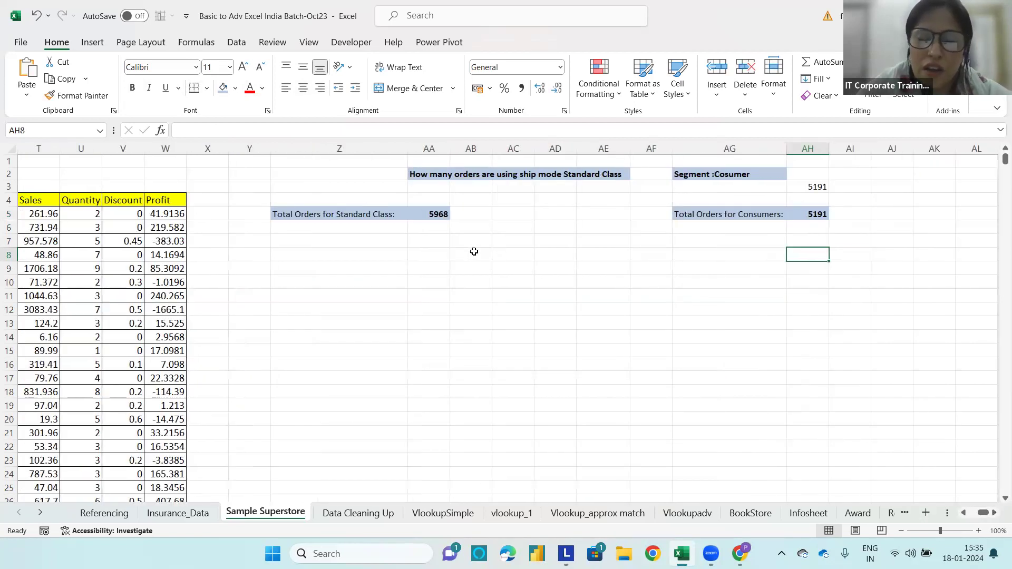
left_click(430, 256)
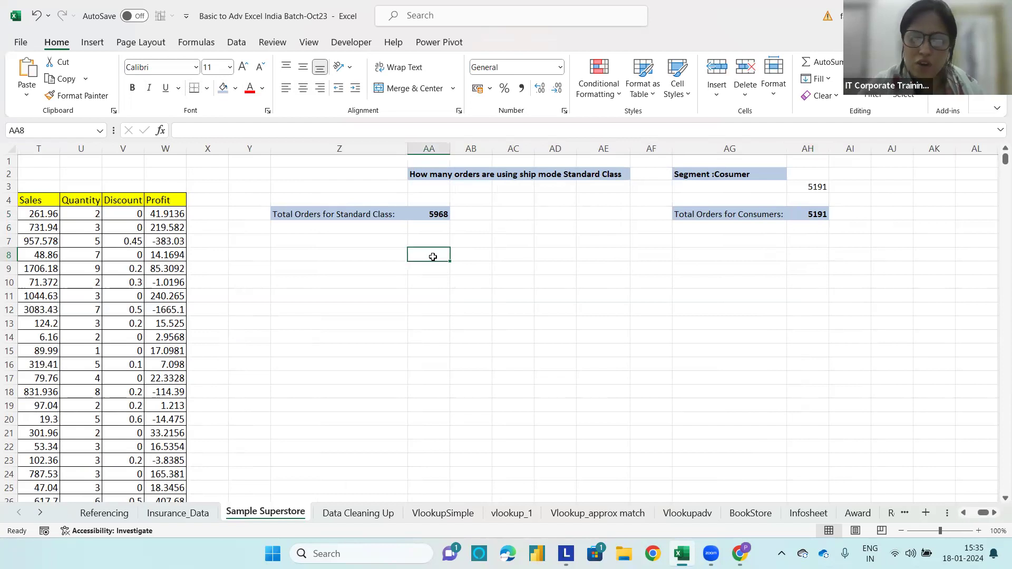
type("Segmen")
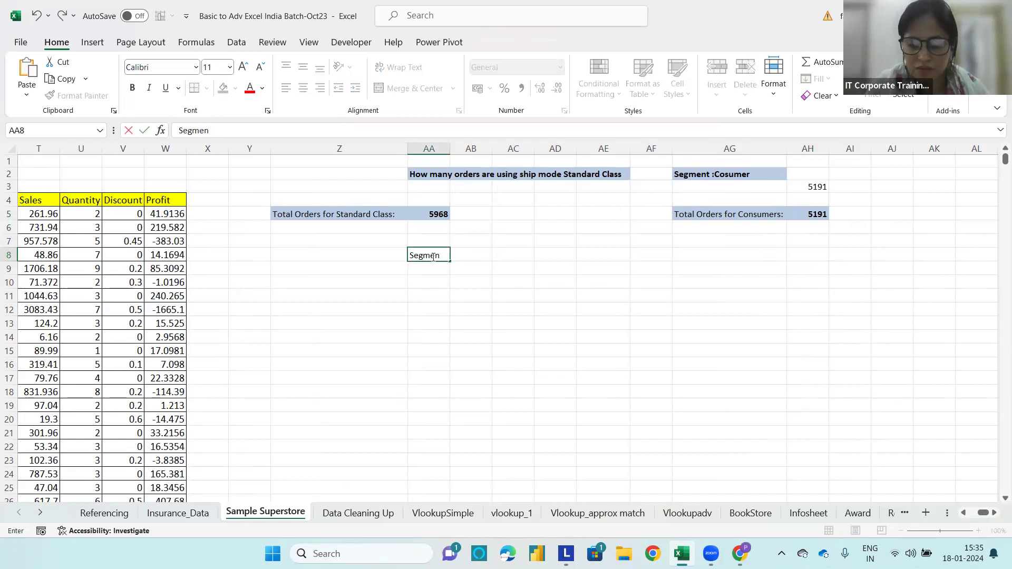
type("t:Con")
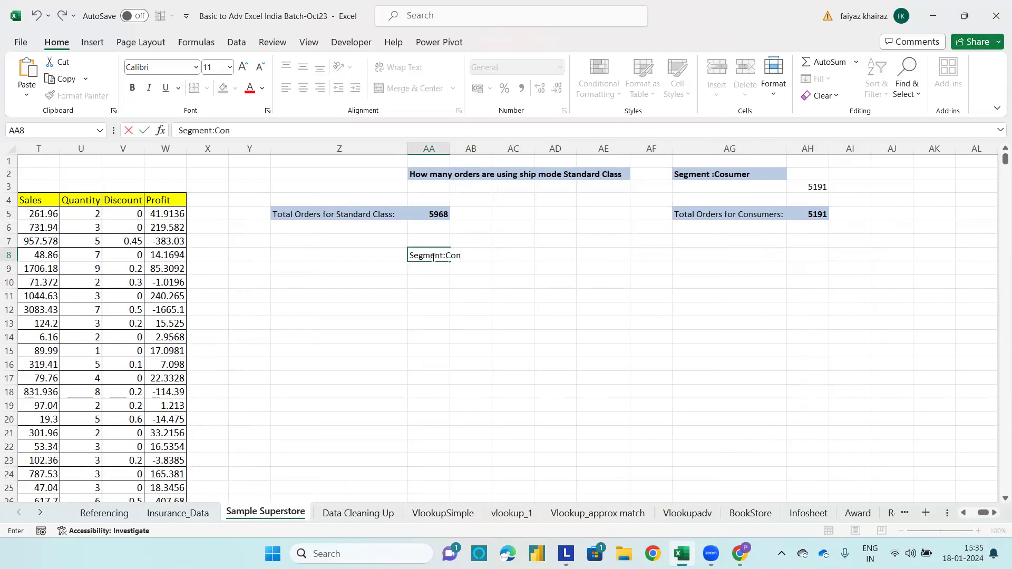
type("sumer but sale")
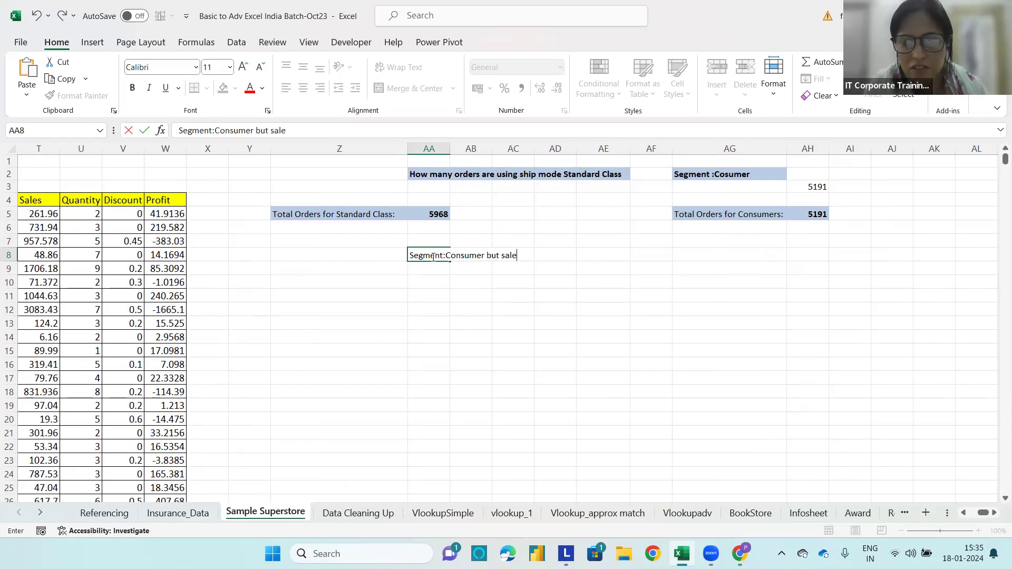
type("s>1000")
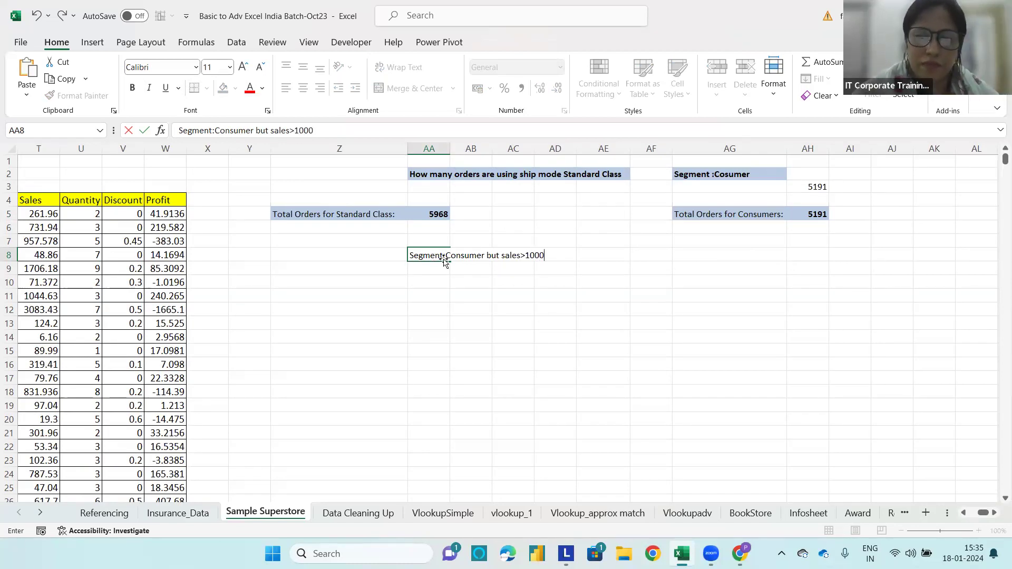
left_click(431, 271)
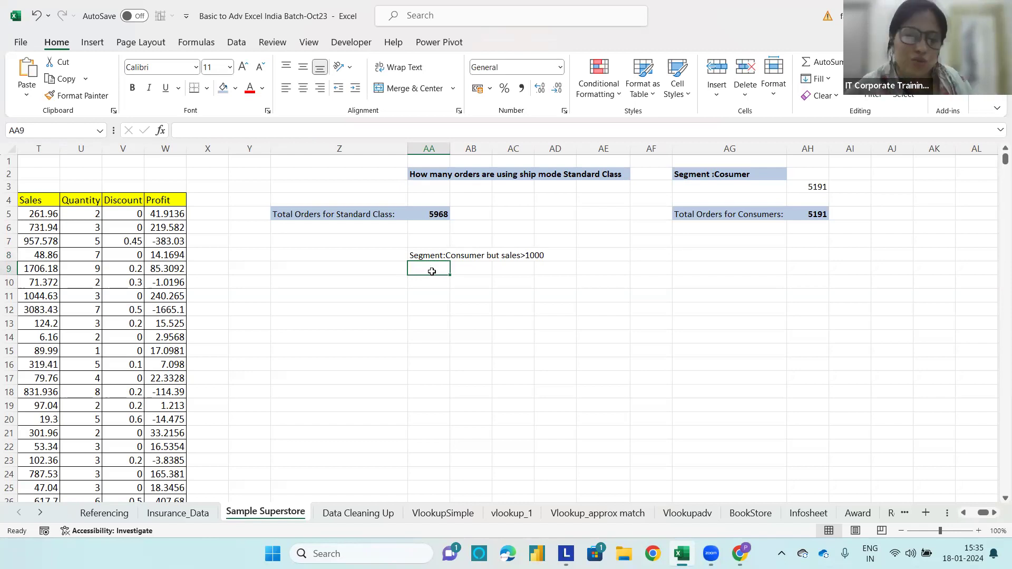
Enter the criteria headers Segment in cell Z10 and Sales in cell AA10.
left_click(357, 285)
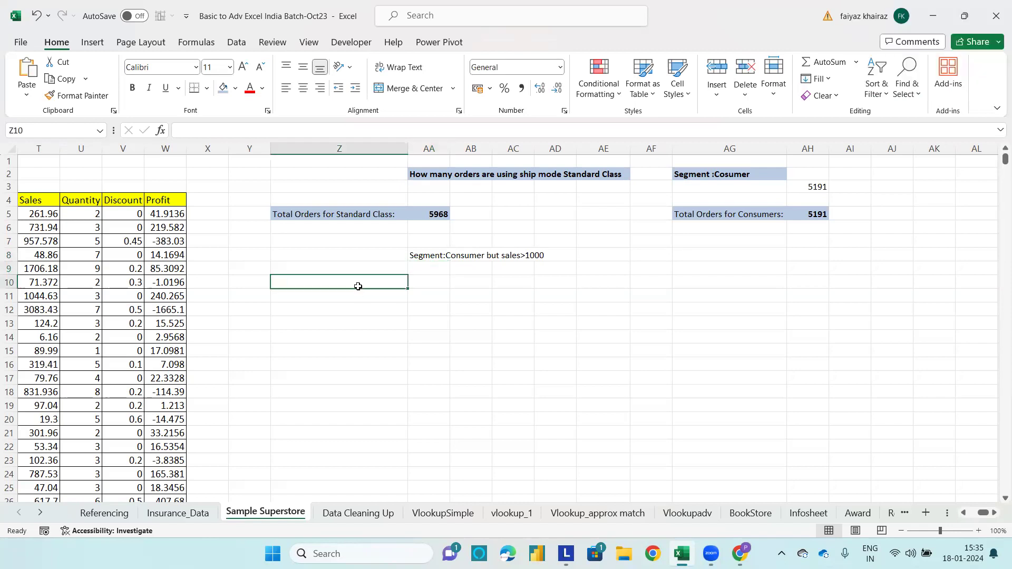
type("Seg")
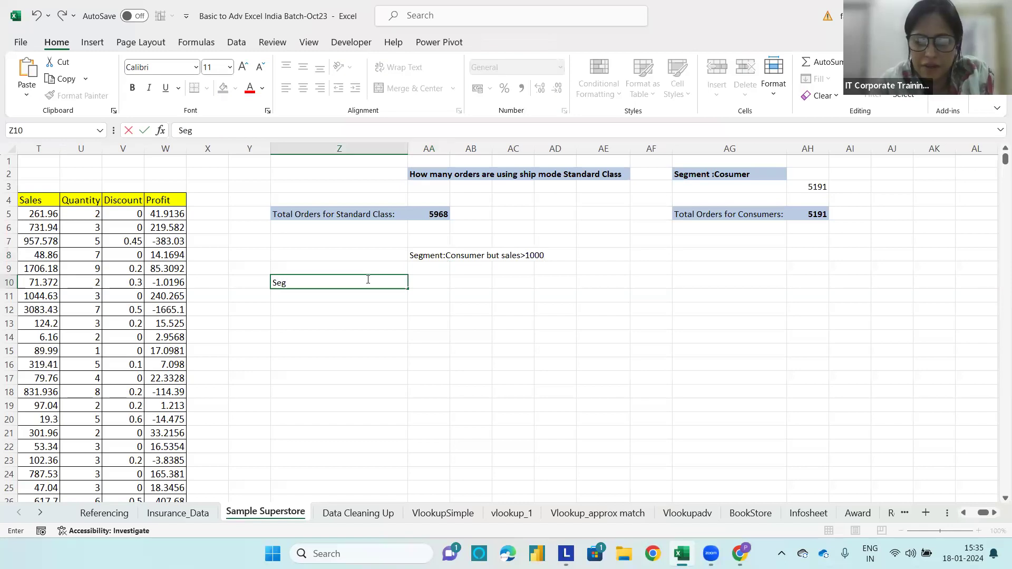
type("ment")
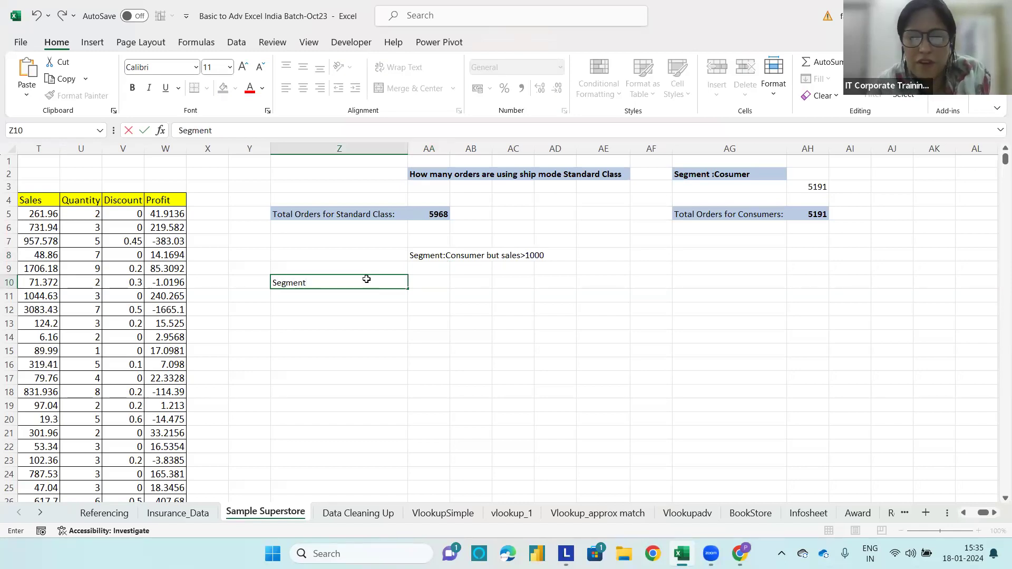
key("Tab")
type("Sales")
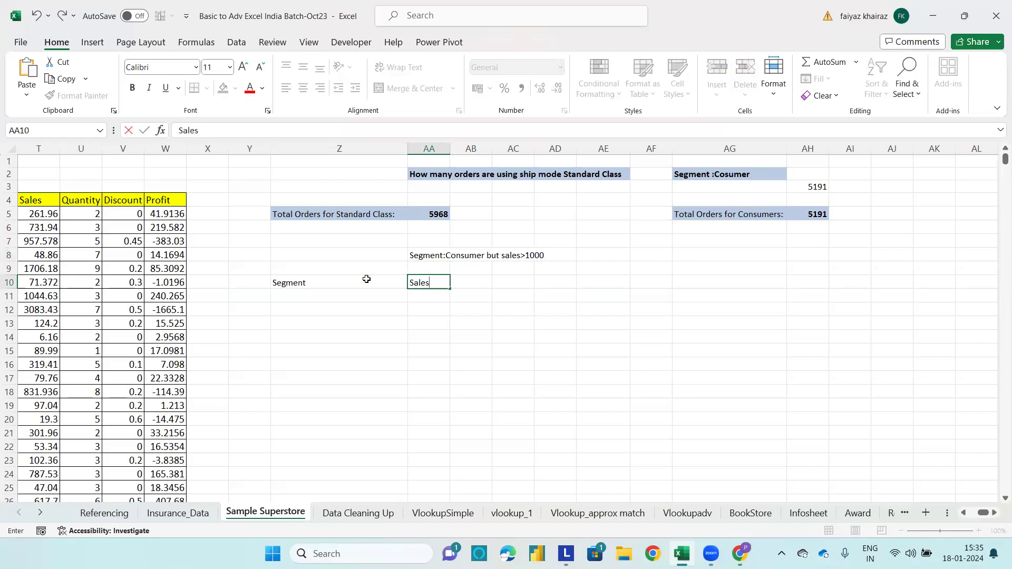
Enter the criteria Consumer in Z11 and >1000 in AA11, under their headers.
left_click(344, 298)
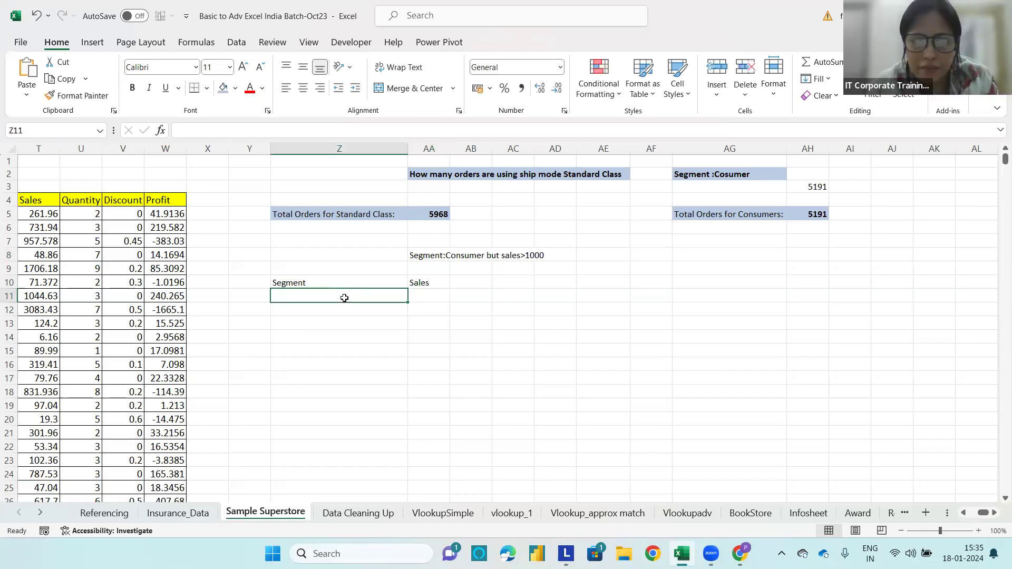
type("Consumer")
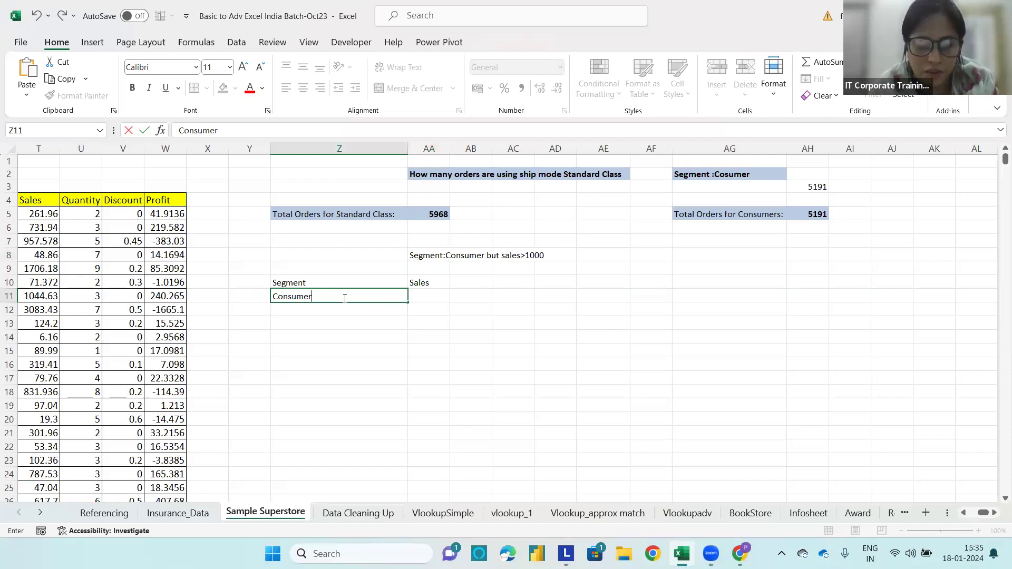
key("Tab")
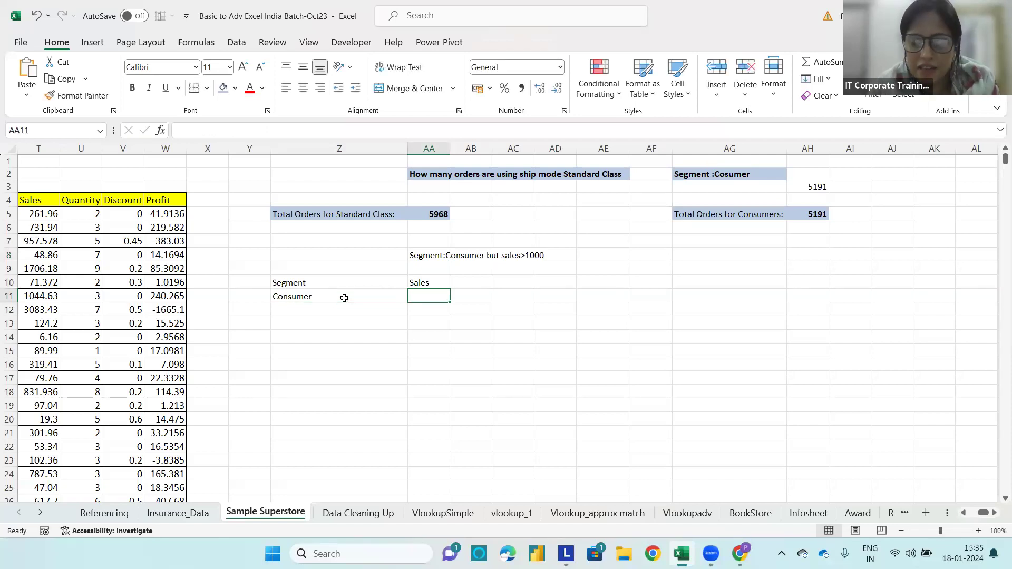
type(">1000")
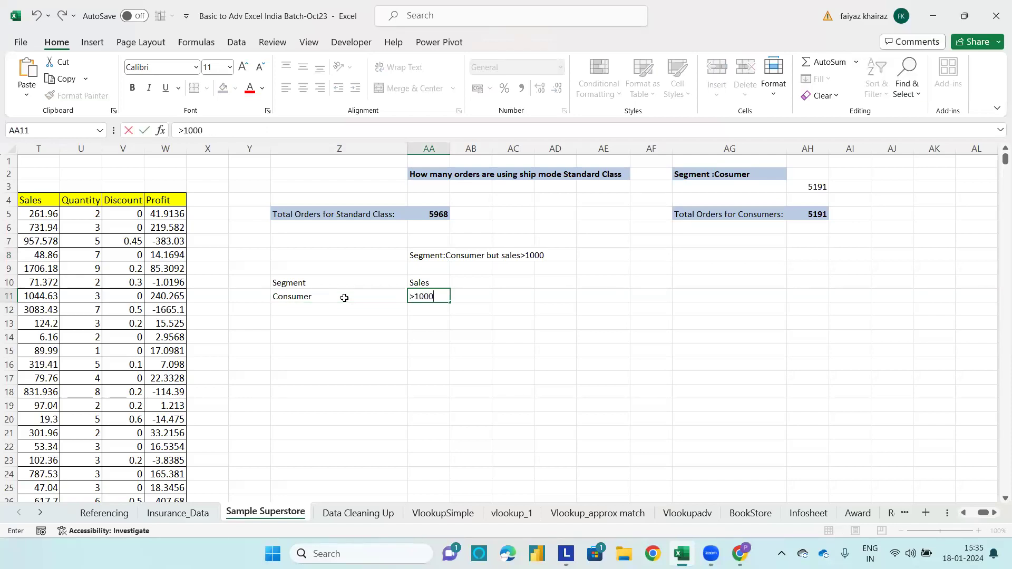
Fill the Segment and Sales header cells Z10 and AA10 with light blue.
left_click(339, 285)
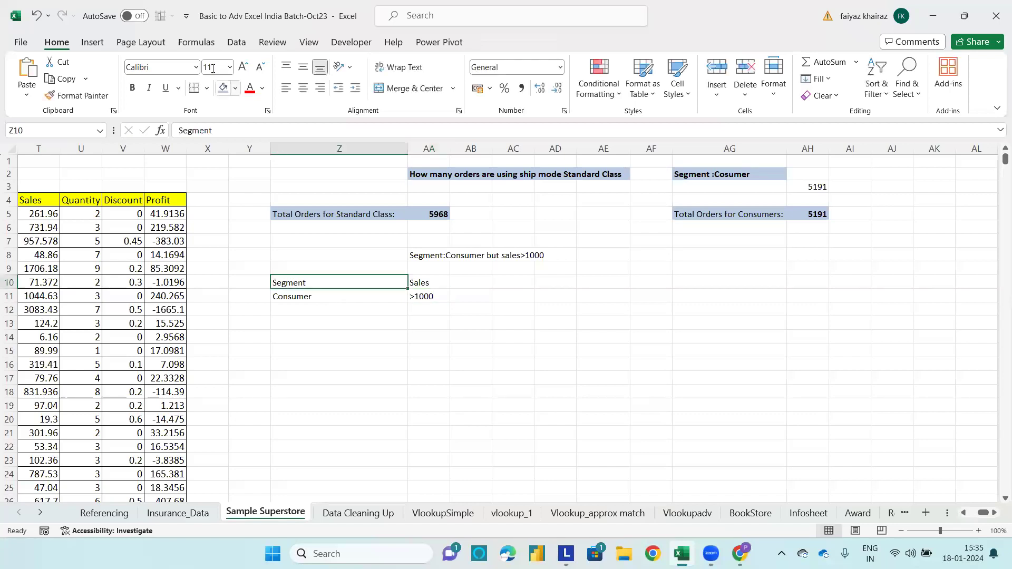
left_click(224, 87)
left_click(435, 277)
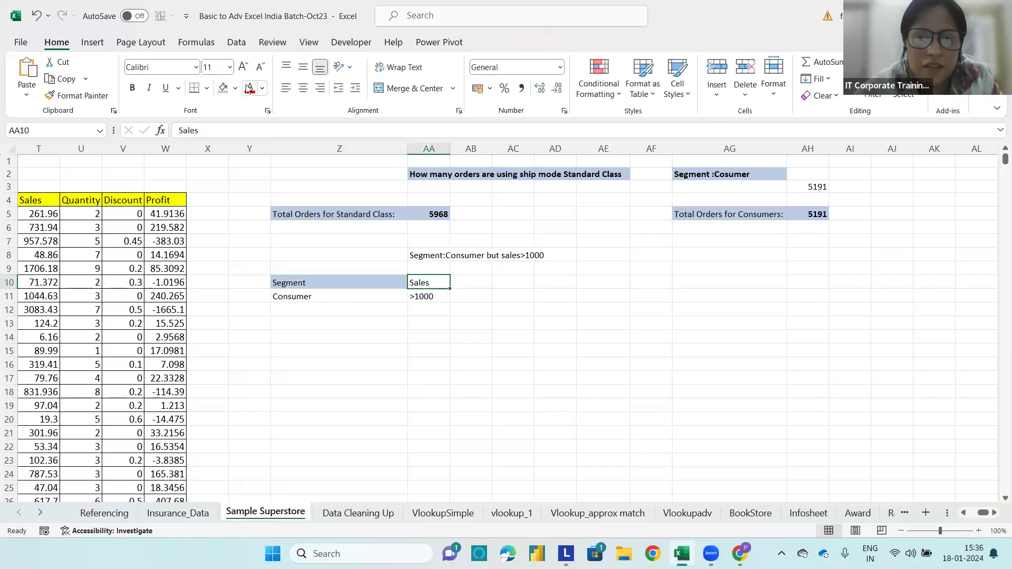
left_click(224, 88)
Start a COUNTIFS formula in AB11 with the Segment column data J5:J9998 as the first criteria range.
left_click(469, 283)
left_click(467, 292)
type("=")
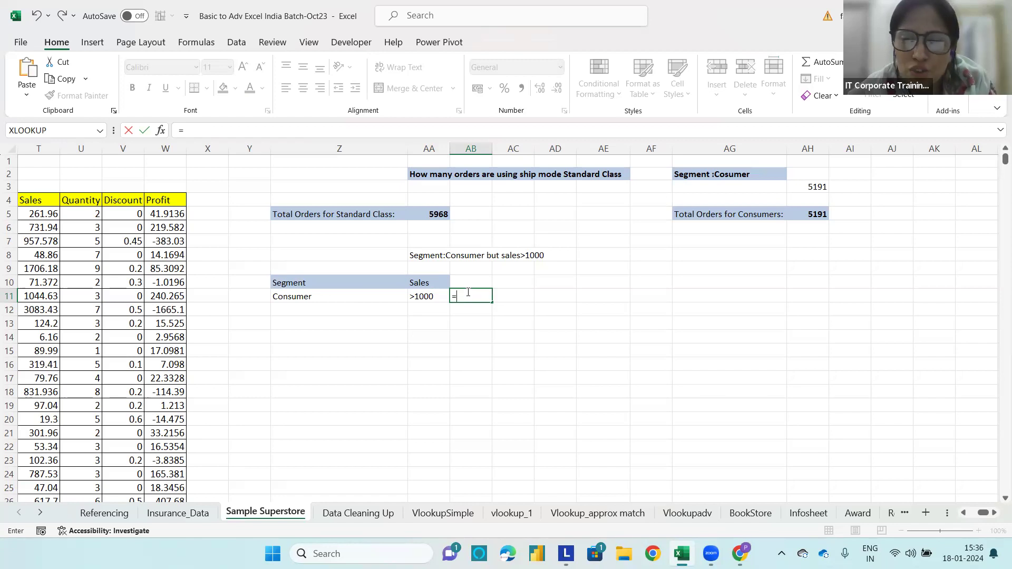
type("COUNTIF")
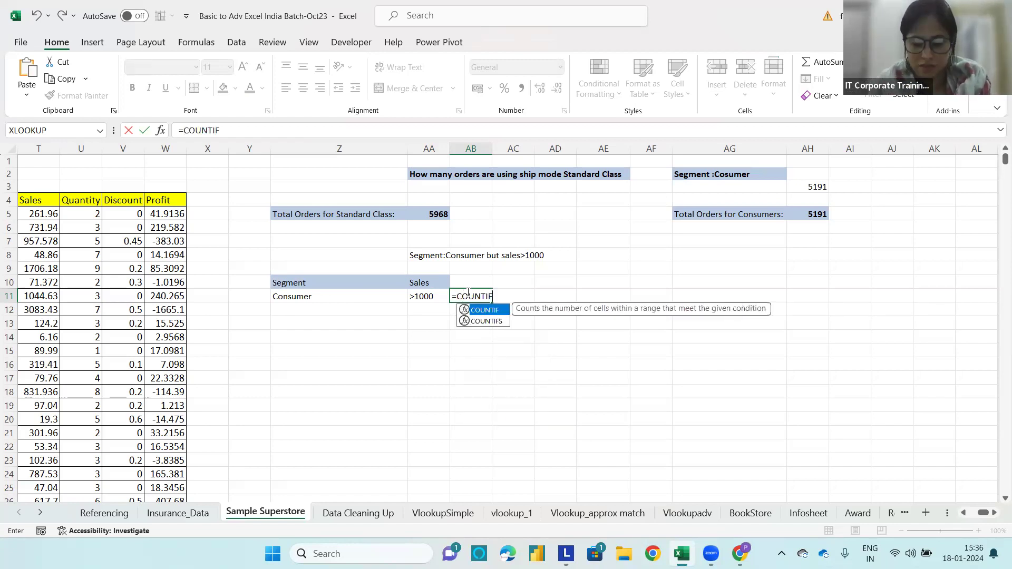
type("S")
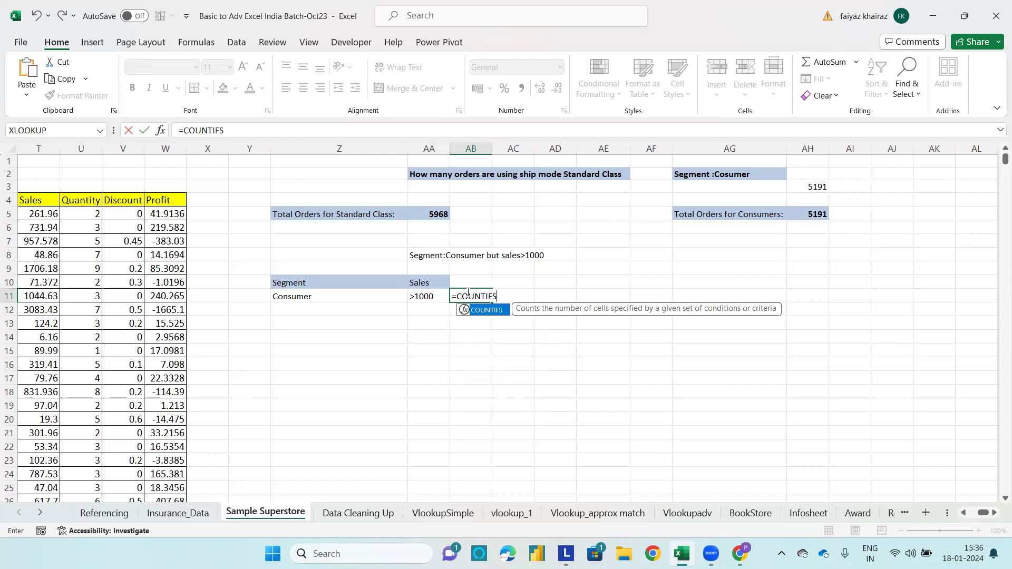
type("(")
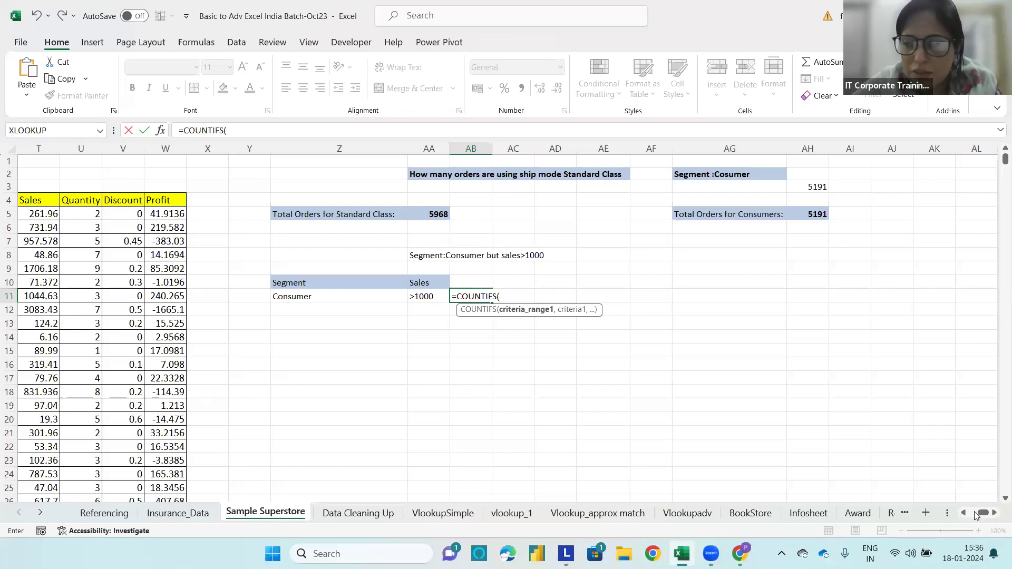
left_click_drag(980, 512, 974, 513)
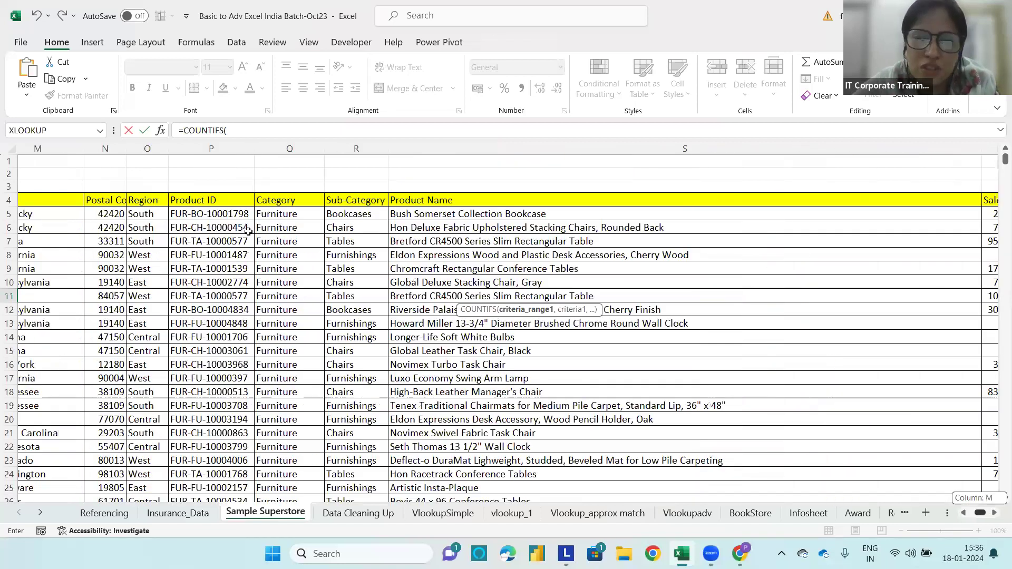
left_click(235, 215)
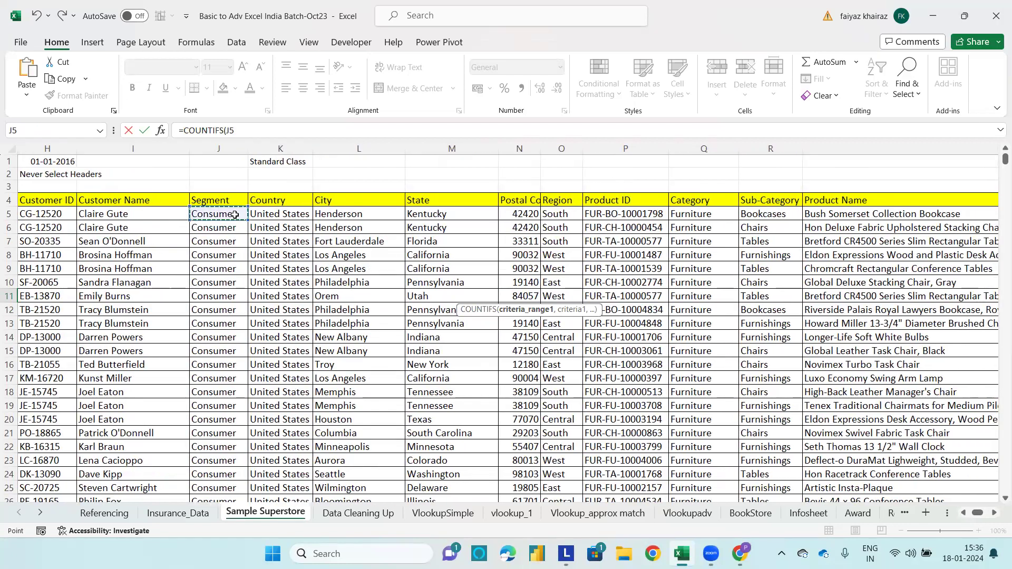
key("ctrl+shift+Down")
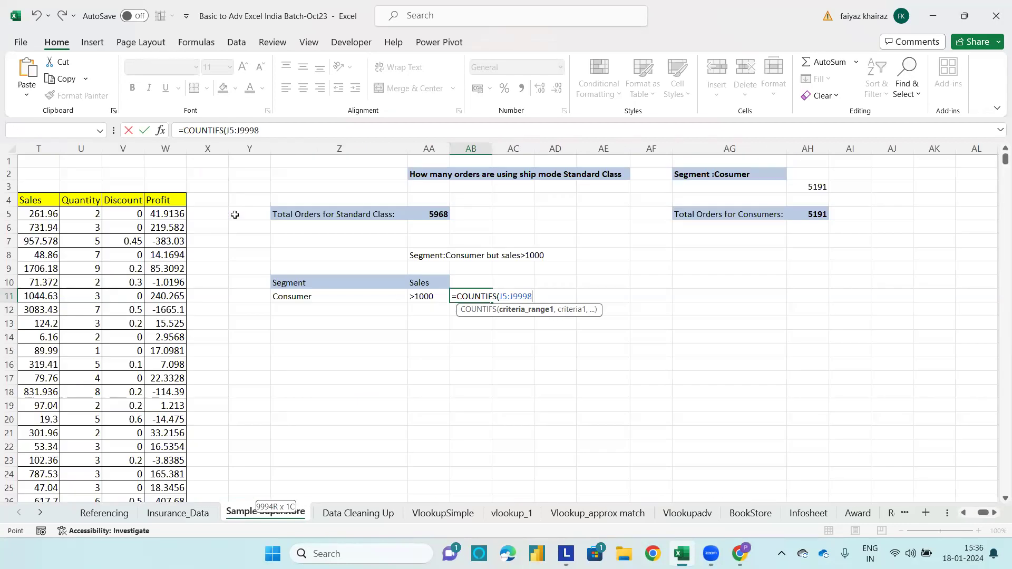
type(",")
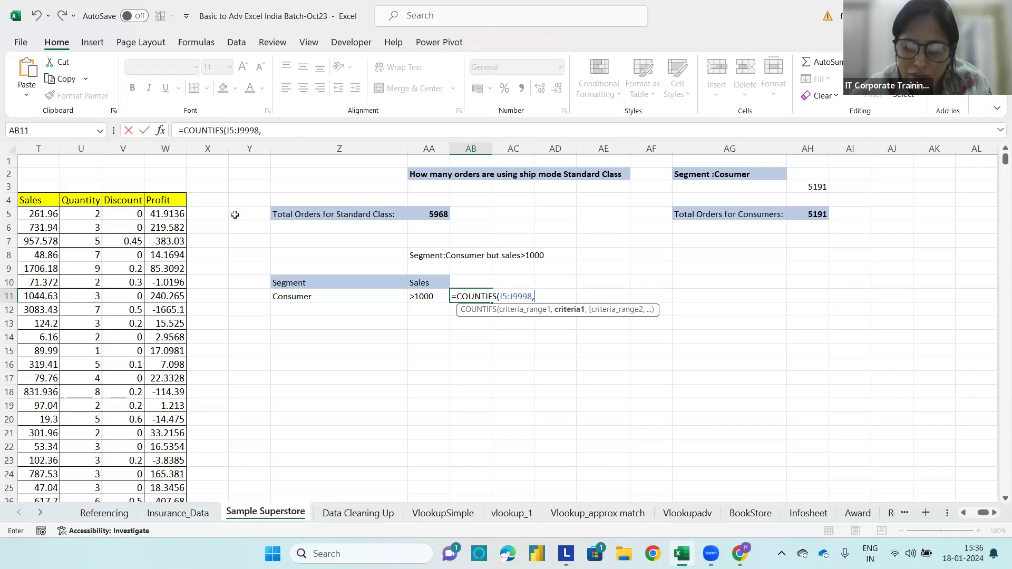
type("\"C")
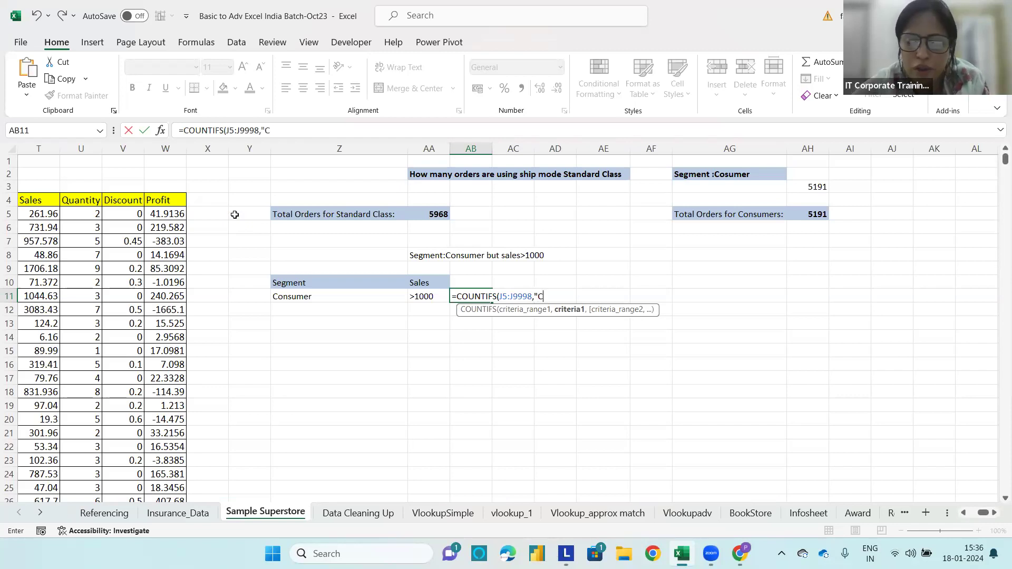
type("osumer")
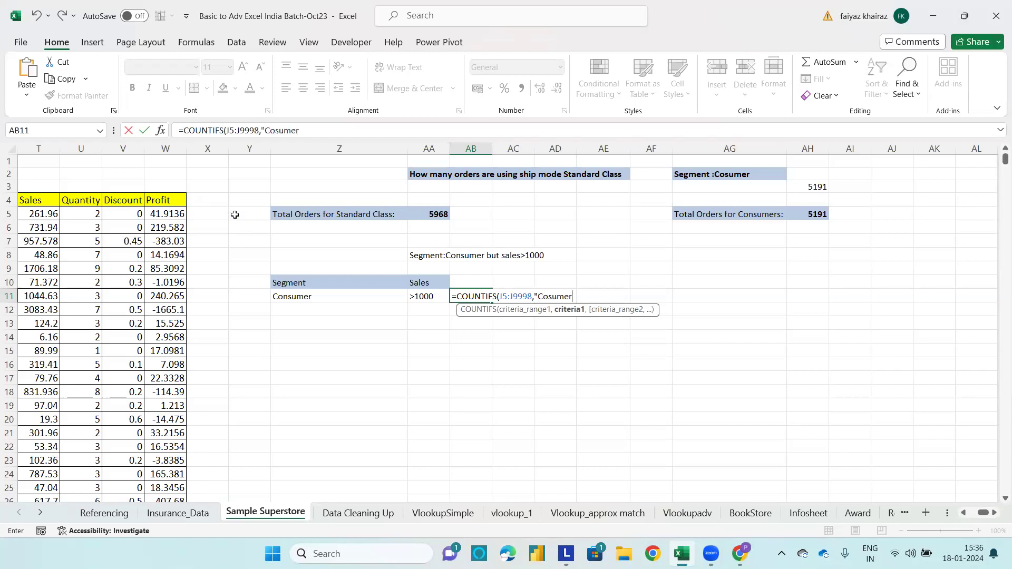
key("BackSpace")
key("BackSpace")
key("BackSpace")
key("BackSpace")
key("BackSpace")
key("BackSpace")
key("BackSpace")
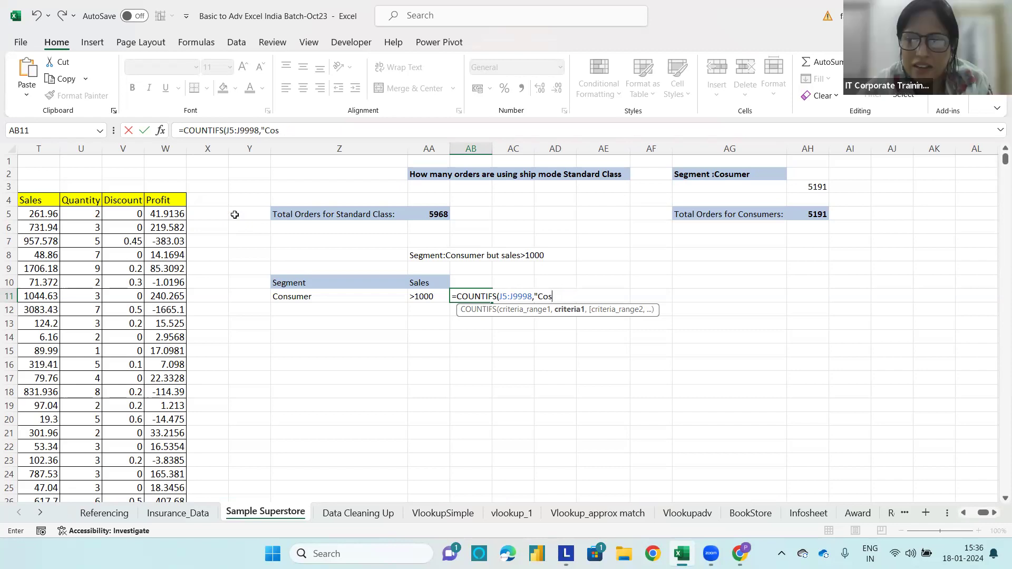
Complete the formula as =COUNTIFS(J5:J9998,Z11,T5:T9998,AA11), referencing the Consumer and >1000 criteria cells.
left_click(315, 295)
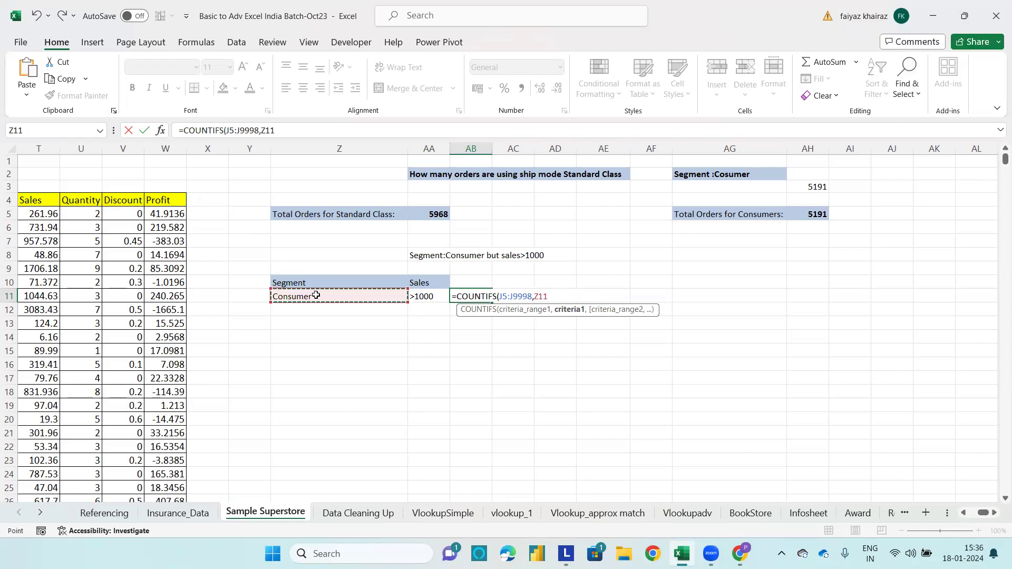
type(",")
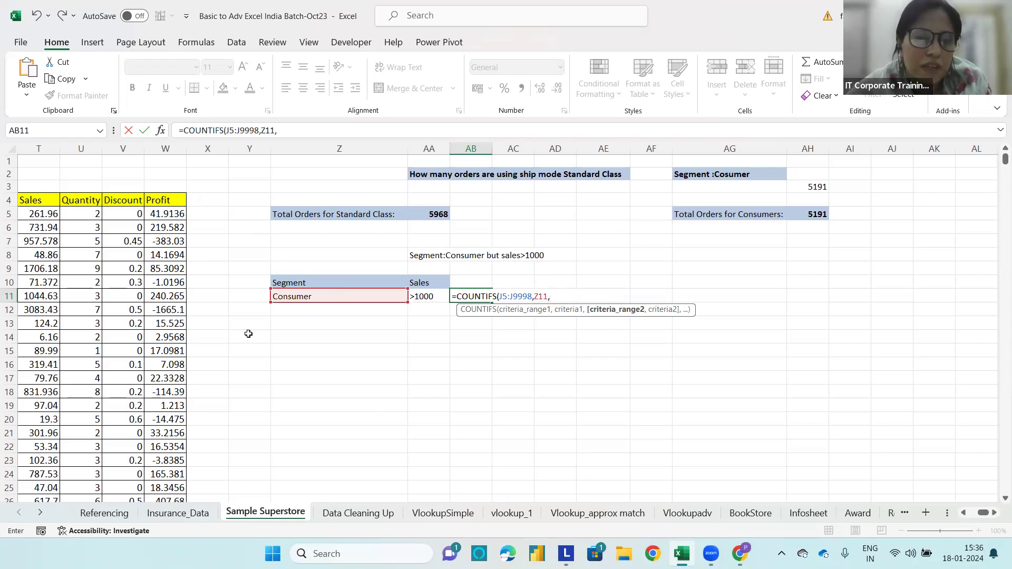
left_click_drag(983, 516, 951, 448)
left_click(850, 211)
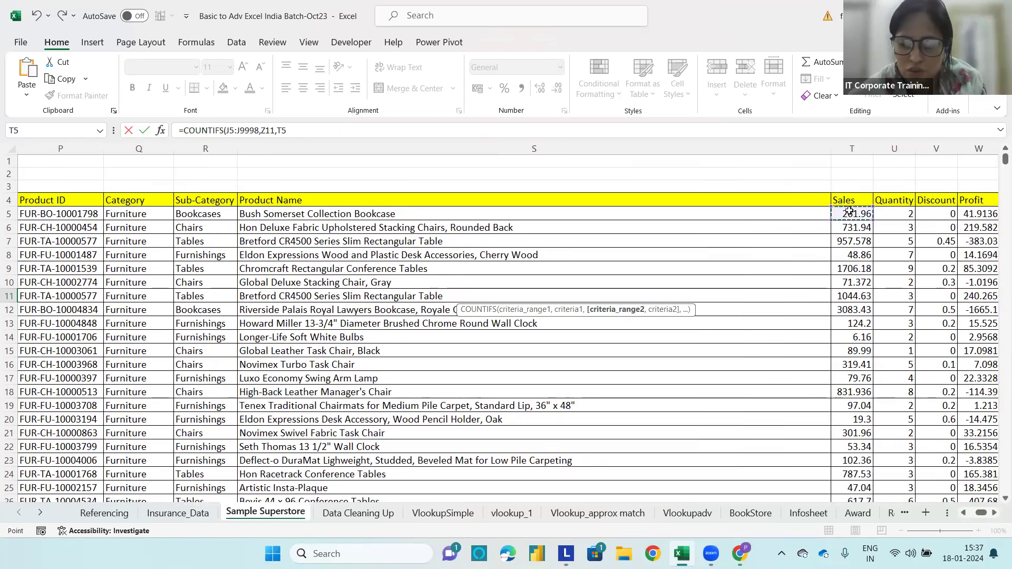
key("ctrl+shift+Down")
type(",")
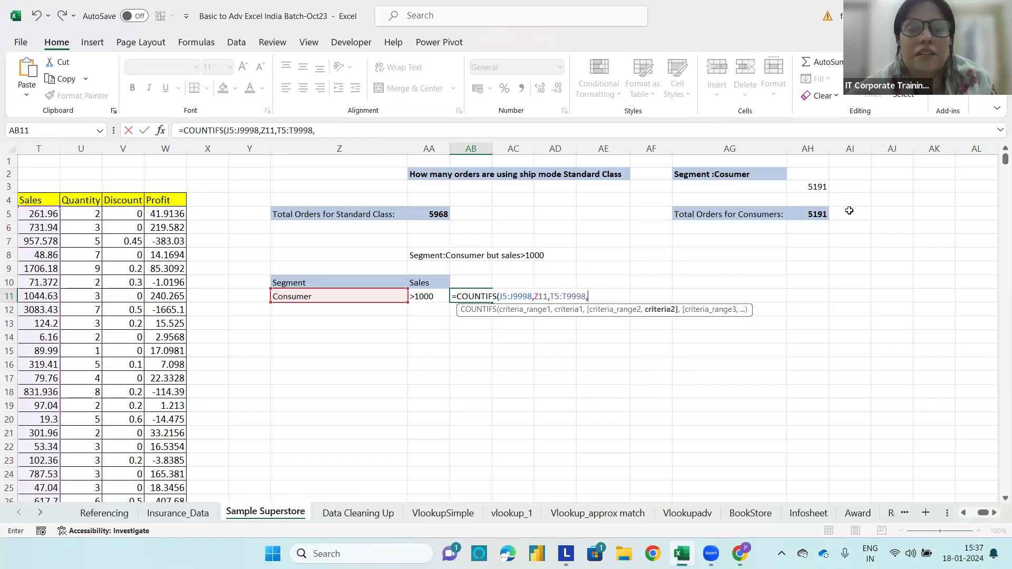
left_click(425, 292)
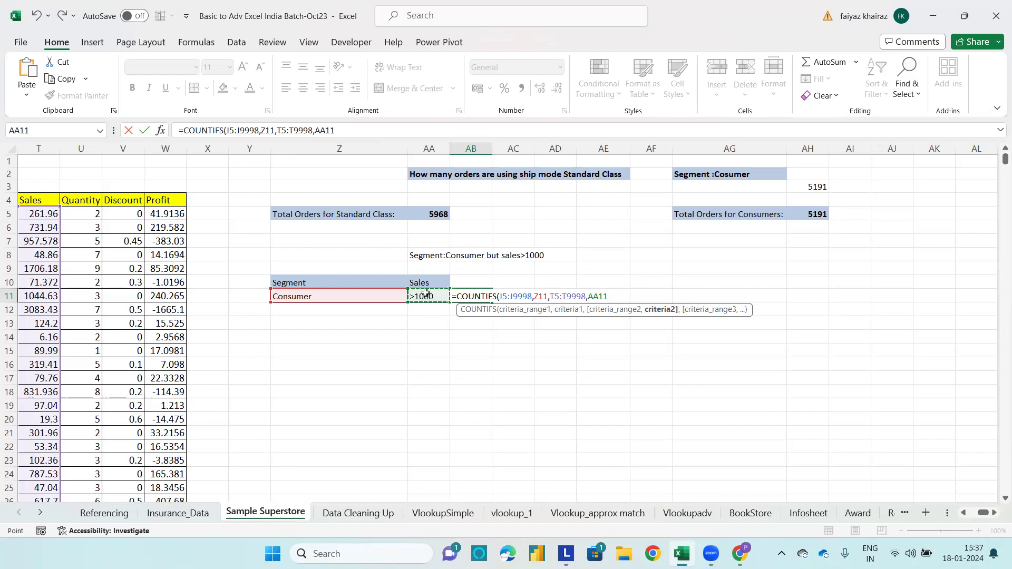
type(")")
key("Return")
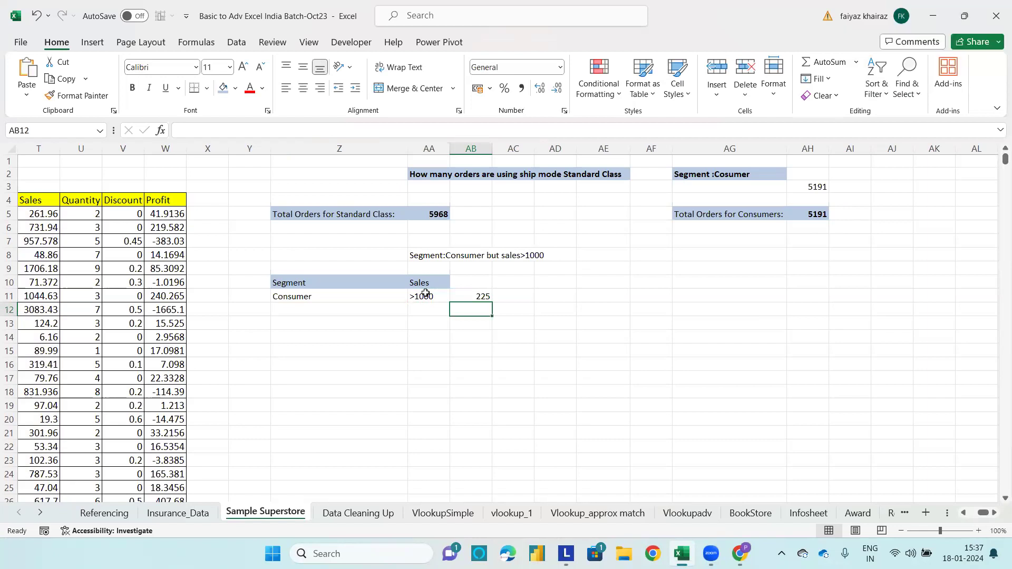
Turn on filters for the header row 4 of the order data and check which values the Segment column offers.
left_click(351, 296)
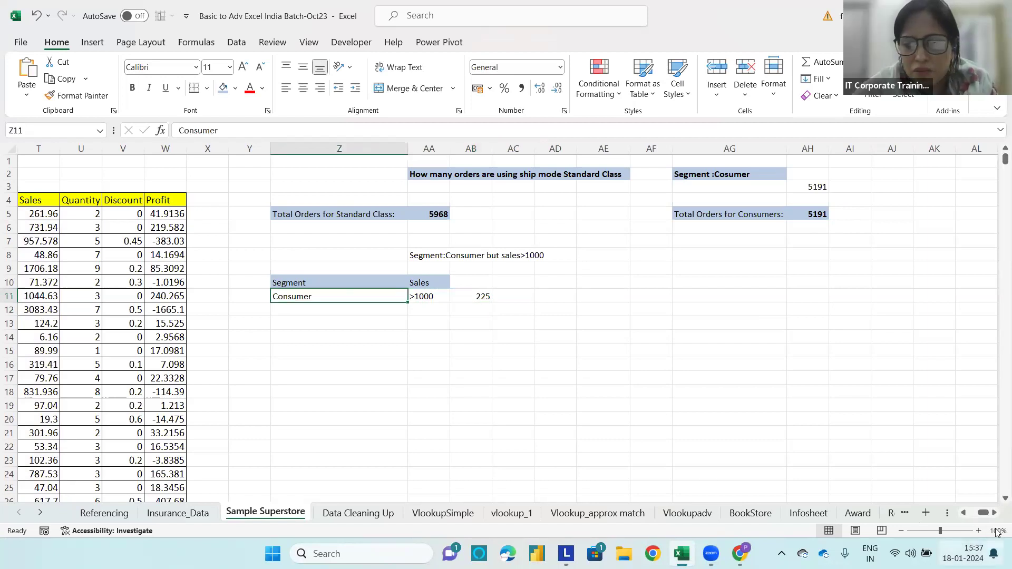
left_click_drag(981, 515, 215, 204)
scroll(214, 204, "left", 4)
left_click(214, 204)
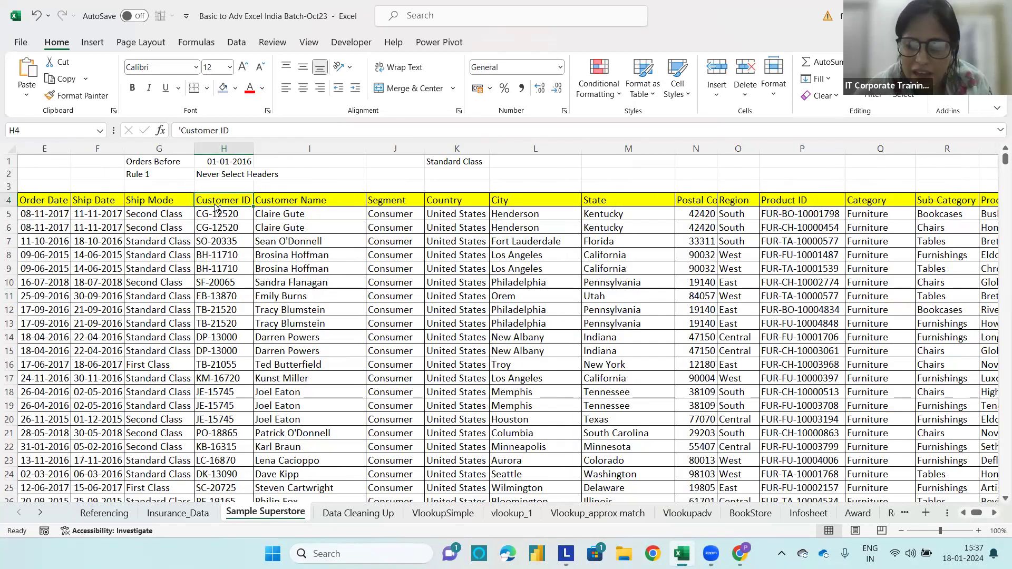
key("ctrl+shift+l")
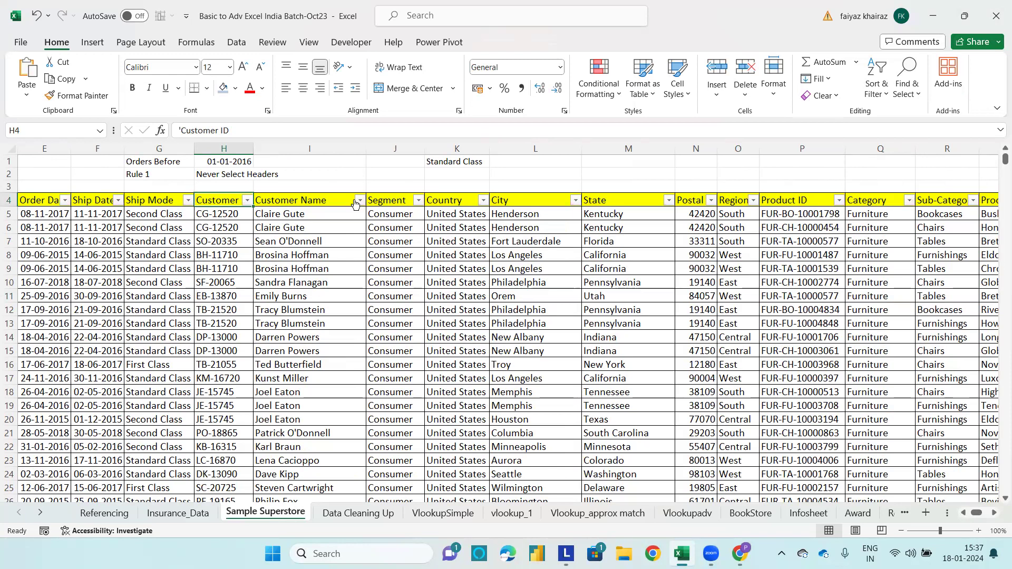
left_click(418, 200)
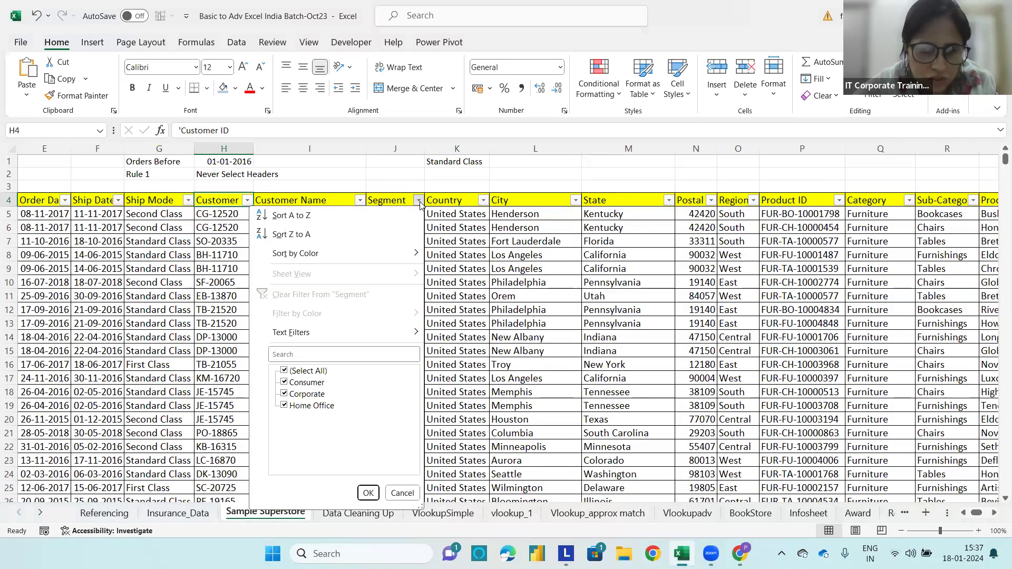
left_click(418, 202)
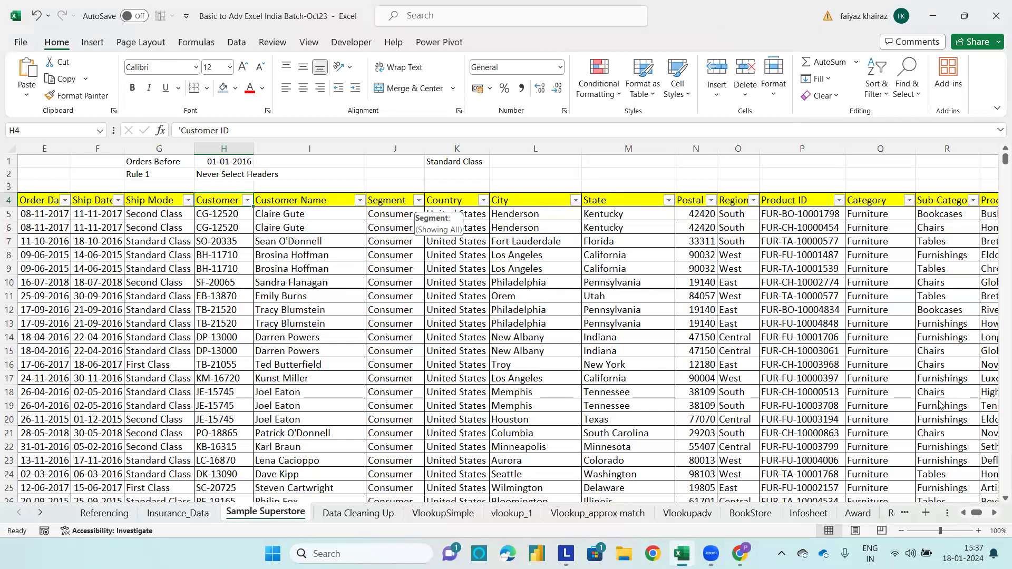
Replace the segment criterion in Z11 with Corporate.
left_click(994, 512)
left_click(994, 512)
left_click(994, 513)
left_click(994, 513)
left_click(994, 513)
left_click(994, 513)
left_click(995, 512)
left_click(994, 513)
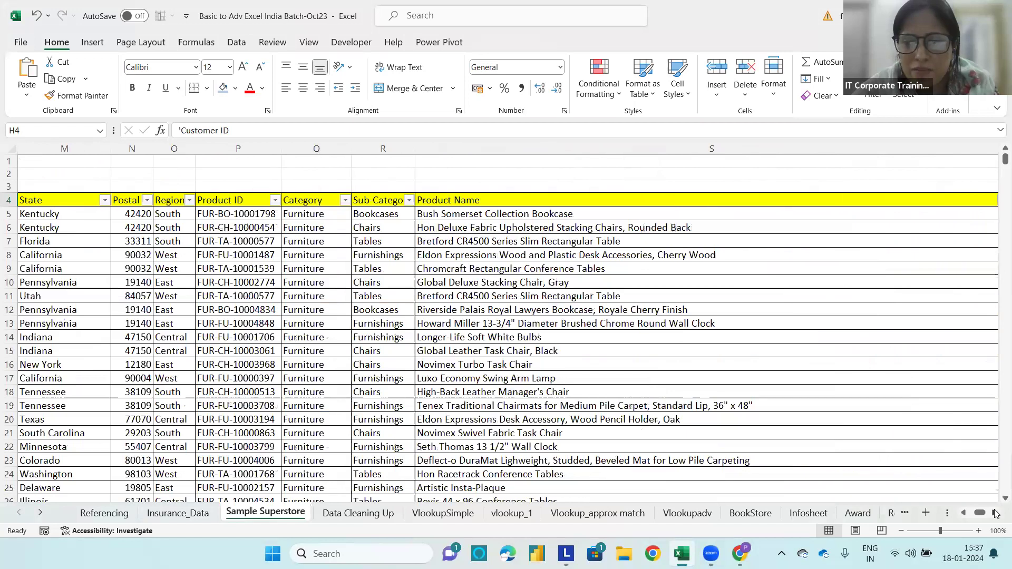
left_click(995, 512)
scroll(157, 337, "right", 5)
scroll(157, 296, "right", 5)
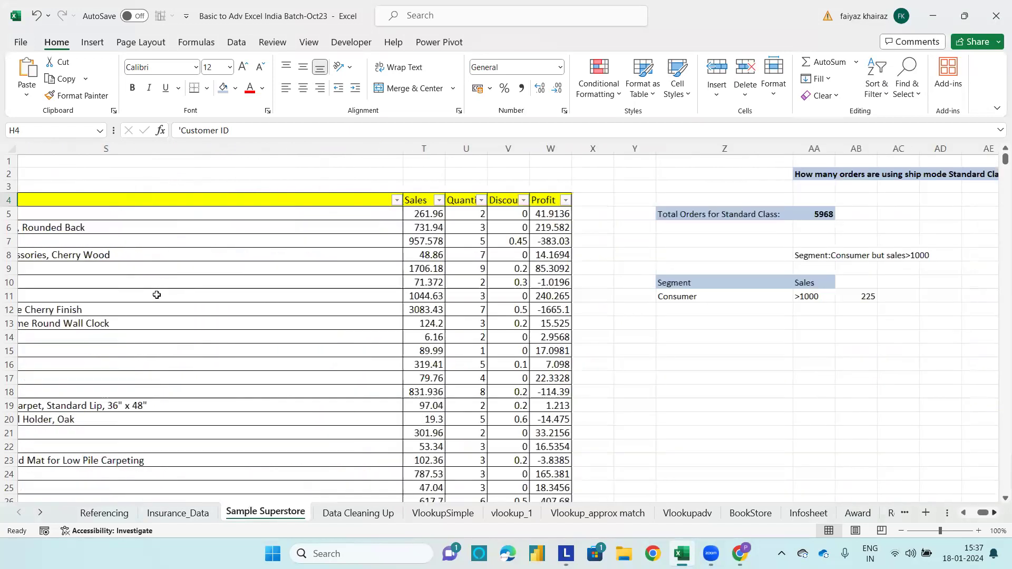
left_click(158, 296)
type("Corpora")
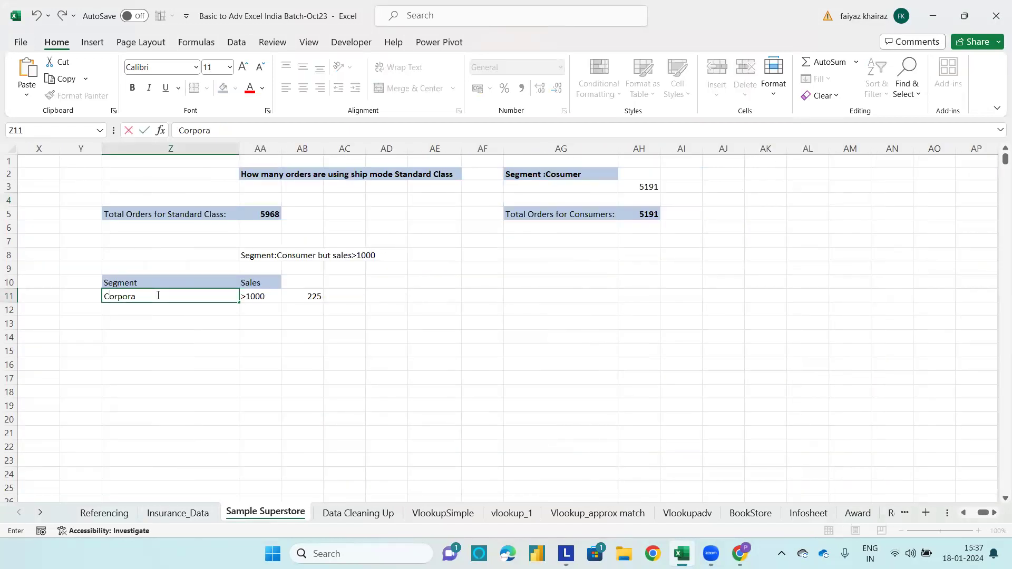
type("te")
key("Return")
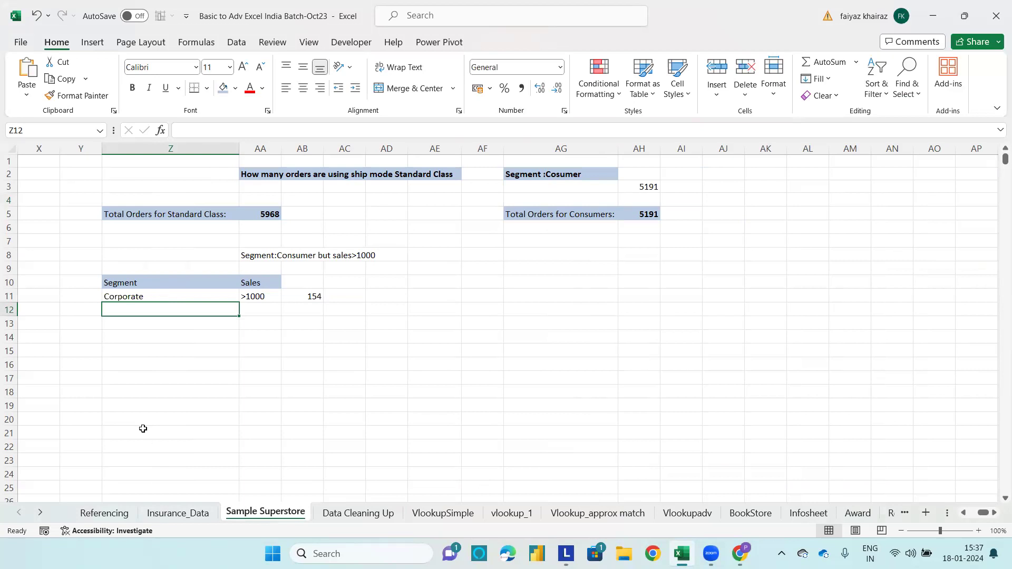
Enter the headers Ship Mode, Segment and Total Orders in Z14, AA14 and AB14, and widen column AB.
left_click_drag(982, 517, 994, 515)
left_click(120, 339)
type("Ship Mode")
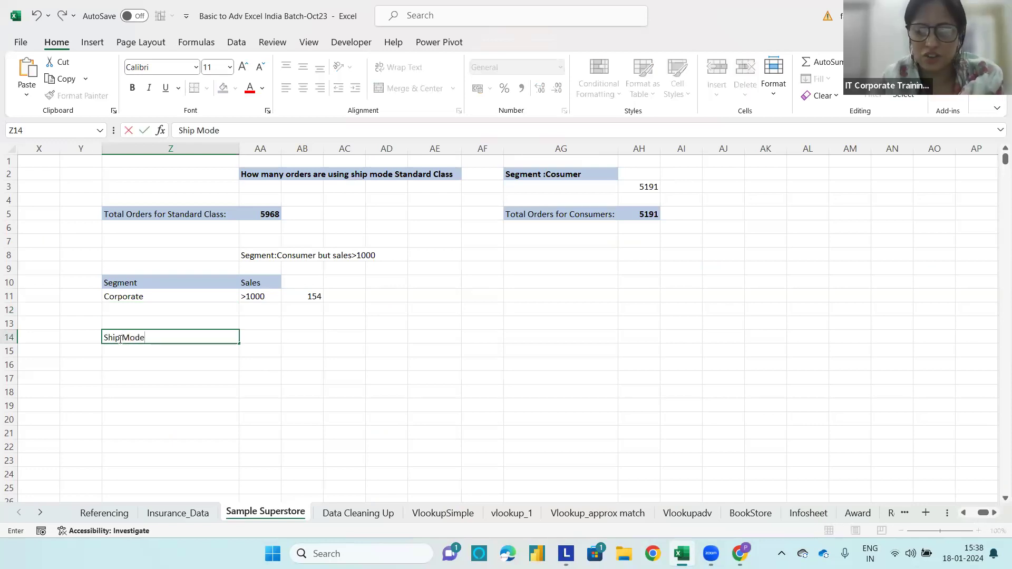
key("Tab")
type("S")
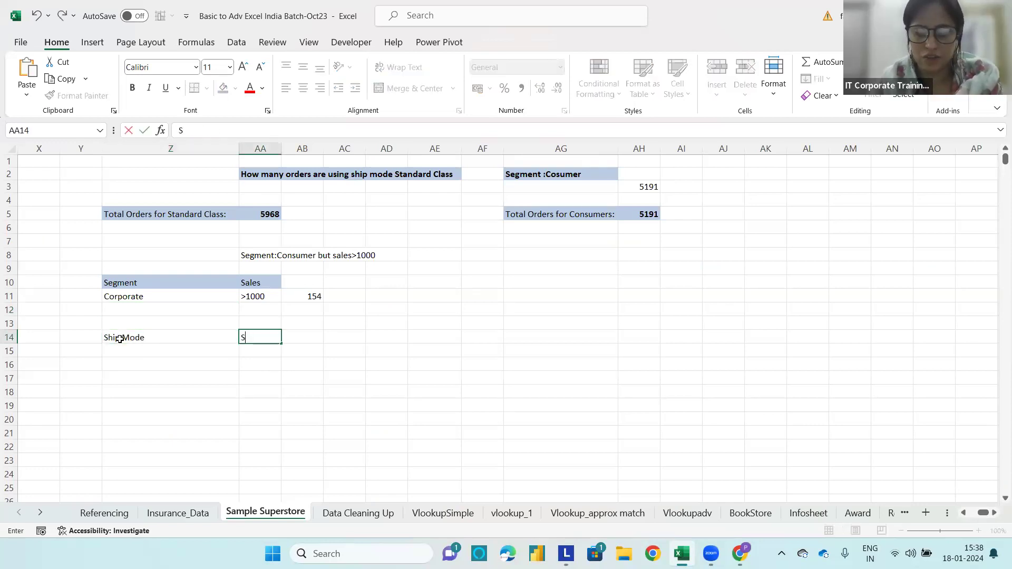
type("egment")
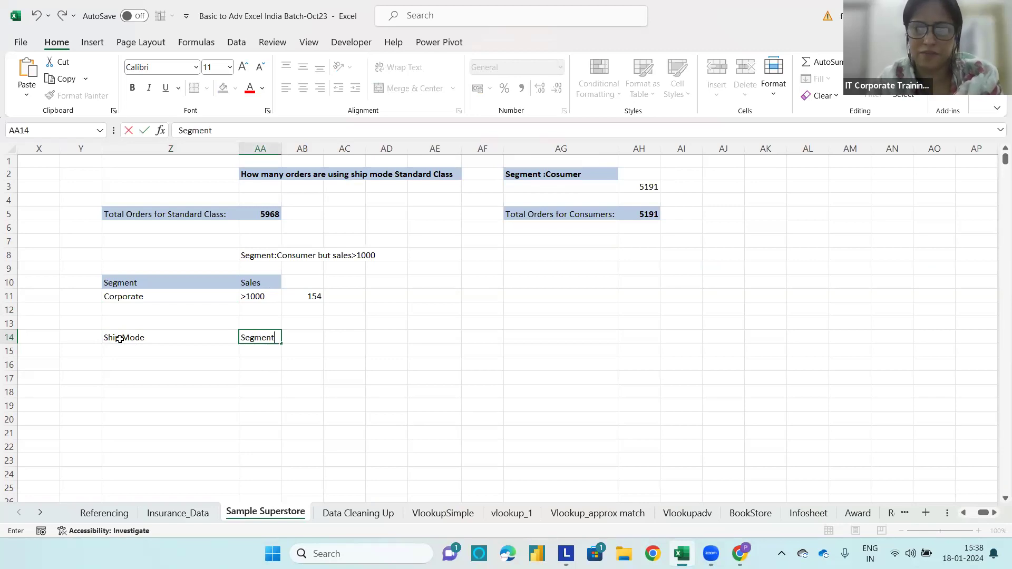
left_click(309, 335)
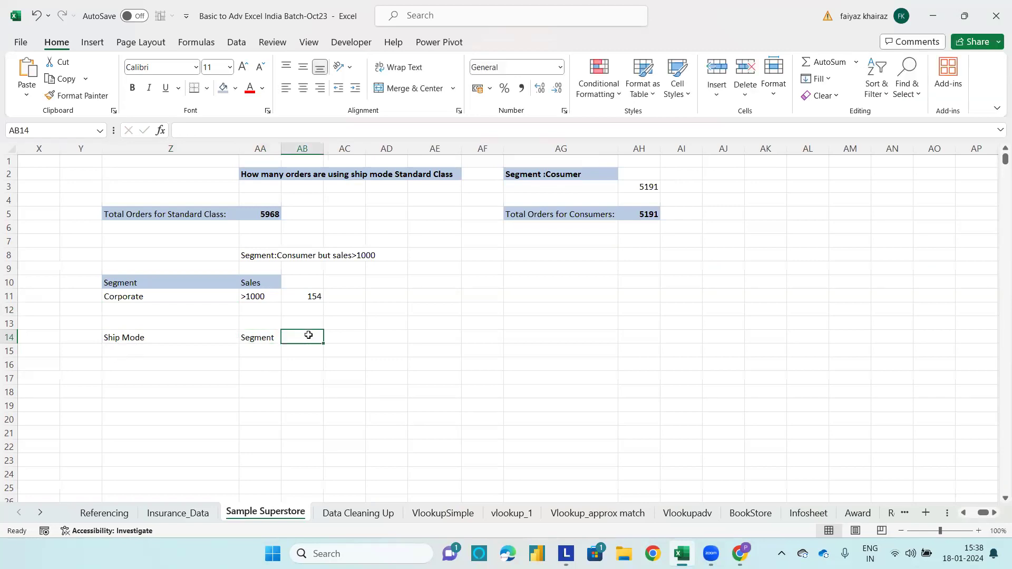
type("Total Orders")
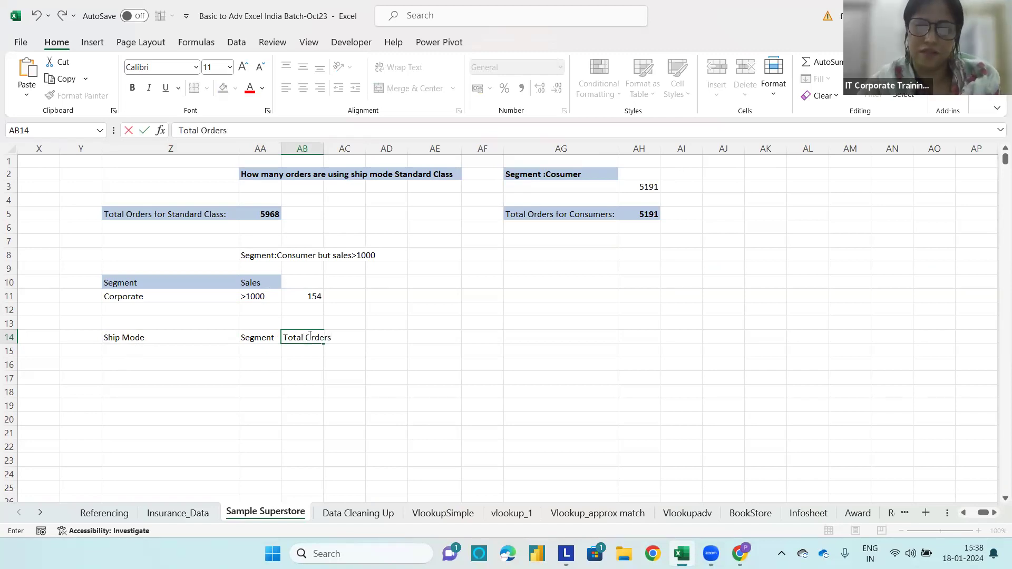
left_click(340, 365)
left_click_drag(330, 150, 345, 150)
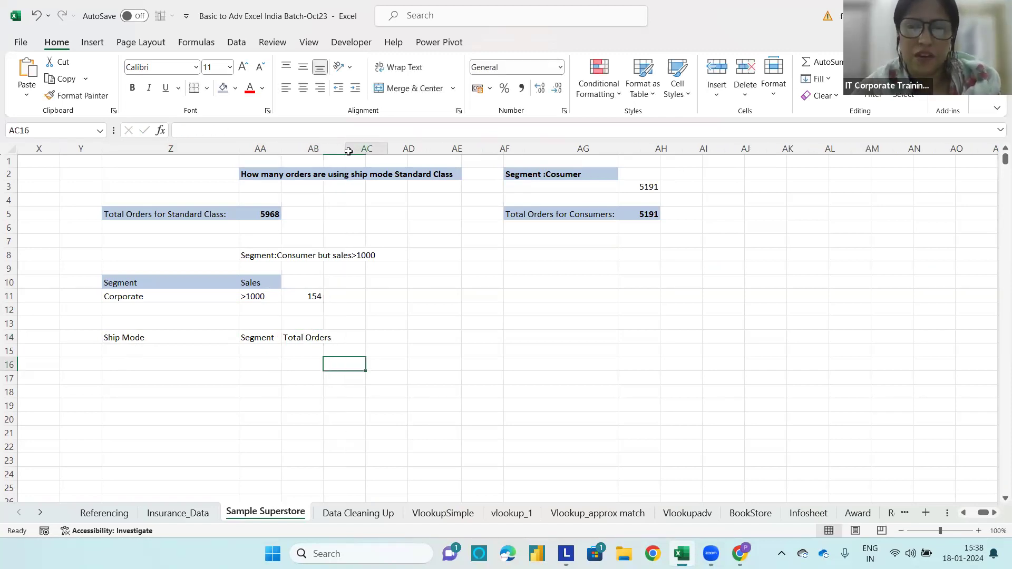
Enter the criteria Standard Class in Z15 and Corporate in AA15, under their headers.
left_click(131, 353)
left_click(249, 352)
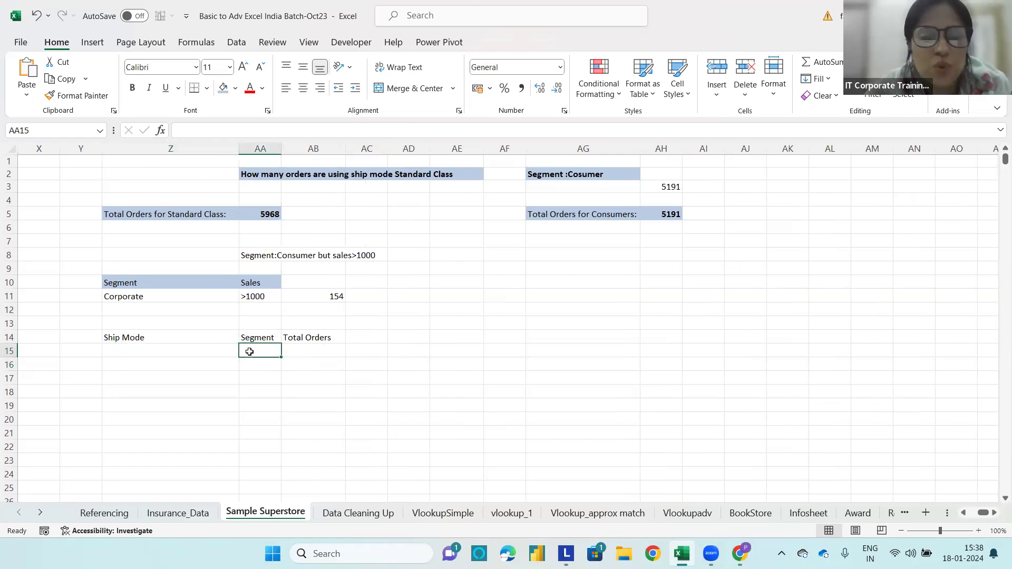
left_click(296, 348)
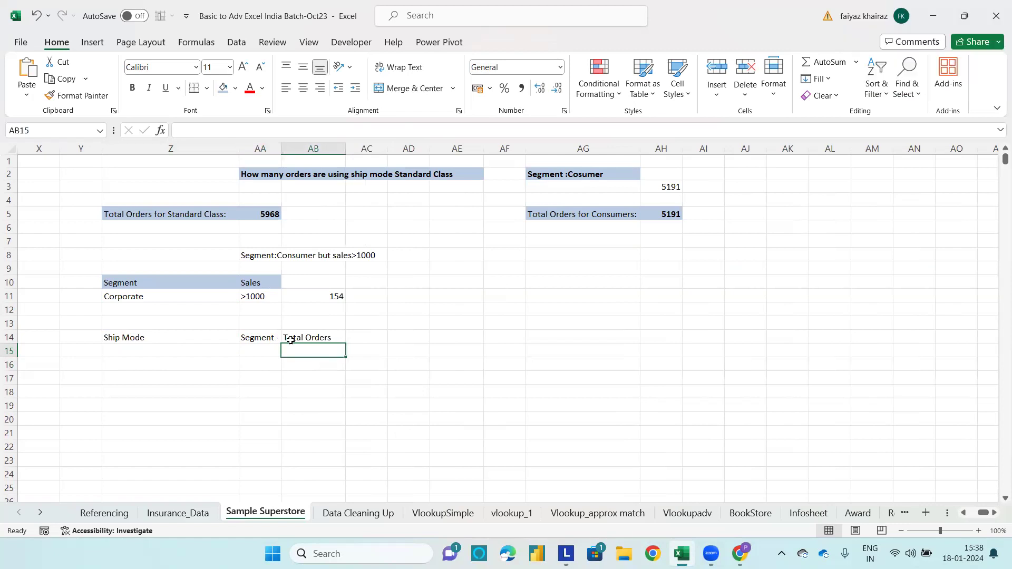
left_click(189, 351)
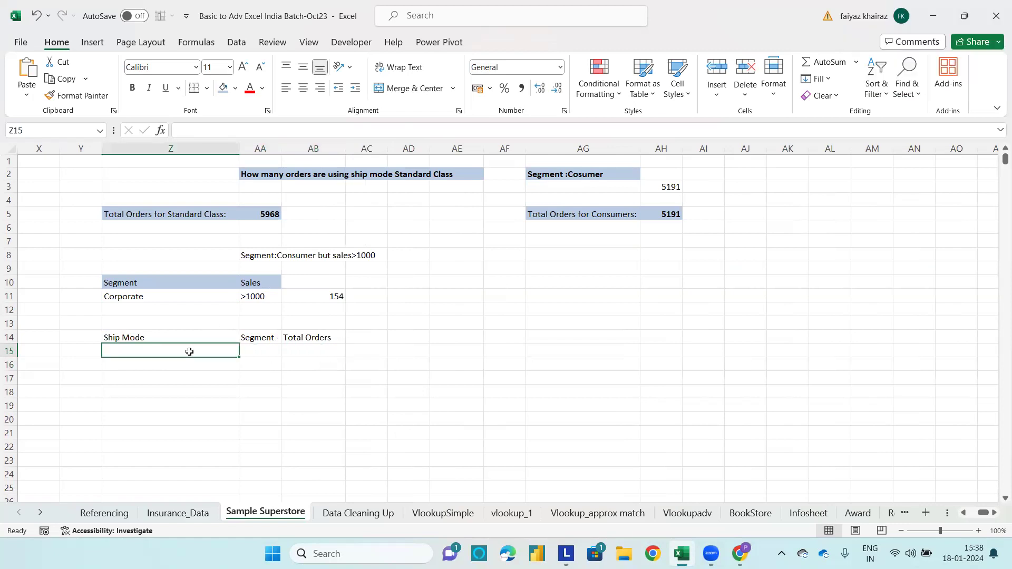
type("Standard")
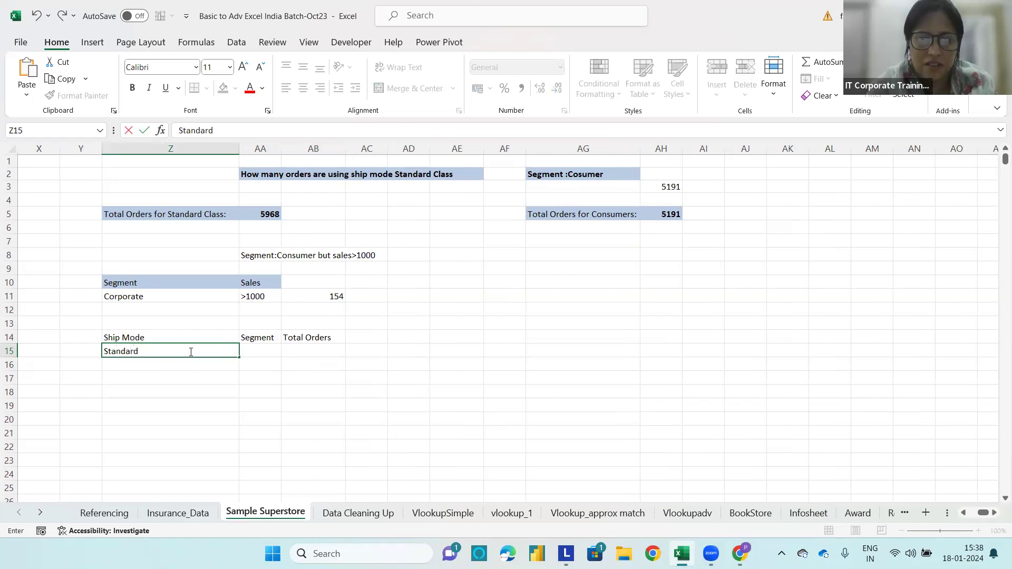
type(" Class")
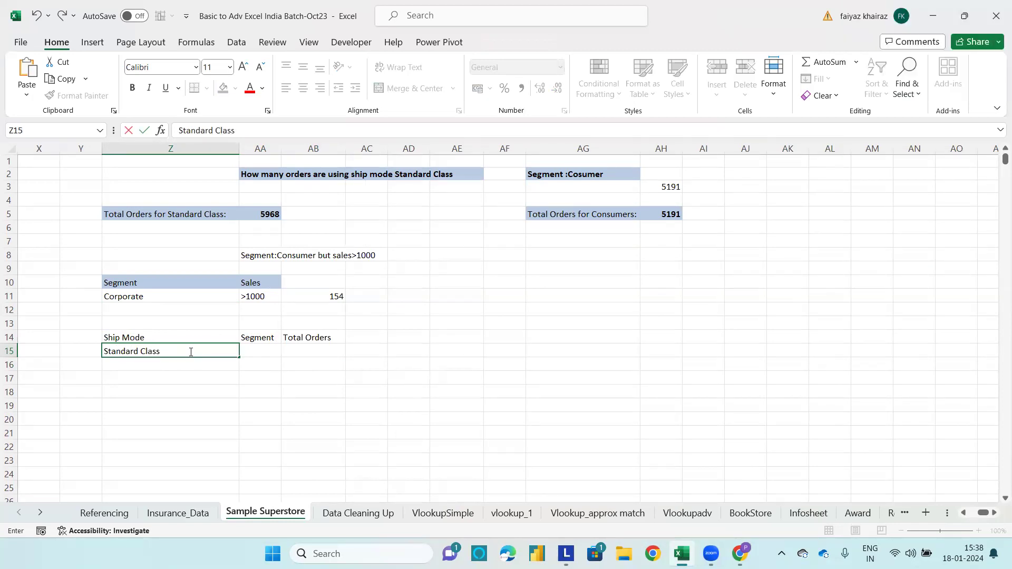
left_click(246, 350)
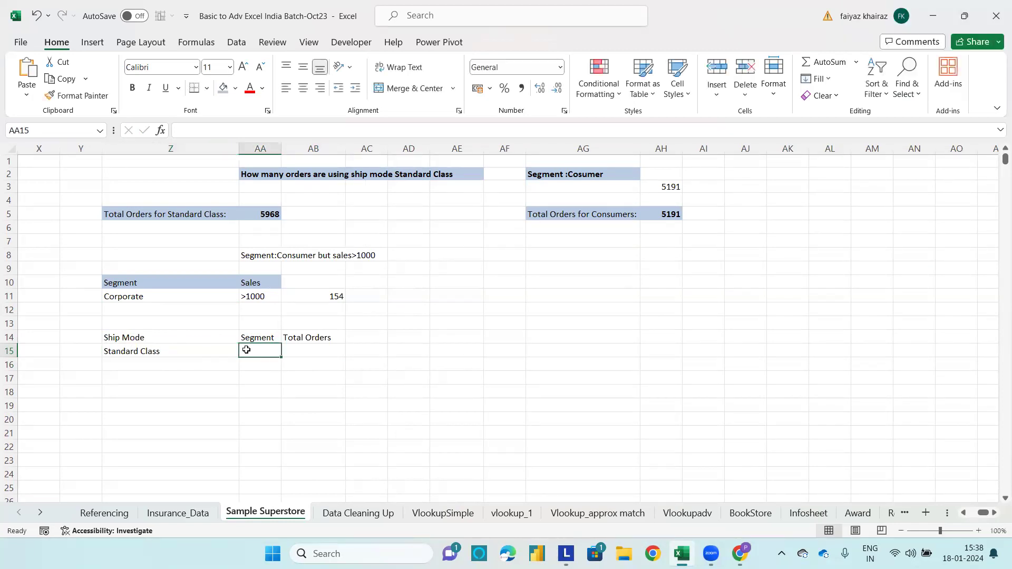
type("Corpora")
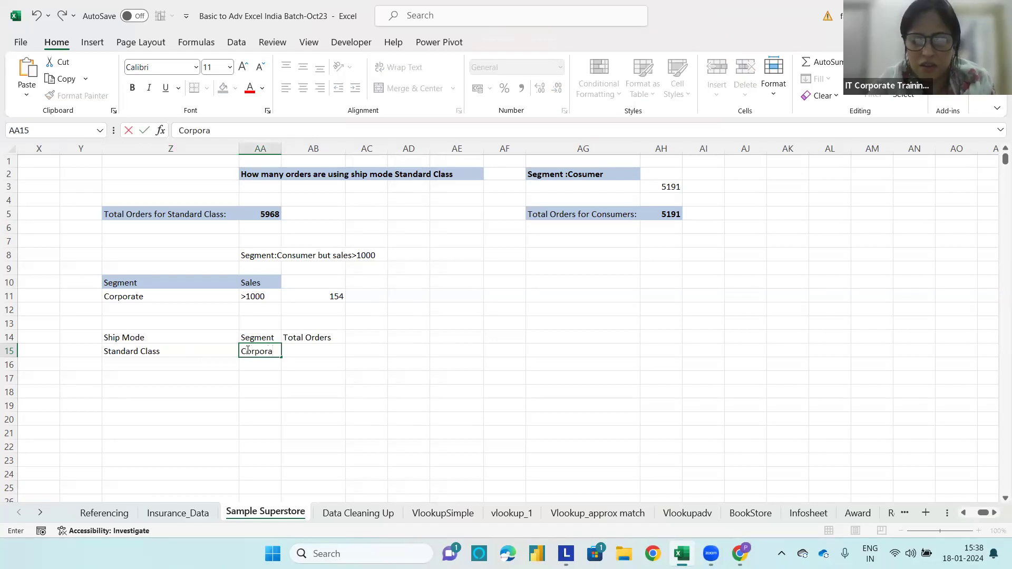
type("te")
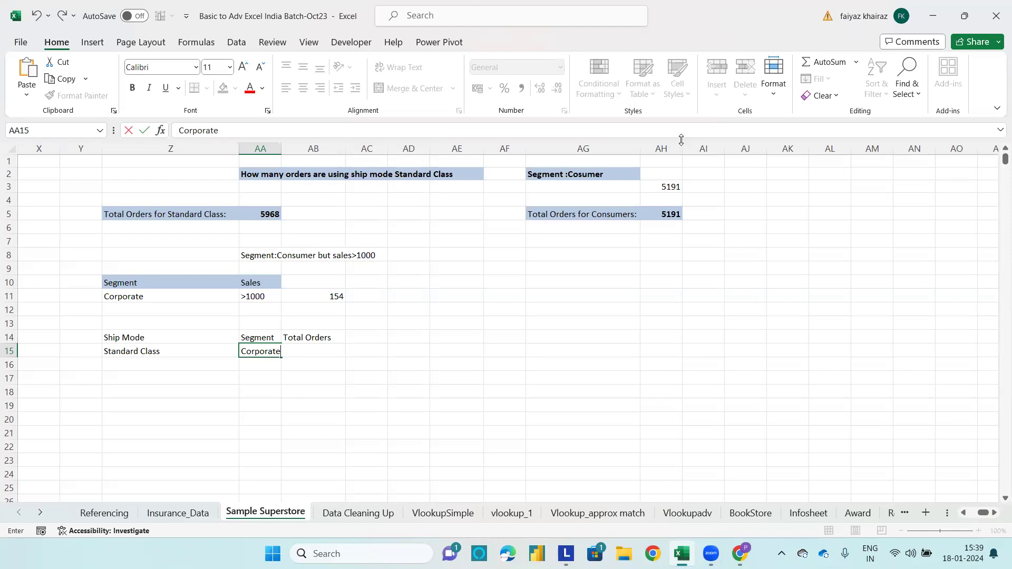
Replace the AB14 header with Sales and enter the criterion >1500 in AB15.
left_click(316, 338)
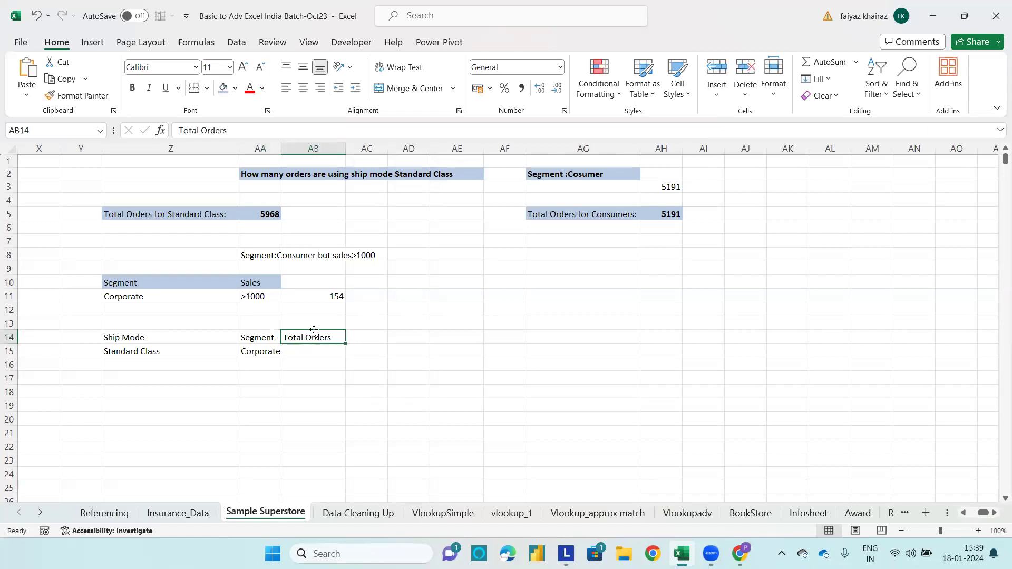
key("Delete")
type("Sales")
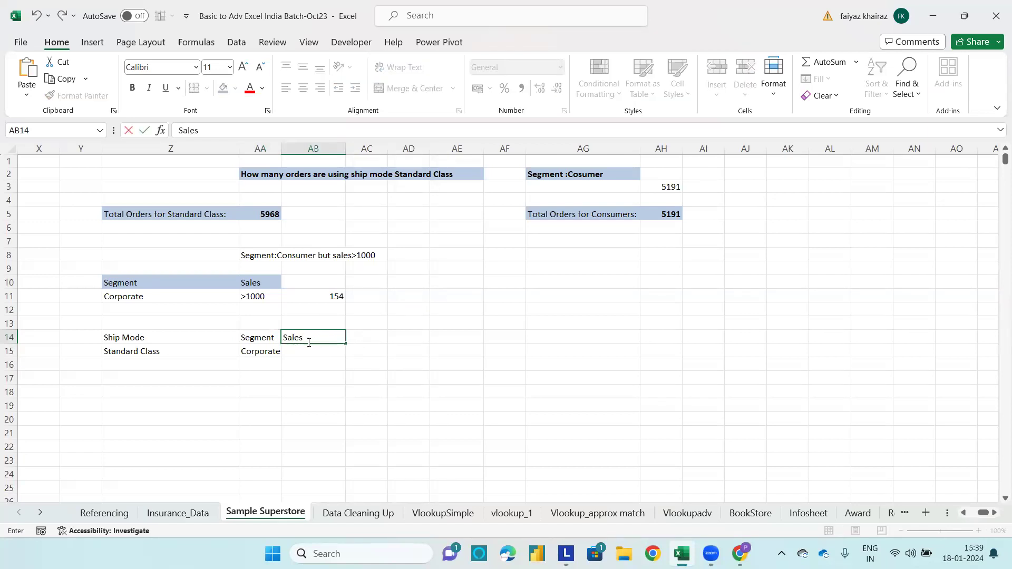
left_click(308, 352)
type(">1500")
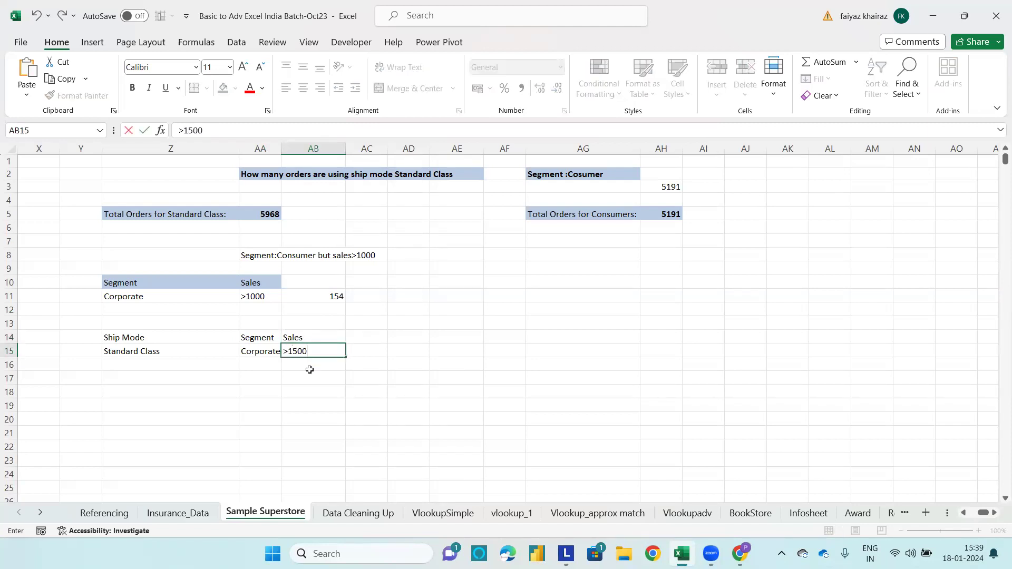
left_click(310, 376)
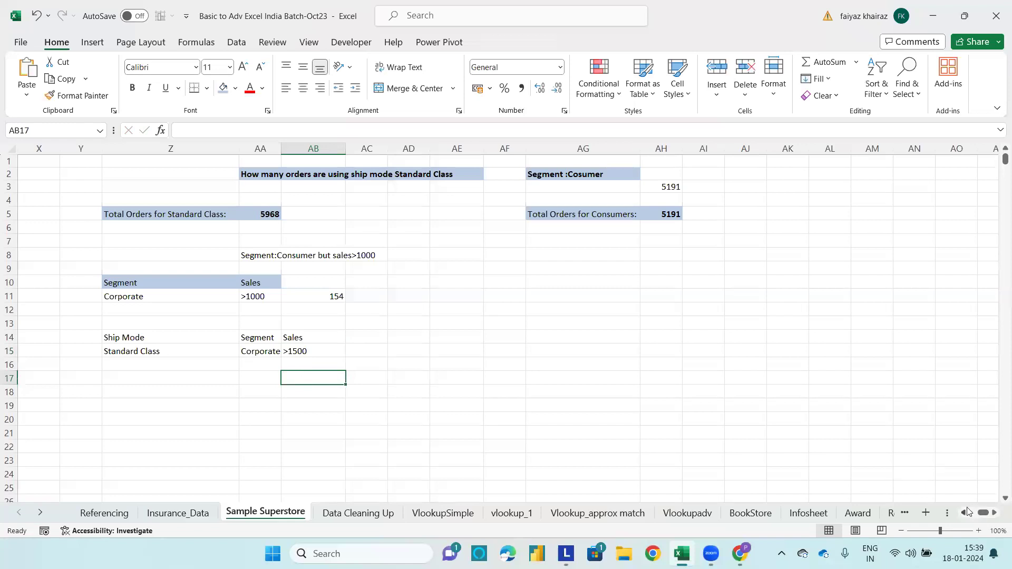
Examine the Sales column's filter values down to the largest, leaving all of them selected, and return to the criteria table.
left_click_drag(982, 516, 980, 516)
scroll(897, 218, "right", 1)
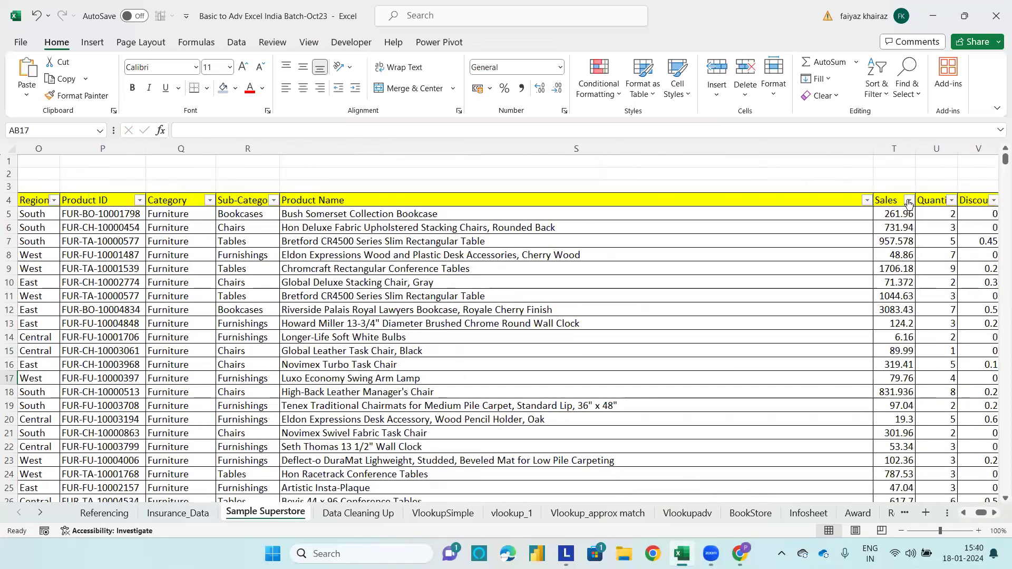
left_click(909, 199)
left_click_drag(904, 384, 904, 474)
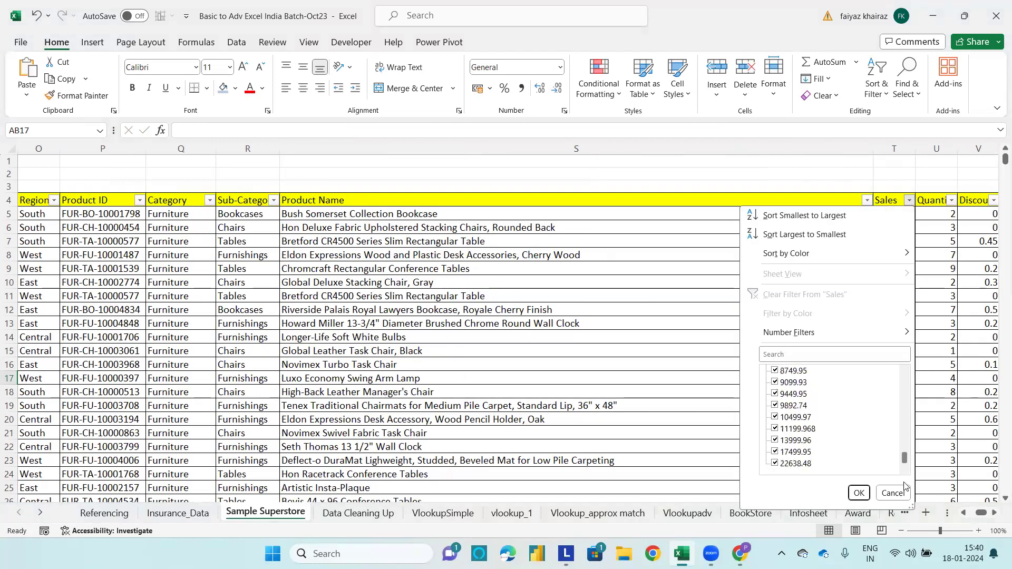
left_click(858, 493)
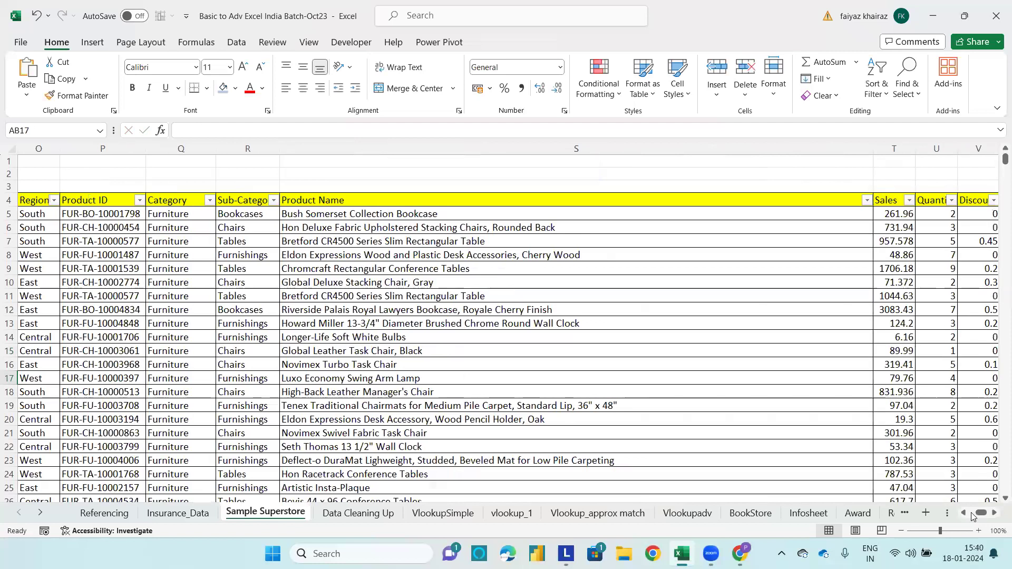
left_click_drag(980, 513, 993, 512)
left_click(530, 338)
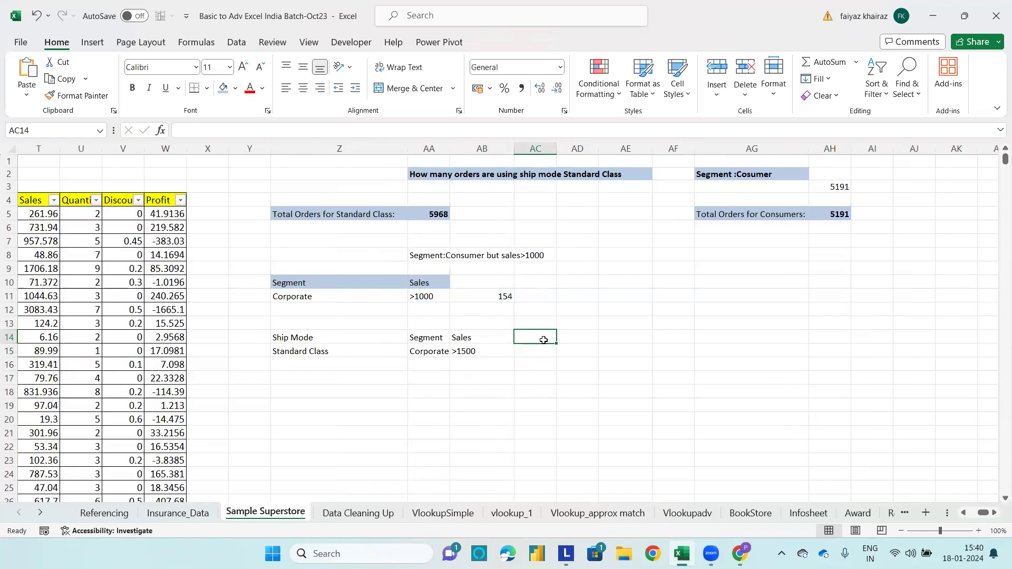
left_click(426, 375)
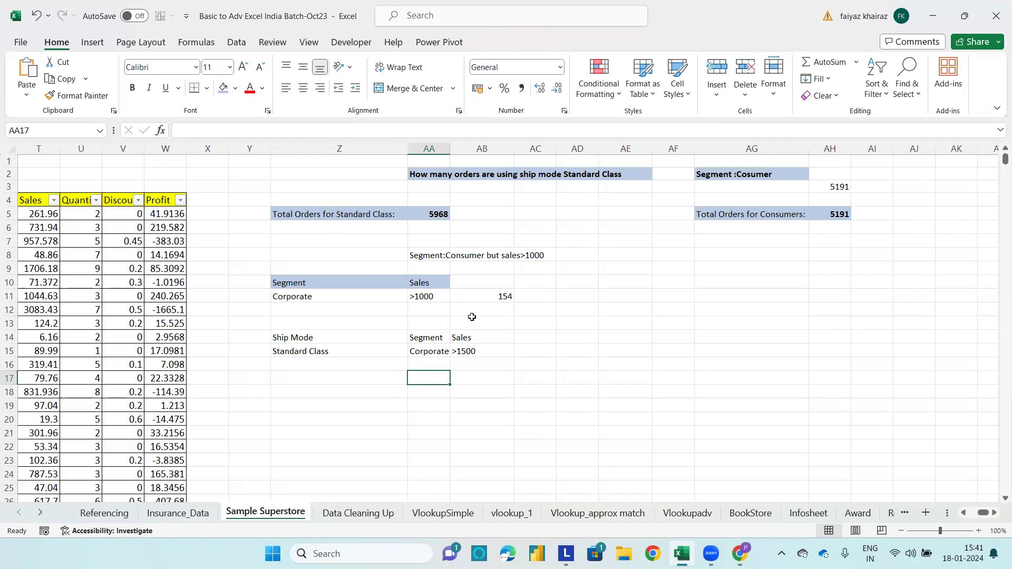
Begin a COUNTIFS formula in AC15 with the Ship Mode data G5:G9998 as first range and Z15 as its criterion.
left_click(522, 349)
type("=")
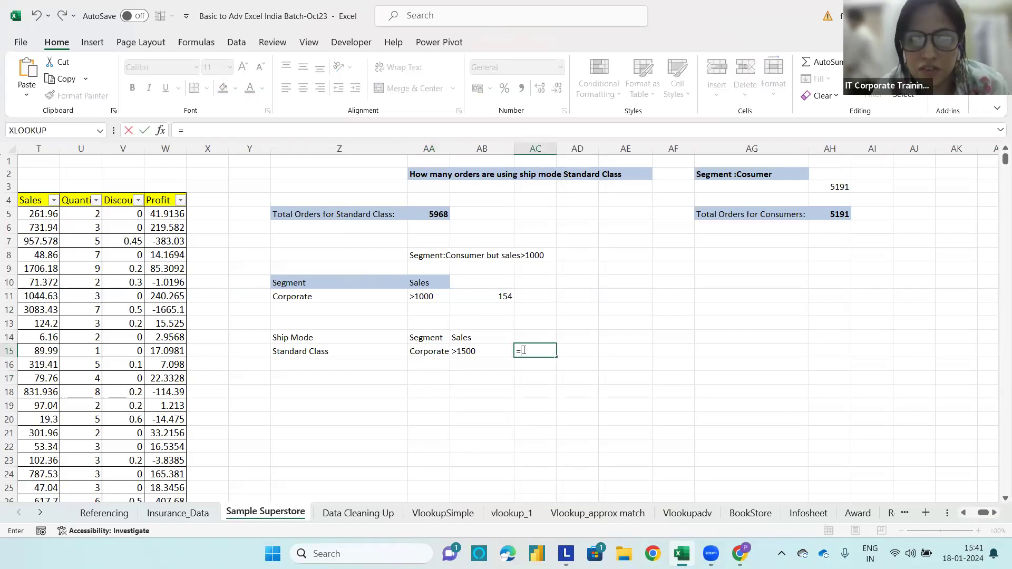
type("COU")
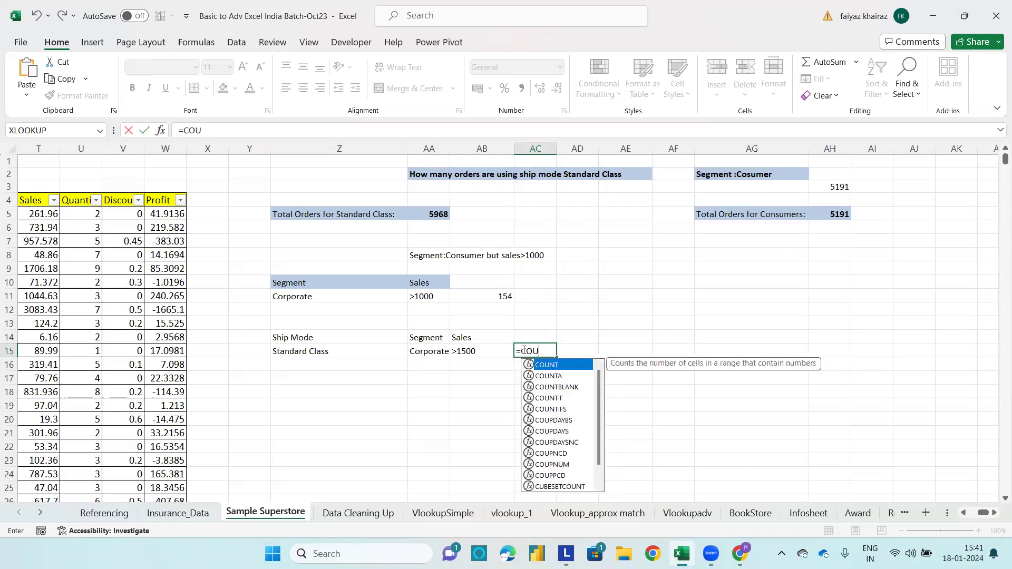
type("NTIFS(")
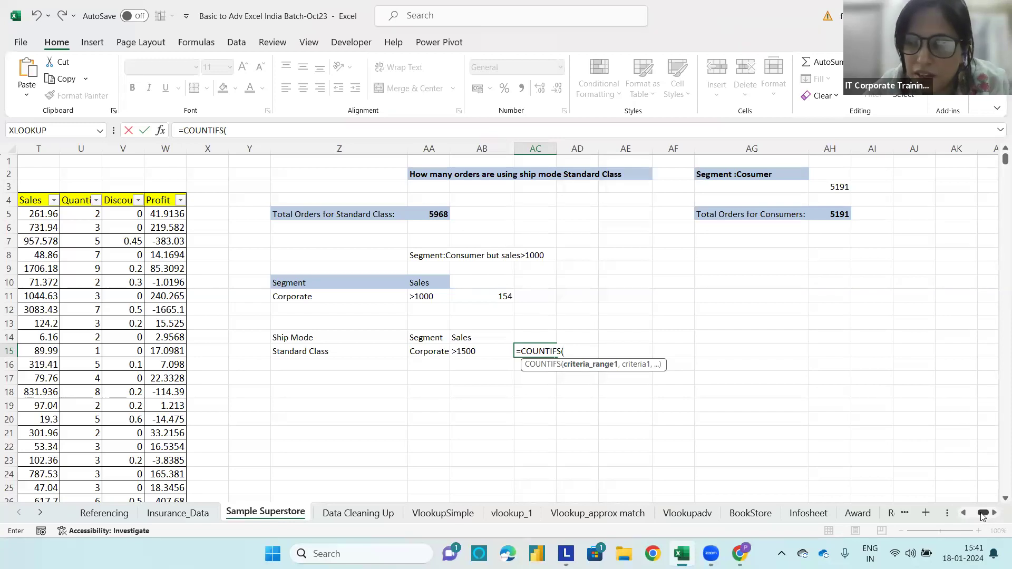
left_click_drag(980, 515, 976, 516)
left_click_drag(975, 516, 973, 516)
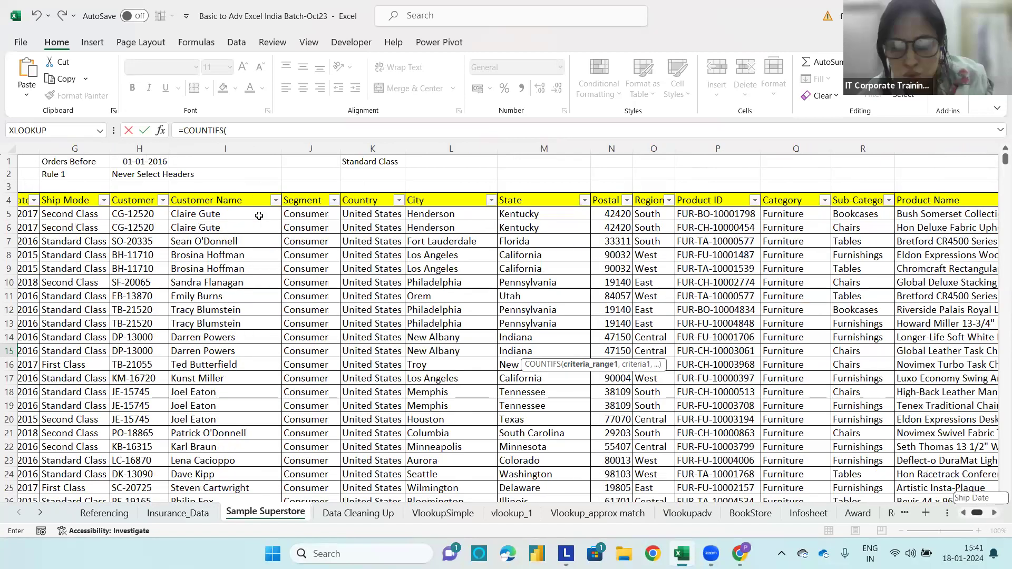
scroll(259, 215, "left", 3)
left_click(259, 215)
key("ctrl+shift+Down")
key("ctrl+BackSpace")
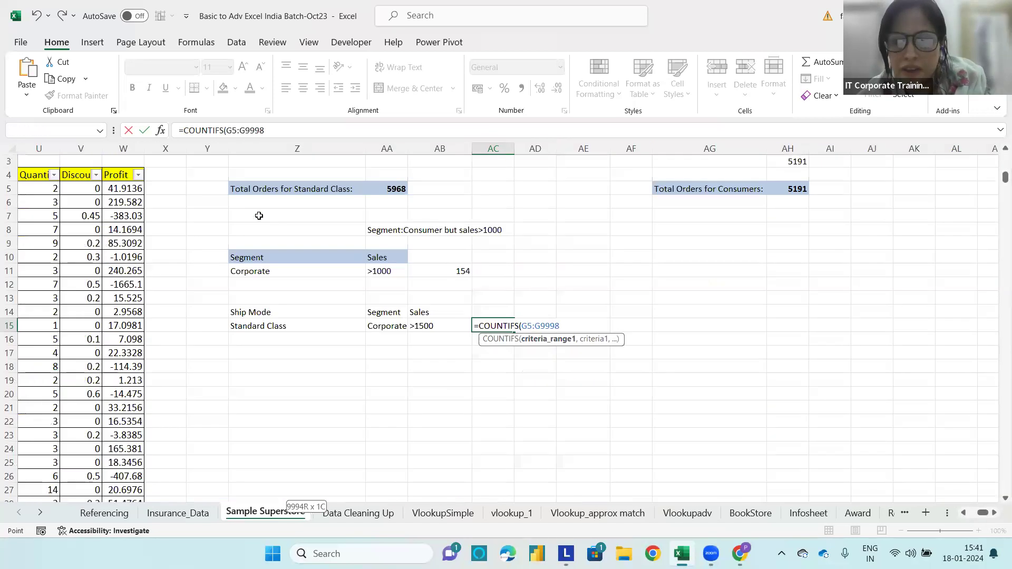
type(",")
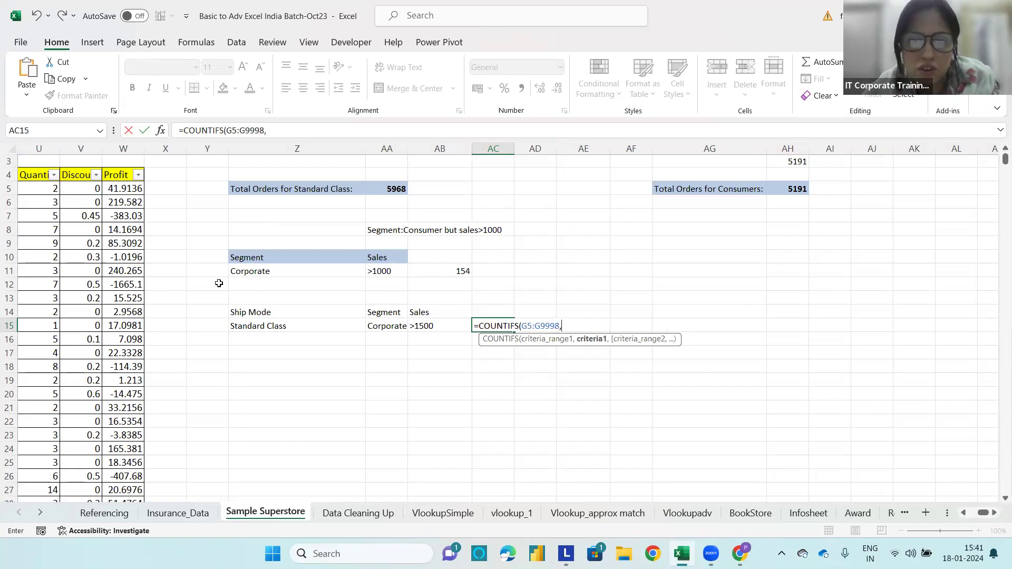
left_click(258, 325)
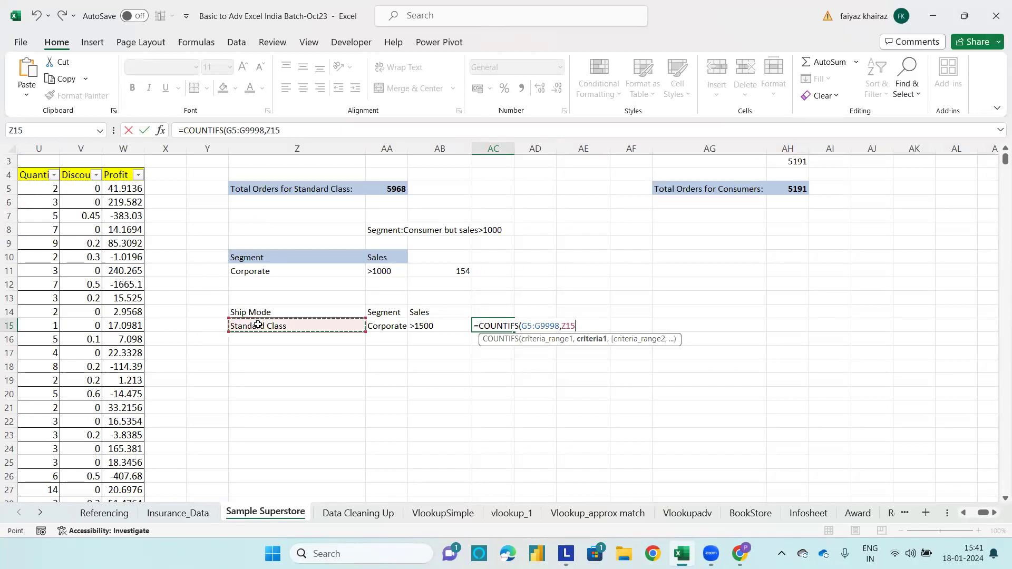
type(",")
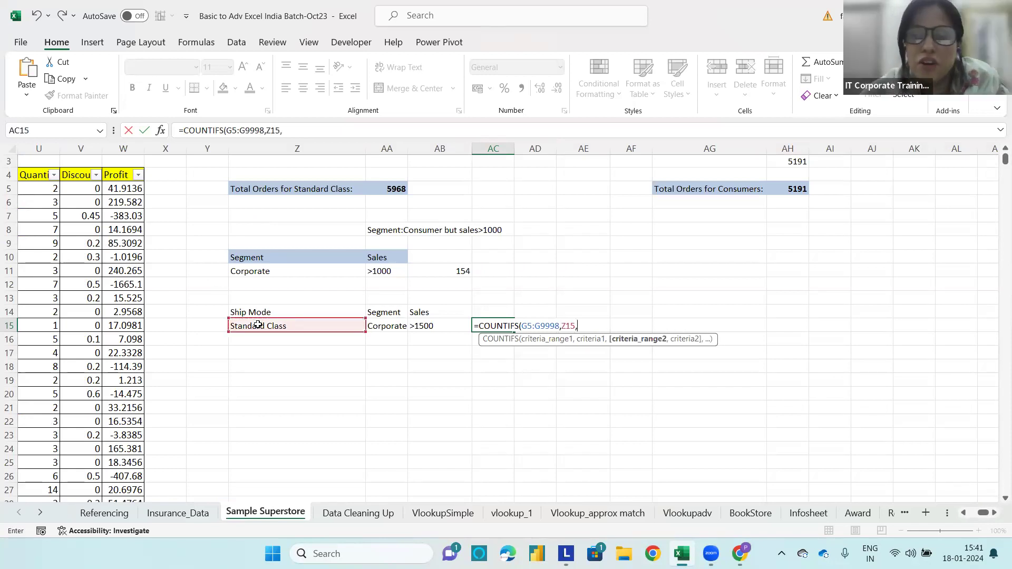
Add the Segment data J5:J9998 with criterion AA15 as the second pair and complete the COUNTIFS formula.
left_click(963, 513)
left_click_drag(963, 513, 962, 514)
scroll(223, 190, "left", 3)
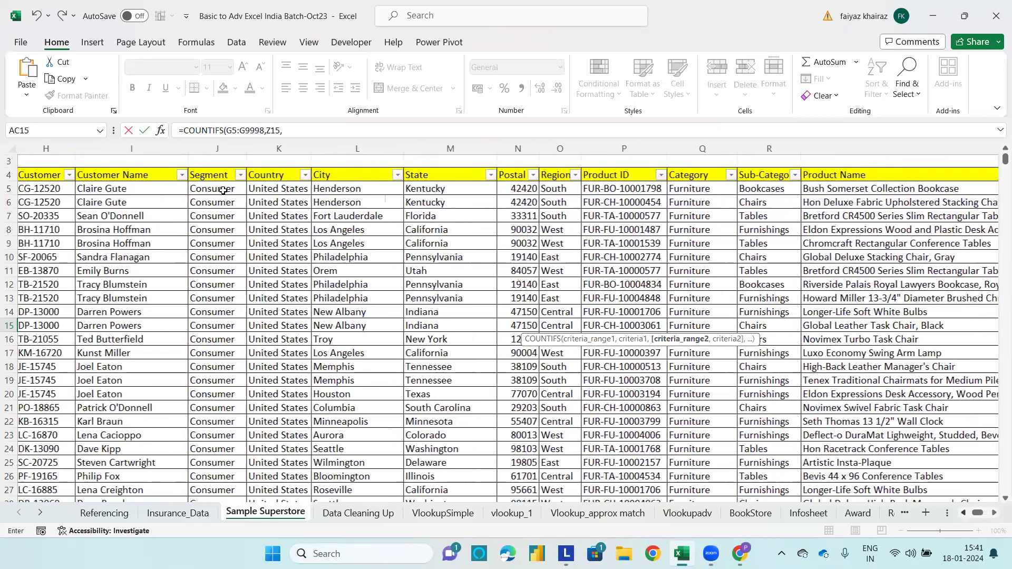
left_click(223, 191)
key("ctrl+shift+Down")
type(",")
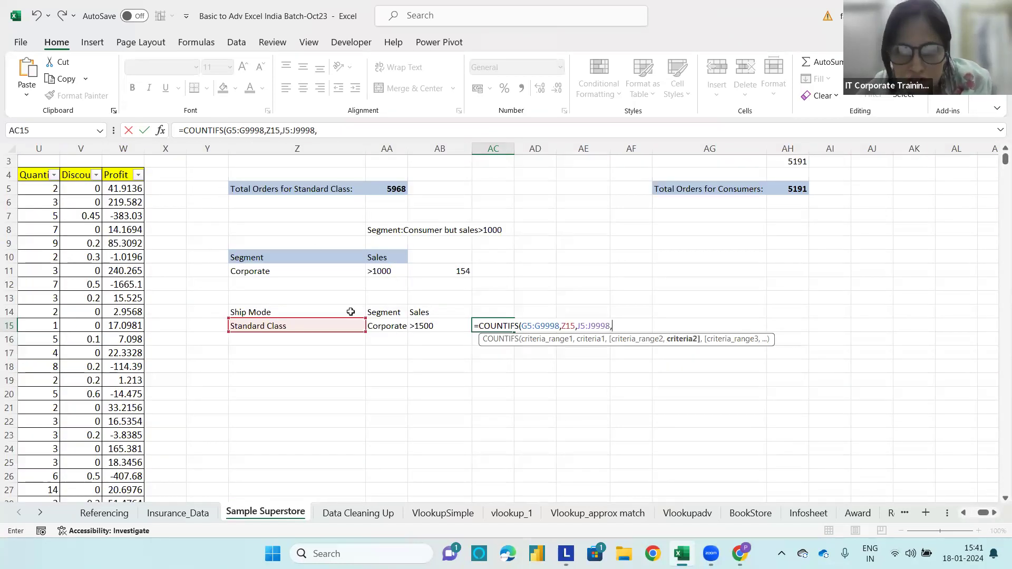
left_click(397, 324)
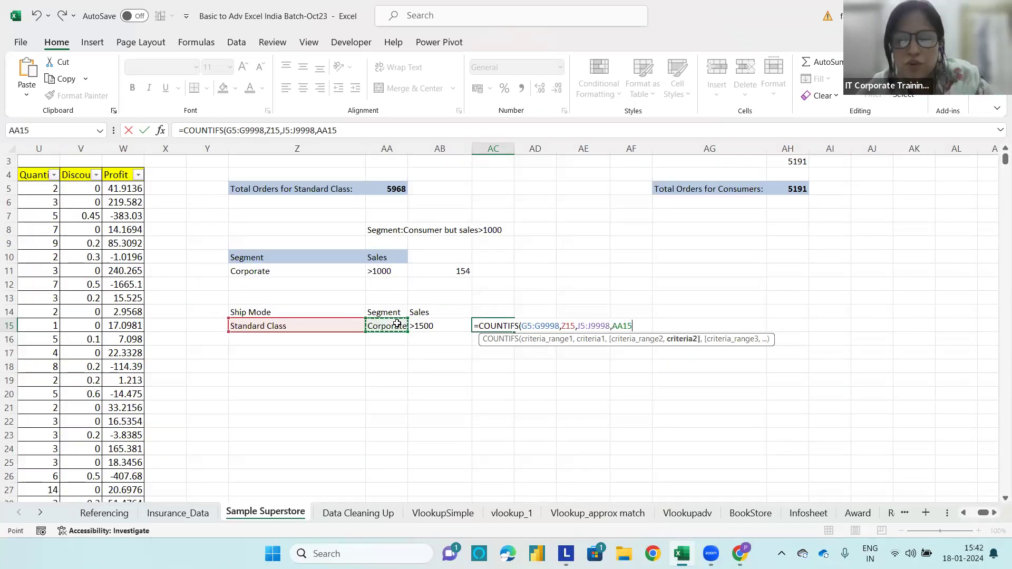
type(")")
key("Return")
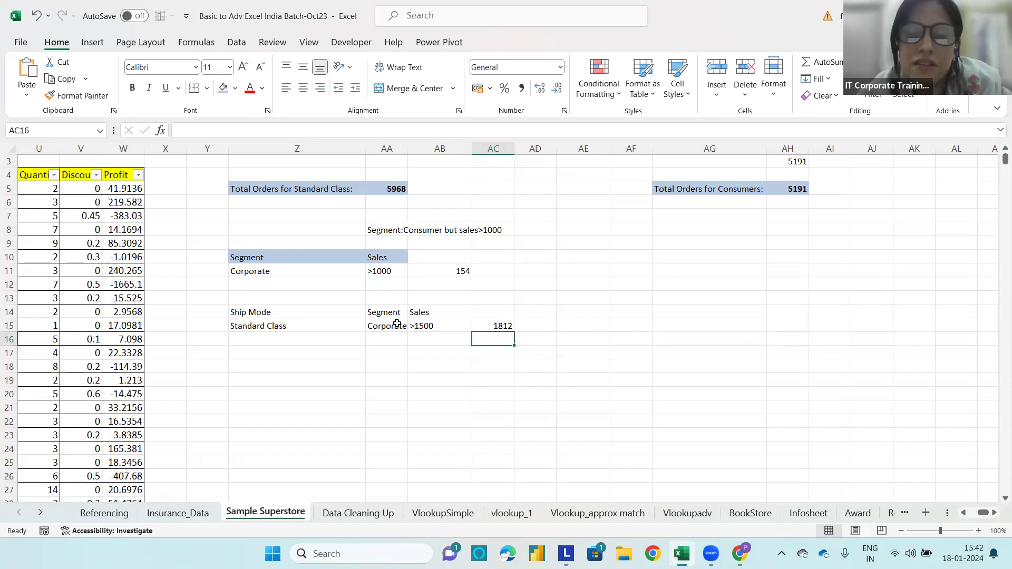
Extend the COUNTIFS formula in AC15 with a third pair: the Sales data T5:T9998 and criterion AB15.
double_click(497, 326)
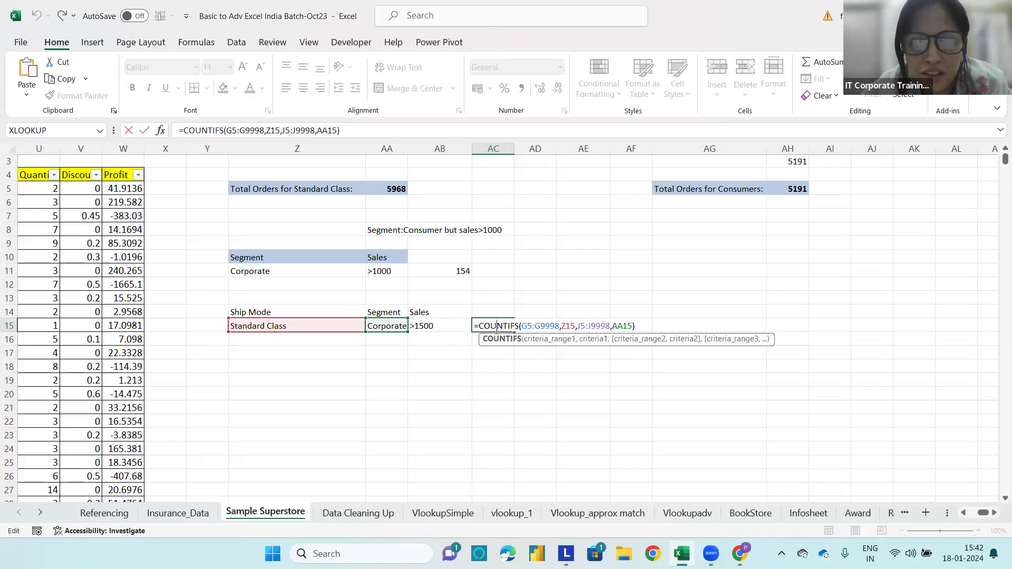
left_click(630, 326)
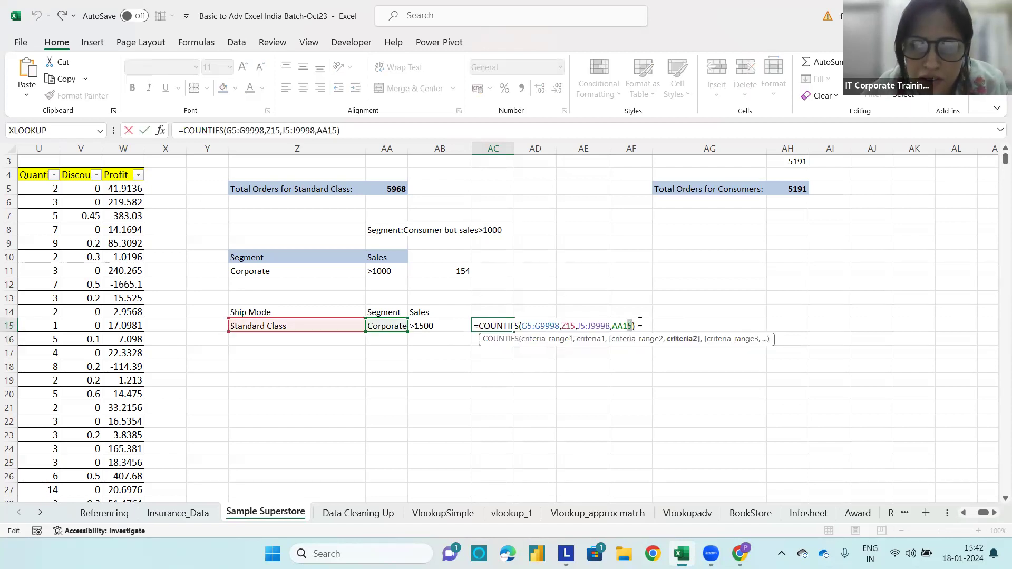
type(",")
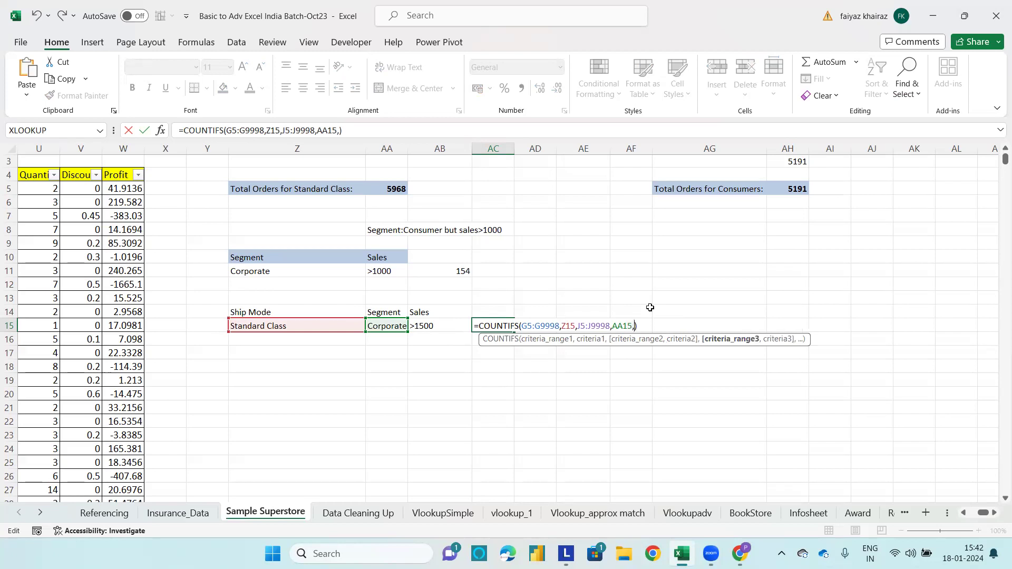
left_click(34, 177)
key("Left")
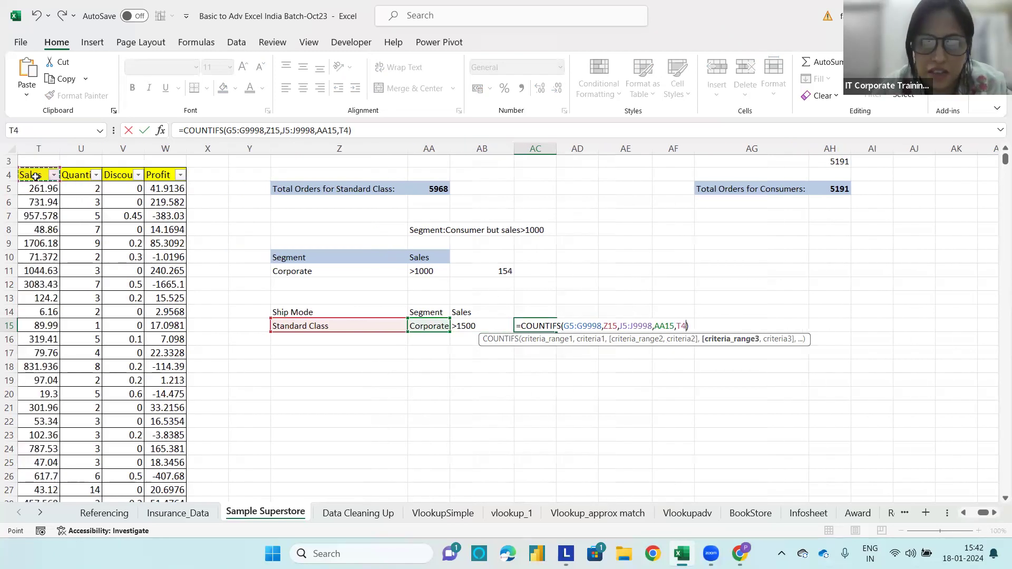
key("Down")
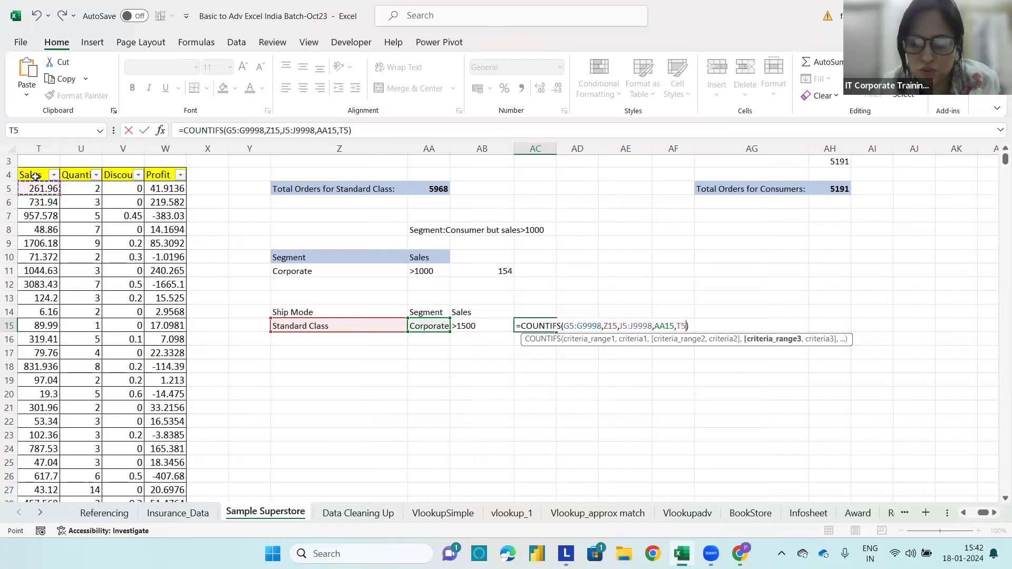
key("ctrl+shift+Down")
key("ctrl+BackSpace")
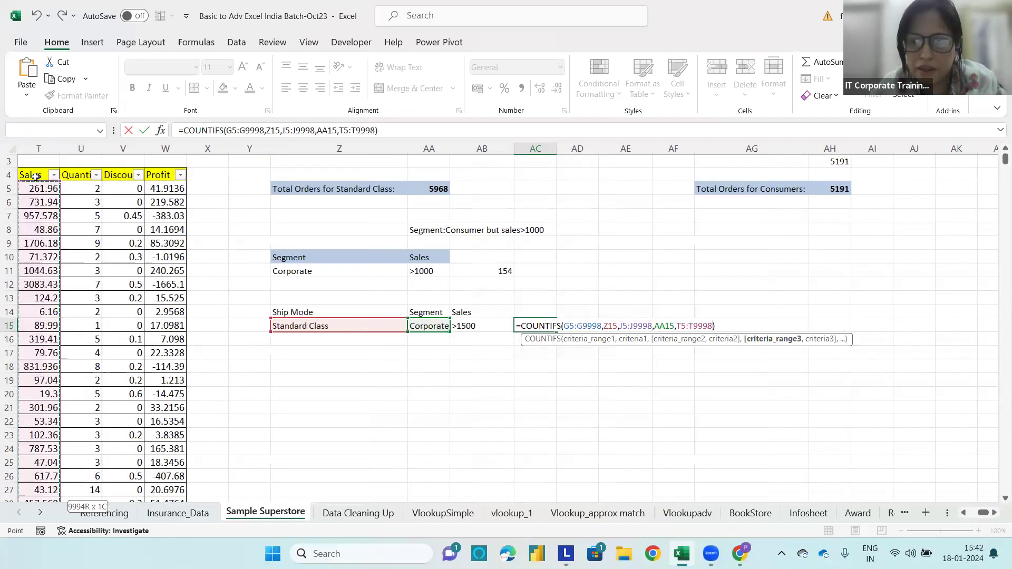
type(",")
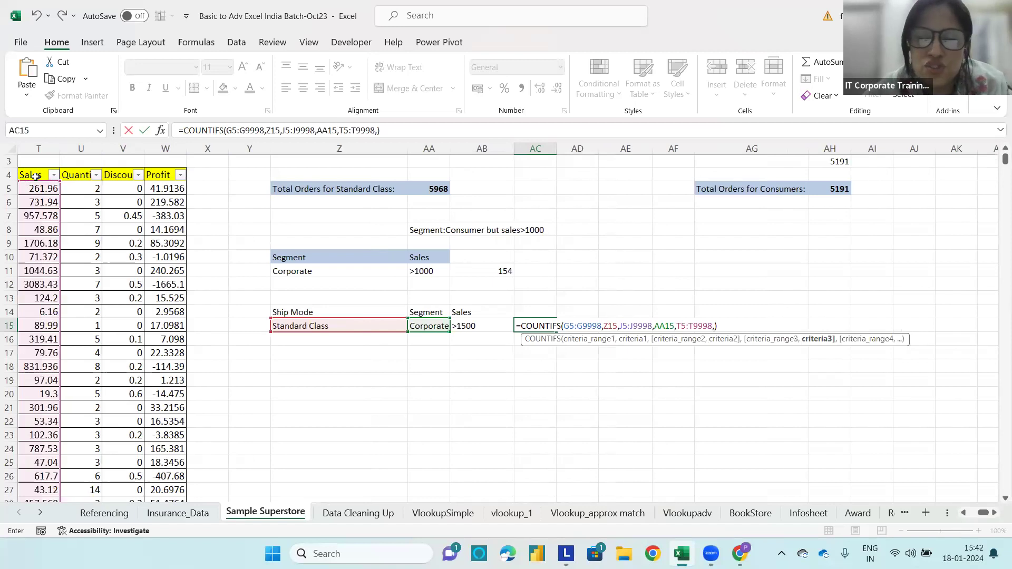
left_click(477, 327)
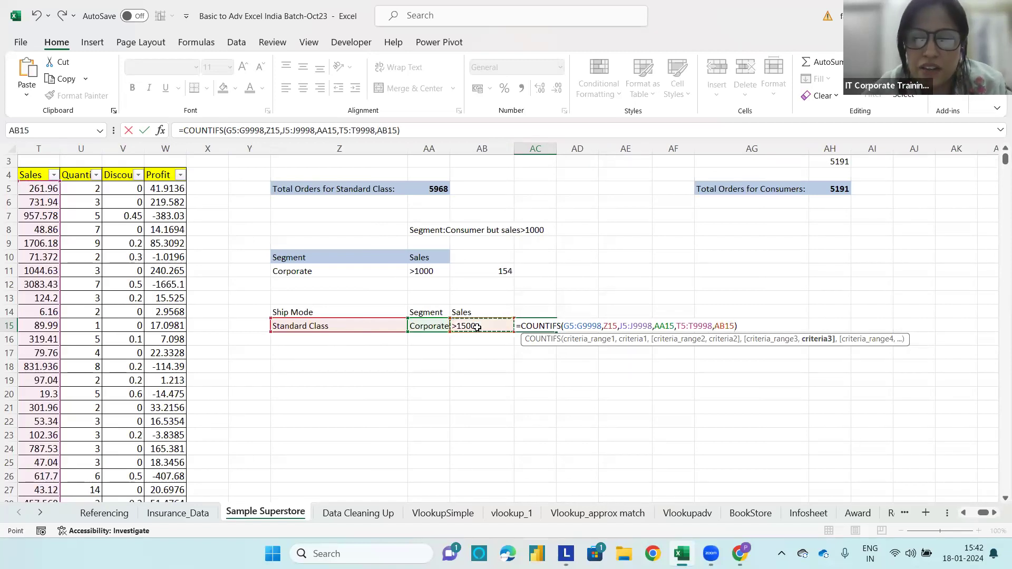
key("Return")
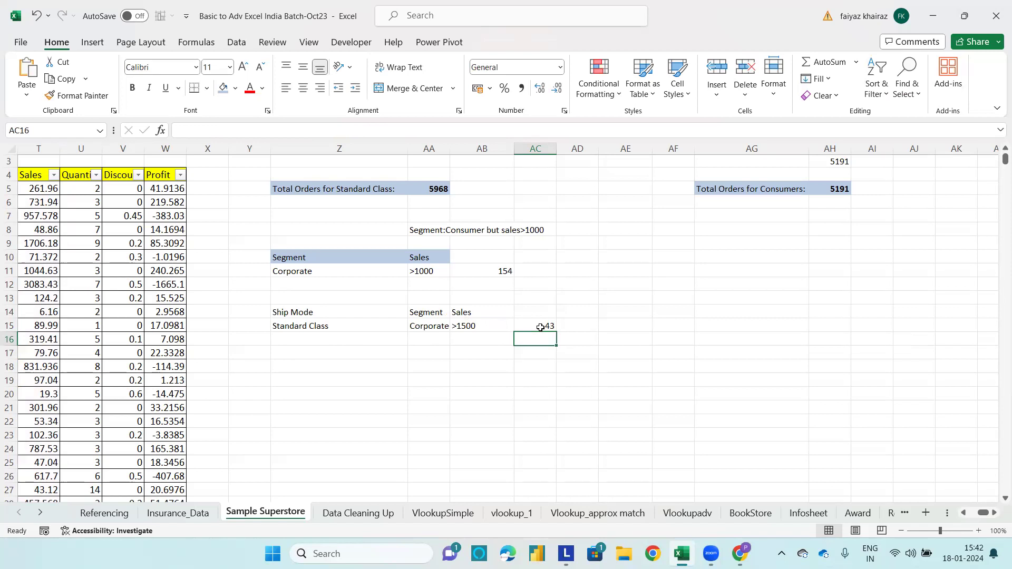
left_click(304, 374)
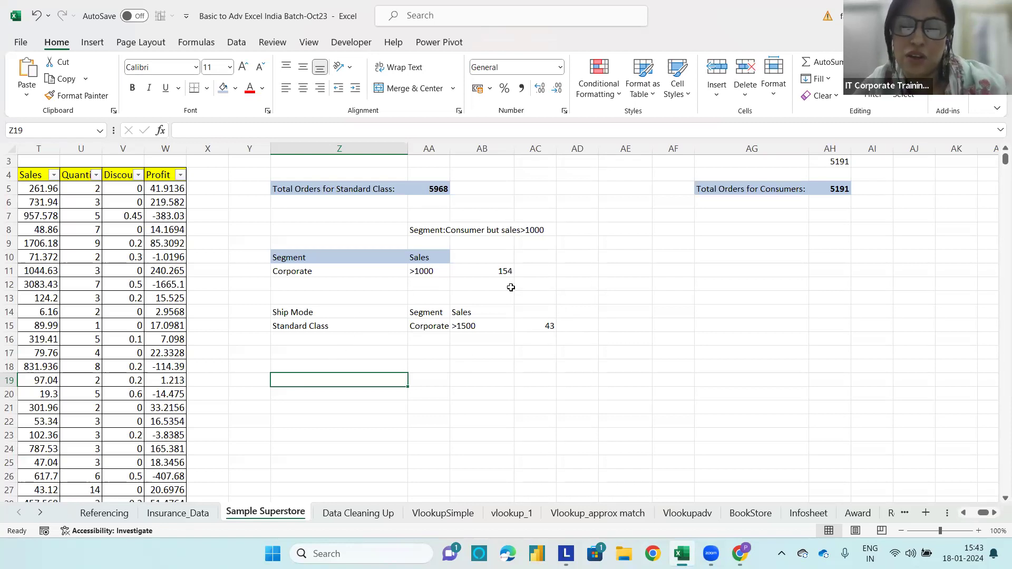
left_click(548, 322)
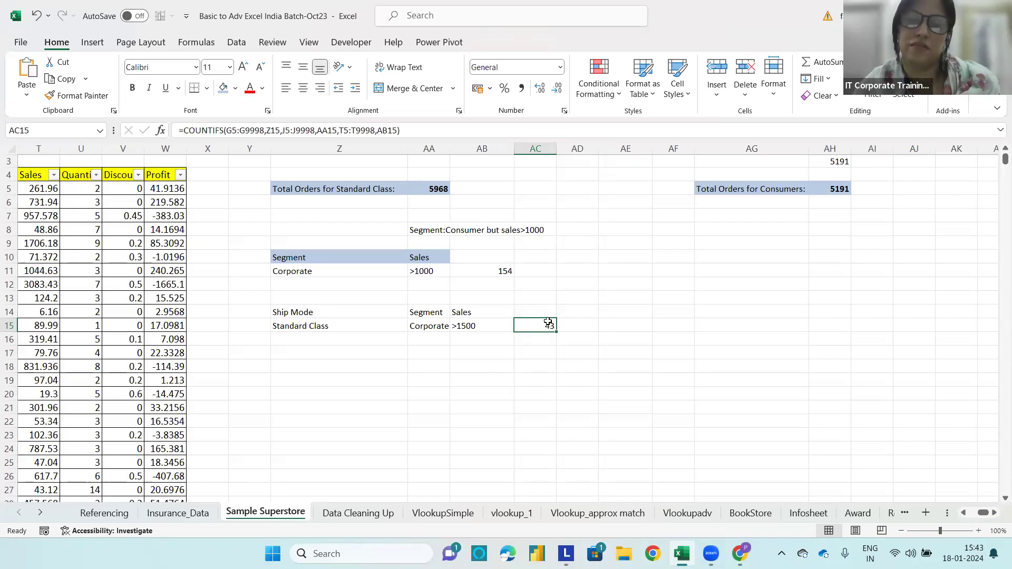
Enter the label Sales from Segment Corporate in Z18, below the three-criteria table.
left_click(292, 372)
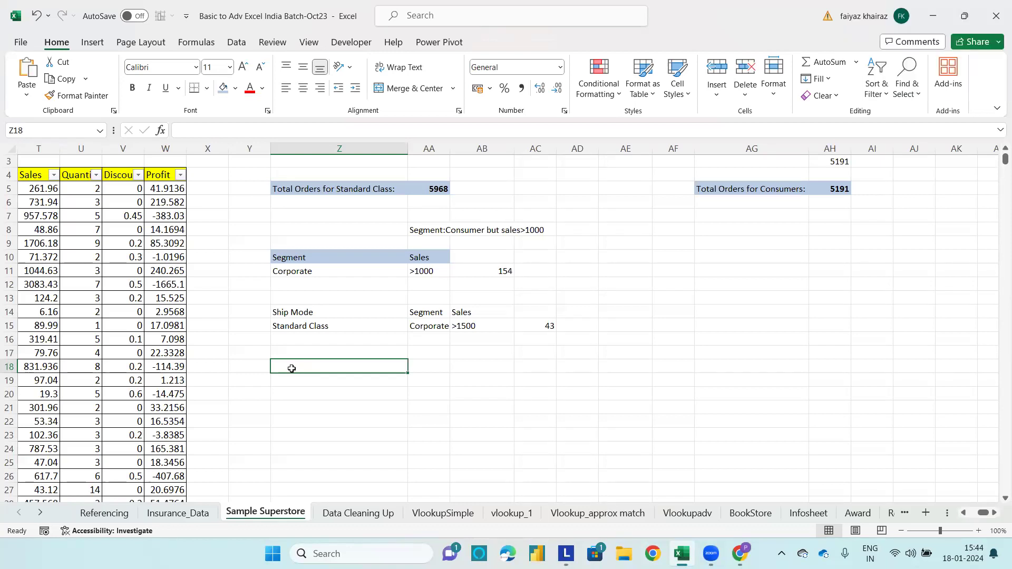
type("Sales from")
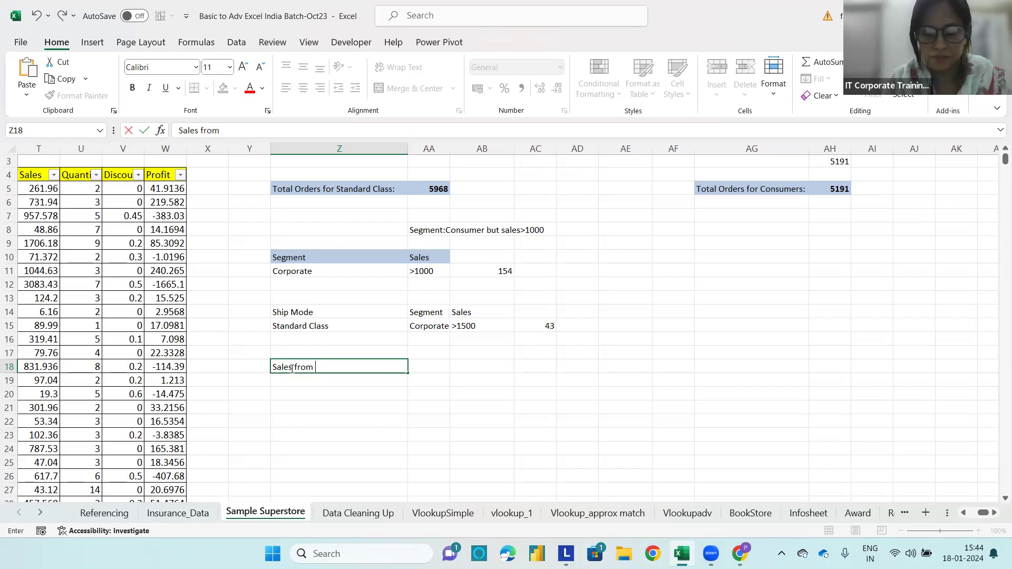
type(" Se")
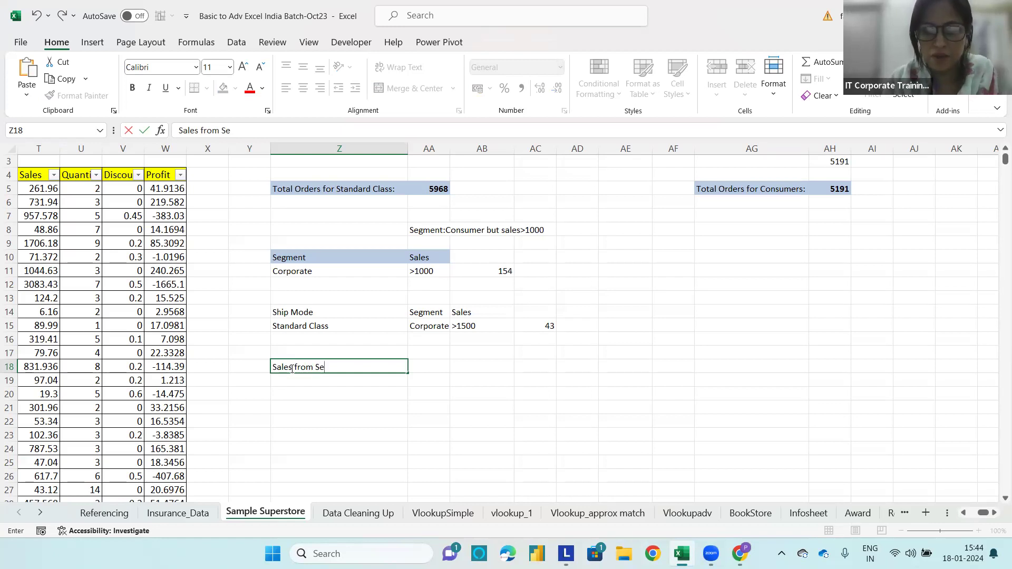
type("gment Corporate")
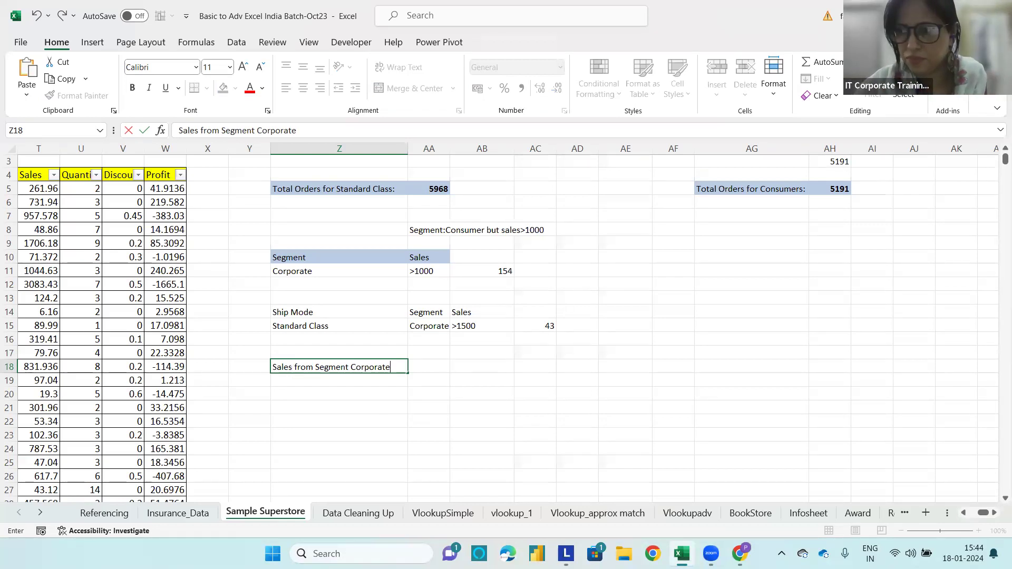
scroll(415, 258, "up", 1)
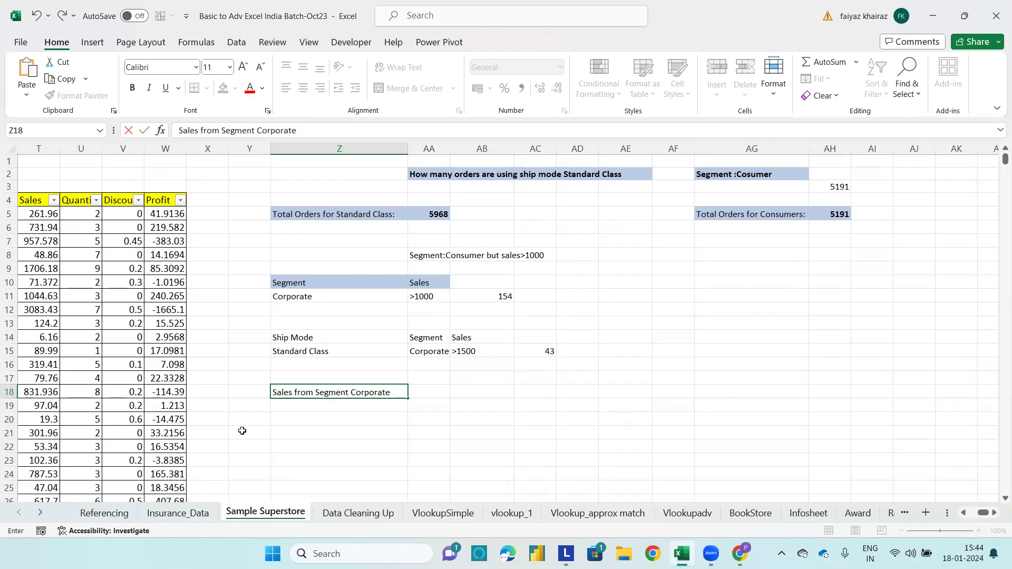
left_click(296, 431)
Begin a SUMIF formula in Z20 with the Segment data J5:J9998 as the criteria range.
left_click(313, 421)
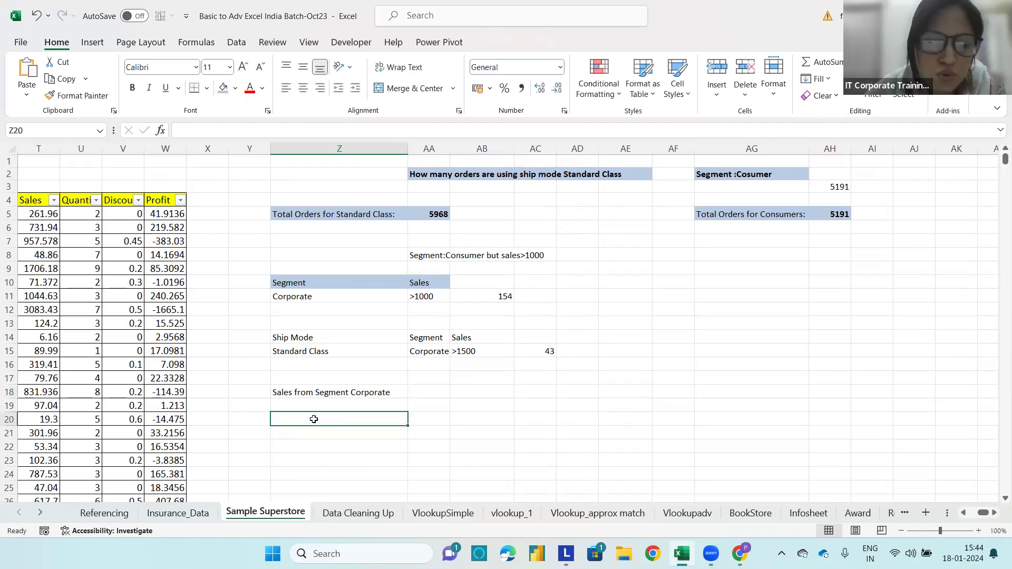
type("=")
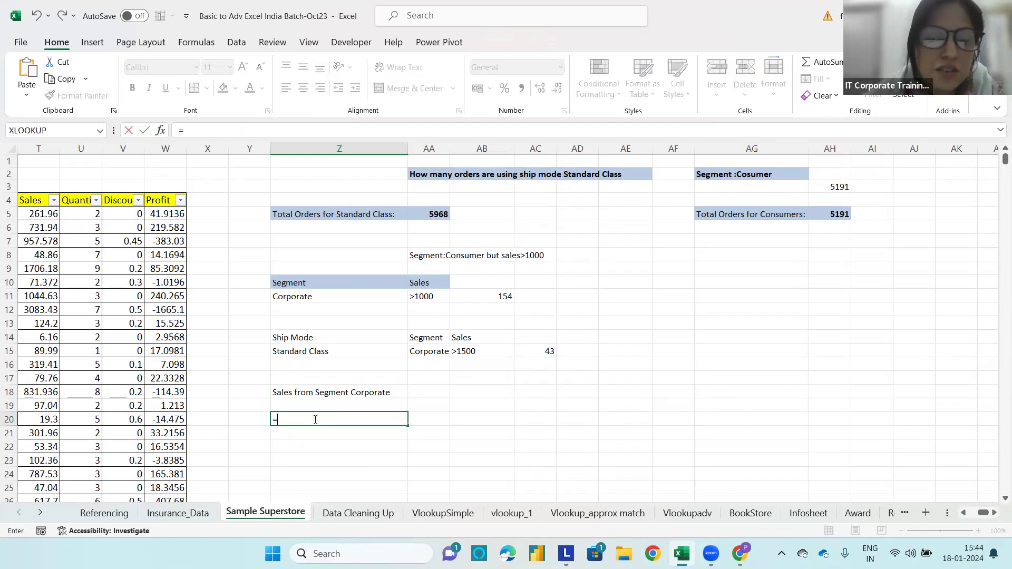
type("S")
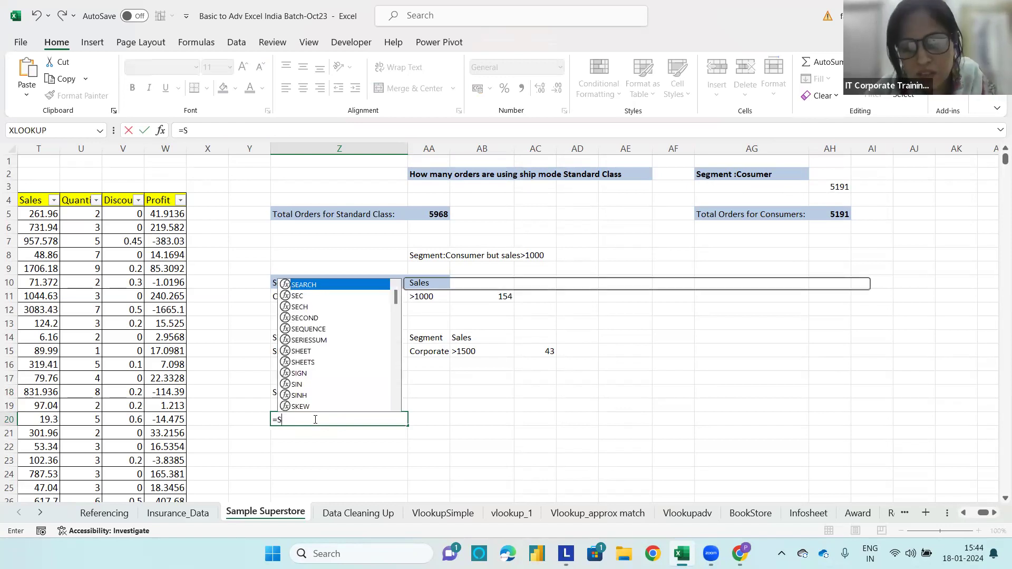
type("UMIF")
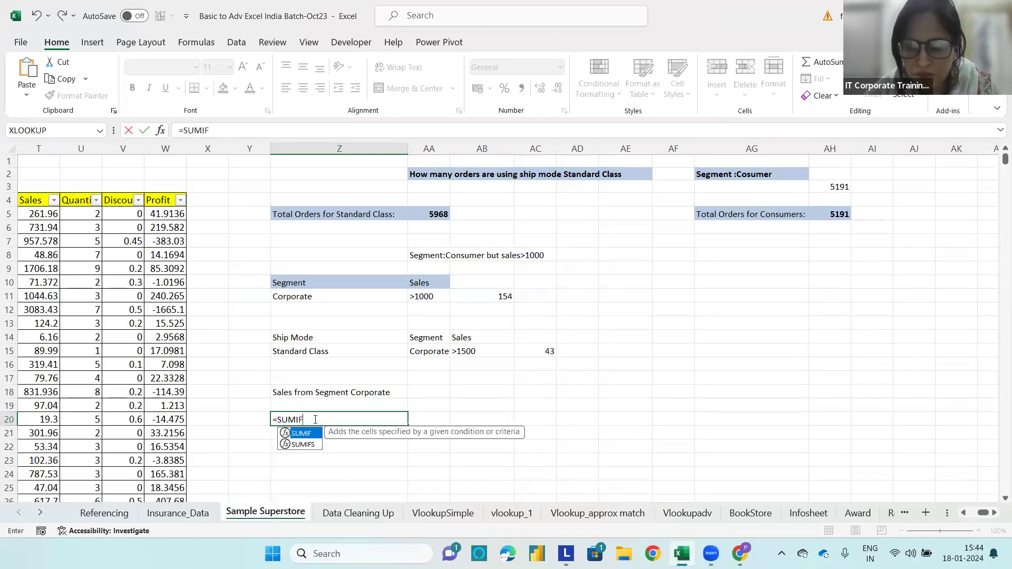
type("(")
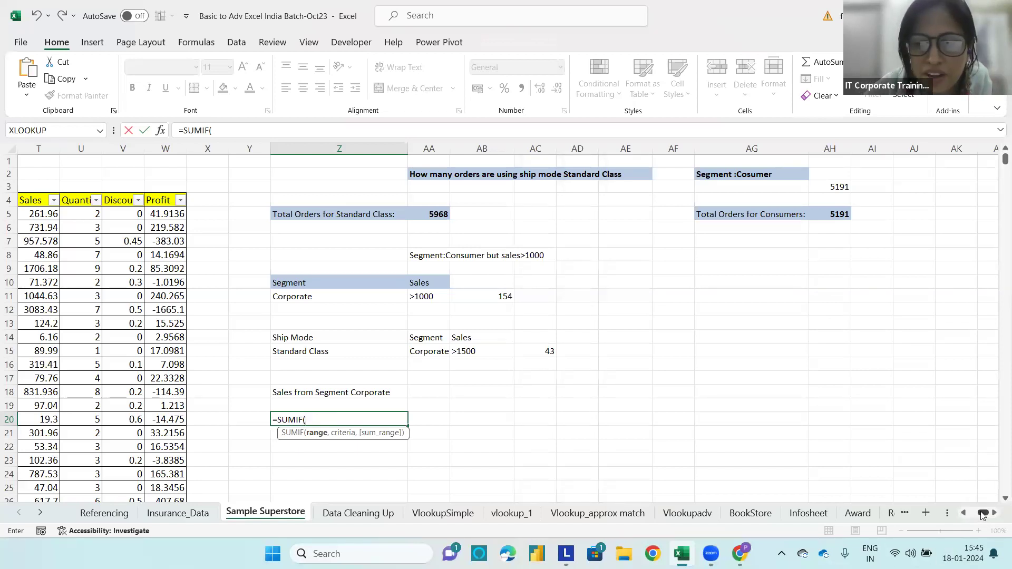
left_click_drag(981, 514, 974, 515)
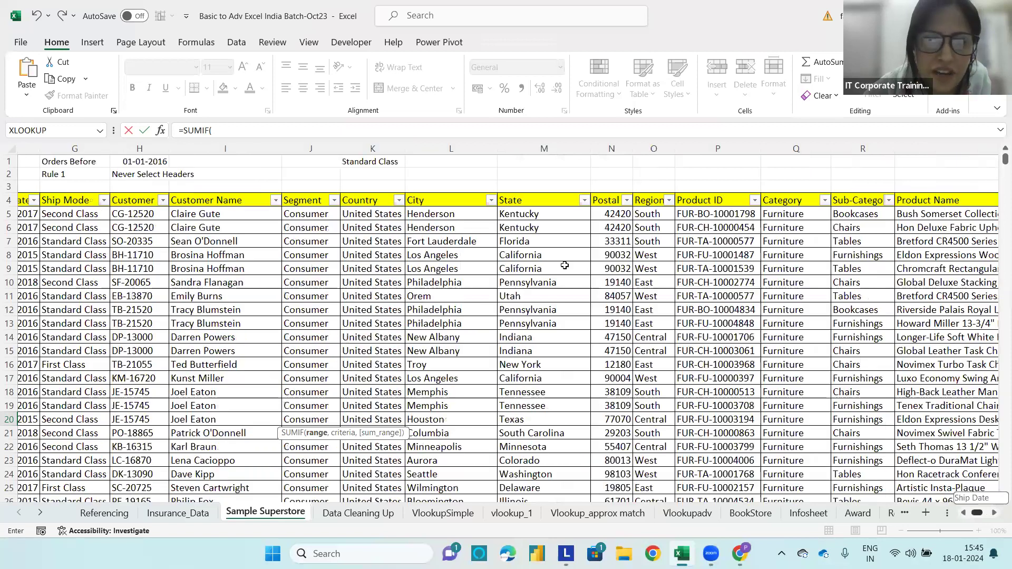
scroll(535, 219, "left", 2)
left_click(548, 216)
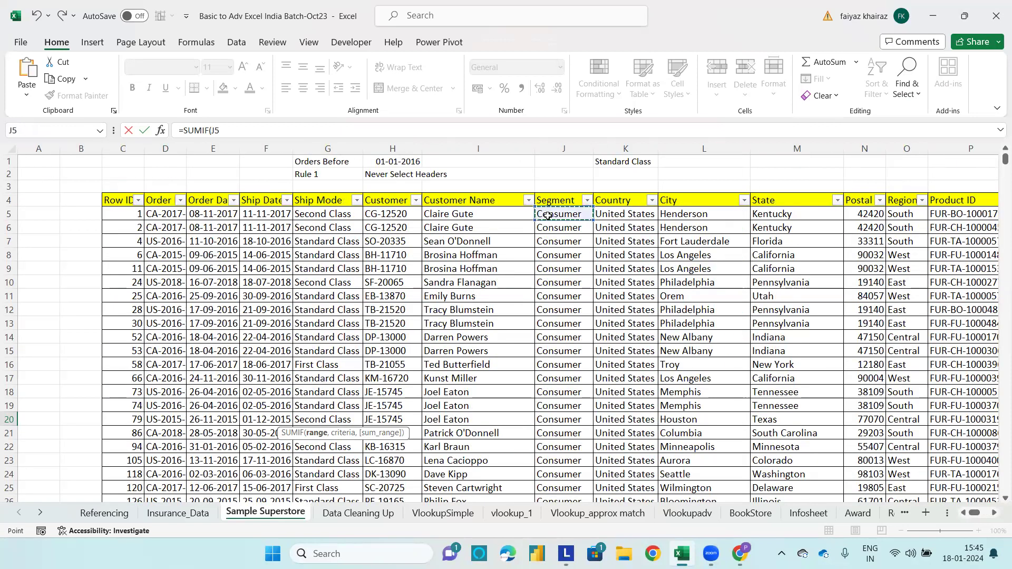
key("ctrl+shift+Down")
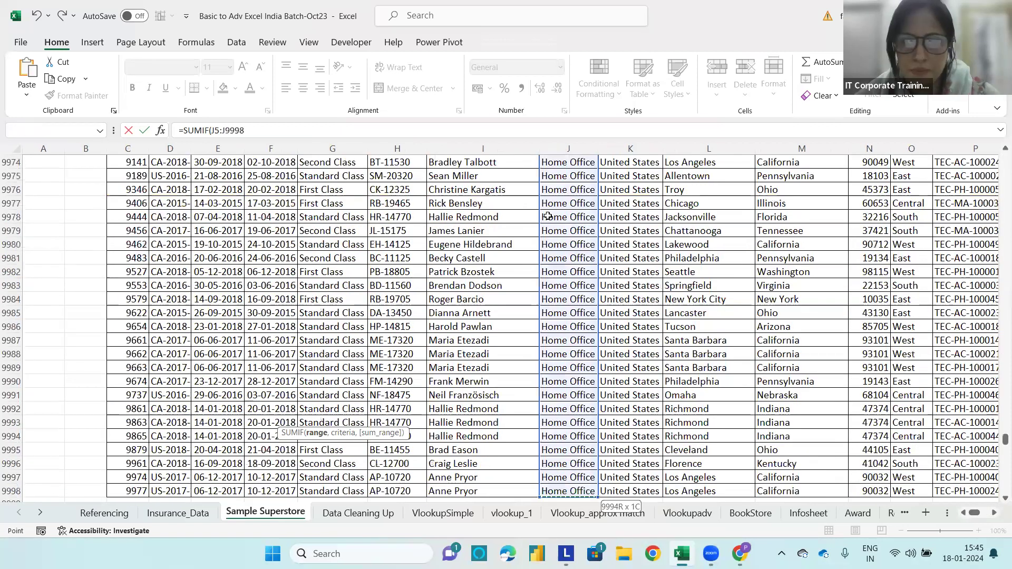
Add "Corporate" as the criterion of the SUMIF formula in Z20.
type(",")
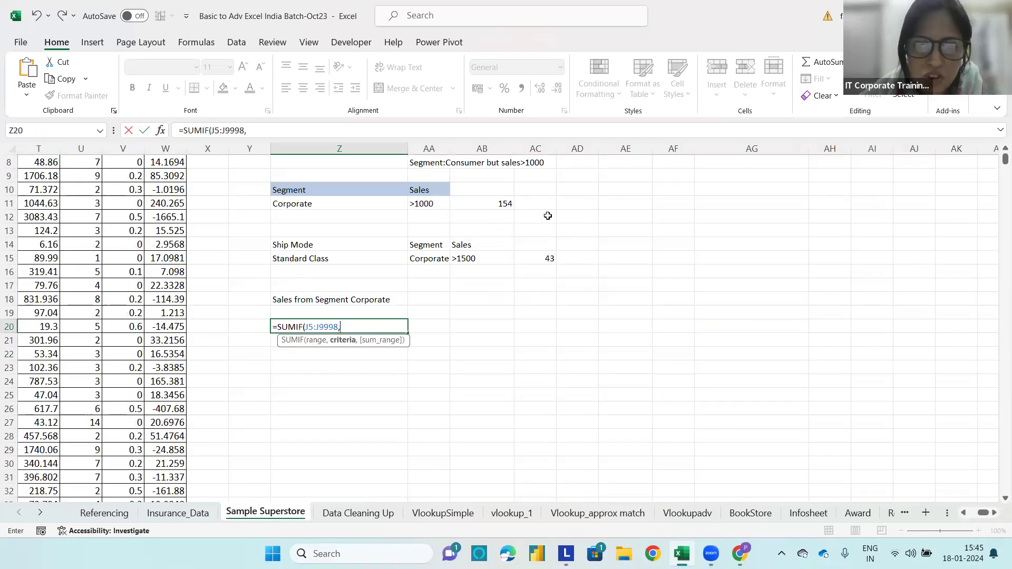
type("\"Cor")
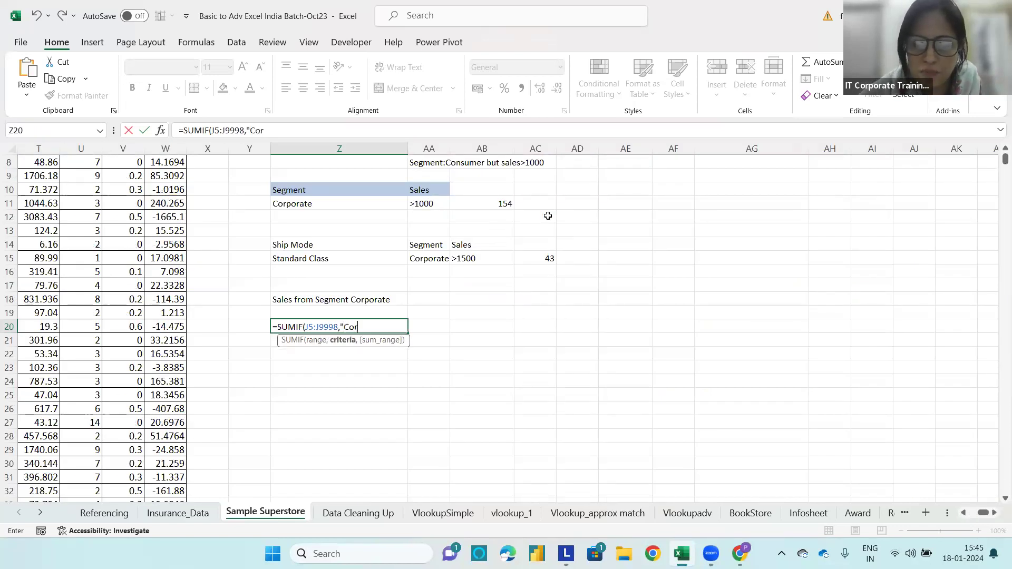
type("porate\",")
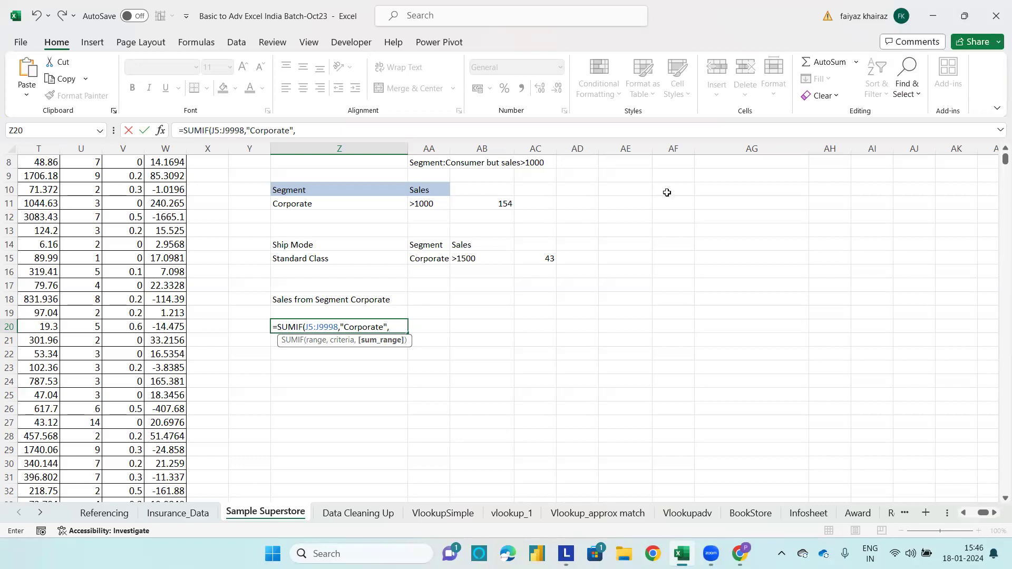
Use the Sales data T5:T9998 as the sum range and complete the SUMIF formula in Z20.
left_click_drag(986, 514, 980, 514)
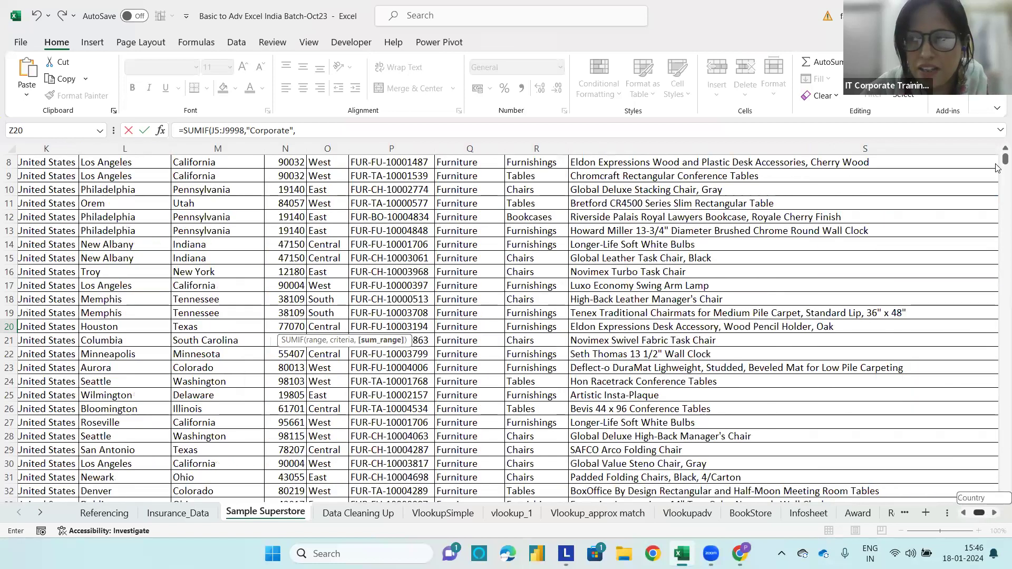
left_click_drag(1003, 162, 1003, 157)
key("Return")
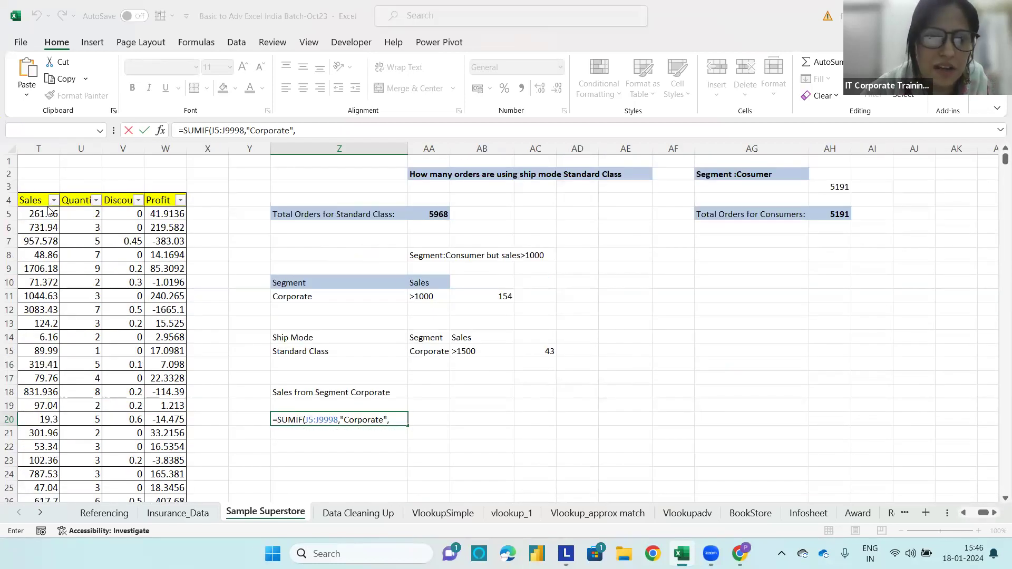
left_click(533, 325)
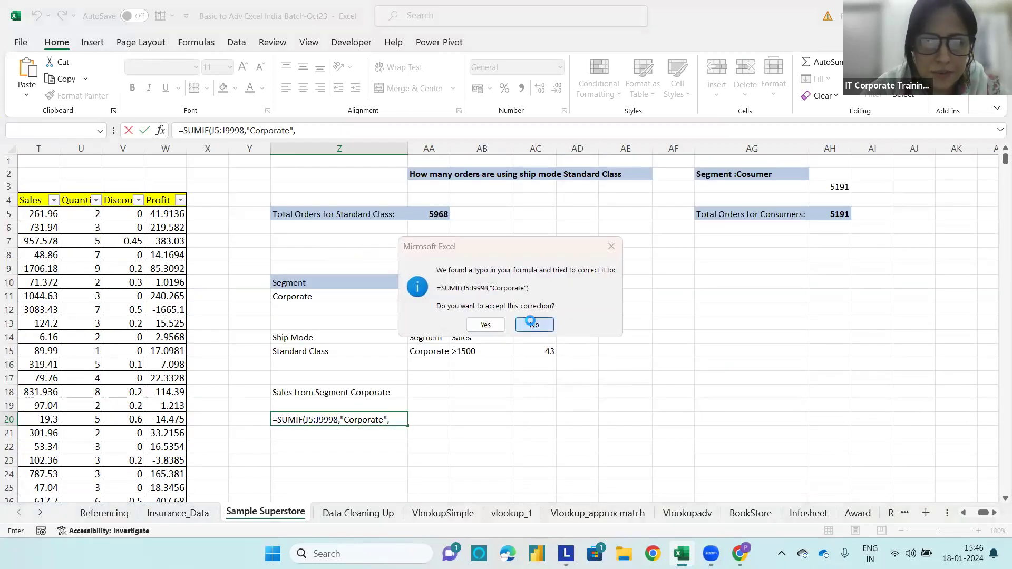
left_click(491, 344)
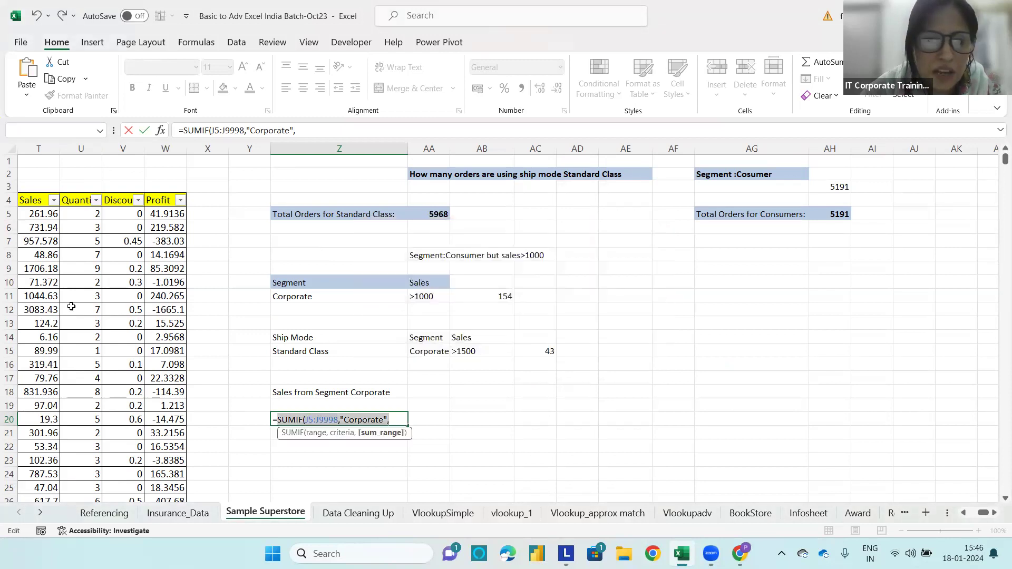
left_click(395, 419)
left_click(46, 212)
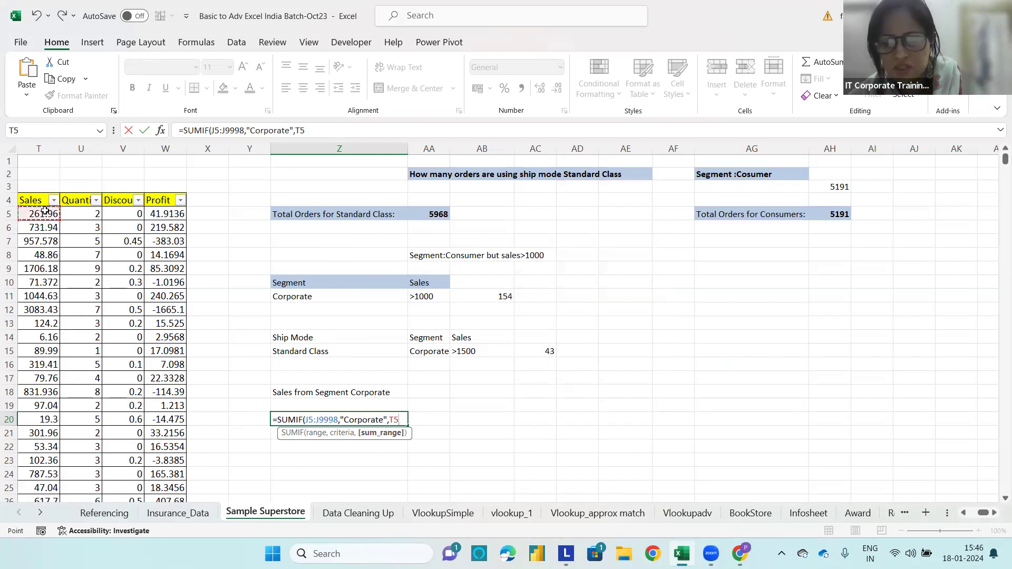
key("ctrl+shift+Down")
key("ctrl+BackSpace")
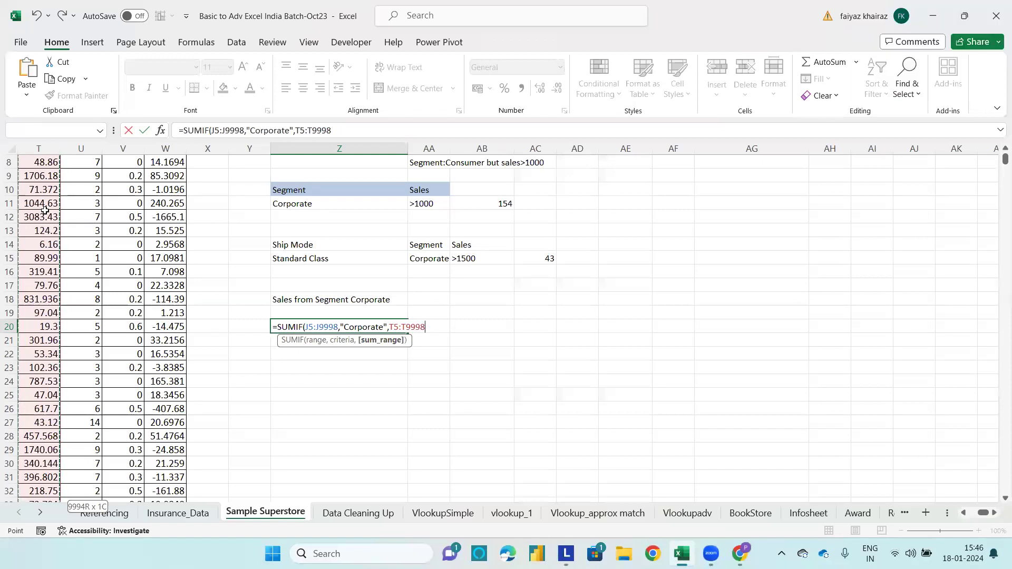
type(")")
key("Return")
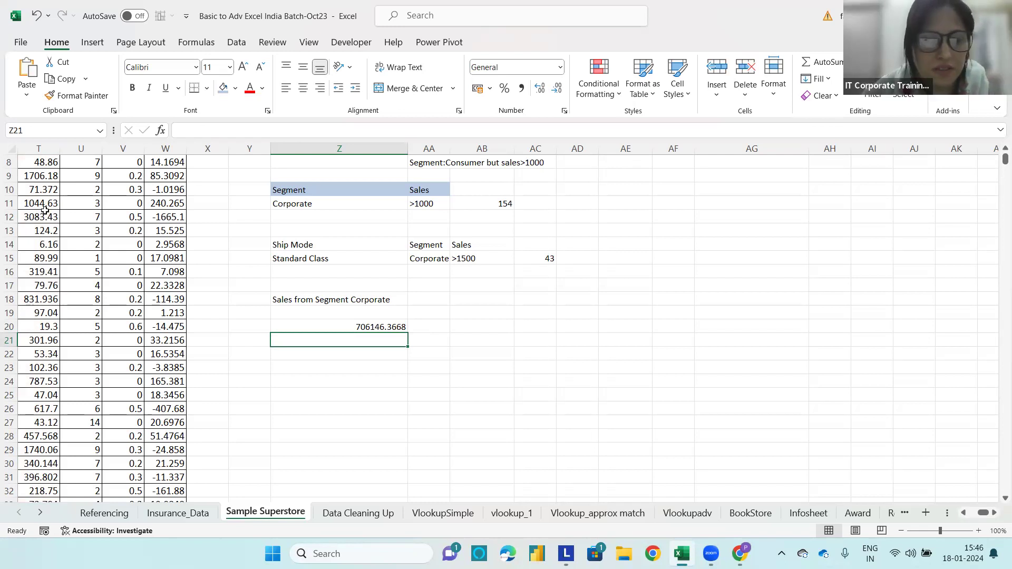
Enter the header Segment in AB18 and the value Conumer beneath it in AB19.
left_click(480, 298)
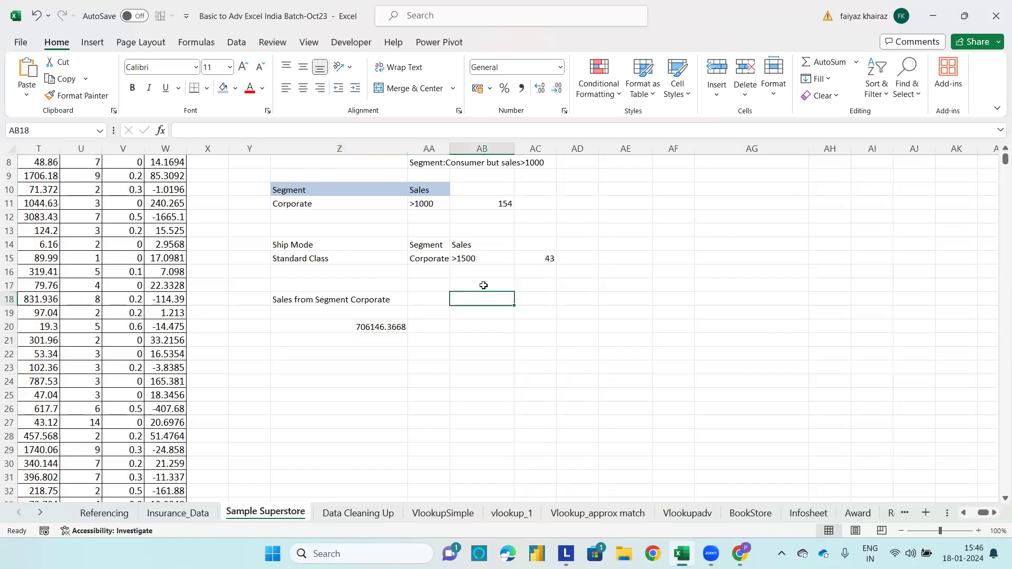
type("Se")
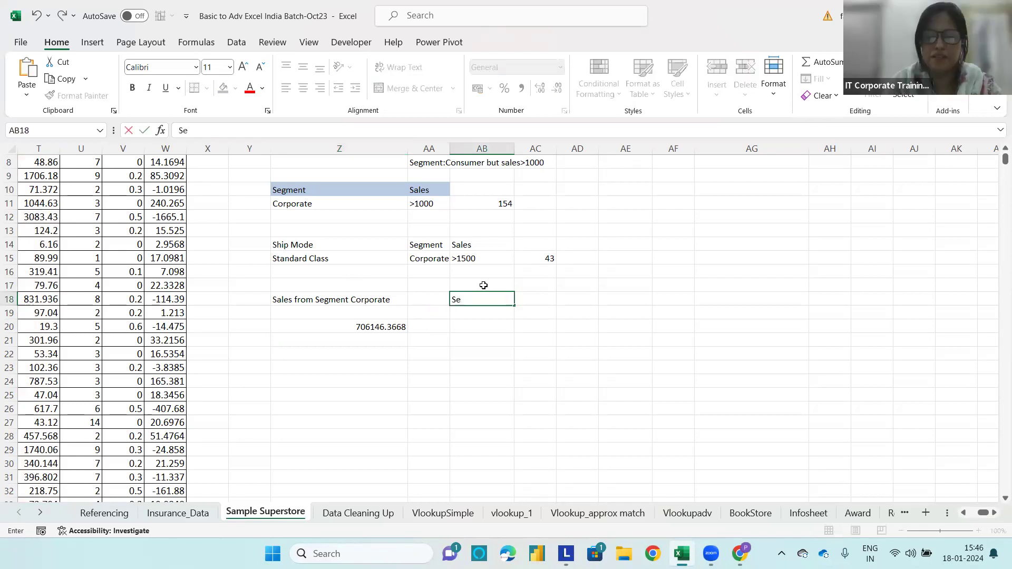
type("gment")
left_click(475, 313)
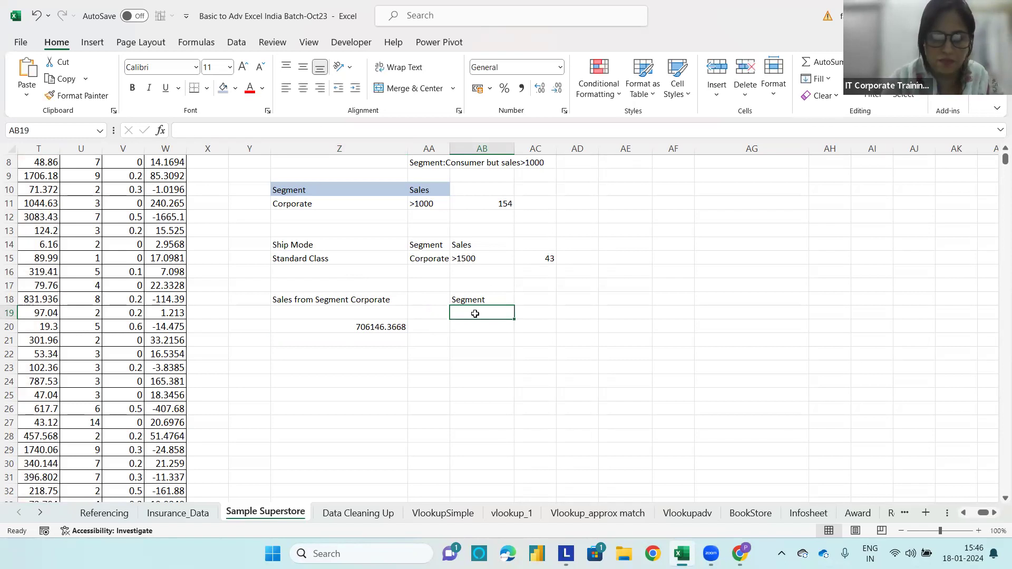
type("Cons")
key("BackSpace")
type("umer")
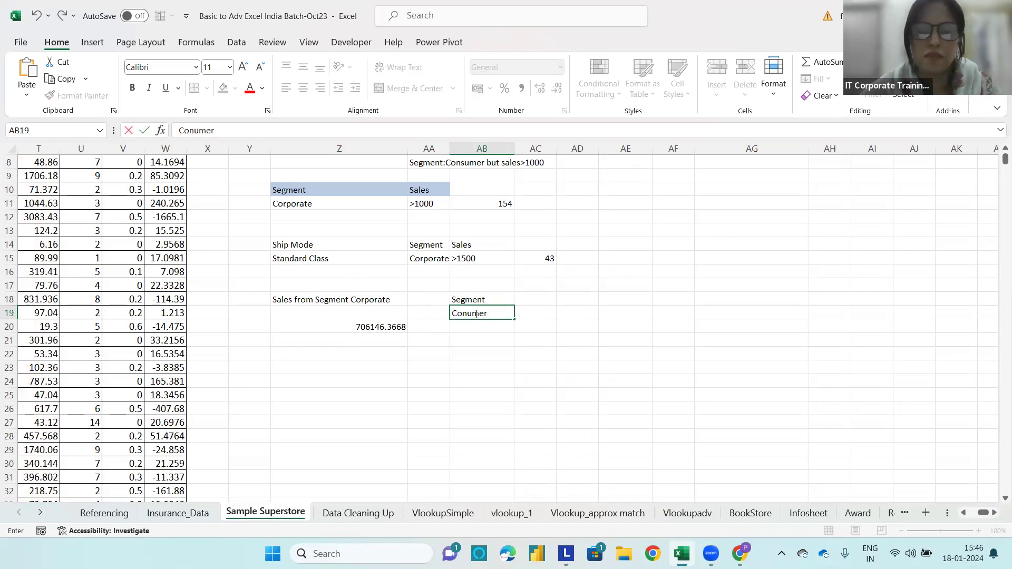
left_click(581, 315)
Enter the header Segment in AC18 with Home Office in AC19, and widen column AC to fit the text.
left_click(552, 298)
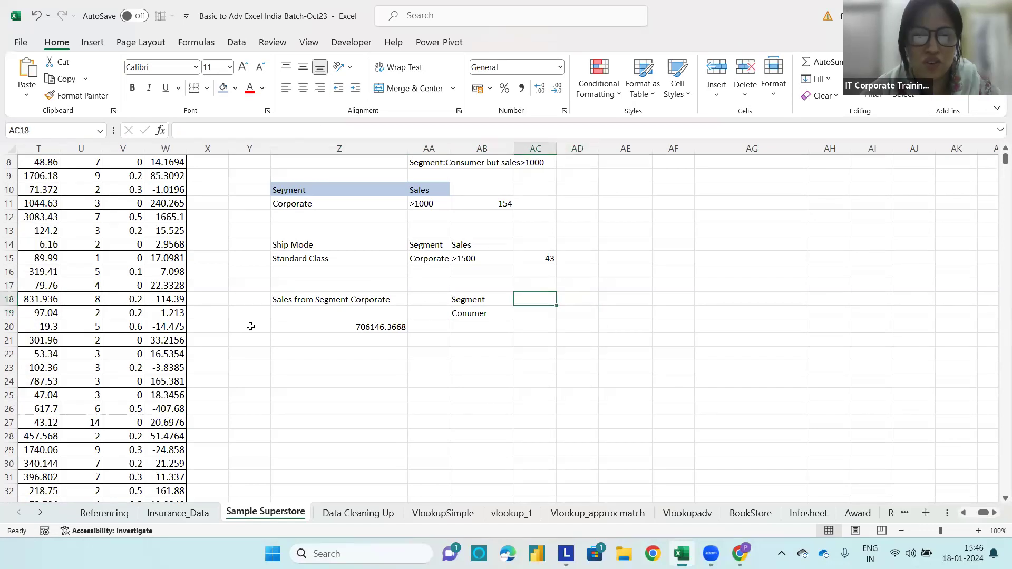
left_click_drag(1001, 159, 995, 153)
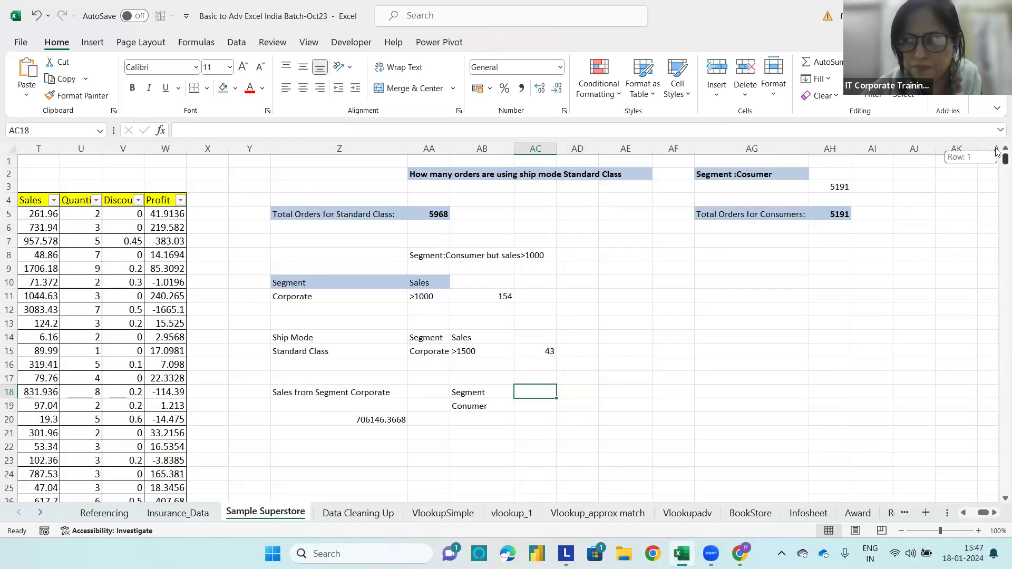
left_click(963, 513)
left_click(964, 513)
scroll(188, 204, "left", 5)
scroll(188, 204, "left", 4)
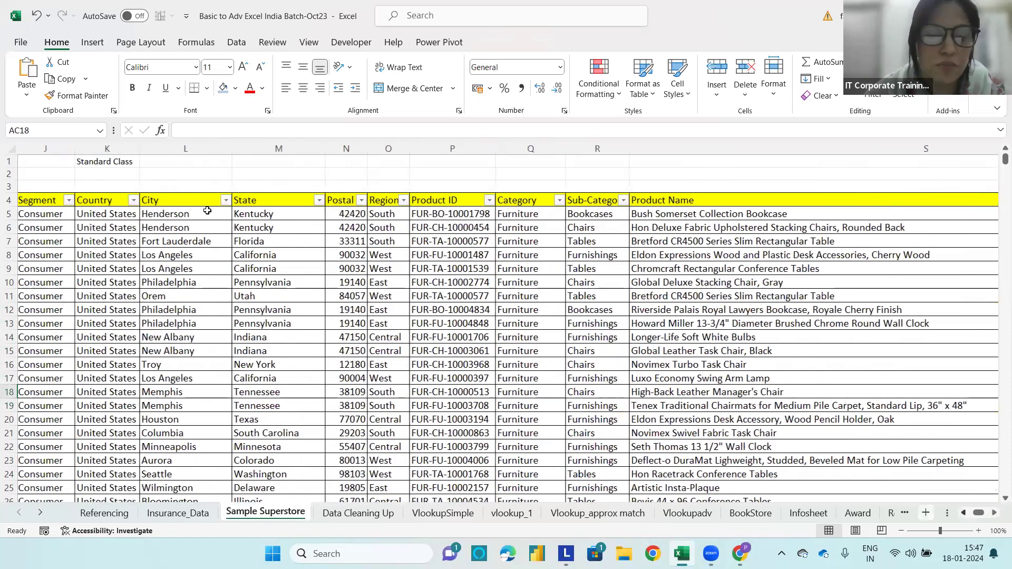
scroll(207, 210, "left", 2)
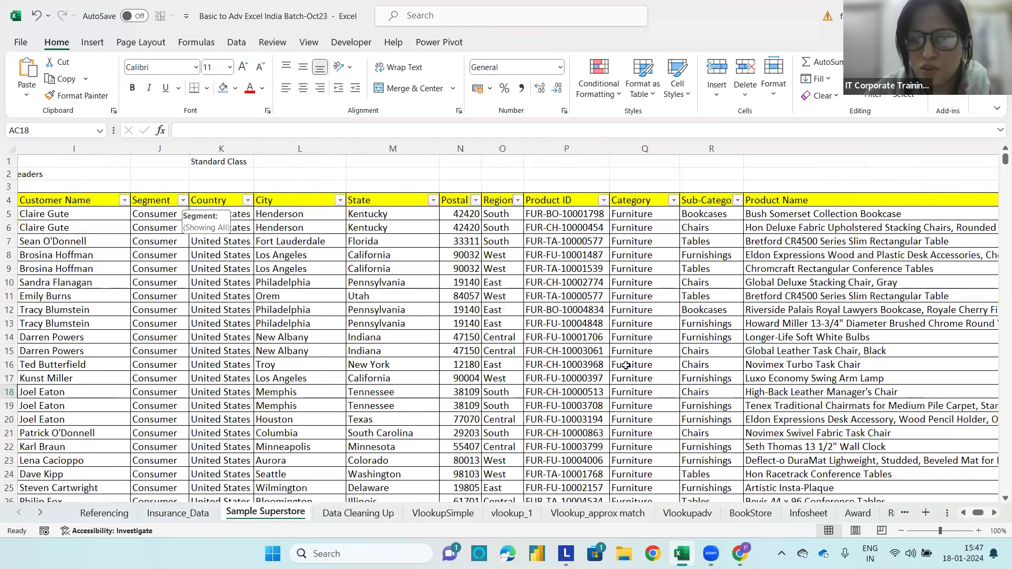
scroll(542, 388, "right", 10)
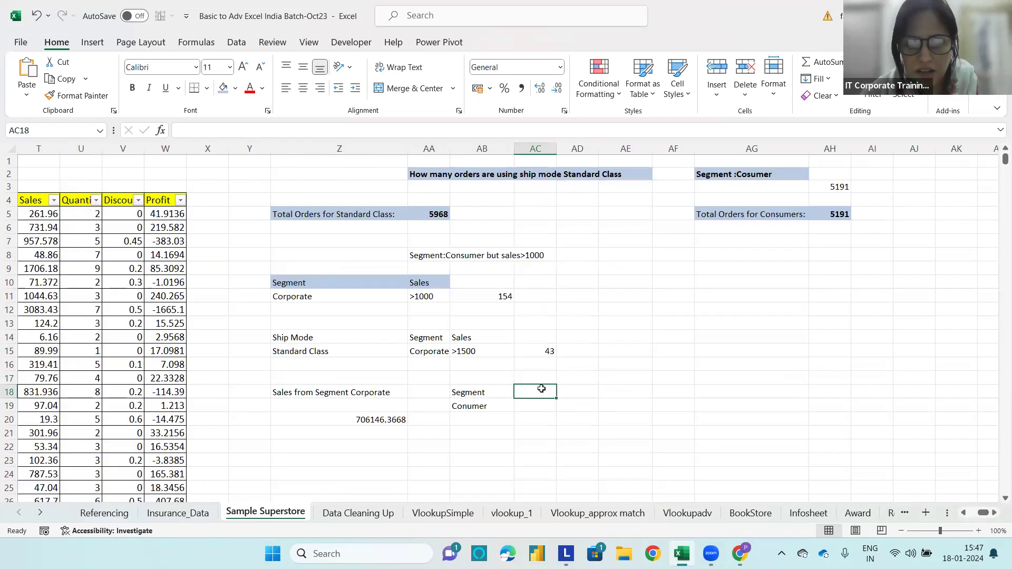
type("Segment")
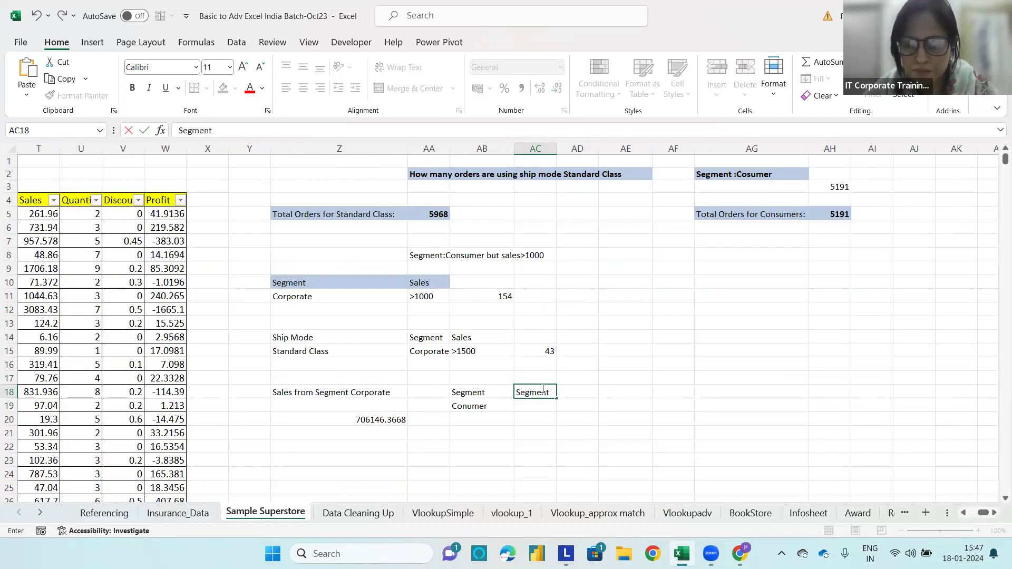
key("Return")
type("Home Office")
left_click(549, 437)
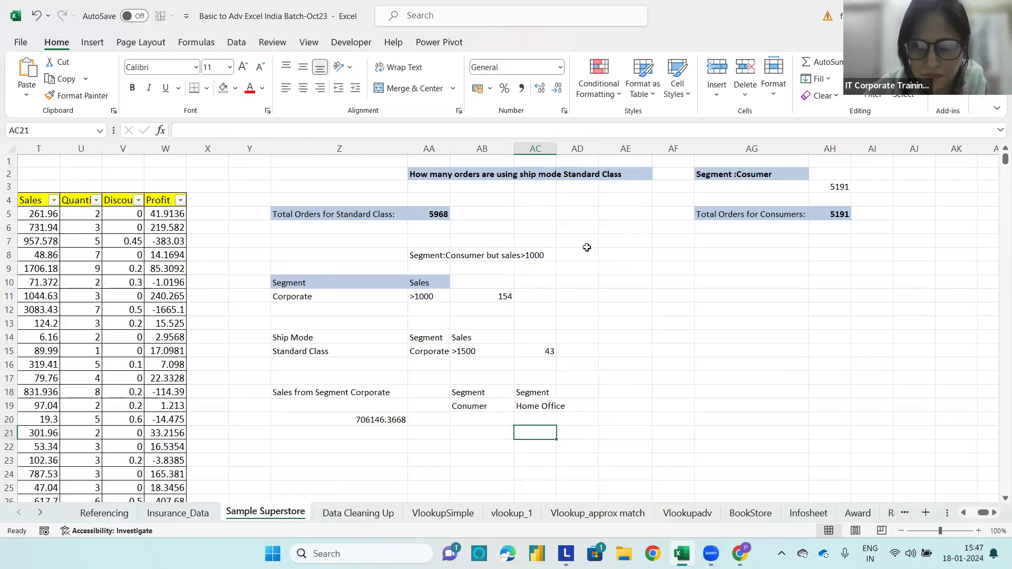
left_click_drag(557, 154, 569, 153)
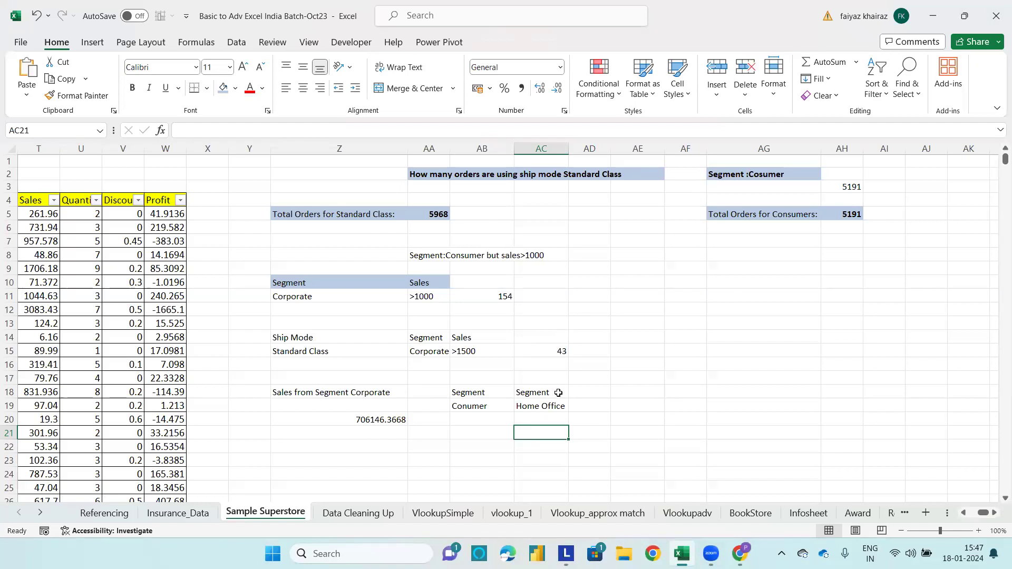
Enter the header Segment in AA23 and the value Cosumer in AA24, below the SUMIF result.
scroll(558, 393, "down", 2)
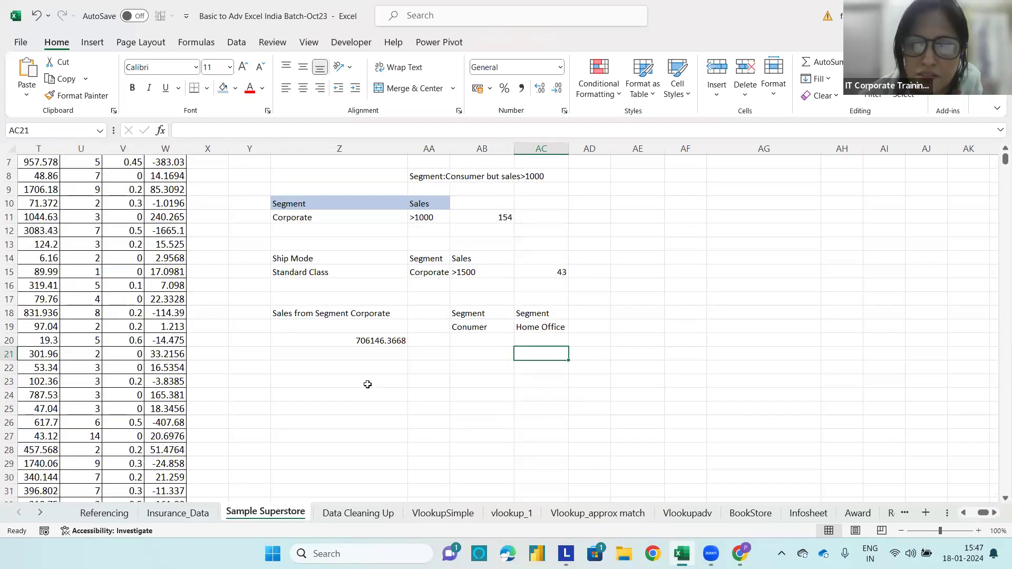
left_click(368, 382)
left_click(414, 377)
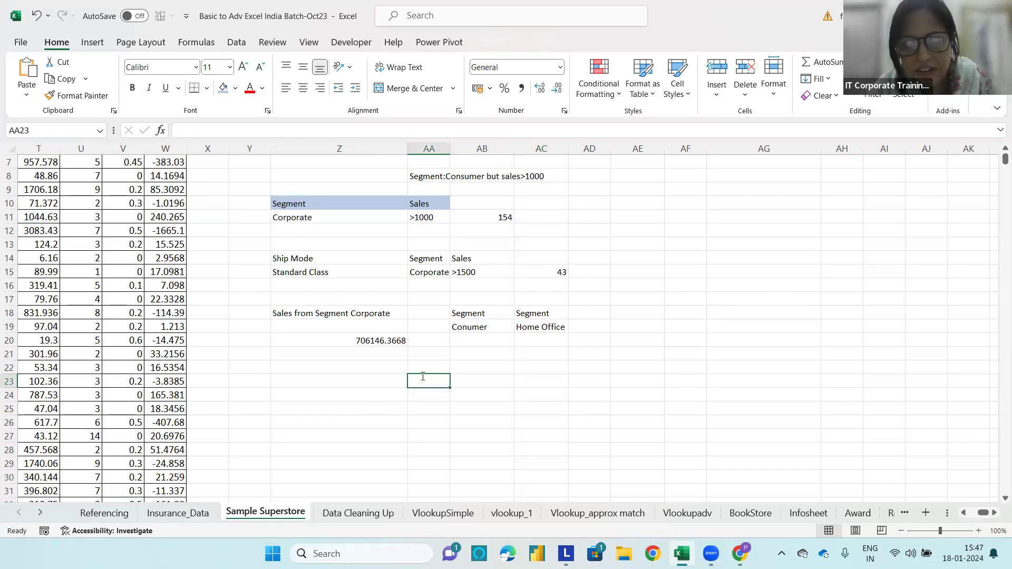
type("Segment'")
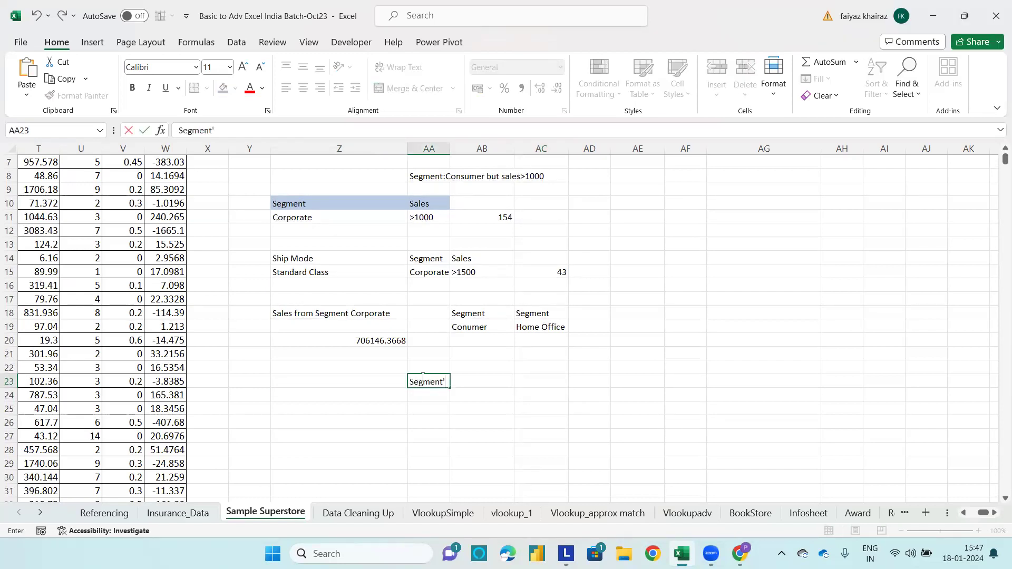
key("Return")
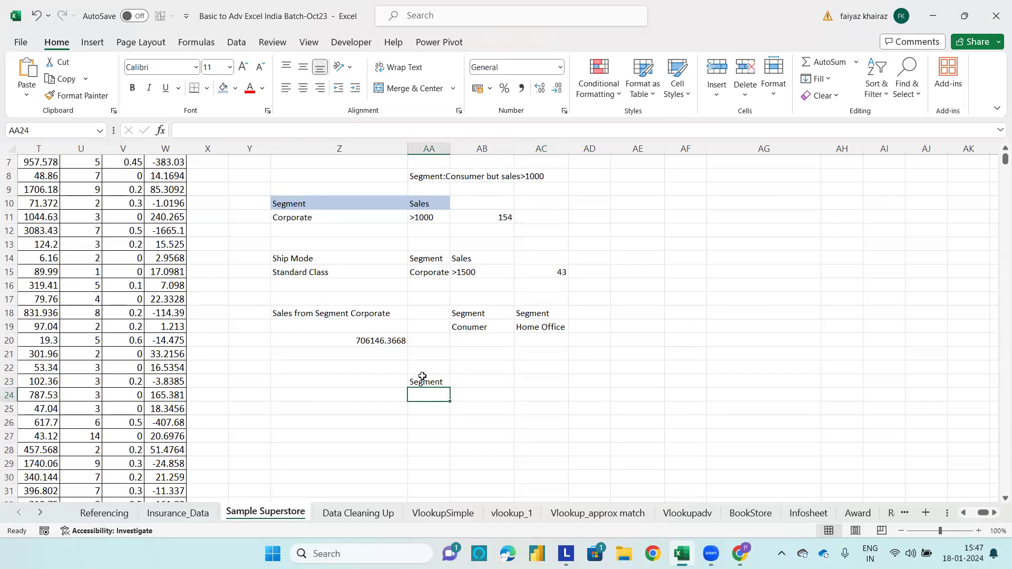
type("Cosumer")
key("Return")
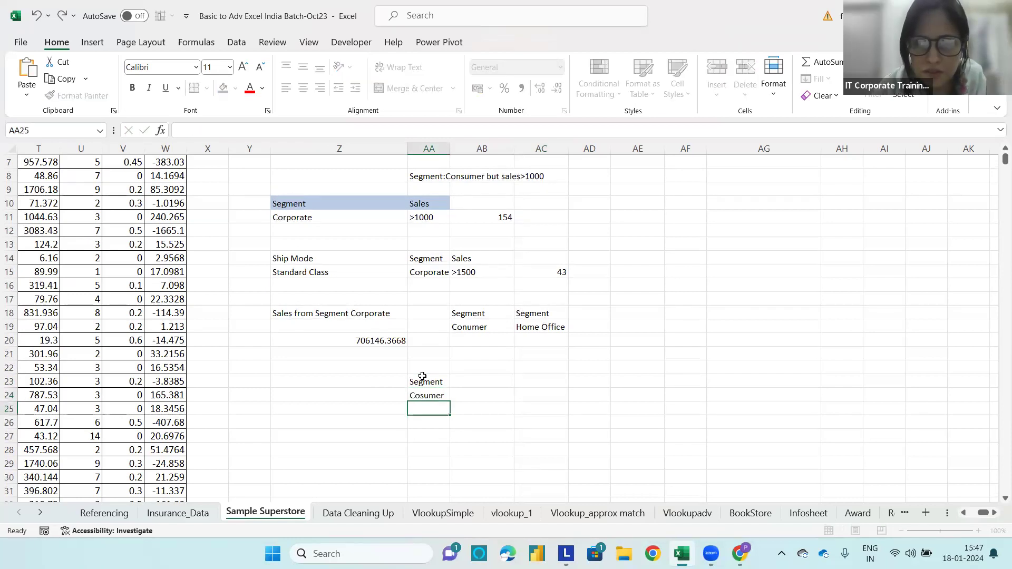
Enter Corporate in AA25 and Home Office in AA26, and widen column AA to fit the text.
type("C")
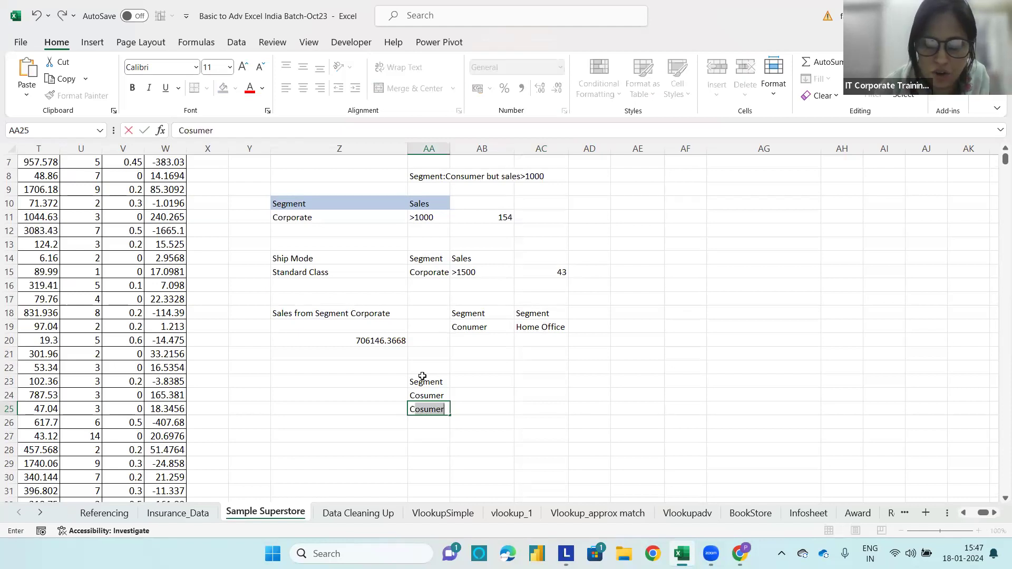
type("orporate")
key("Return")
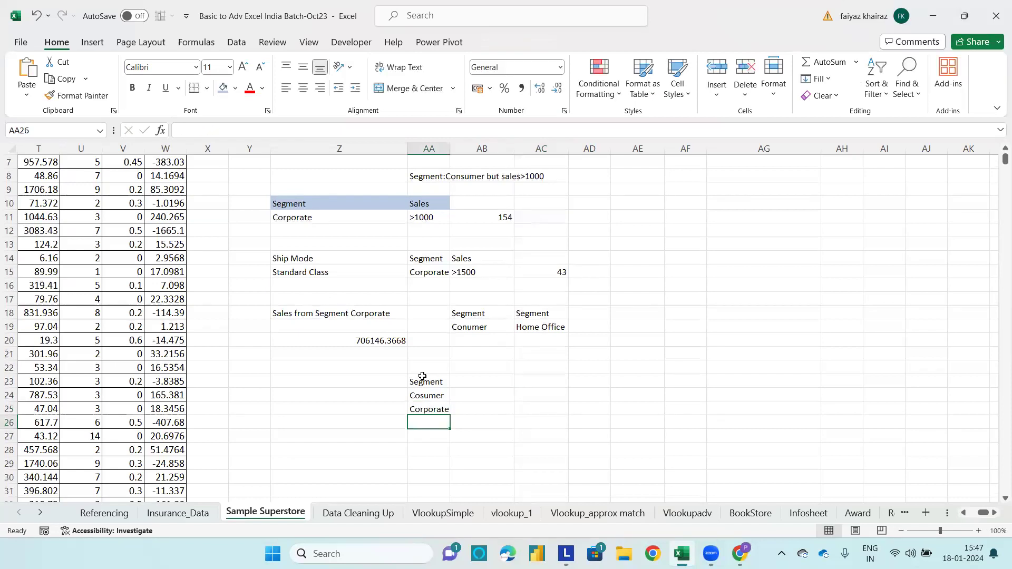
type("Hom")
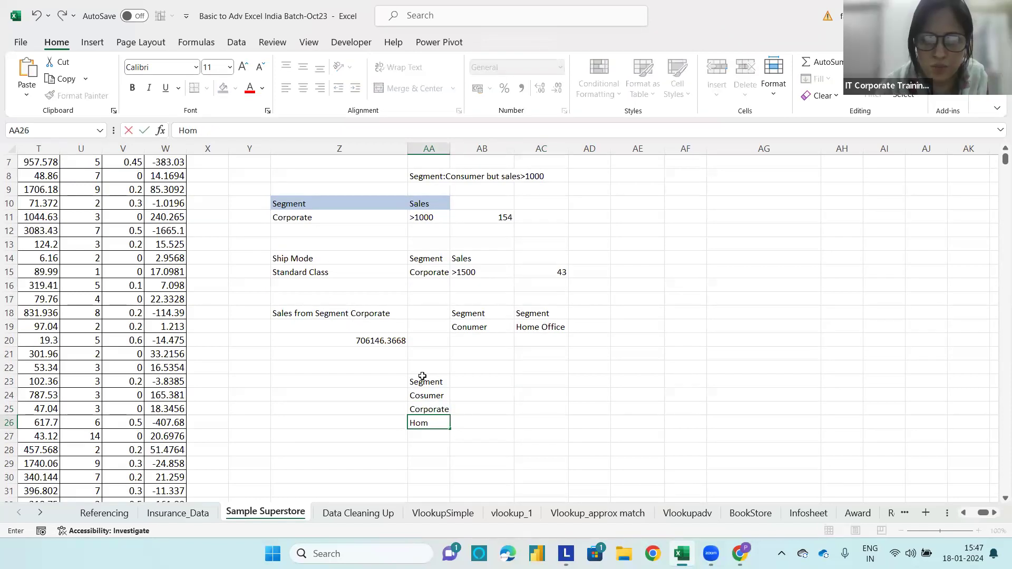
type("e Office")
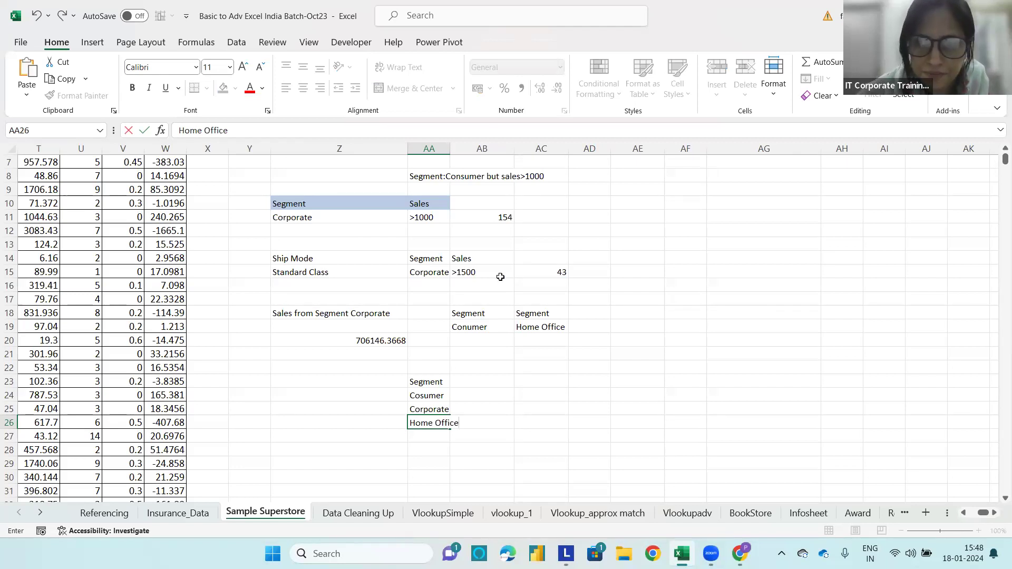
left_click(486, 205)
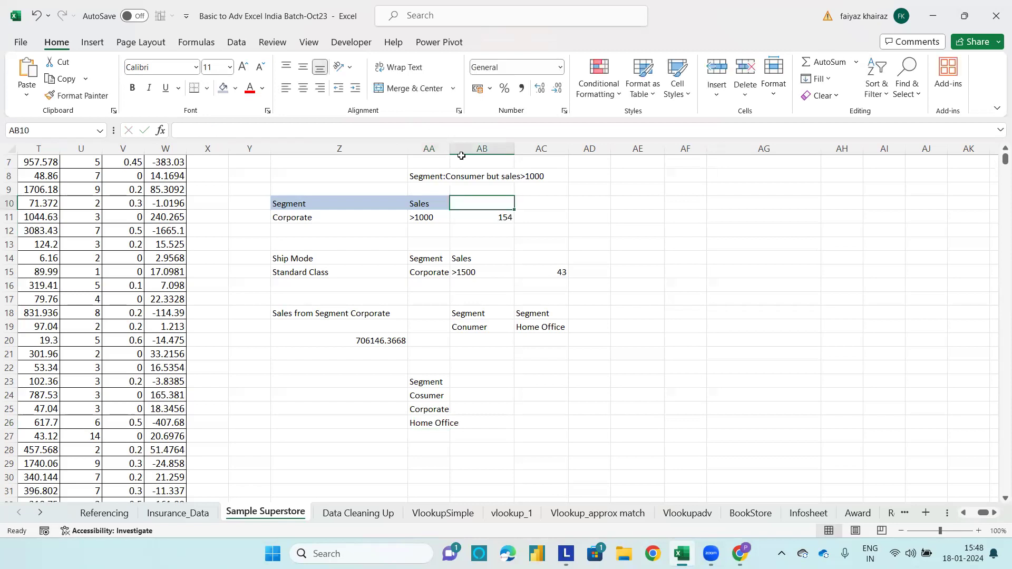
left_click_drag(450, 148, 476, 147)
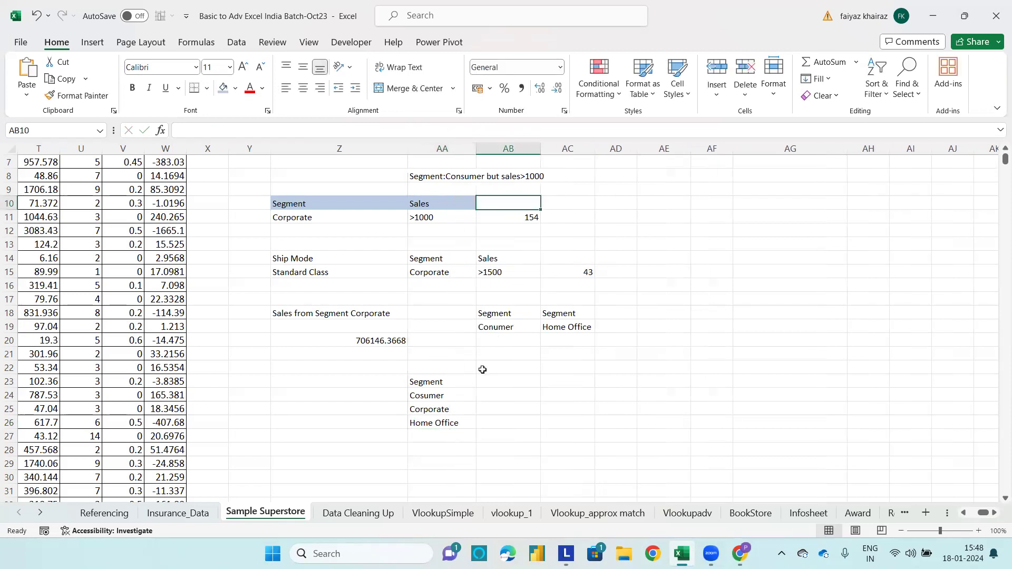
Start a SUMIF formula in AB24 with the Segment data J5:J9998 as its range.
left_click(492, 384)
double_click(491, 399)
type("=")
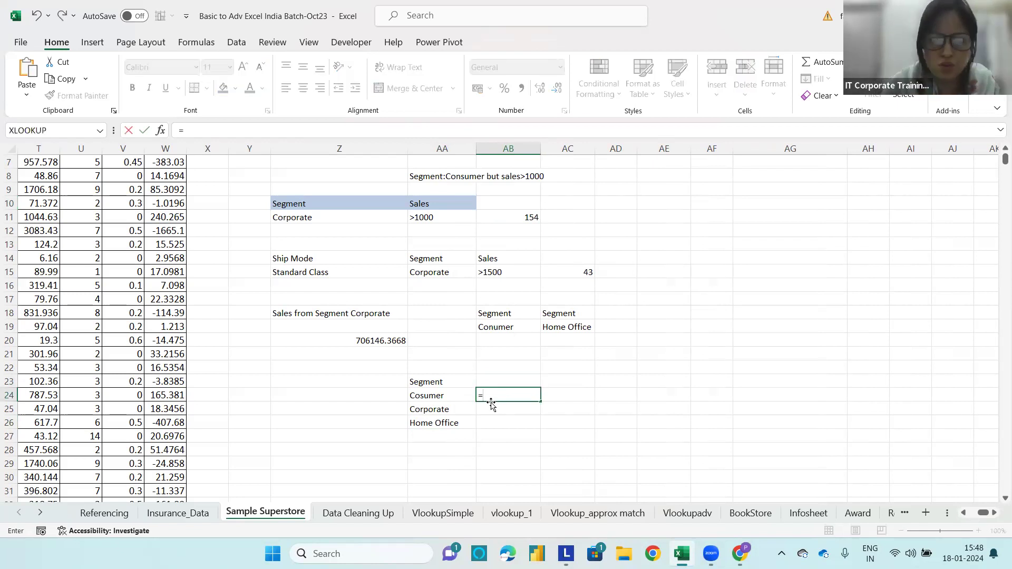
type("SUMIF")
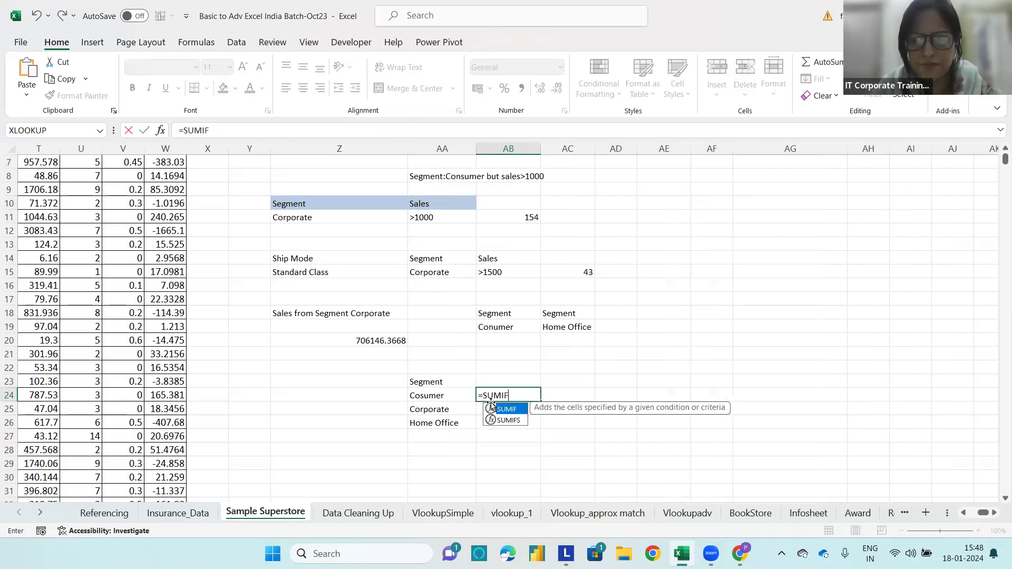
type("(")
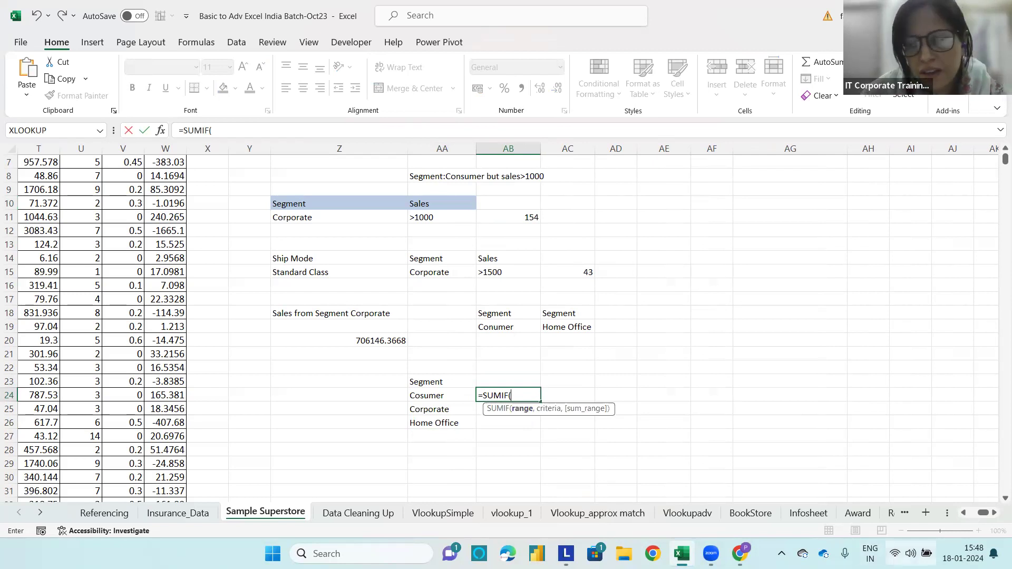
left_click_drag(974, 515, 335, 252)
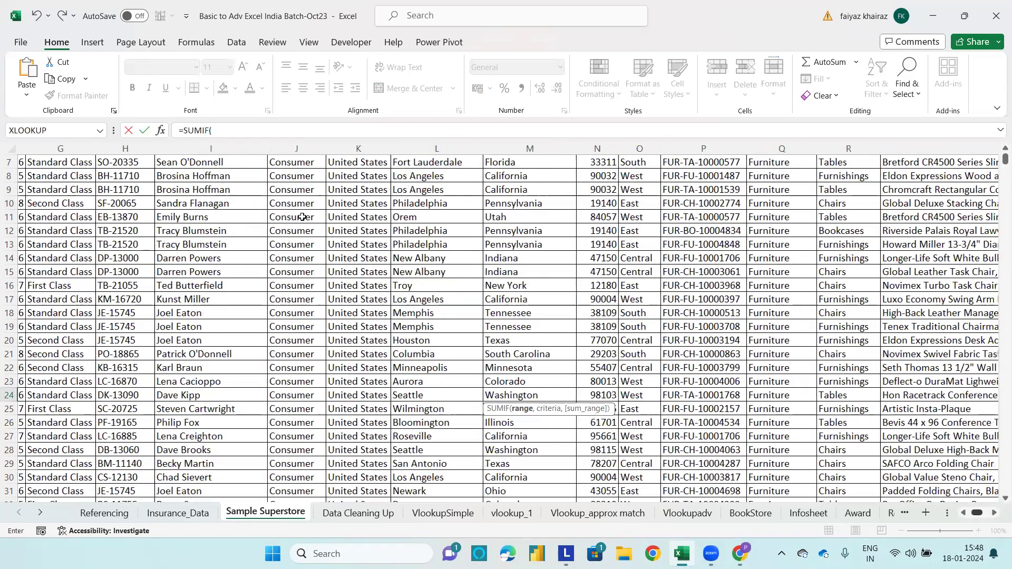
scroll(301, 217, "down", 3)
scroll(300, 216, "up", 5)
left_click(301, 216)
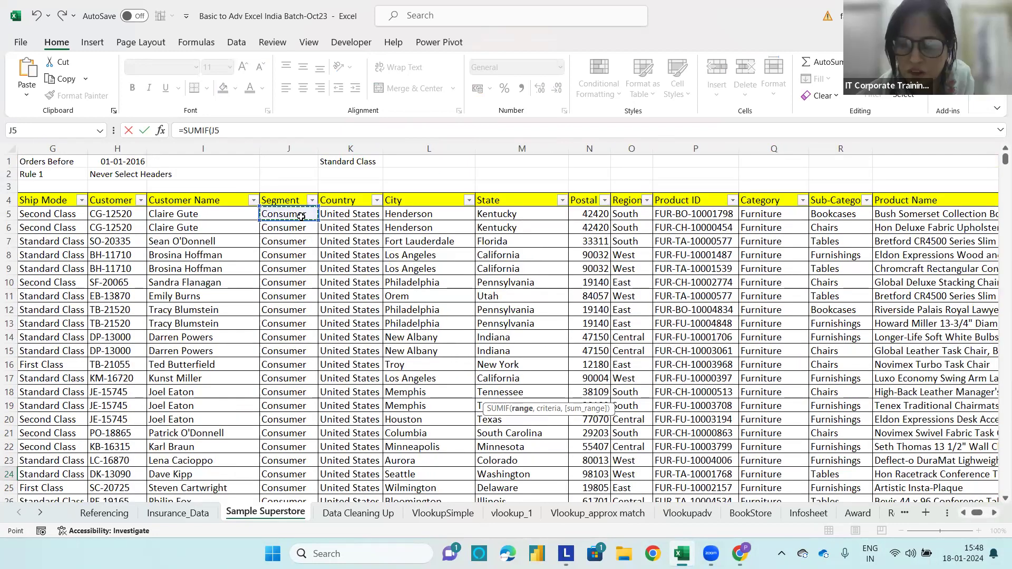
key("ctrl+shift+Down")
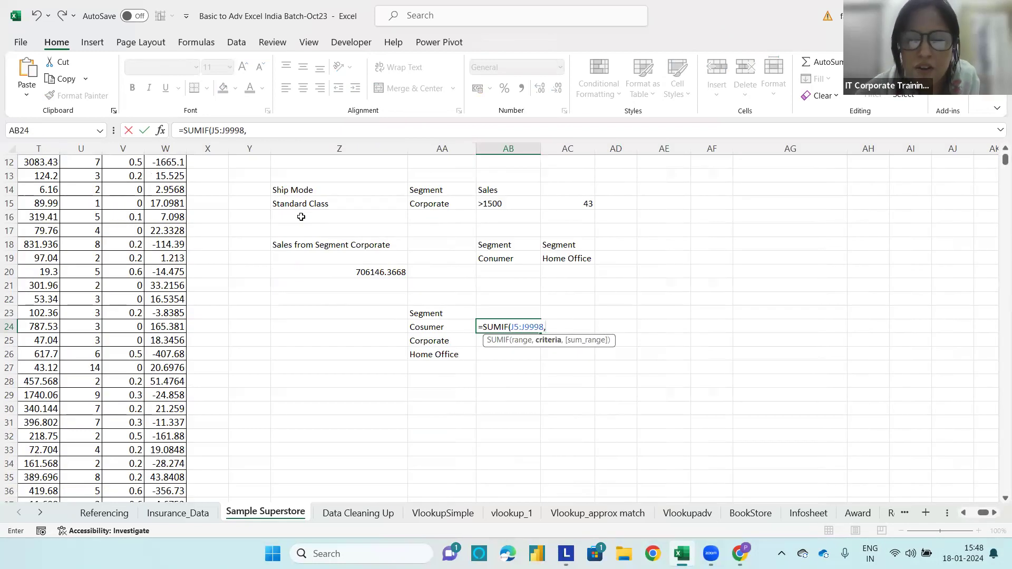
Use AA24 as the criteria and the Sales data T5:T9998 as the sum range, completing the SUMIF in AB24.
left_click(425, 326)
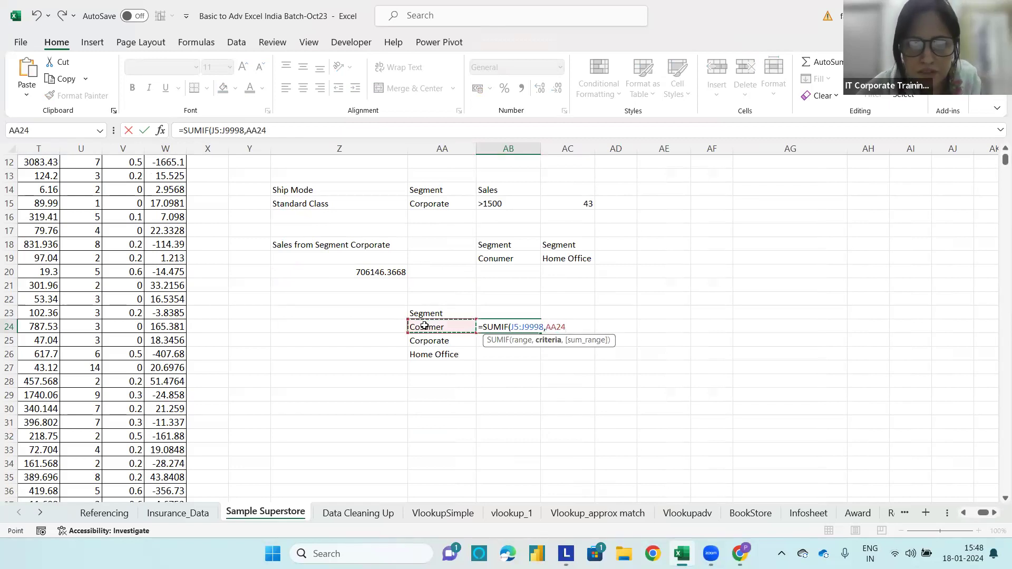
type(",")
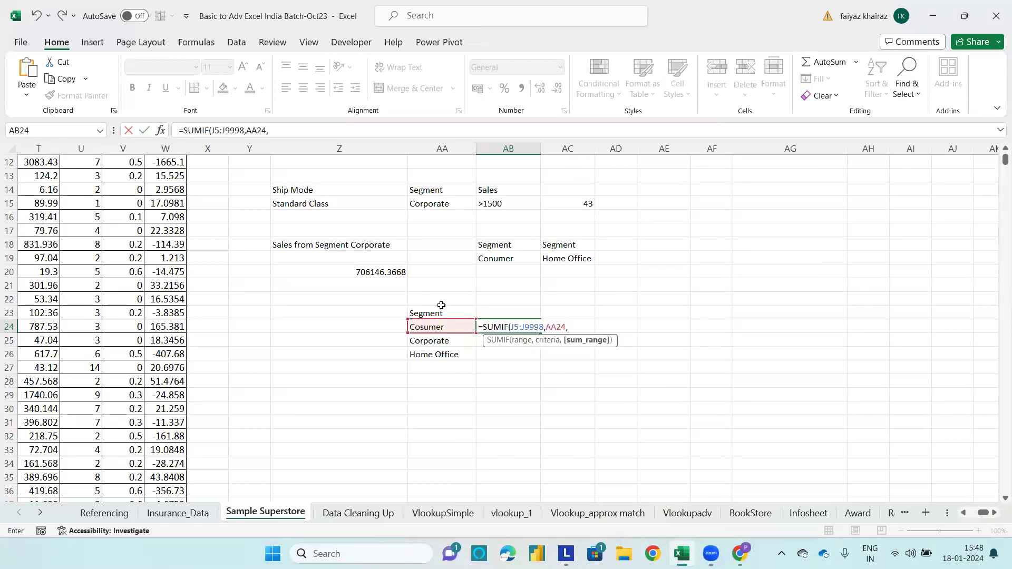
scroll(300, 247, "down", 1)
scroll(300, 245, "up", 3)
scroll(300, 245, "up", 2)
left_click(42, 214)
key("ctrl+shift+Down")
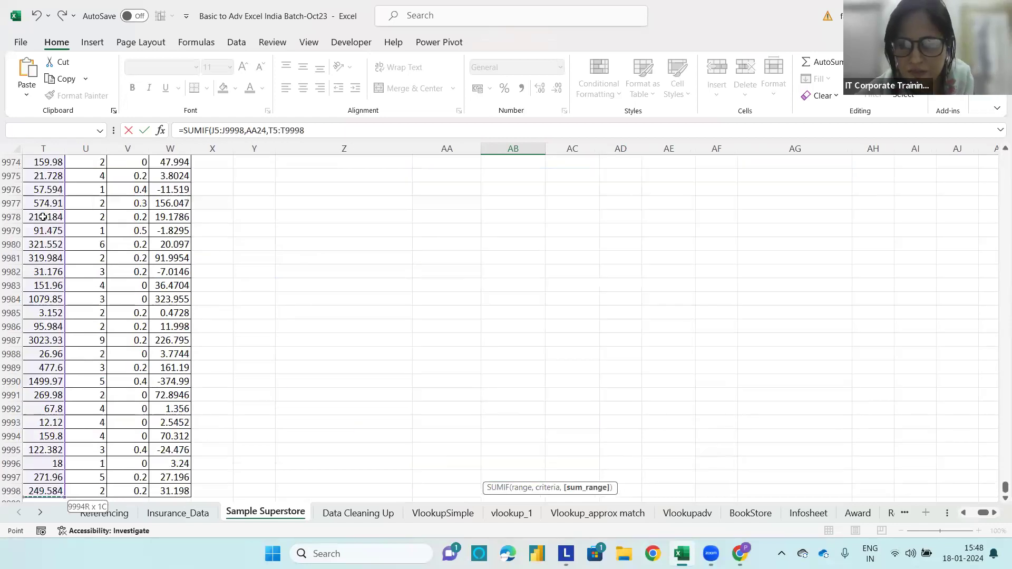
type(")")
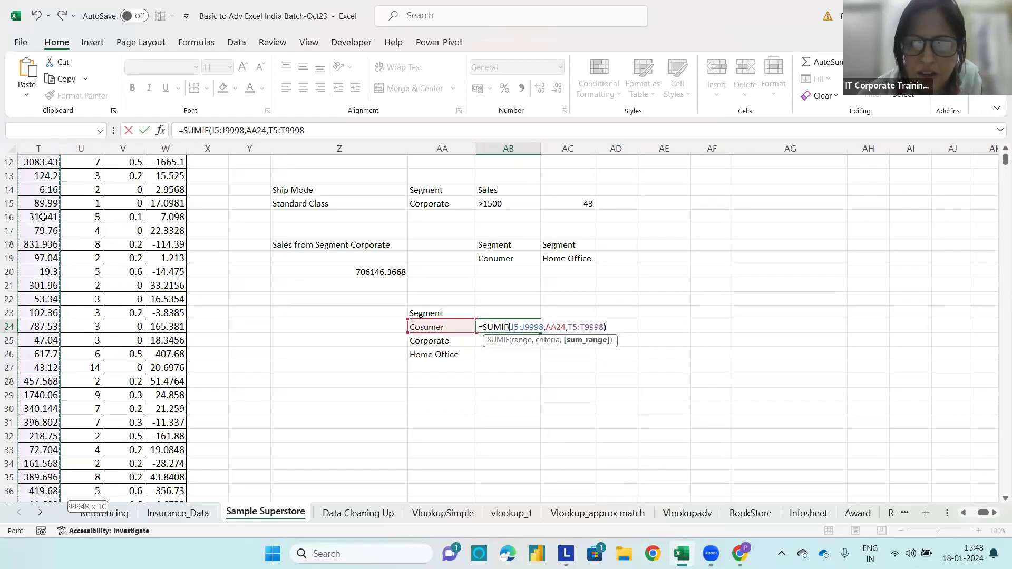
key("Return")
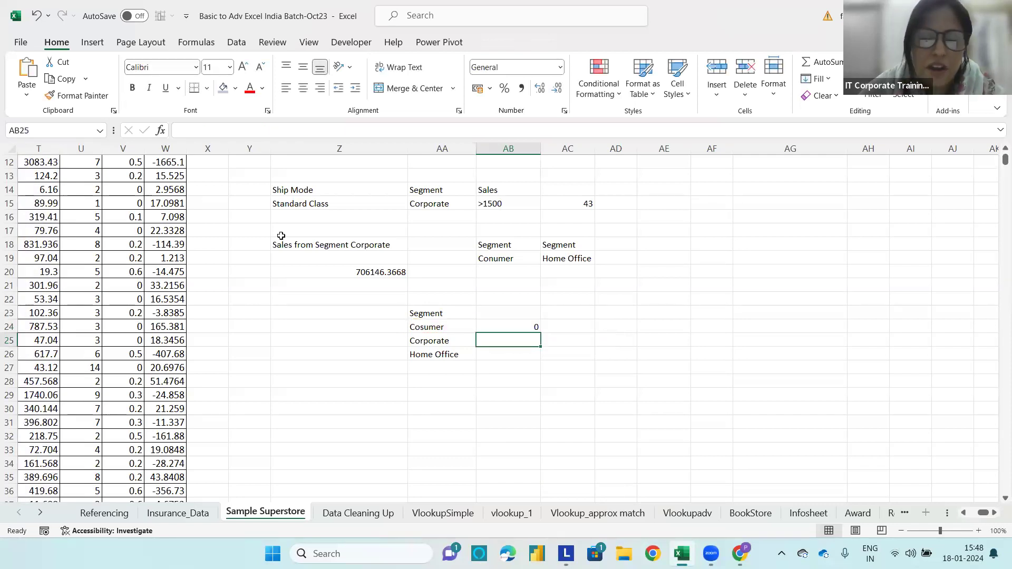
Review the SUMIF formula in AB24 and correct the spelling of the segment in AA24 to Consumer.
scroll(527, 364, "up", 1)
double_click(507, 370)
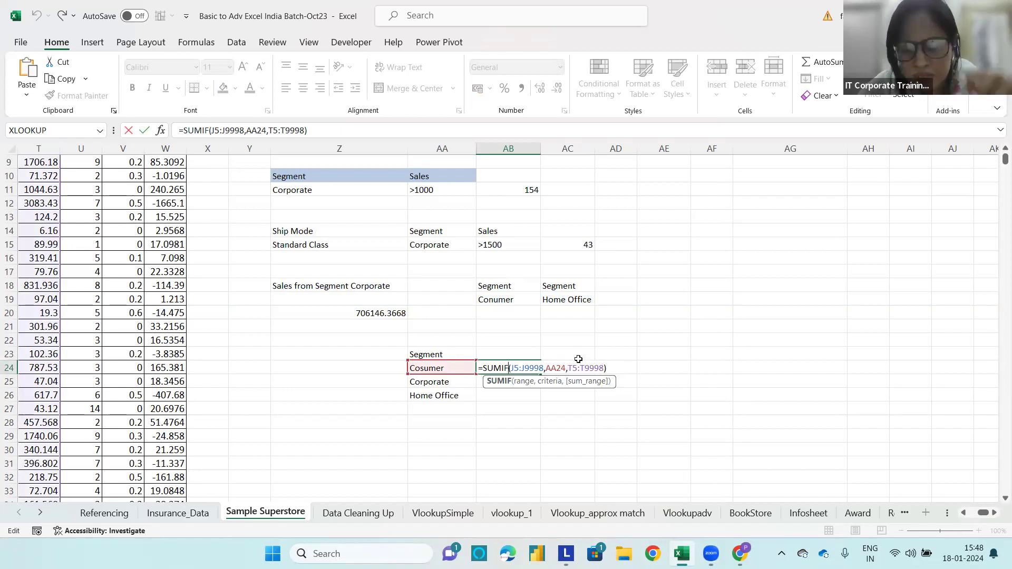
key("Return")
left_click(426, 366)
double_click(425, 366)
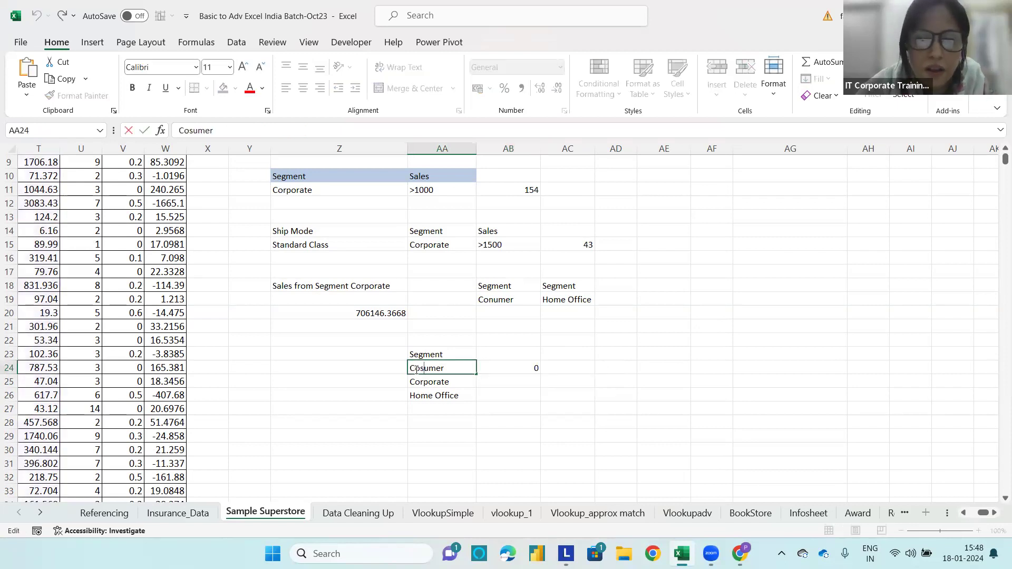
left_click(419, 367)
type("n")
key("Return")
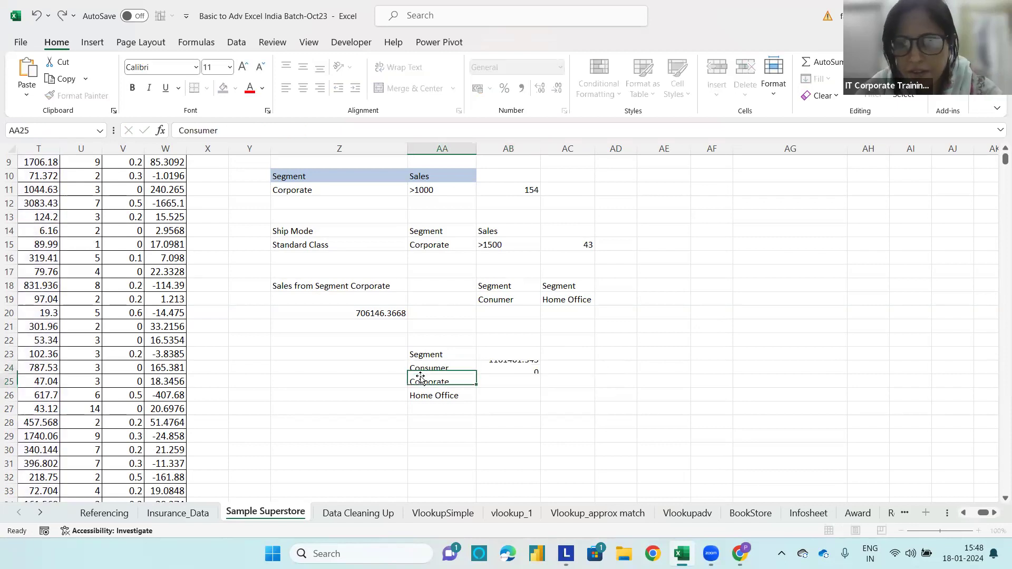
Make the SUMIF ranges in AB24 absolute as $J$5:$J$9998 and $T$5:$T$9998, and fill the formula down to AB26.
left_click(500, 368)
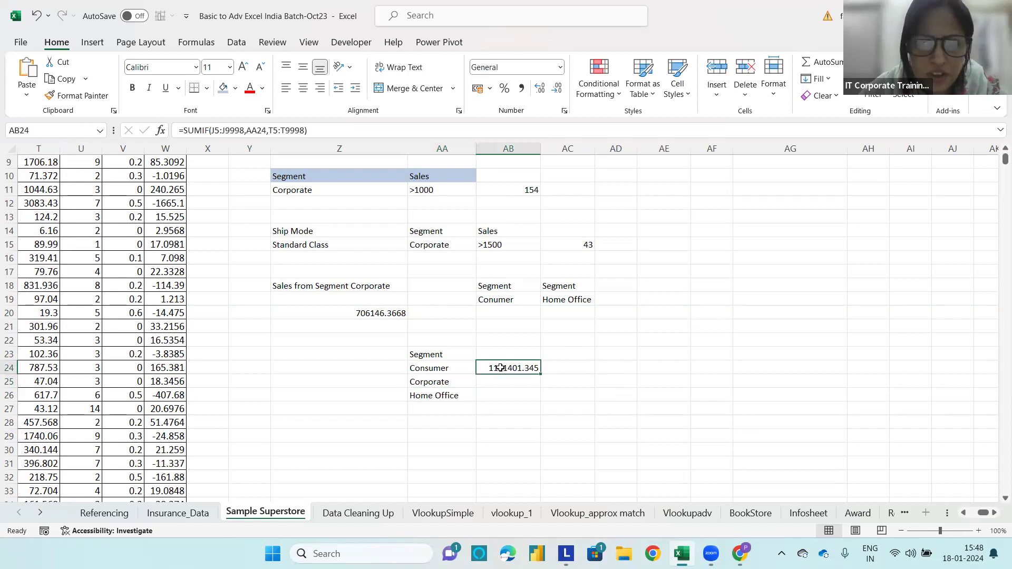
double_click(500, 367)
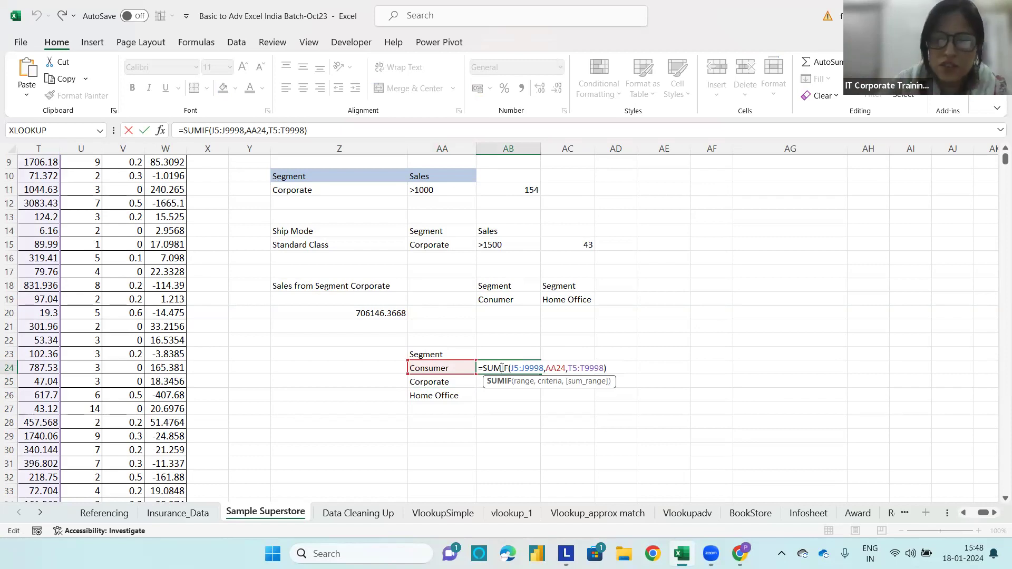
left_click_drag(543, 368, 511, 368)
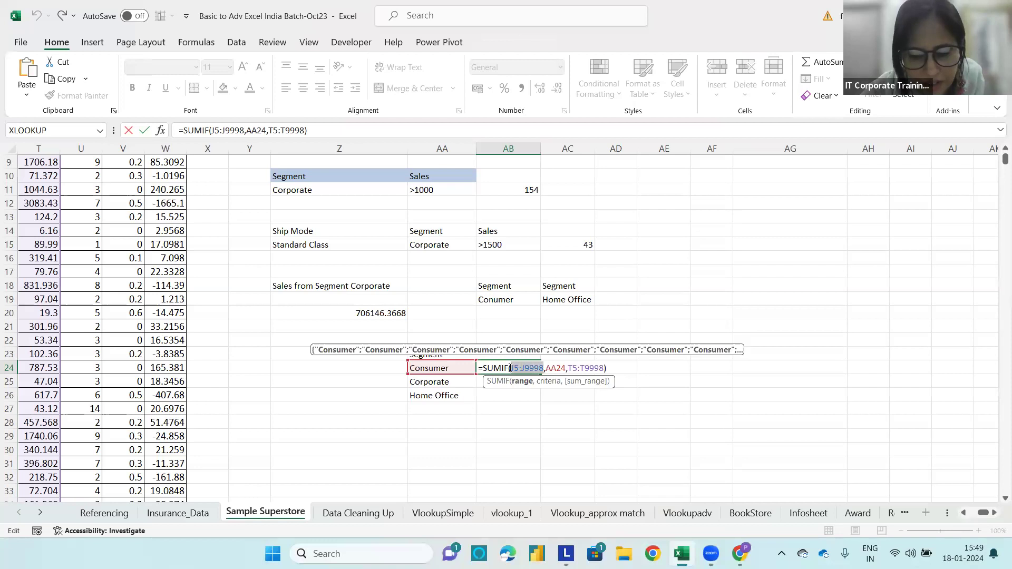
key("F4")
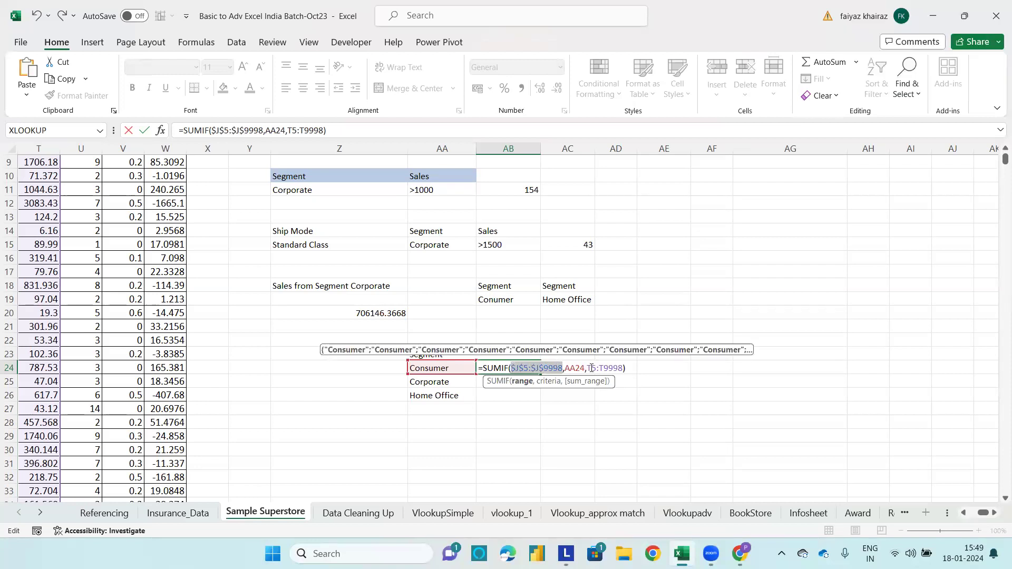
left_click_drag(624, 367, 587, 368)
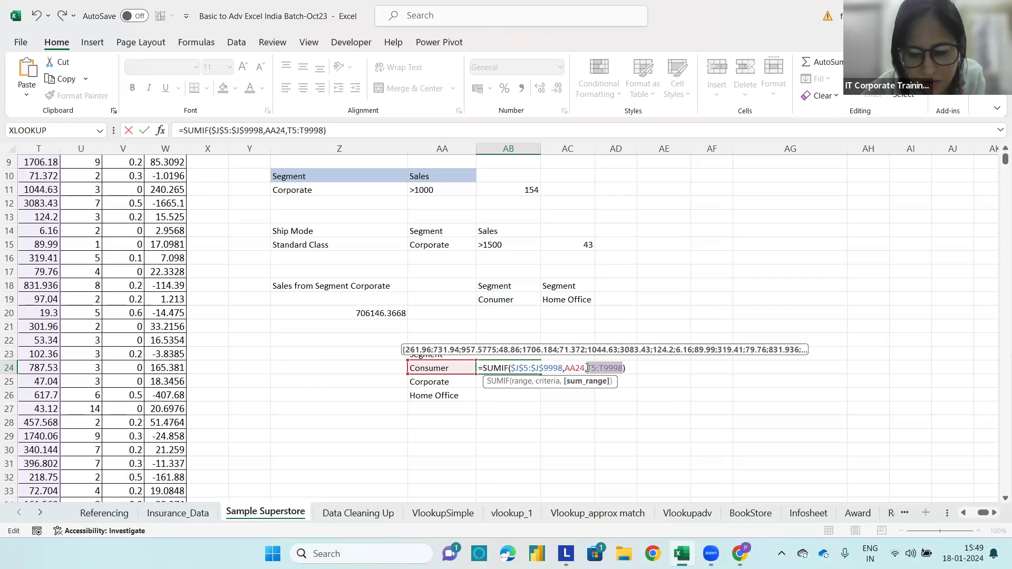
key("F4")
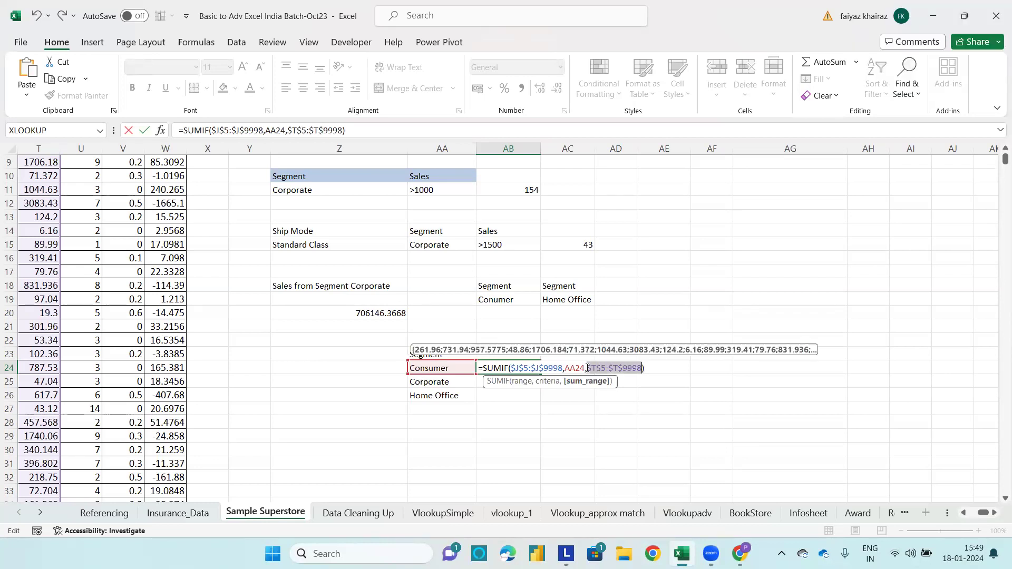
key("ctrl+Return")
left_click_drag(539, 374, 536, 396)
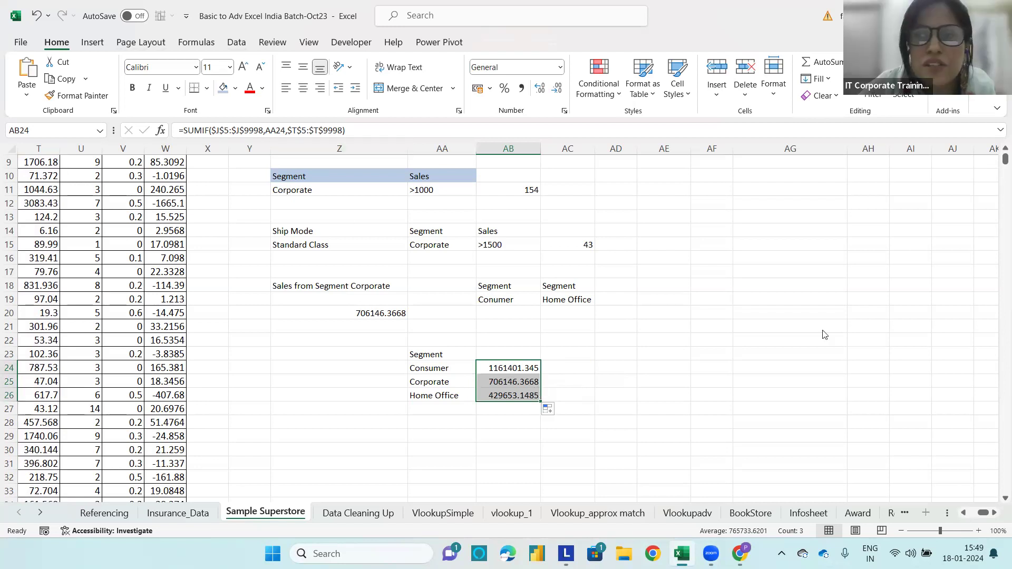
Sort the segment sums in AB24:AB26 from largest to smallest together with their segment names.
left_click(236, 42)
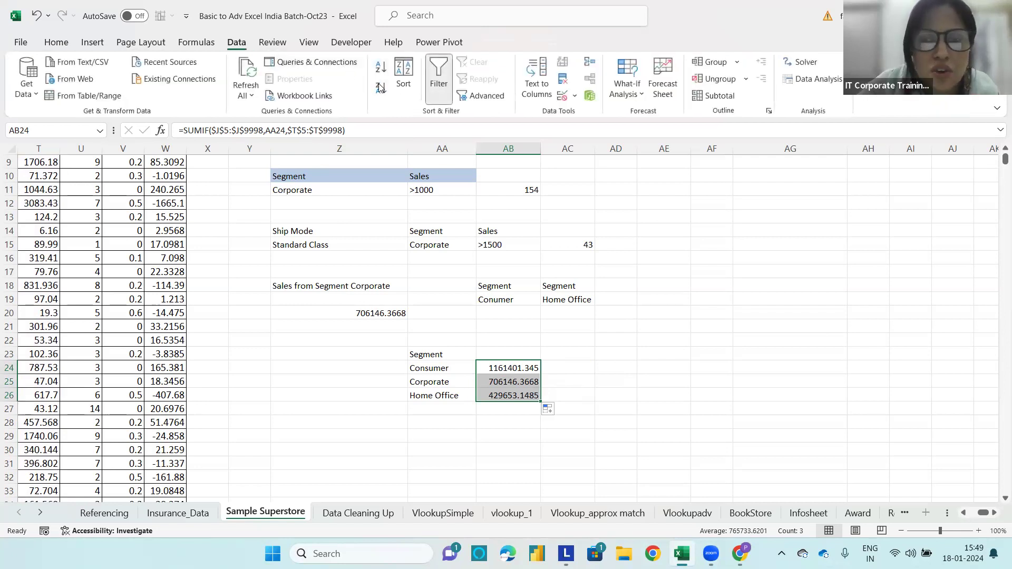
left_click(381, 88)
left_click(631, 248)
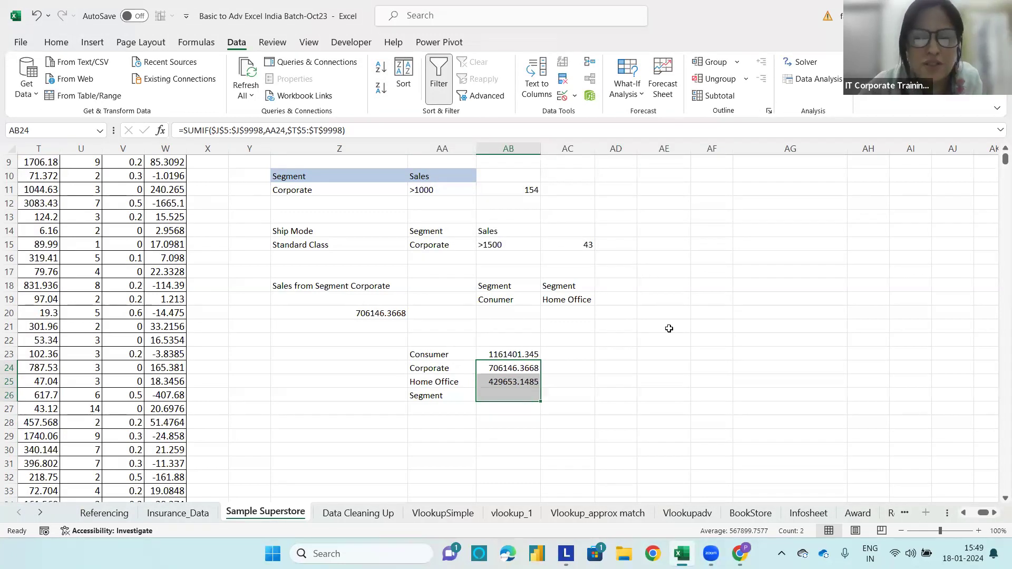
Move the Segment header from AA26 to AA22, above the sorted segment names.
left_click(647, 352)
left_click_drag(440, 355, 519, 354)
left_click_drag(440, 369, 497, 383)
left_click(427, 395)
left_click_drag(438, 393, 438, 338)
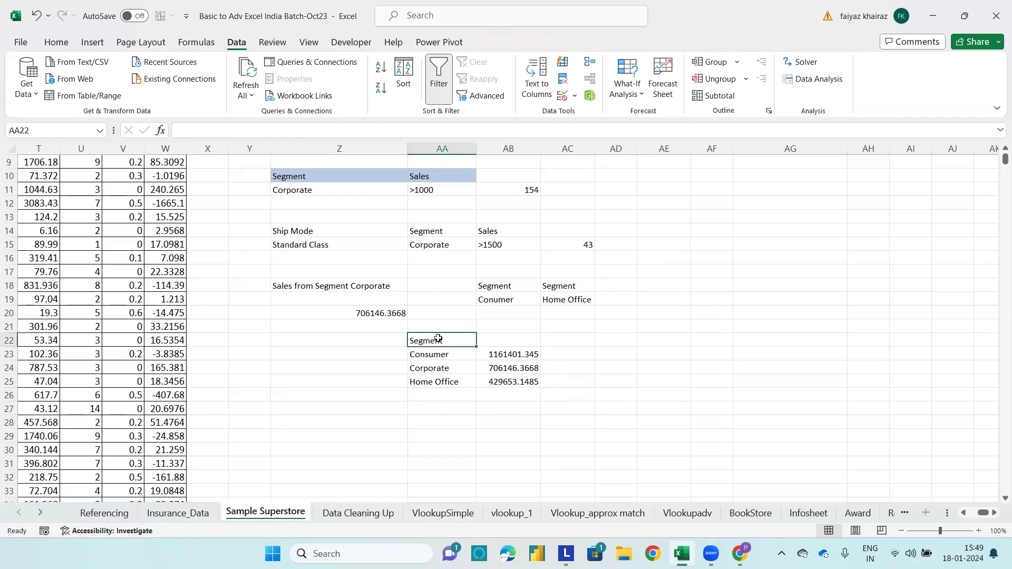
left_click(575, 357)
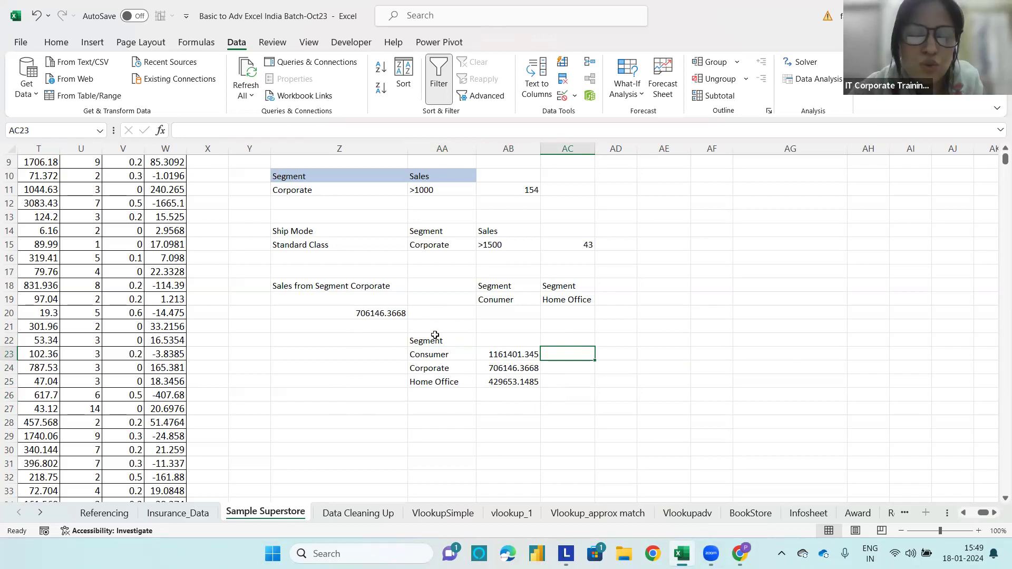
Enter the label Best Profit in AA29, below the segment sums.
left_click(429, 433)
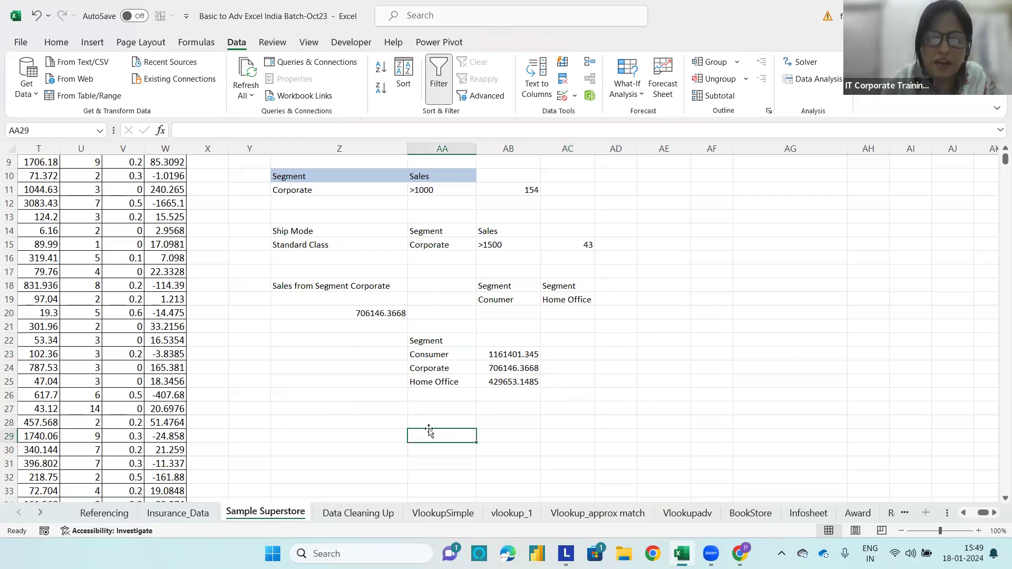
type("Best Profit")
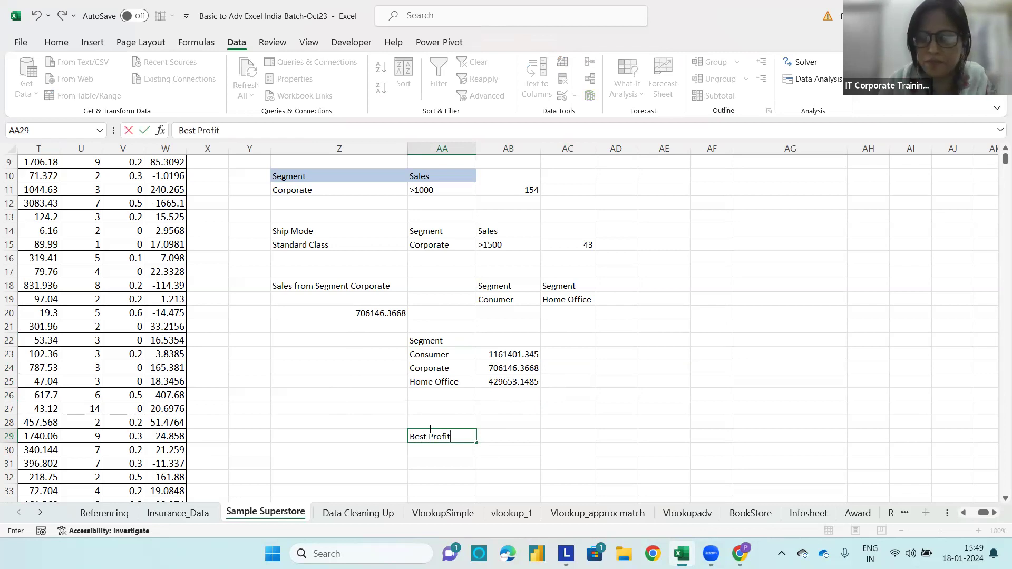
key("Return")
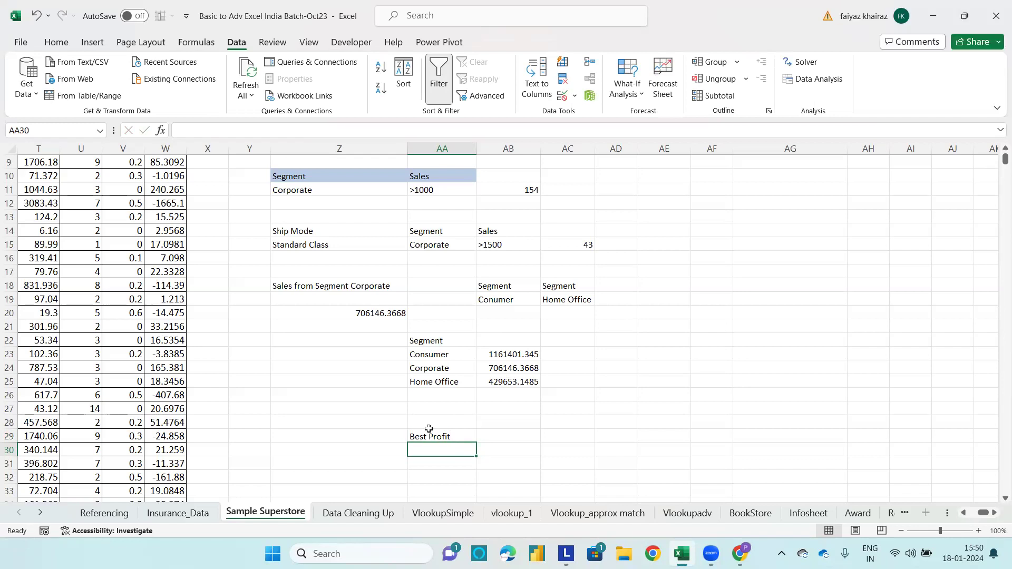
left_click(428, 428)
double_click(437, 427)
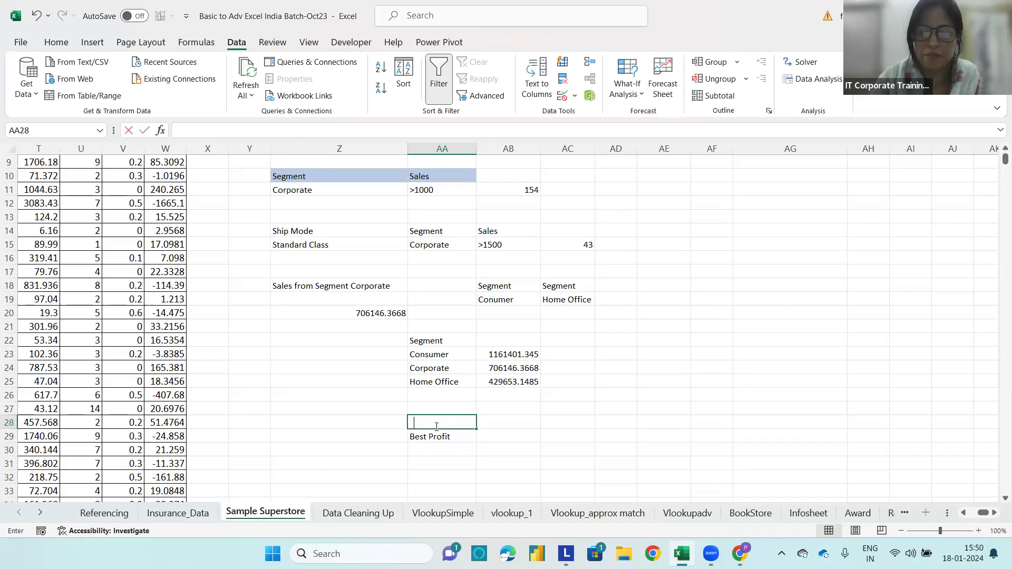
type("Segment with Best Prof")
key("BackSpace")
type("=============")
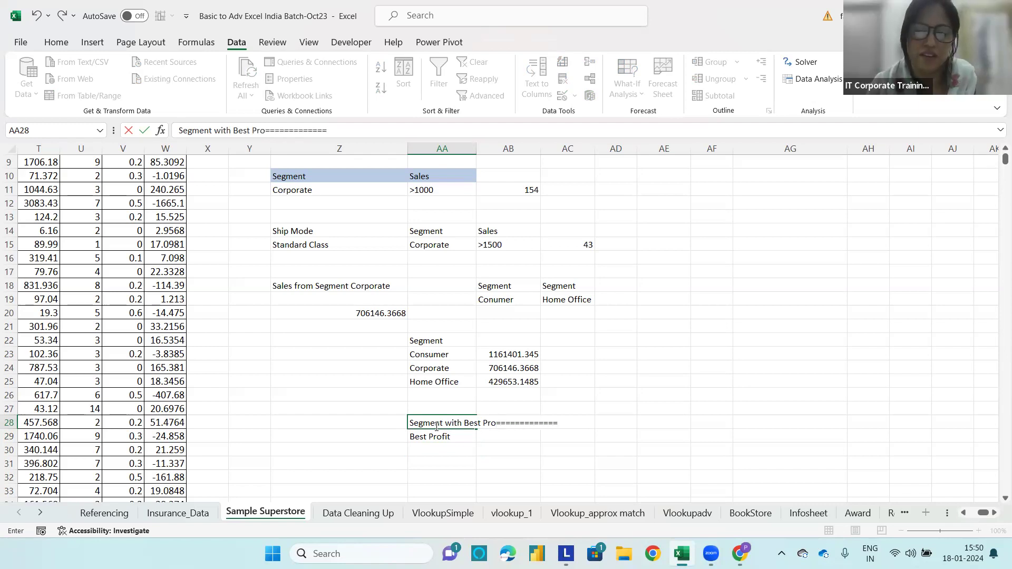
key("BackSpace")
key("BackSpace")
key("BackSpace")
key("BackSpace")
key("BackSpace")
key("BackSpace")
key("BackSpace")
key("BackSpace")
key("BackSpace")
key("BackSpace")
key("BackSpace")
key("BackSpace")
key("BackSpace")
key("BackSpace")
key("BackSpace")
key("BackSpace")
key("BackSpace")
key("BackSpace")
key("BackSpace")
key("BackSpace")
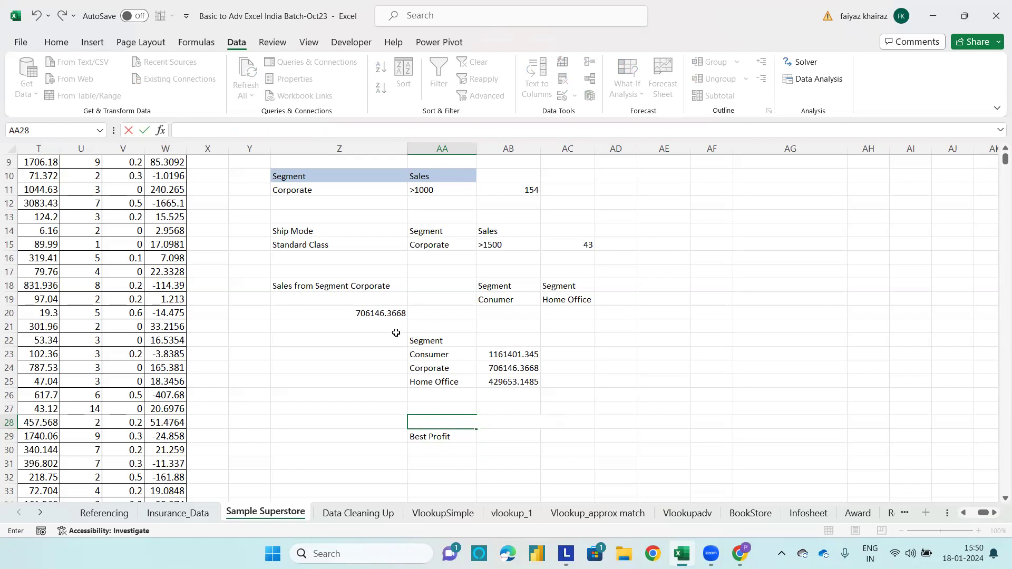
Review the segment sums, the Best Profit label and the data columns from Country to Profit.
left_click_drag(427, 350, 489, 378)
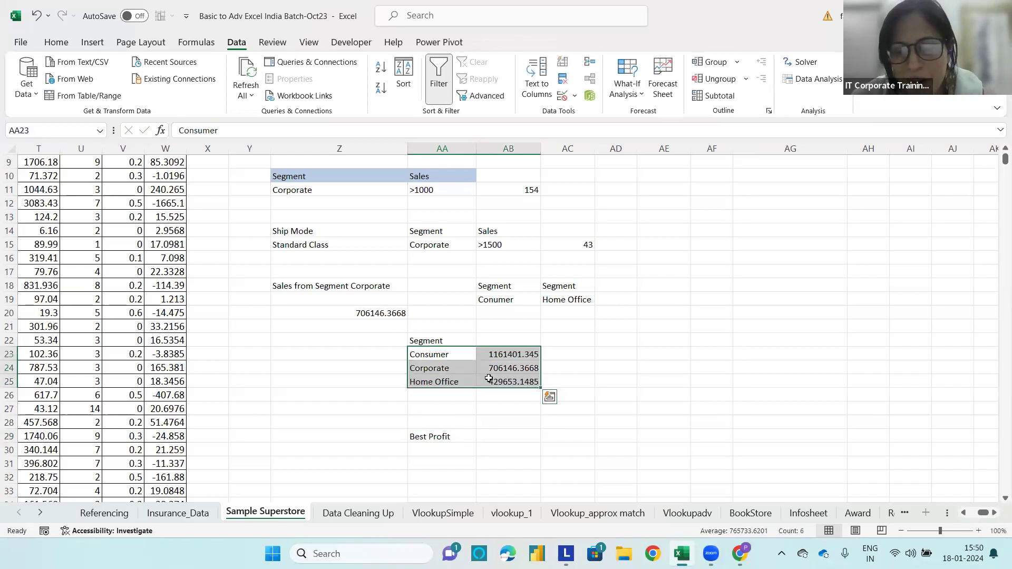
left_click(433, 438)
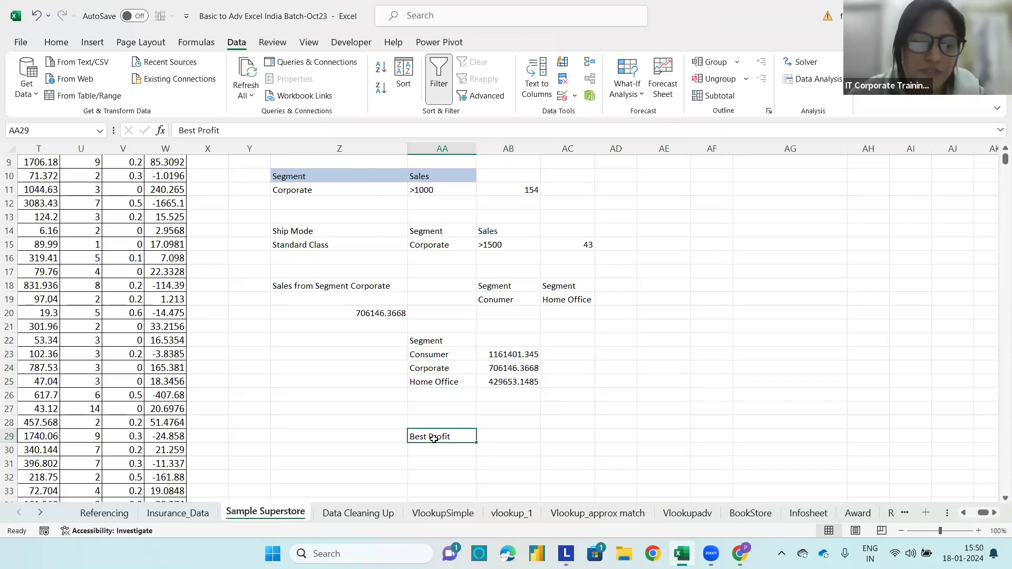
left_click(429, 444)
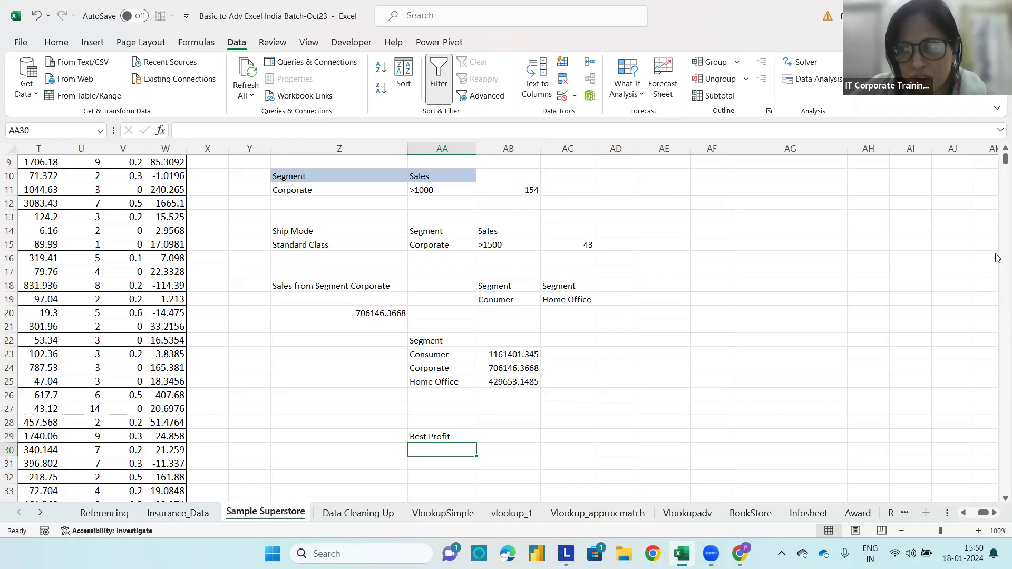
scroll(998, 165, "up", 3)
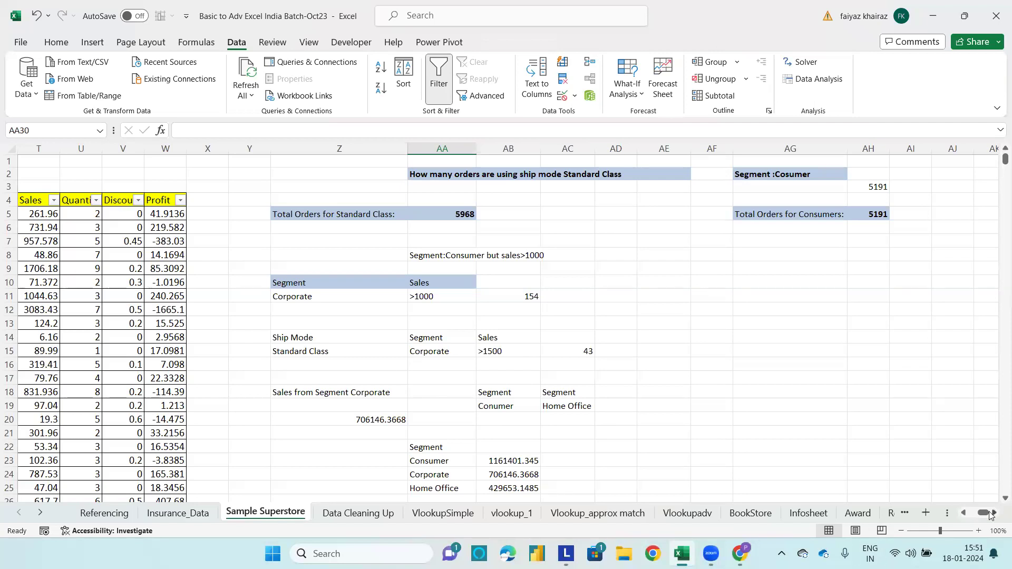
left_click_drag(986, 512, 985, 512)
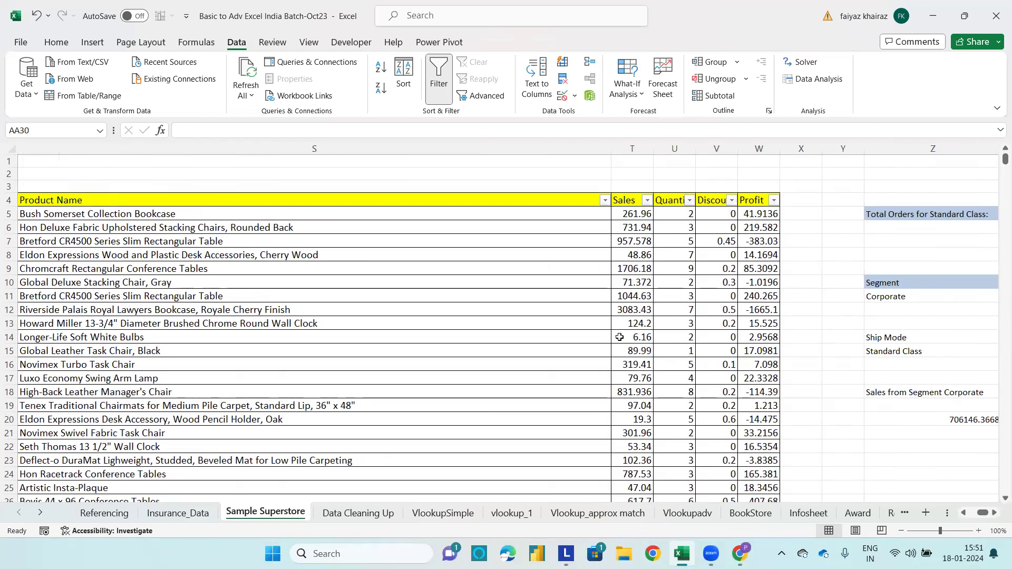
left_click_drag(983, 513, 939, 500)
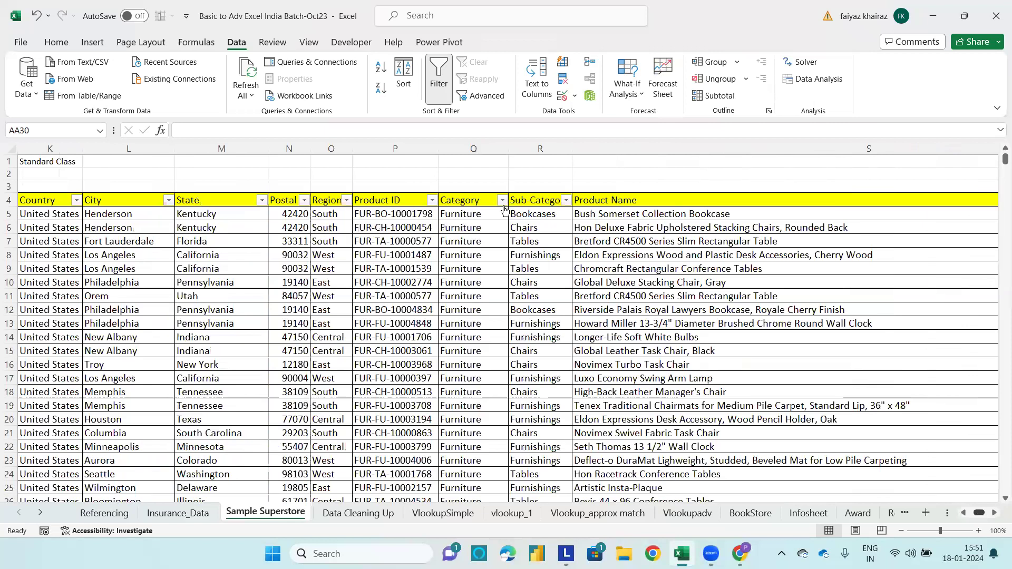
left_click(502, 201)
left_click(502, 205)
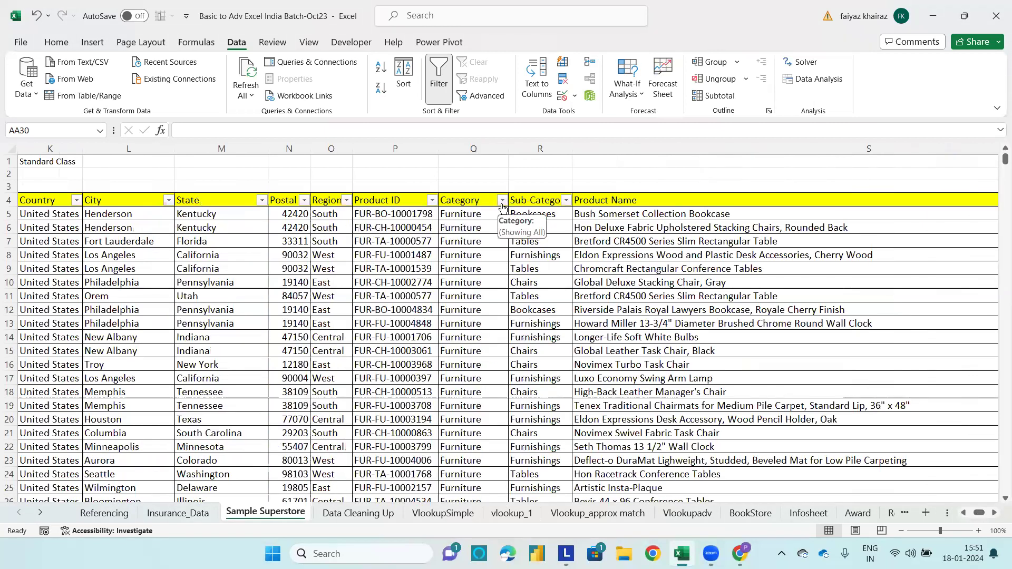
left_click_drag(980, 514, 994, 515)
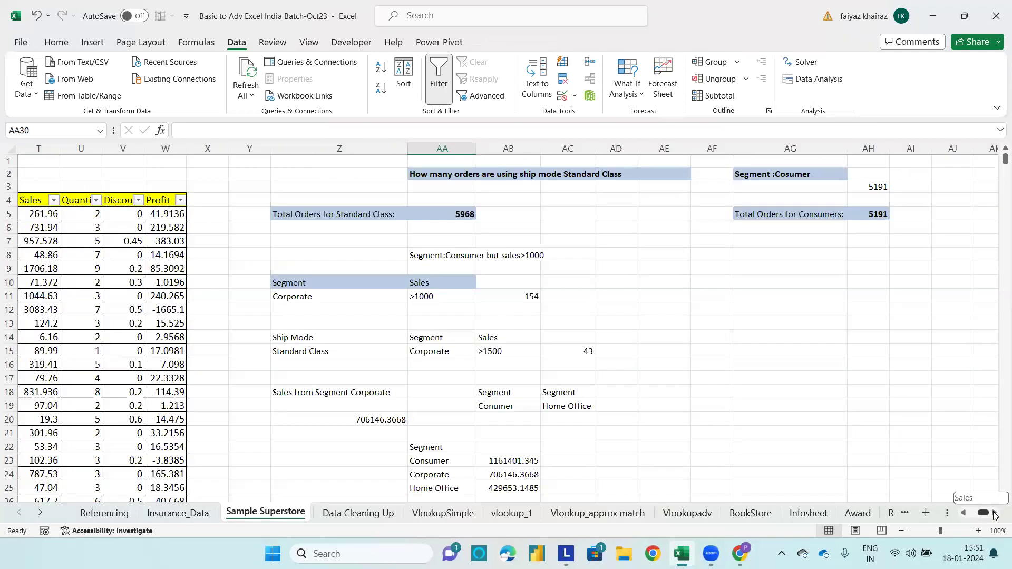
left_click_drag(996, 159, 996, 160)
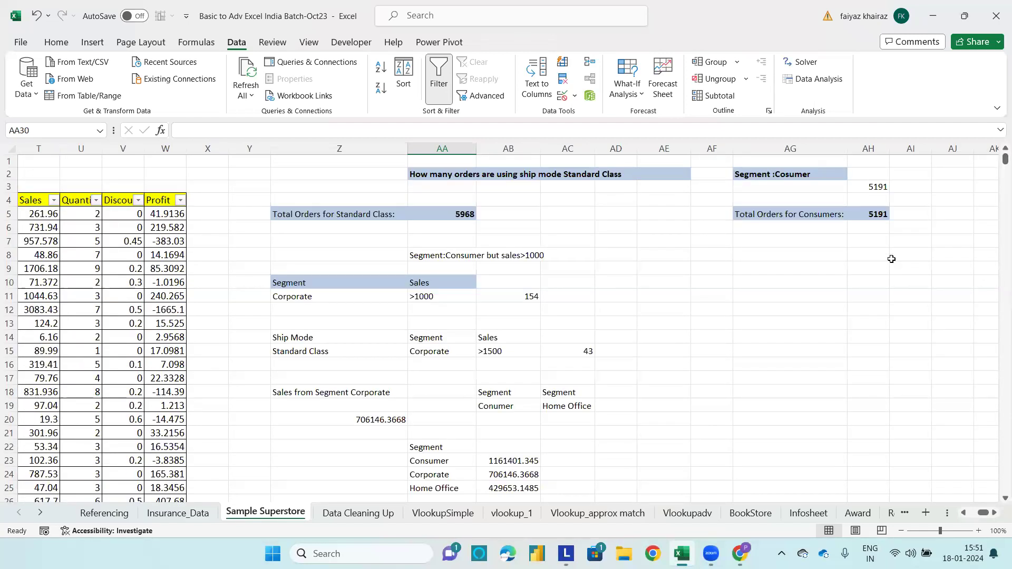
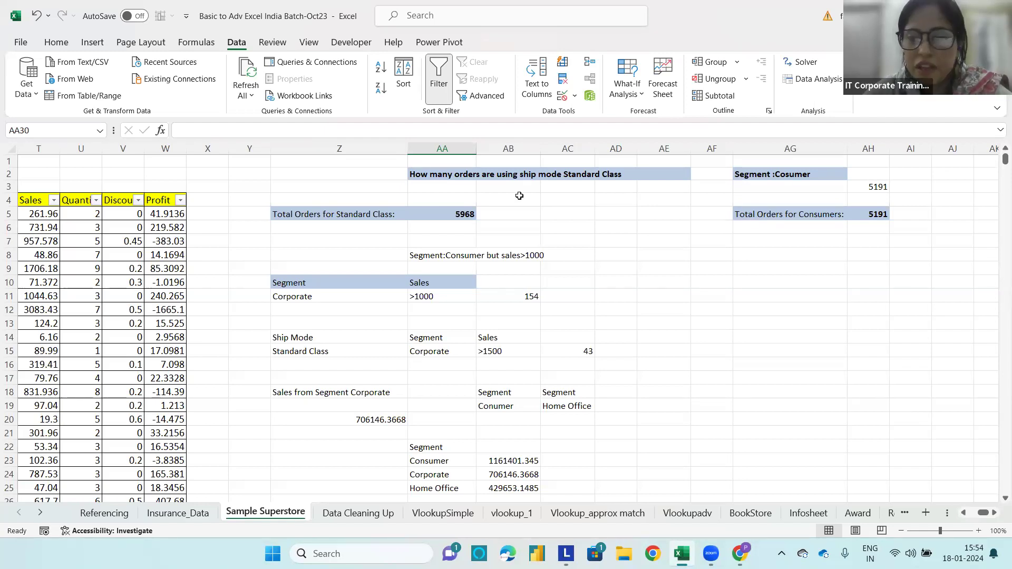
Copy the segment names from AA23:AA25 into AA30:AA32, below the Best Profit label.
scroll(694, 412, "down", 3)
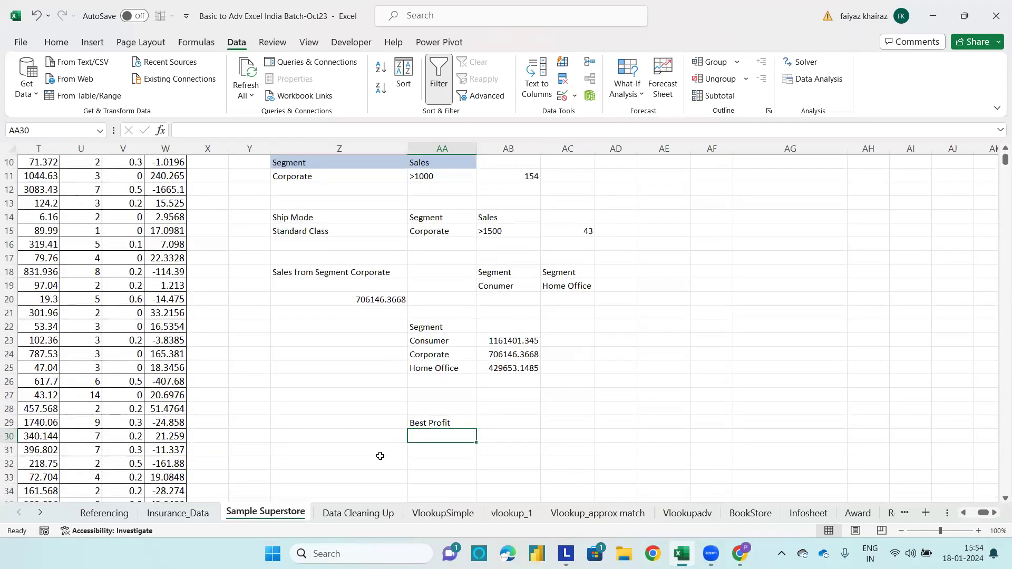
left_click_drag(428, 340, 428, 369)
key("ctrl+c")
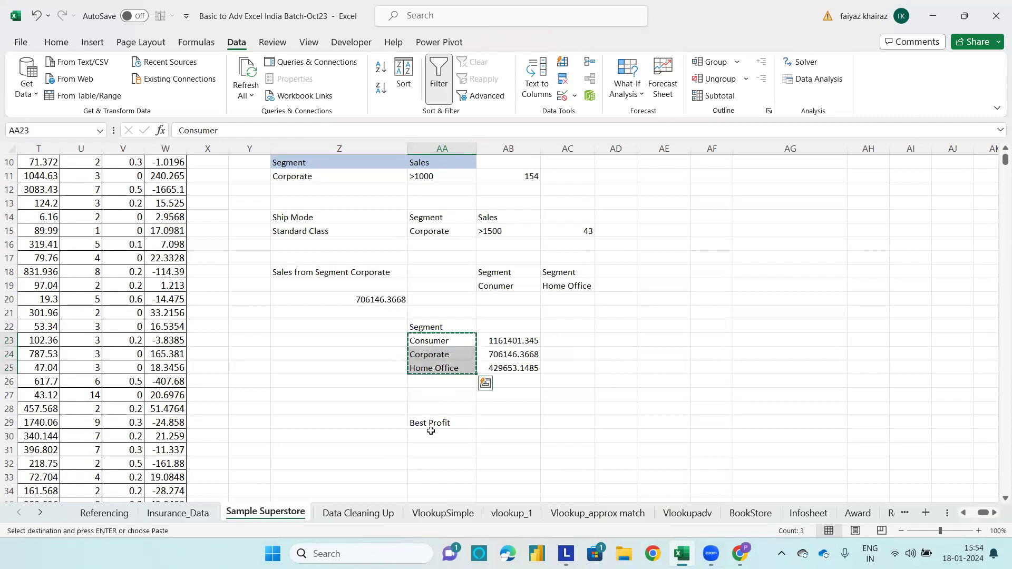
left_click(431, 437)
key("shift+Down")
key("shift+Down")
key("ctrl+v")
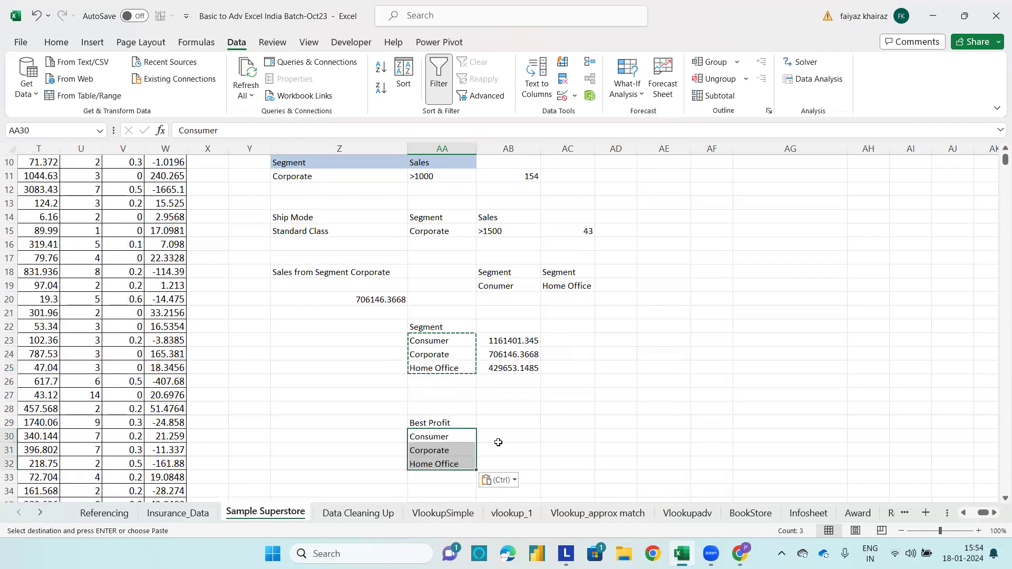
Start a SUMIFS formula in AB30 with the Segment data range J5:J9998 as its first argument.
left_click(502, 436)
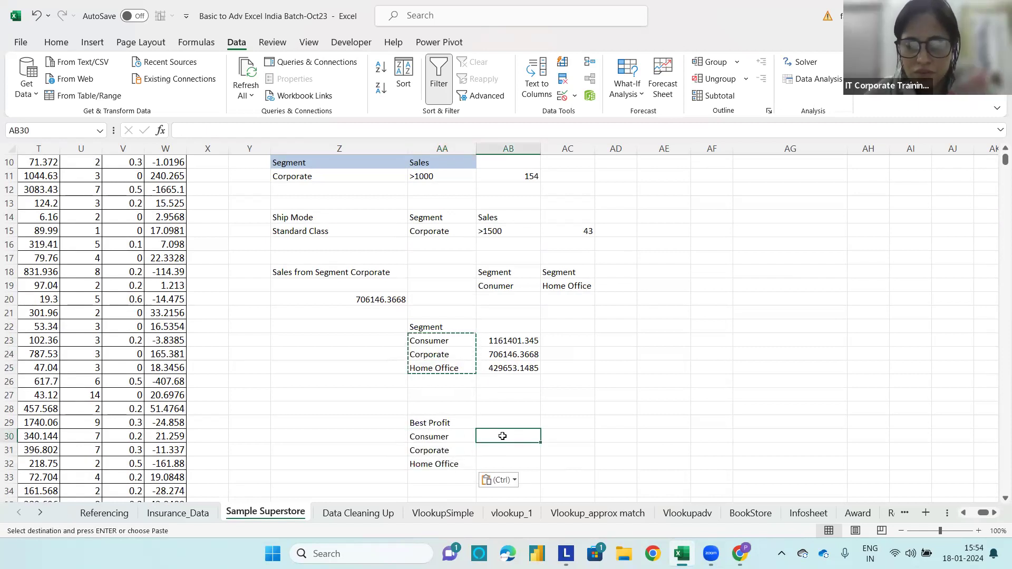
type("=SUMIFS")
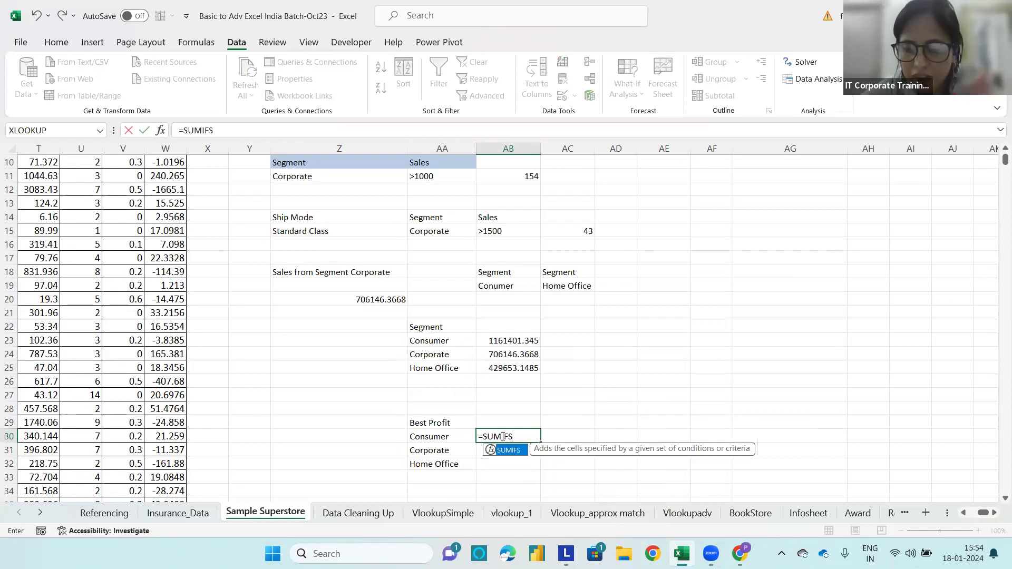
type("(")
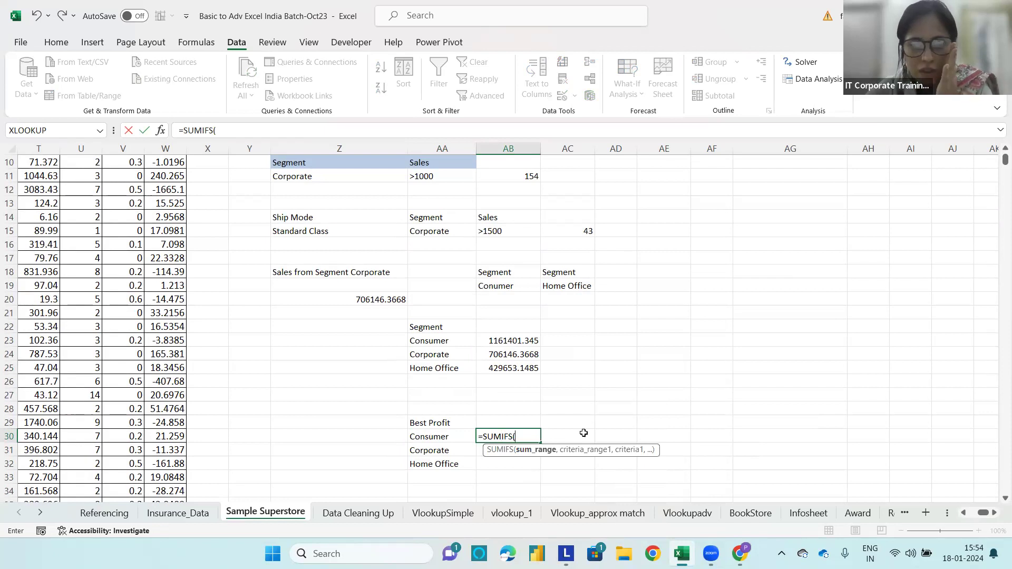
left_click_drag(984, 512, 980, 512)
left_click_drag(1005, 160, 1005, 155)
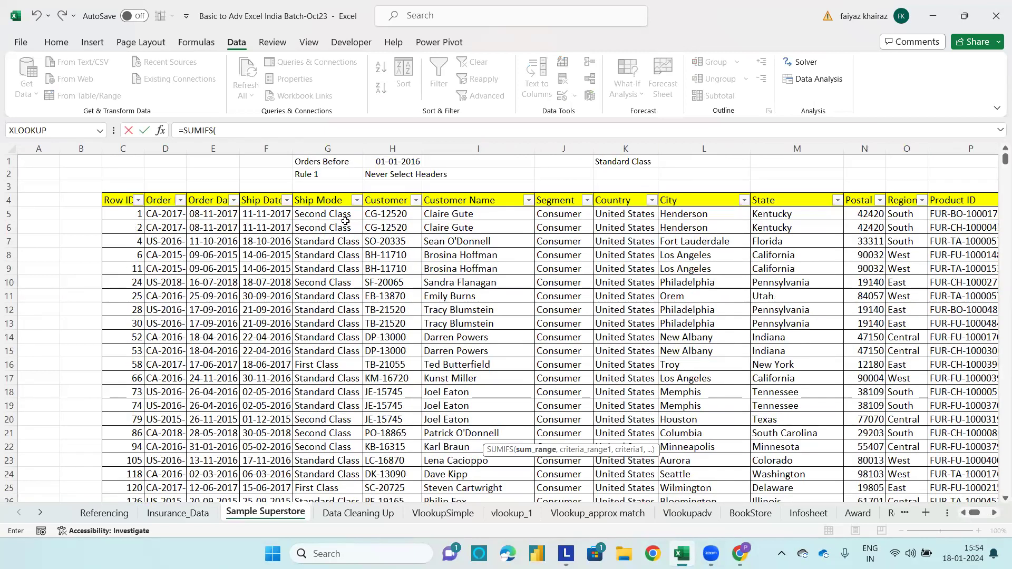
left_click(555, 211)
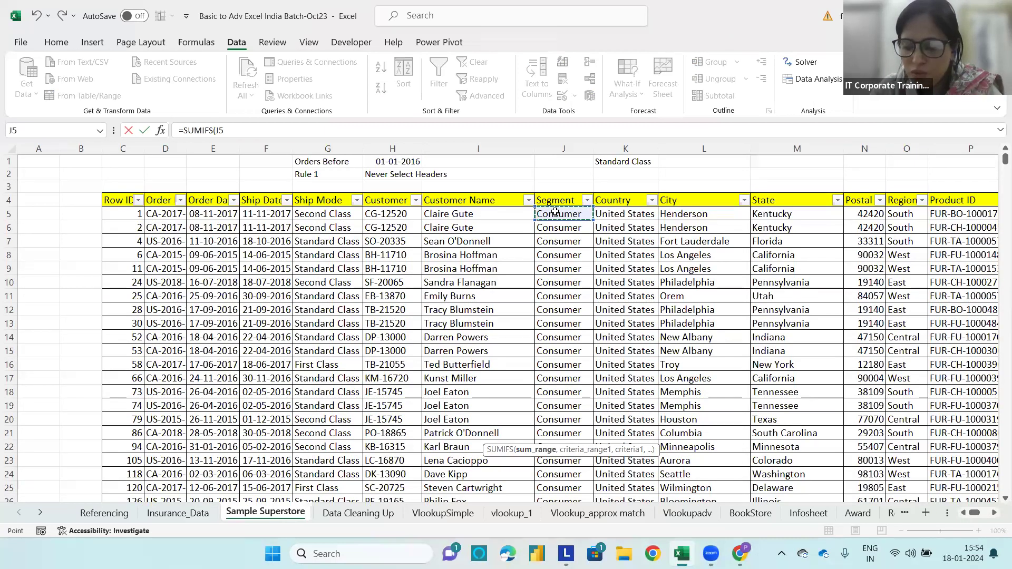
key("ctrl+shift+Down")
key("ctrl+BackSpace")
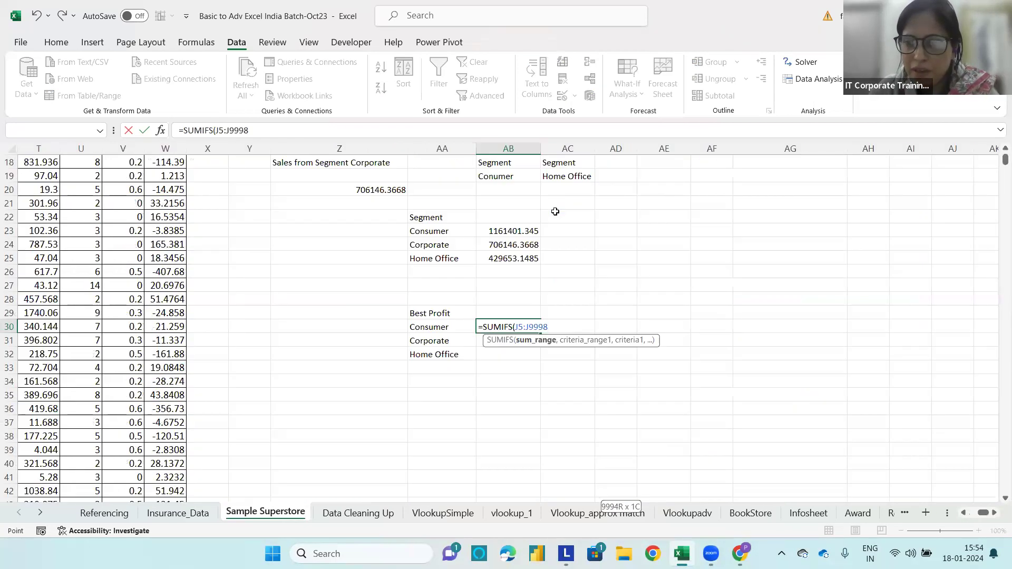
type(",")
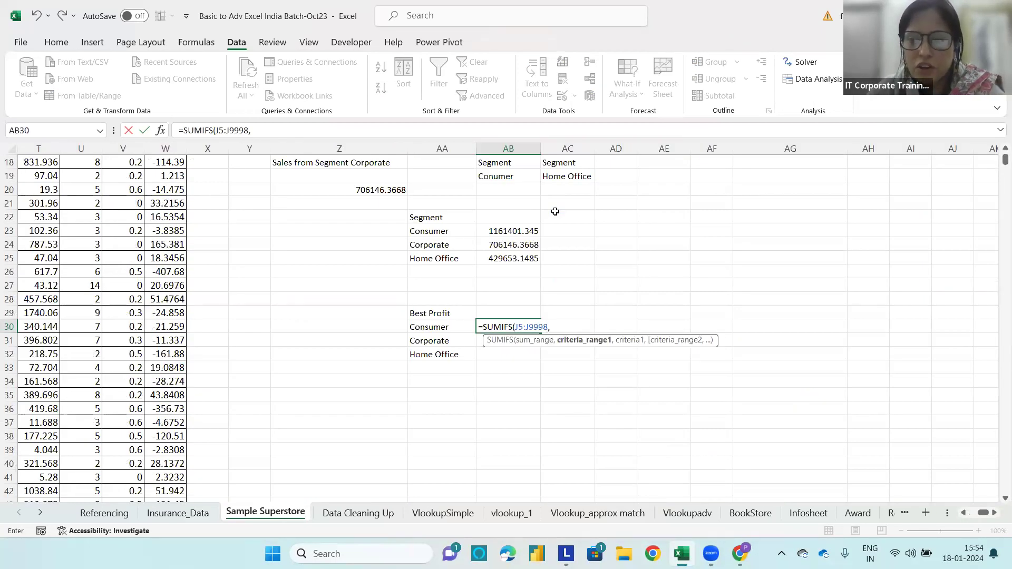
Complete the AB30 formula with AA30 as the second argument and the Profit range W5:W9998 as the third.
left_click(423, 328)
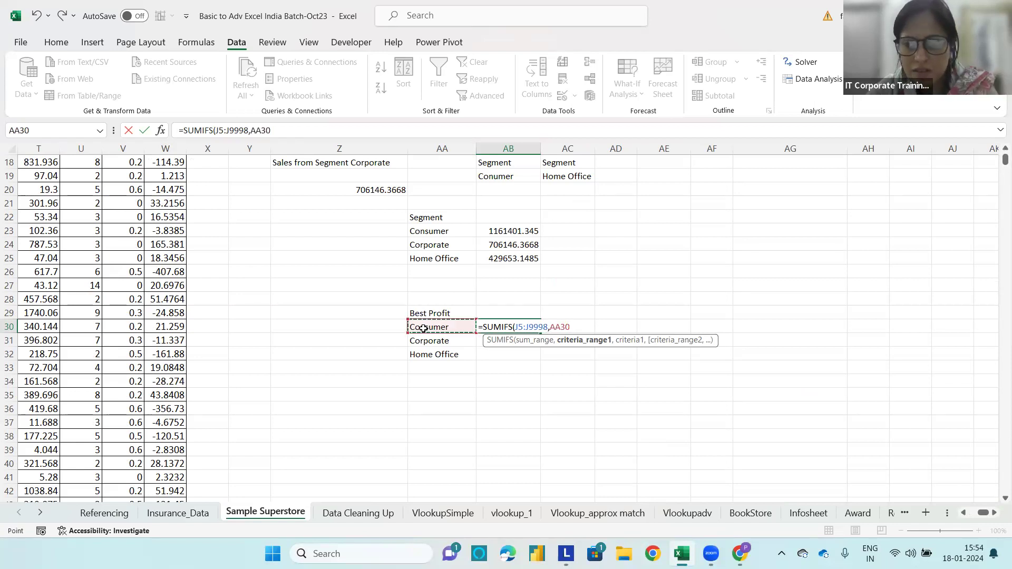
type(",")
scroll(332, 280, "down", 2)
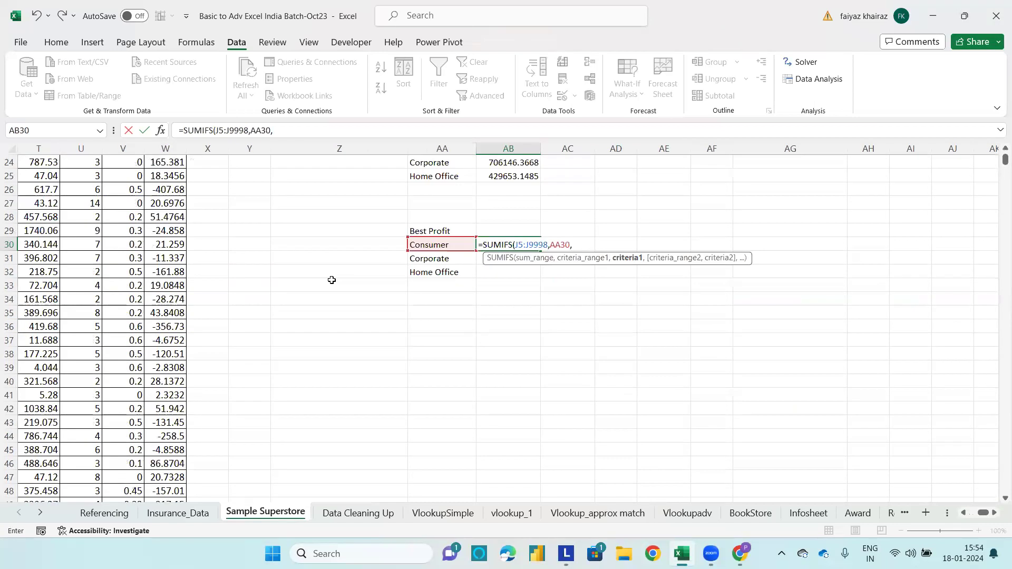
scroll(331, 279, "up", 8)
left_click(157, 212)
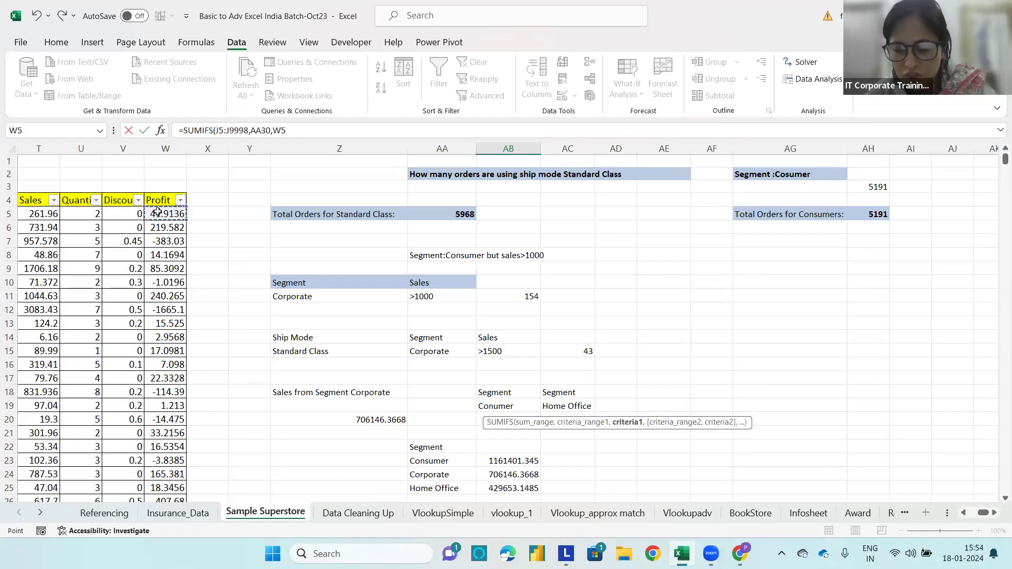
key("ctrl+shift+Down")
key("ctrl+BackSpace")
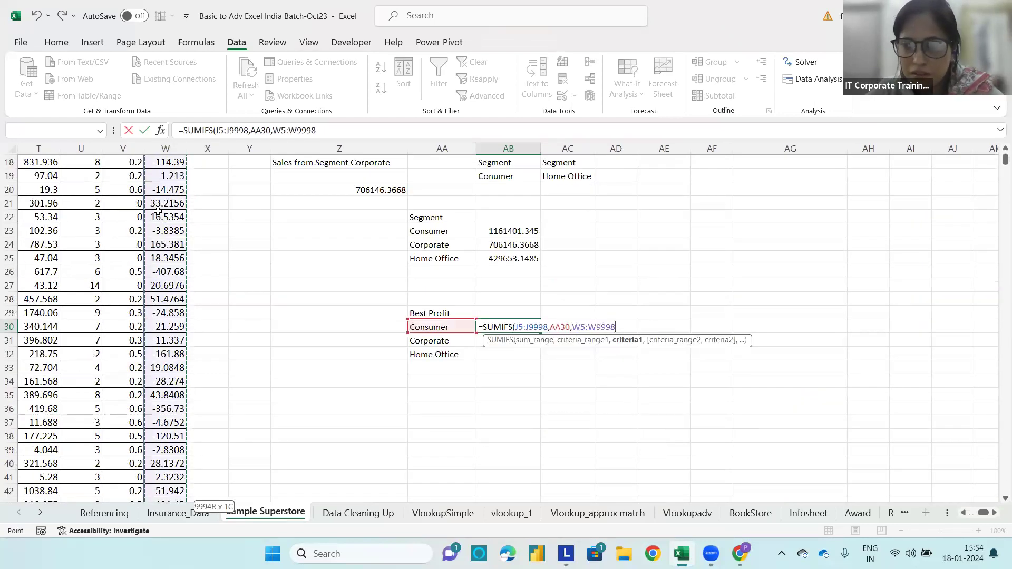
type(")")
key("Return")
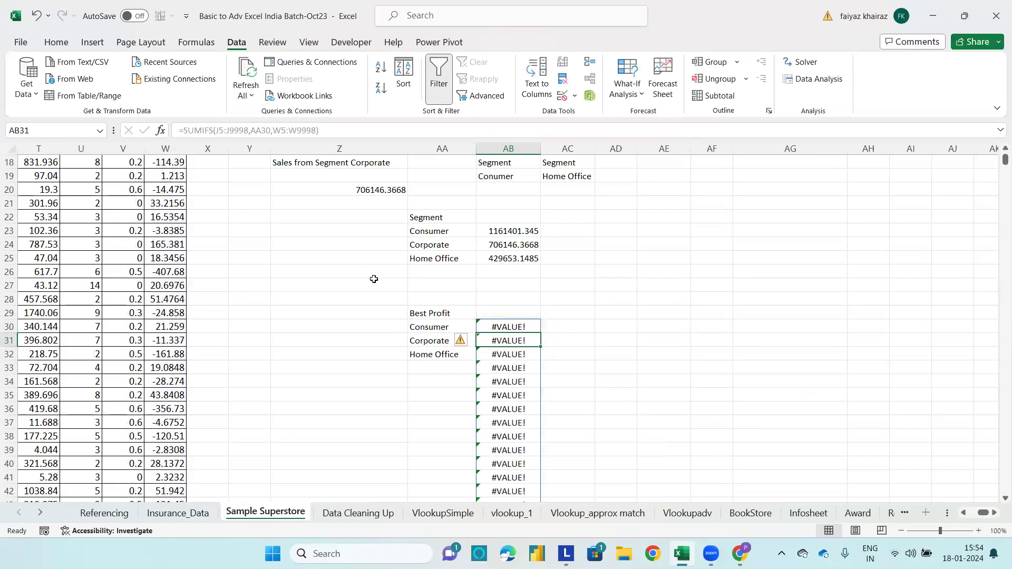
Change the function in AB30 to SUMIF, keeping the arguments J5:J9998, AA30 and W5:W9998.
double_click(503, 327)
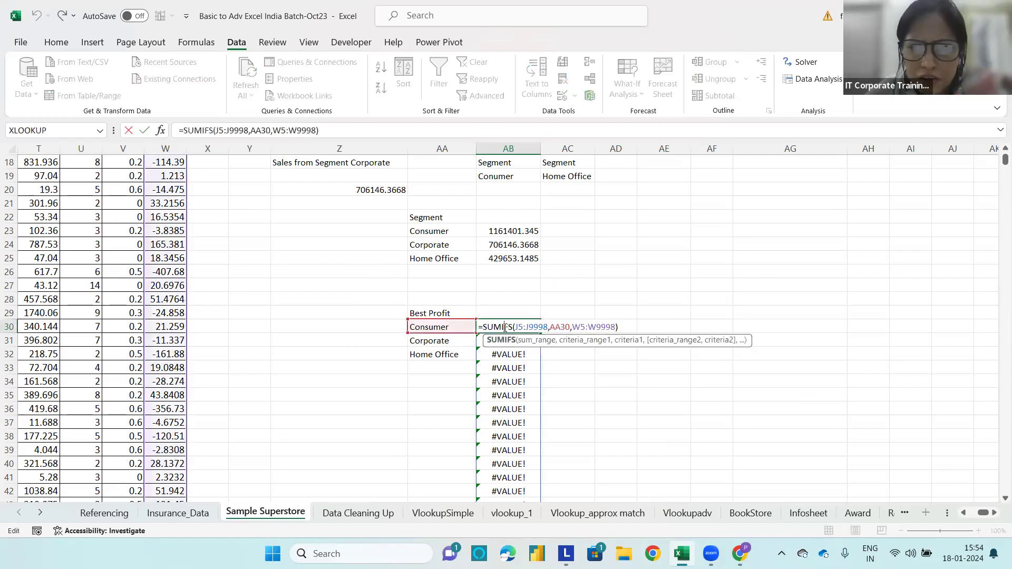
key("BackSpace")
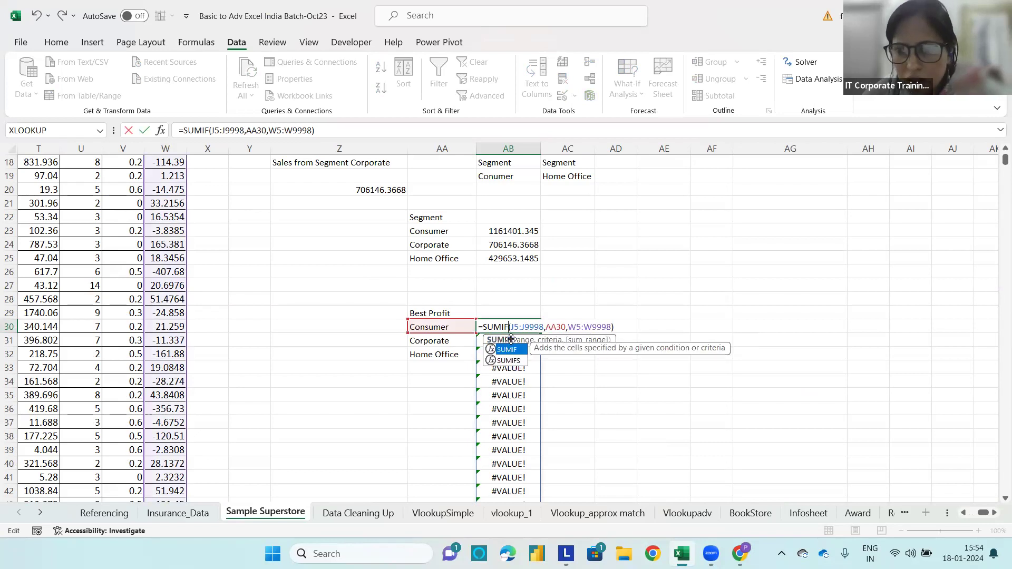
key("Return")
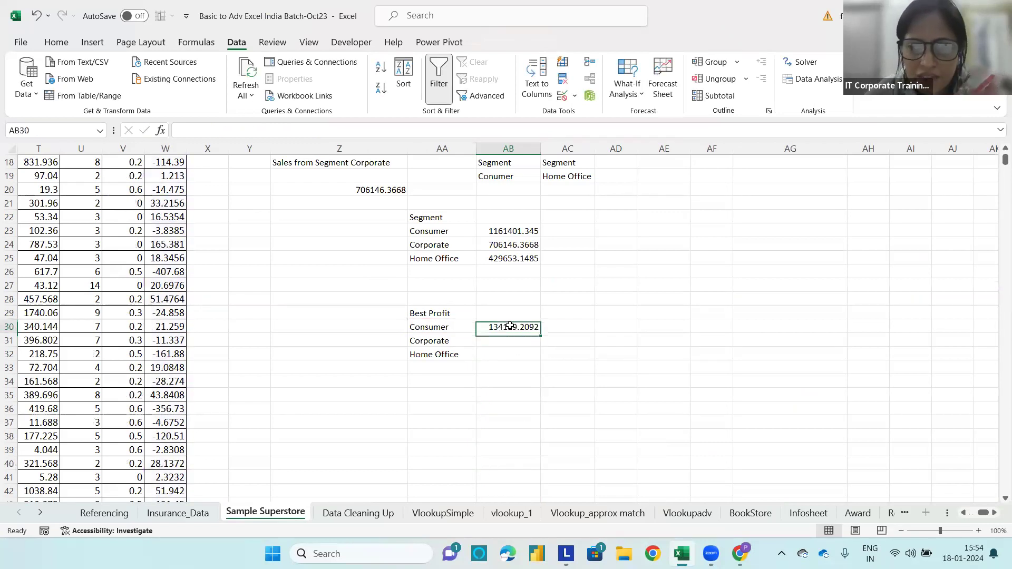
Make the ranges in the AB30 SUMIF formula absolute as $J$5:$J$9998 and $W$5:$W$9998, keeping AA30 relative.
double_click(510, 327)
left_click_drag(542, 325, 511, 326)
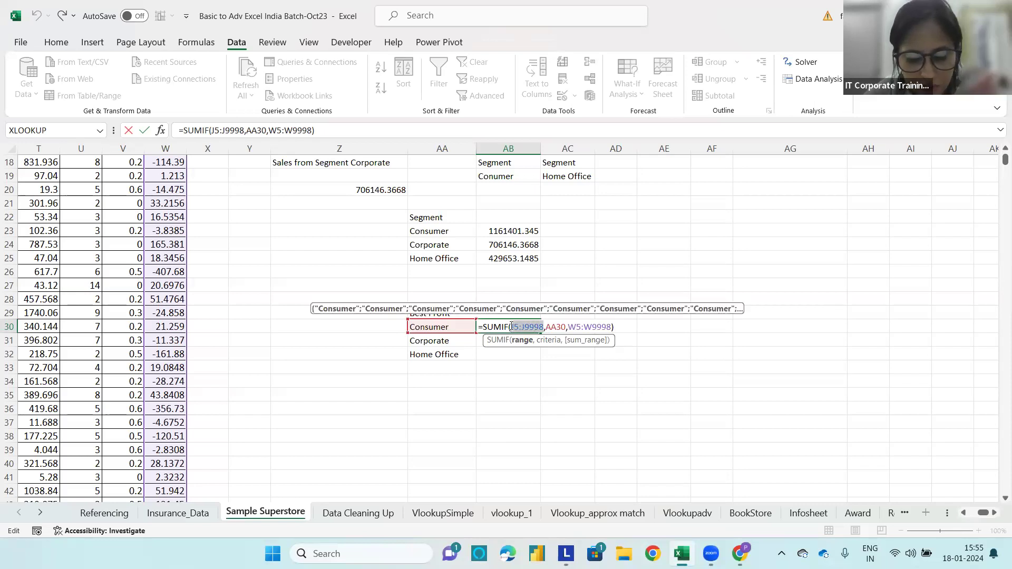
key("F4")
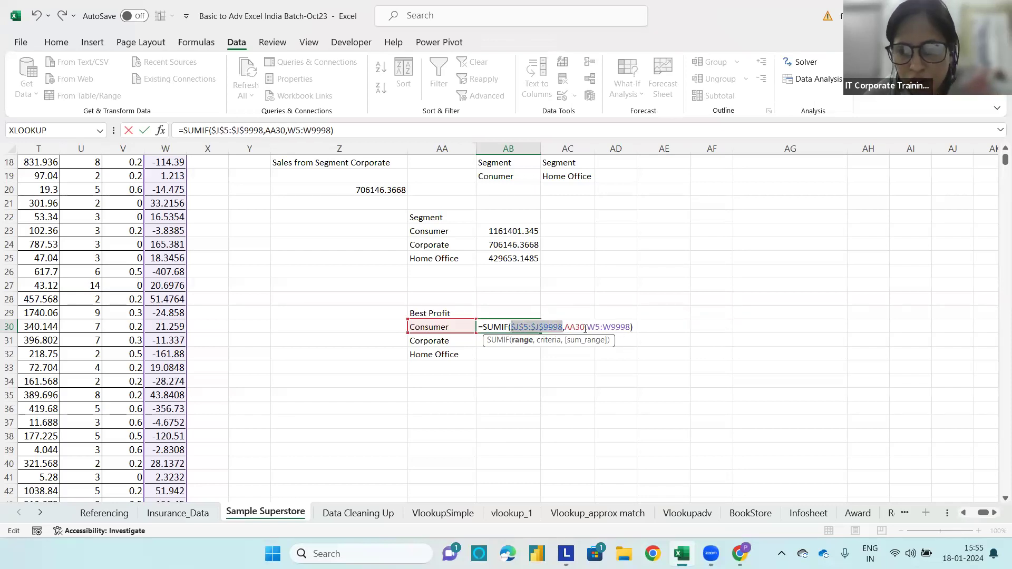
left_click_drag(630, 327, 591, 326)
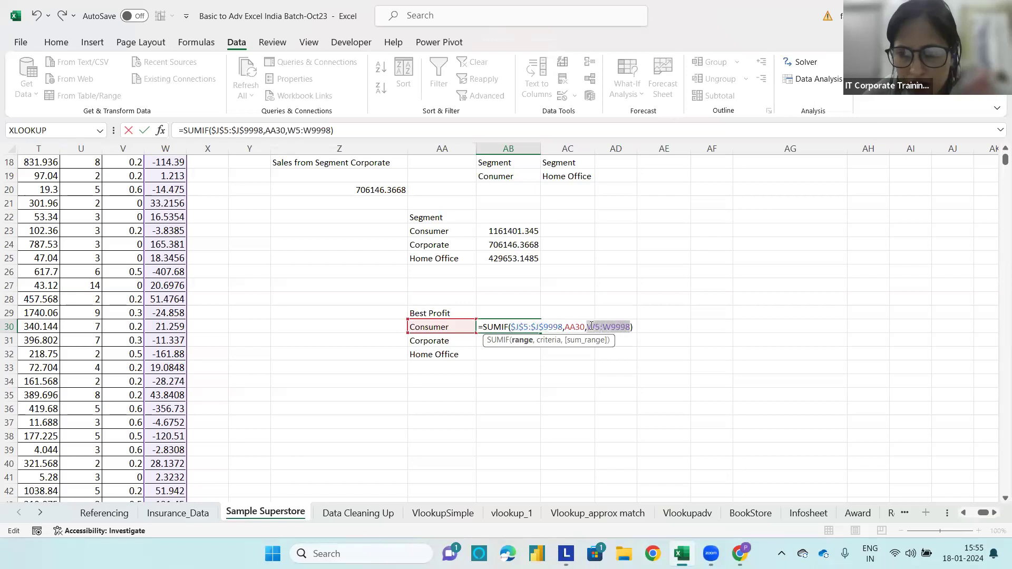
key("F4")
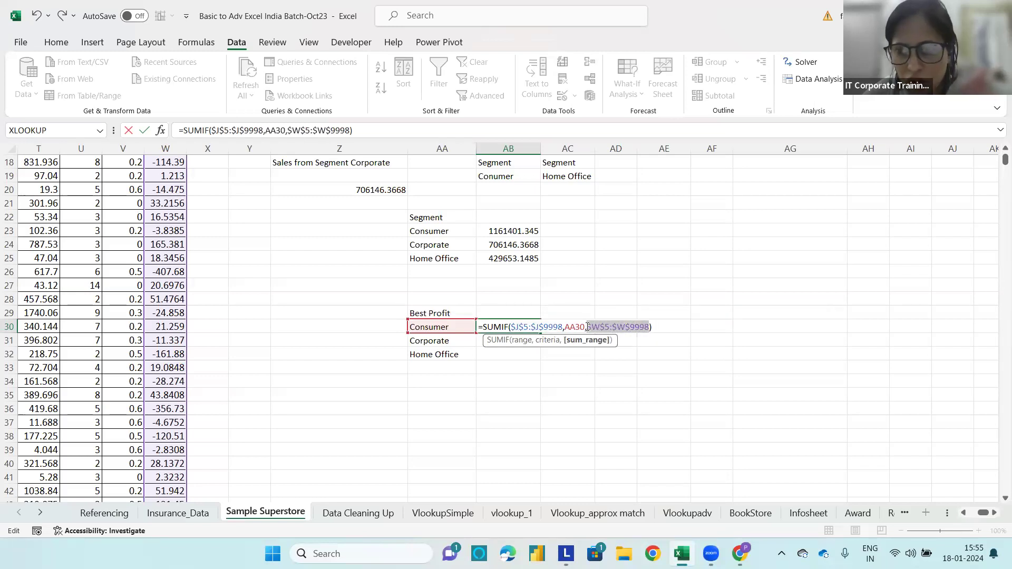
key("ctrl+Return")
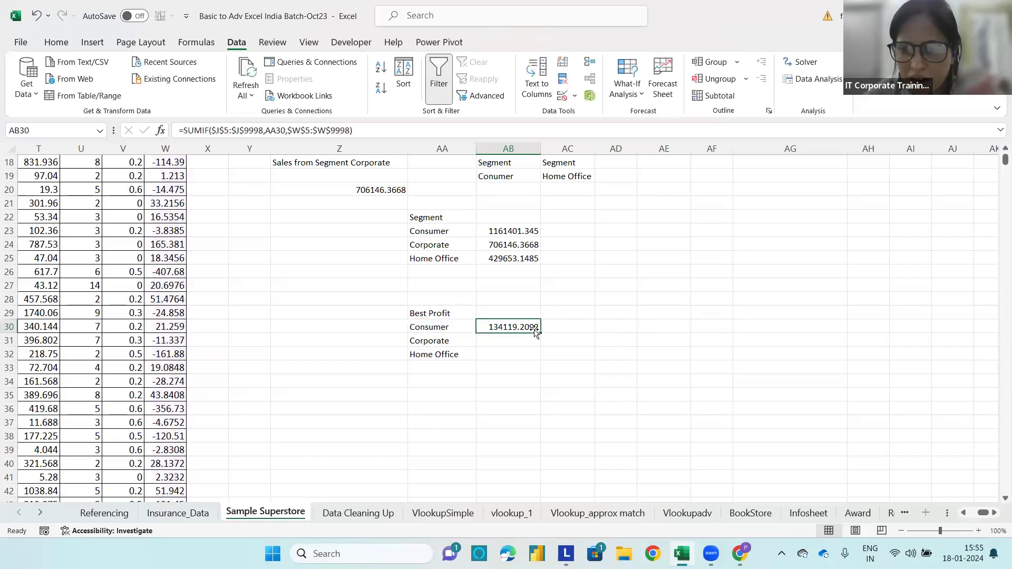
Fill the AB30 formula down to AB32 and sort the profit totals from largest to smallest with the selection expanded.
left_click_drag(540, 334, 541, 358)
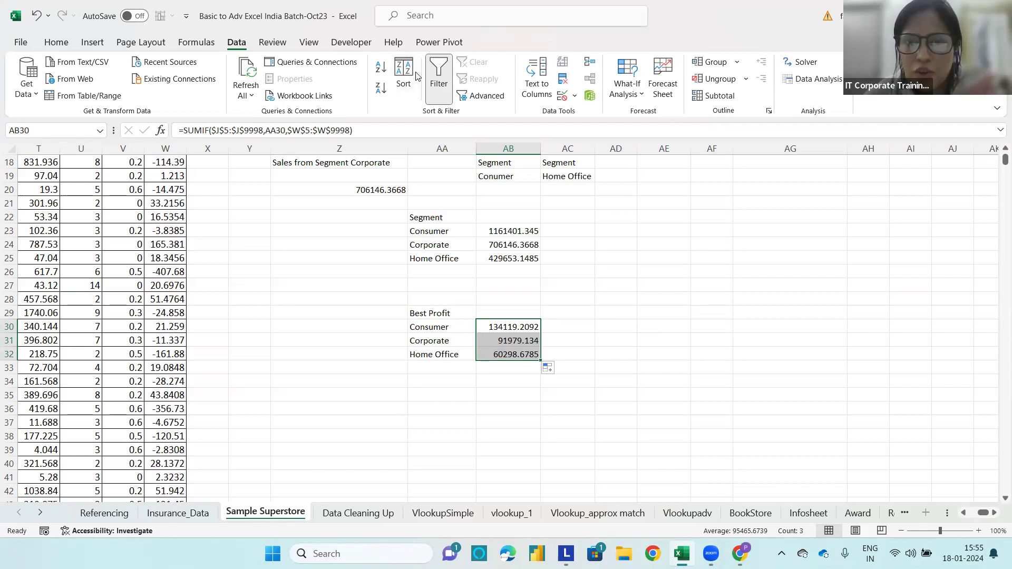
left_click(381, 98)
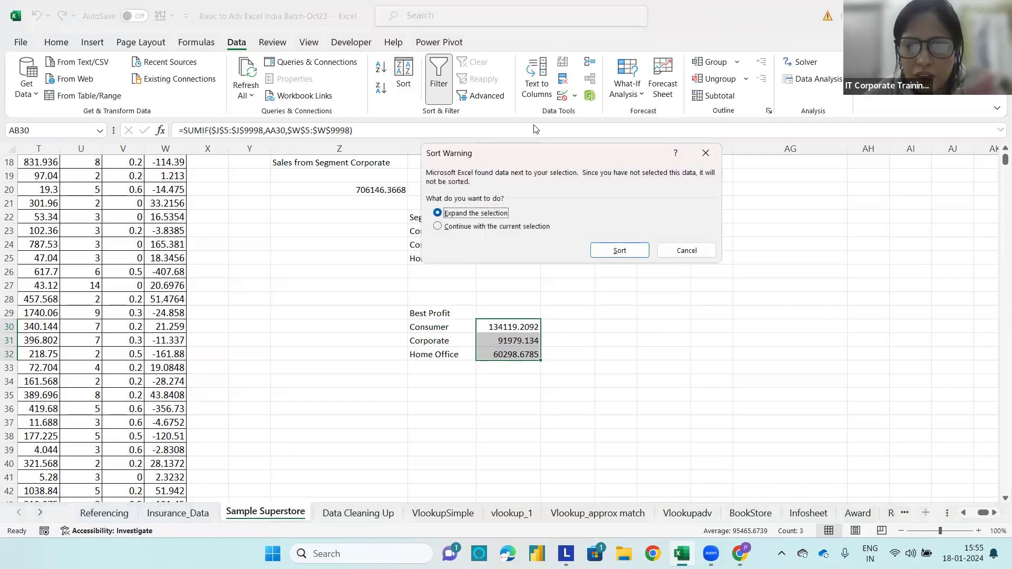
left_click(629, 247)
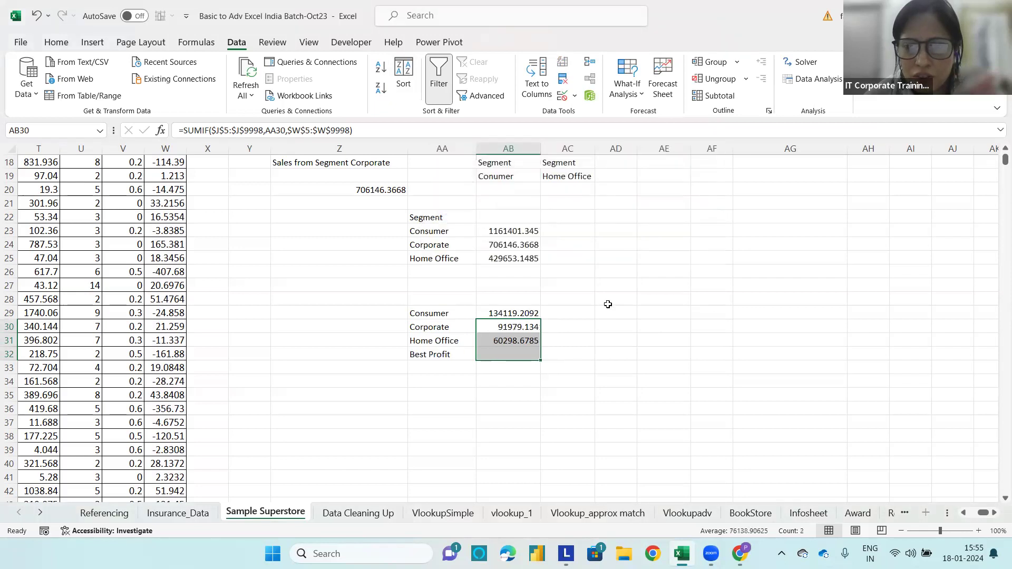
Move the Best Profit label from AA32 to AA28, above the segment profit totals.
left_click(582, 365)
left_click(454, 357)
key("ctrl+c")
left_click(444, 296)
key("ctrl+v")
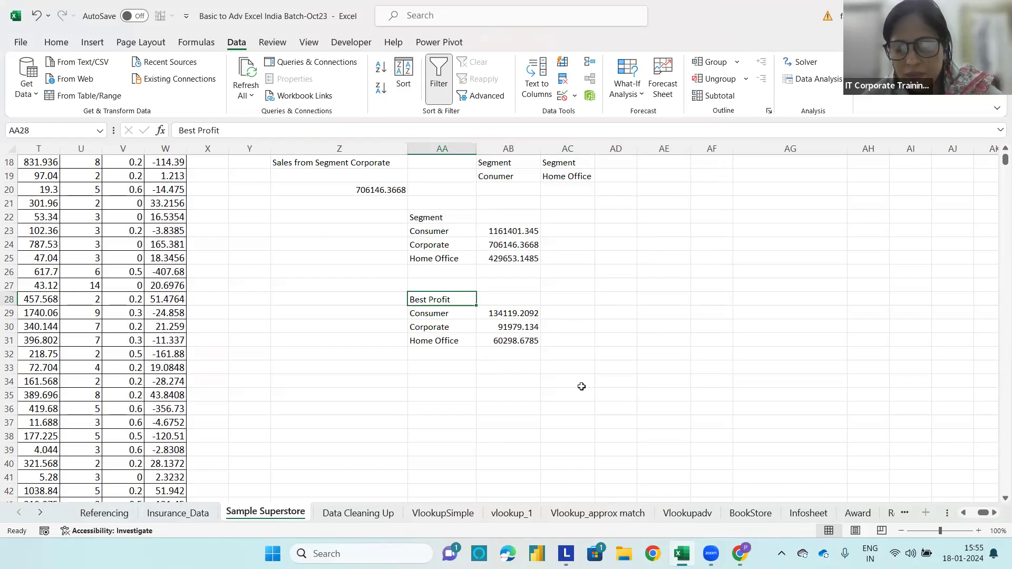
left_click(579, 392)
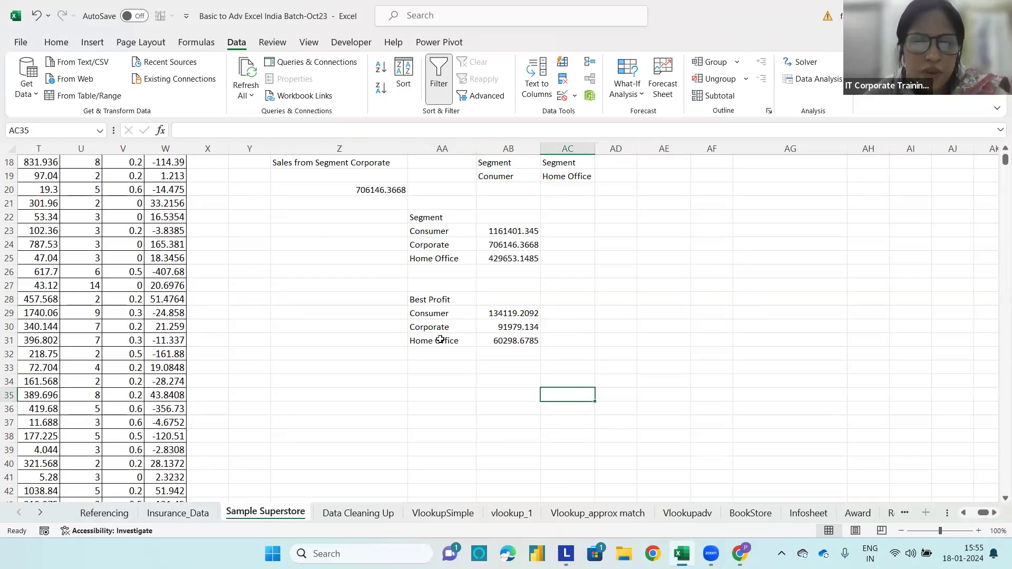
Fill the segment profit cells AA29:AB31 with light blue from the theme colors.
left_click(438, 313)
left_click(514, 340, "shift")
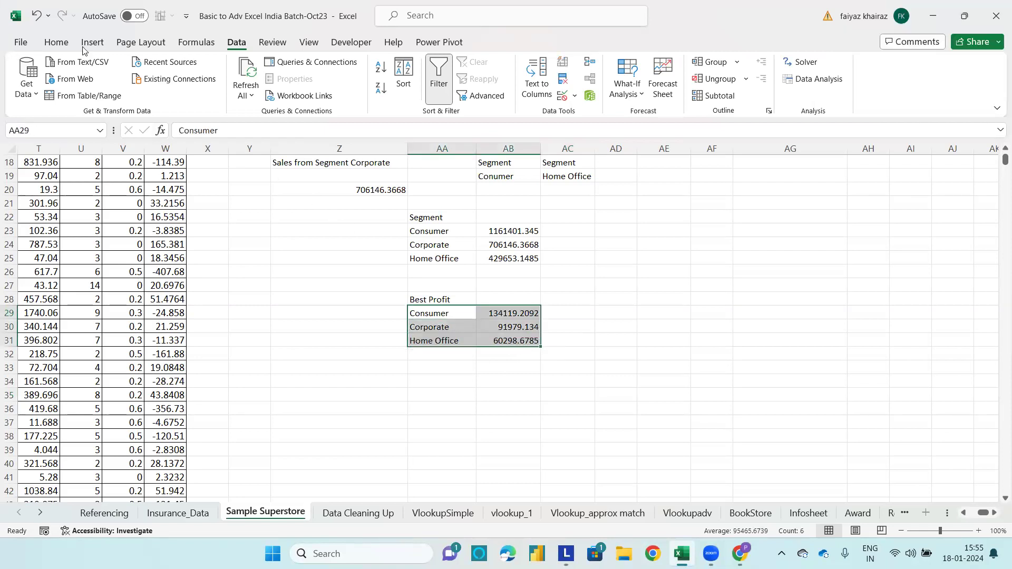
left_click(56, 42)
left_click(235, 88)
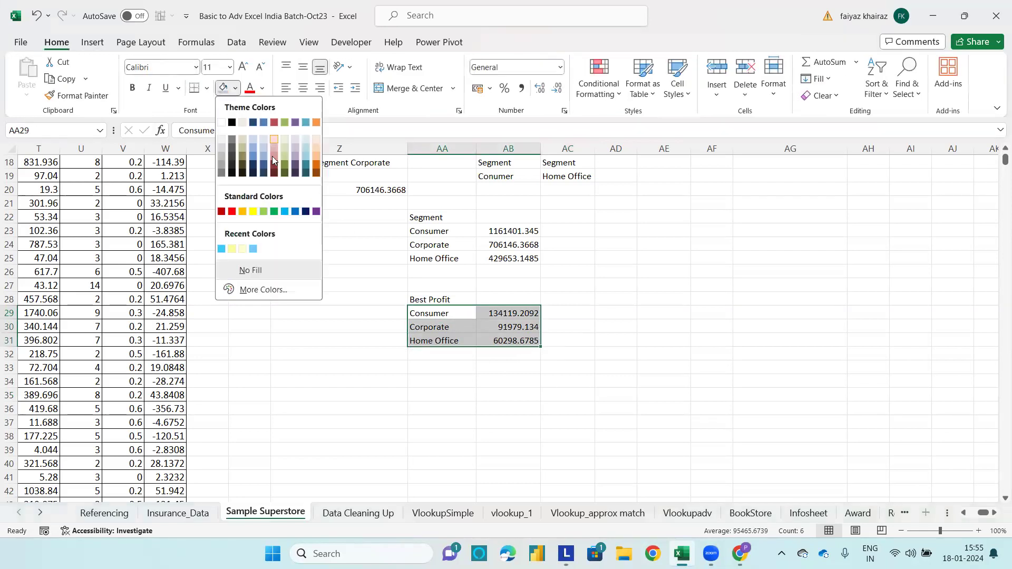
left_click(304, 139)
Fill the segment sales cells AA23:AB25 with light orange from the theme colors.
left_click_drag(437, 230, 525, 254)
left_click(235, 88)
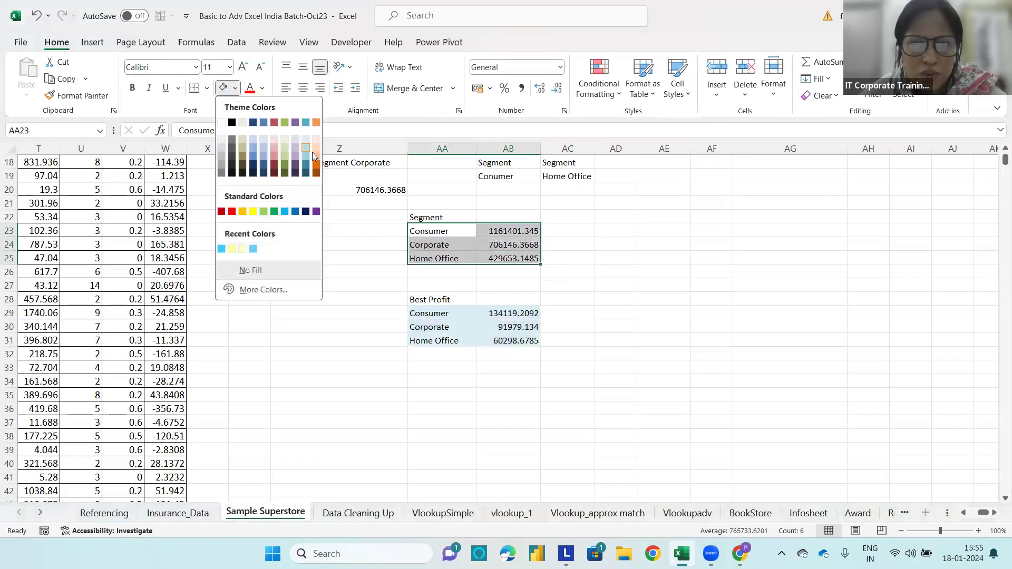
left_click(318, 149)
left_click(627, 309)
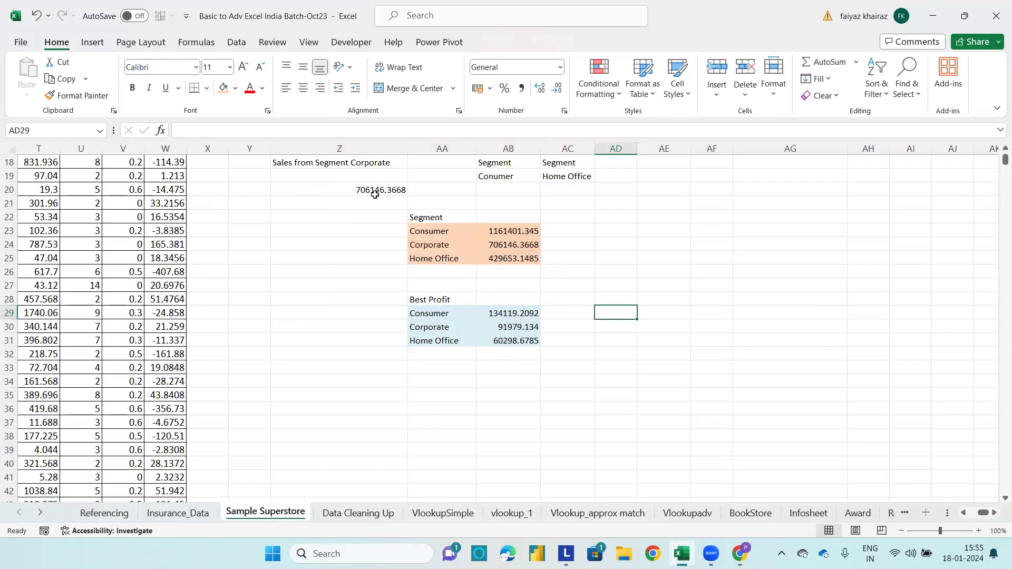
Apply thick outside borders to the Segment table AA22:AB25 and the Best Profit table AA28:AB31.
left_click_drag(426, 217, 511, 259)
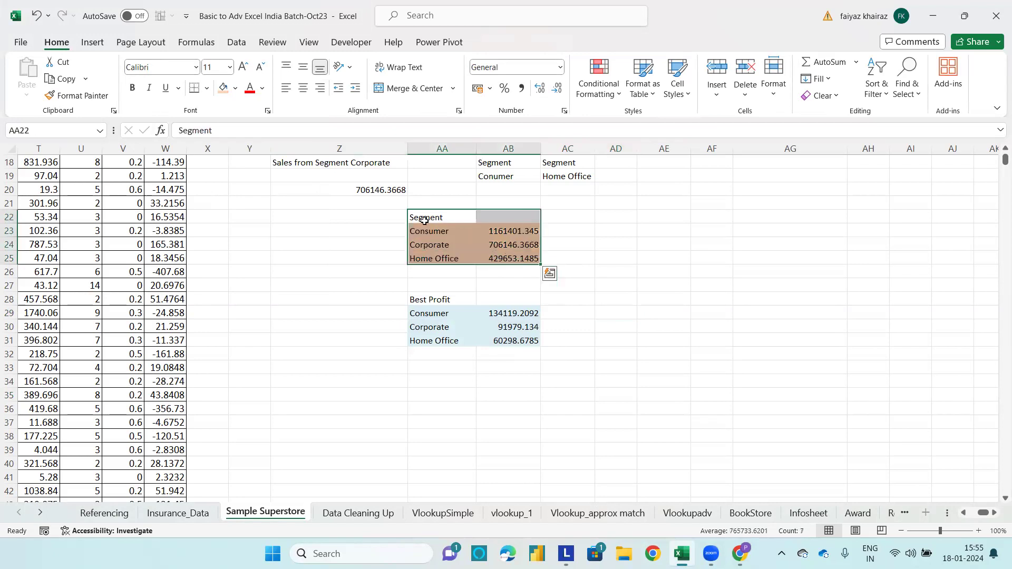
left_click(206, 88)
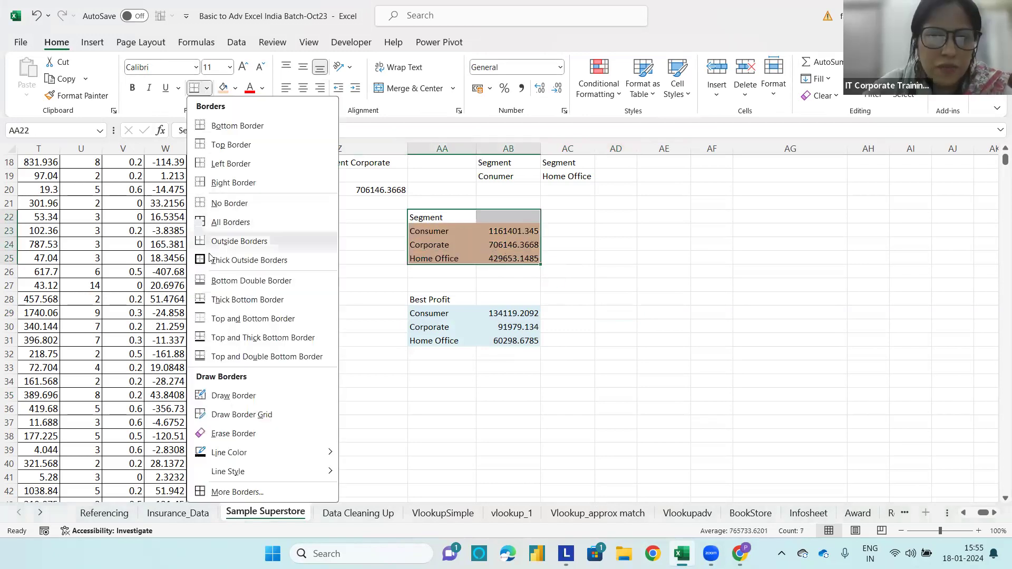
left_click(227, 241)
left_click(431, 299)
left_click_drag(505, 316, 521, 342)
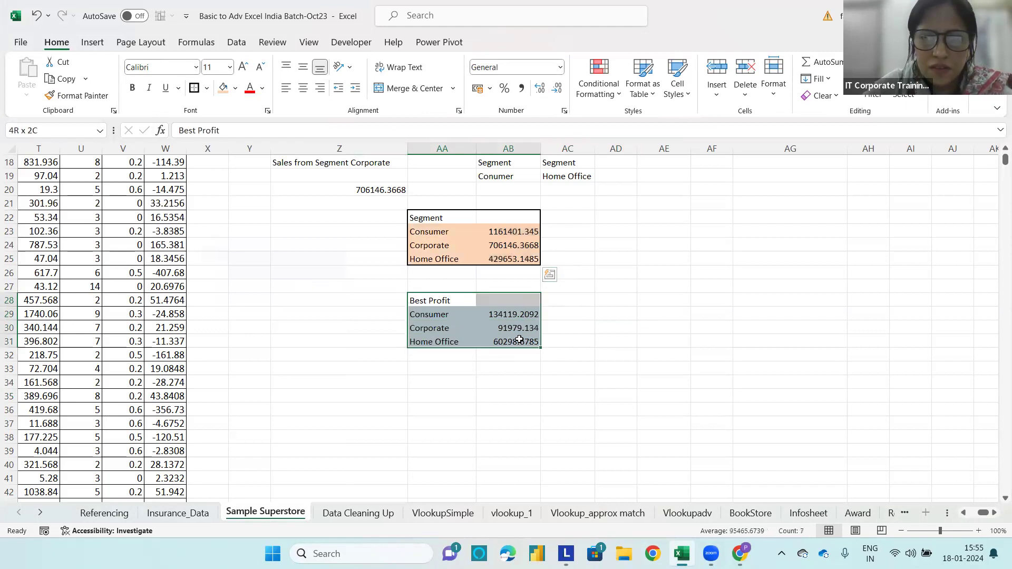
left_click(194, 87)
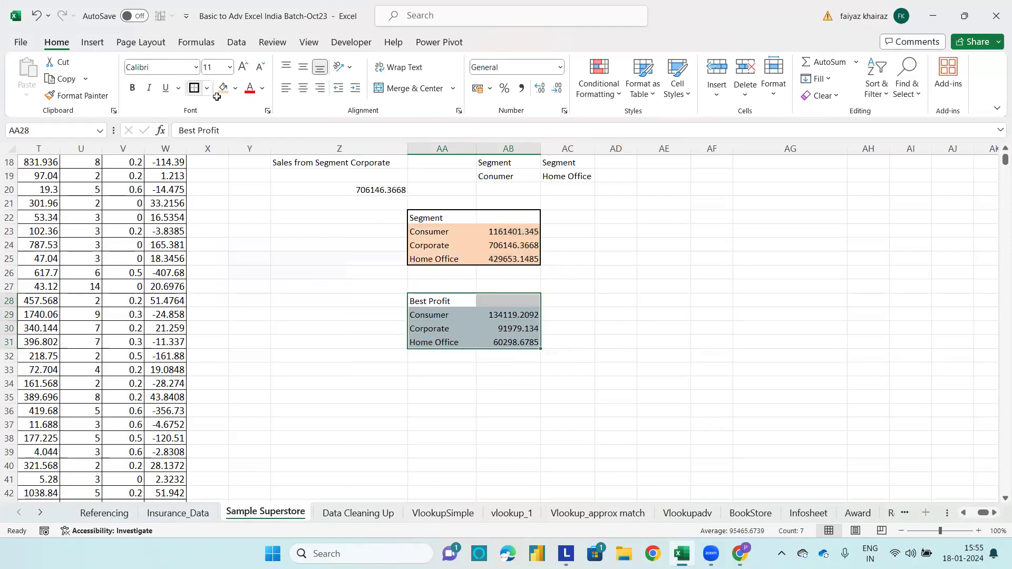
left_click(640, 386)
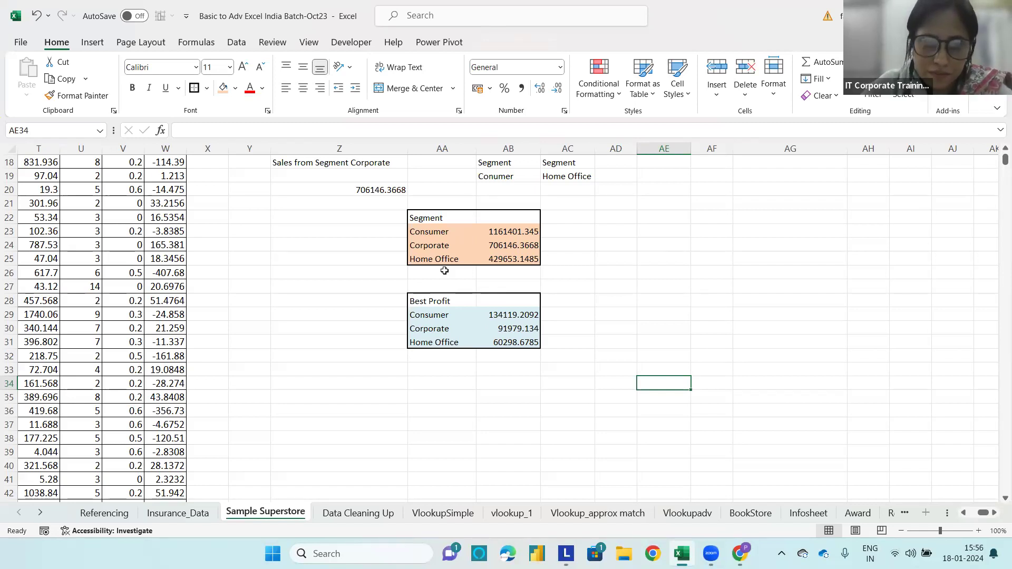
Start a SUMIFS formula in AE22 with the Sales range T5:T9998 as the sum range.
scroll(611, 294, "down", 1)
scroll(612, 293, "down", 1)
scroll(616, 294, "up", 7)
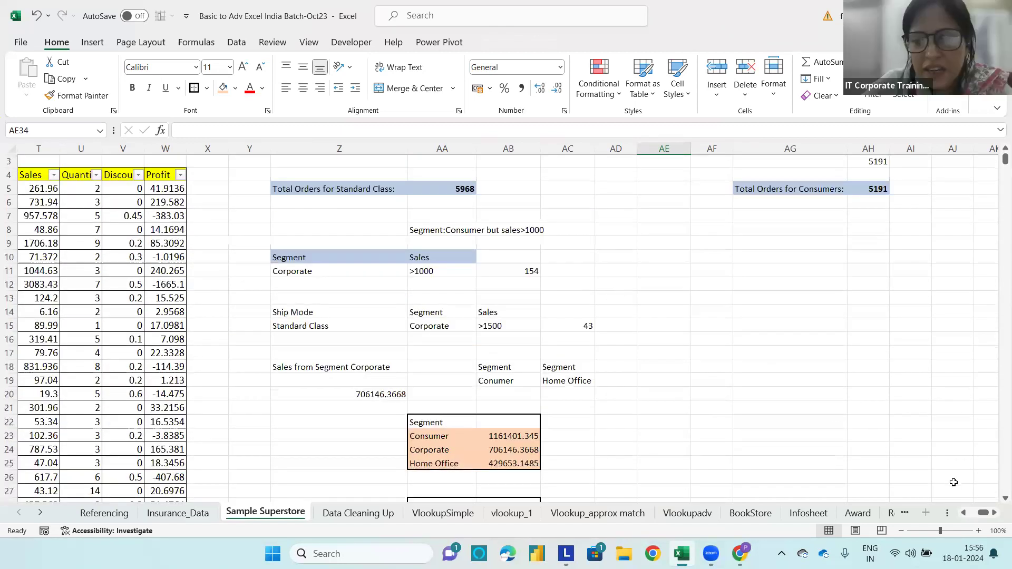
left_click_drag(983, 513, 982, 515)
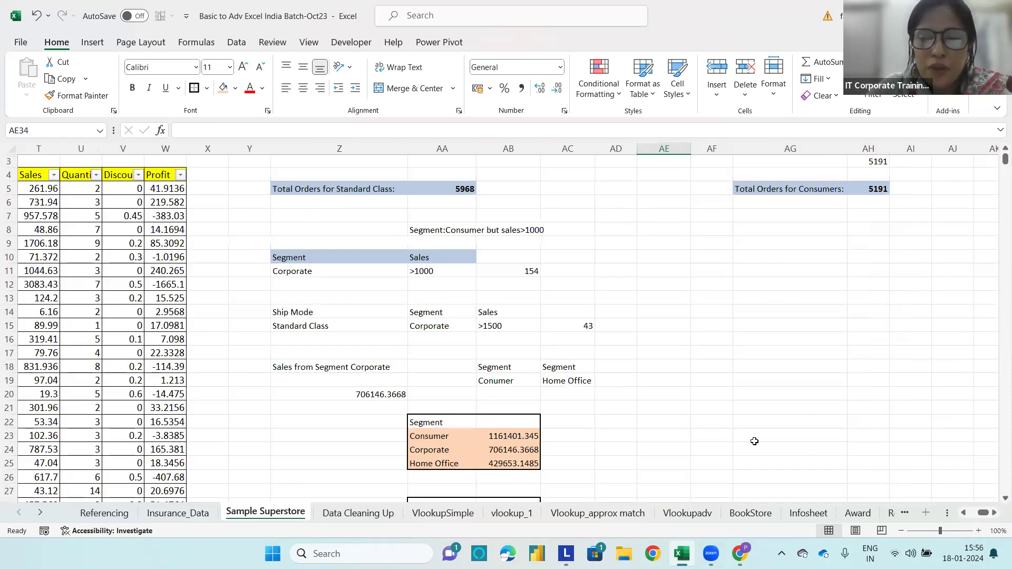
left_click(670, 420)
type("=S")
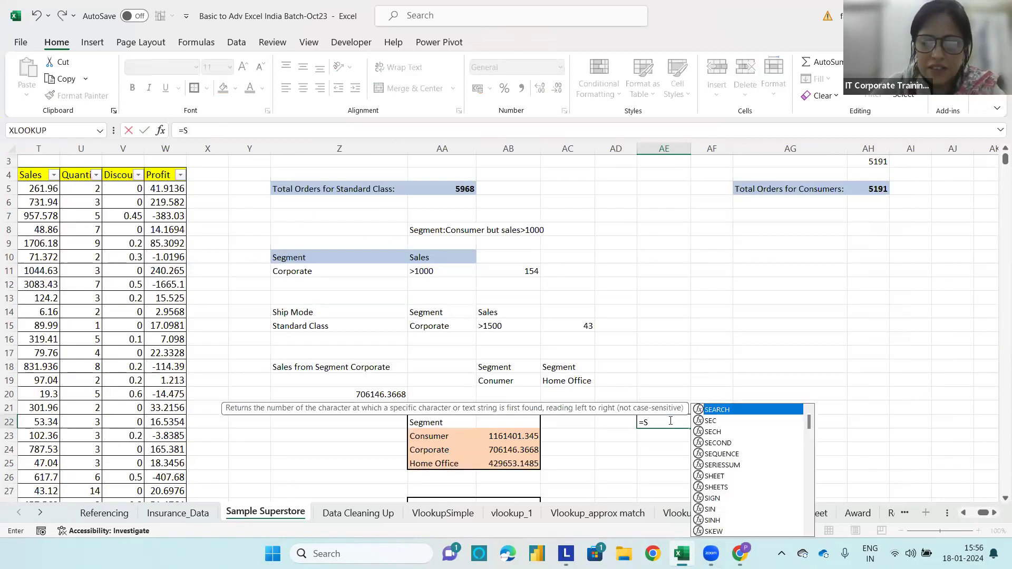
type("UMIFS(")
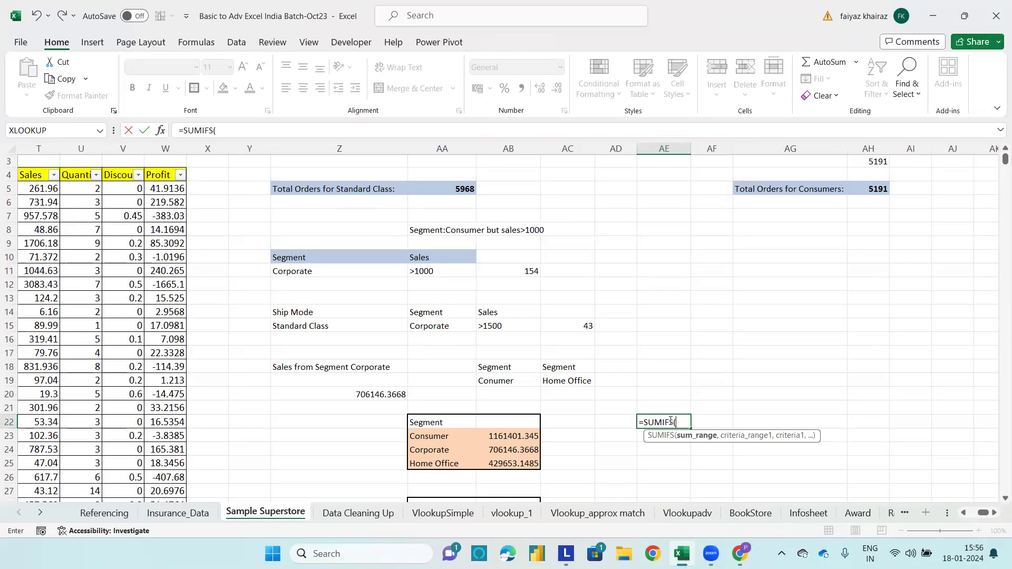
left_click(52, 188)
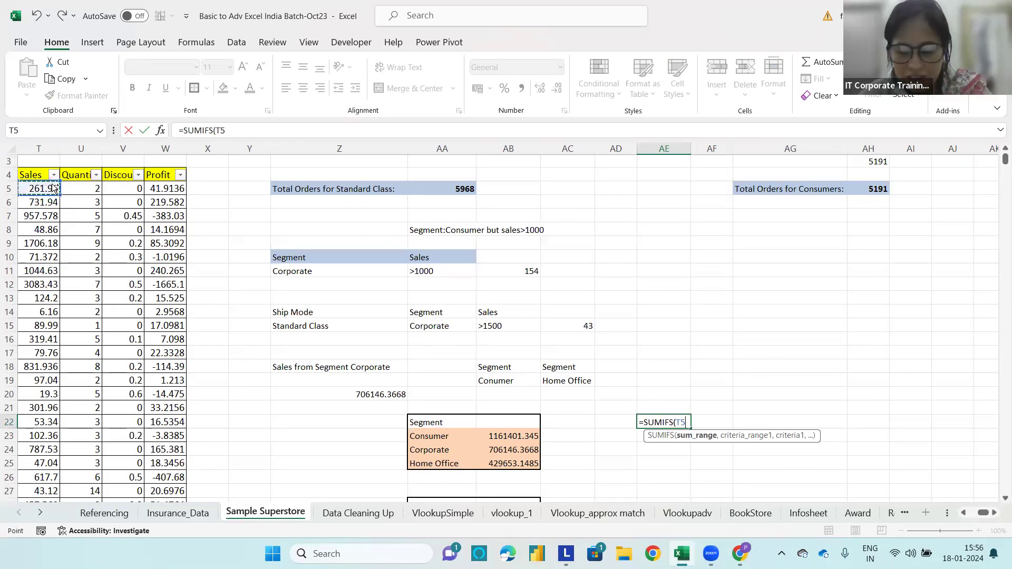
key("ctrl+shift+Down")
key("ctrl+BackSpace")
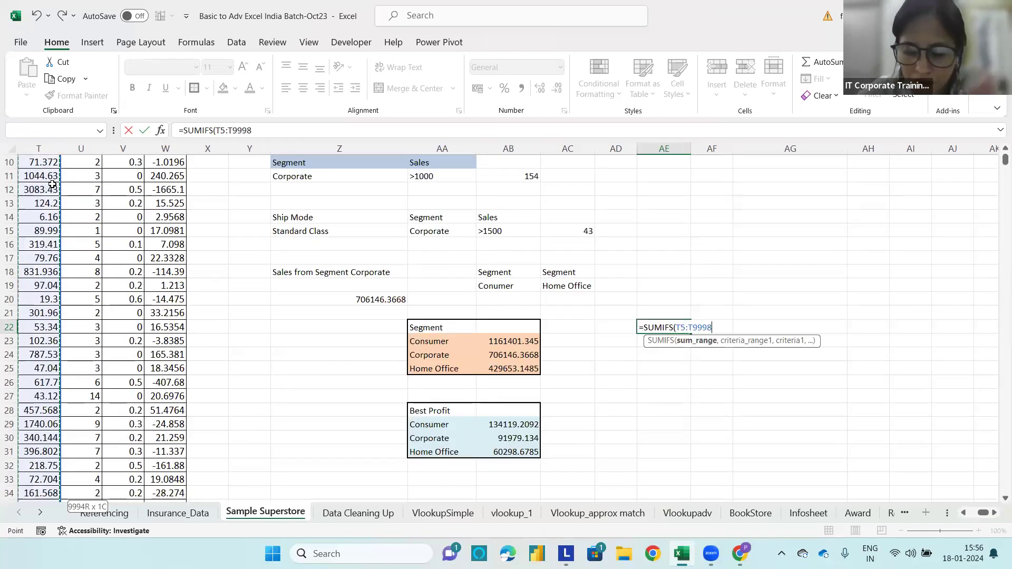
type(",")
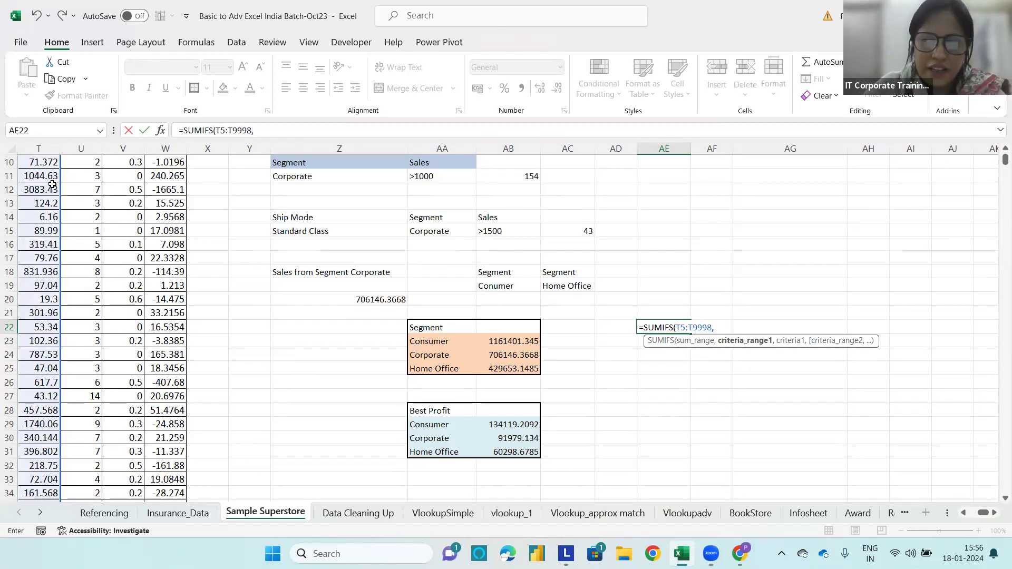
Begin the first criteria range of the AE22 SUMIFS formula at Segment data cell J5.
left_click_drag(986, 514, 980, 515)
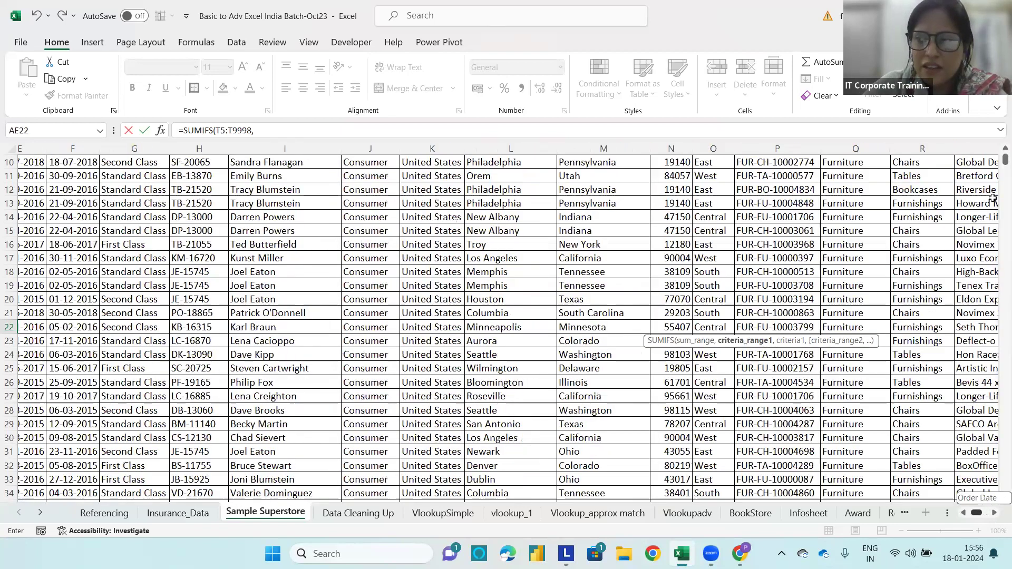
scroll(993, 198, "left", 1)
scroll(474, 316, "up", 3)
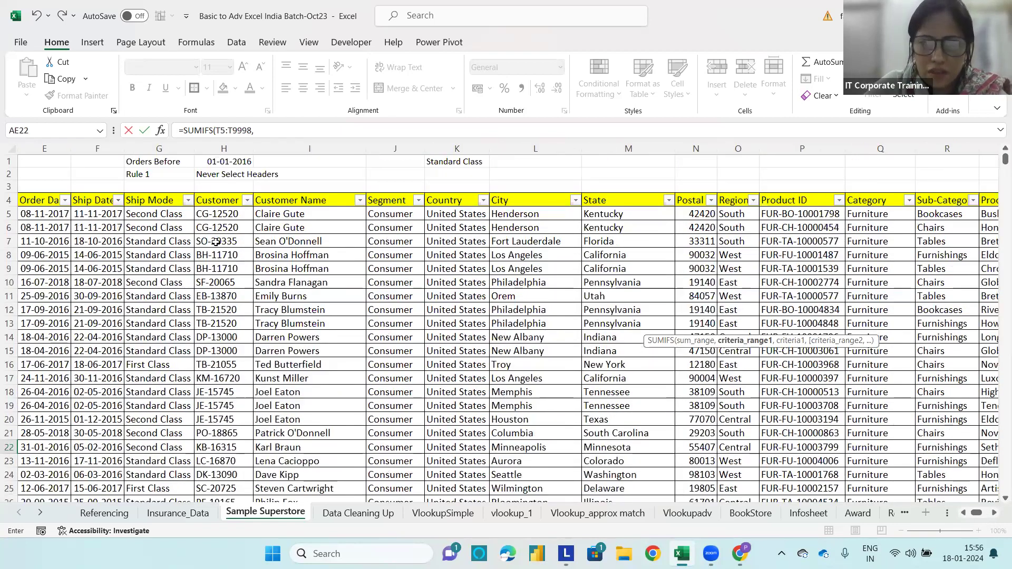
left_click(402, 215)
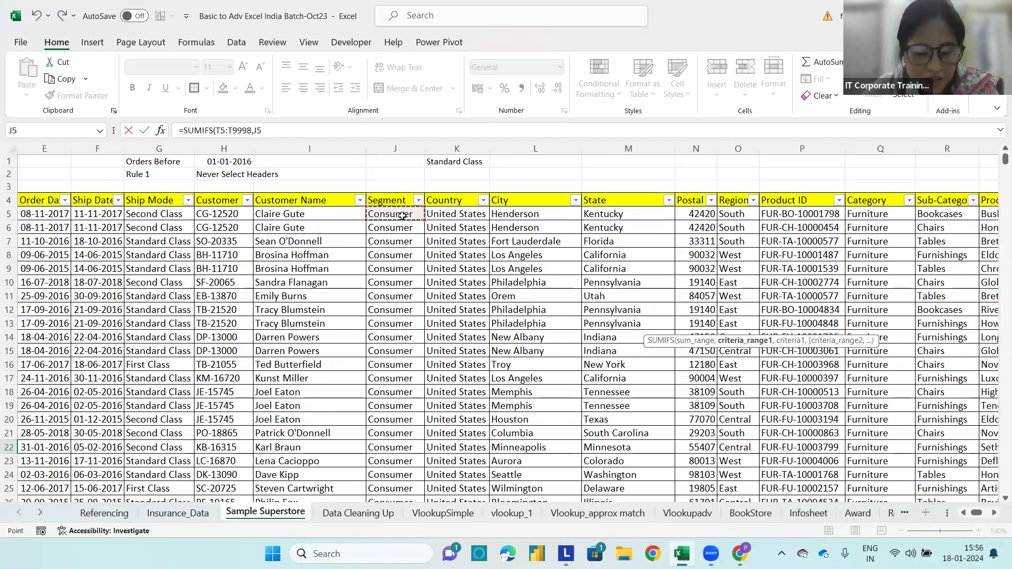
Add the first SUMIFS criterion in AE22: criteria range J5:J9998 (Segment) with the criterion "Cosumer".
key("ctrl+shift+Down")
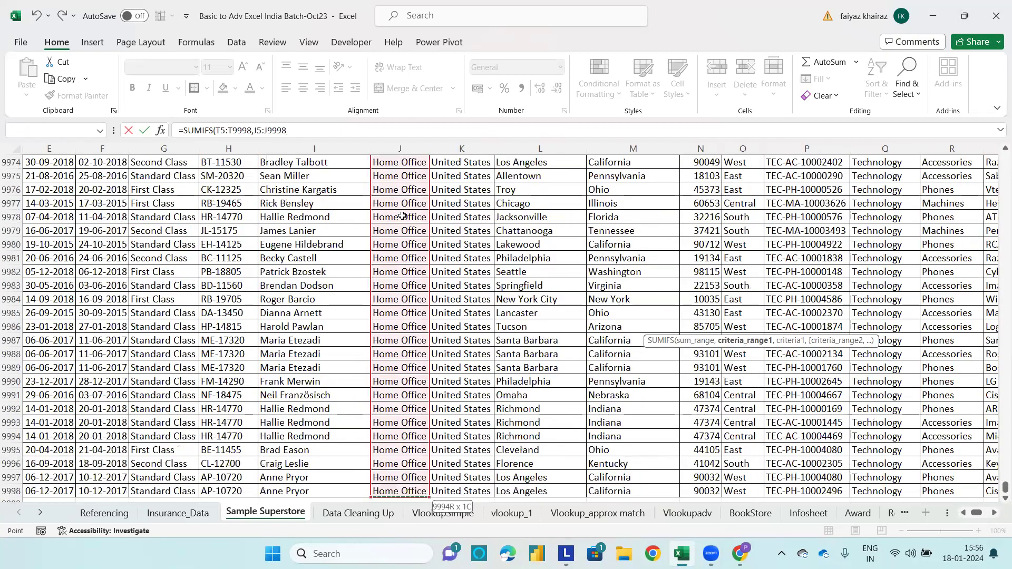
type(",")
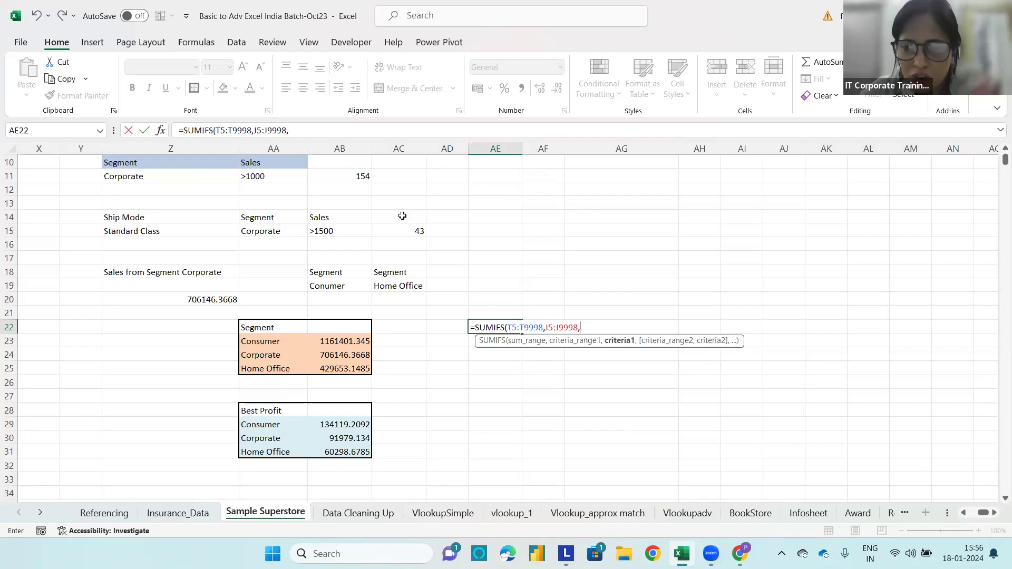
type("\"Cosumer")
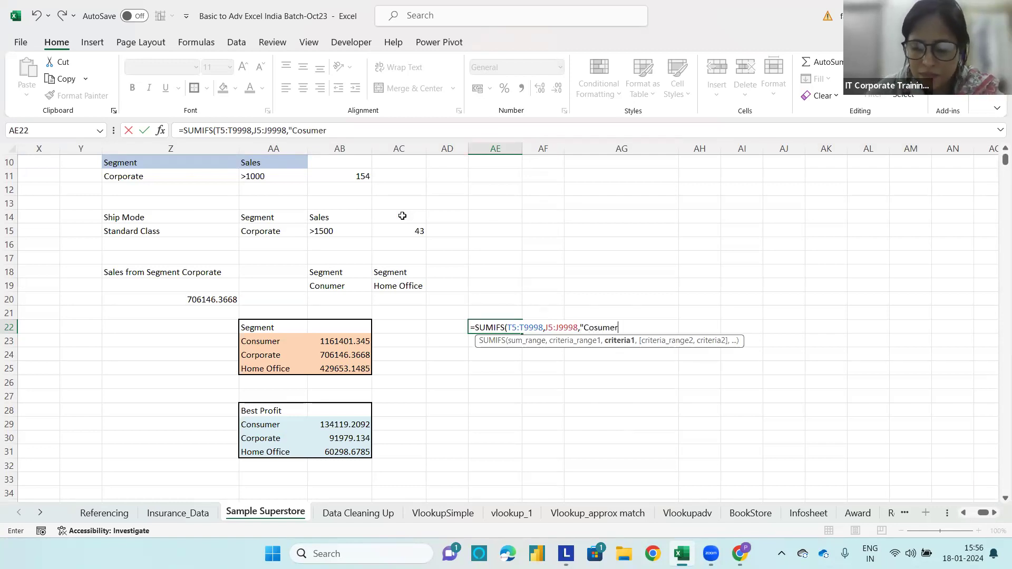
type("\",")
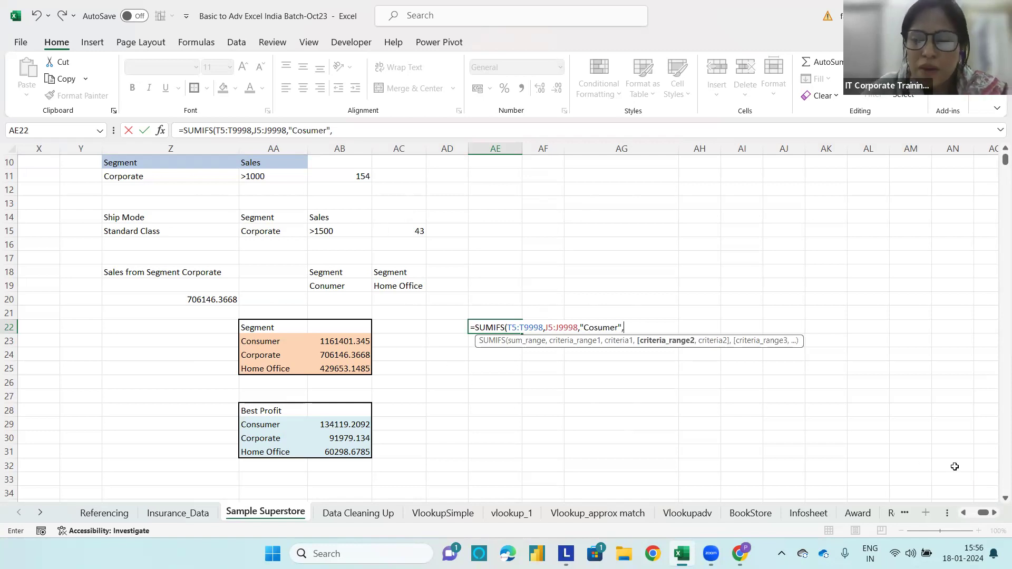
Add Sales range T5:T9998 with the criterion ">1500" as the second SUMIFS condition and complete the formula.
left_click_drag(983, 515, 976, 515)
left_click_drag(996, 162, 996, 150)
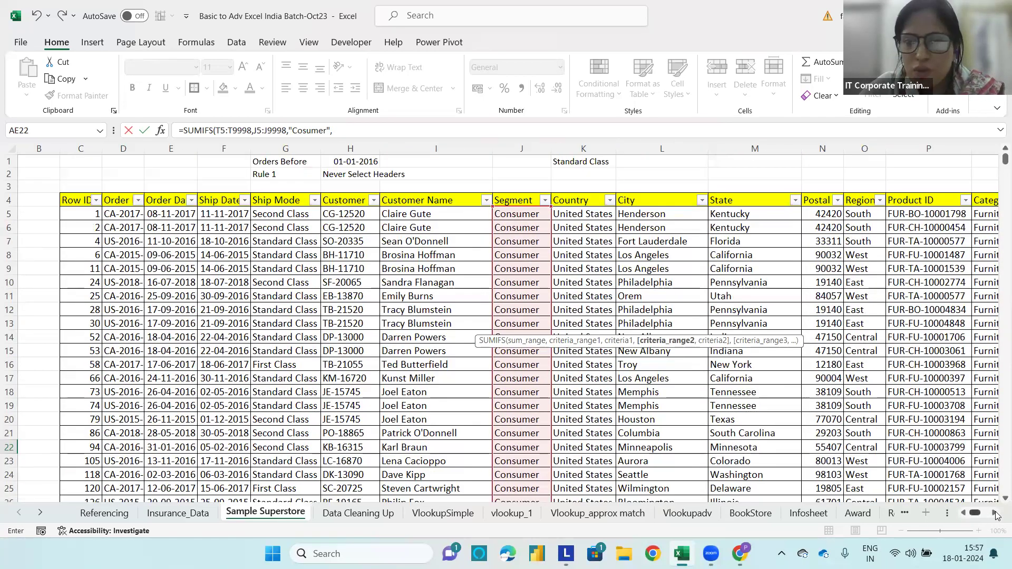
left_click_drag(976, 514, 996, 515)
left_click(40, 212)
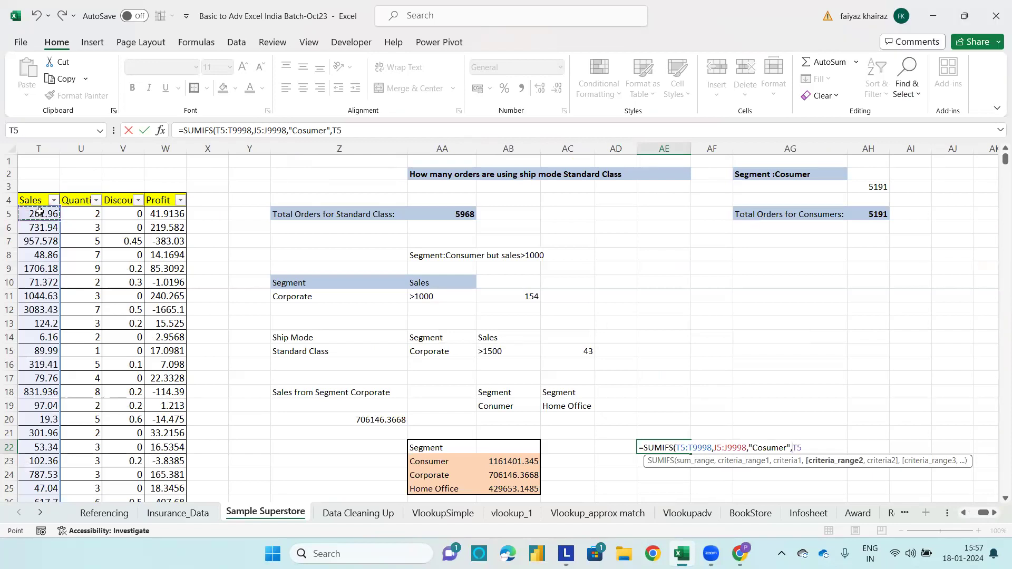
key("ctrl+shift+Down")
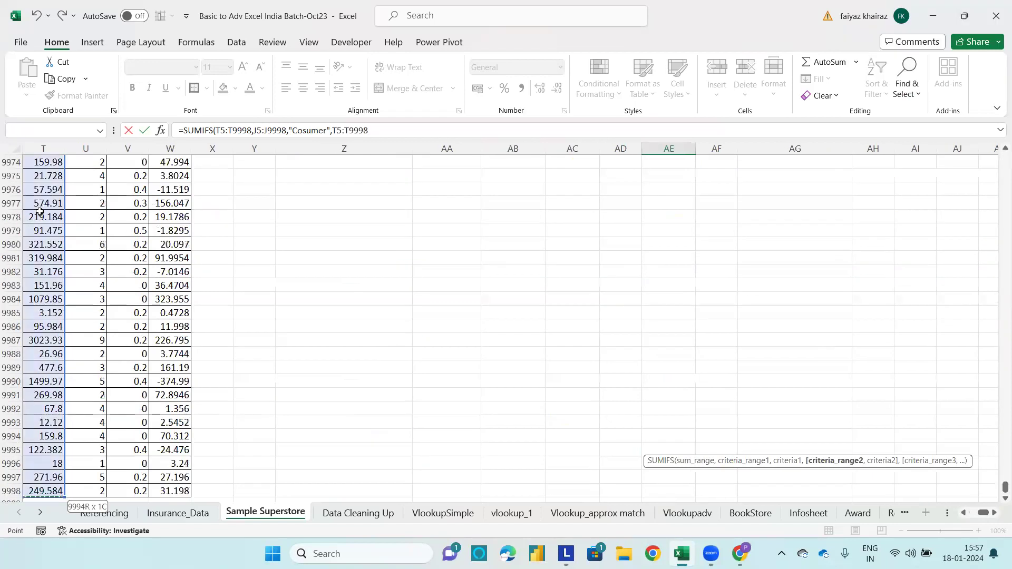
type(",")
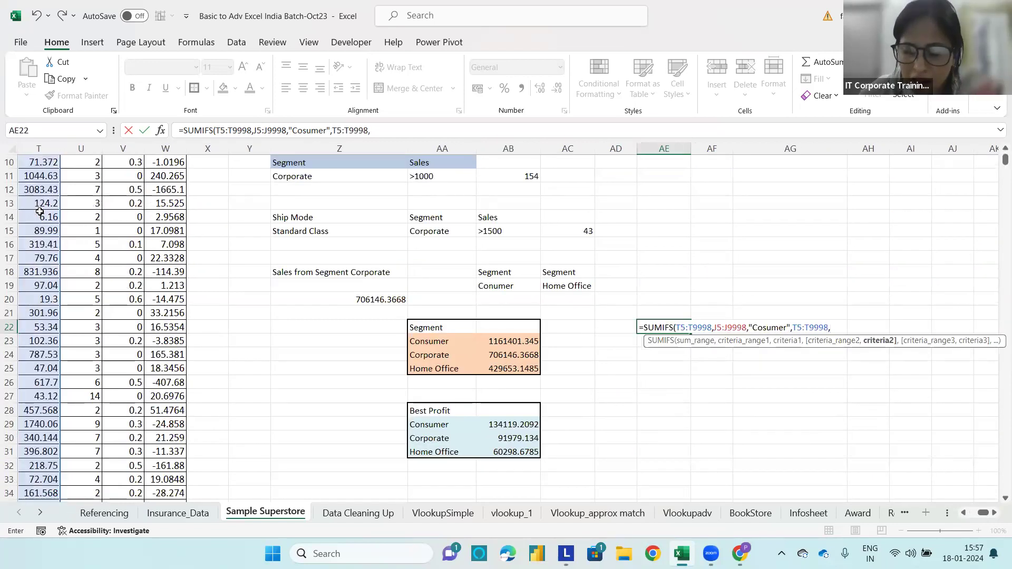
type("\">15")
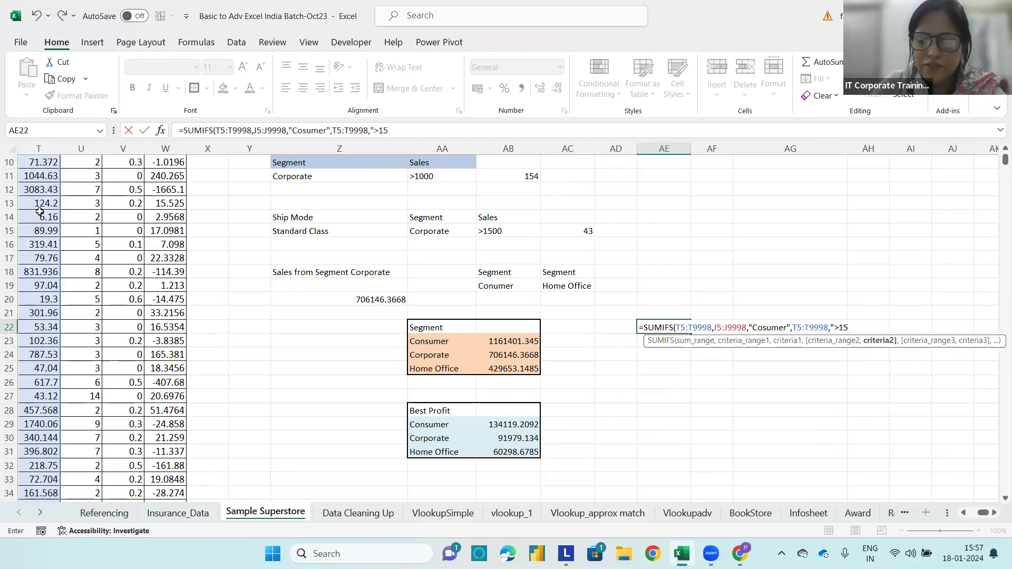
type("00\"")
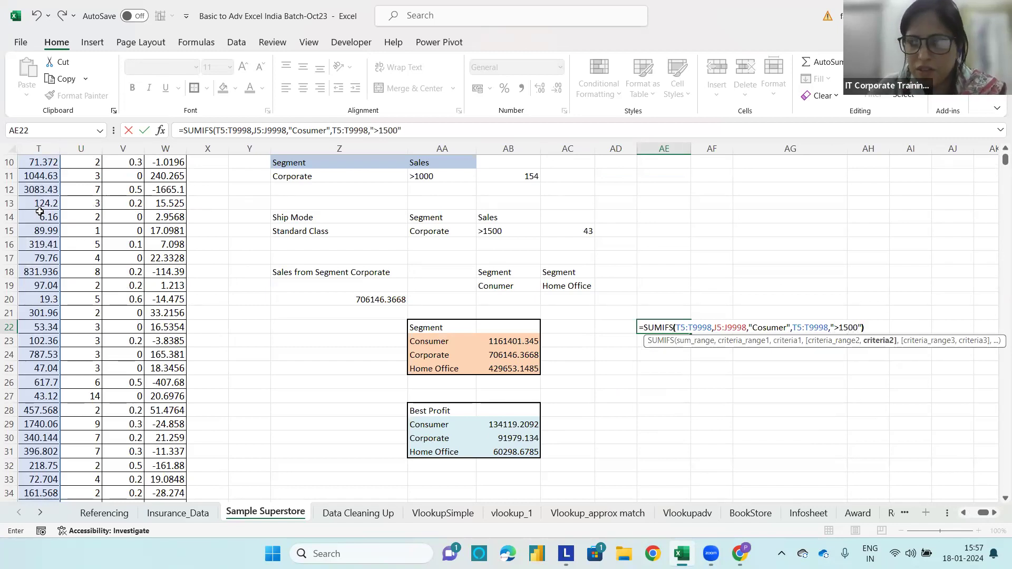
type(")")
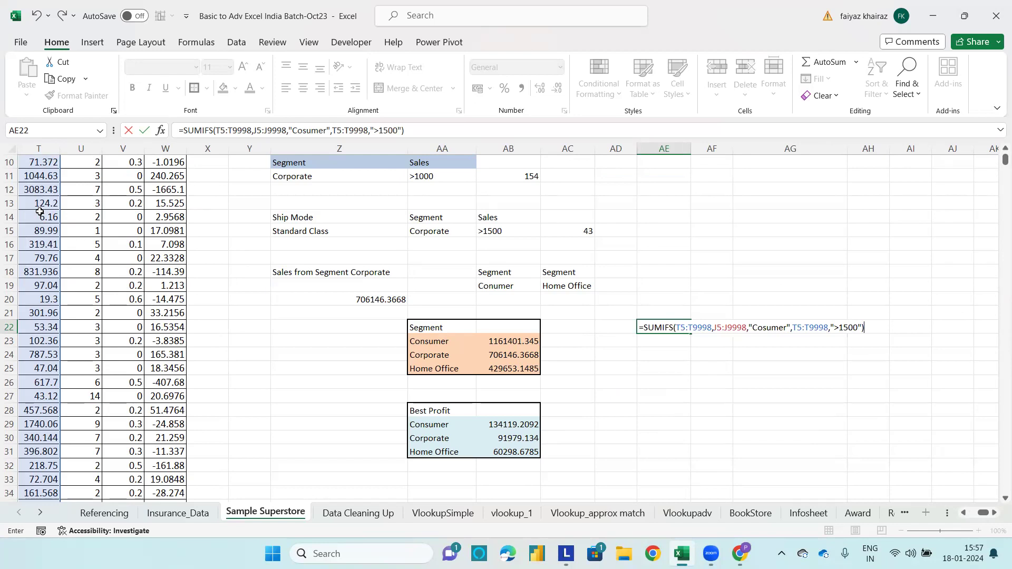
key("Return")
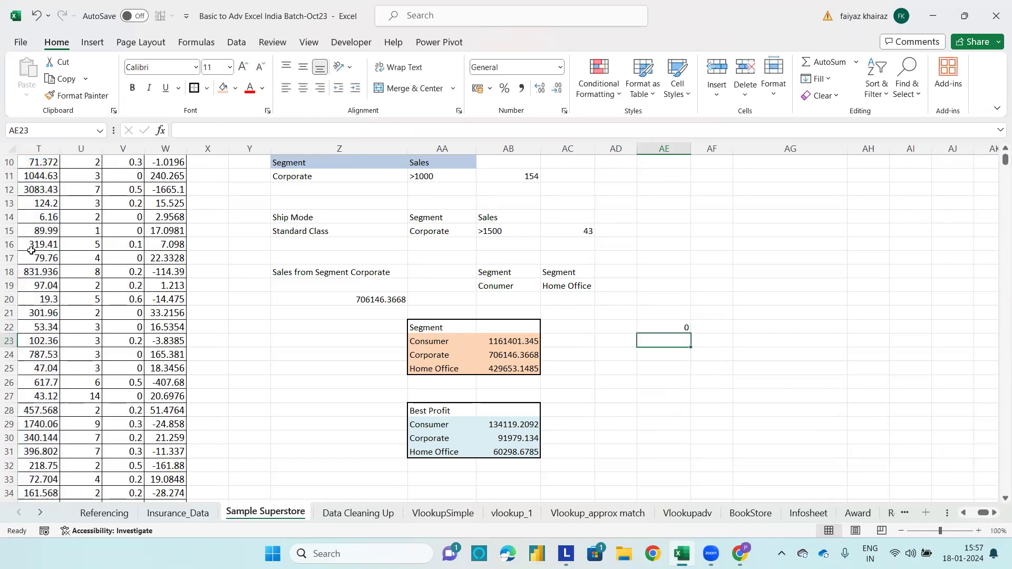
Correct the segment criterion in the AE22 SUMIFS formula to "Consumer".
double_click(650, 325)
left_click(760, 327)
type("nsumer\",T5:T9998,\">1500\")")
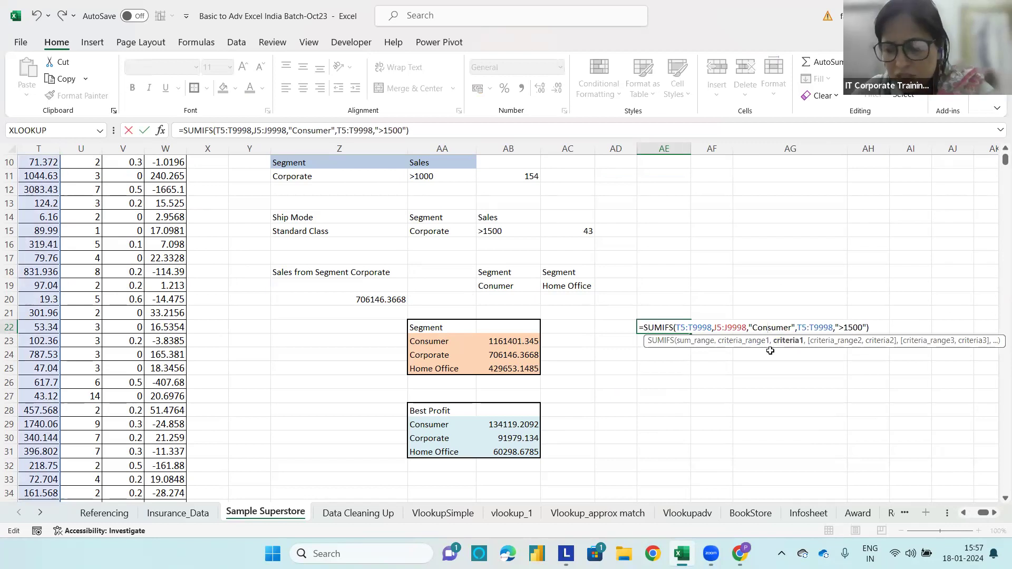
key("Return")
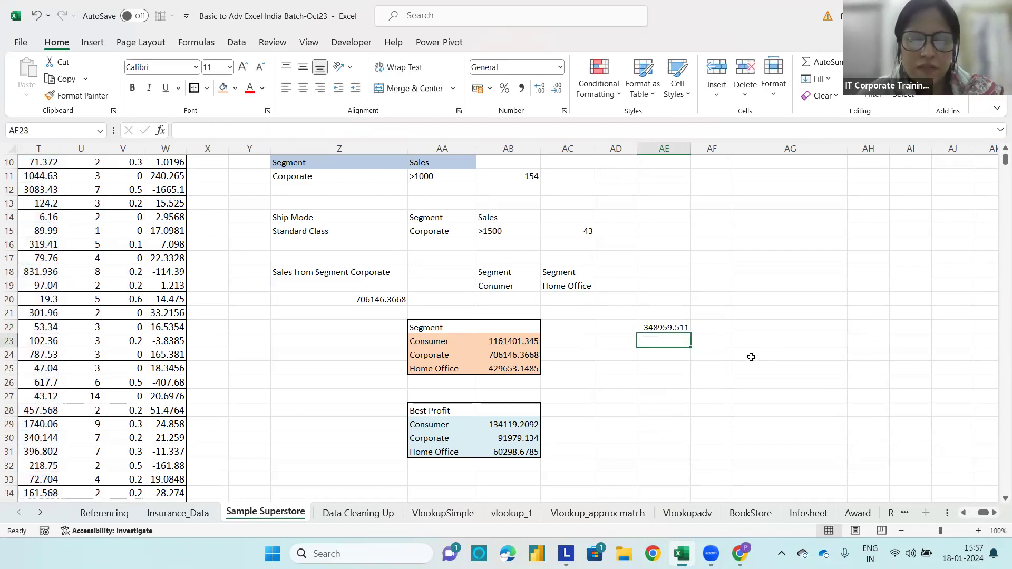
Label the SUMIFS result by entering "Segmnet:Consumer,Sales>1500" in cell AE21.
left_click(646, 311)
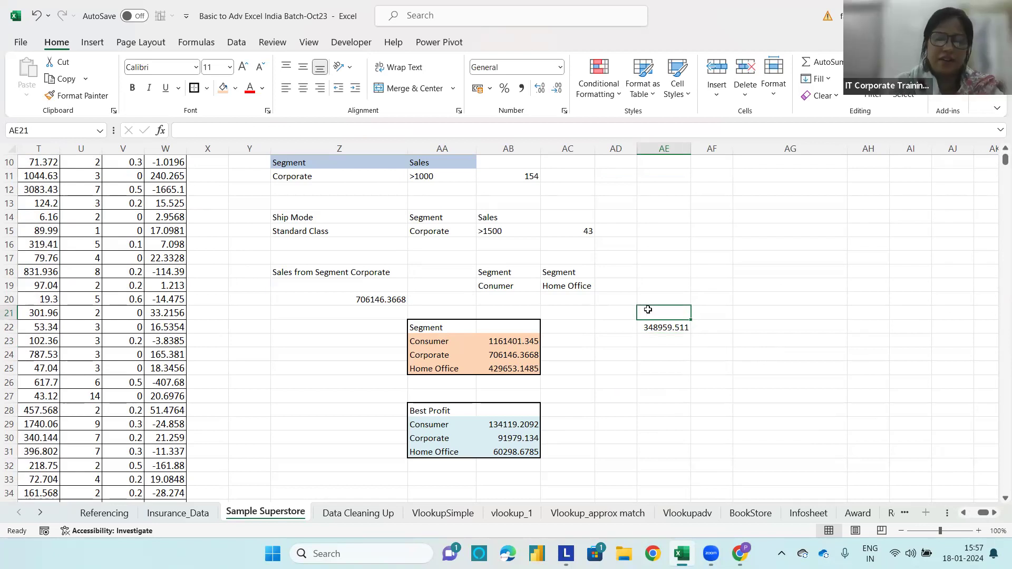
type("Segmnet:Consumer,")
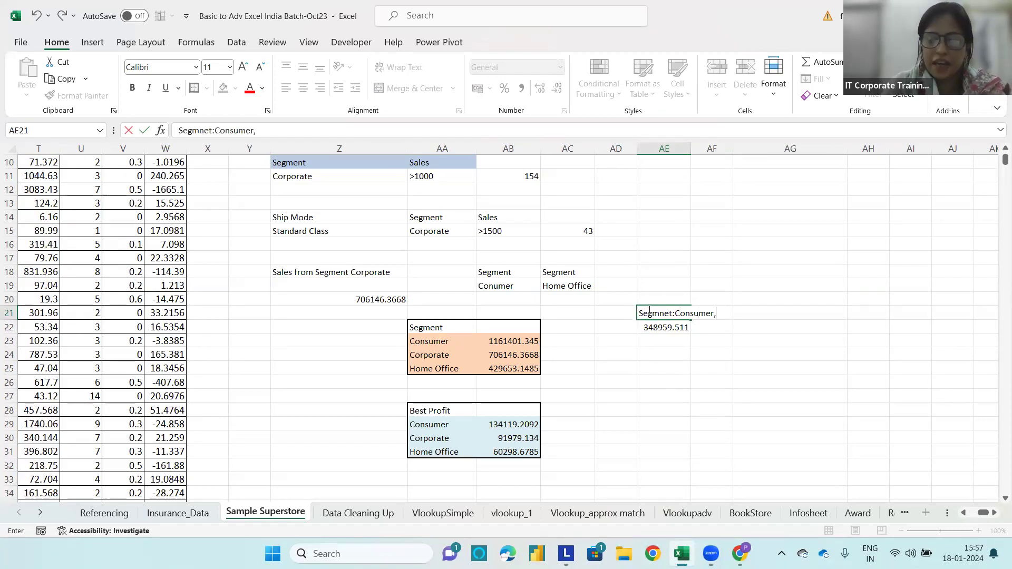
type("Sale")
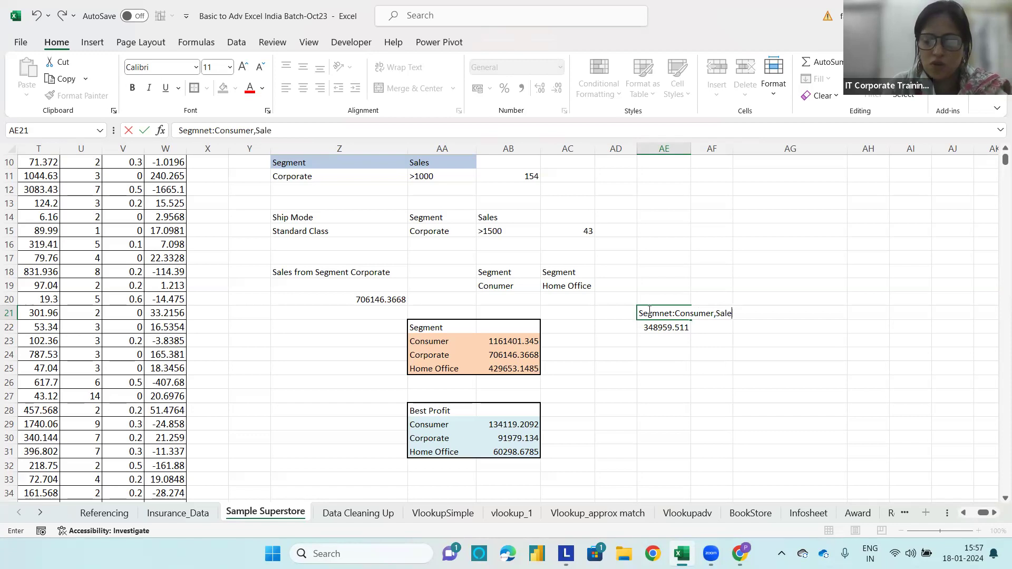
type("s>1500")
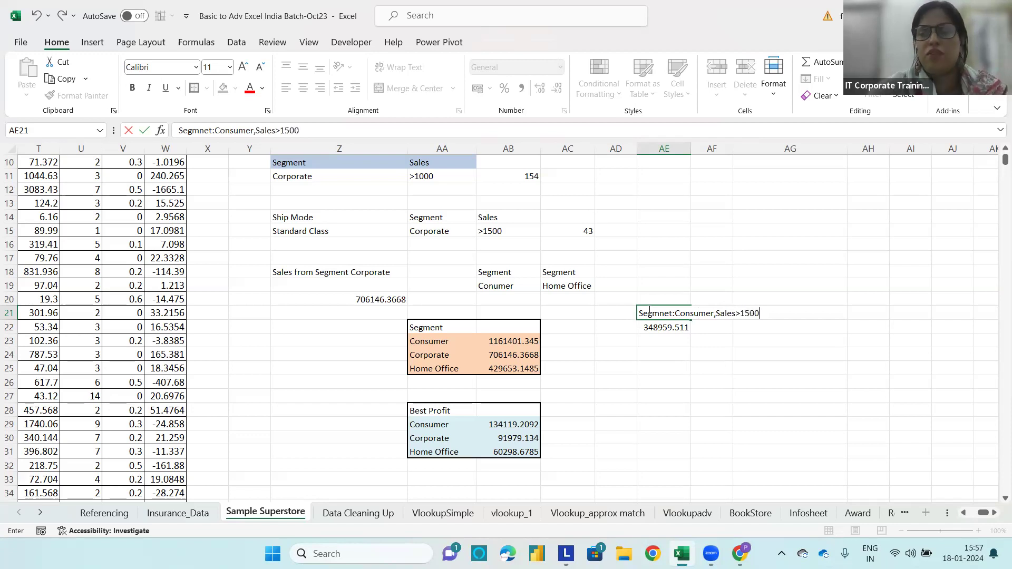
left_click(709, 362)
left_click(703, 327)
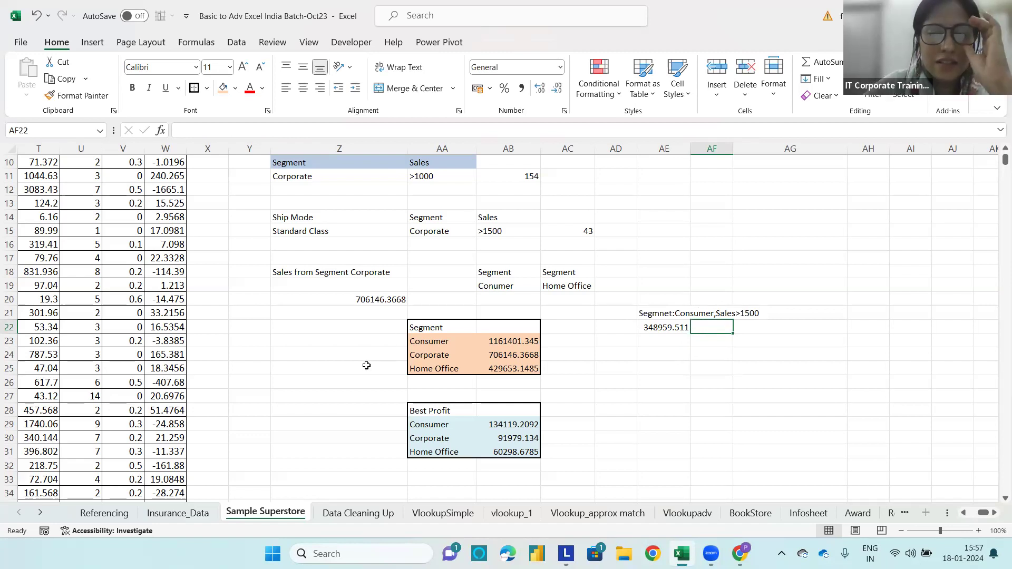
Enter the heading "AVERAGE IF" in cell AA34, below the Best Profit table.
scroll(367, 364, "down", 1)
left_click(311, 452)
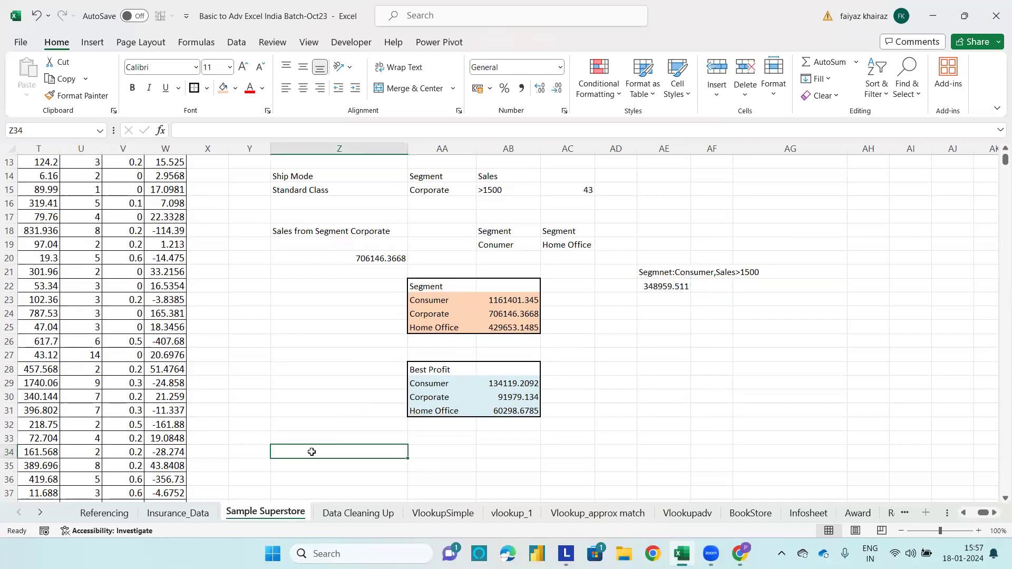
left_click(431, 454)
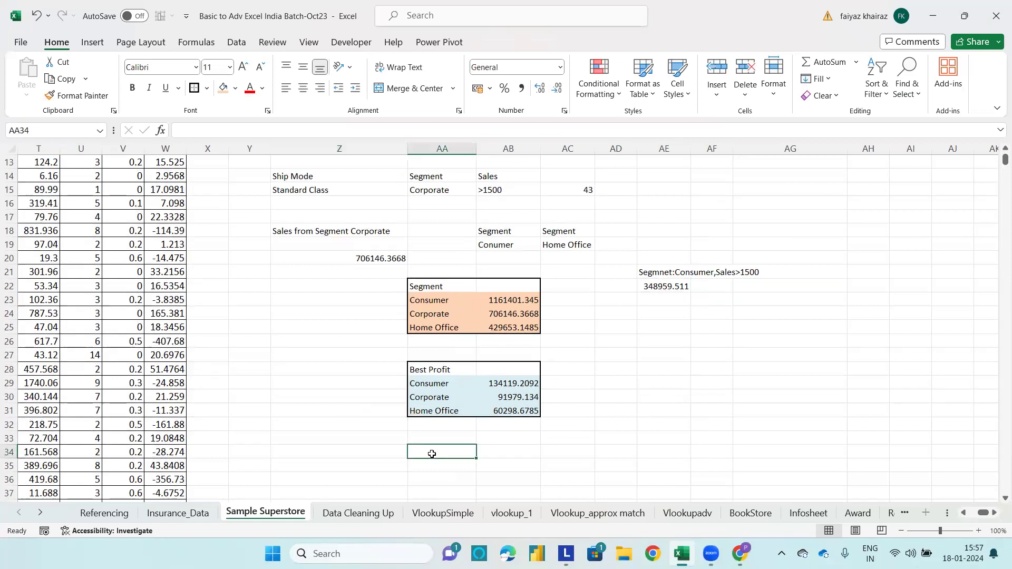
type("AVERAGE IF")
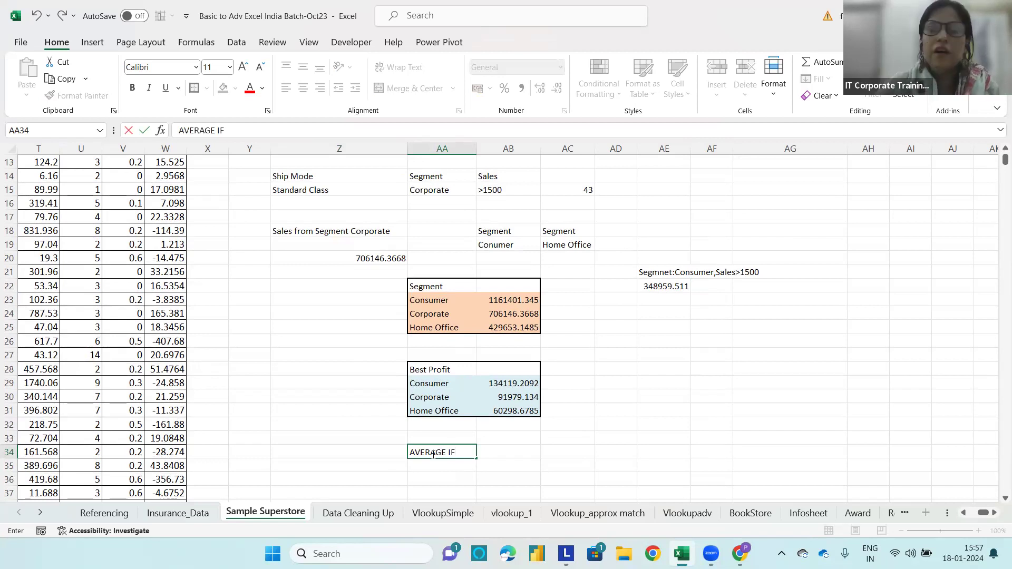
left_click(511, 454)
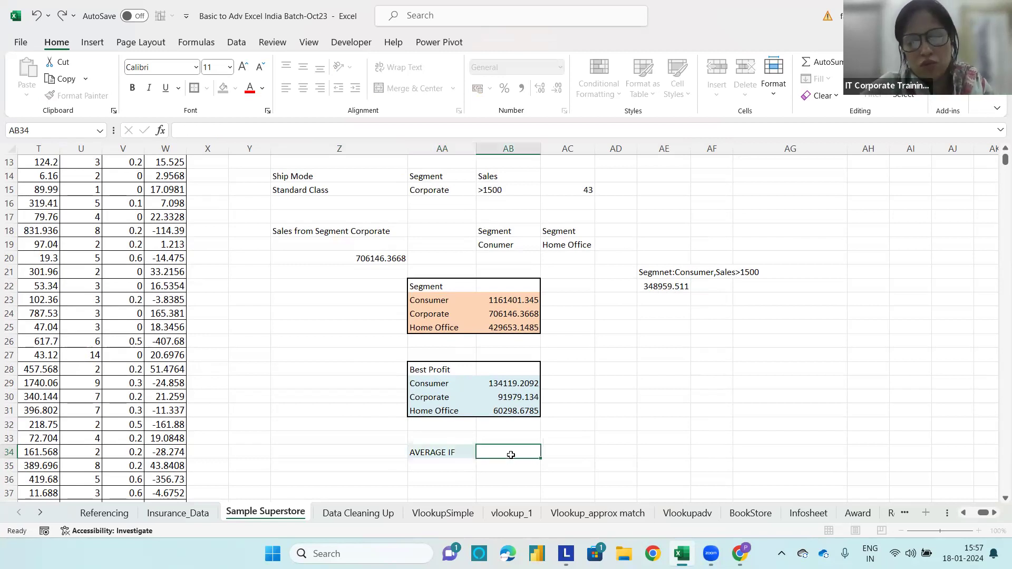
Enter "Category:Furniture" in cell AA36, then shorten the text to "Category".
left_click(447, 464)
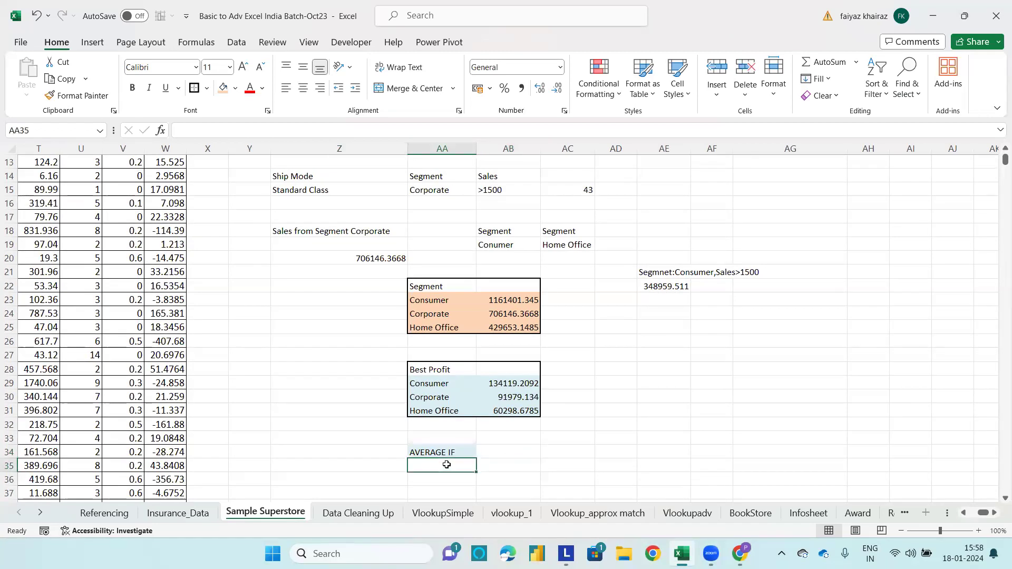
key("Return")
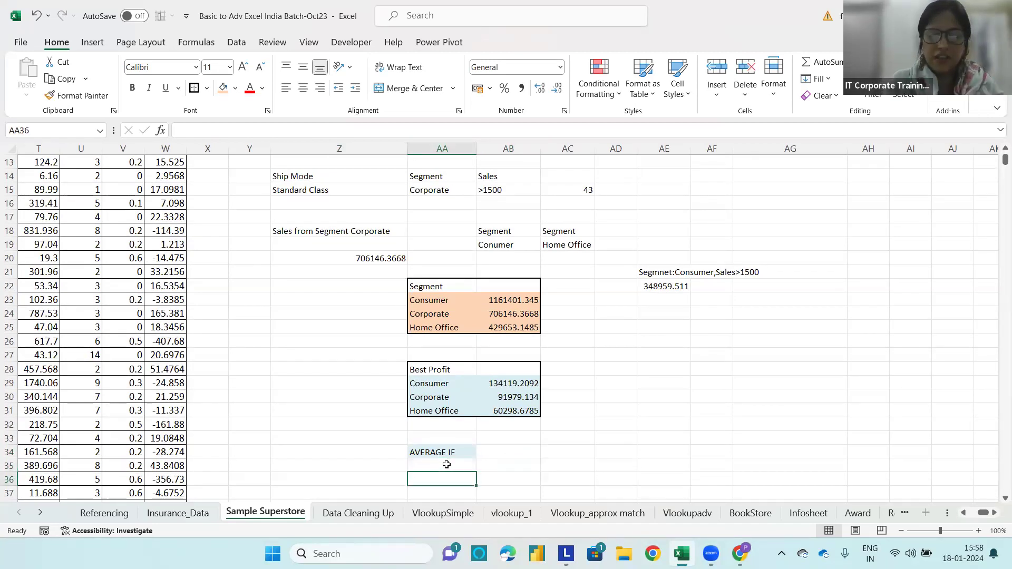
type("Category:")
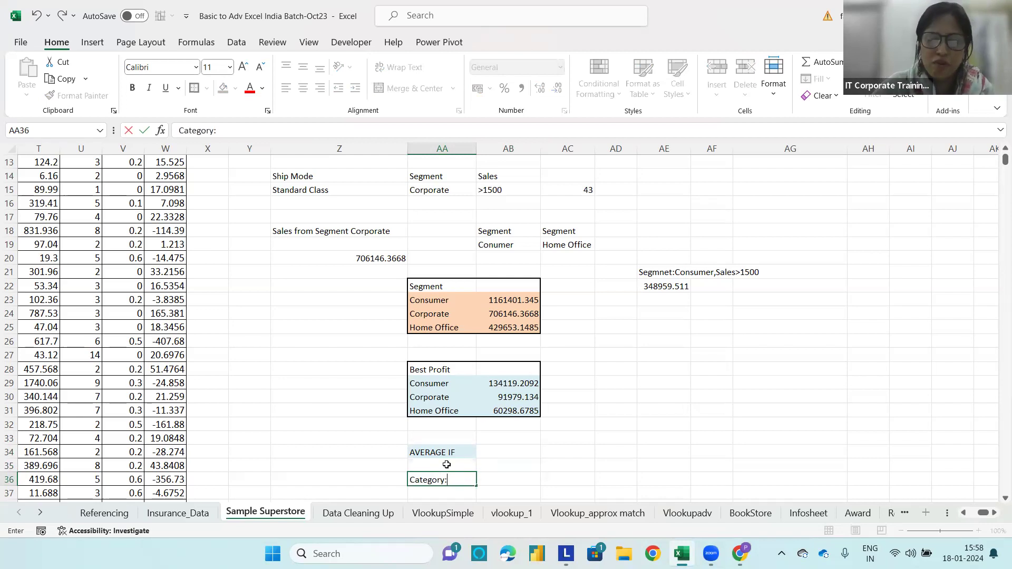
type("Furniture")
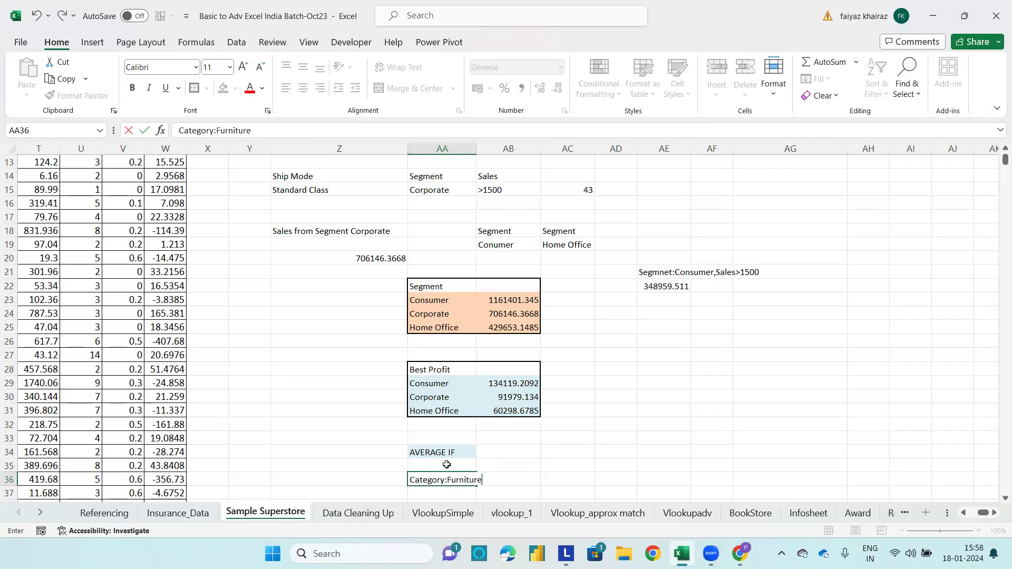
left_click_drag(454, 478, 447, 481)
key("BackSpace")
key("BackSpace")
scroll(551, 470, "up", 1)
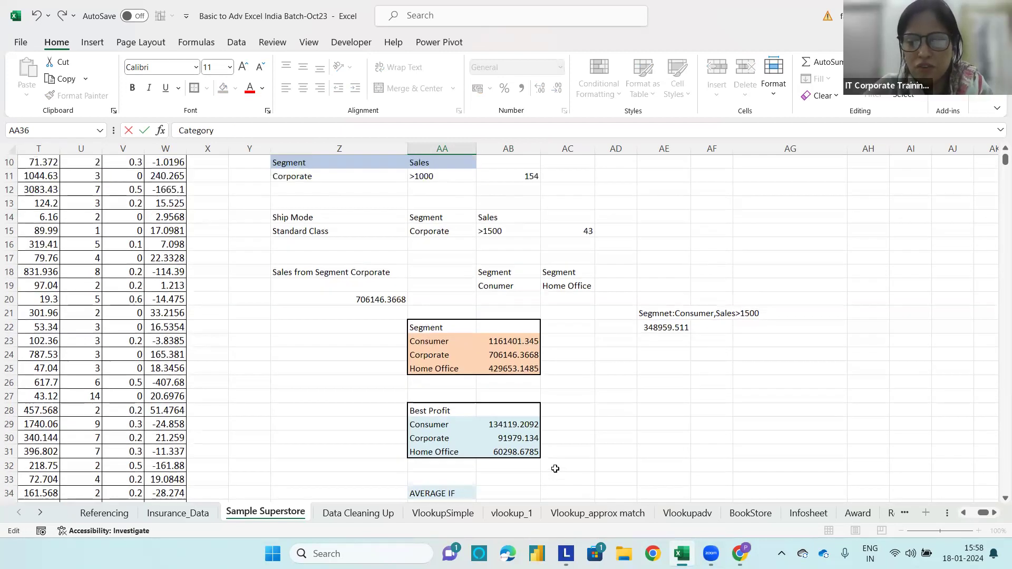
List "Furniture" in AA38 and "Home Office" in AA39 below the Category label.
scroll(555, 469, "down", 3)
left_click(440, 422)
type("F")
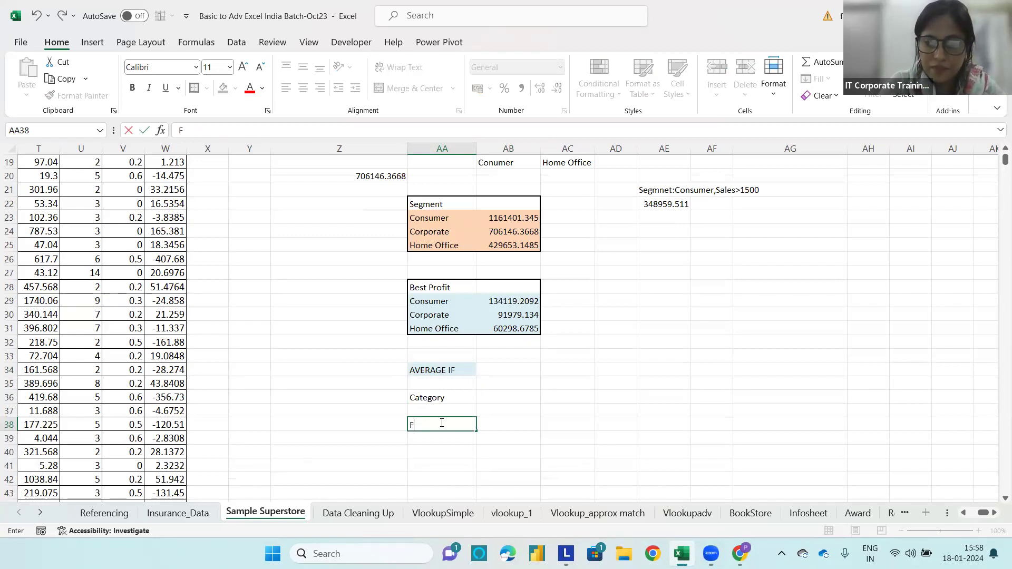
type("rurniture")
key("Return")
type("Home")
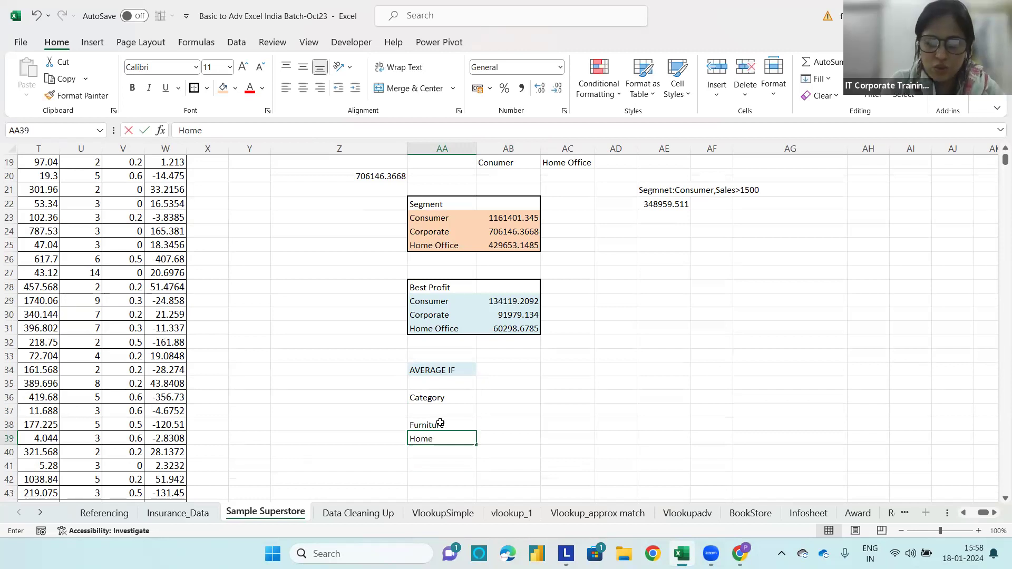
type(" Office")
key("Return")
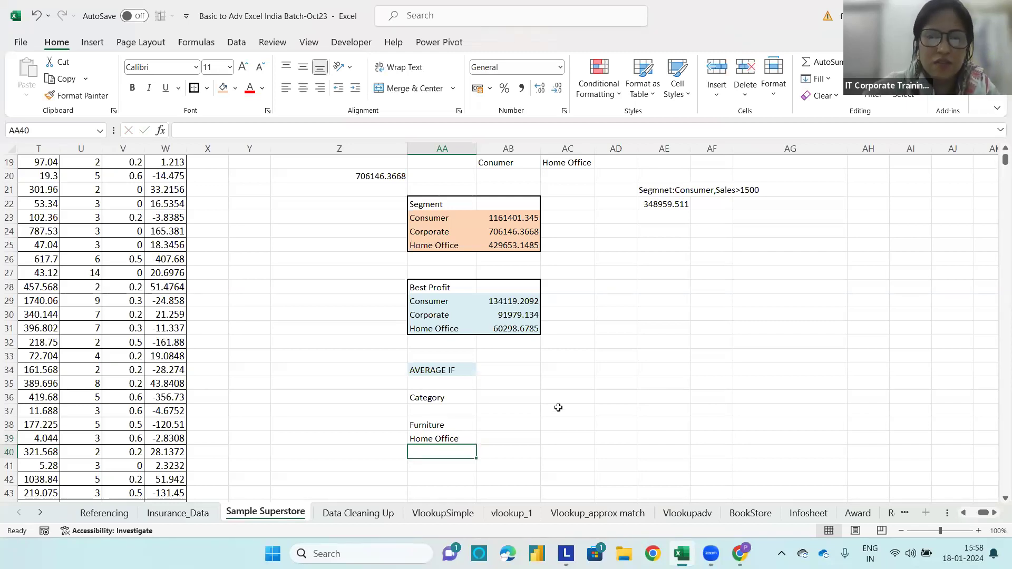
Check which values the data table's Category column contains using its filter list, leaving the filter unchanged.
scroll(996, 166, "up", 6)
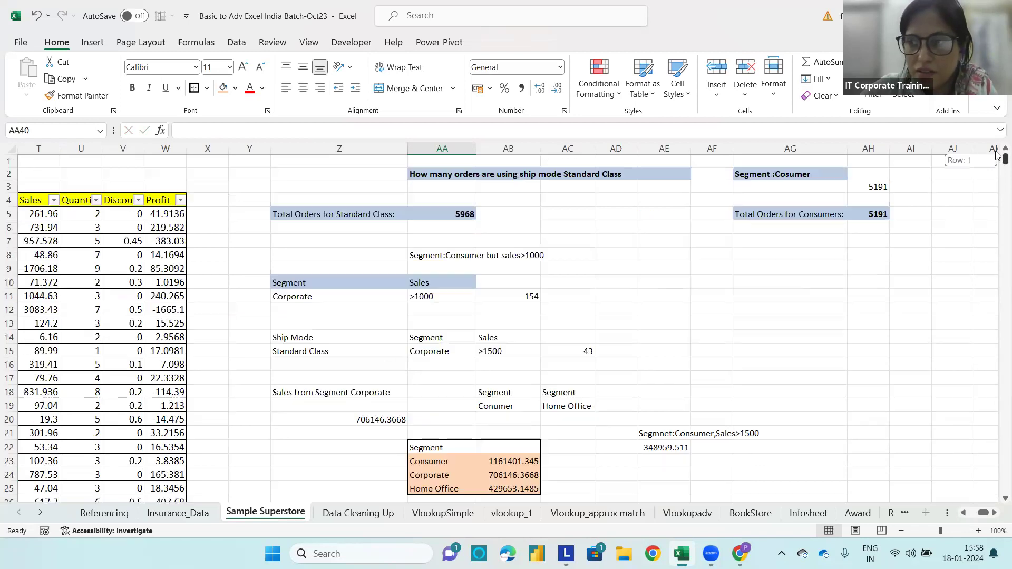
left_click_drag(983, 514, 975, 515)
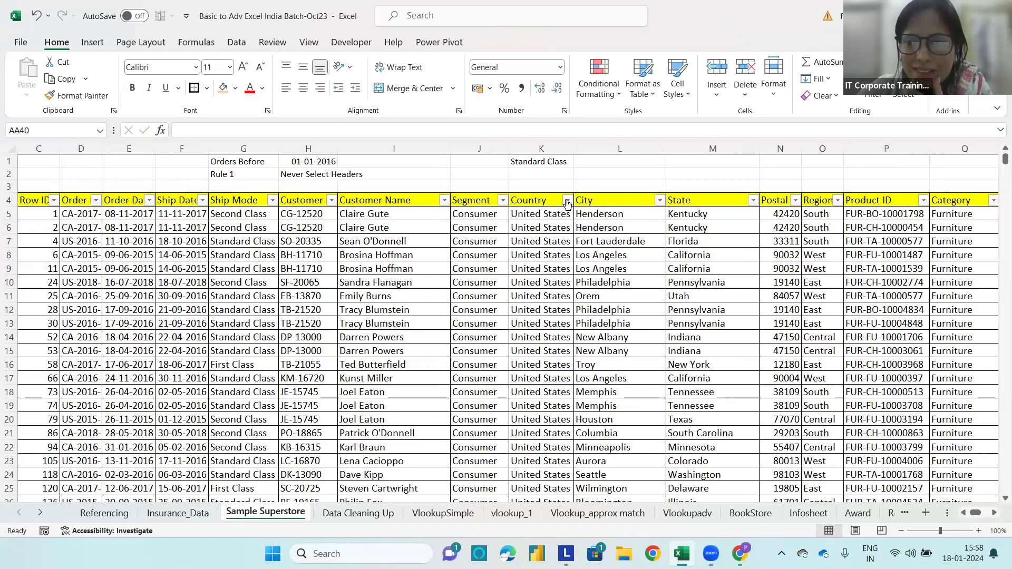
left_click(992, 200)
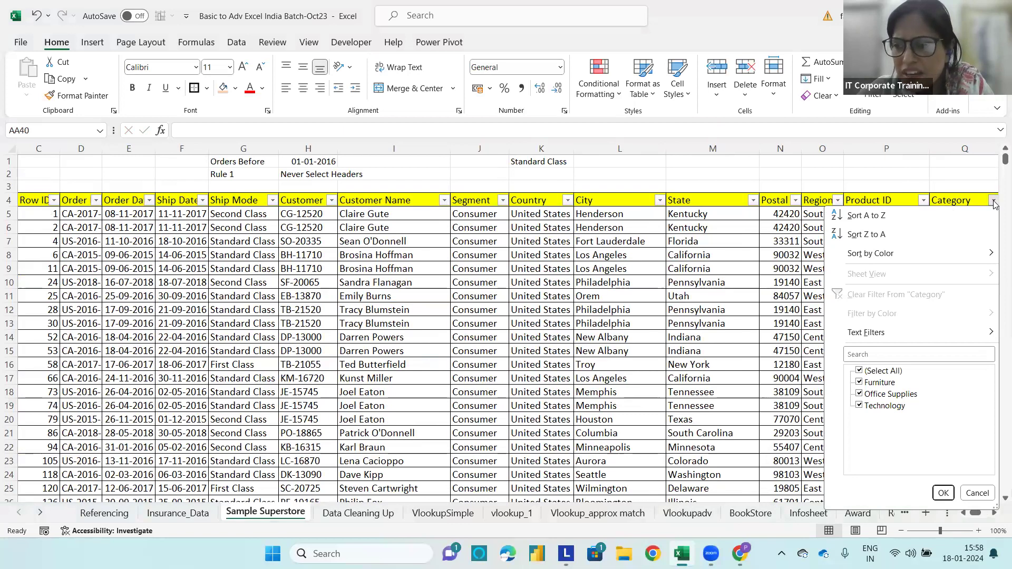
left_click(993, 201)
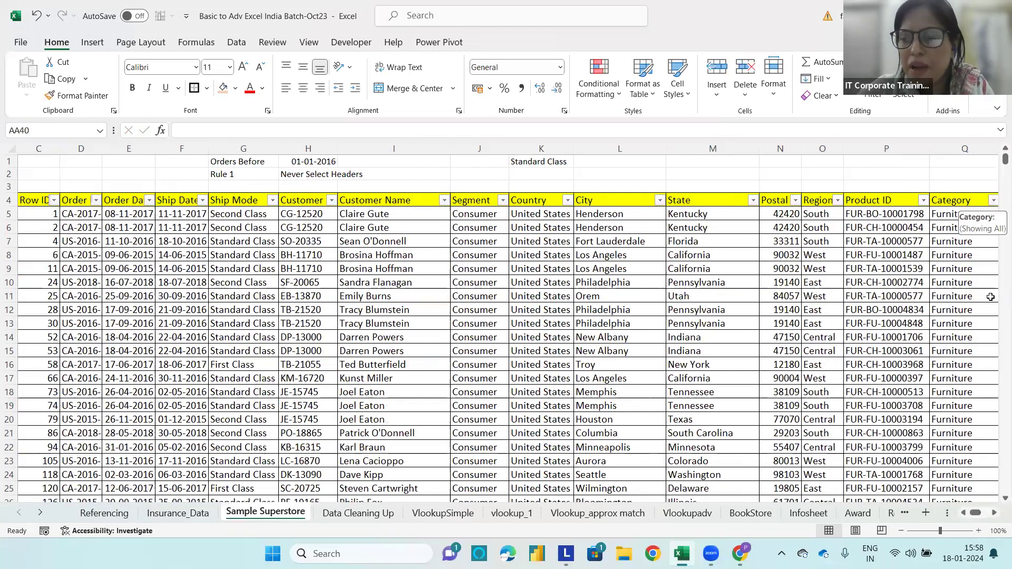
Replace "Home Office" in AA39 with "Office Supplies" and enter "Technology" in AA40.
scroll(685, 448, "right", 8)
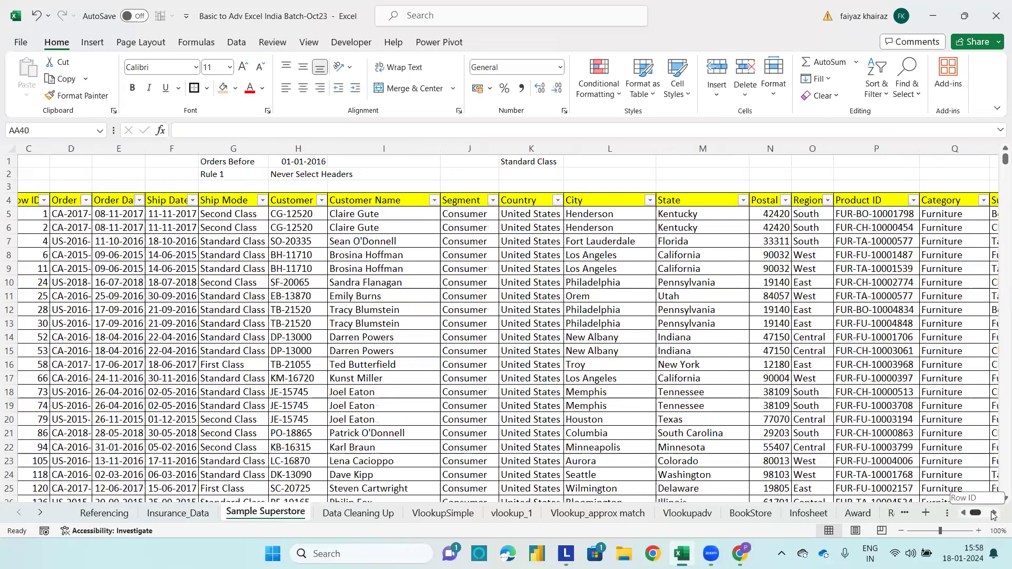
scroll(668, 459, "down", 2)
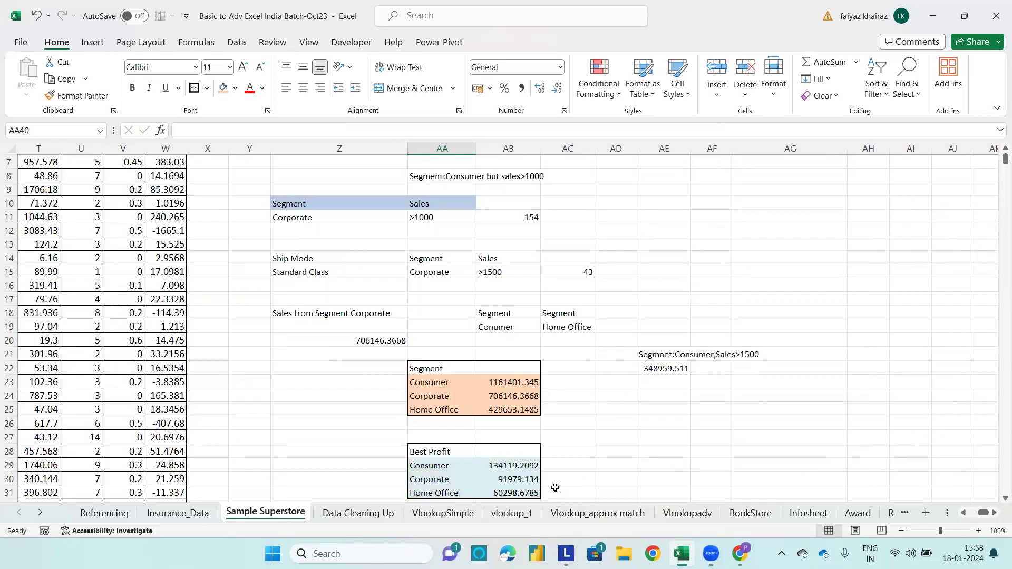
scroll(563, 479, "down", 5)
double_click(453, 396)
left_click_drag(458, 397, 410, 397)
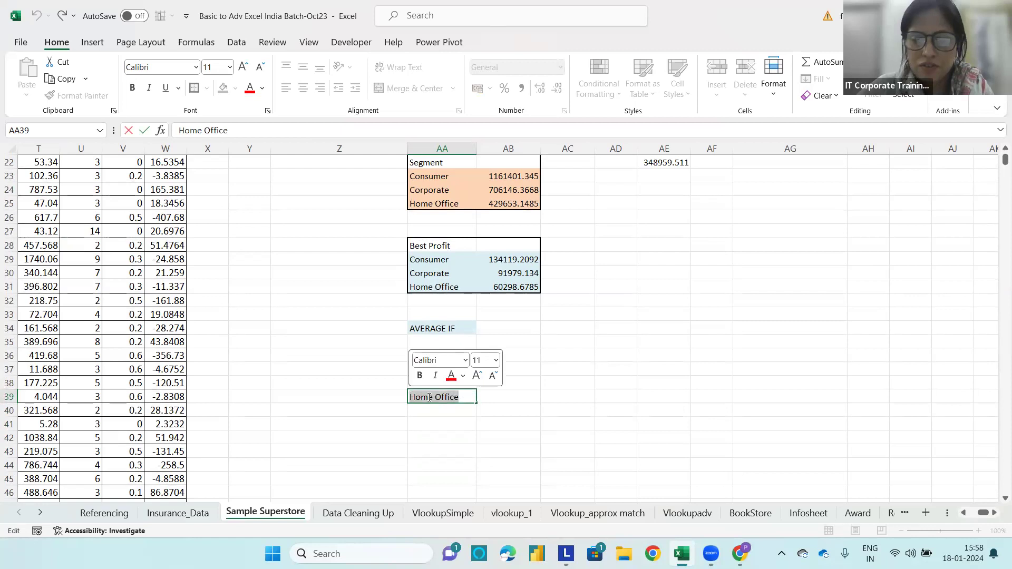
type("Office Supplie")
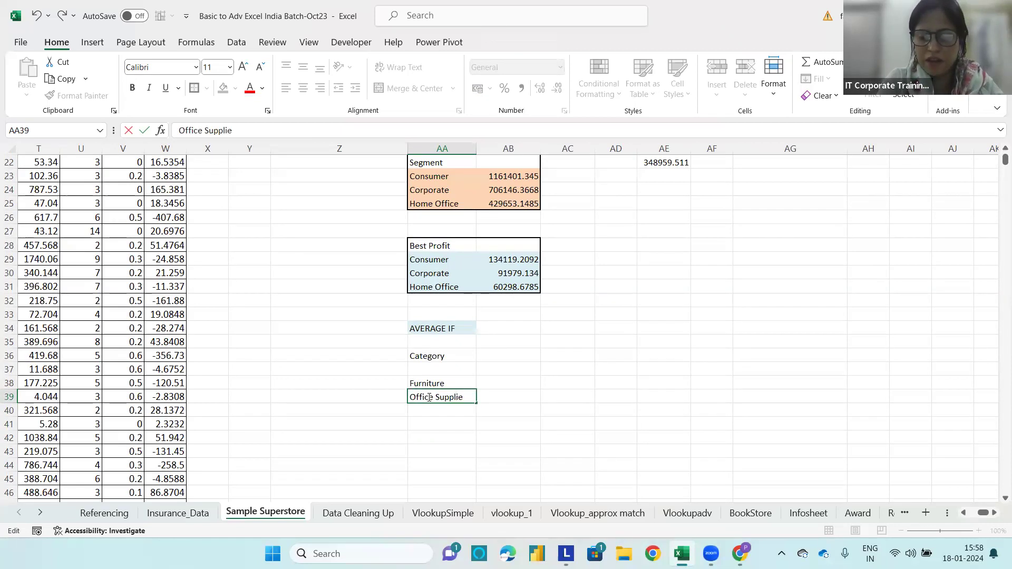
type("s")
key("Return")
type("Technology")
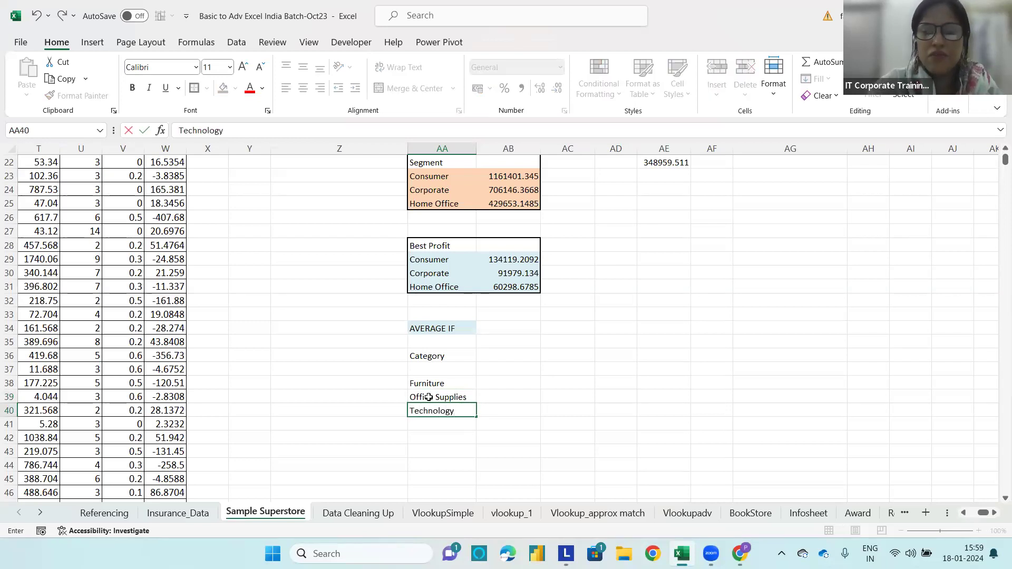
Start an AVERAGEIF formula in AB38 beside Furniture, using the Category data Q5:Q9998 as the criteria range.
left_click(486, 382)
type("=")
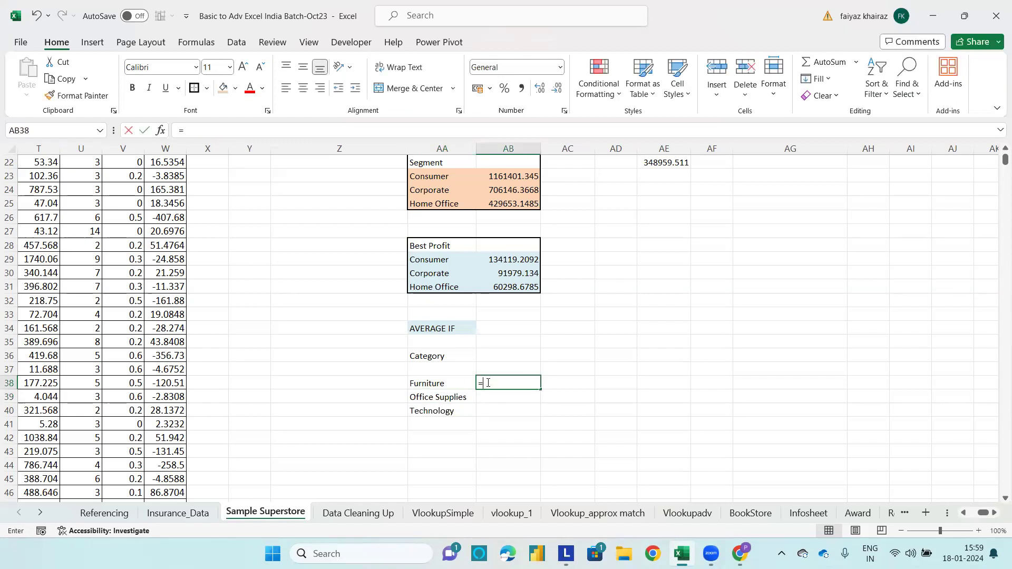
type("AVERA")
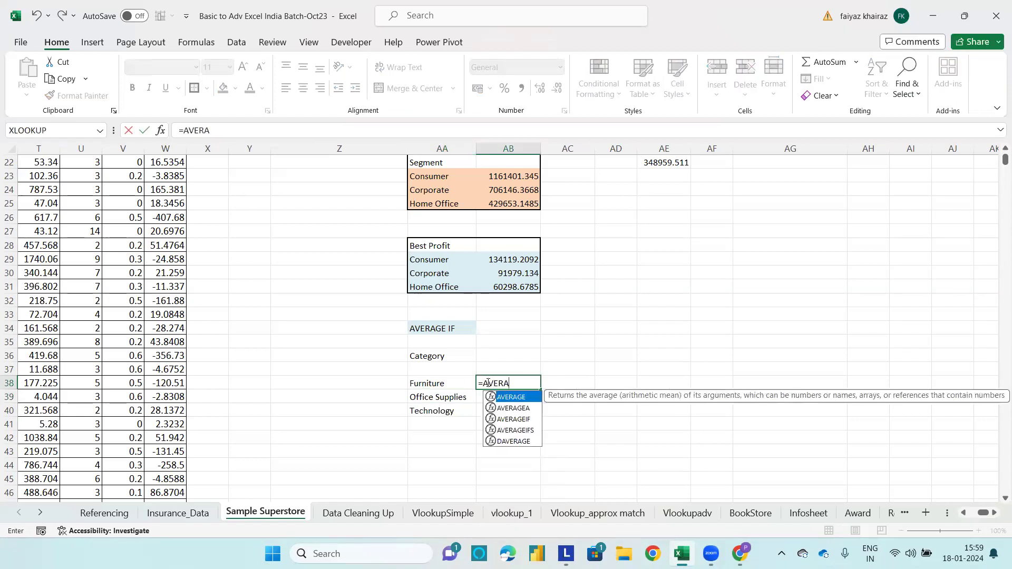
type("GEIF(")
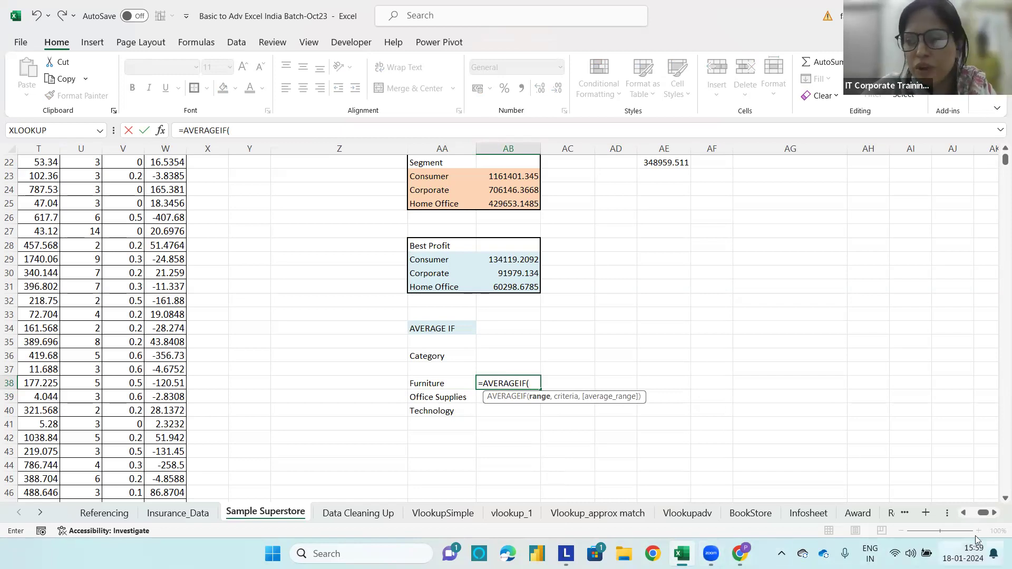
left_click_drag(983, 514, 980, 513)
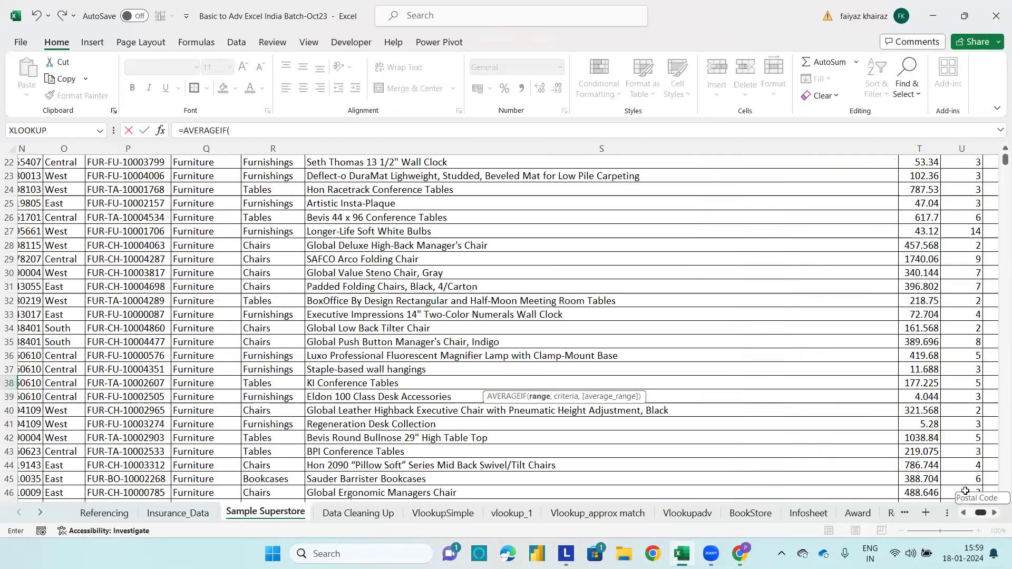
scroll(926, 374, "left", 4)
scroll(527, 213, "down", 2)
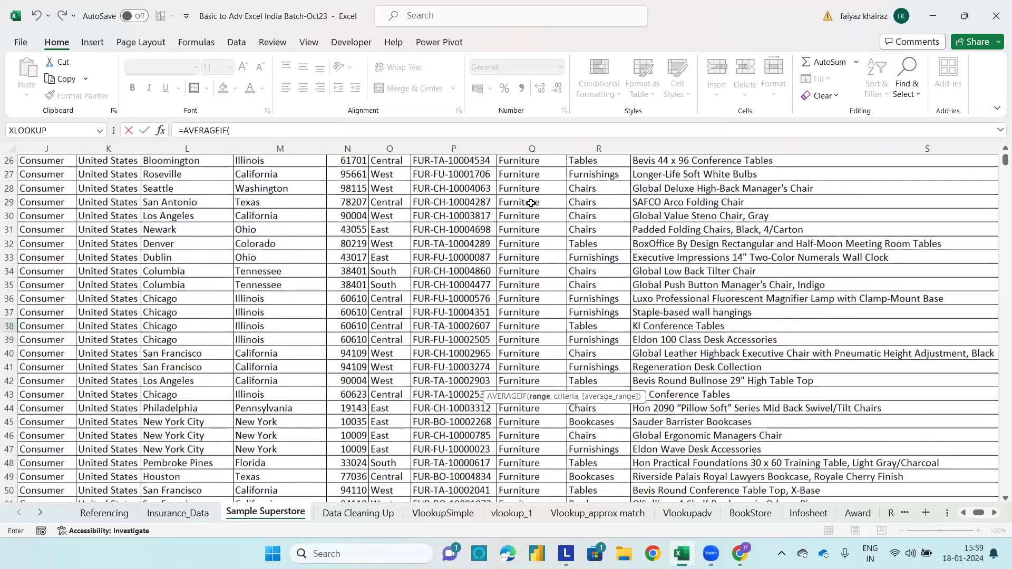
scroll(527, 213, "up", 9)
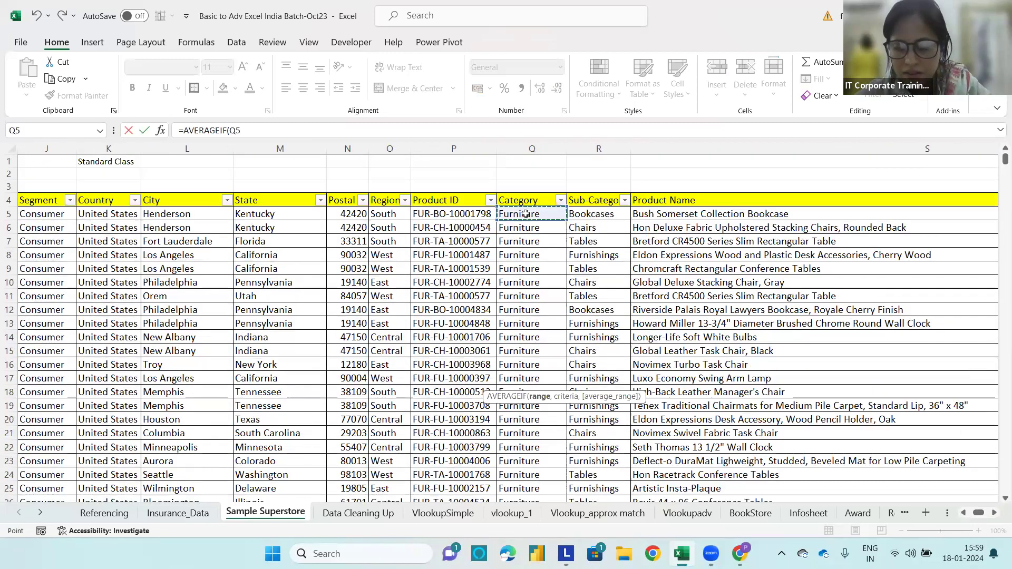
left_click(525, 213)
key("ctrl+shift+Down")
type(",")
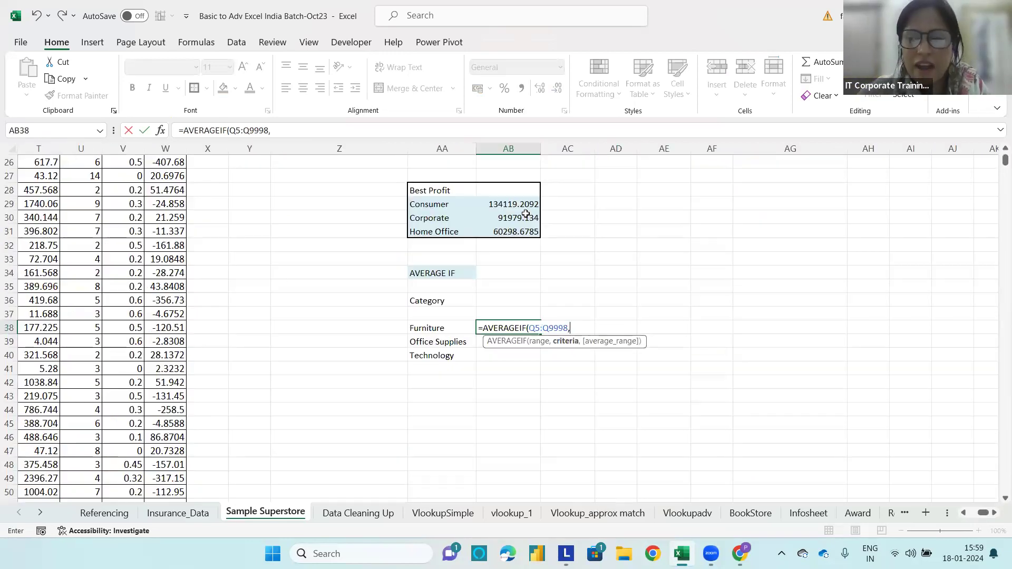
Complete the AVERAGEIF formula with AA38 as the criterion and the Sales data T5:T9998 as the average range.
left_click(456, 327)
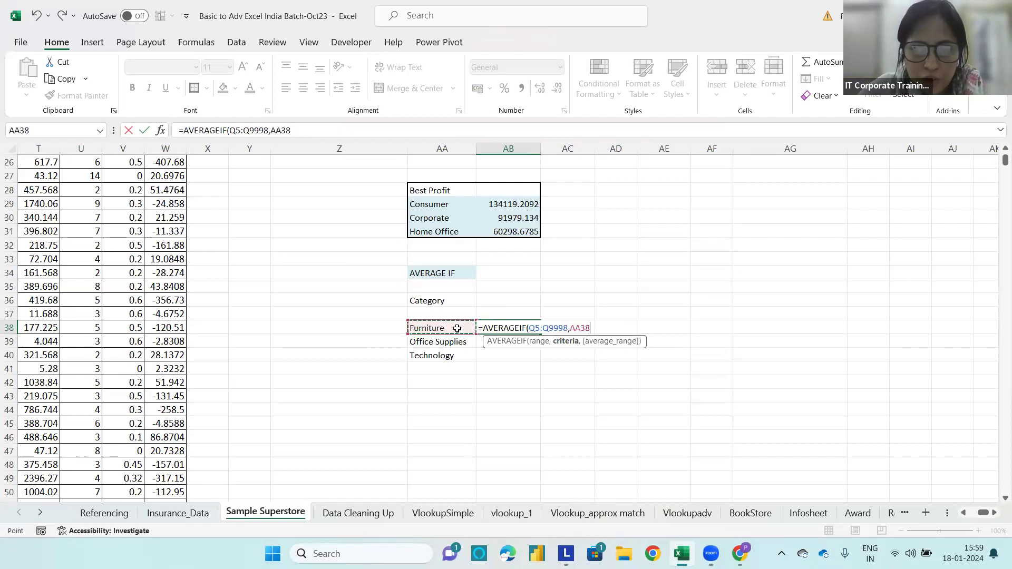
type(",")
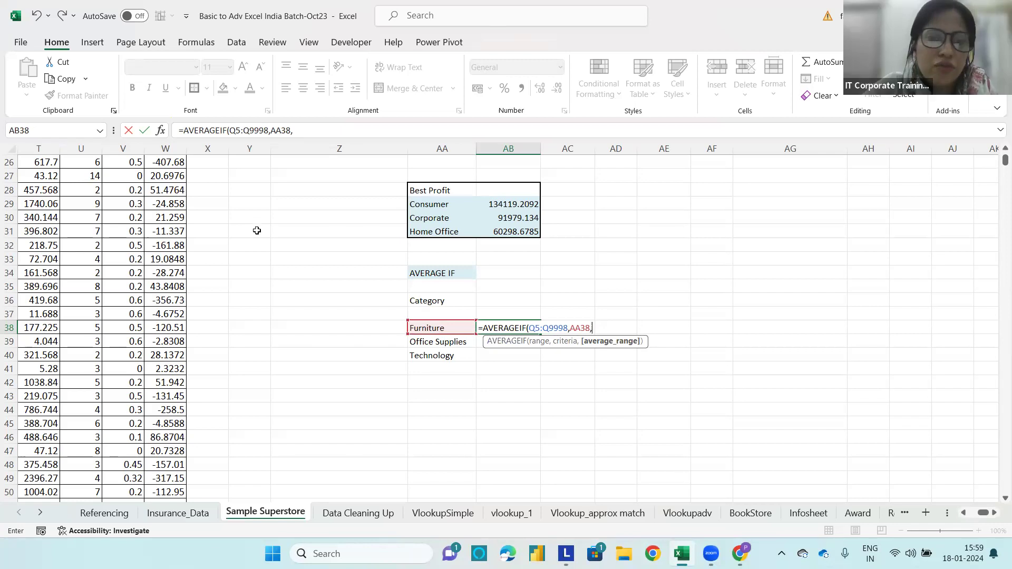
scroll(260, 236, "up", 8)
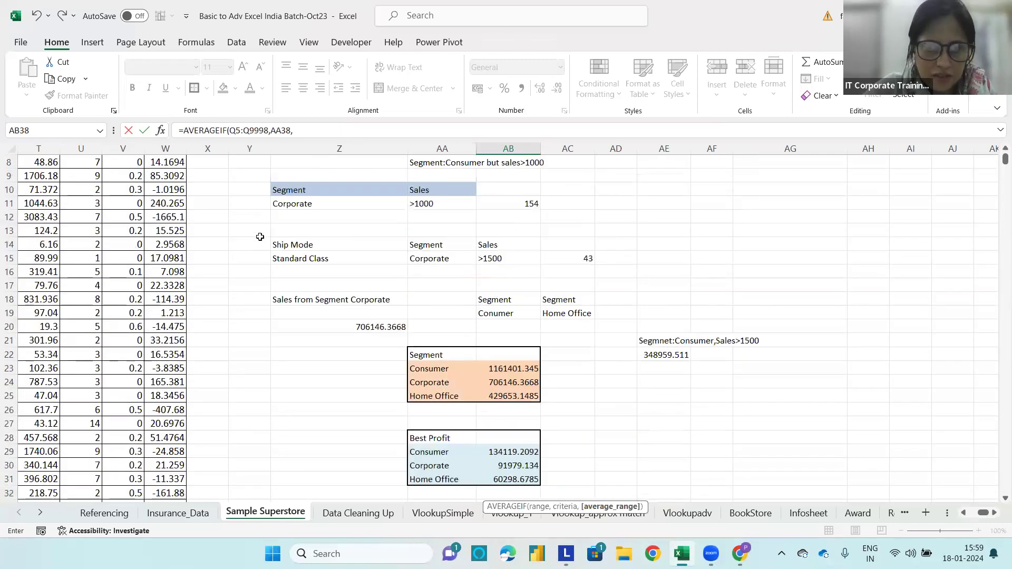
left_click(32, 200)
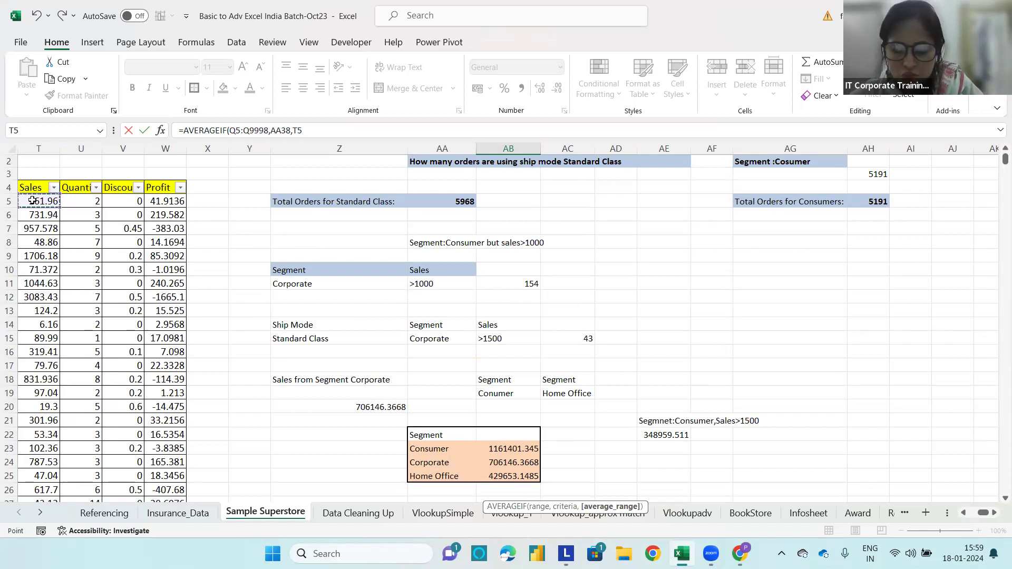
key("ctrl+shift+Down")
key("ctrl+BackSpace")
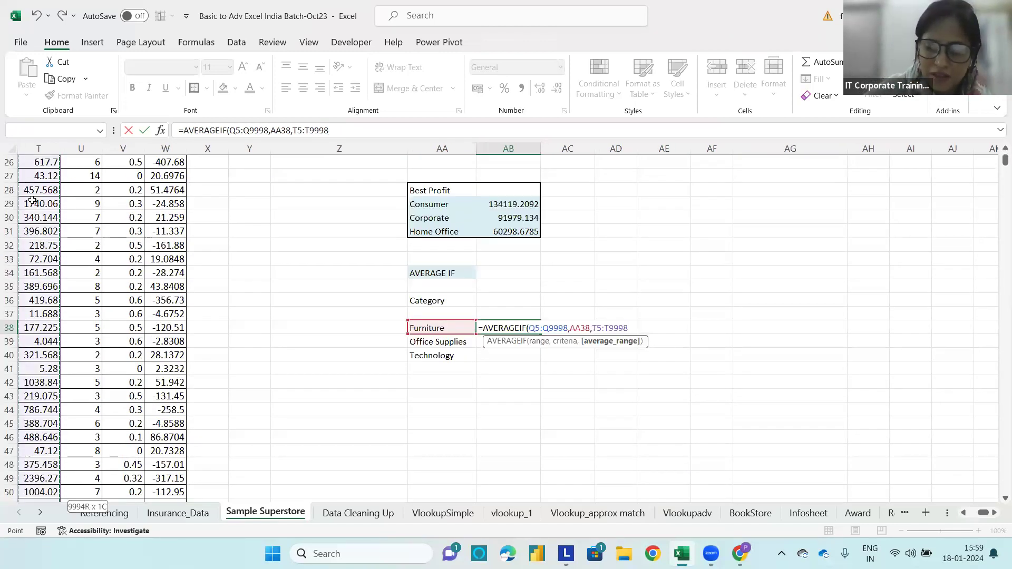
key("Return")
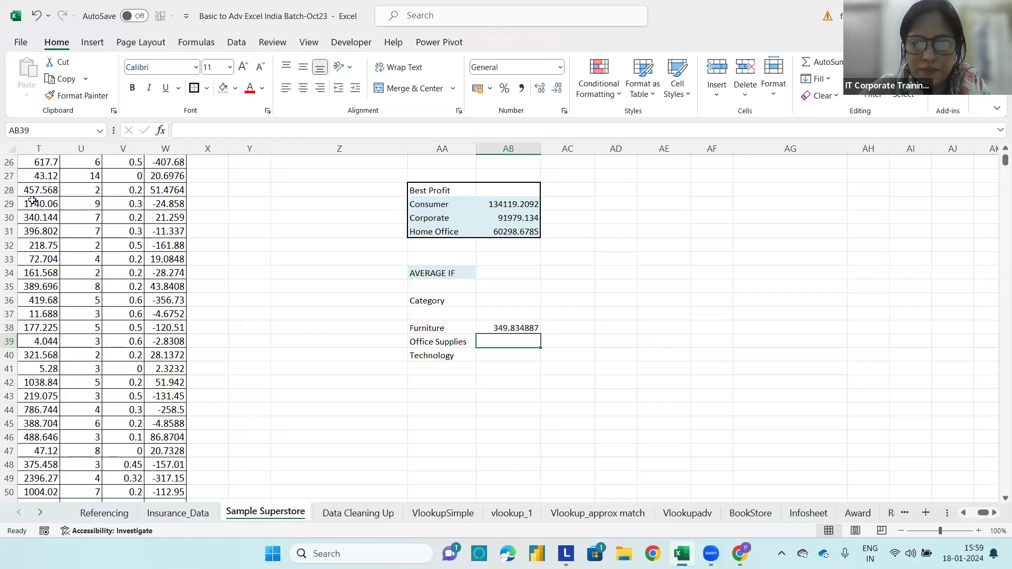
Make both ranges in the AB38 formula absolute, as $Q$5:$Q$9998 and $T$5:$T$9998, keeping AA38 relative.
double_click(496, 326)
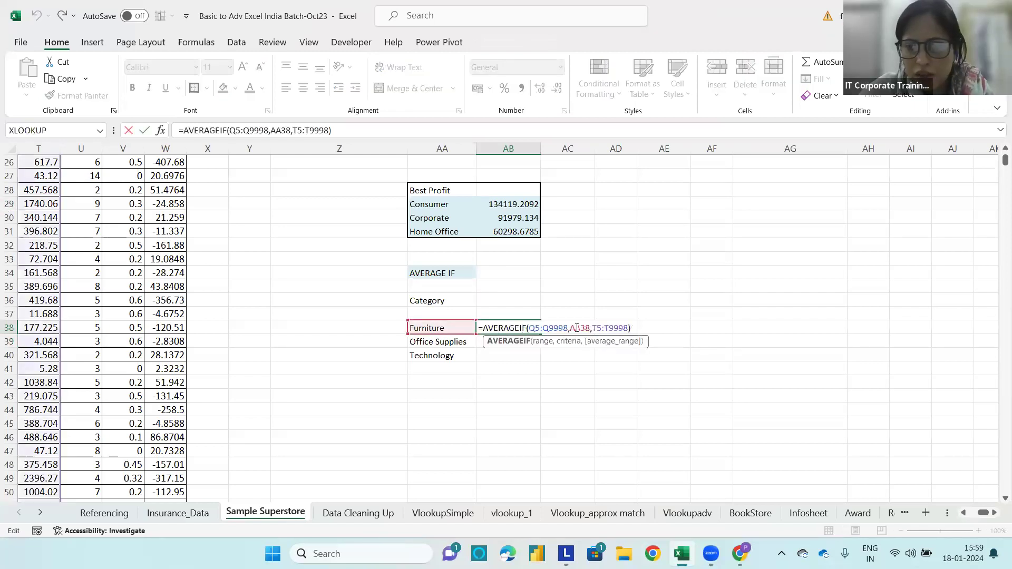
left_click_drag(566, 326, 526, 327)
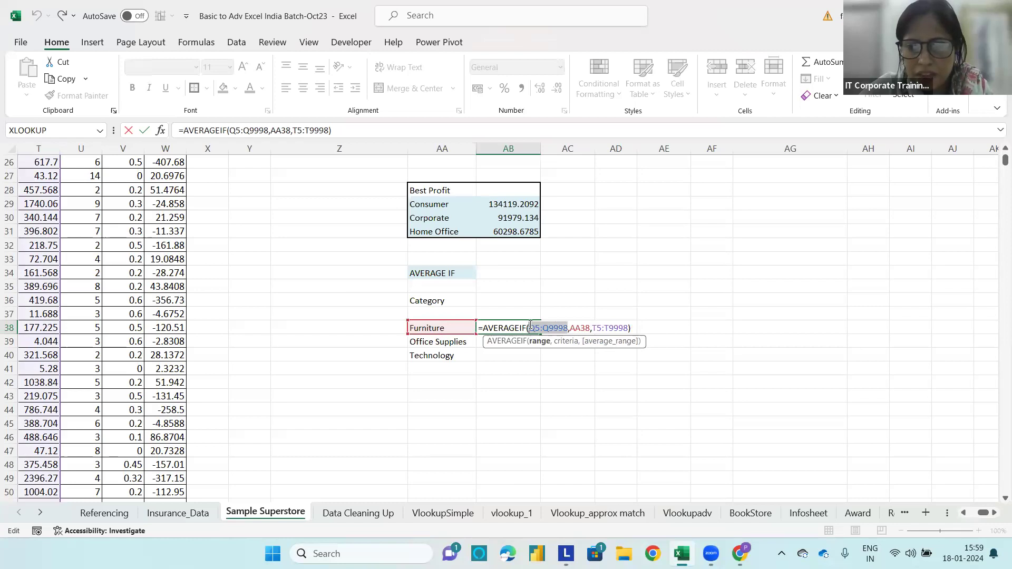
key("F4")
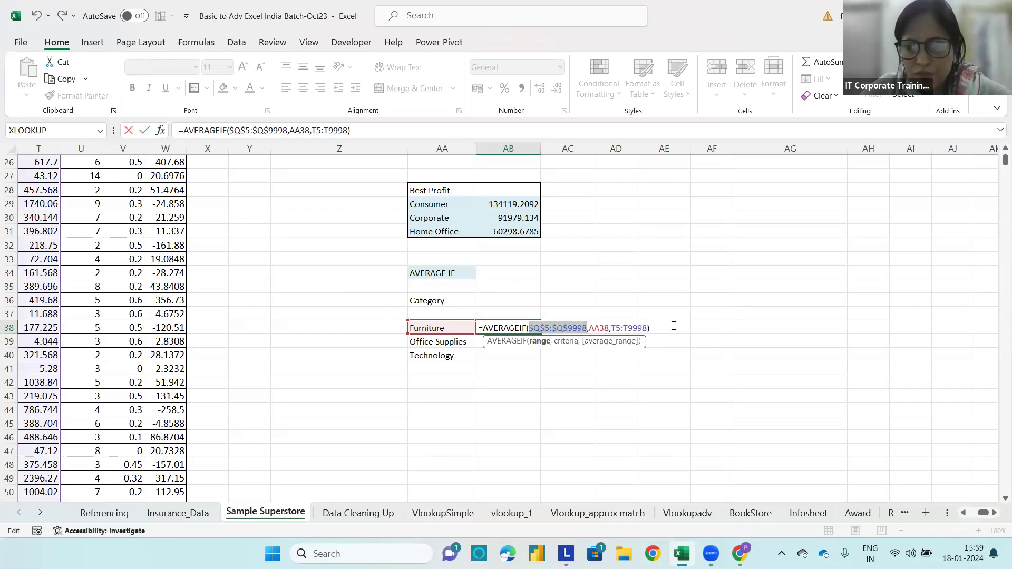
left_click_drag(646, 328, 613, 328)
key("F4")
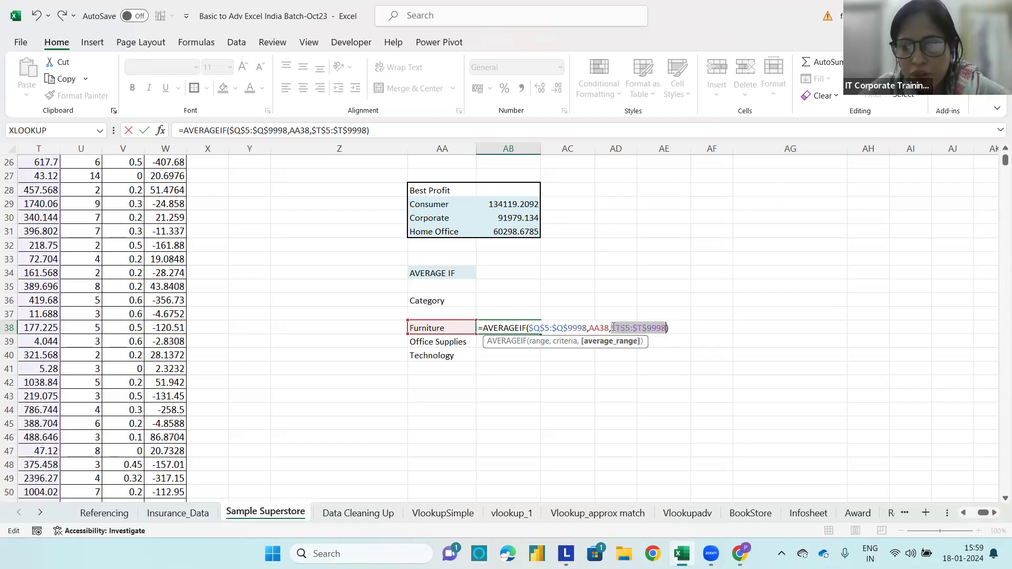
key("Return")
Fill the AVERAGEIF formula from AB38 down to AB40 for Office Supplies and Technology.
left_click(536, 329)
left_click_drag(541, 333, 542, 359)
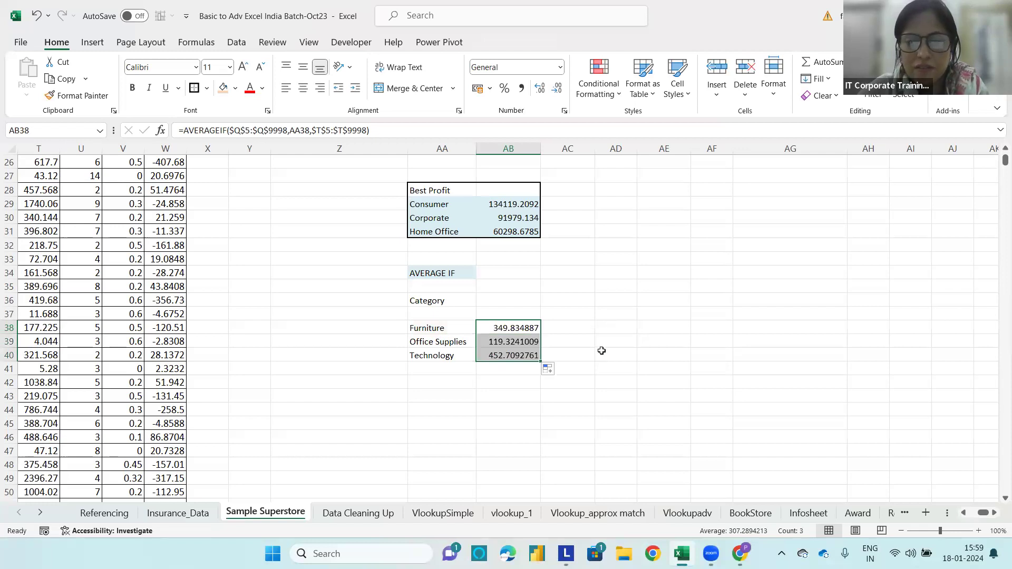
left_click(601, 351)
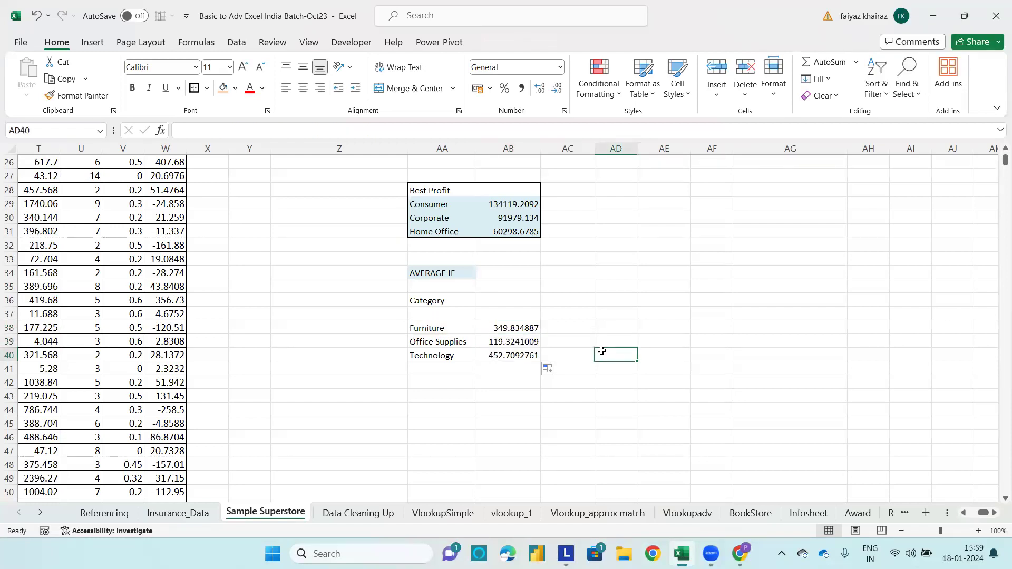
Sort the category averages in AB38:AB40 from largest to smallest, expanding the selection to include the category names.
left_click_drag(496, 329, 506, 351)
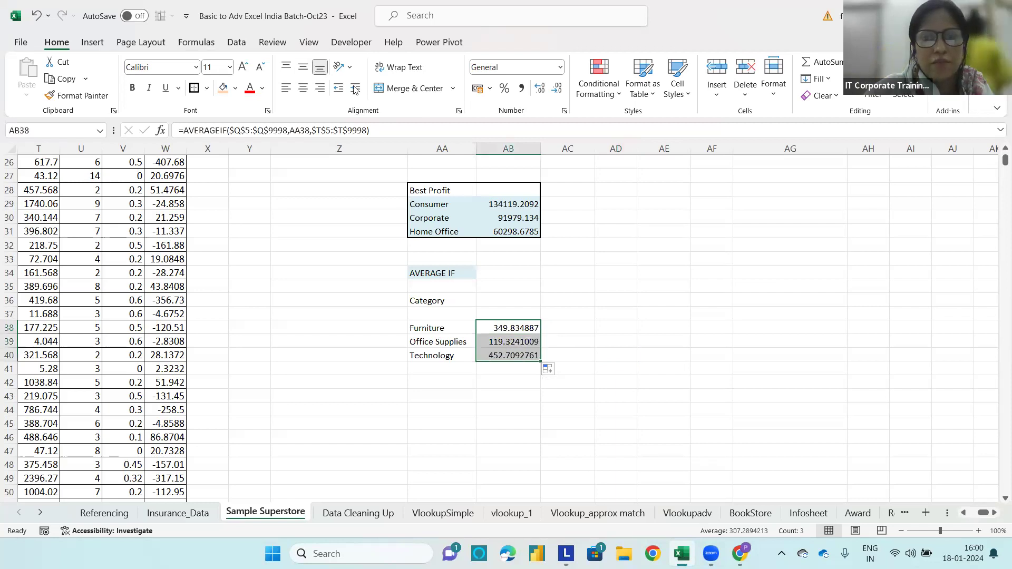
left_click(236, 42)
left_click(380, 87)
left_click(619, 250)
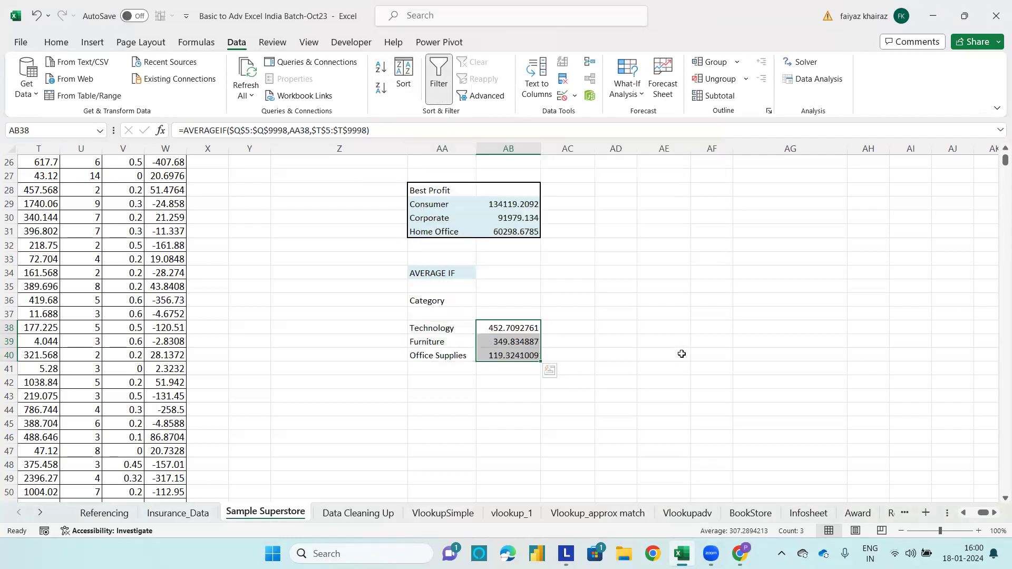
left_click(680, 354)
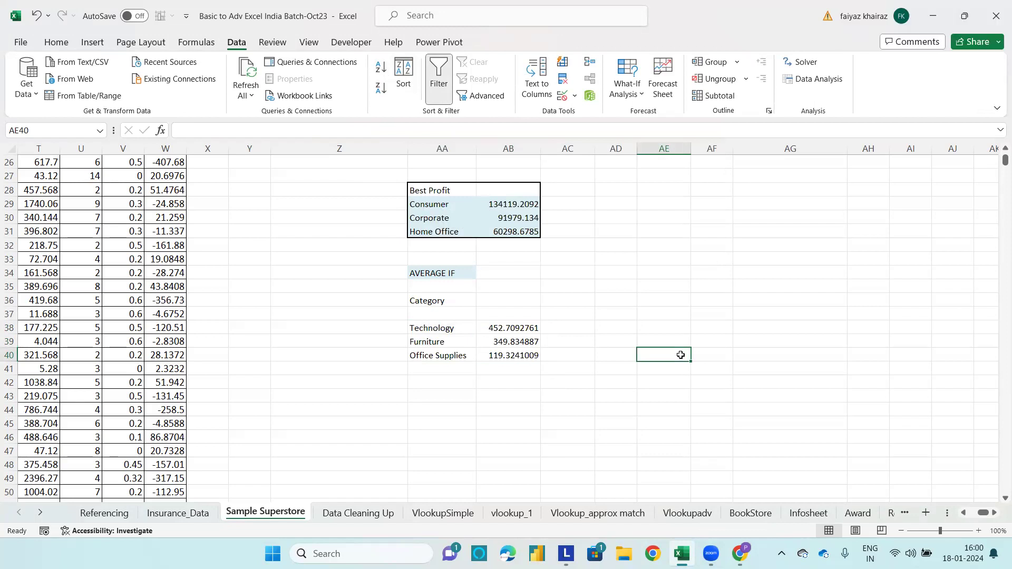
Shade the category names and averages in AA38:AB40 with a light purple fill.
left_click_drag(447, 326, 519, 352)
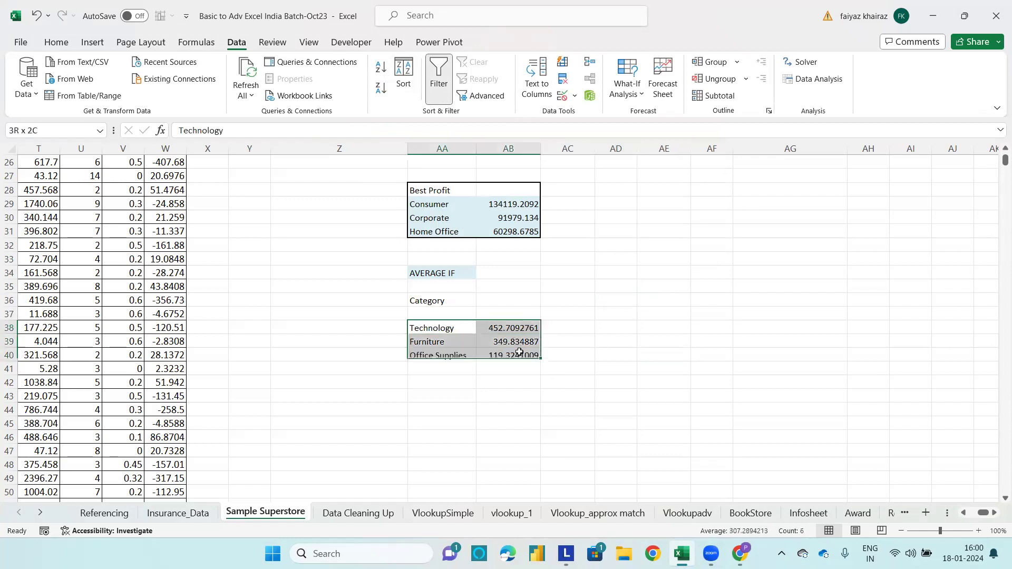
left_click(56, 42)
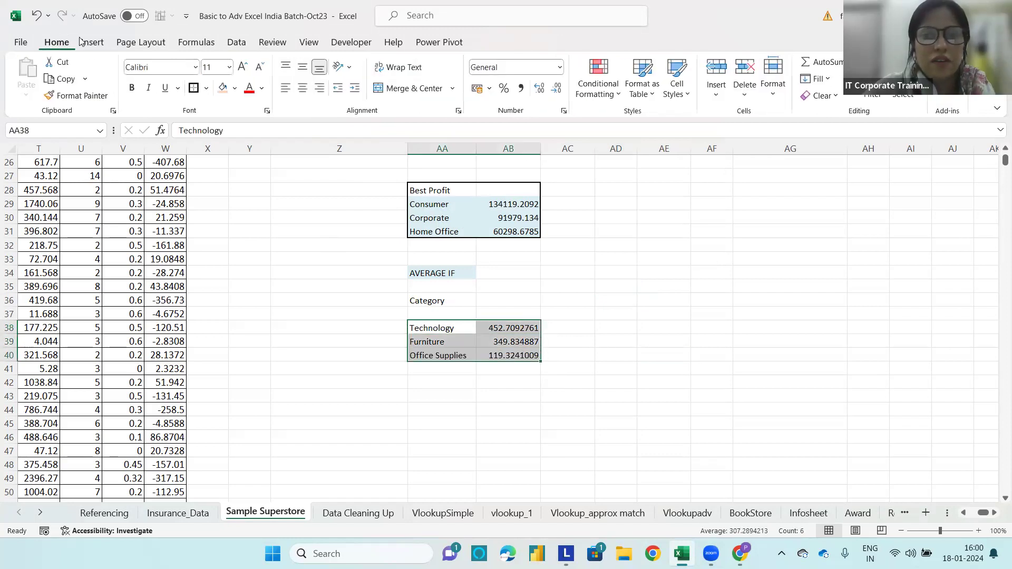
left_click(235, 89)
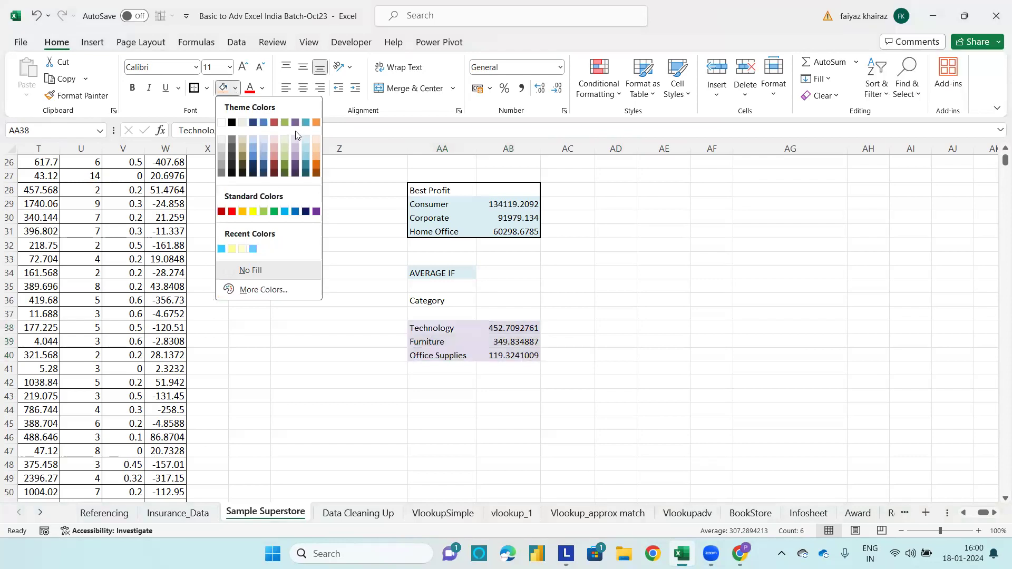
left_click(295, 146)
left_click(644, 371)
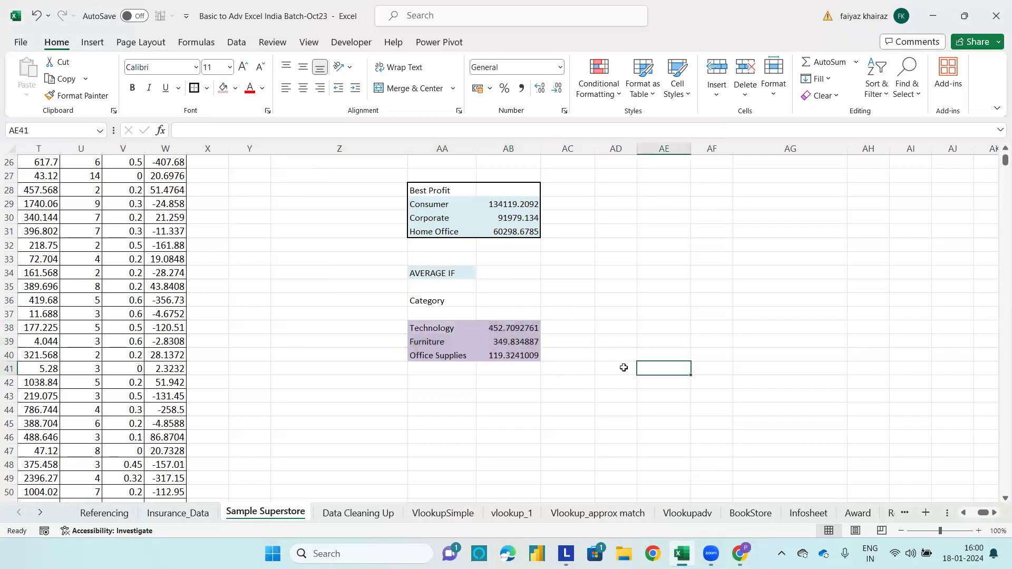
Apply a thick outside border around the Category table in AA36:AB40.
left_click_drag(436, 307, 503, 357)
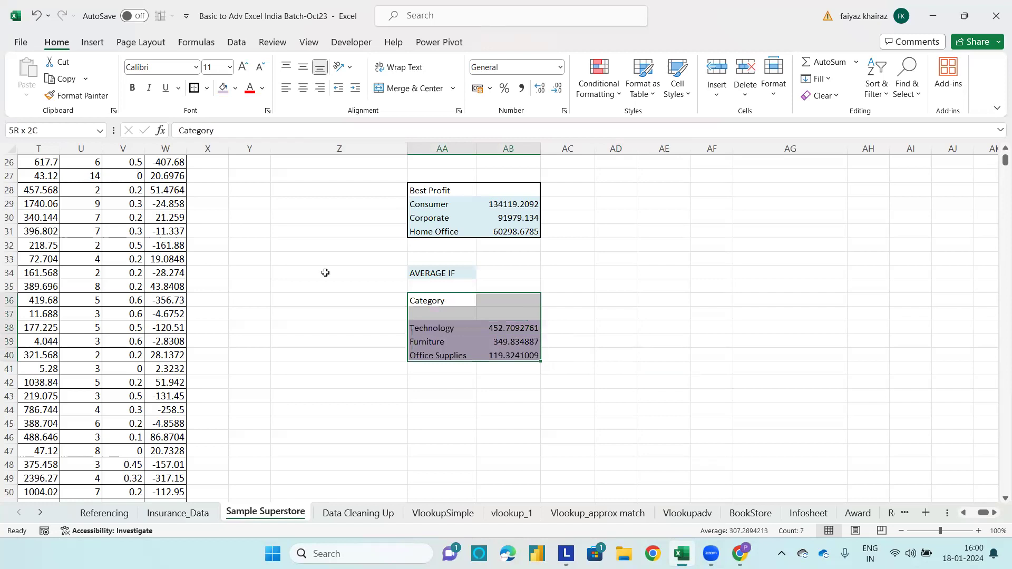
left_click(195, 88)
left_click(711, 354)
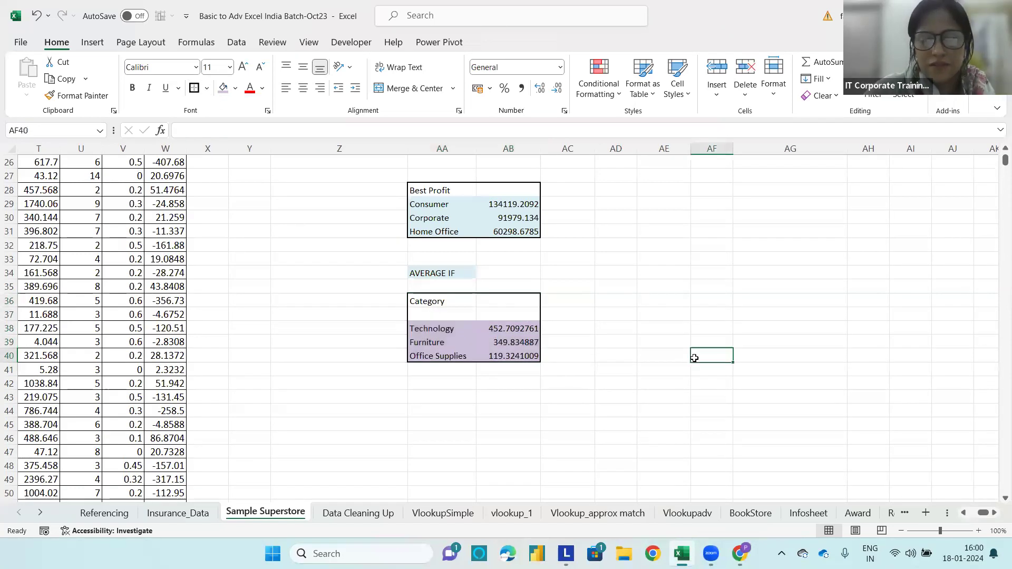
scroll(675, 298, "down", 3)
scroll(675, 298, "up", 7)
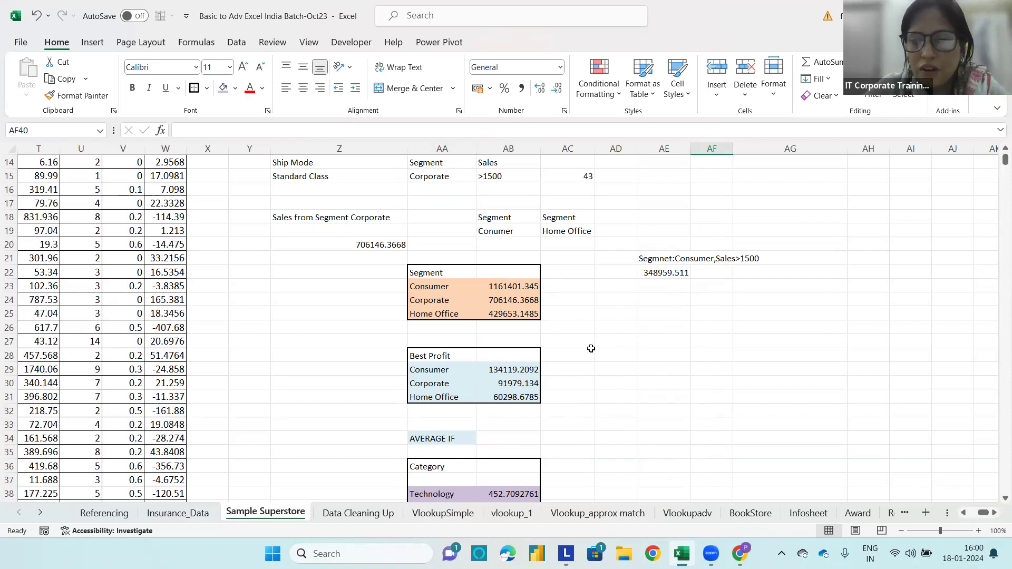
scroll(685, 353, "down", 4)
scroll(698, 339, "up", 8)
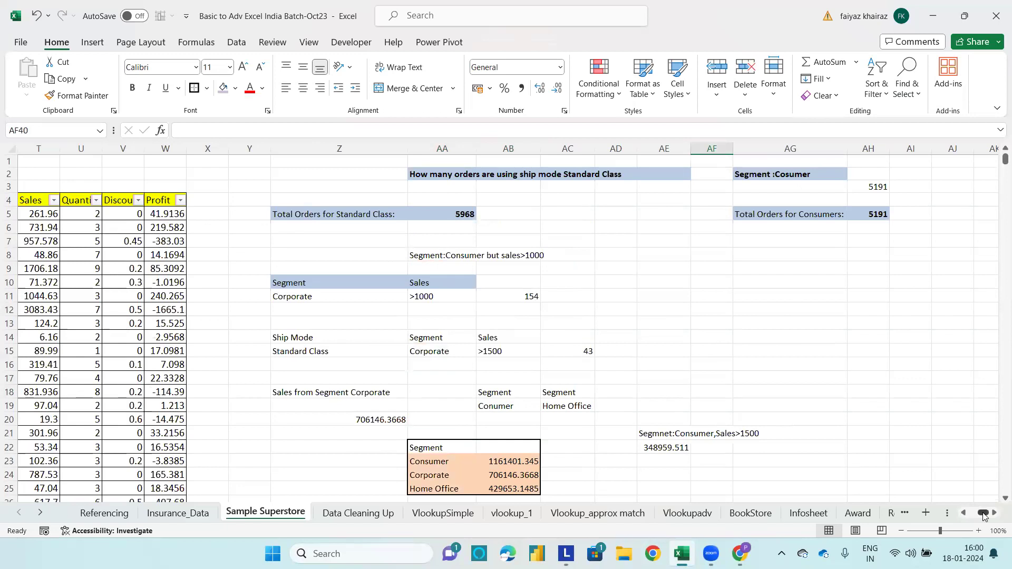
left_click_drag(982, 515, 969, 318)
scroll(969, 318, "down", 6)
scroll(969, 318, "up", 5)
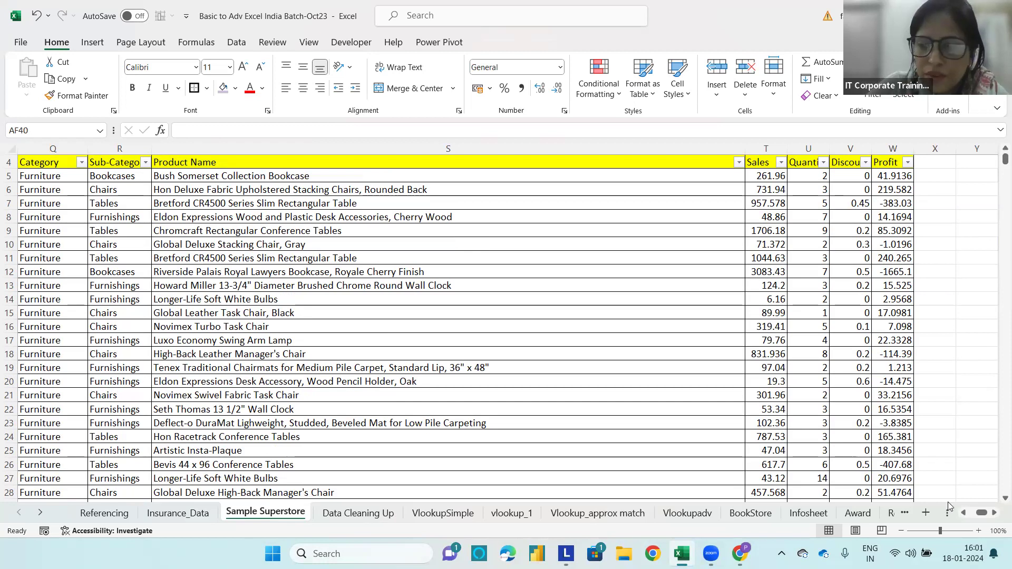
scroll(981, 515, "left", 3)
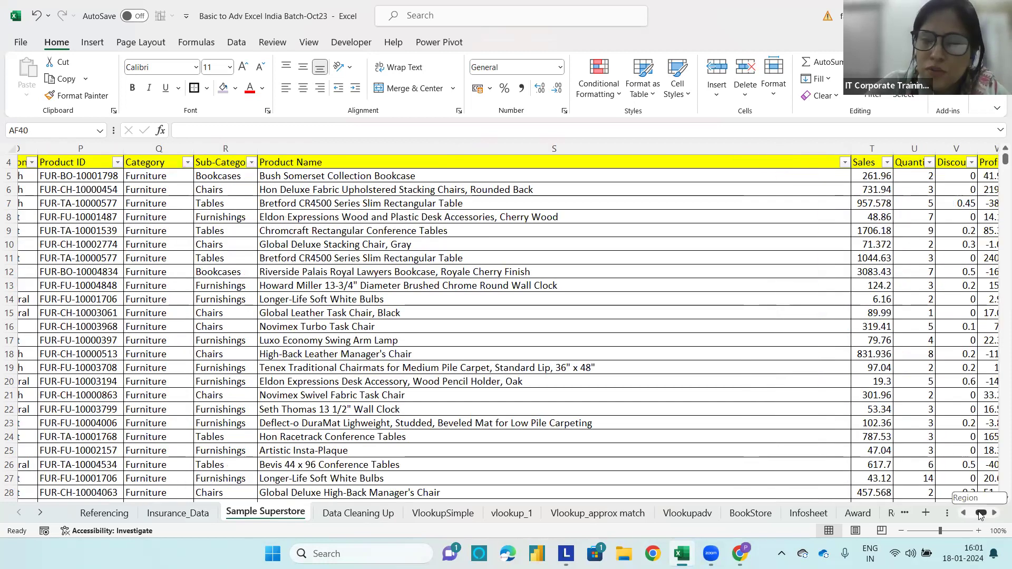
scroll(983, 517, "left", 1)
left_click_drag(981, 516, 983, 516)
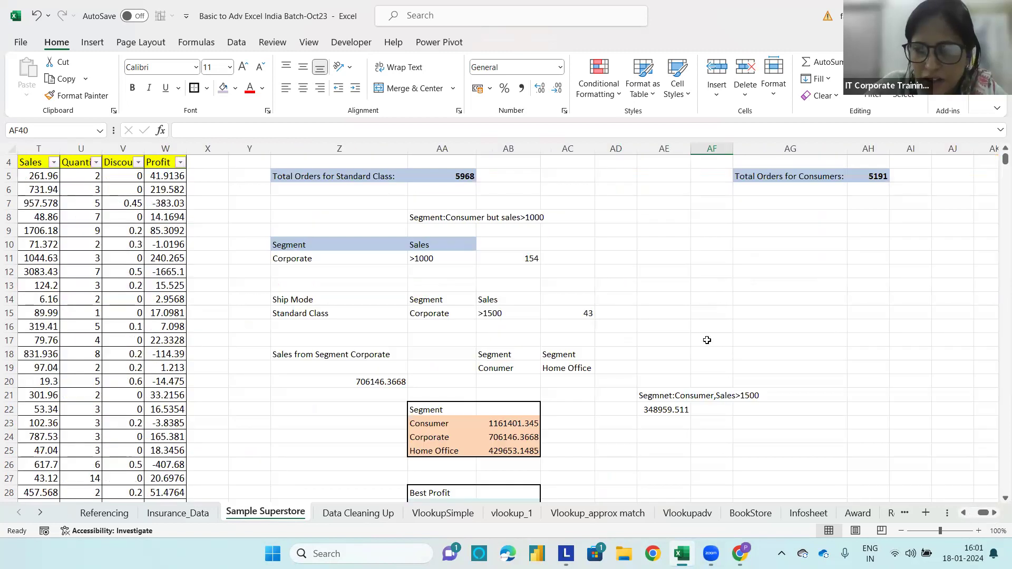
Enter the months Jan, Feb and March in cells AI14 to AI16.
left_click(907, 301)
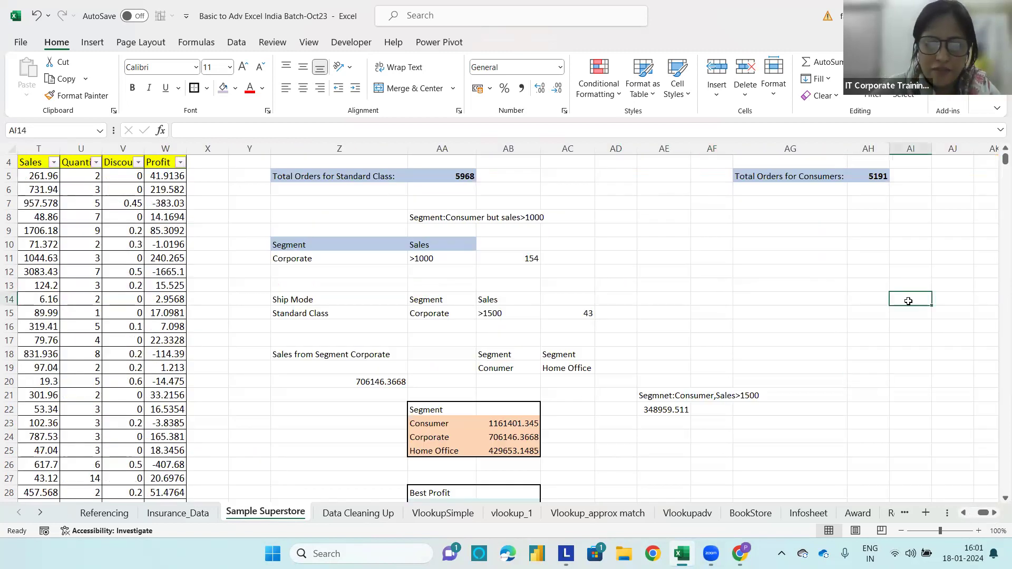
type("Jan")
key("Return")
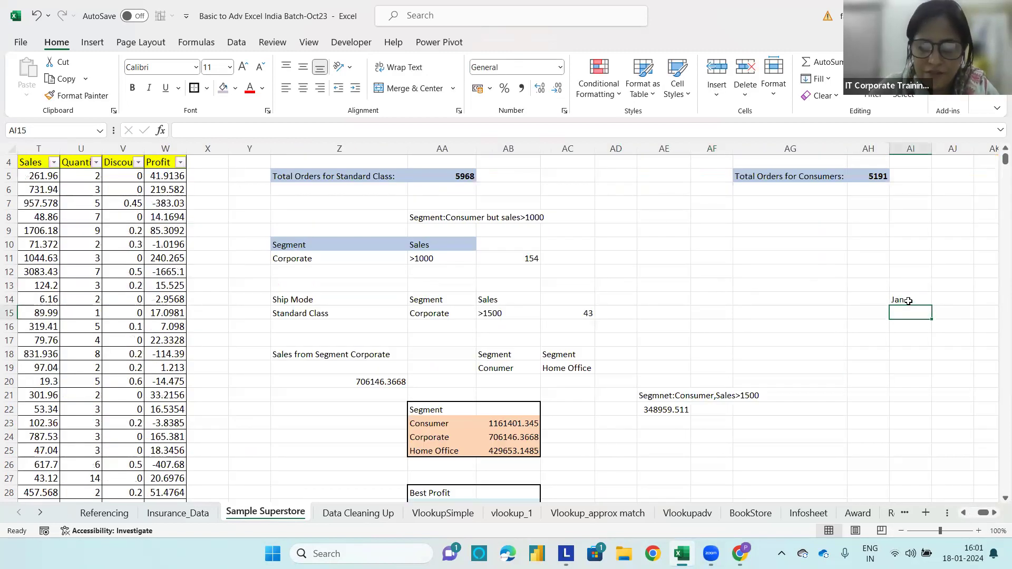
type("Feb")
key("Return")
type("MArch")
Merge and center AH14:AH16 beside the months, label the merged cell Q1 and align it vertically to the middle.
left_click_drag(874, 299, 874, 327)
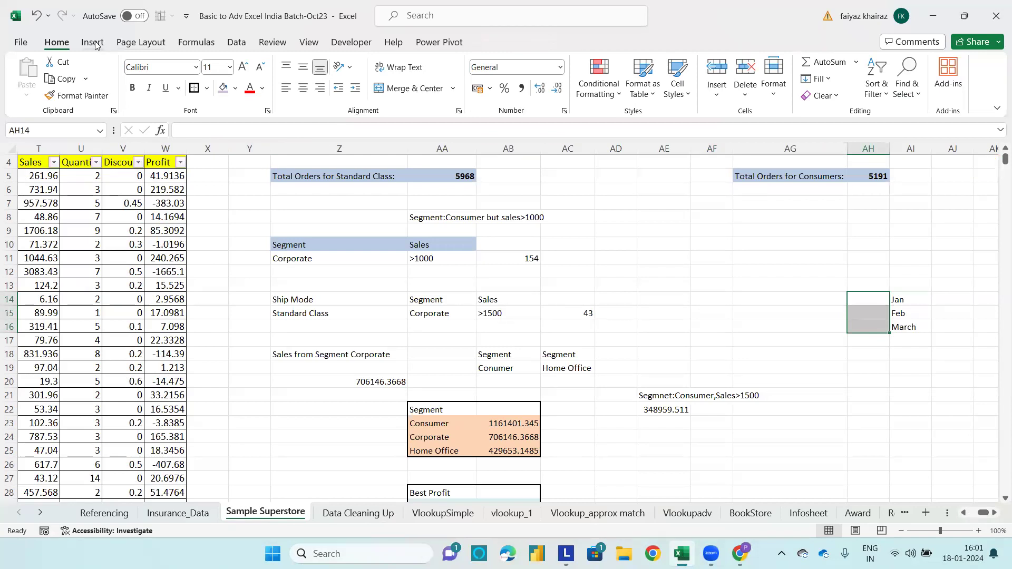
left_click(405, 88)
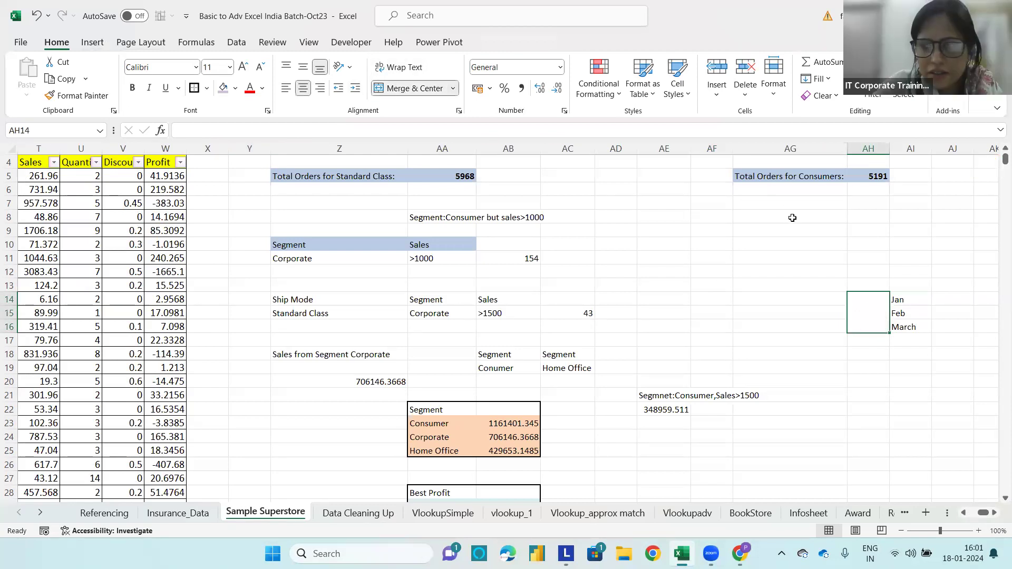
double_click(871, 309)
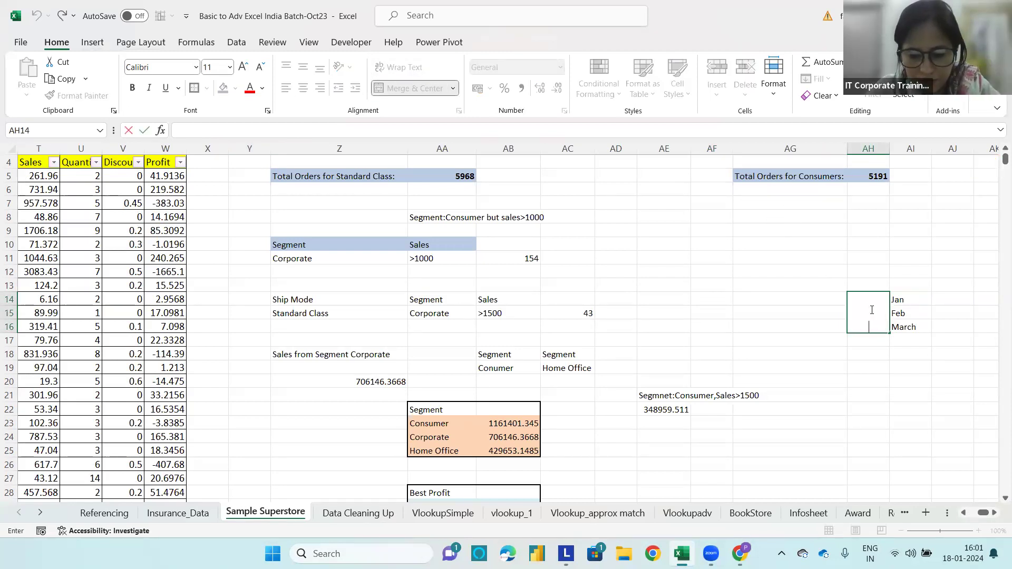
type("Q1")
left_click(859, 385)
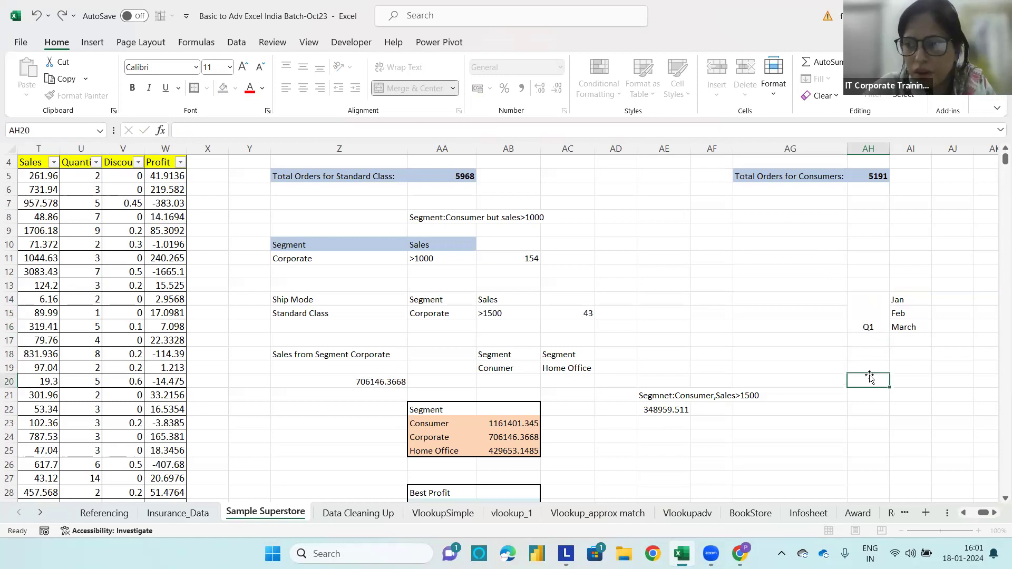
left_click(905, 336)
left_click(876, 311)
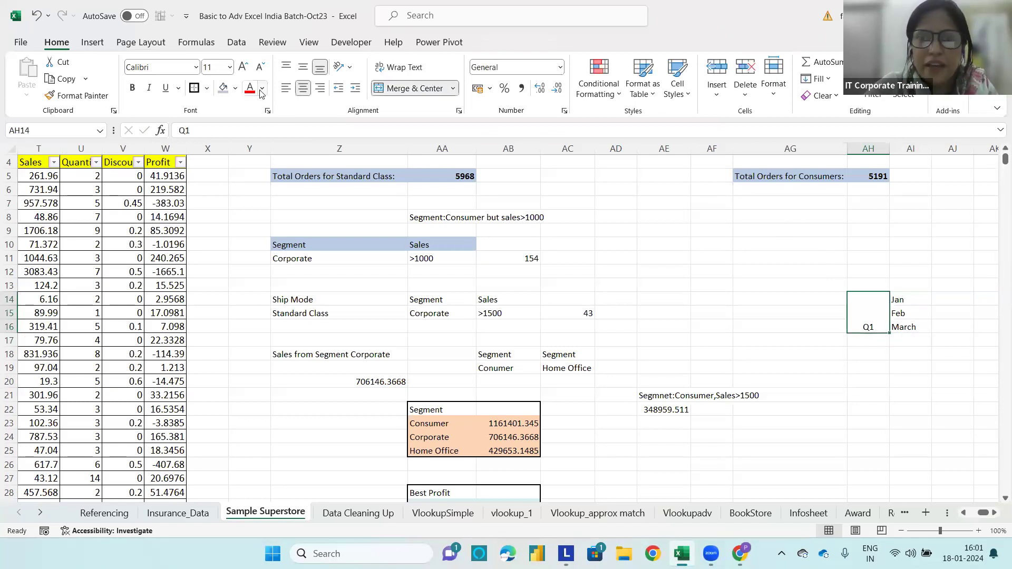
left_click(303, 67)
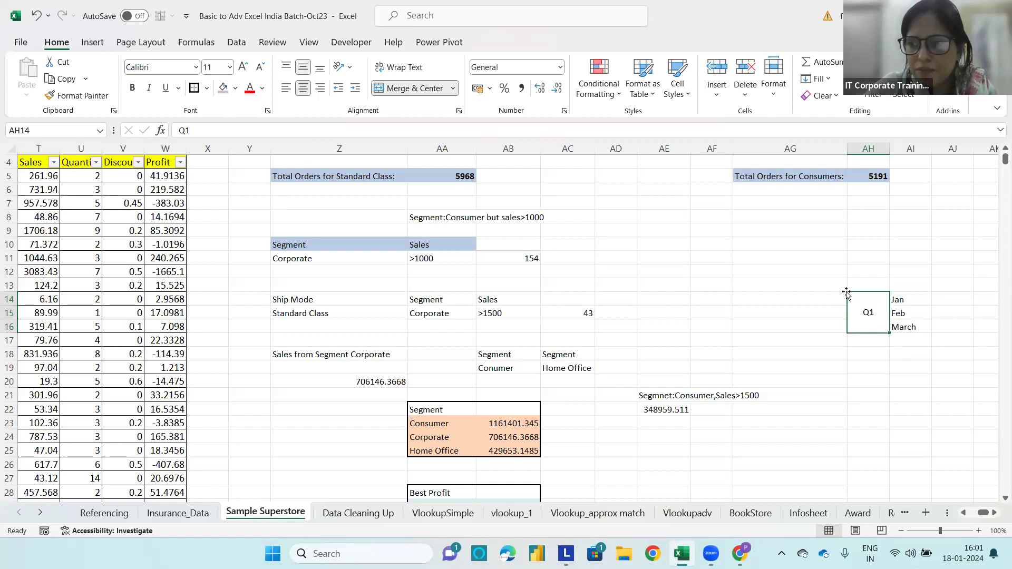
Apply all borders to the quarter and month range AH14:AI20.
left_click_drag(869, 303, 919, 385)
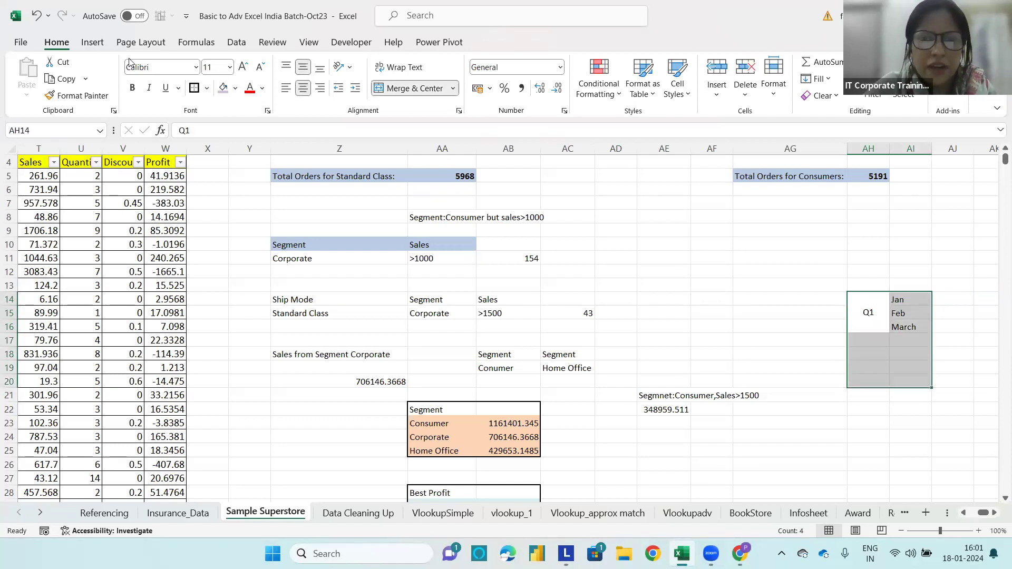
left_click(207, 88)
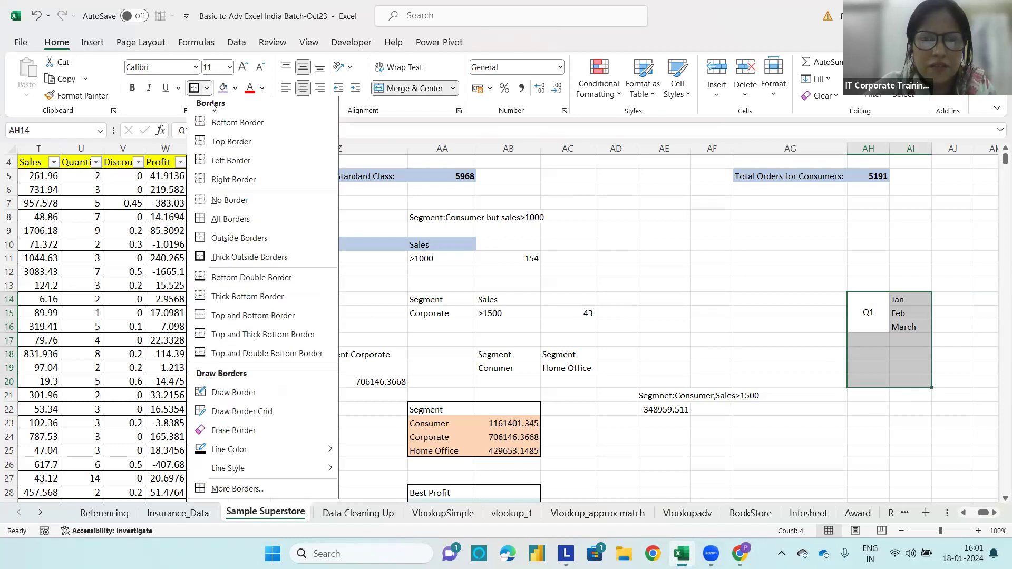
left_click(231, 222)
Merge and center AH17:AH19 below Q1 and label the merged cell Q2.
left_click(870, 369)
left_click_drag(878, 335, 881, 368)
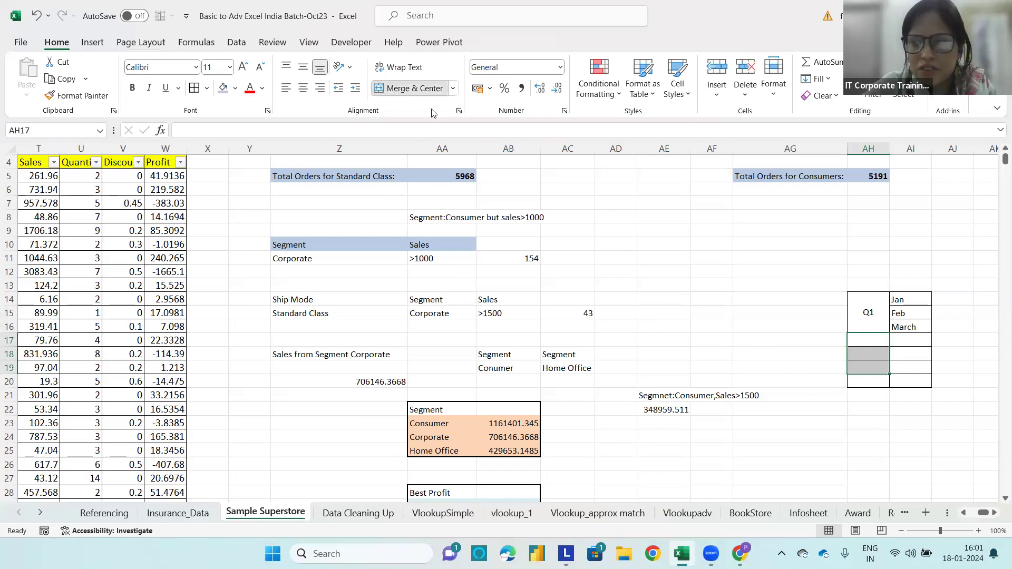
left_click(400, 88)
double_click(872, 354)
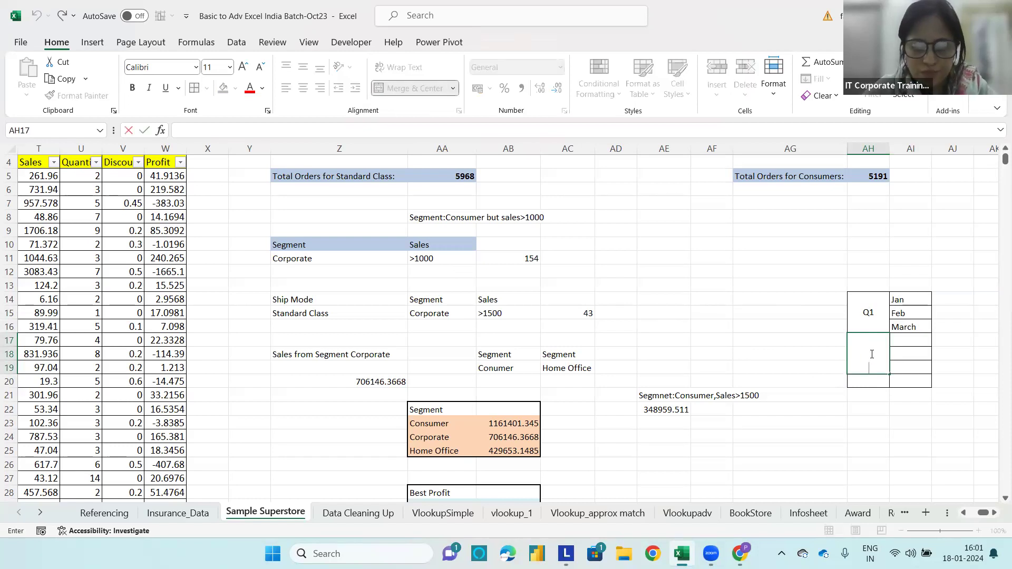
type("Q2")
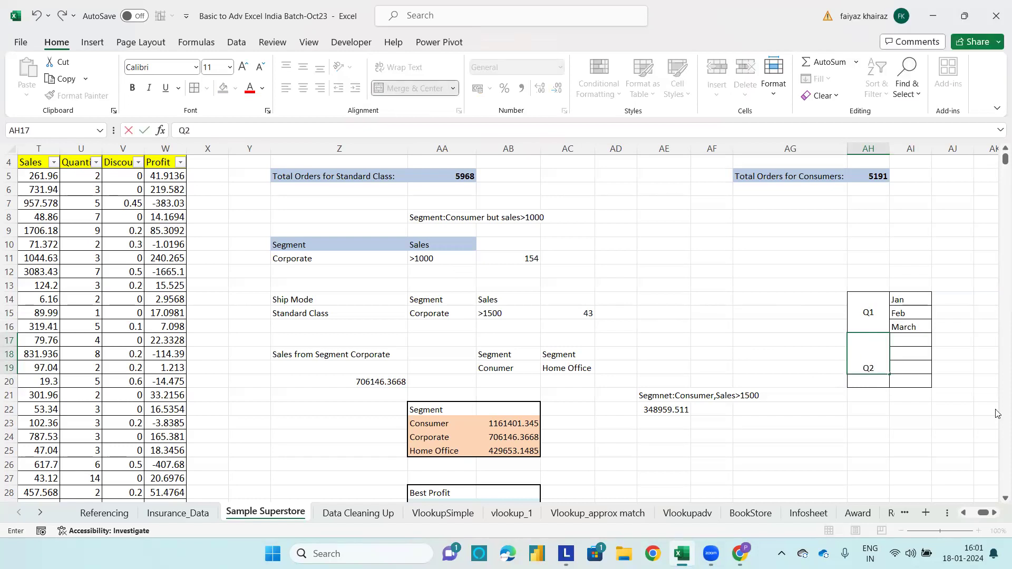
key("Return")
Enter the second-quarter months April, May and June in cells AI17 to AI19.
left_click(910, 338)
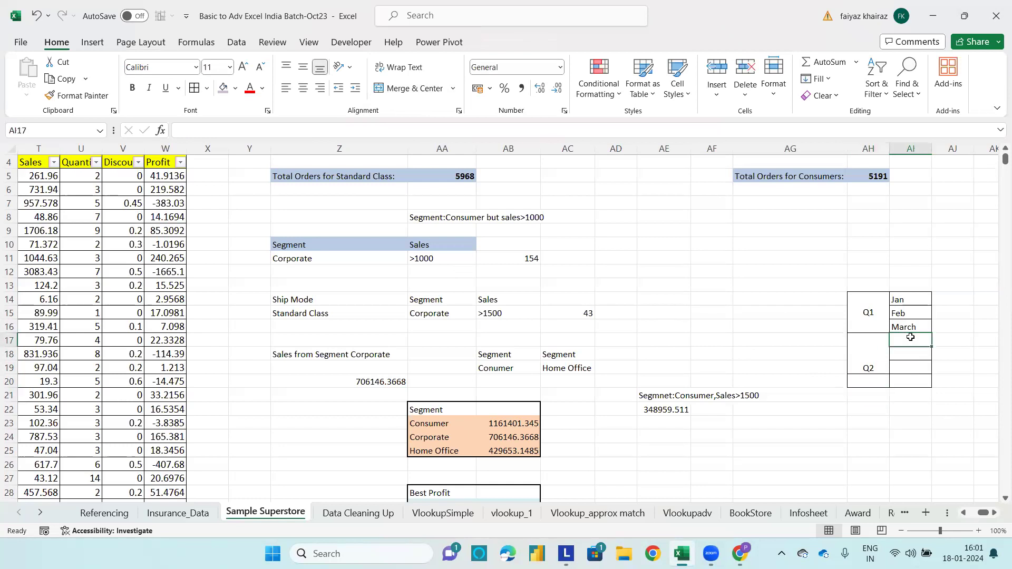
type("Apri")
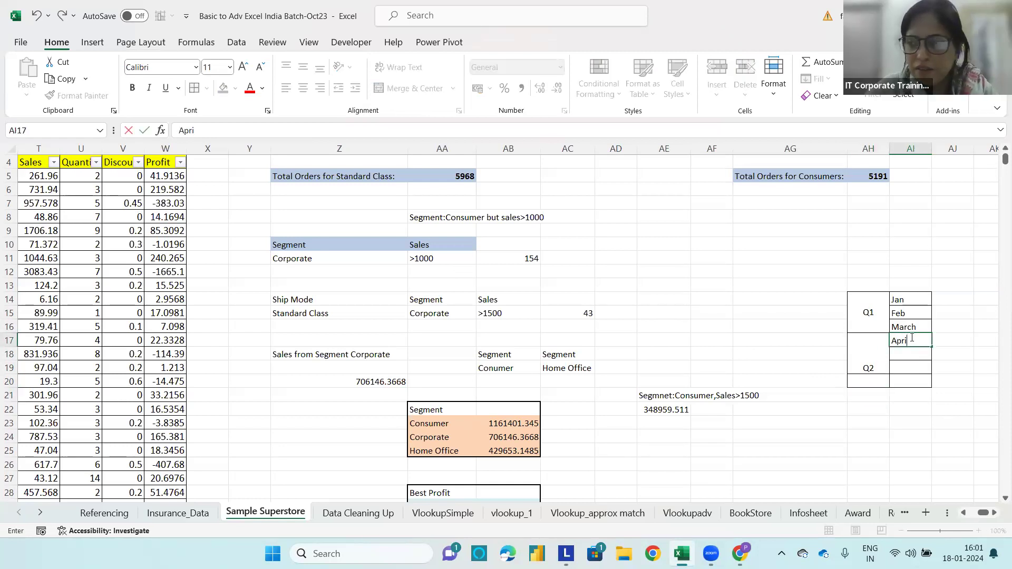
key("BackSpace")
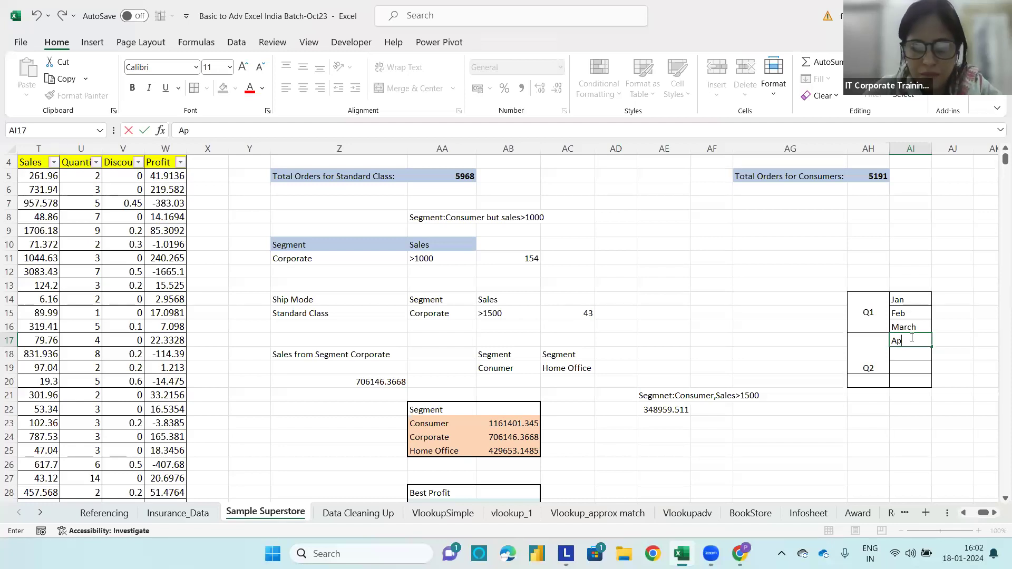
type("il")
key("Return")
type("May")
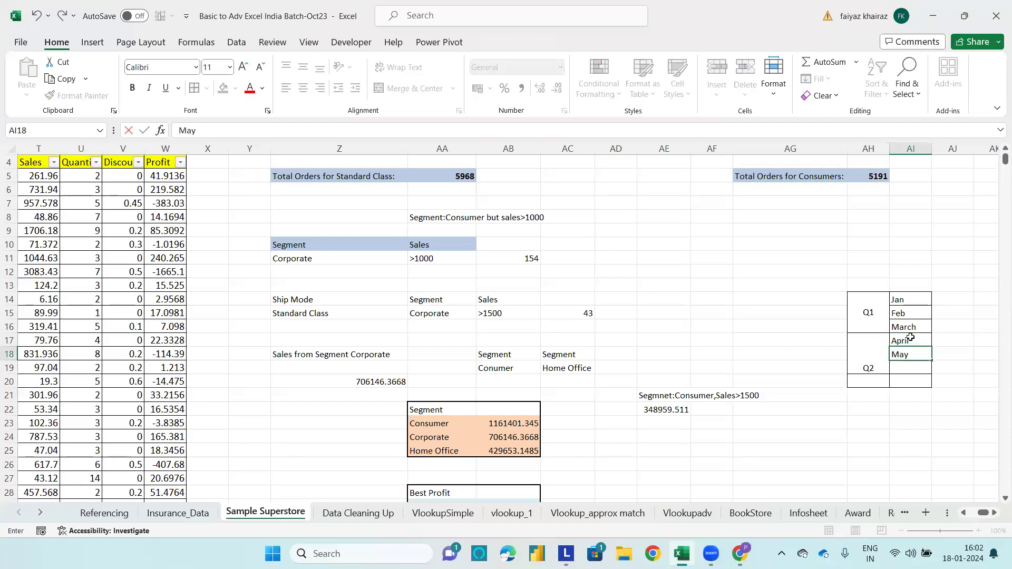
key("Return")
type("Jun")
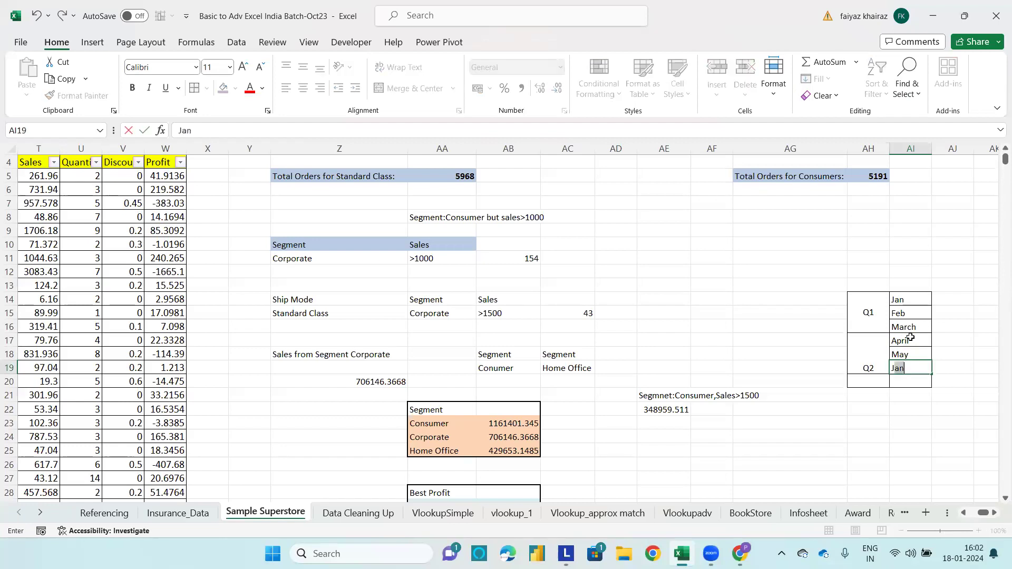
type("e")
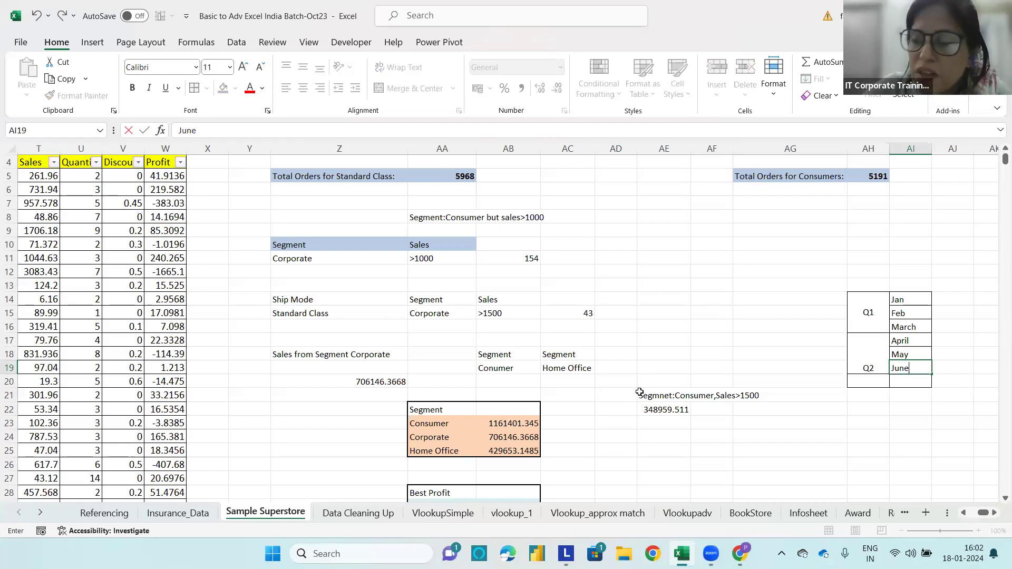
left_click(858, 394)
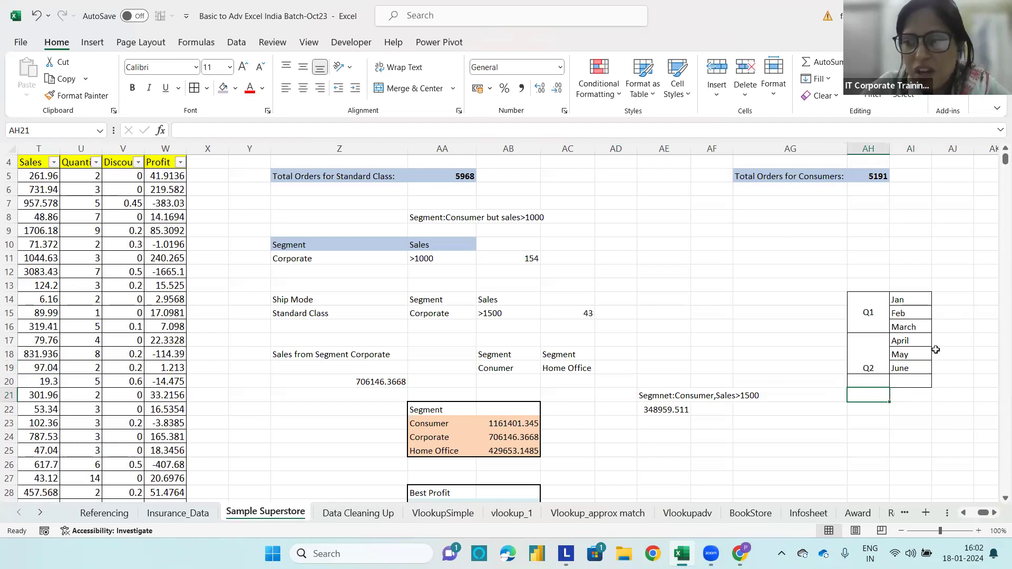
Mark the total positions with ST beside March in AJ16 and June in AJ19, and GT in AJ21.
left_click(950, 327)
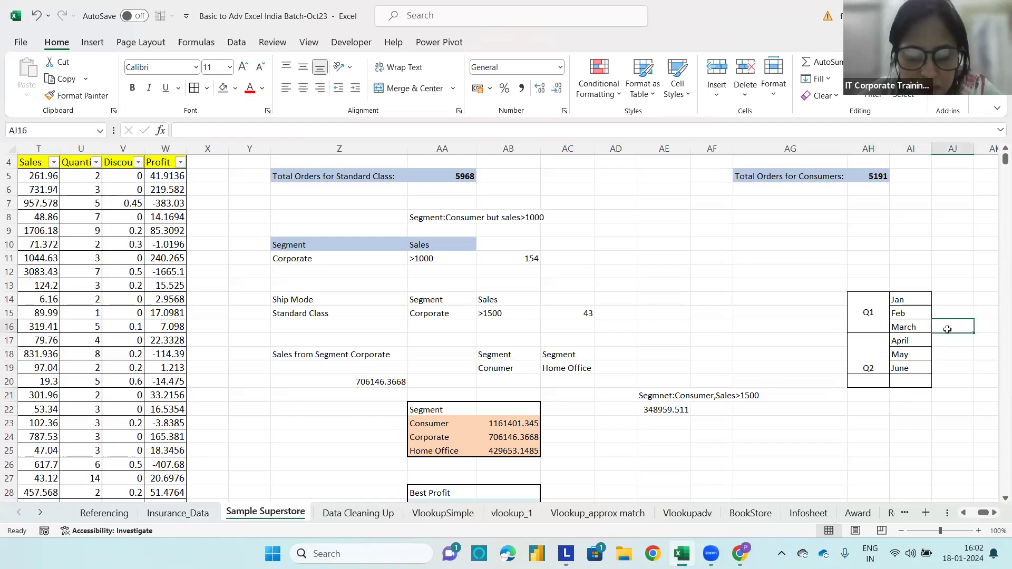
type("ST")
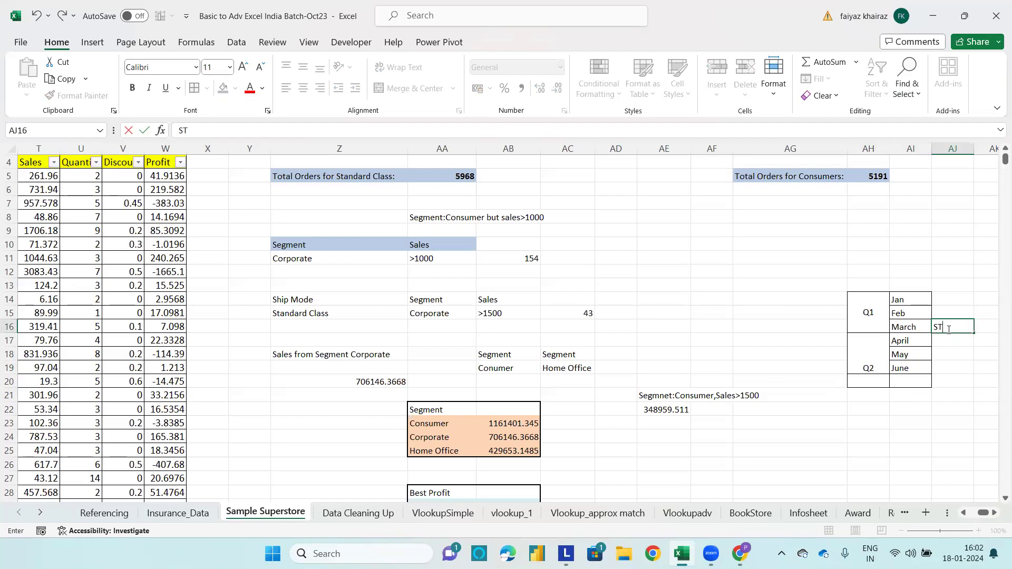
left_click_drag(944, 342, 945, 367)
left_click(945, 367)
type("ST")
left_click(950, 383)
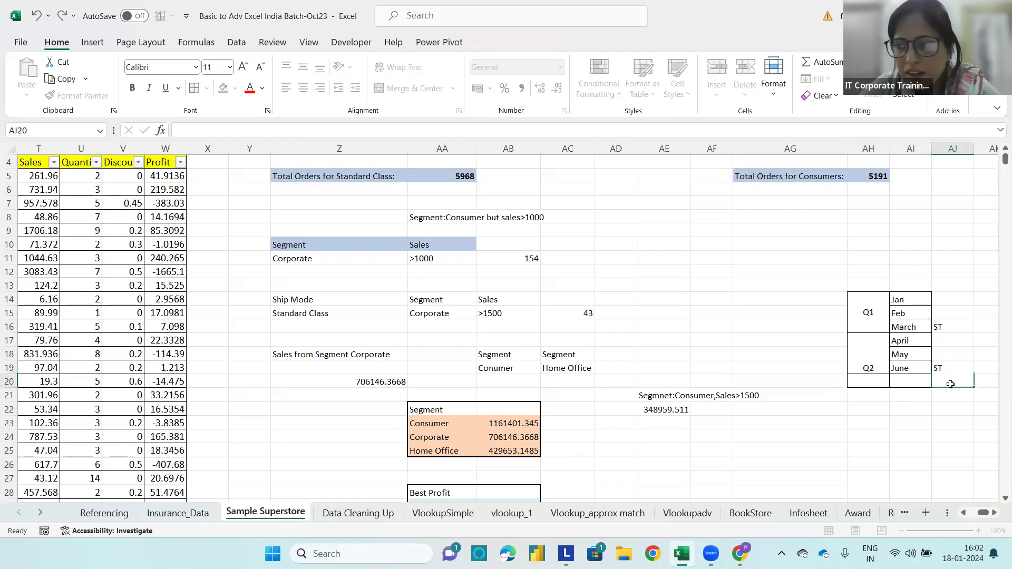
left_click(948, 396)
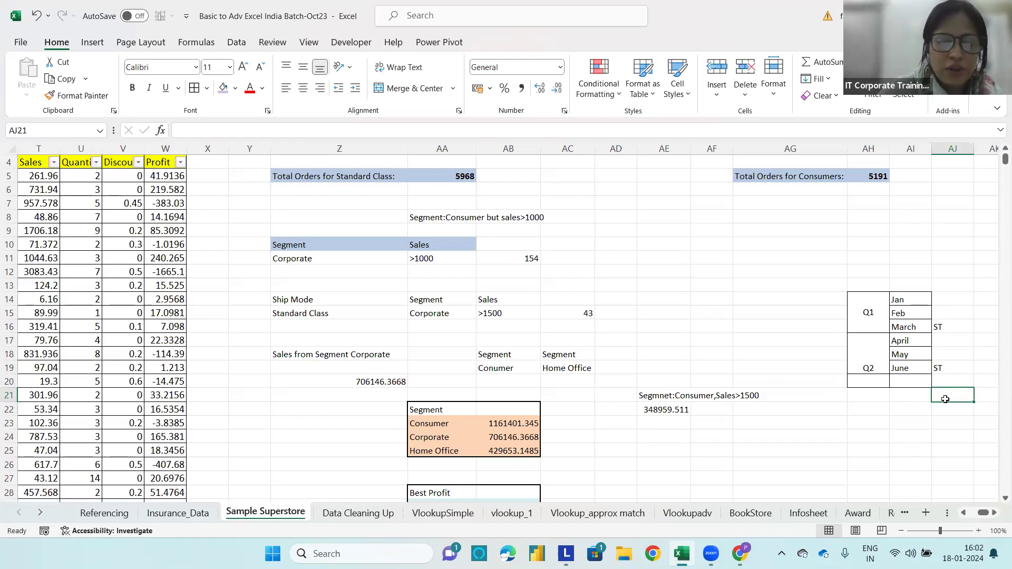
type("GT")
left_click(918, 413)
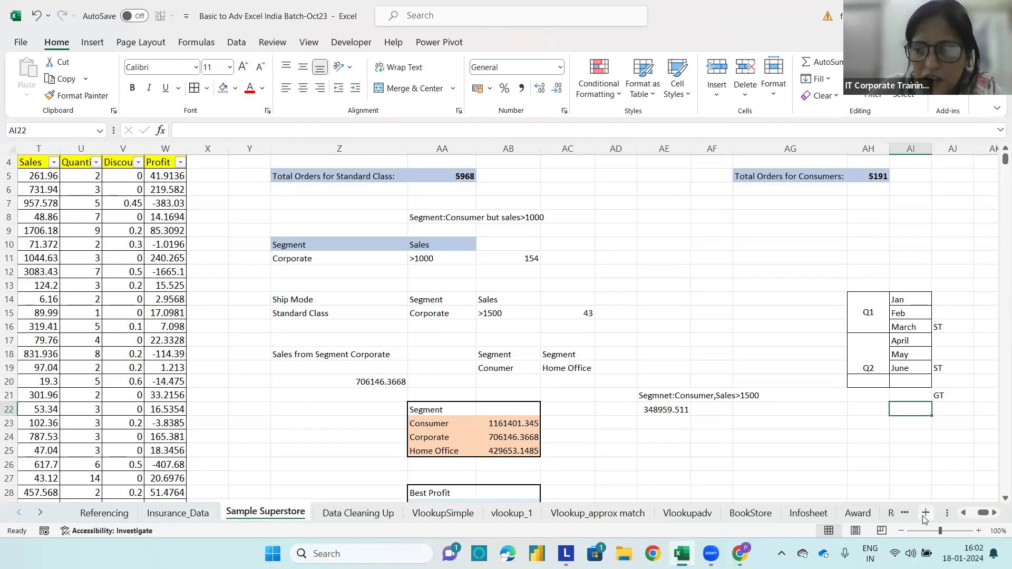
Select the entire orders table, including its header row, and open the Subtotal settings for it.
left_click(968, 514)
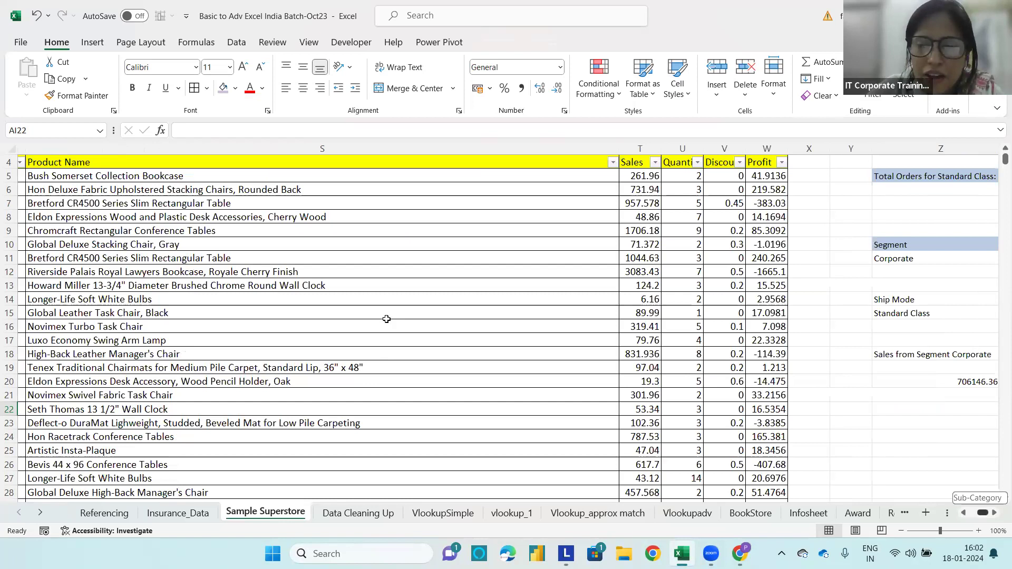
scroll(385, 317, "left", 10)
scroll(251, 232, "down", 1)
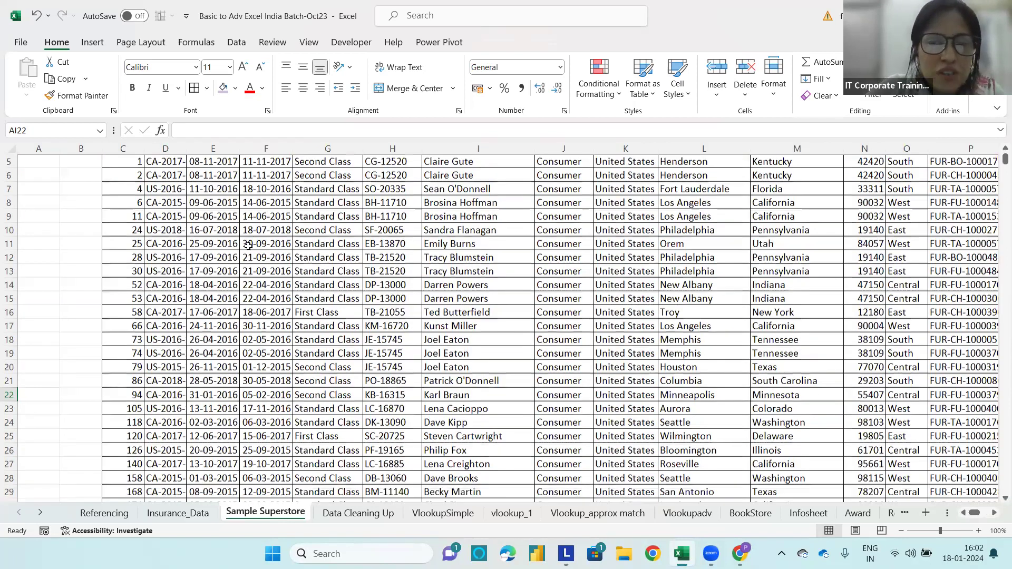
scroll(251, 232, "up", 2)
left_click(280, 277)
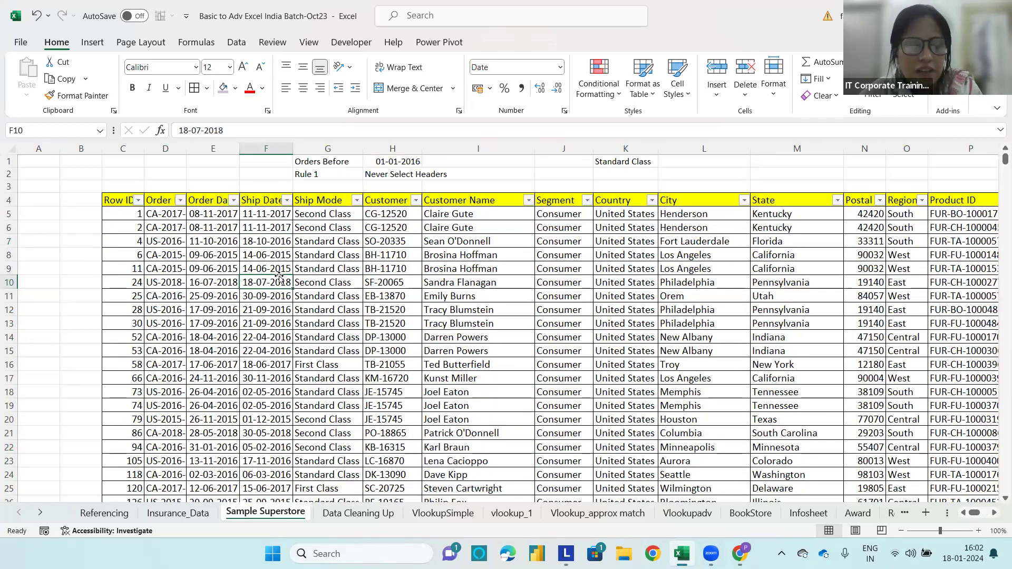
key("ctrl+a")
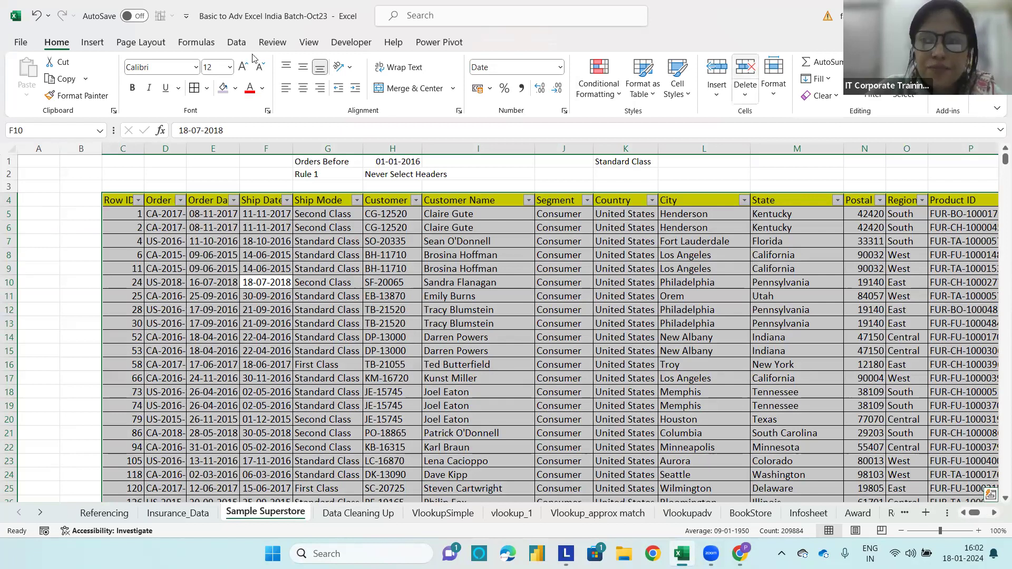
left_click(240, 43)
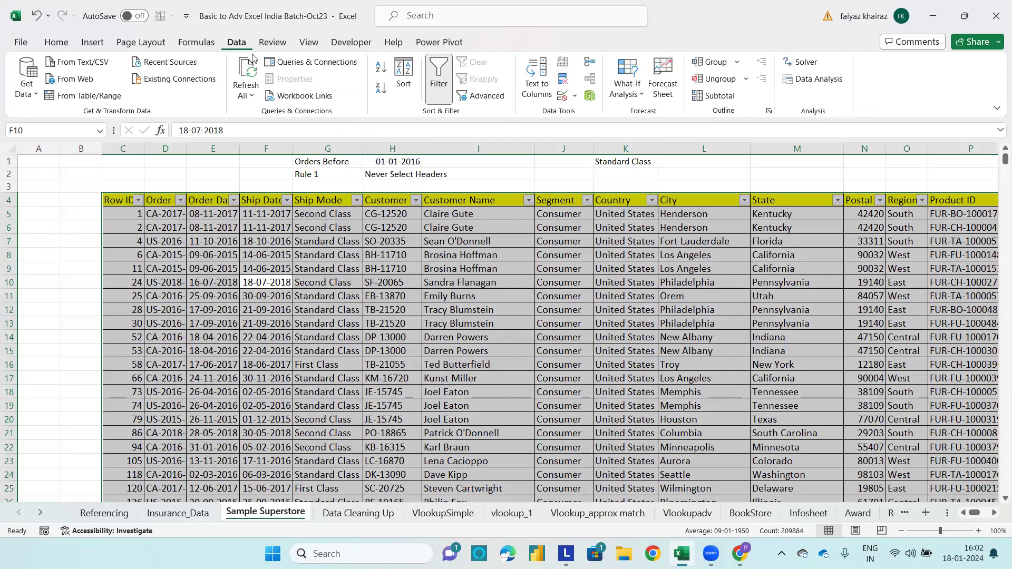
left_click(716, 96)
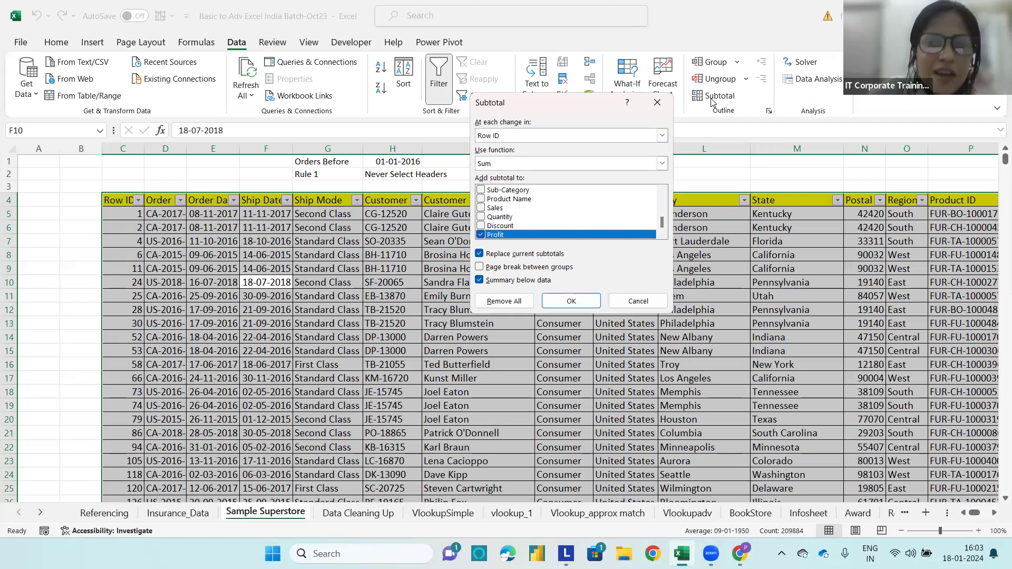
Apply Sum subtotals to Sales at each change in Region, with Profit excluded and the summary below the data.
left_click(662, 138)
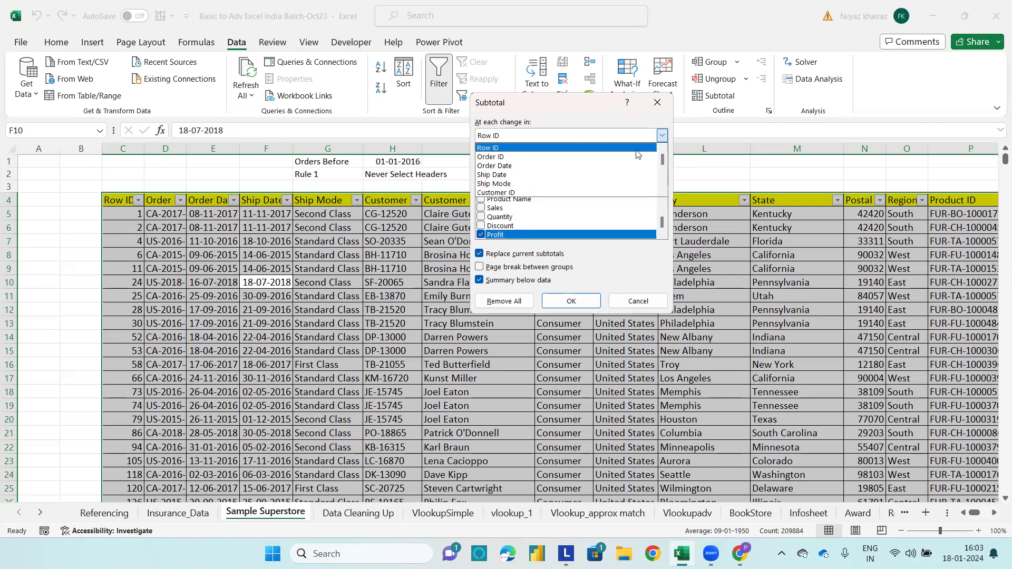
left_click_drag(661, 157, 662, 173)
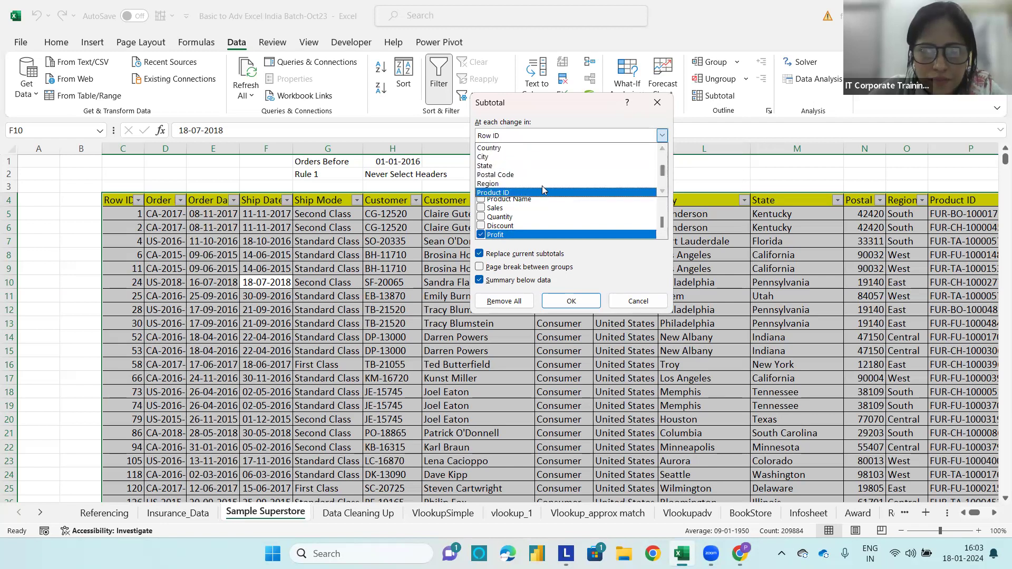
left_click(541, 185)
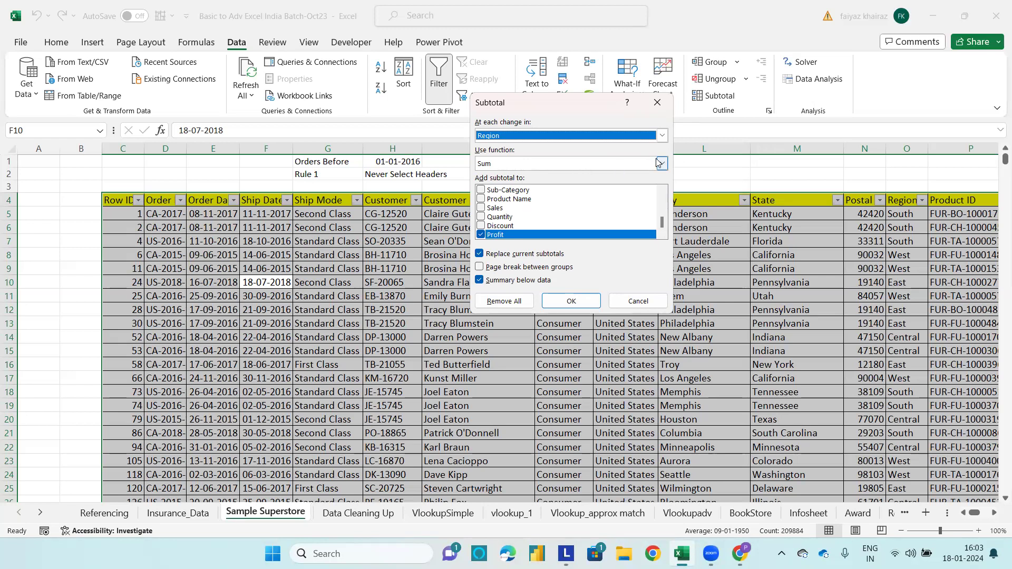
left_click(481, 208)
left_click(481, 234)
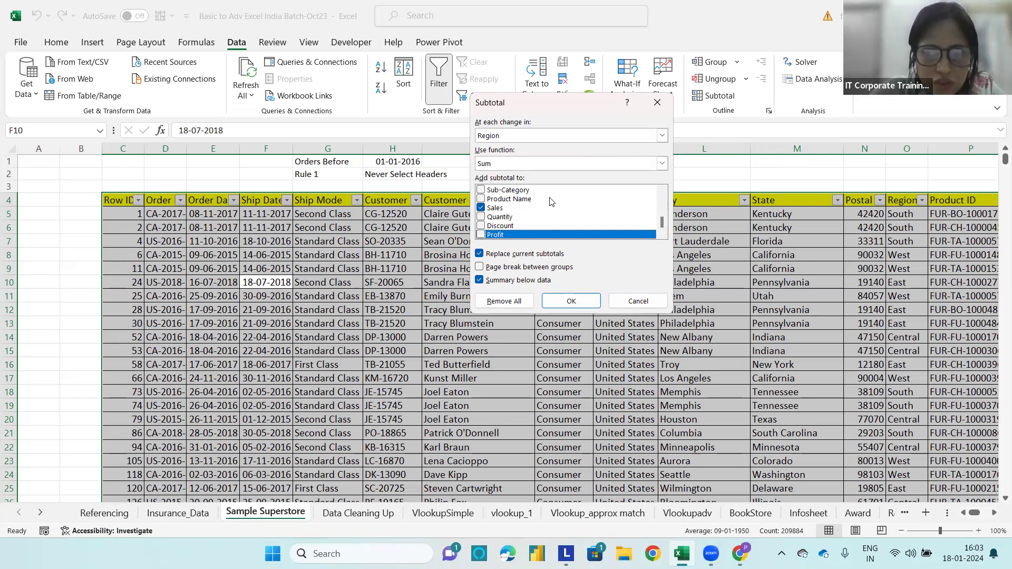
left_click(571, 300)
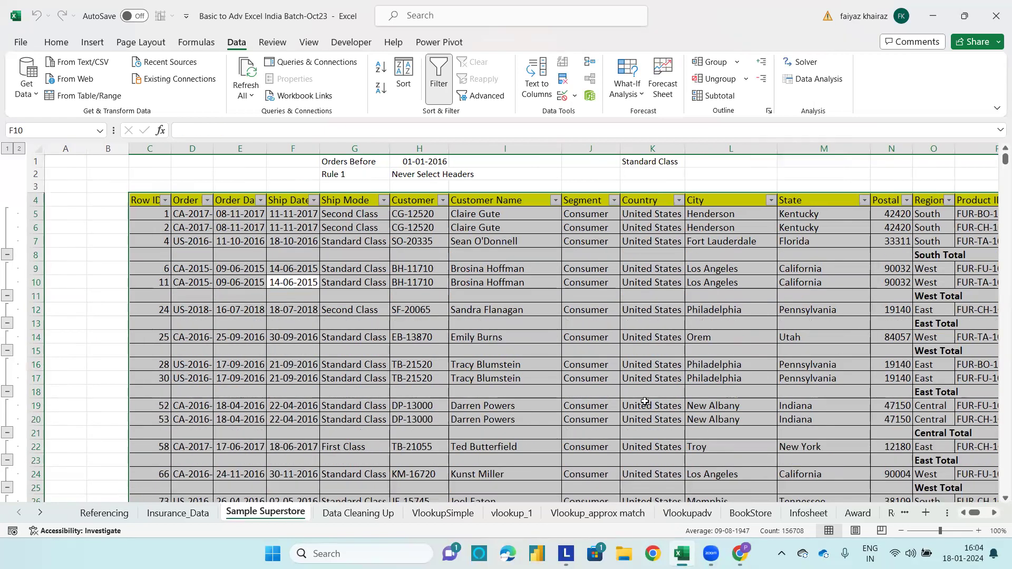
left_click(563, 330)
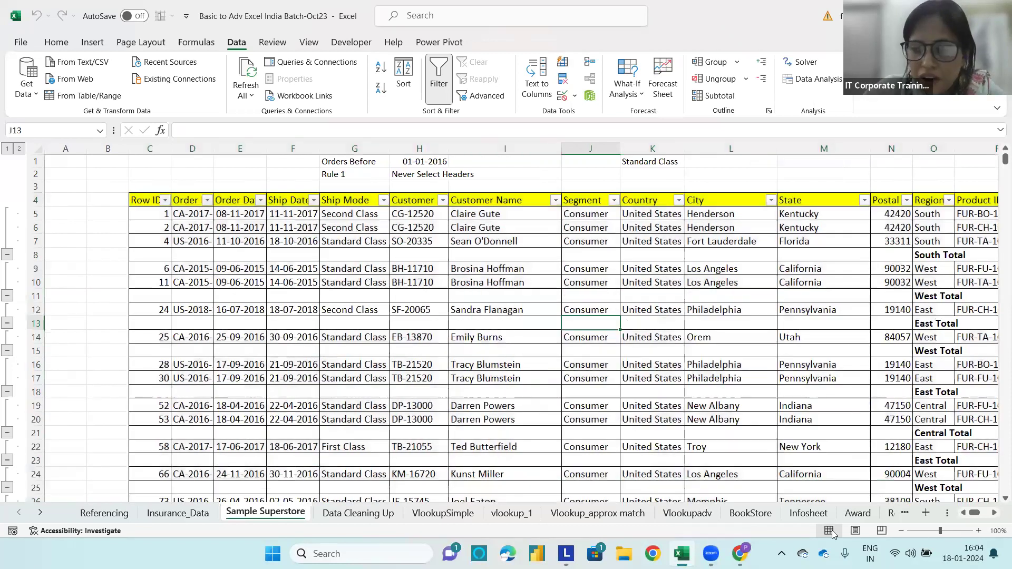
Begin a sample region list in AH42 to AH45 with East, West, West and West.
left_click_drag(974, 515, 974, 515)
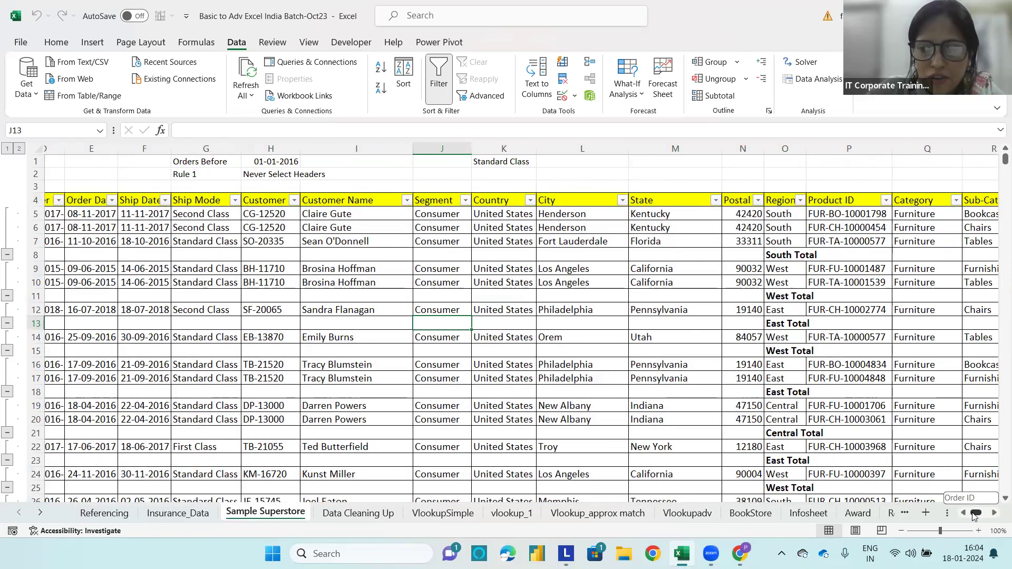
left_click_drag(974, 516, 972, 515)
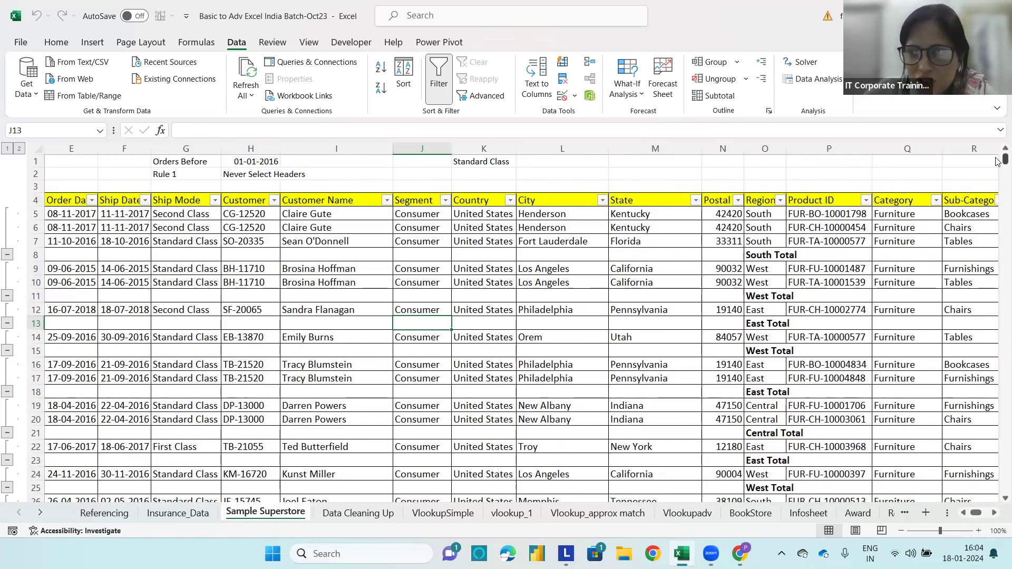
mouse_move(1003, 161)
left_mouse_down()
mouse_move(997, 274)
mouse_move(997, 156)
left_mouse_up()
left_click_drag(998, 151, 997, 151)
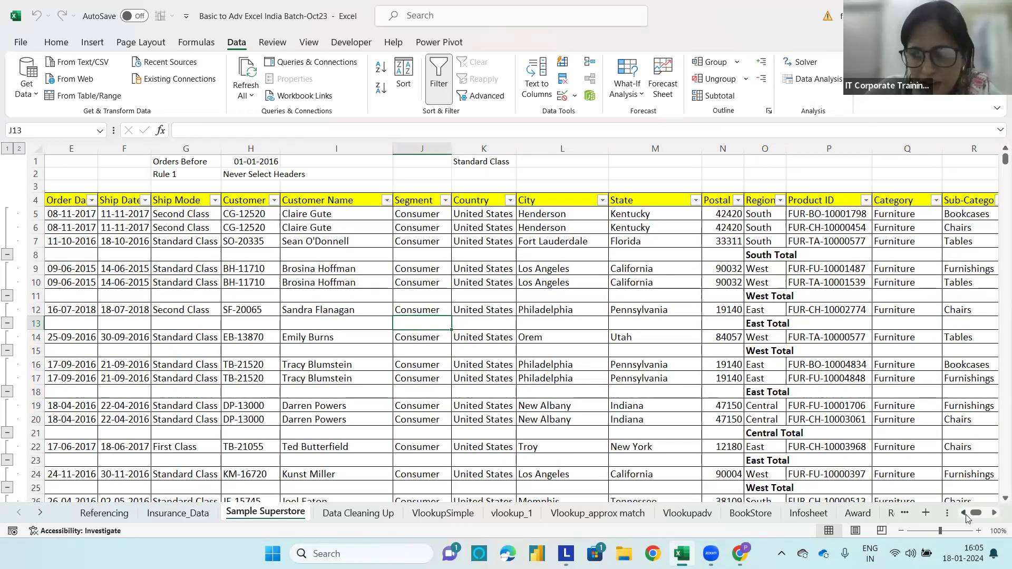
left_click(992, 514)
left_click_drag(992, 514, 992, 513)
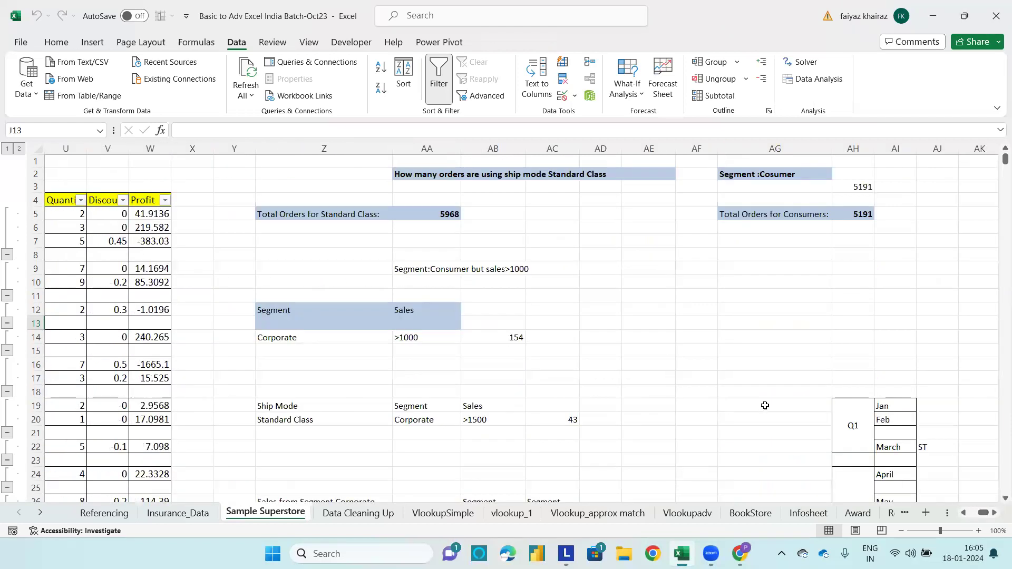
scroll(765, 403, "down", 7)
scroll(765, 402, "down", 2)
left_click(864, 354)
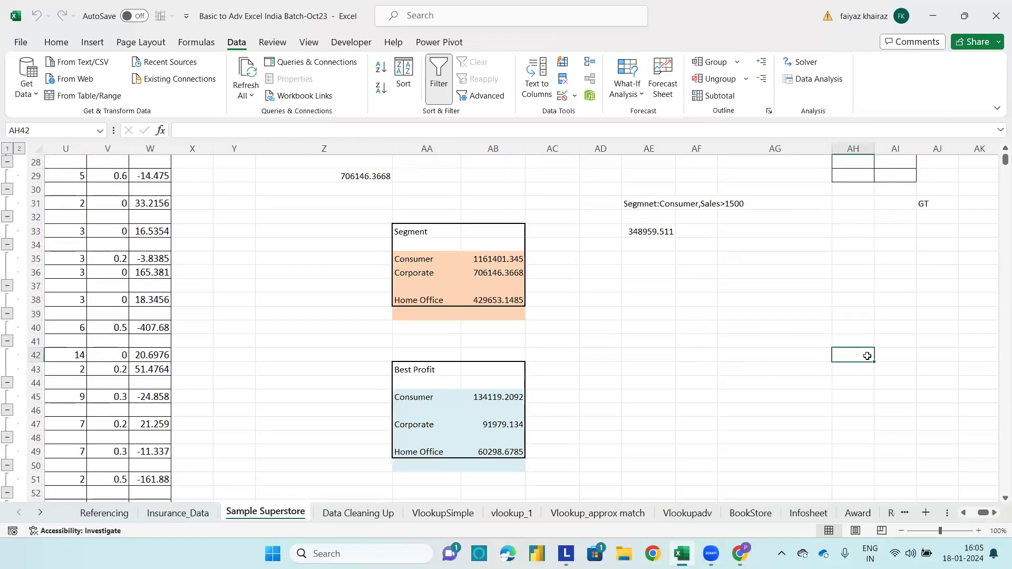
type("Eas")
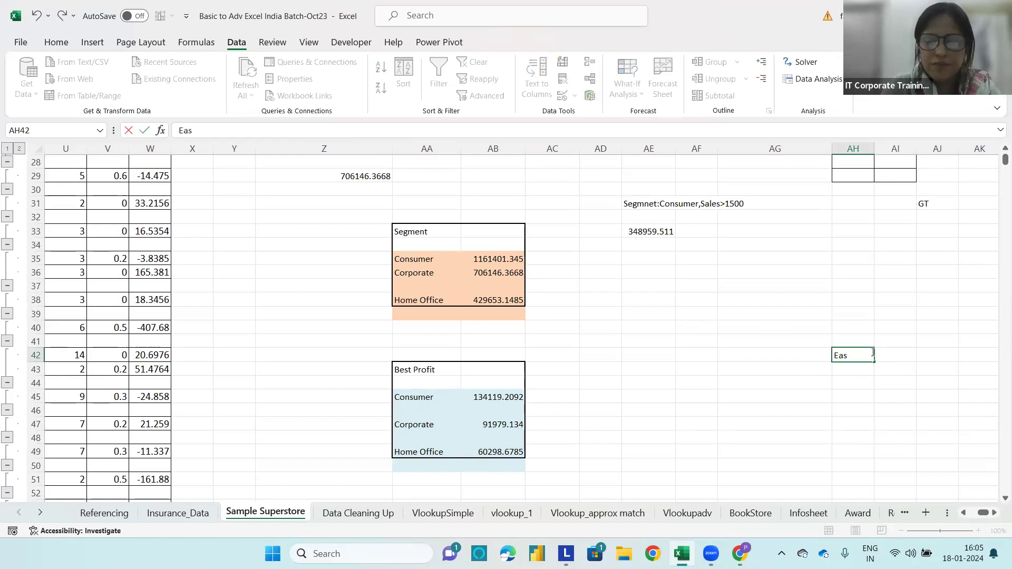
type("t")
key("Return")
type("West")
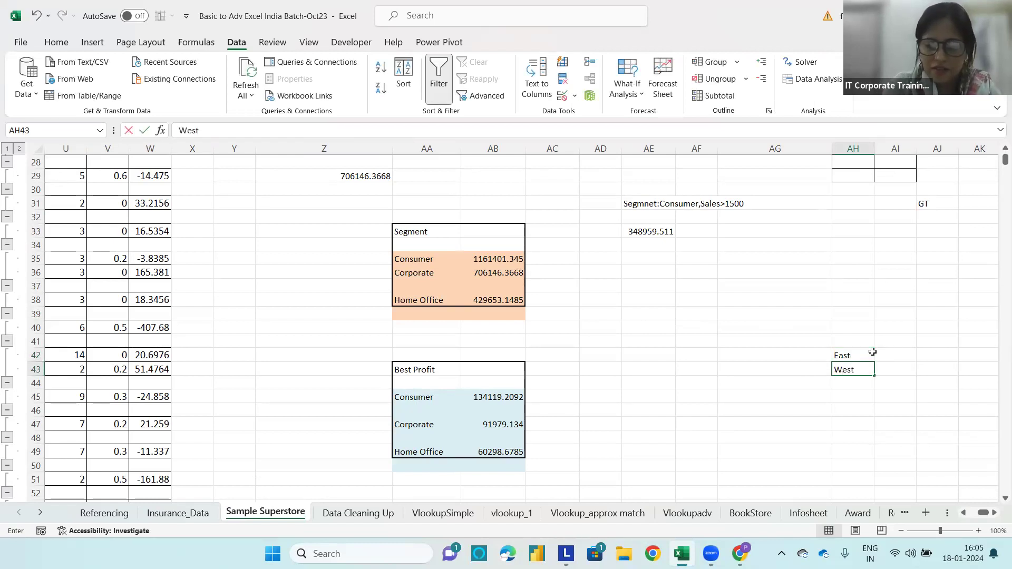
key("Return")
type("W")
key("Return")
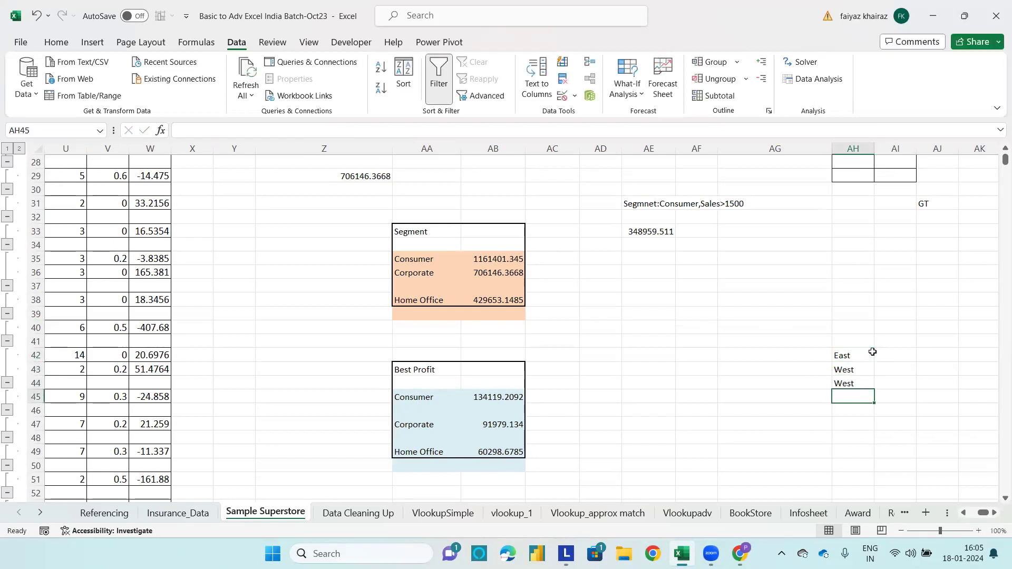
type("W")
key("Return")
Continue the region list with East, East, North and South in cells AH46 to AH49.
type("East")
key("Return")
type("Es")
key("BackSpace")
type("ast")
key("Return")
type("North")
key("Return")
type("Sout")
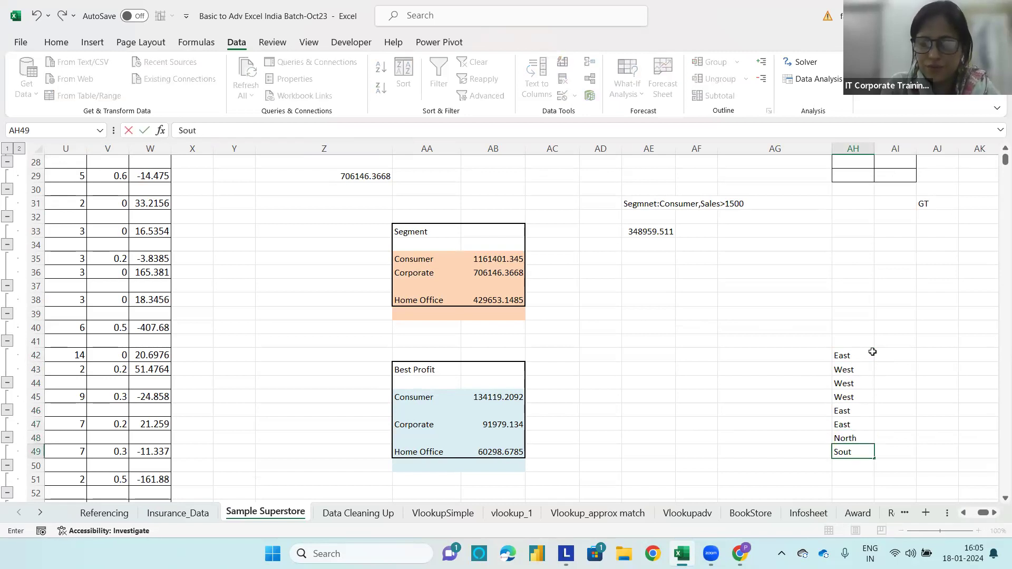
type("h")
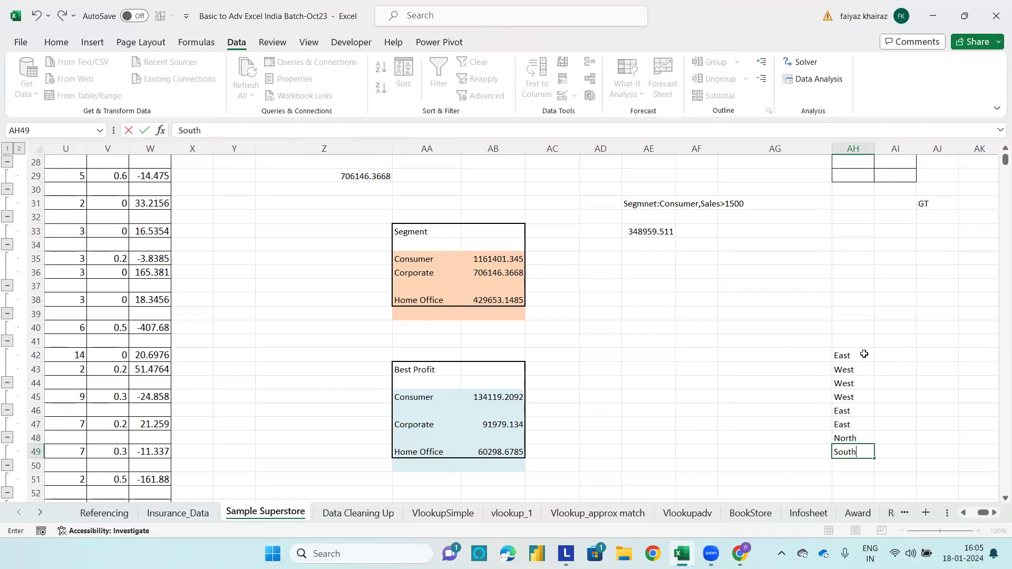
left_click(862, 354)
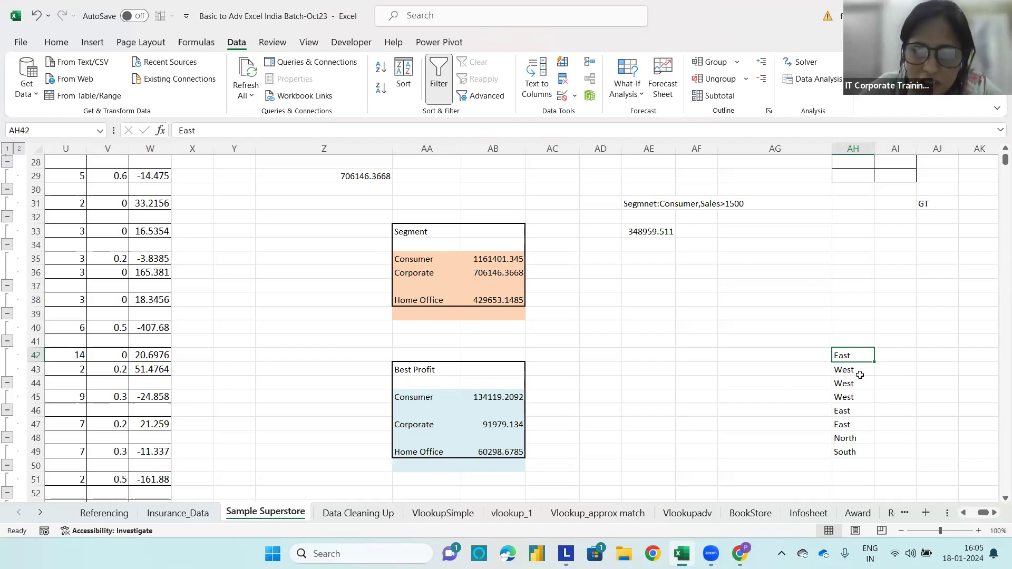
Mark the first East entry with ST1 in AI42 and highlight AI43:AI45 beside the three West entries.
left_click(902, 353)
type("ST1")
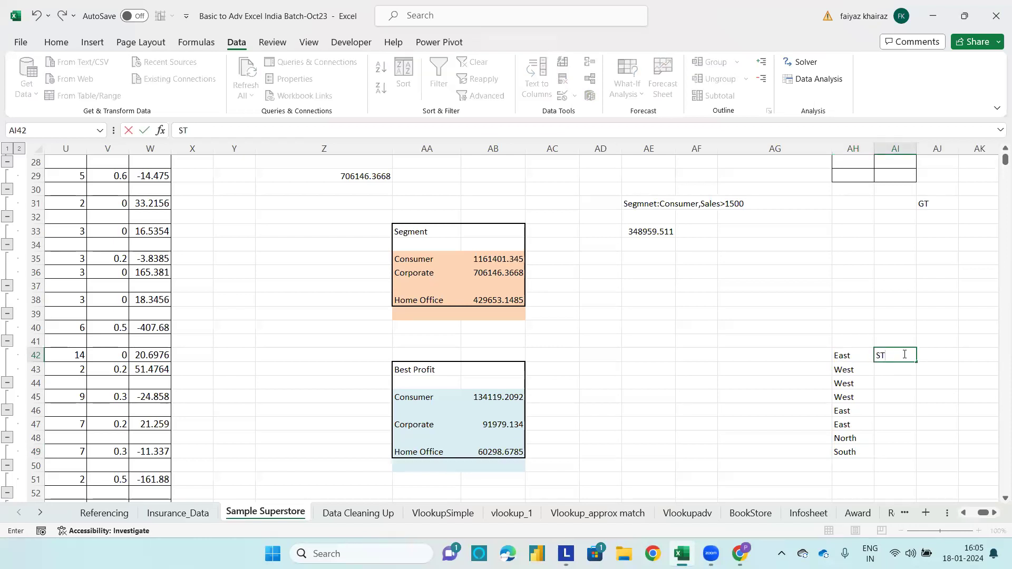
left_click(861, 369)
left_click_drag(862, 369, 879, 399)
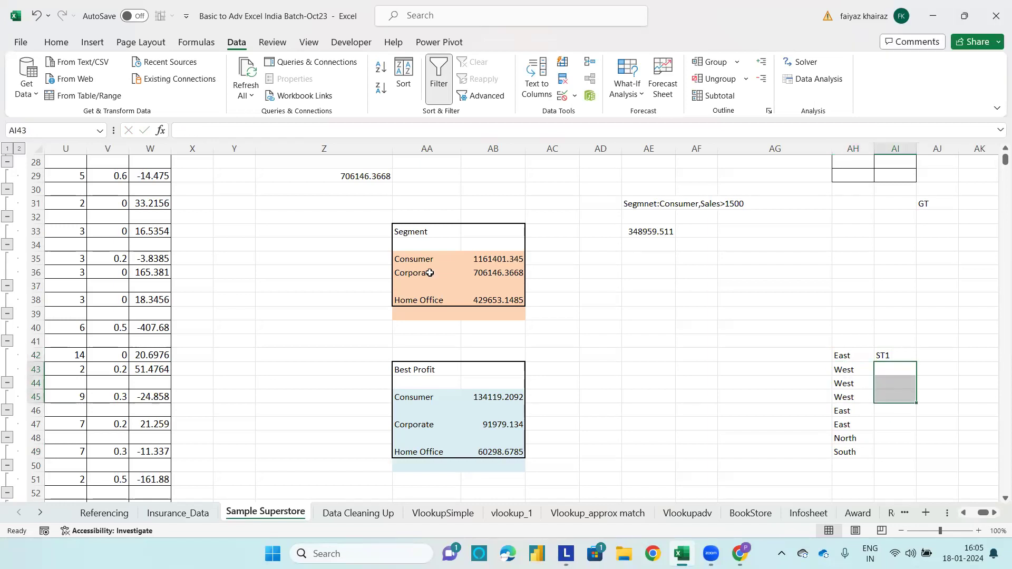
left_click(56, 43)
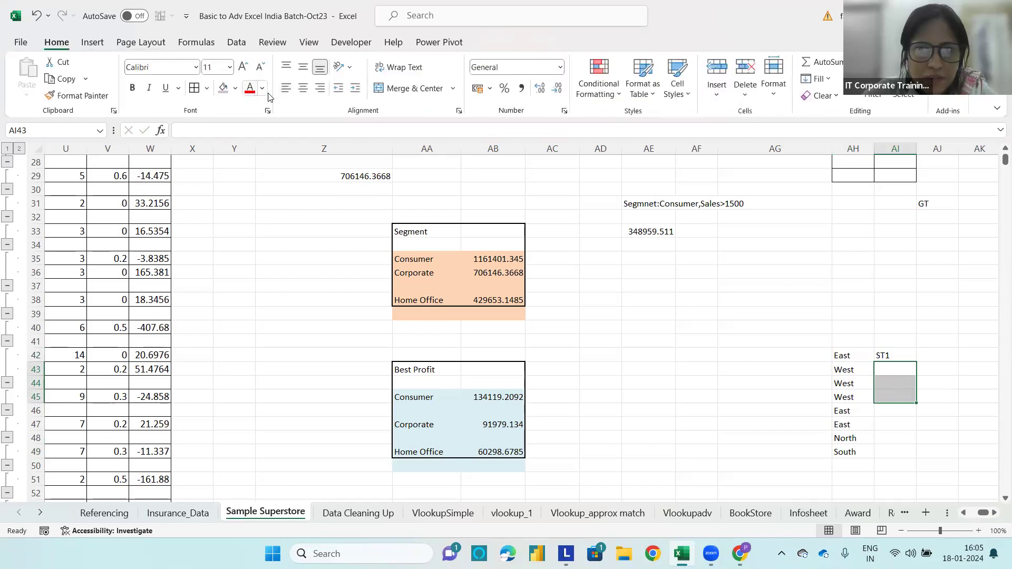
left_click(786, 313)
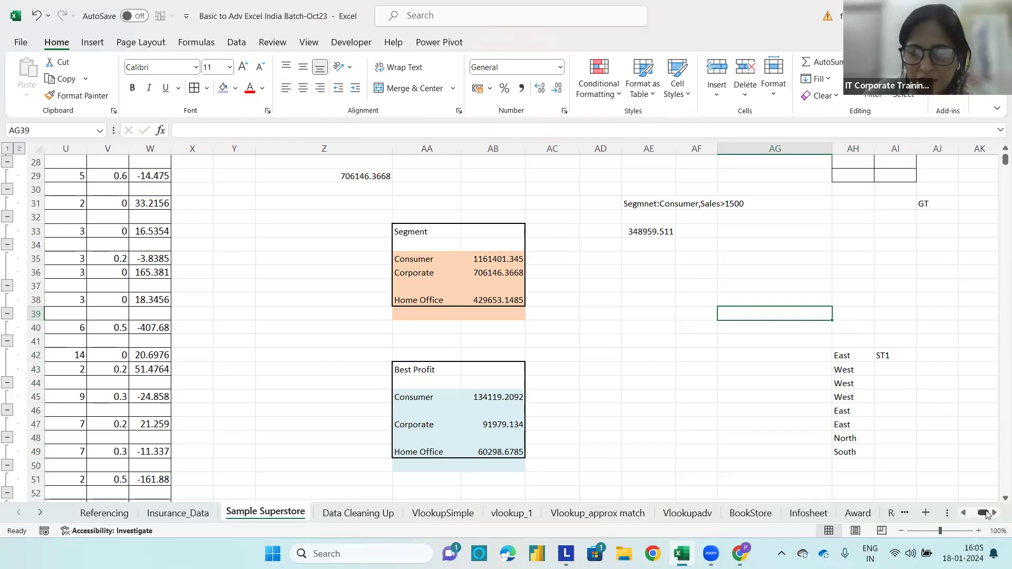
Remove all subtotals from the orders table and accept the deletion of the entire subtotal rows.
left_click_drag(985, 513, 974, 514)
left_click(391, 247)
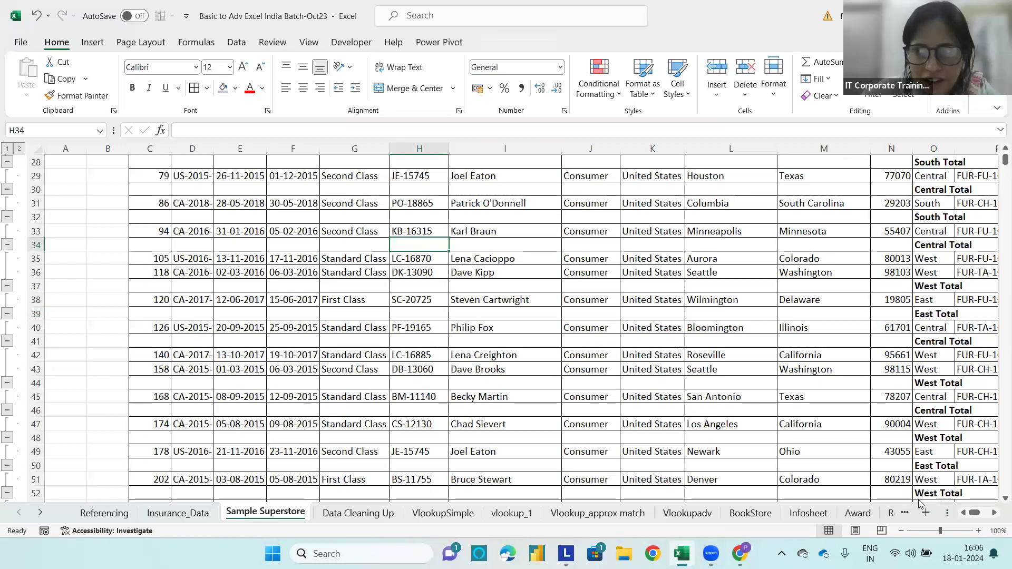
left_click(237, 42)
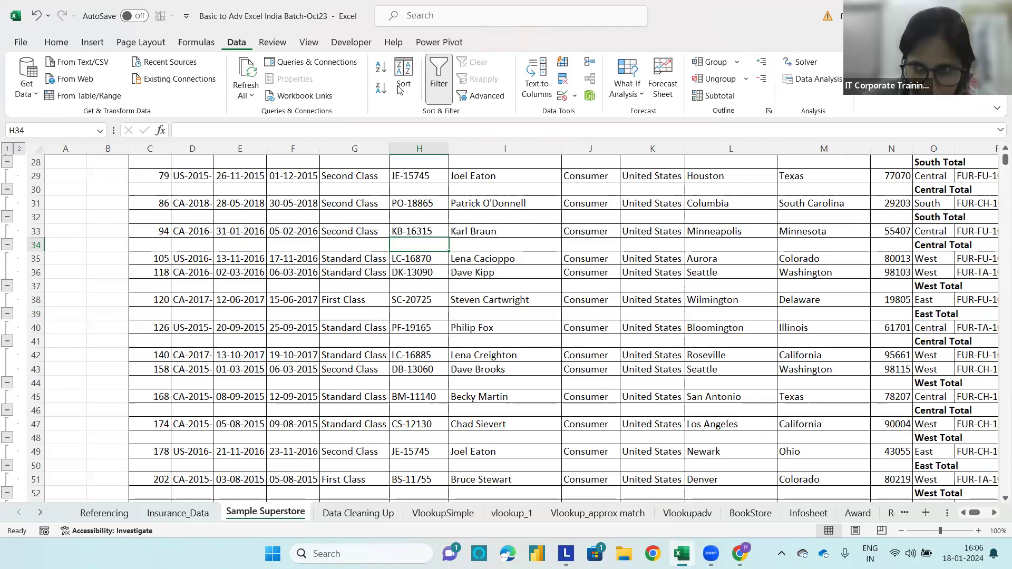
left_click(712, 95)
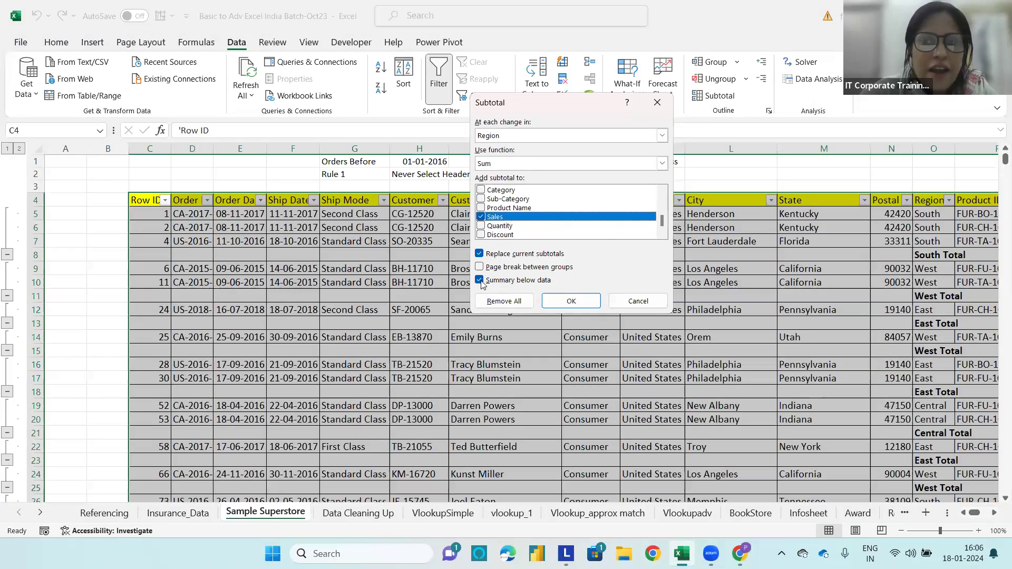
left_click(497, 302)
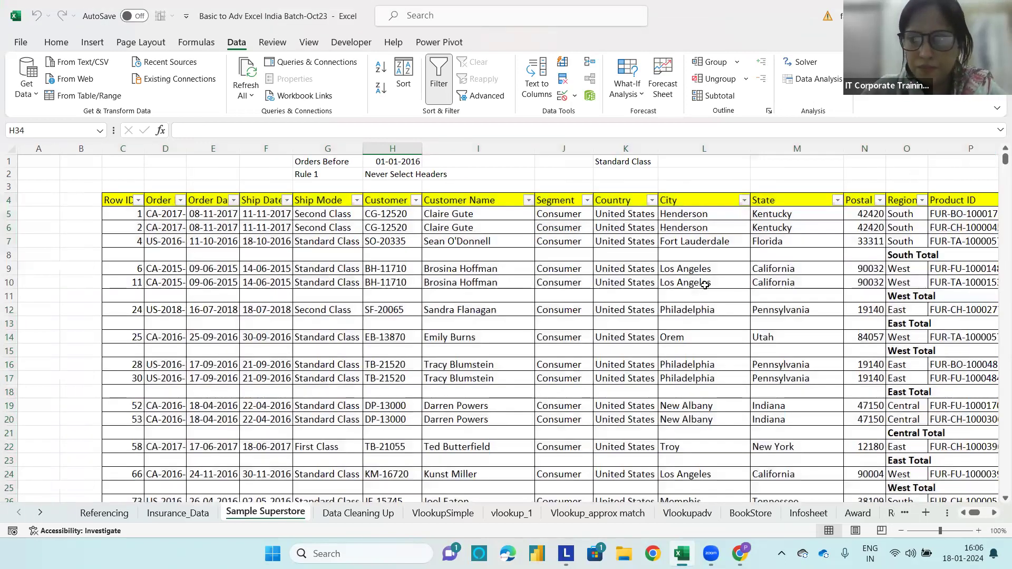
left_click(705, 284)
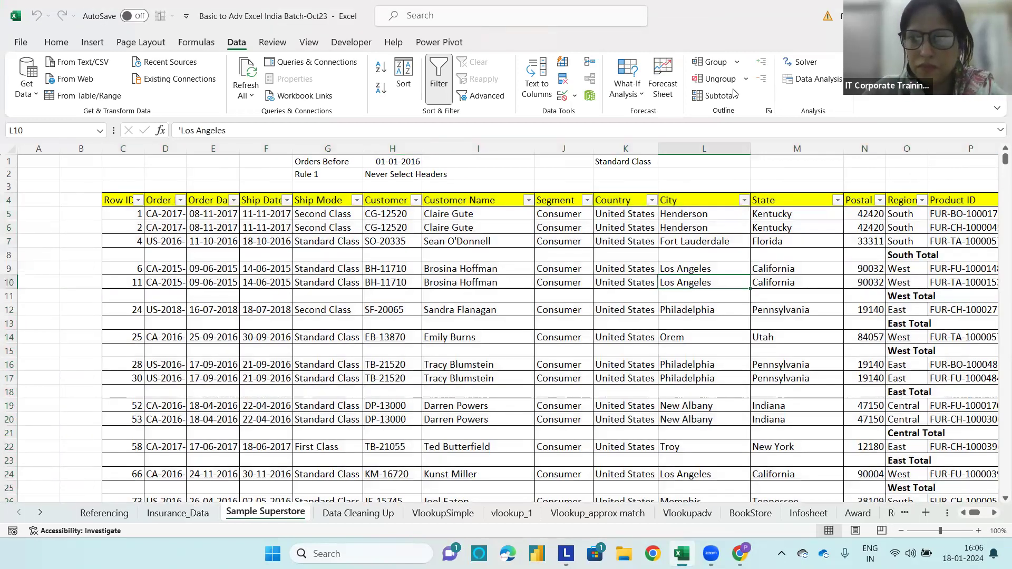
left_click(717, 95)
left_click(573, 300)
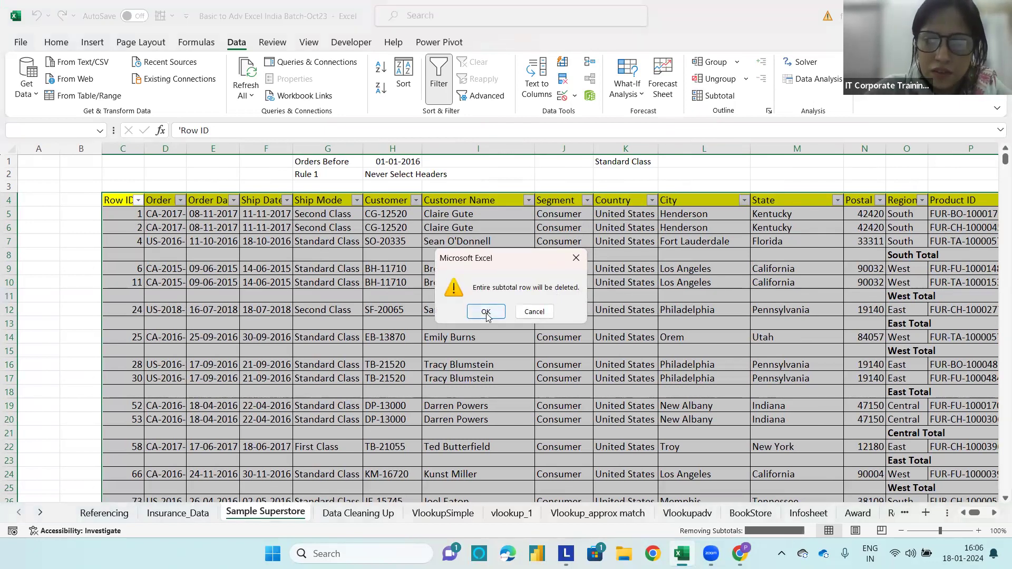
left_click(486, 312)
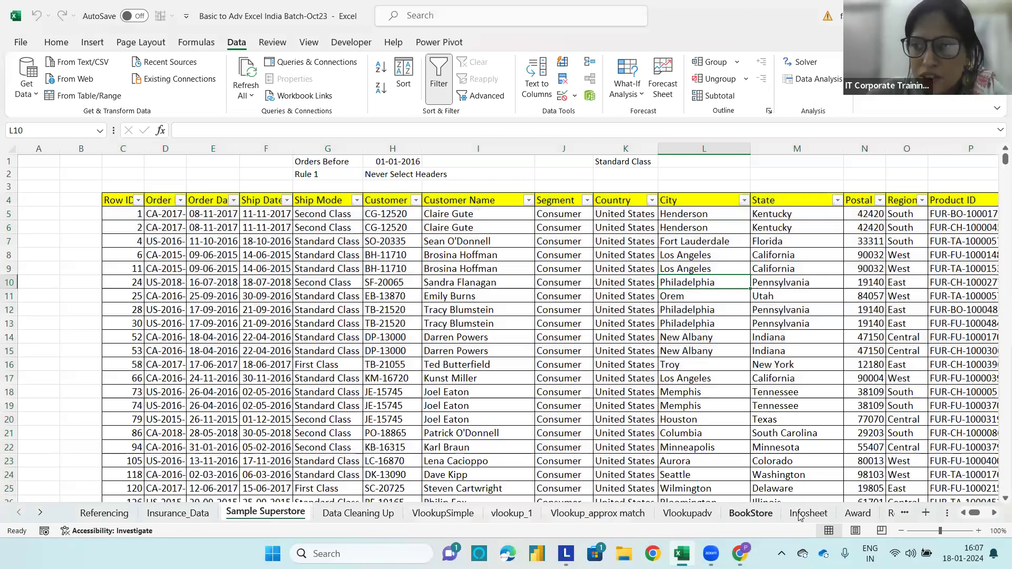
Sort the orders table by Region from A to Z and add Sum subtotals of Sales at each change in Region.
left_click(902, 205)
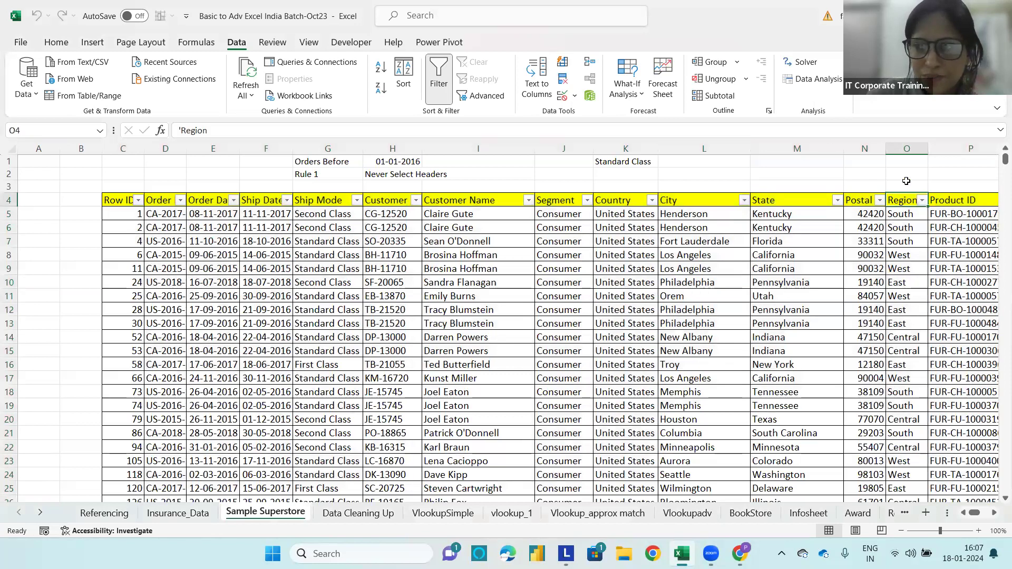
left_click(383, 73)
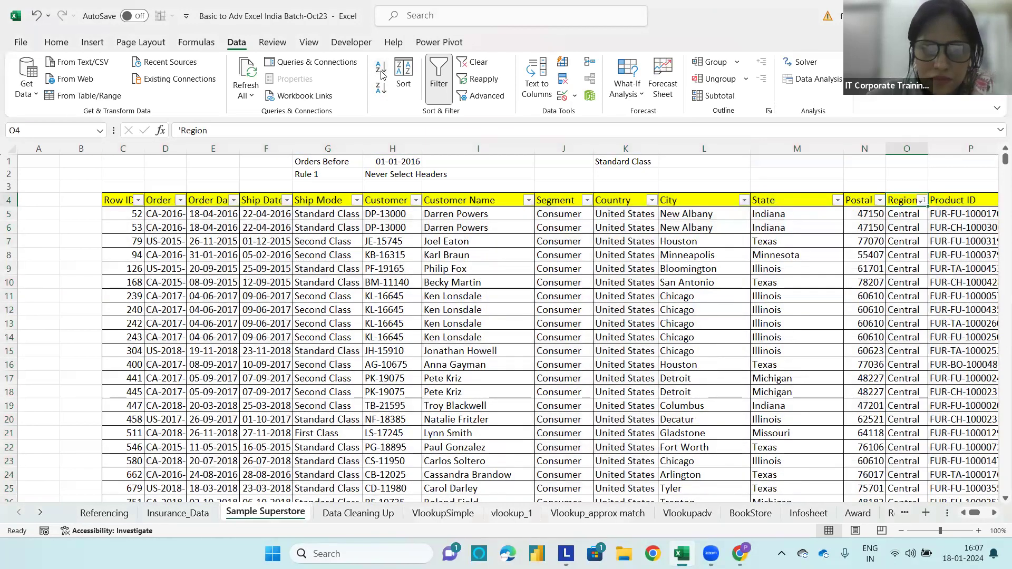
left_click(343, 239)
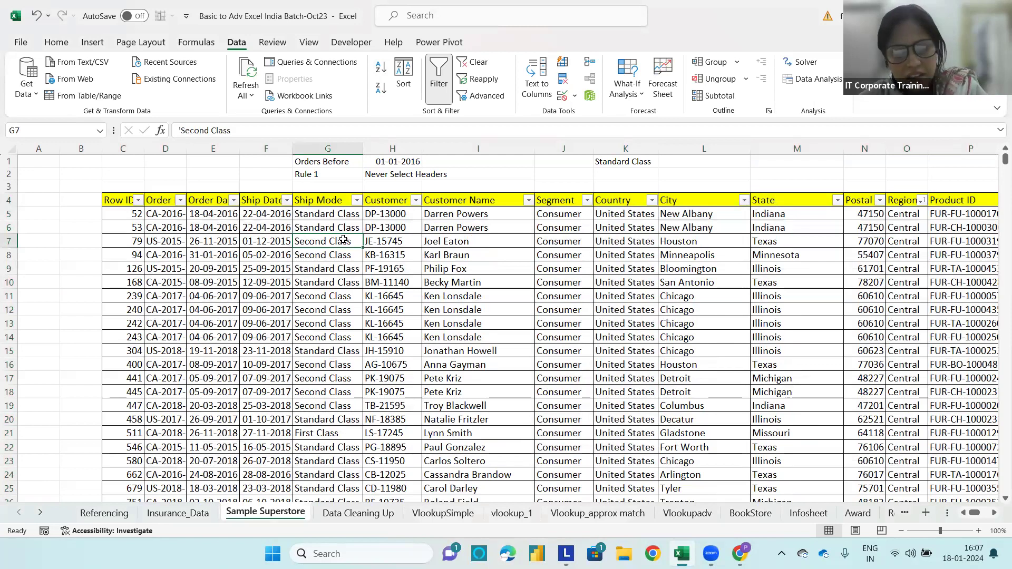
key("ctrl+a")
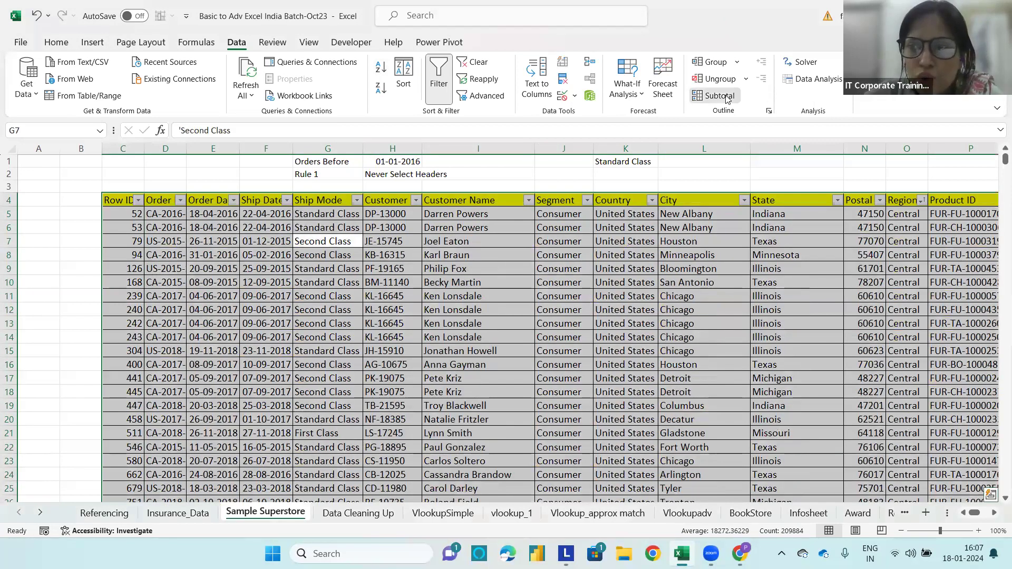
left_click(726, 97)
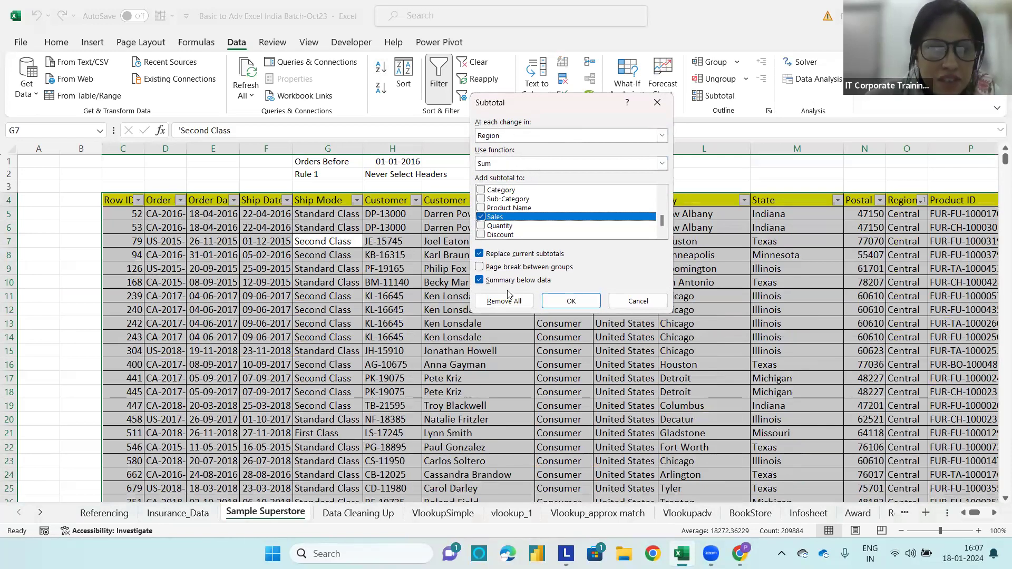
left_click(571, 301)
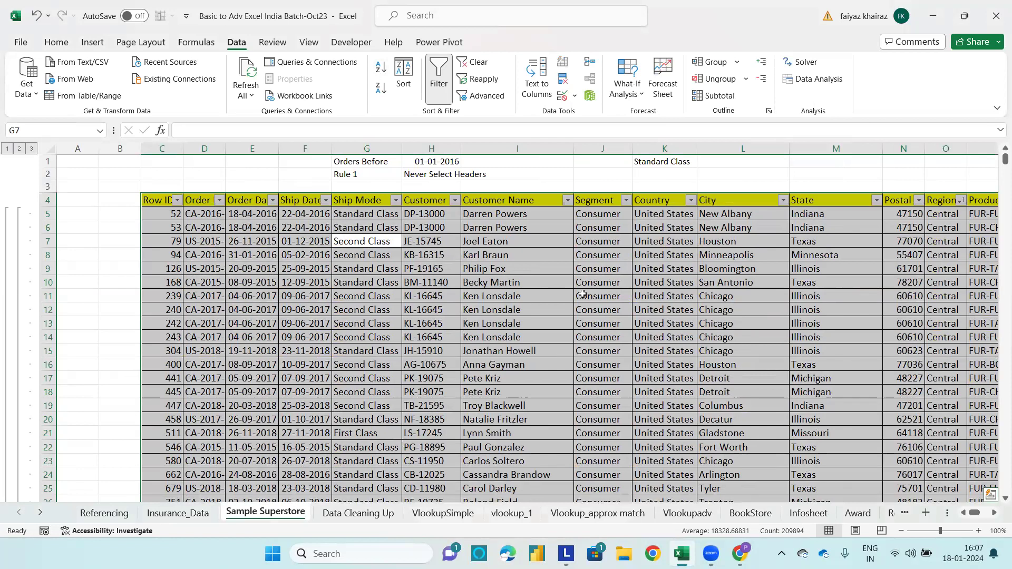
left_click(601, 309)
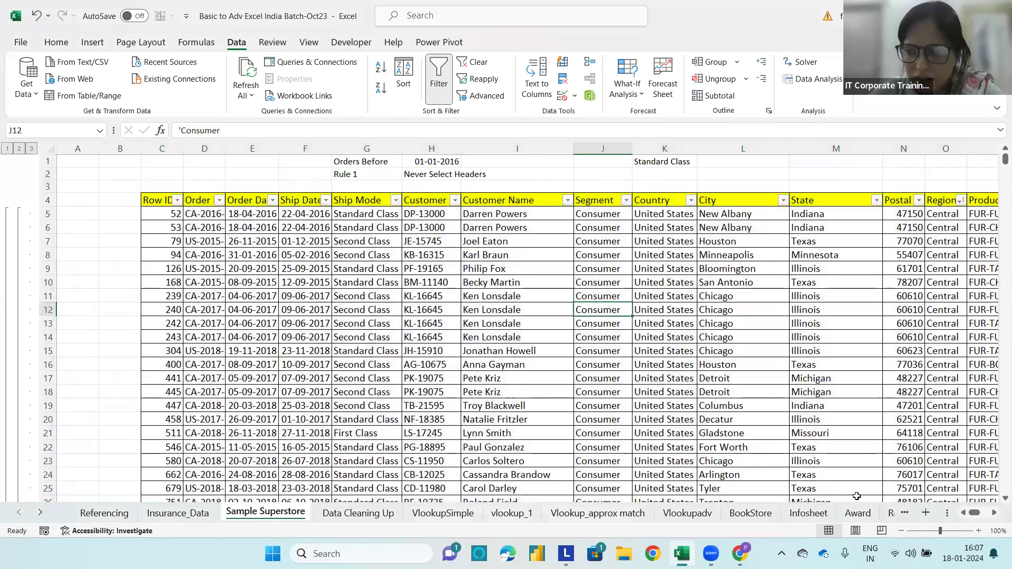
Inspect the Sales subtotal formula at the end of the Central region and collapse the outline to level 2 to review the region totals.
left_click_drag(1003, 159, 980, 512)
left_click(809, 300)
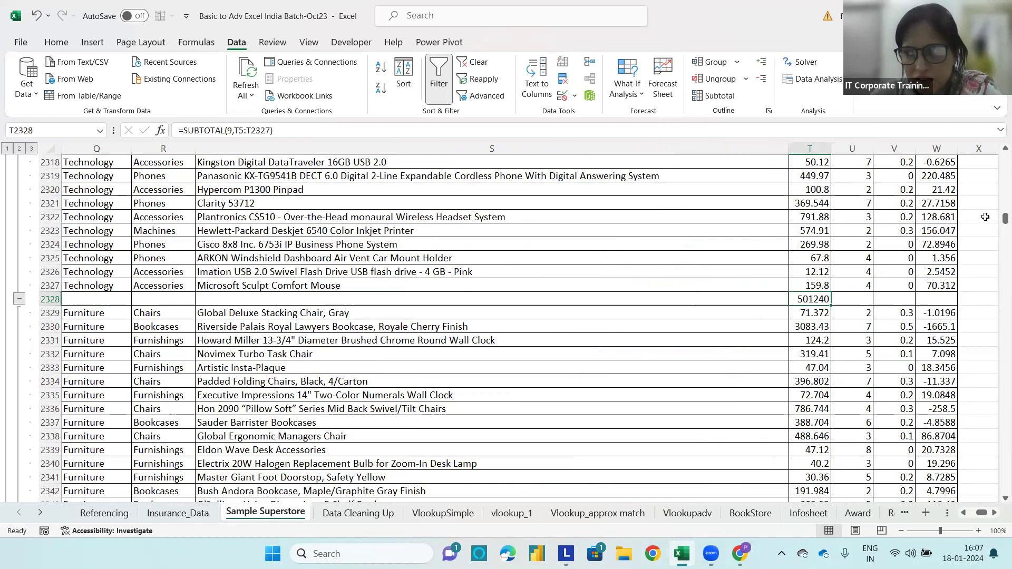
left_click_drag(1004, 218, 19, 149)
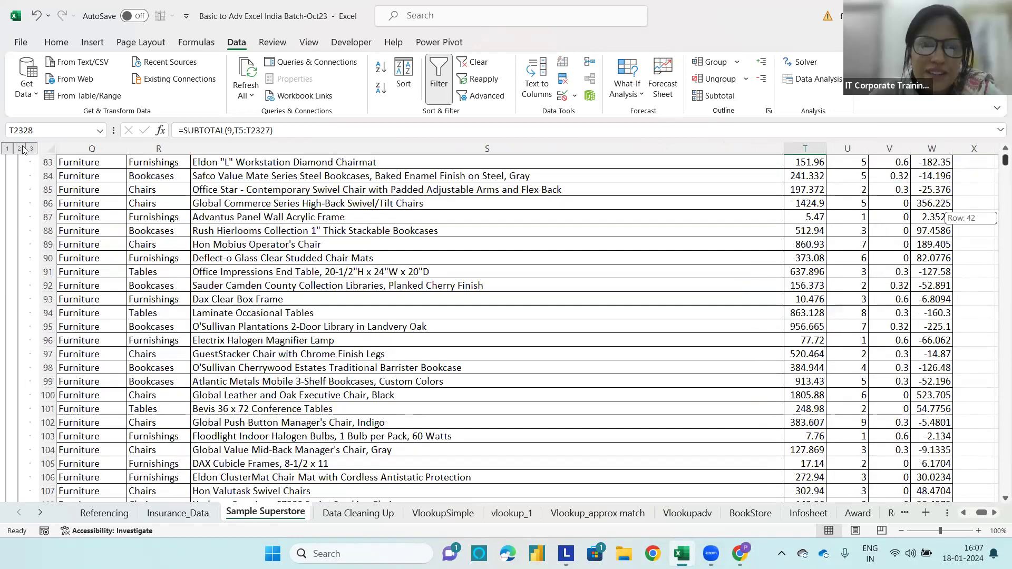
left_click(18, 148)
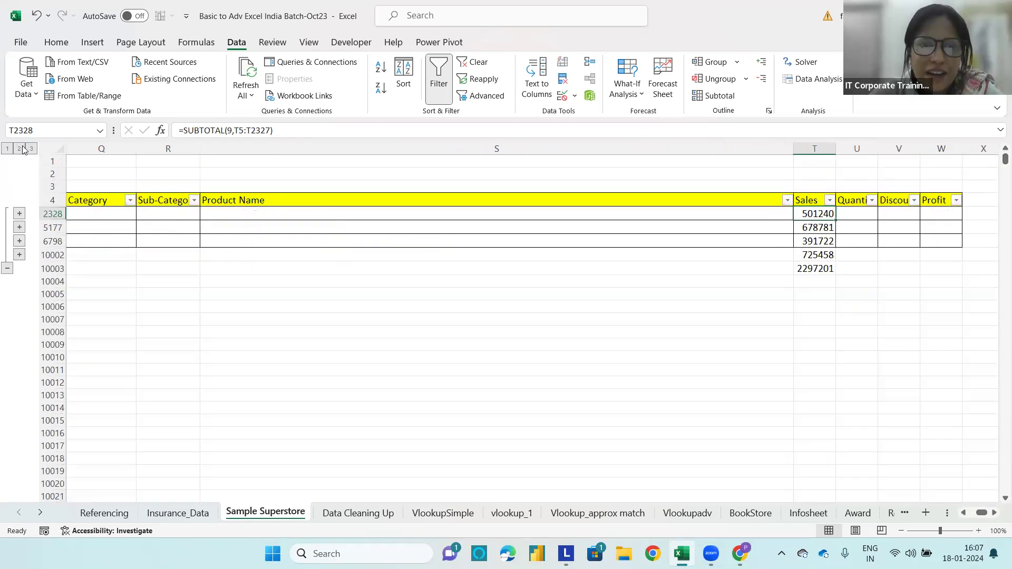
left_click(964, 513)
left_click(964, 513)
left_click(964, 513)
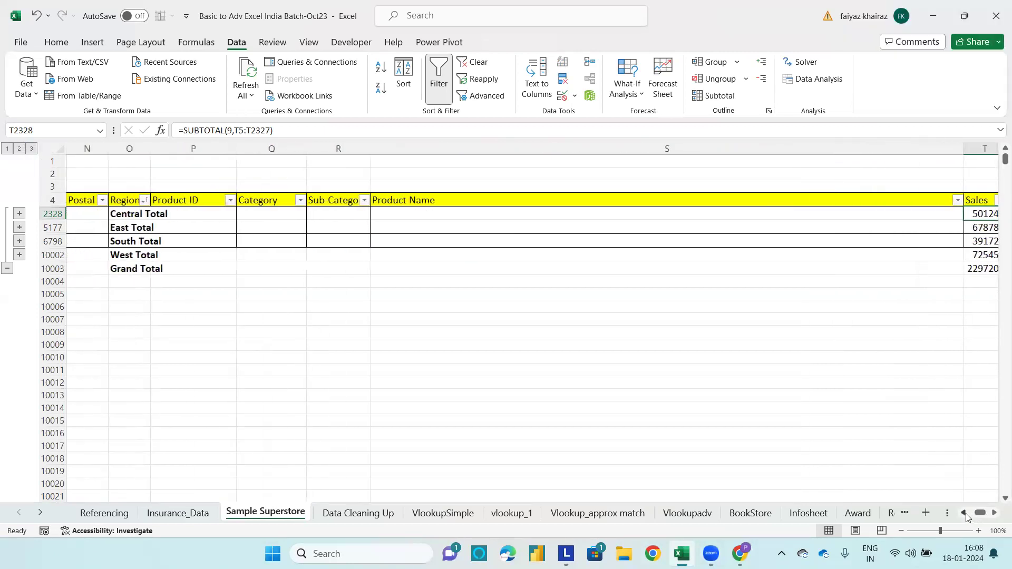
Switch the outline between levels 1, 2 and 3 to compare grand total, region totals and full detail, ending on level 3.
left_click(31, 150)
left_click(6, 149)
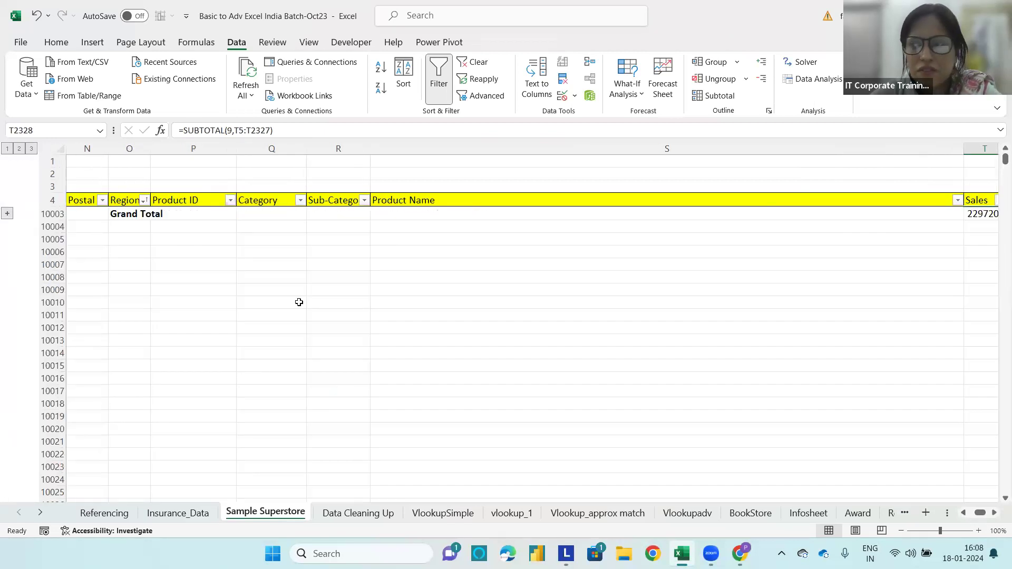
left_click(20, 150)
left_click(31, 149)
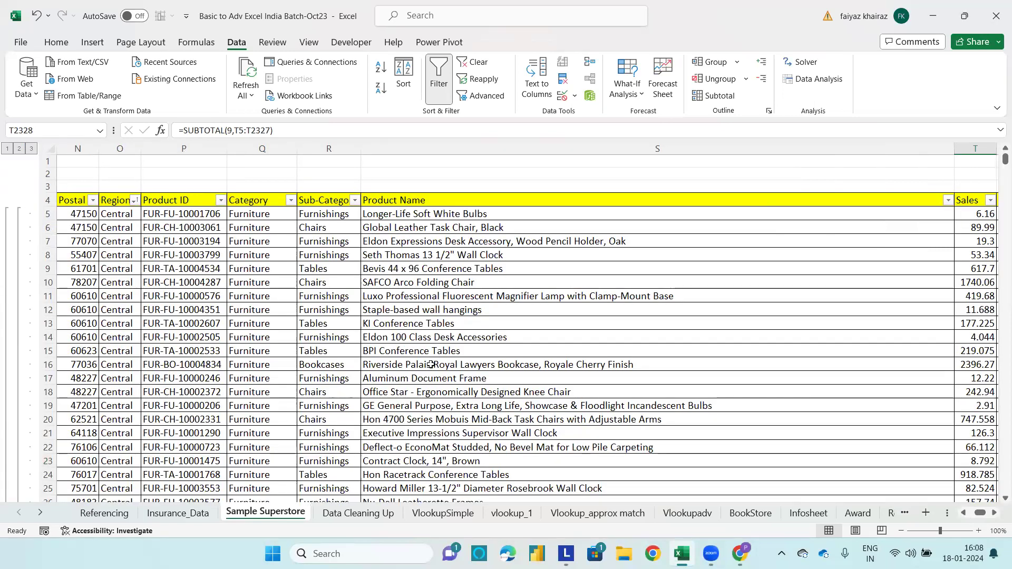
left_click(19, 149)
left_click(7, 149)
left_click(31, 150)
Add Sum subtotals of Profit instead of Sales at each change in Region, with Replace current subtotals turned off.
left_click(209, 297)
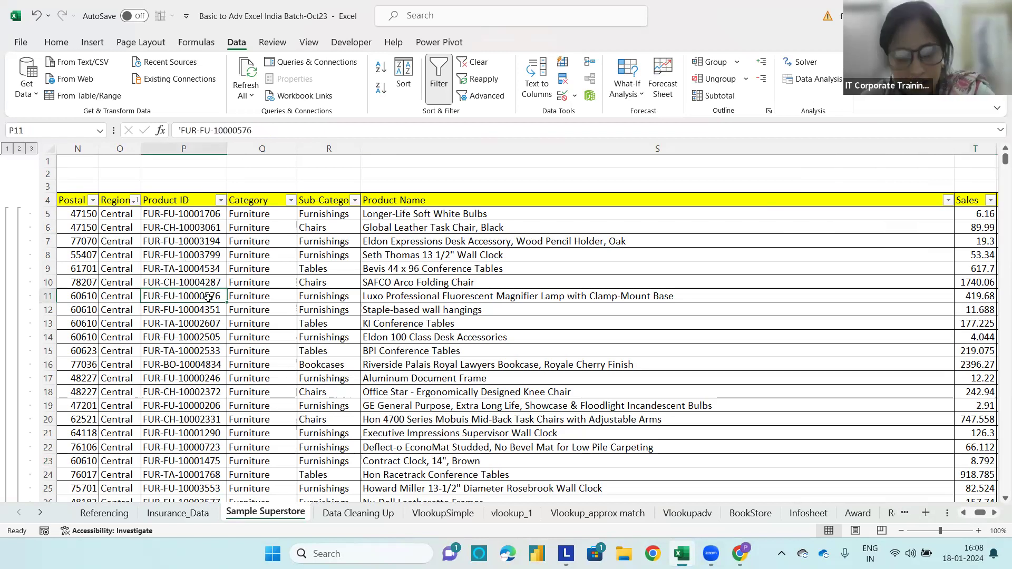
key("ctrl+a")
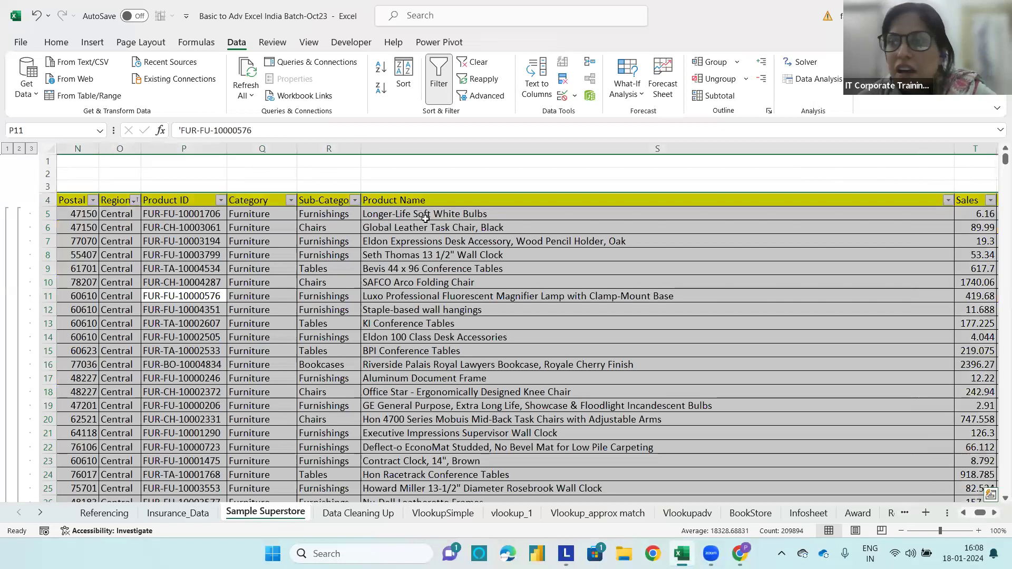
left_click(733, 97)
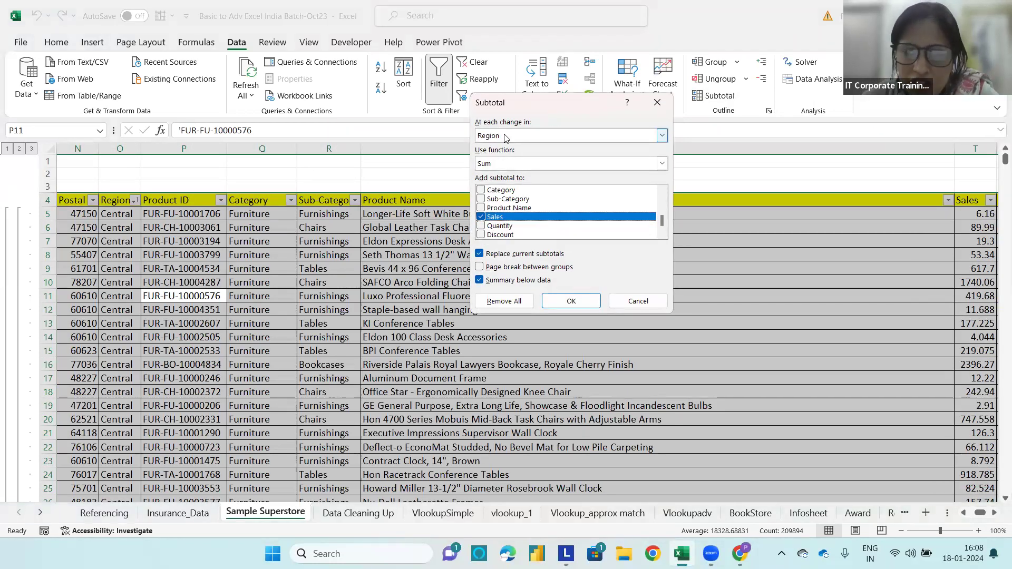
left_click(498, 163)
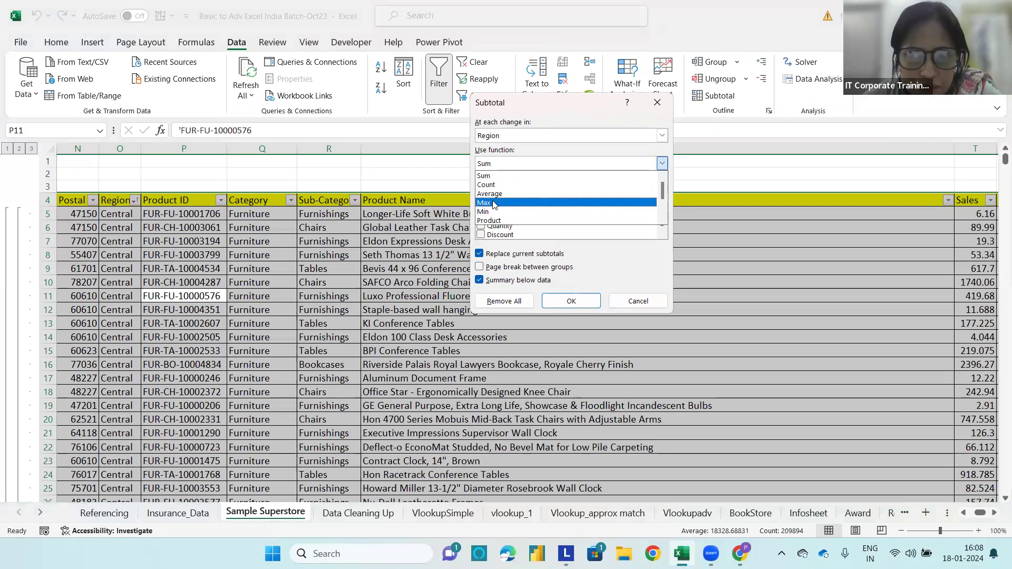
left_click(494, 176)
left_click(481, 216)
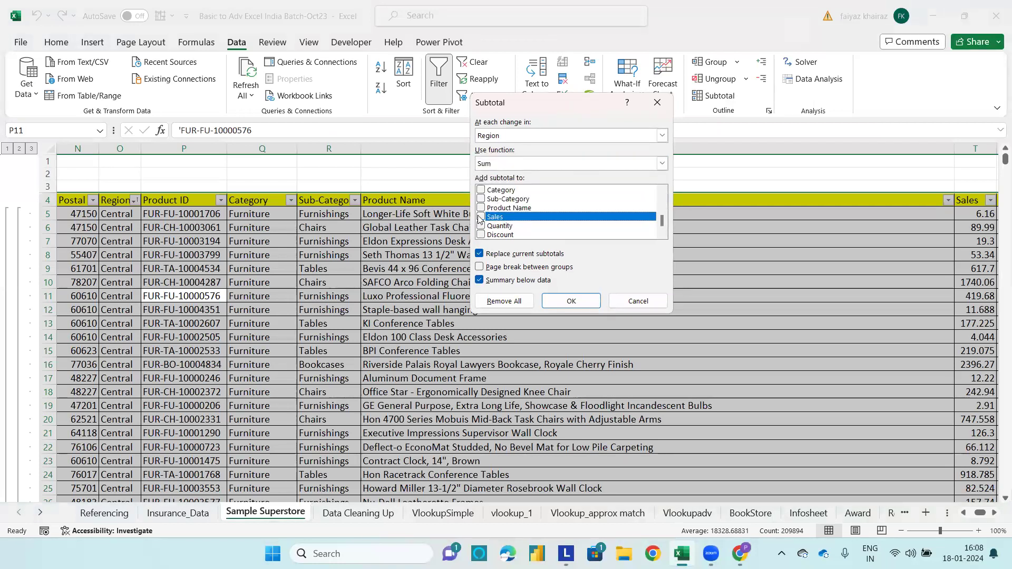
scroll(482, 227, "down", 1)
left_click(482, 235)
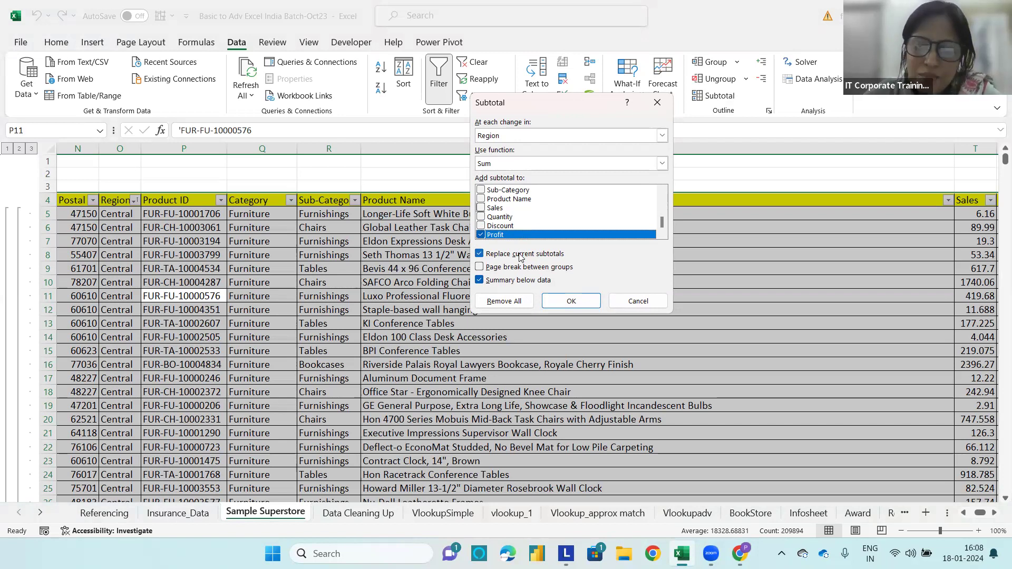
left_click(479, 254)
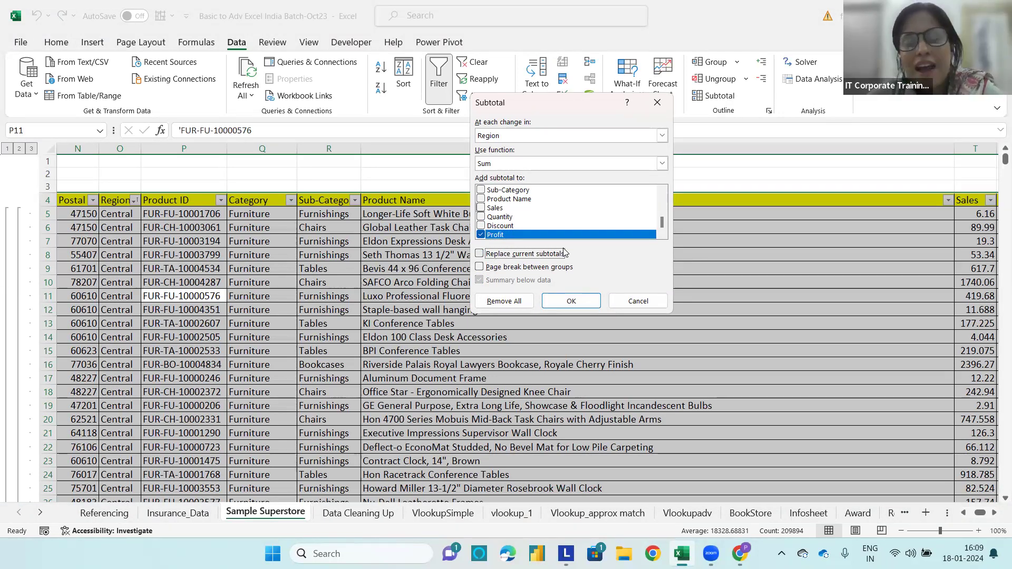
left_click(571, 301)
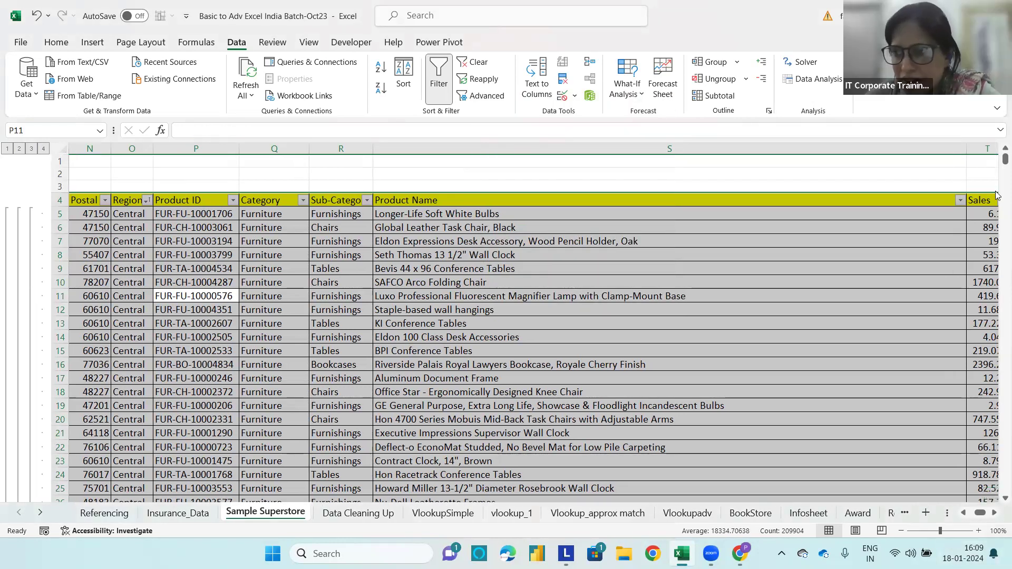
Collapse the outline to level 3 and examine the Sales and Profit total rows for every region.
left_click_drag(997, 166, 922, 343)
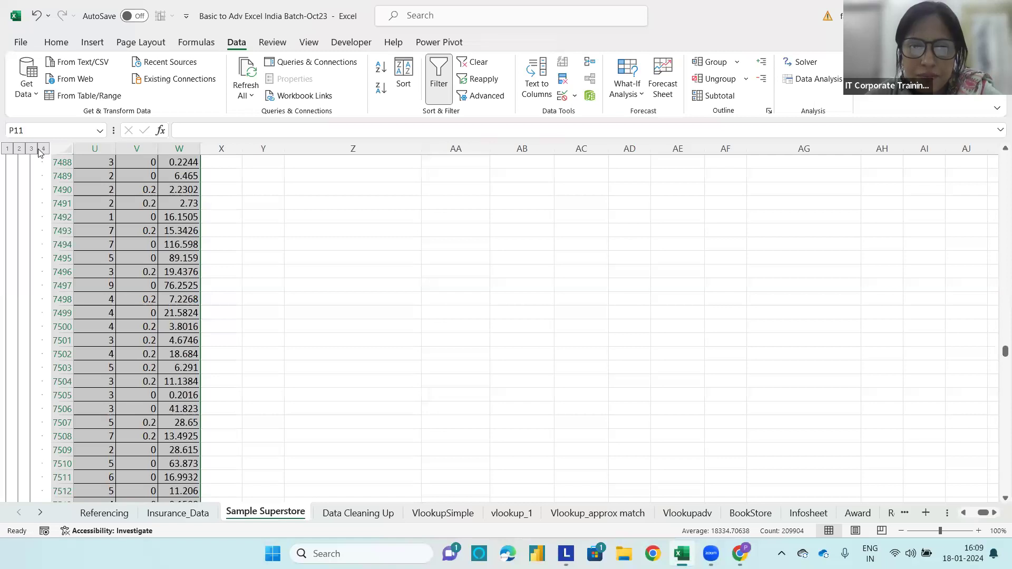
left_click(18, 148)
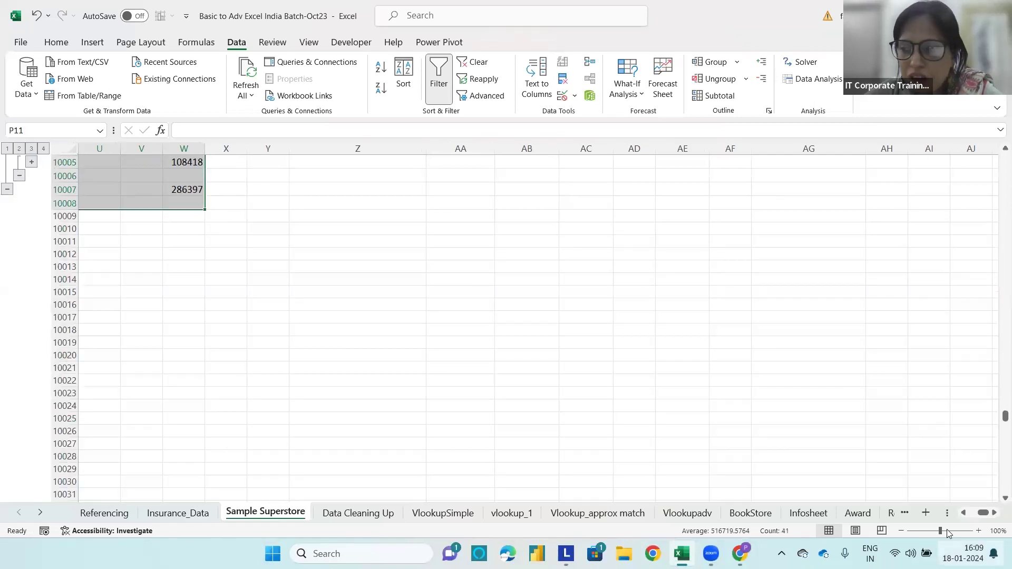
left_click_drag(981, 512, 973, 511)
scroll(972, 395, "down", 2)
scroll(970, 395, "up", 6)
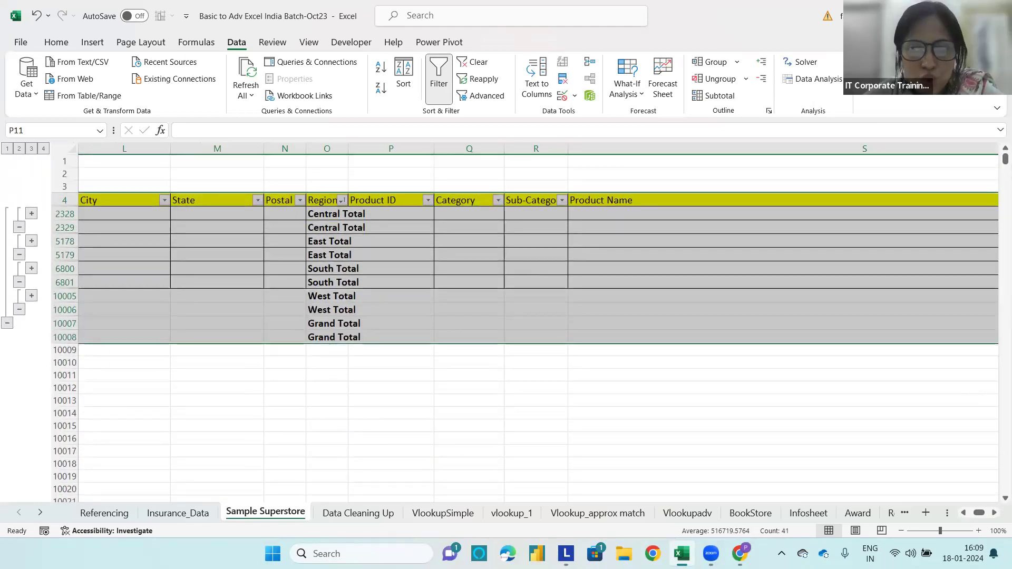
left_click(993, 512)
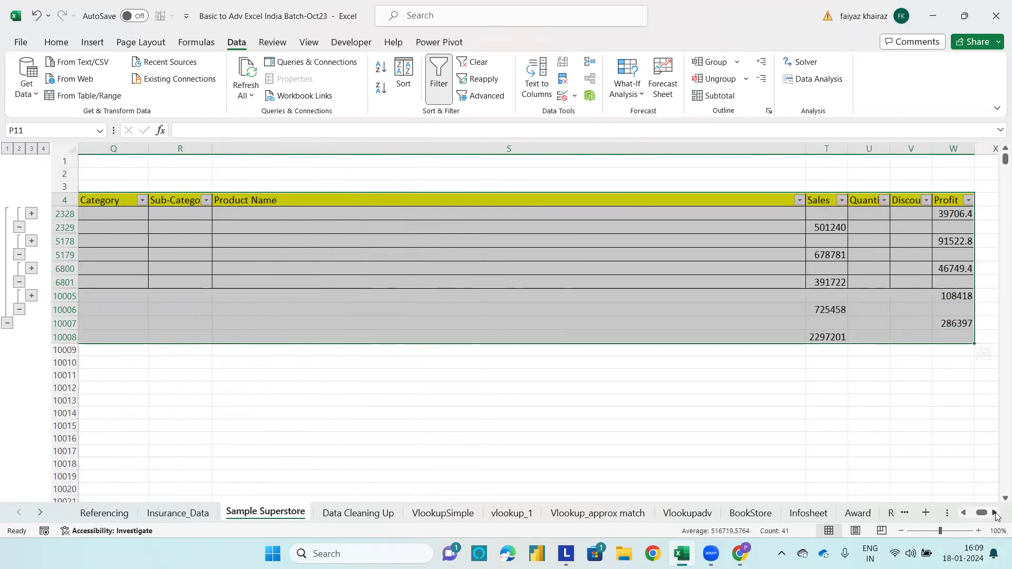
Collapse the outline to level 2, check the Profit and Sales grand total formulas, and reduce the outline to level 1.
left_click(19, 149)
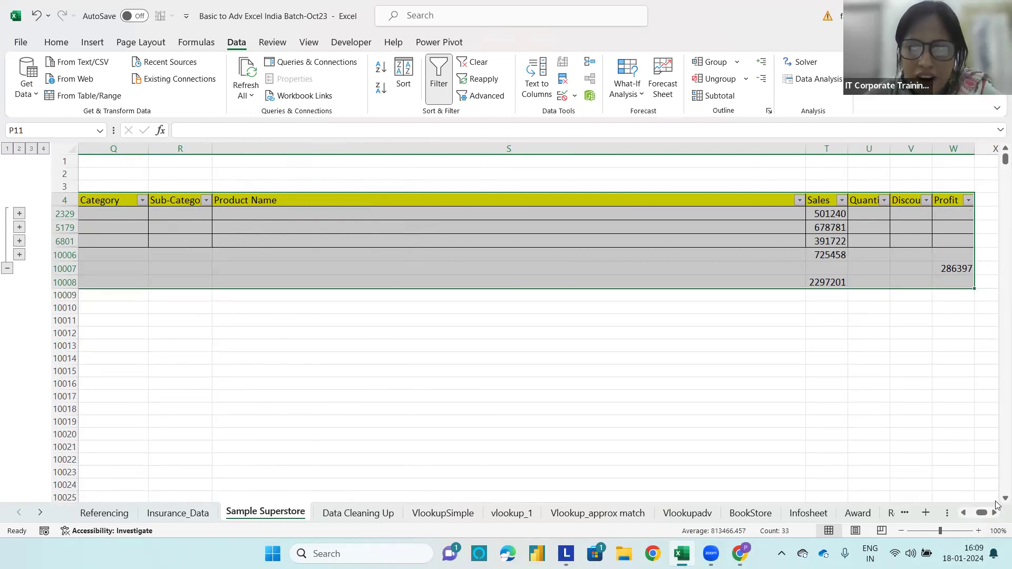
left_click(955, 269)
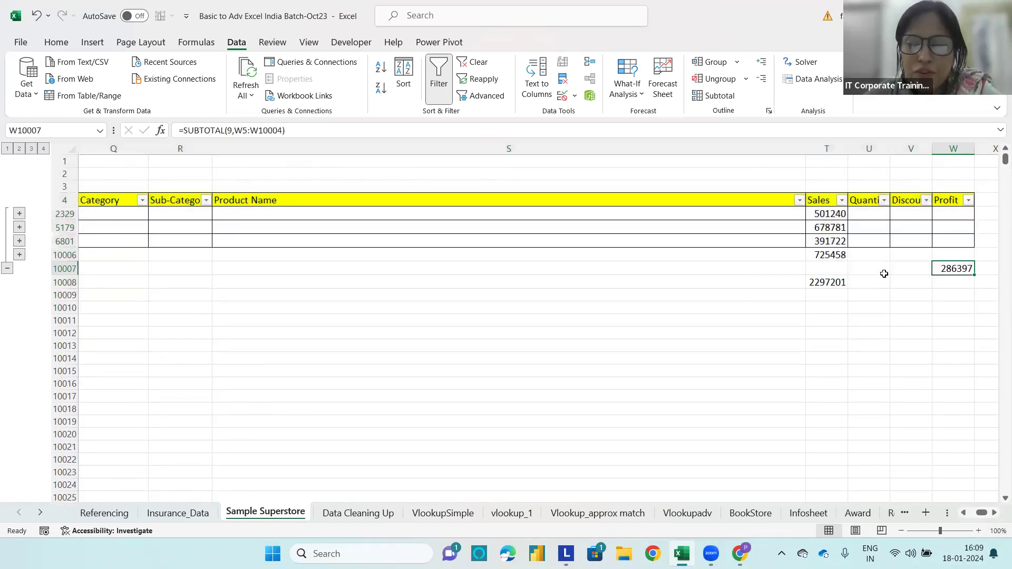
left_click(830, 283)
left_click(8, 149)
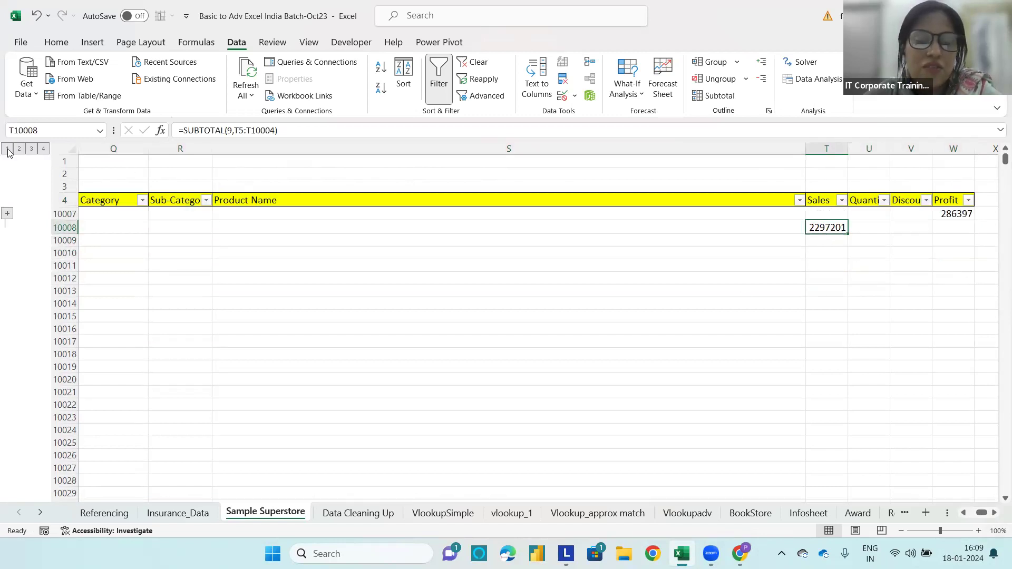
Expand the outline to level 4 and browse the Central region's detailed order rows from the first columns.
left_click(44, 149)
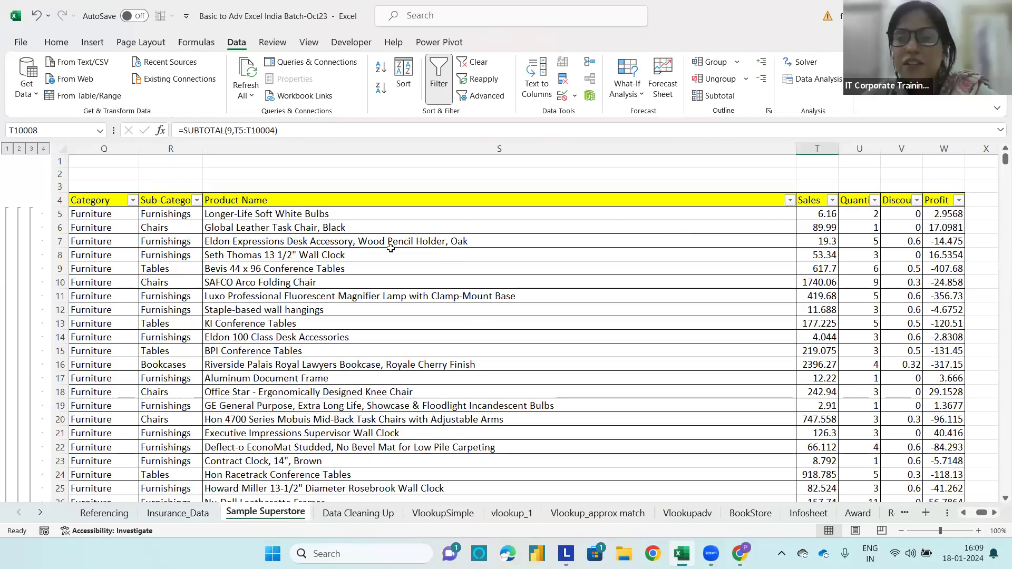
left_click_drag(976, 514, 970, 517)
scroll(507, 401, "left", 1)
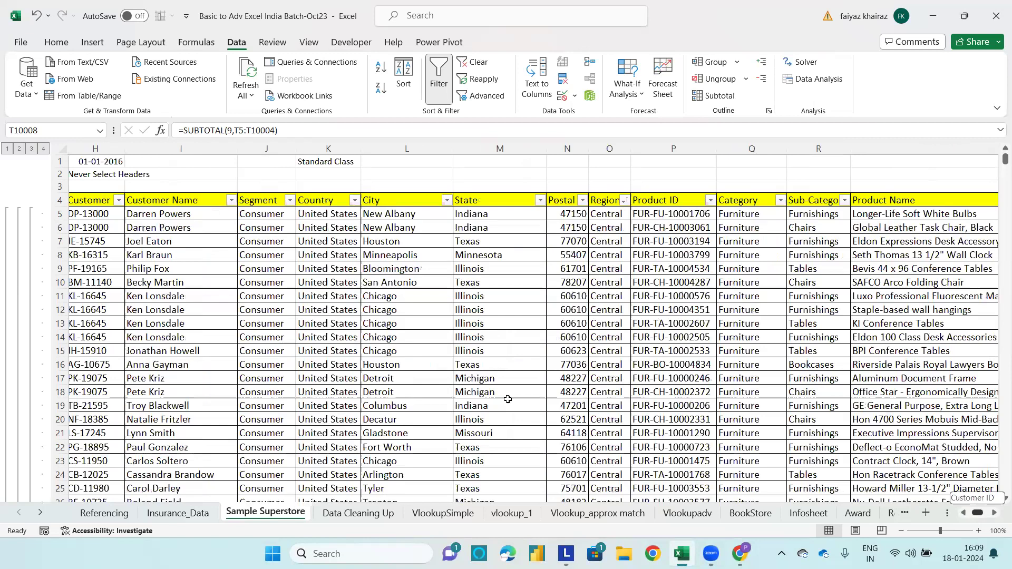
scroll(507, 399, "left", 7)
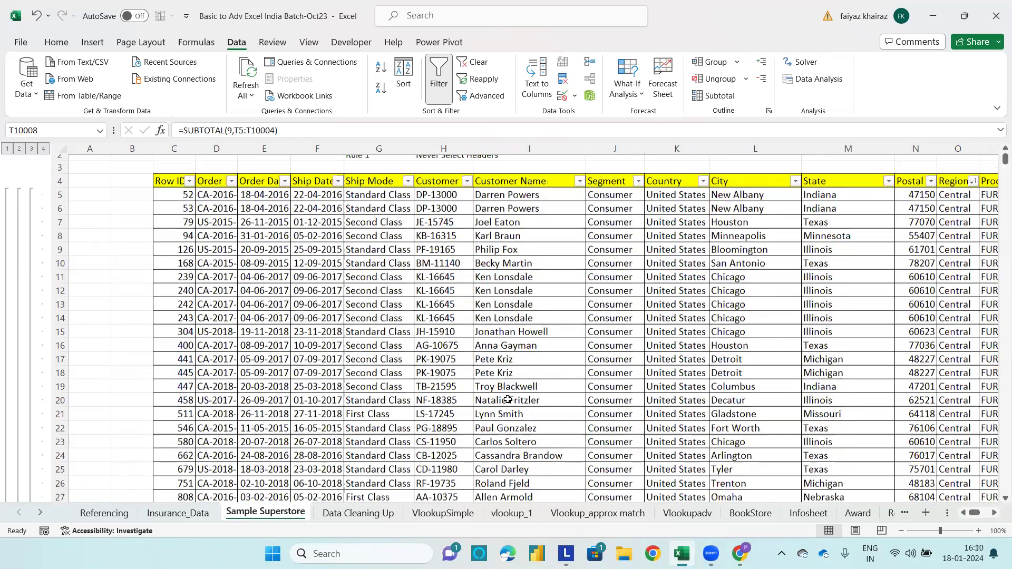
scroll(507, 399, "down", 9)
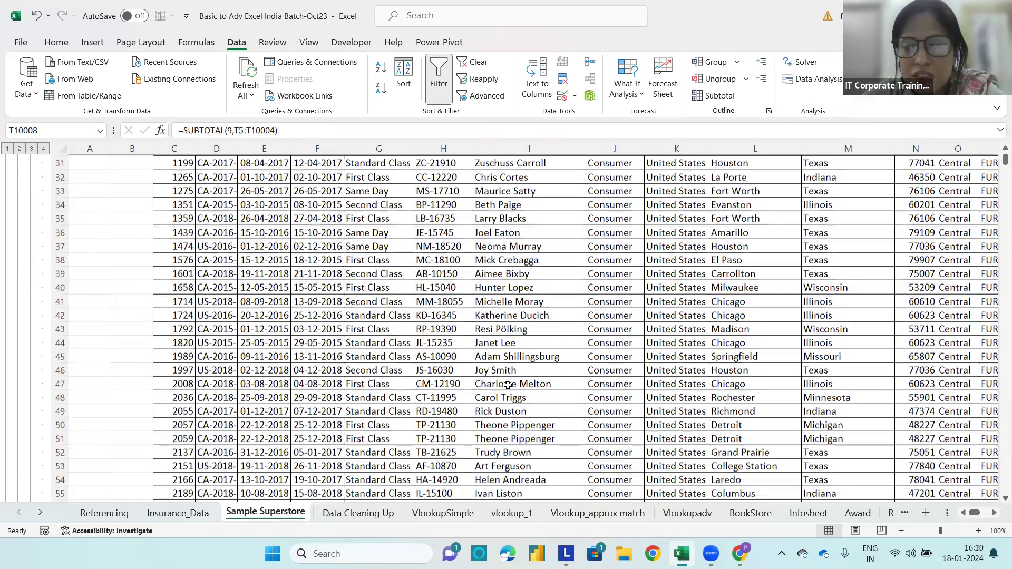
scroll(507, 385, "down", 9)
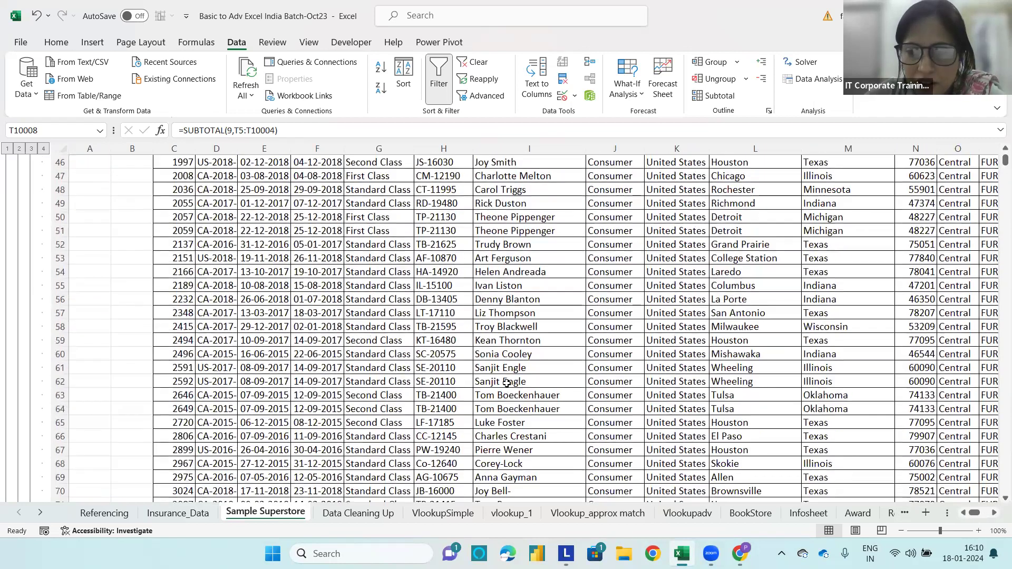
scroll(507, 383, "down", 20)
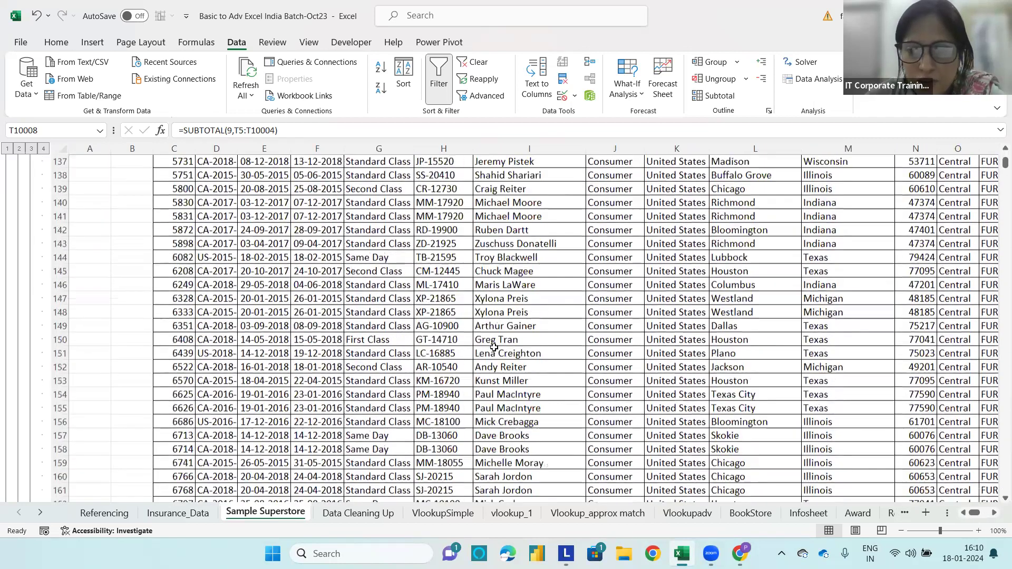
scroll(494, 349, "down", 20)
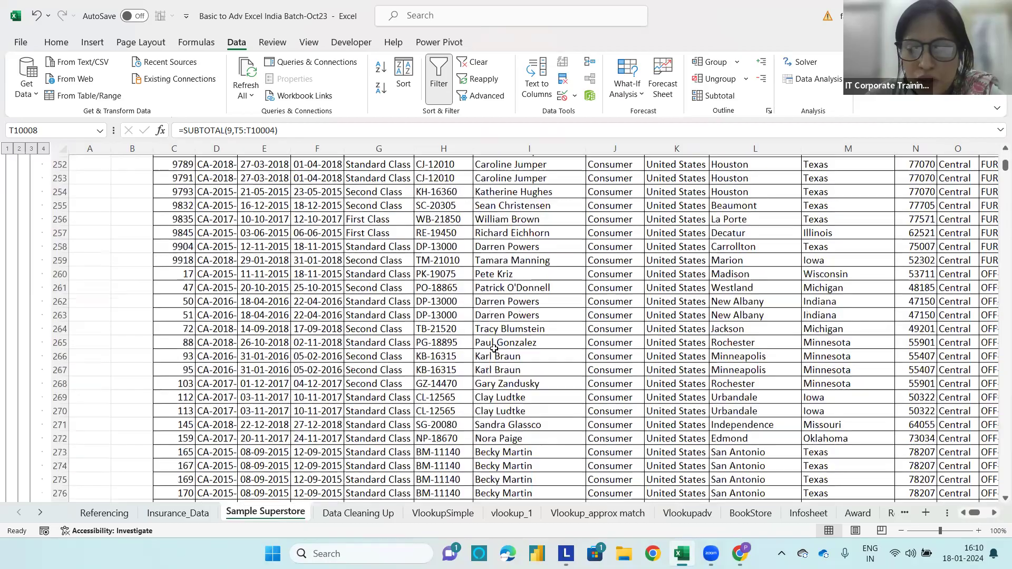
Browse further down the Central region's order rows in the first columns of the expanded data.
scroll(494, 348, "down", 20)
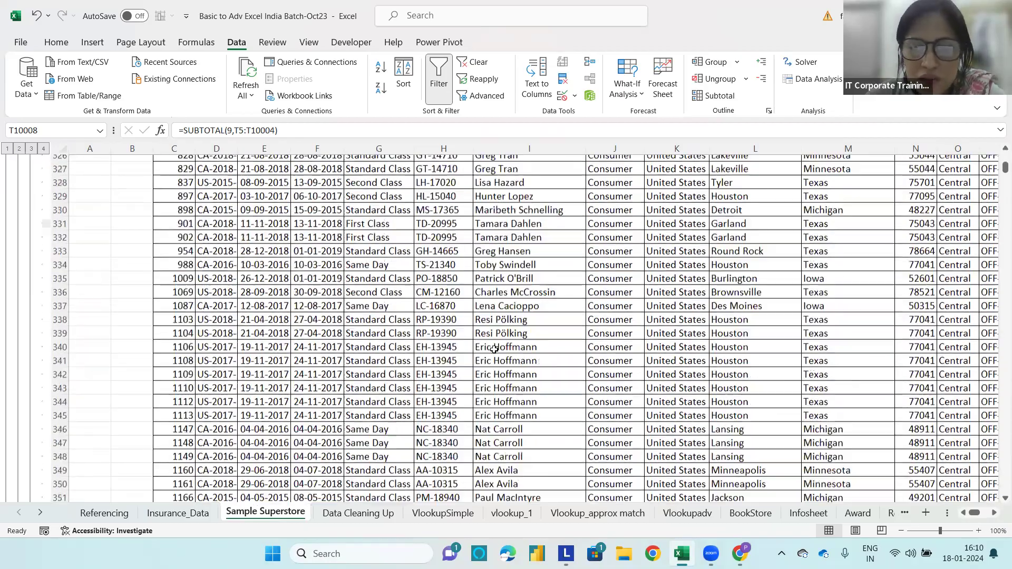
scroll(494, 350, "down", 20)
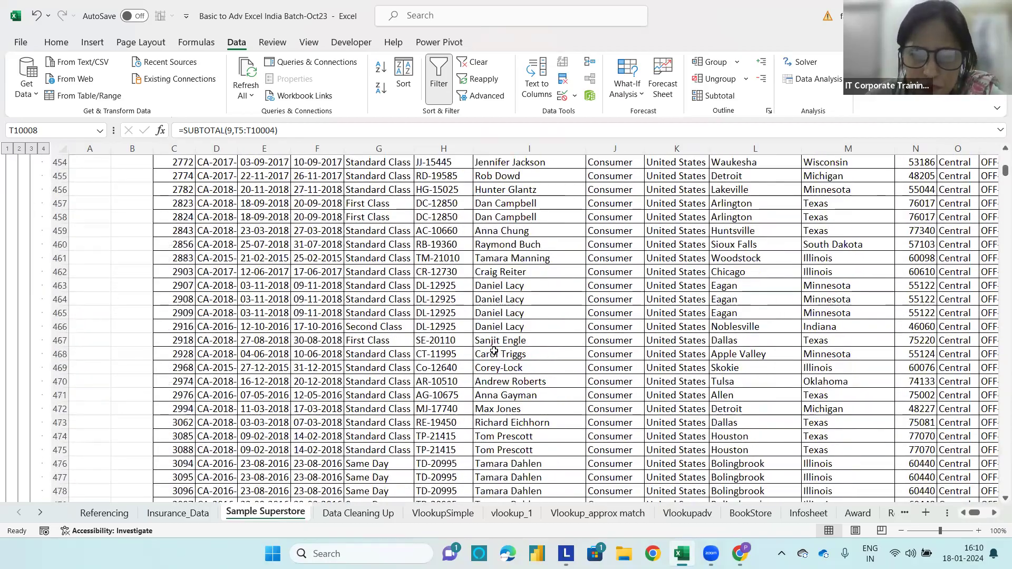
scroll(494, 351, "down", 13)
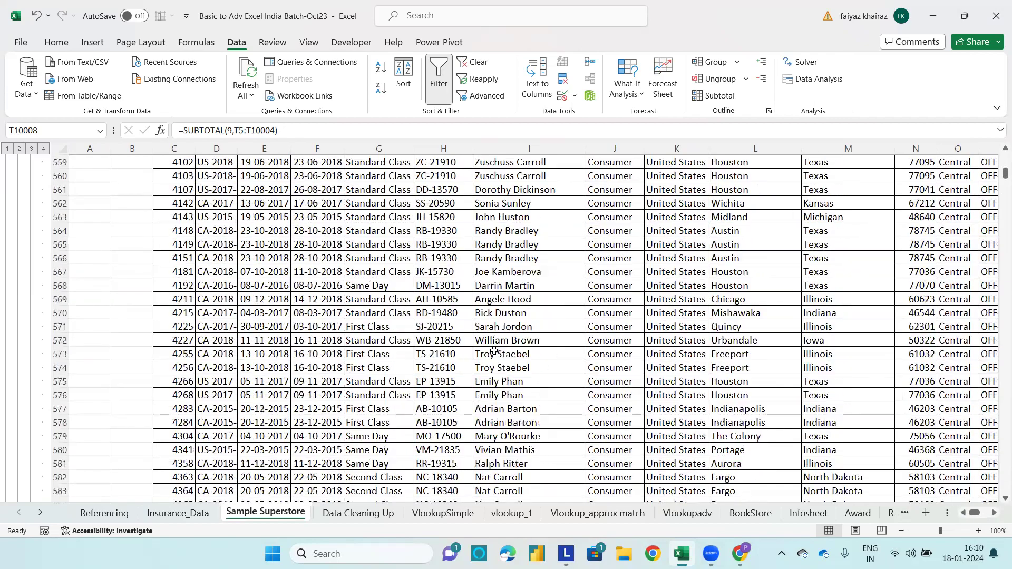
scroll(493, 352, "down", 4)
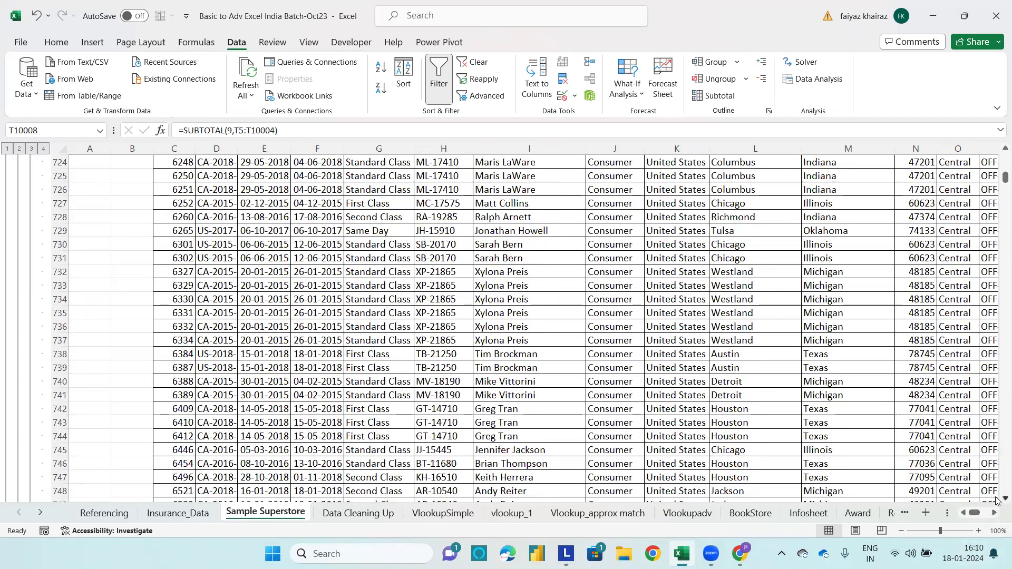
scroll(996, 497, "down", 1)
scroll(995, 499, "down", 2)
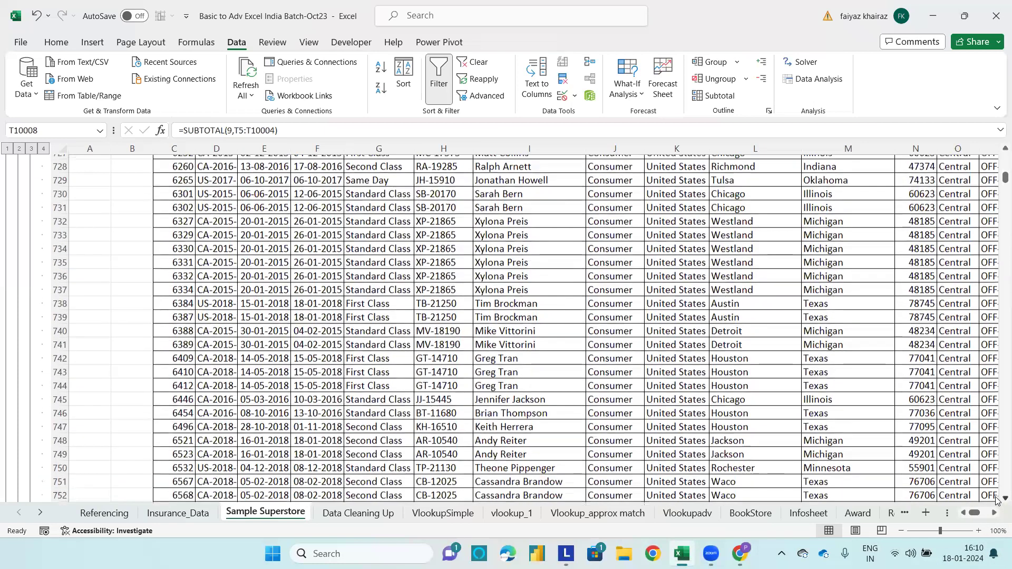
scroll(995, 499, "down", 1)
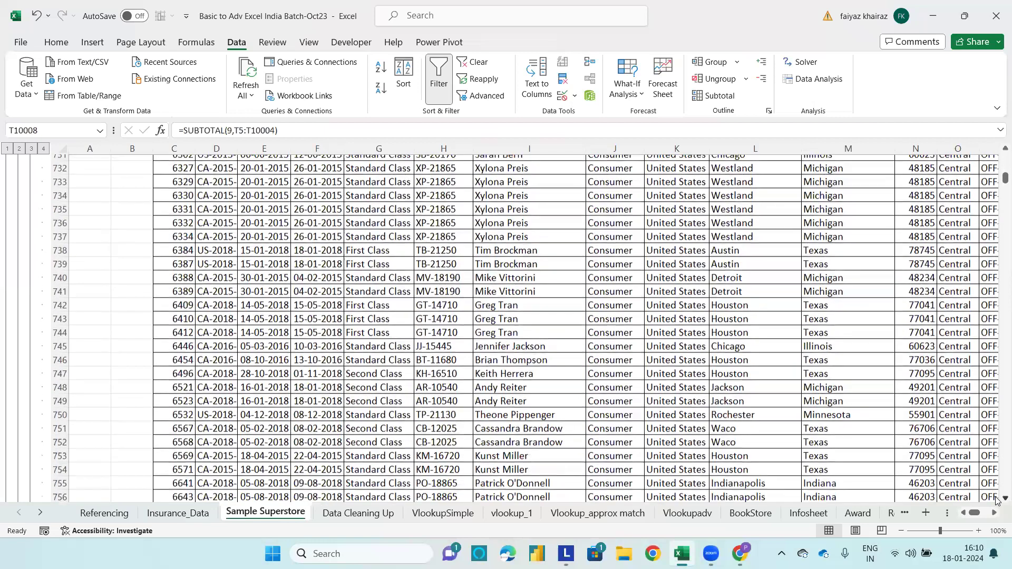
scroll(995, 499, "down", 2)
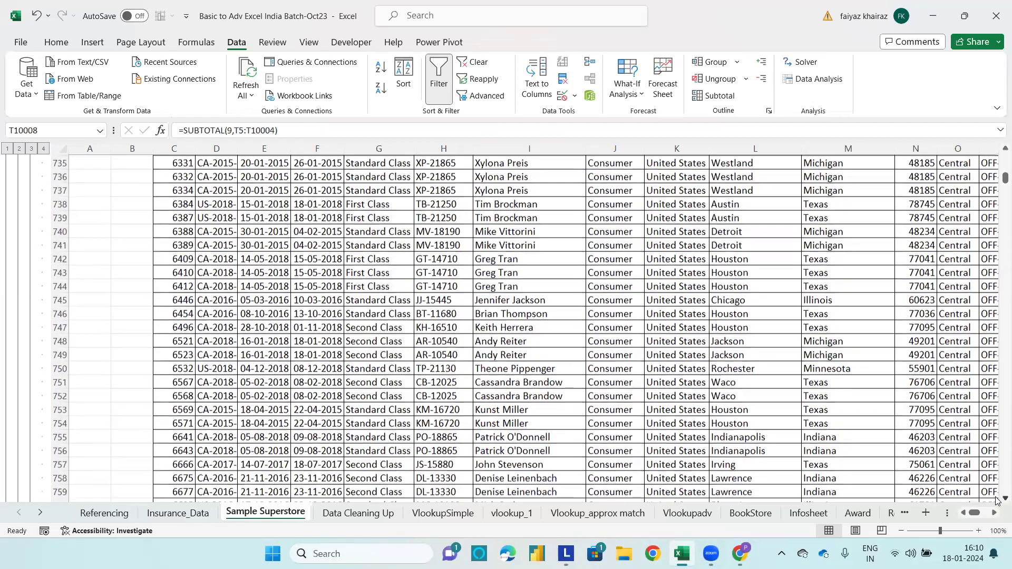
scroll(996, 499, "down", 2)
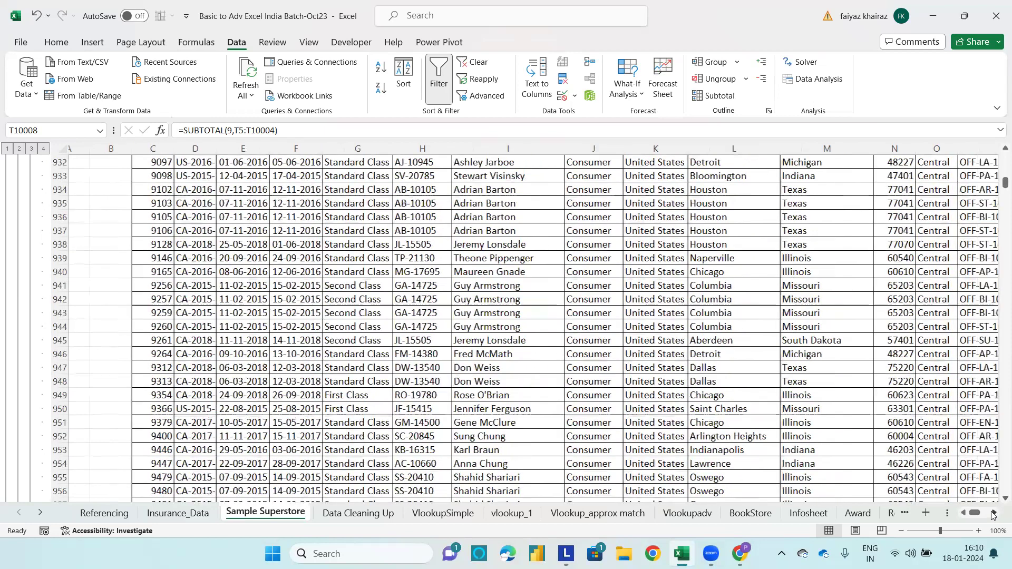
Locate the Central Total rows where the Central region's orders end and the East region's begin.
left_click(992, 515)
left_click(992, 514)
left_click(993, 515)
left_click(994, 515)
left_click(992, 515)
left_click(993, 515)
left_click(993, 515)
left_click(994, 514)
left_click(993, 514)
left_click(993, 514)
left_click(993, 514)
left_click(993, 514)
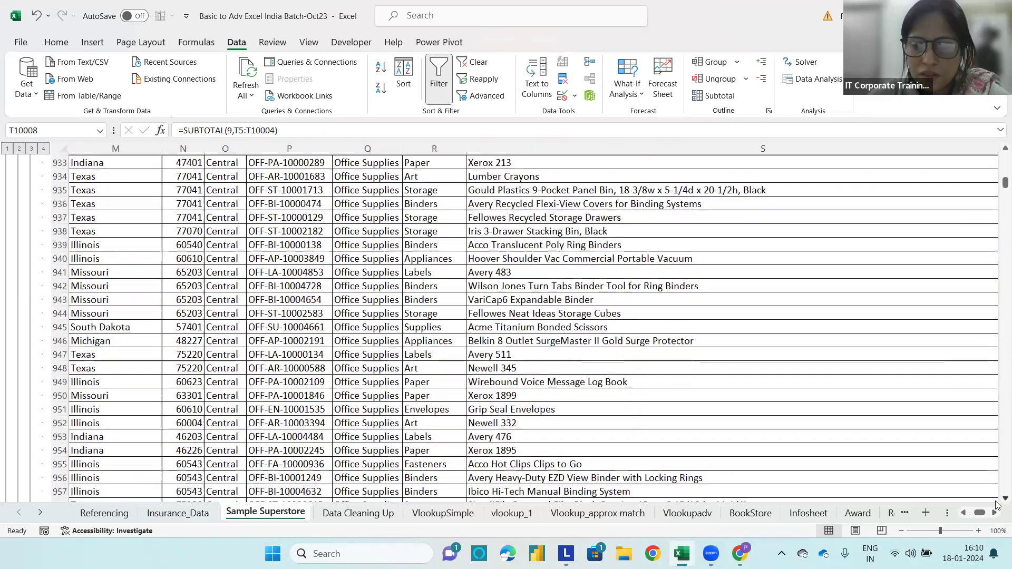
scroll(984, 390, "down", 20)
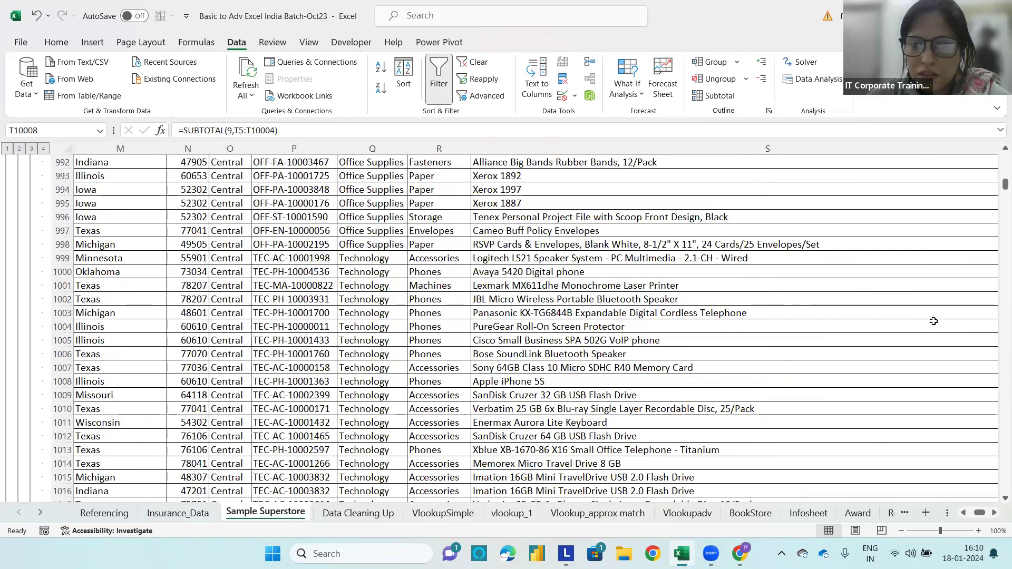
left_click_drag(997, 188, 998, 220)
scroll(318, 292, "up", 7)
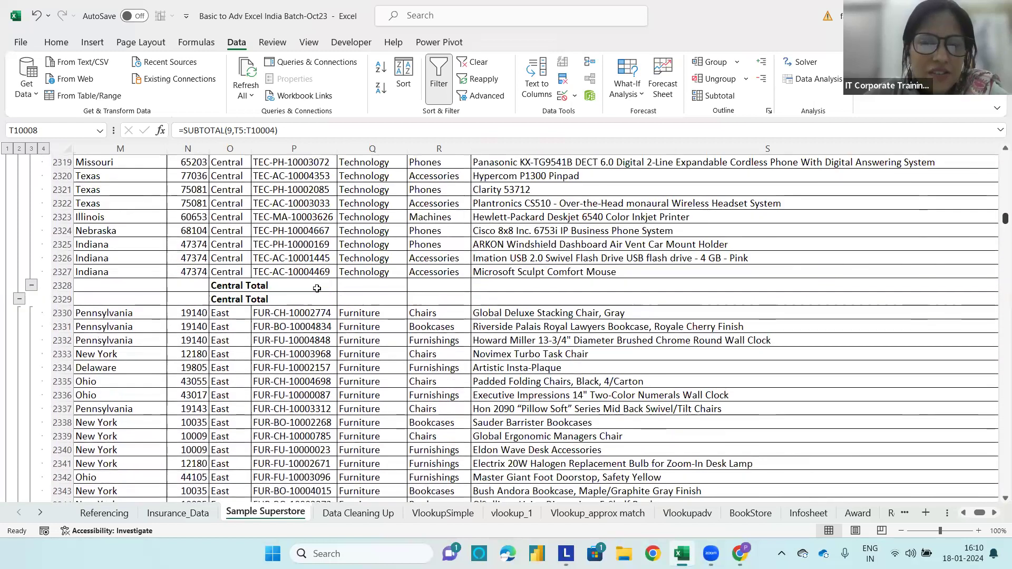
Check the Central region's Sales subtotal formula in cell T2329.
left_click(321, 299)
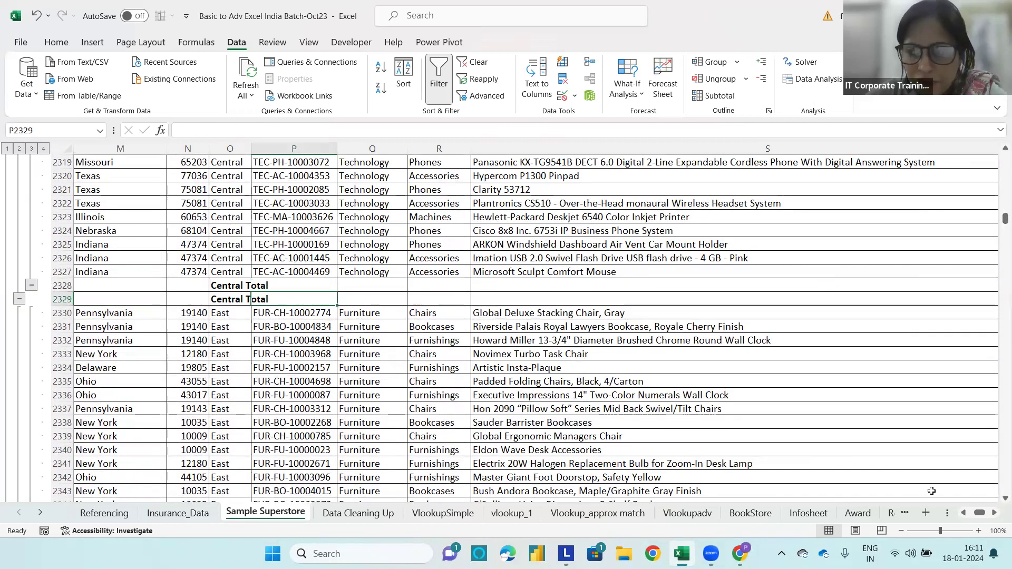
left_click(994, 513)
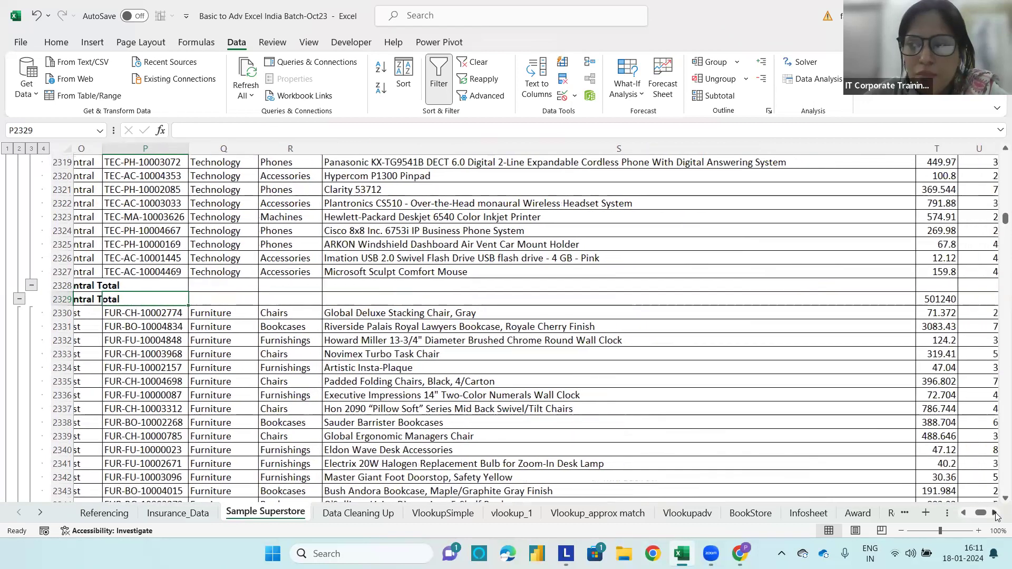
left_click(995, 513)
left_click(994, 513)
left_click(994, 513)
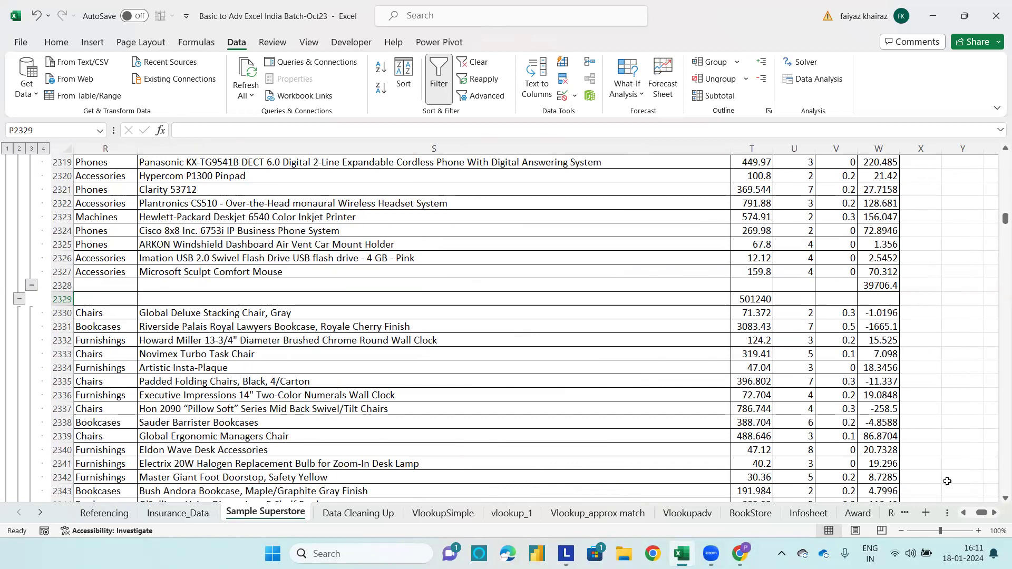
left_click(762, 301)
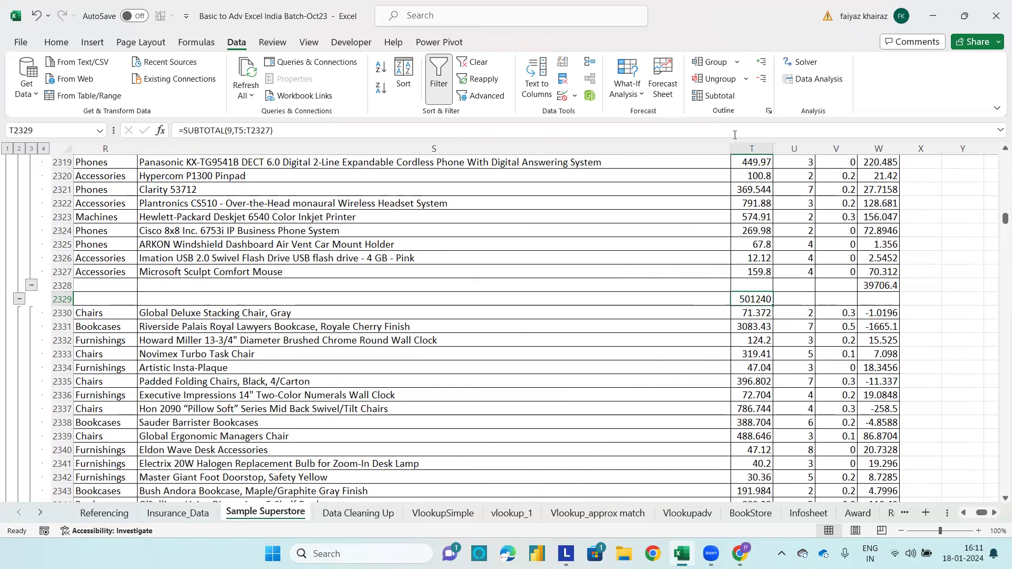
Fill the Central region's Profit total in W2328 and Sales total in T2329 with light purple.
left_click(872, 284)
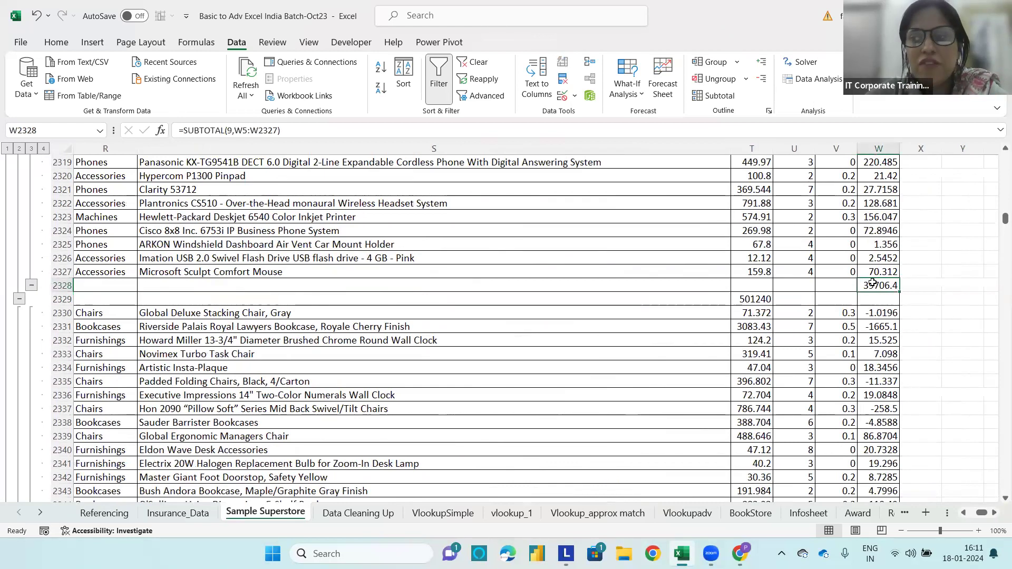
left_click(52, 40)
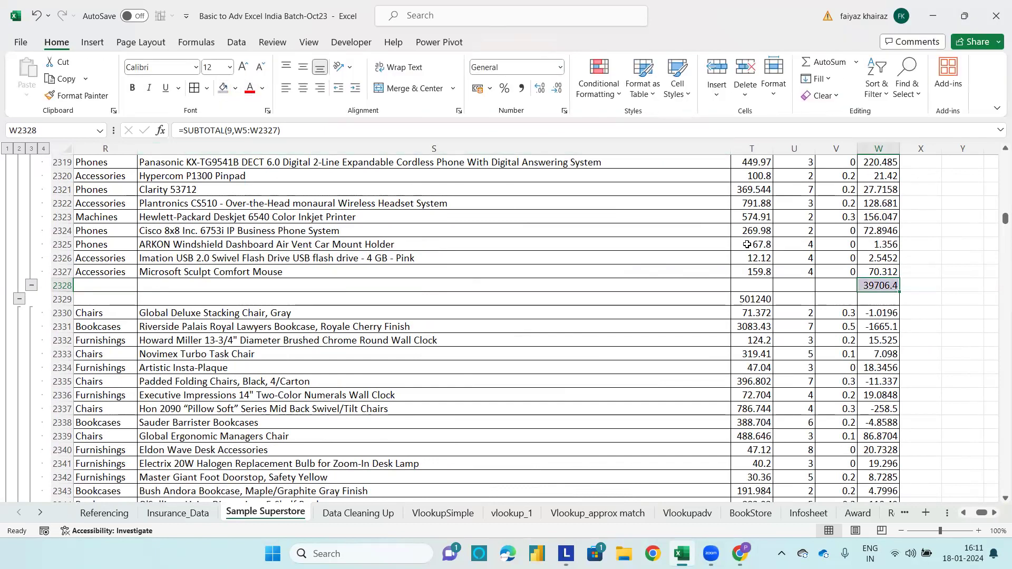
left_click(745, 304)
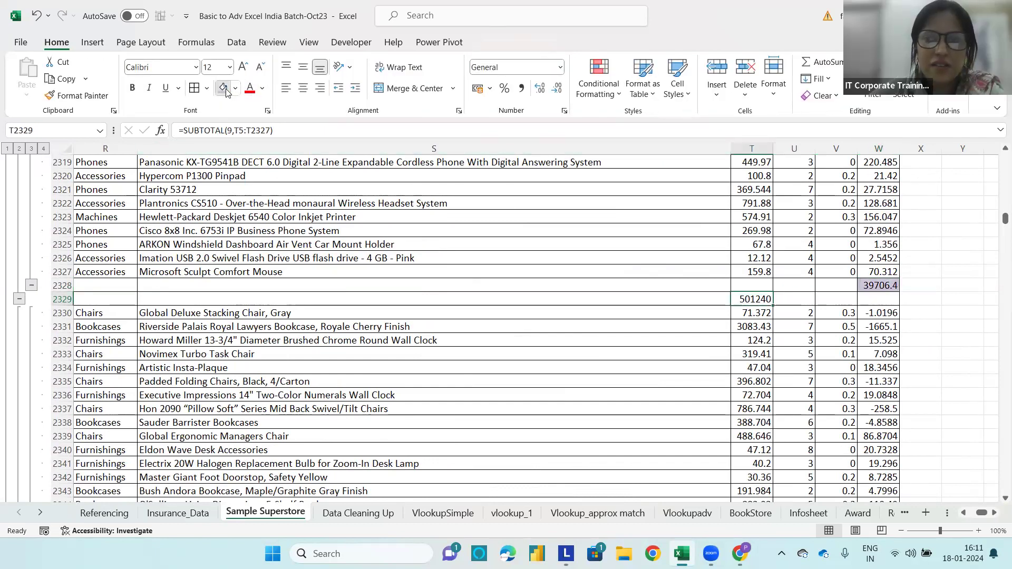
left_click(840, 326)
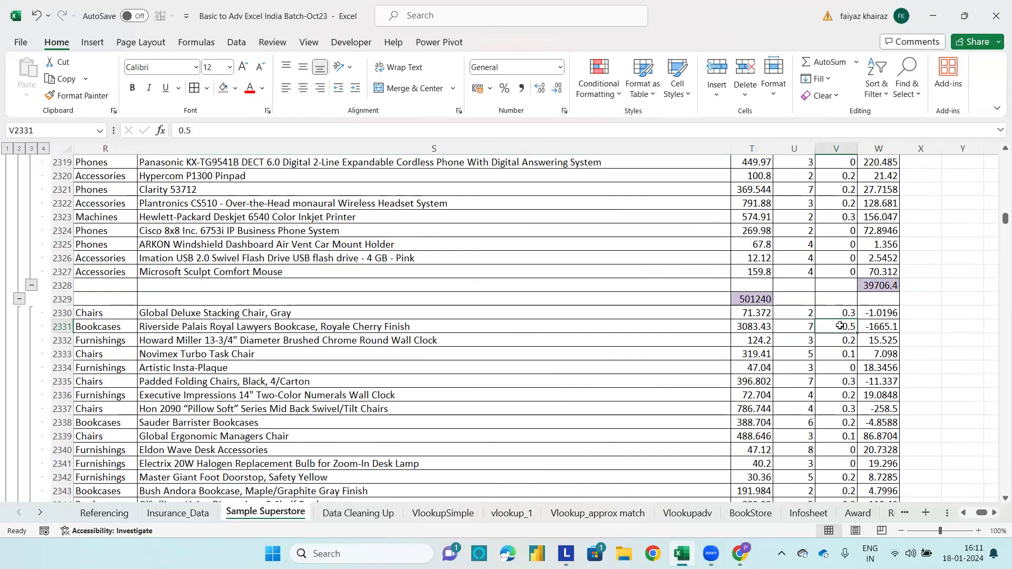
Insert a new blank worksheet before the Referencing sheet.
left_click_drag(1004, 220, 1004, 157)
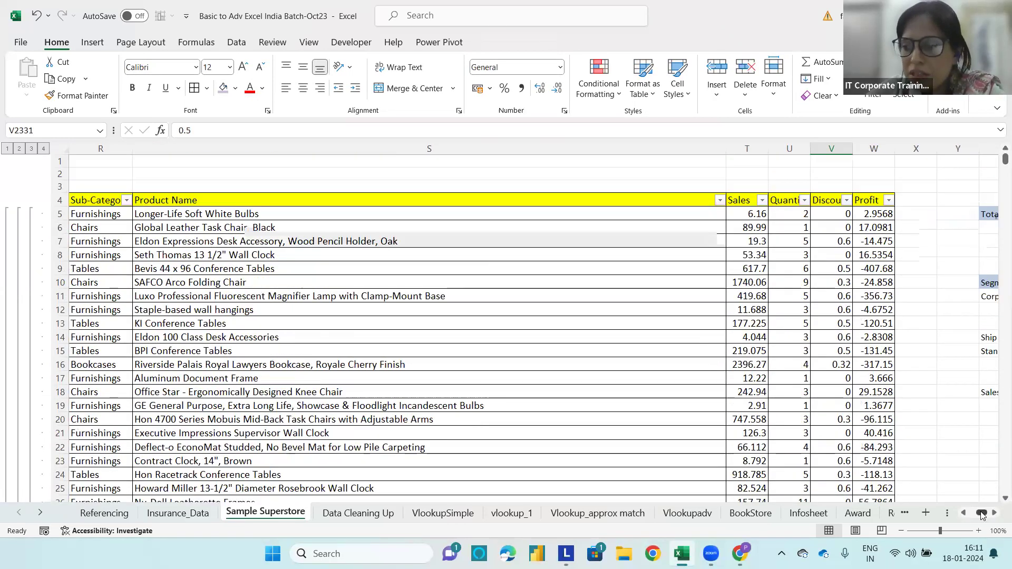
left_click_drag(981, 513, 96, 514)
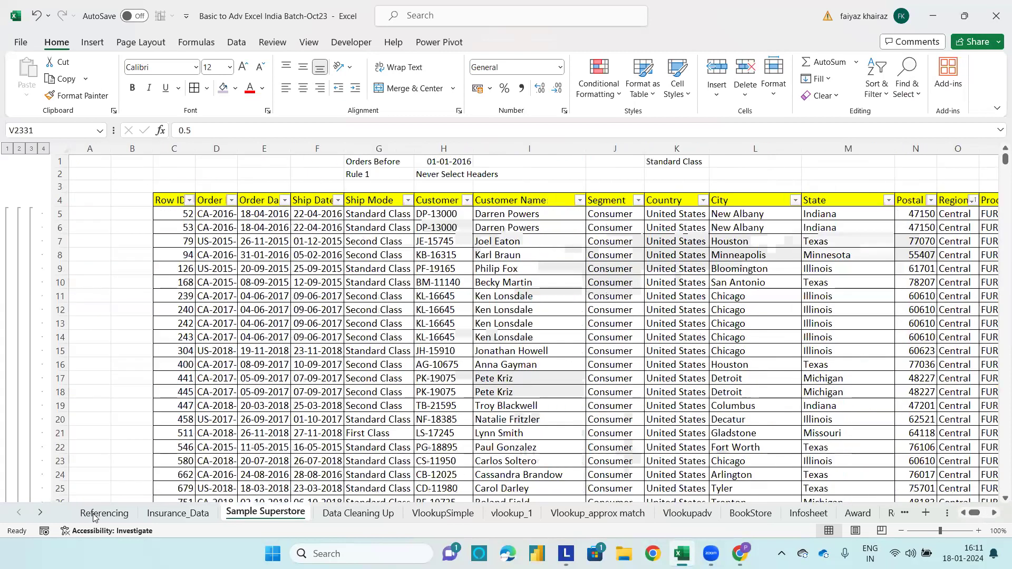
left_click(95, 514)
right_click(98, 512)
left_click(132, 332)
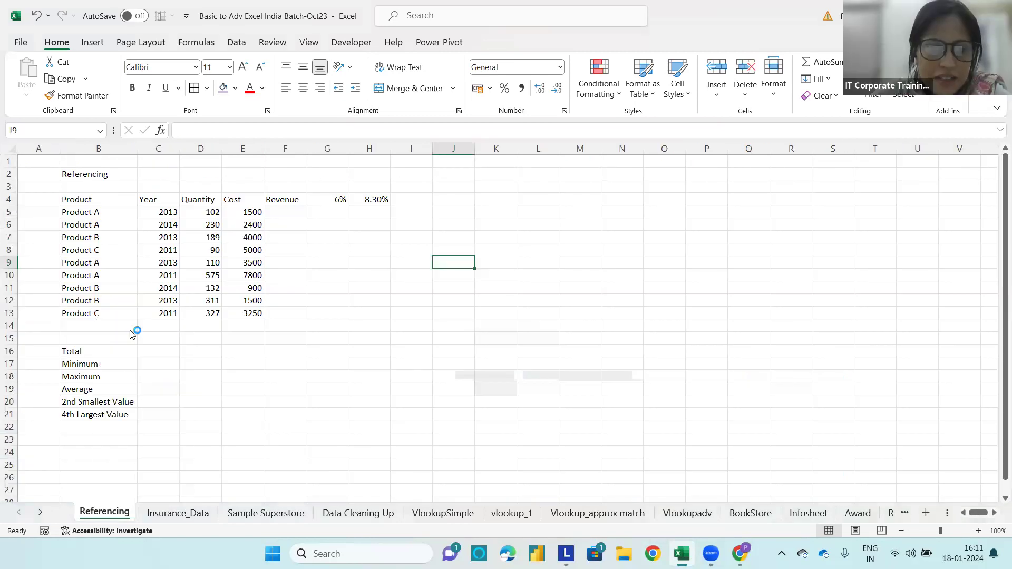
left_click(275, 431)
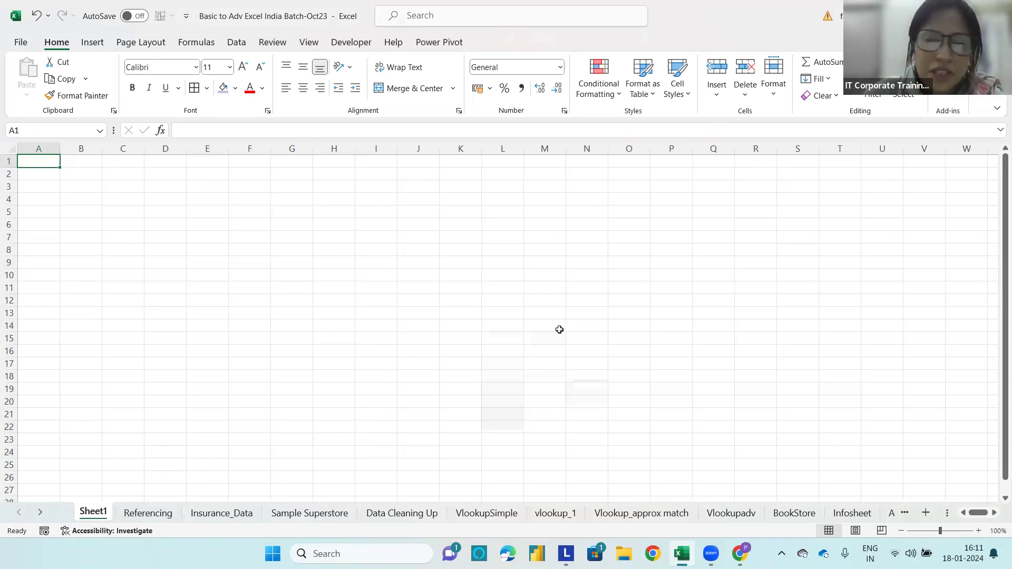
Fill the range D5:J20 on the new sheet with purple and undo the fill.
left_click(178, 211)
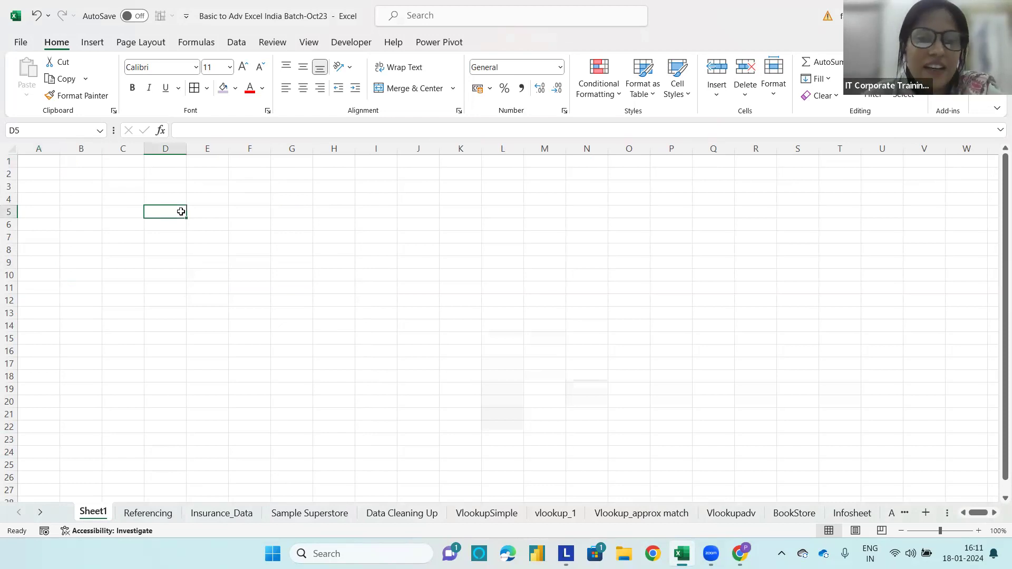
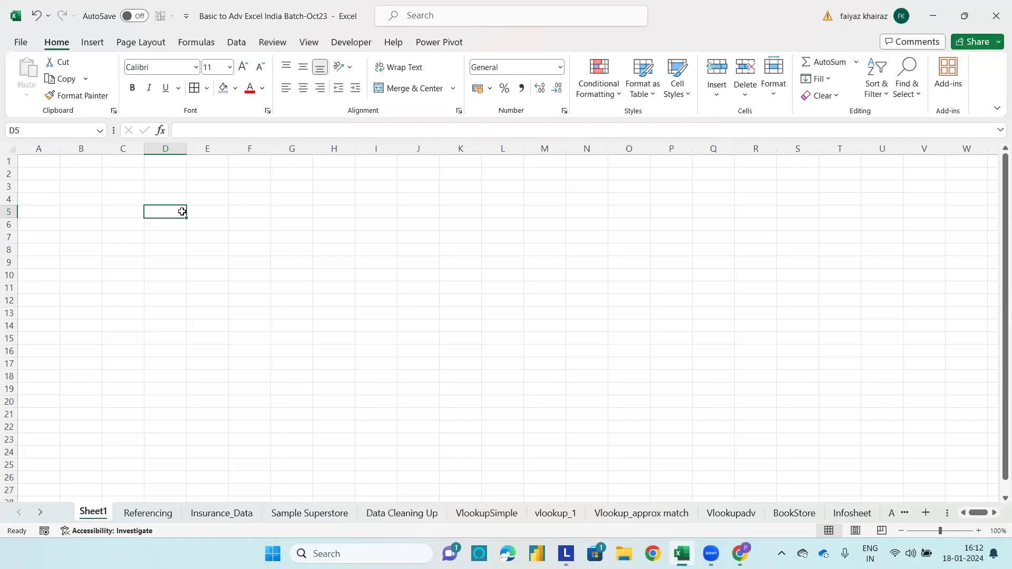
left_click_drag(182, 211, 421, 397)
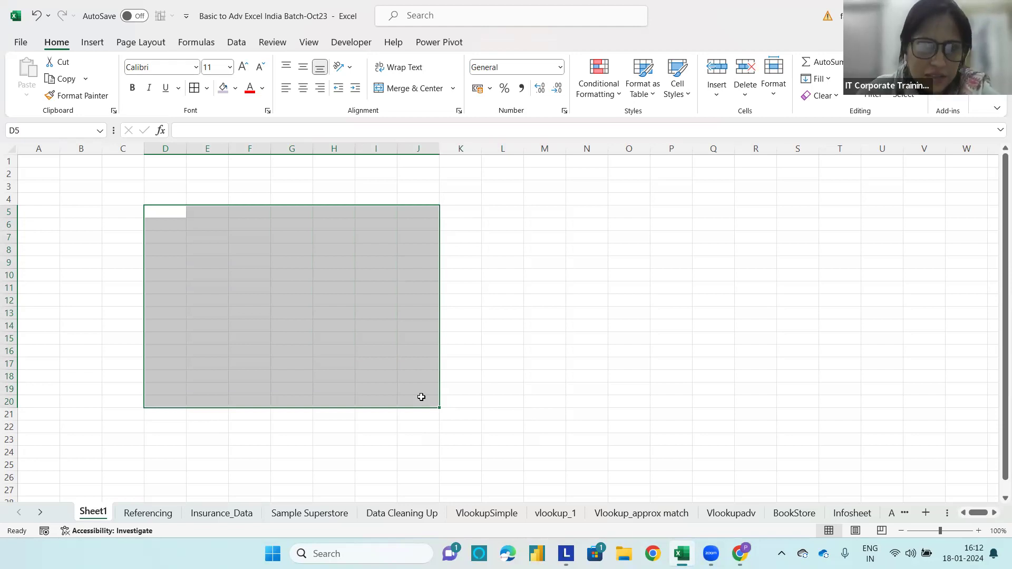
left_click(235, 88)
left_click(295, 153)
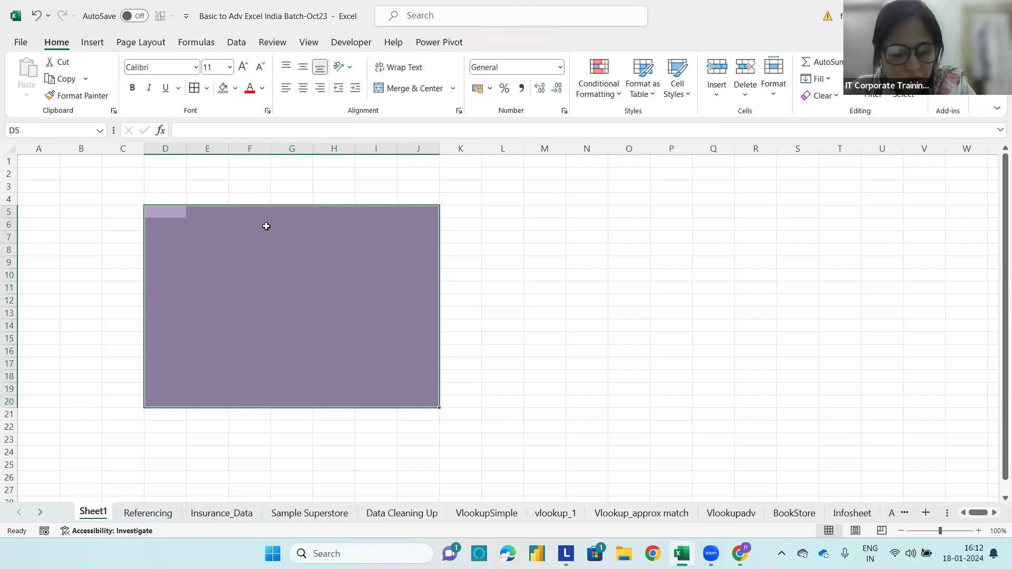
key("ctrl+z")
left_click(447, 238)
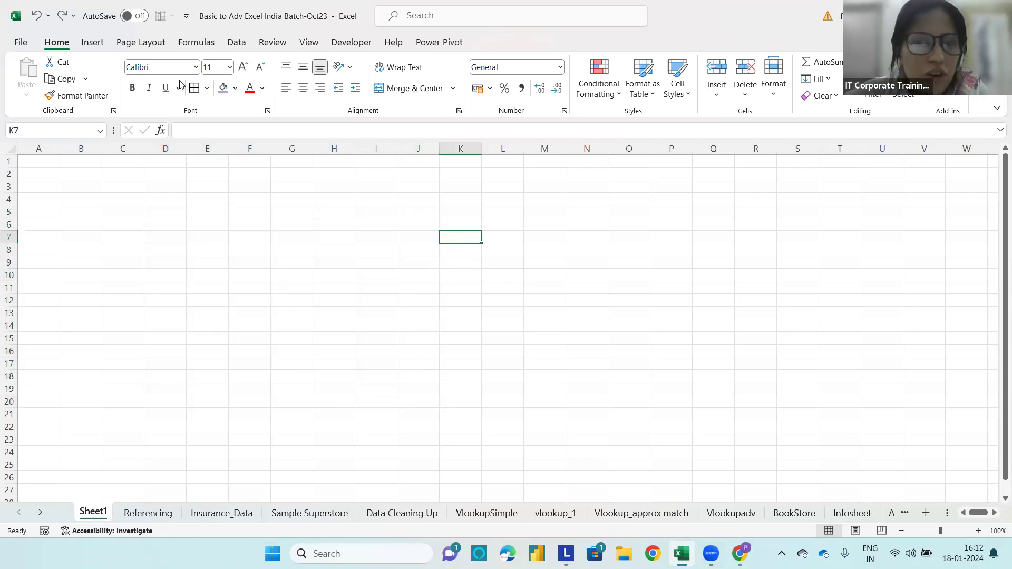
Set up a new macro recording named Creating_Sheet with Ctrl+Shift+C as the macro's shortcut.
left_click(351, 43)
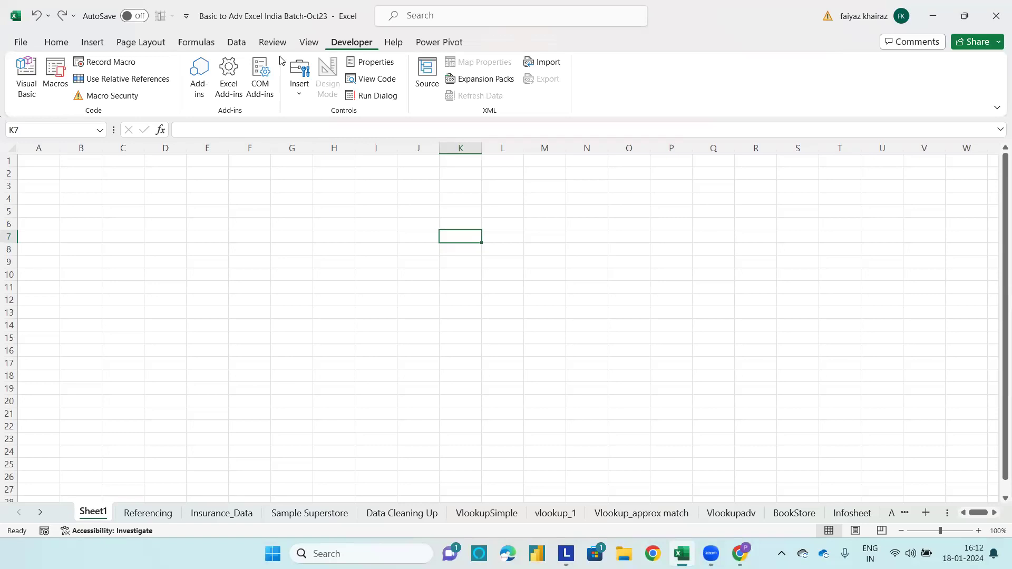
left_click(108, 63)
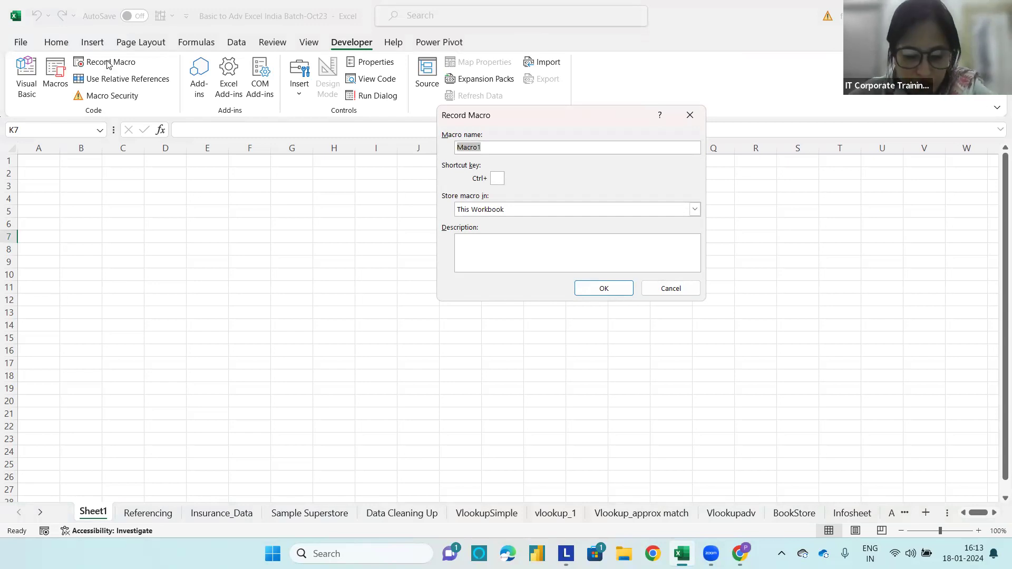
type("Creat")
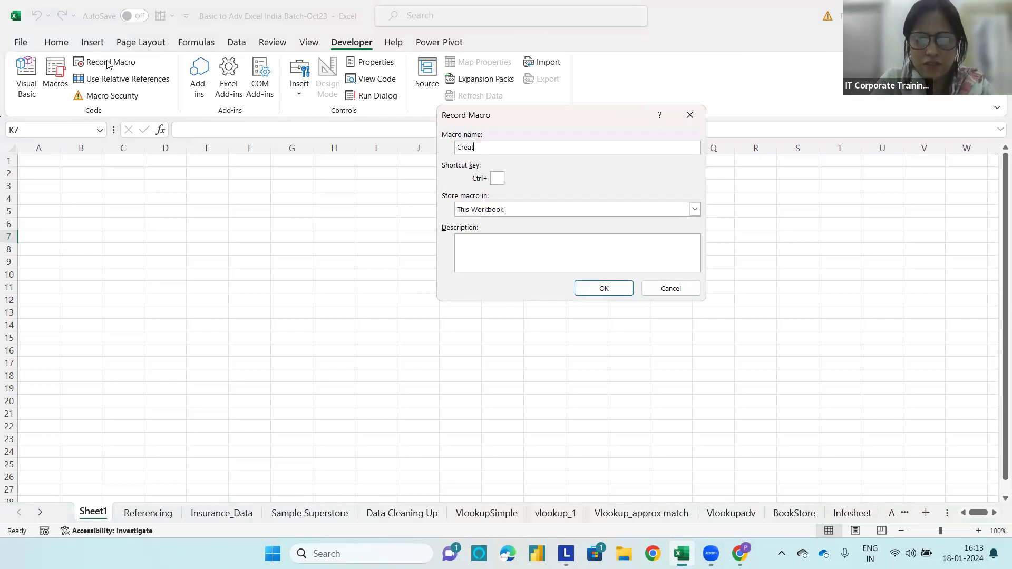
type("ing_Sheet")
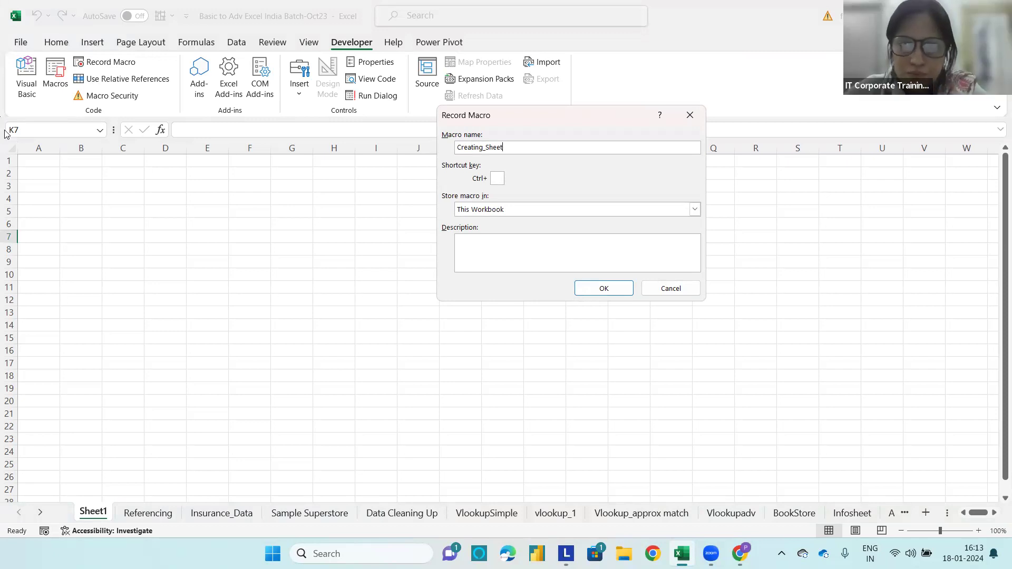
left_click(497, 178)
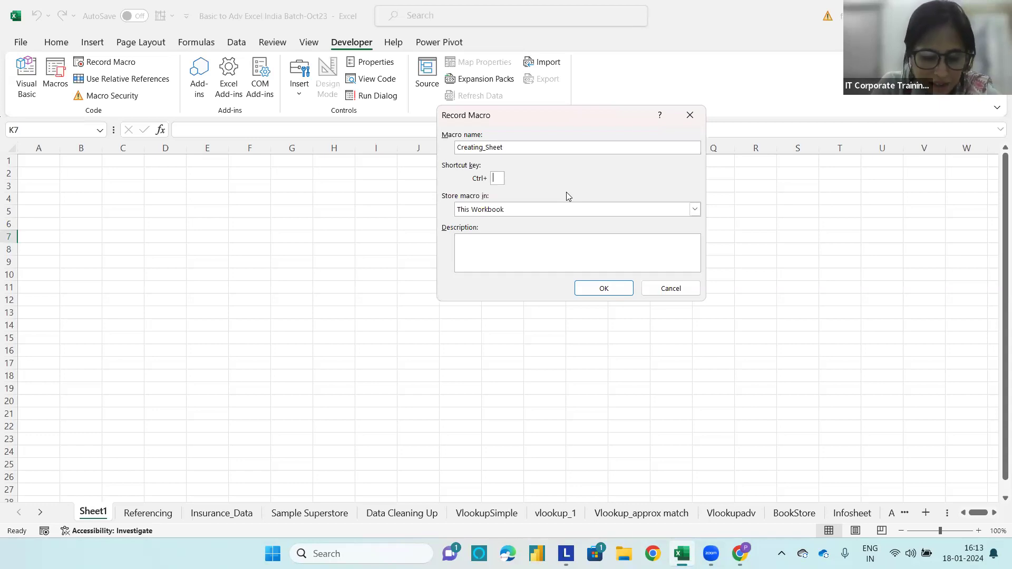
type("C")
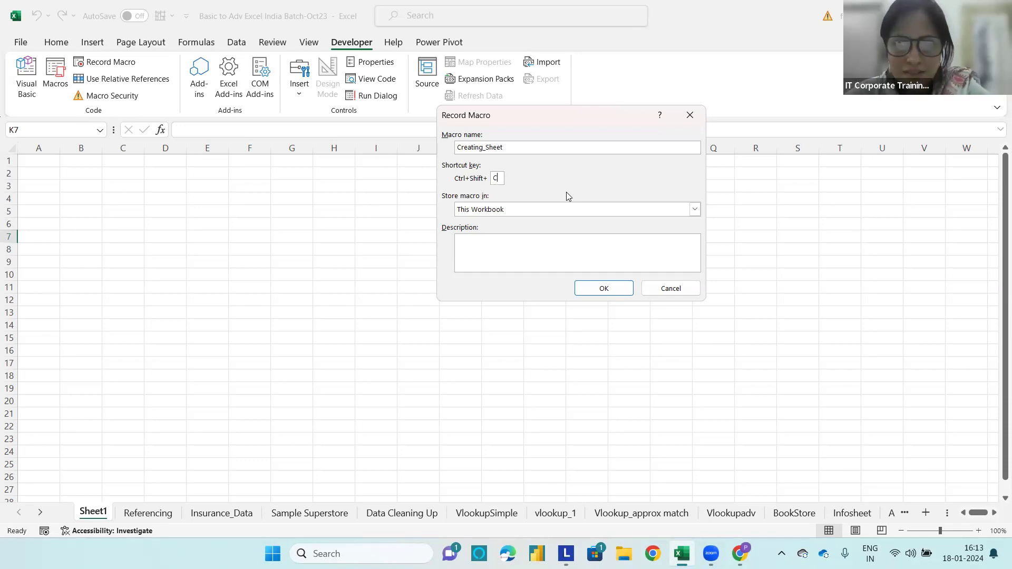
Add the description "Creating a sheet" to the macro and start recording in this workbook.
left_click(557, 245)
type("C")
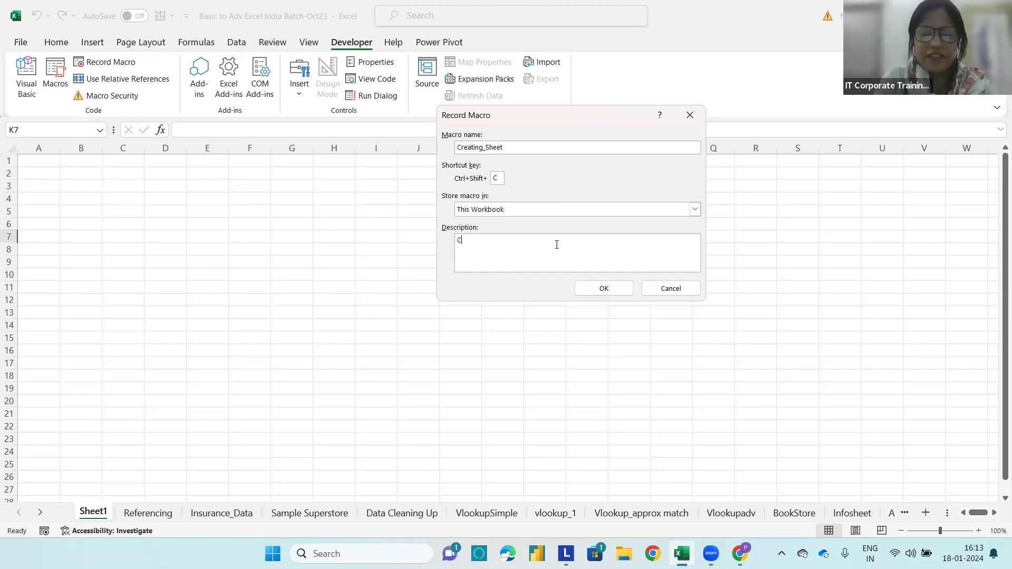
type("raeting a sheet")
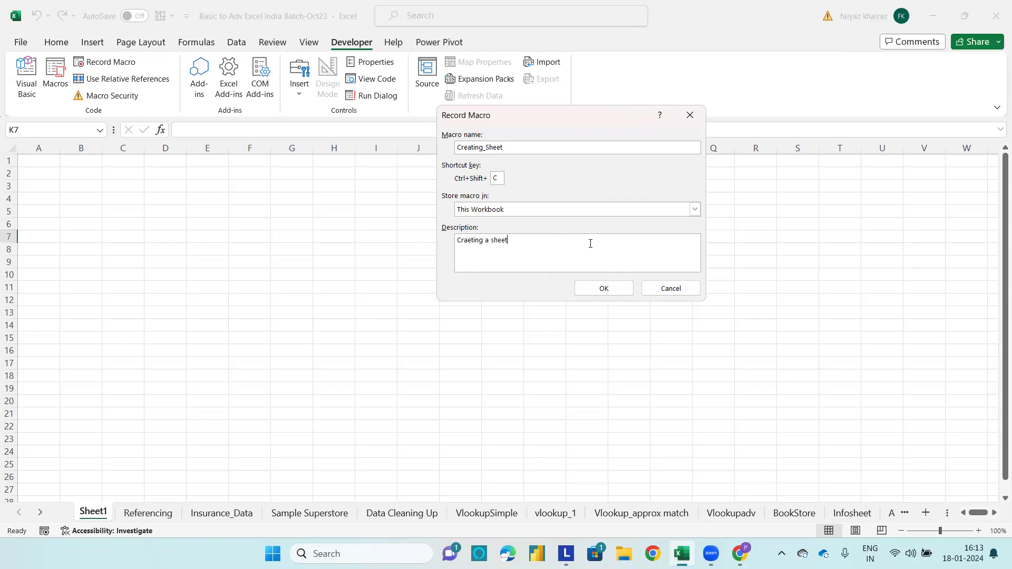
left_click(471, 240)
key("BackSpace")
key("BackSpace")
key("BackSpace")
type("ea")
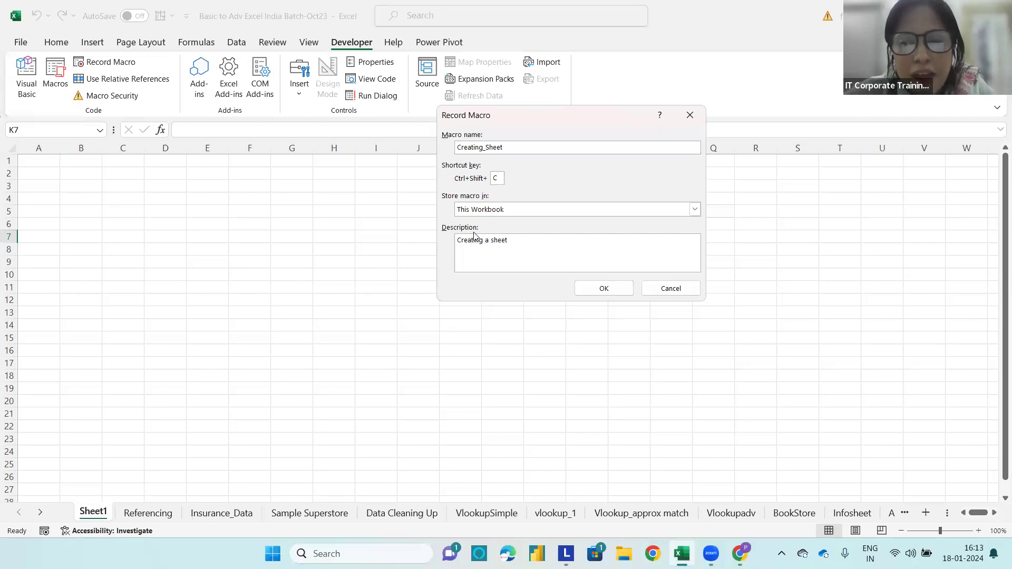
left_click(521, 245)
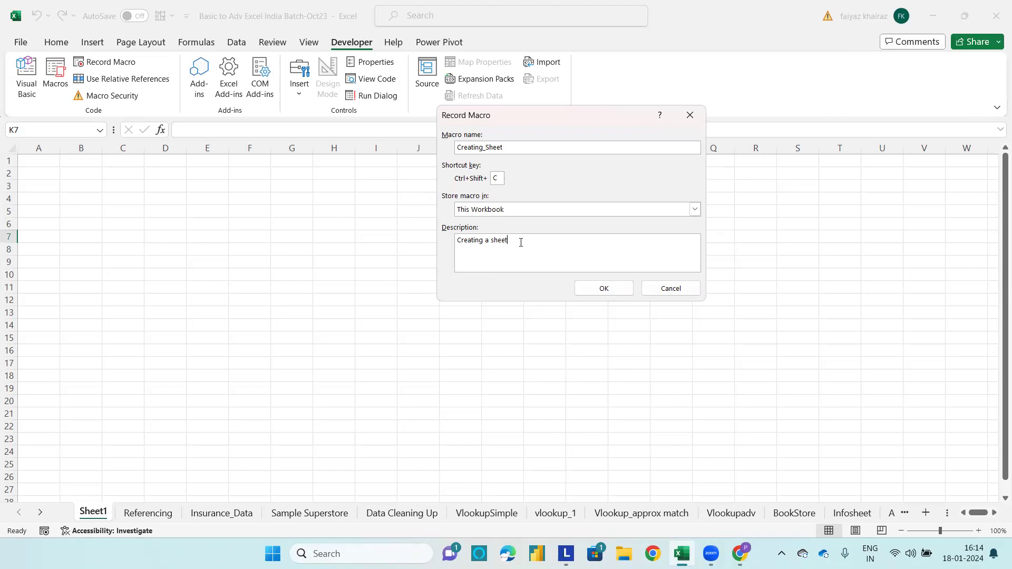
left_click(607, 290)
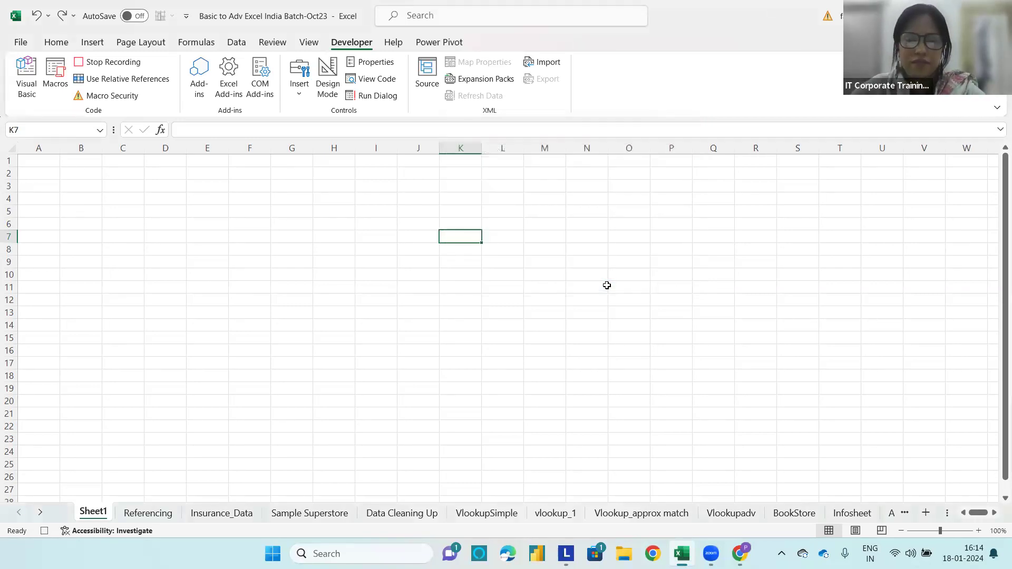
Fill the range D4:I17 on Sheet1 with light purple and apply all borders.
left_click_drag(163, 198, 393, 359)
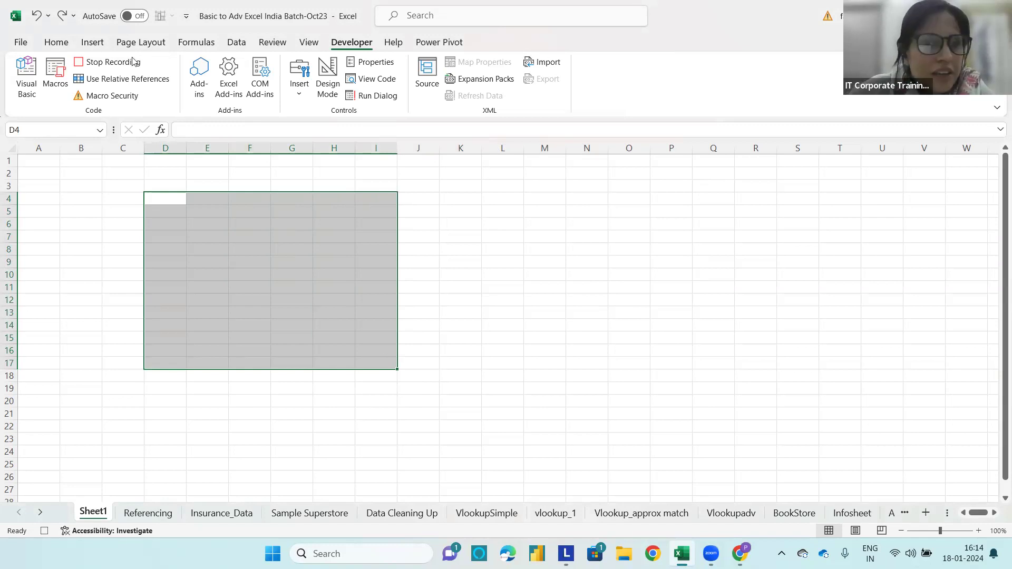
left_click(49, 42)
left_click(223, 87)
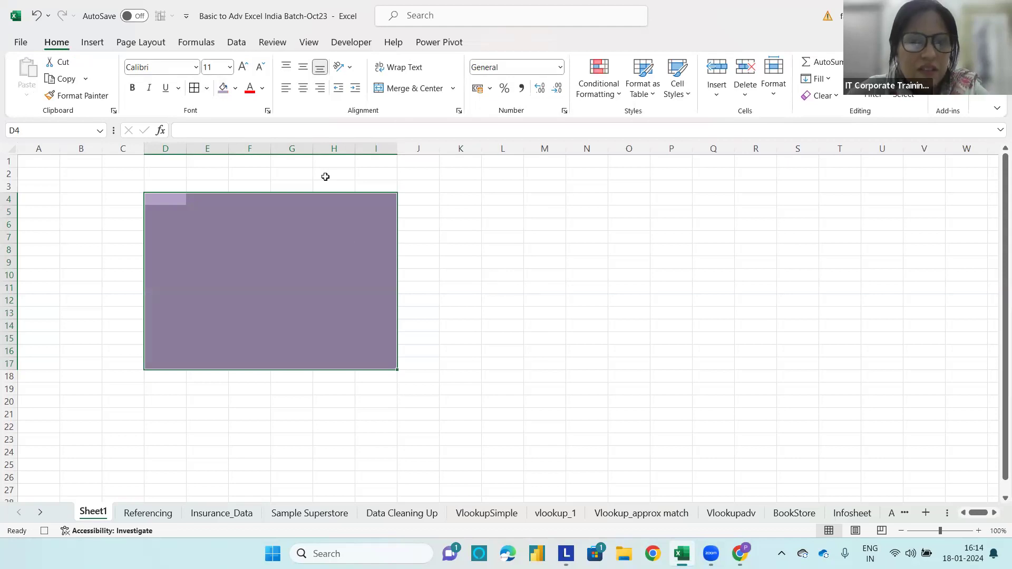
left_click(194, 89)
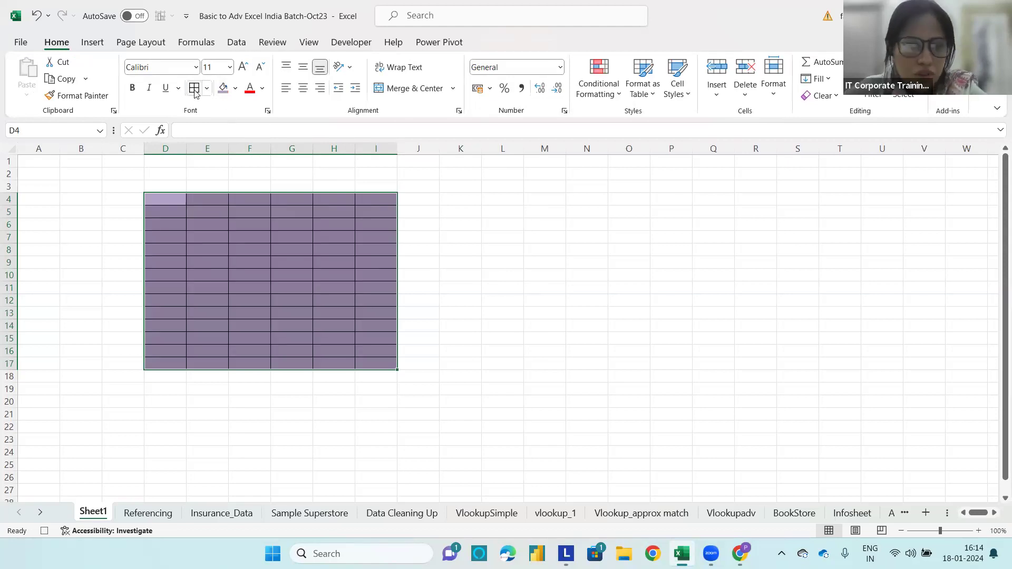
Enter the headers Employee Name in D4 and Emp Id in E4.
left_click(176, 195)
double_click(175, 195)
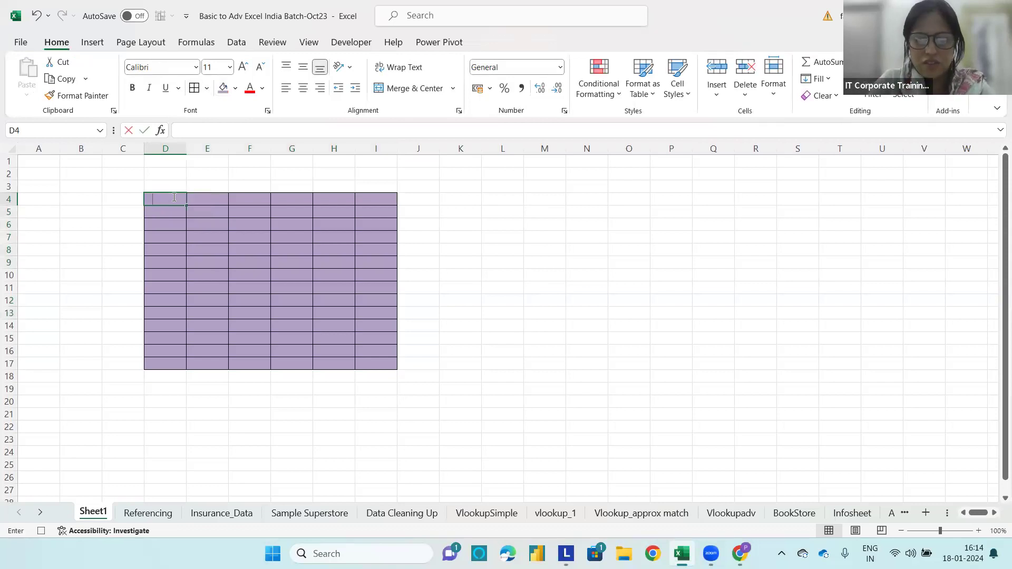
type("N")
key("BackSpace")
type("Em")
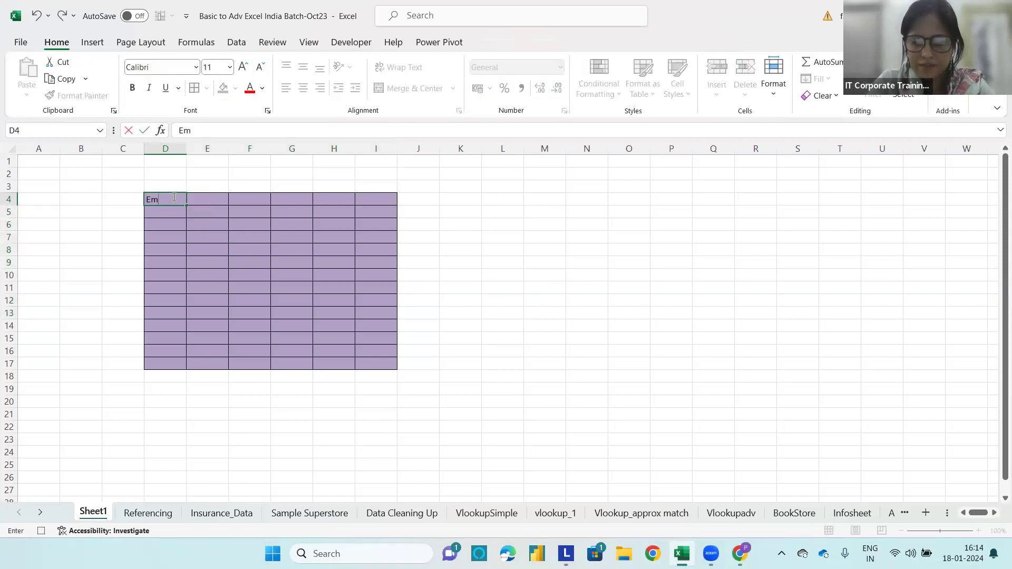
type("ployee Name")
key("Tab")
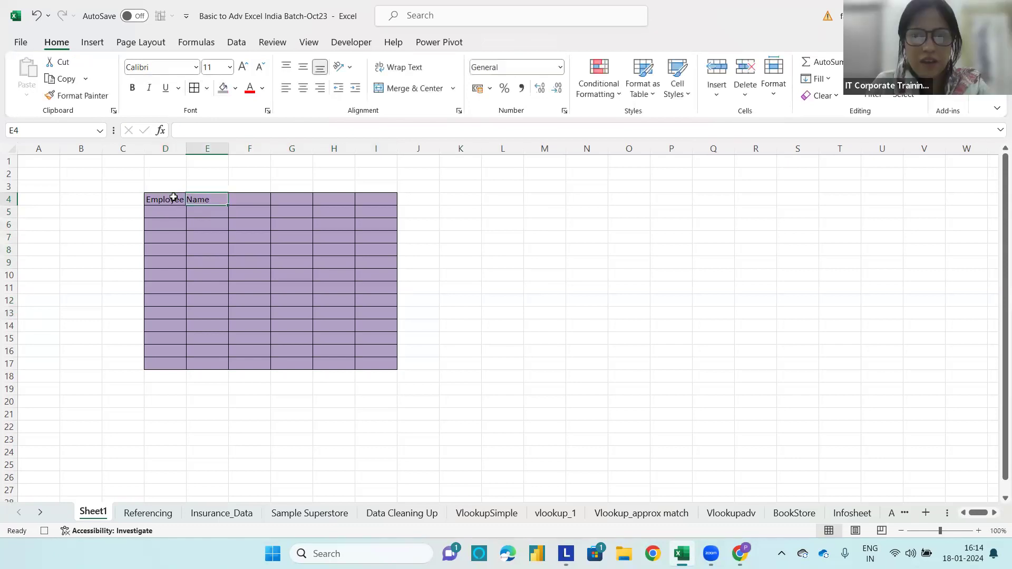
type("Emp Id")
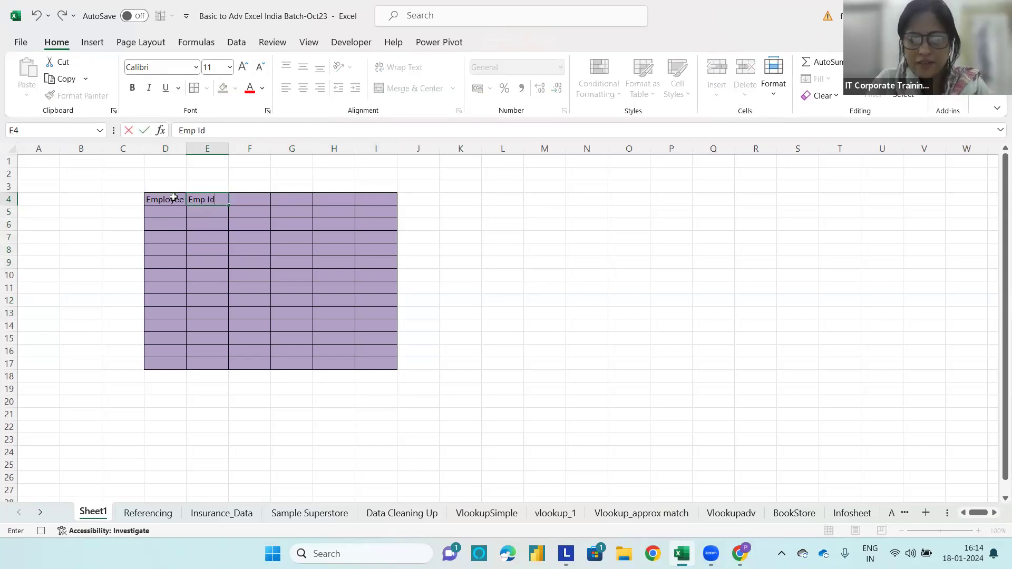
key("Tab")
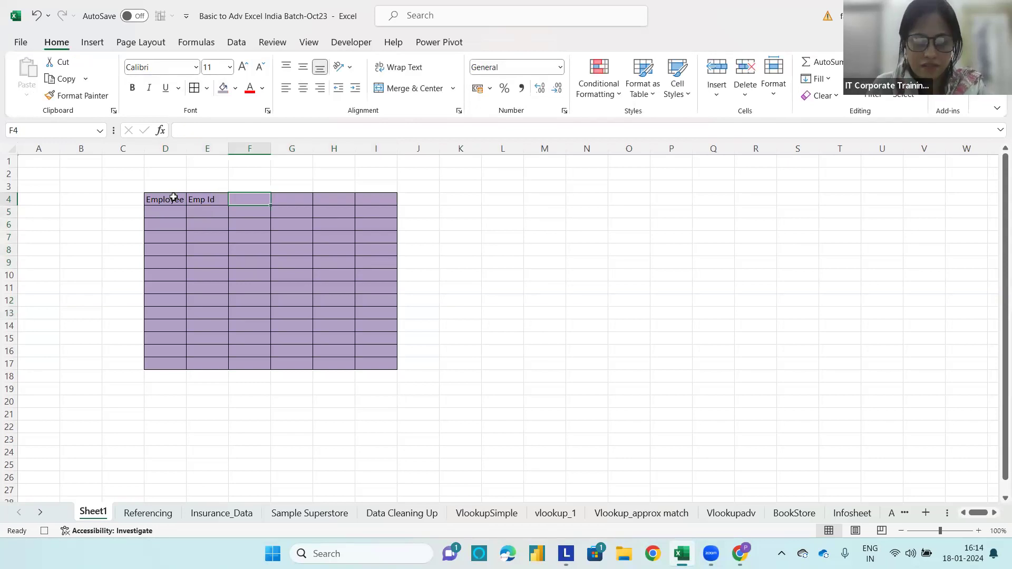
Enter the headers Department, Inc Salary, City and Manager in cells F4 to I4.
type("Dep")
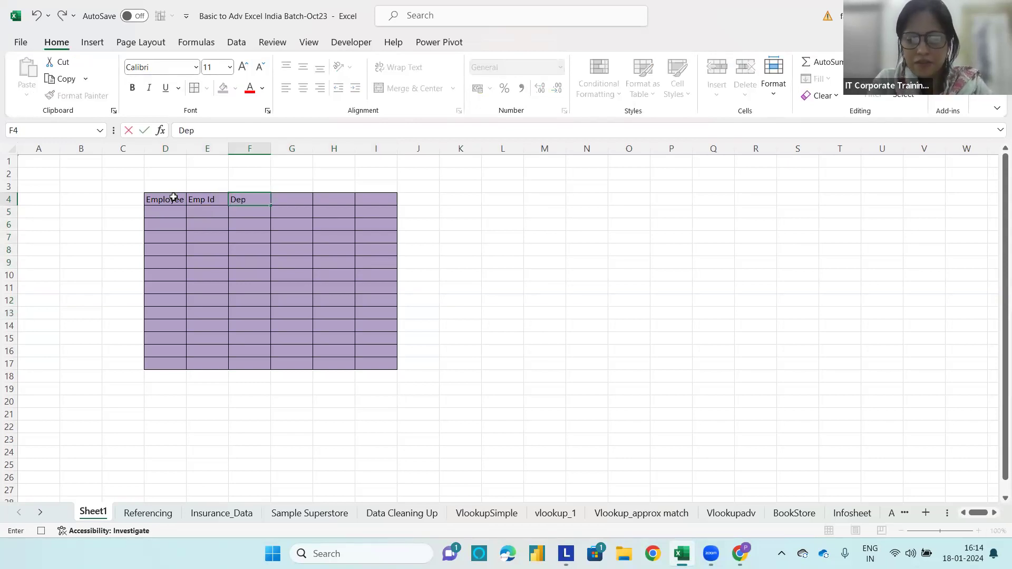
type("artment")
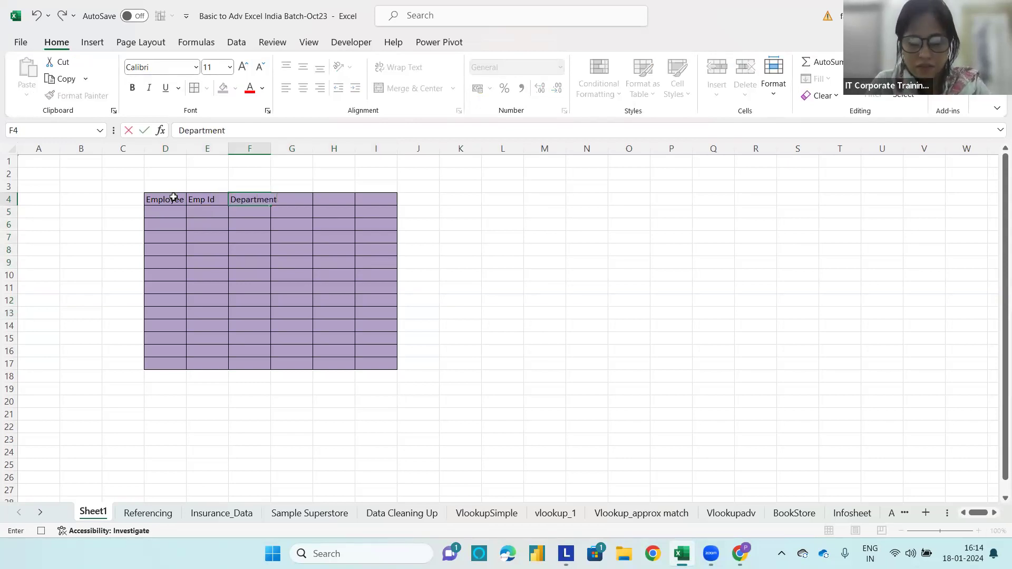
key("Tab")
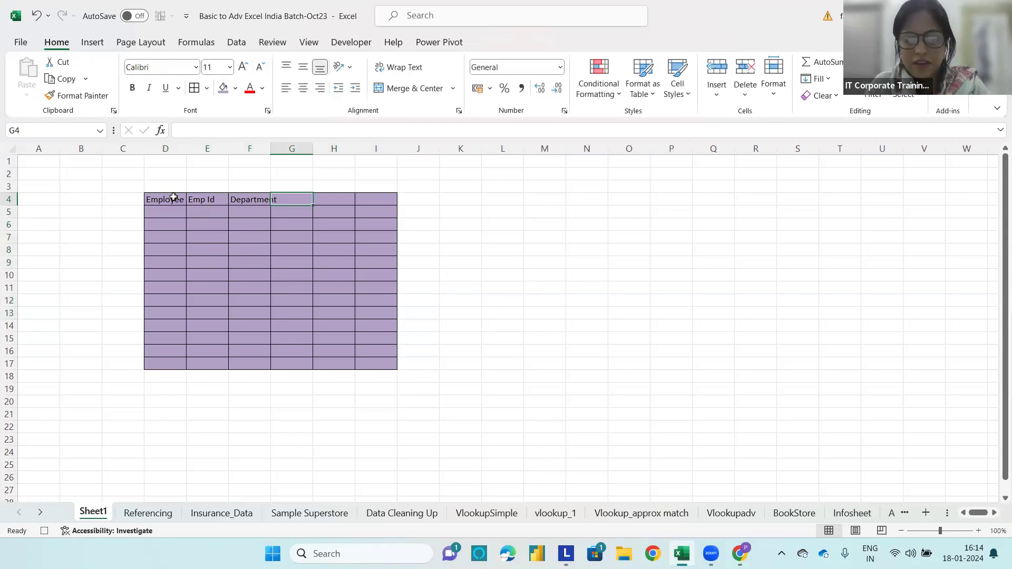
type("Inc Salary")
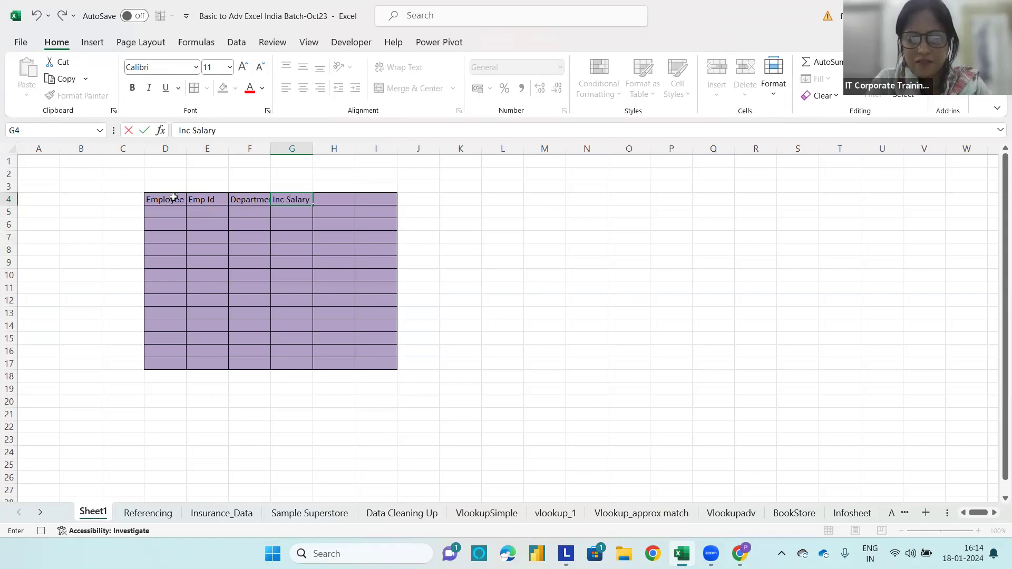
key("Tab")
type("ty")
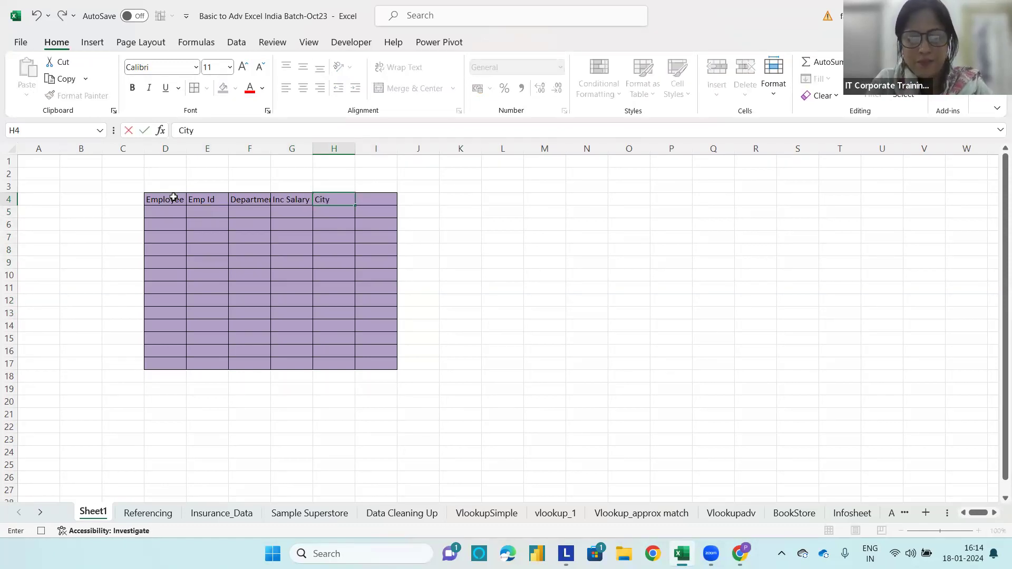
key("Tab")
type("Manager")
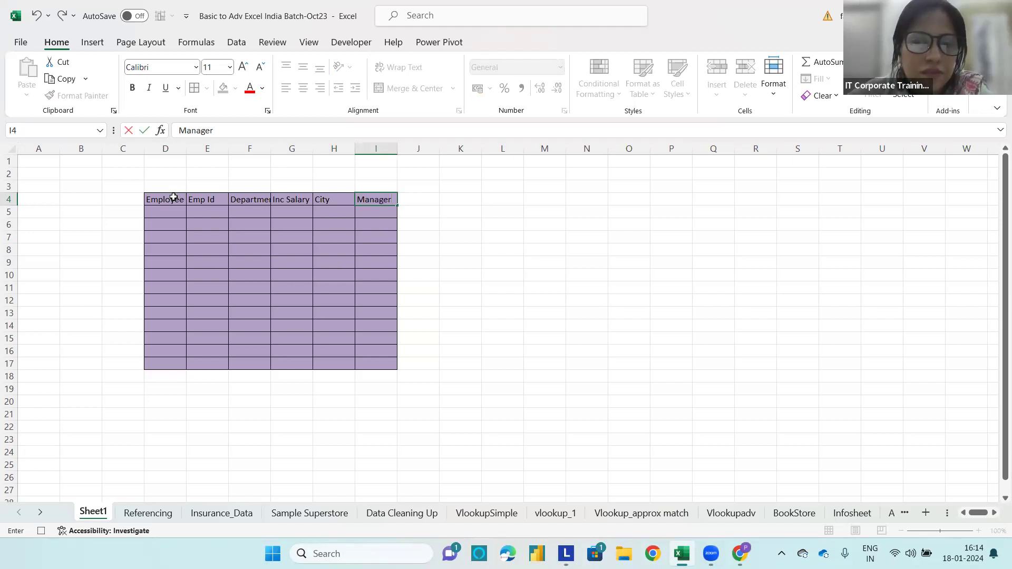
AutoFit the column widths for the table D4:I17 and stop recording the macro.
left_click_drag(173, 197, 387, 364)
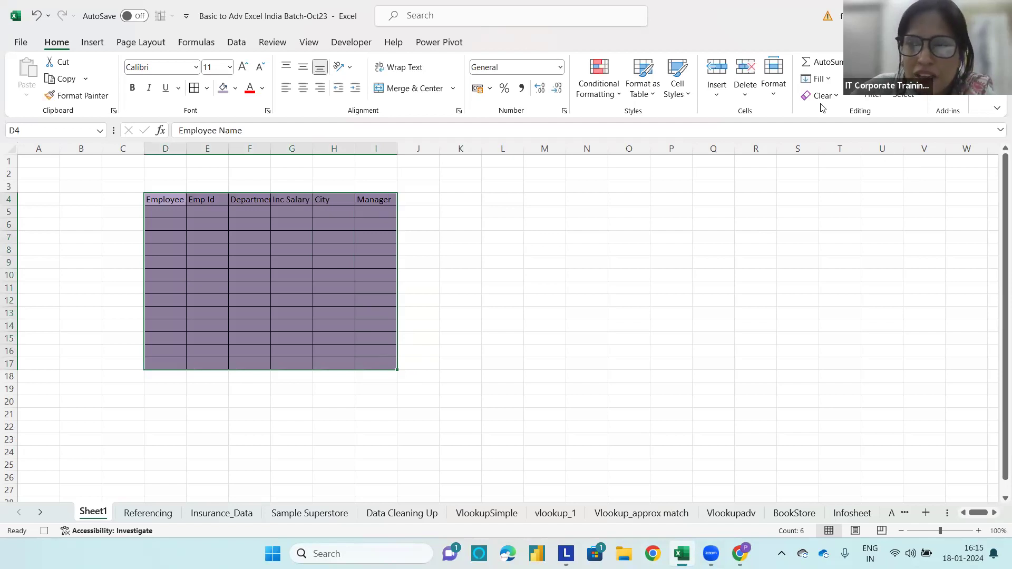
left_click(774, 90)
left_click(790, 195)
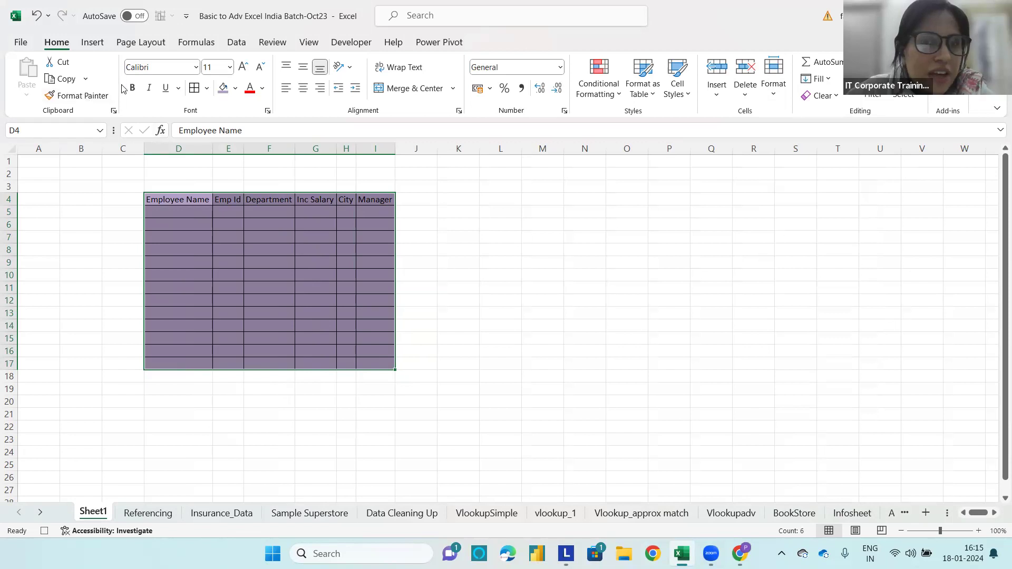
left_click(351, 42)
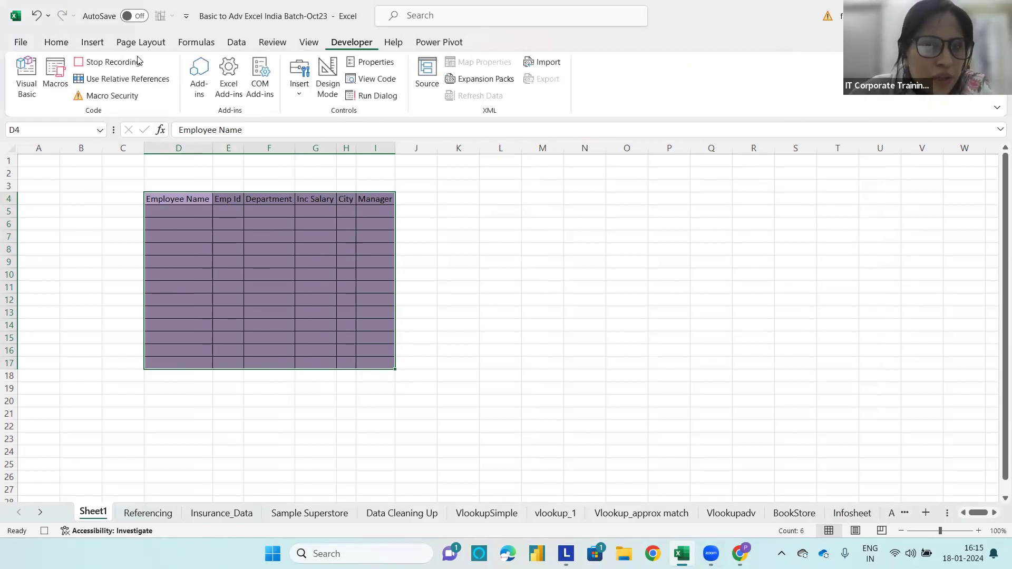
left_click(113, 62)
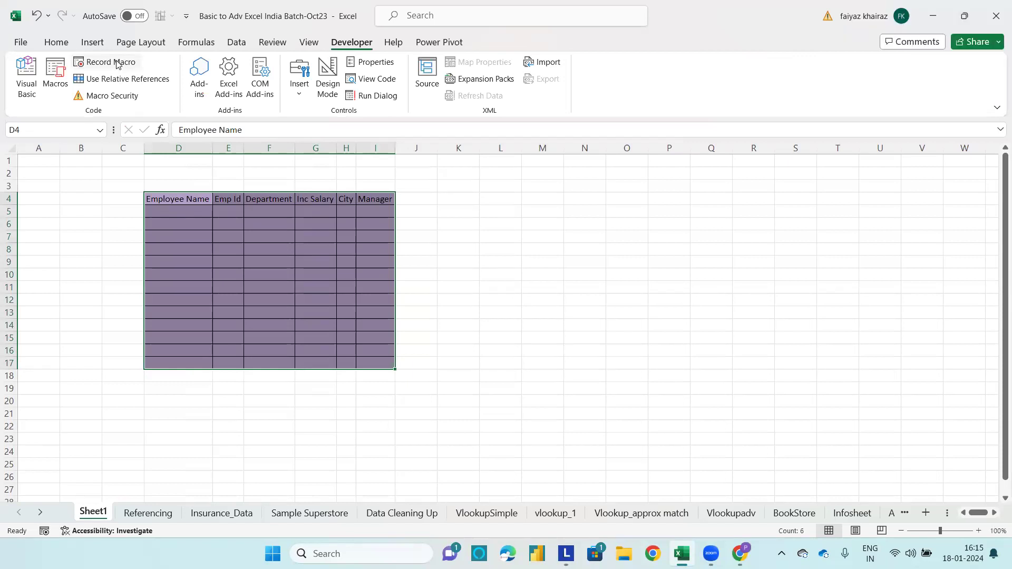
Insert a new blank worksheet before Sheet1 and run the Creating_Sheet macro on it.
right_click(97, 511)
left_click(147, 323)
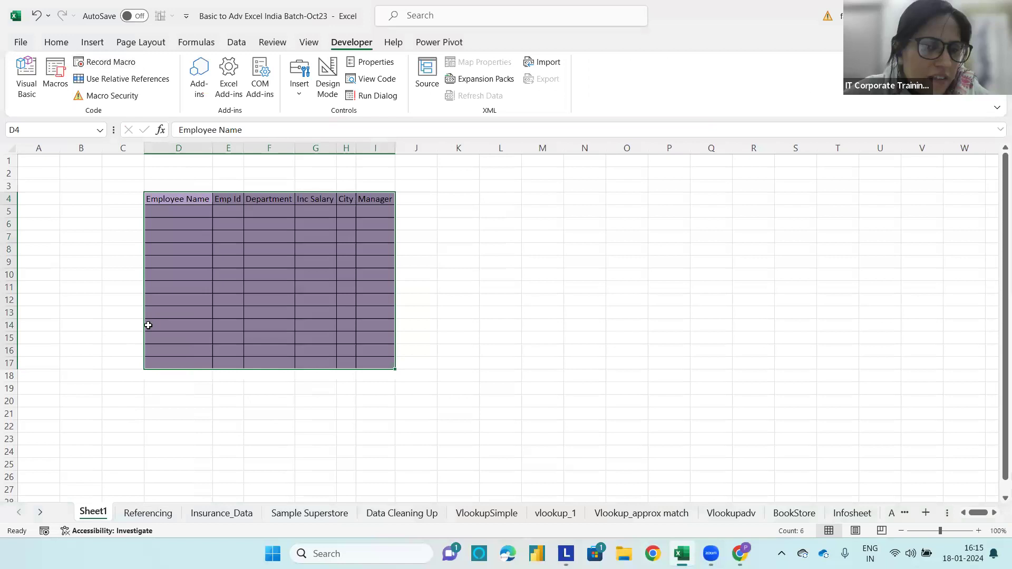
left_click(268, 426)
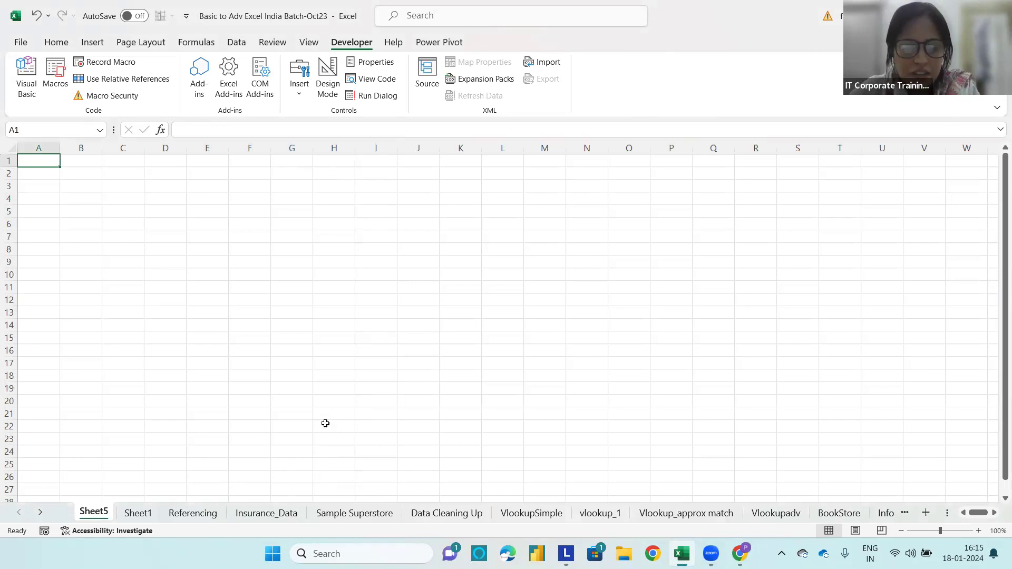
key("ctrl+shift+t")
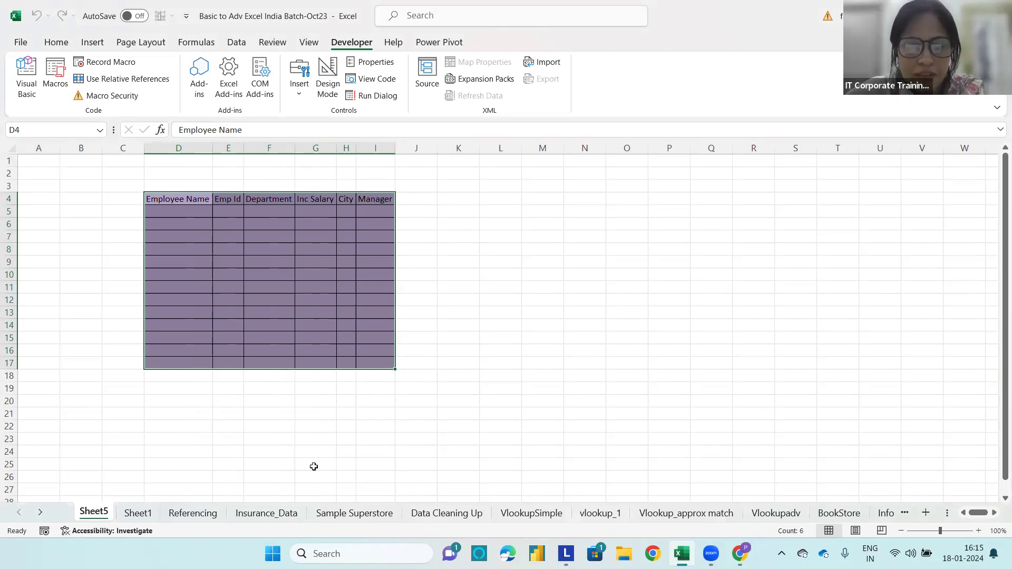
Make cell B3 in the City Type column of the Insurance_Data sheet bold.
left_click(237, 511)
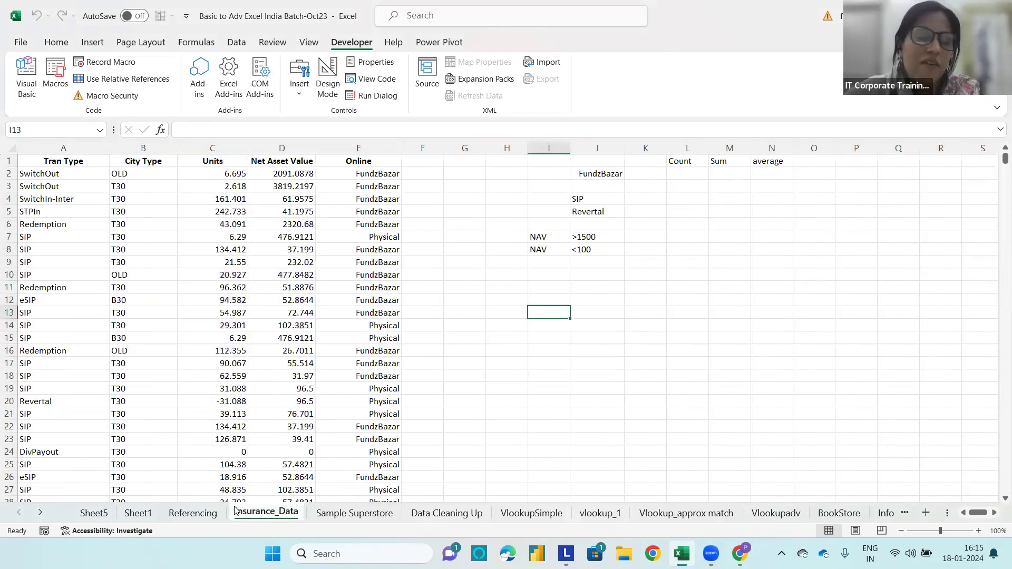
left_click(132, 188)
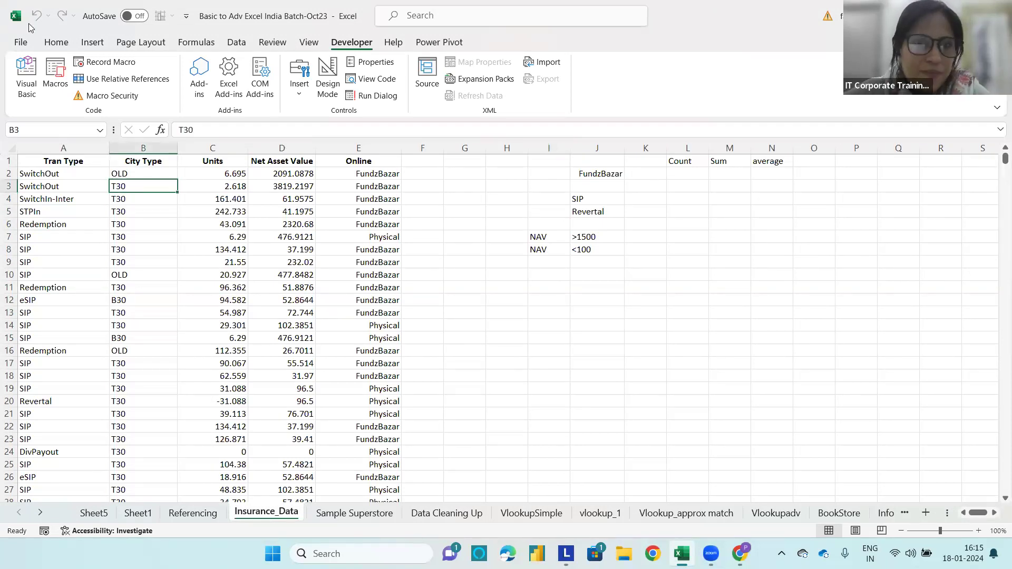
left_click(49, 42)
left_click(132, 88)
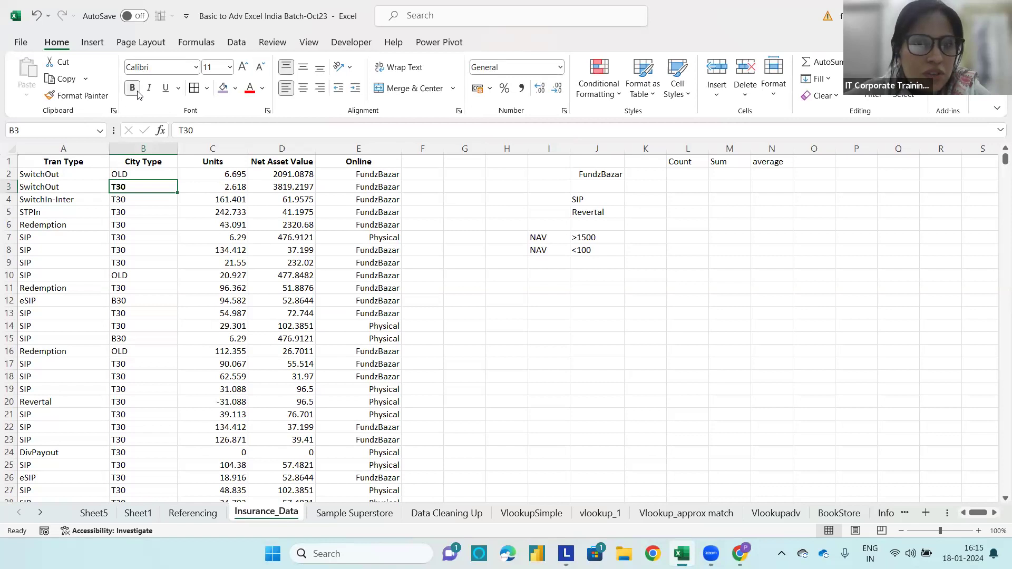
Italicize cell B3 and copy its formatting to cell J5 with Format Painter.
left_click(149, 88)
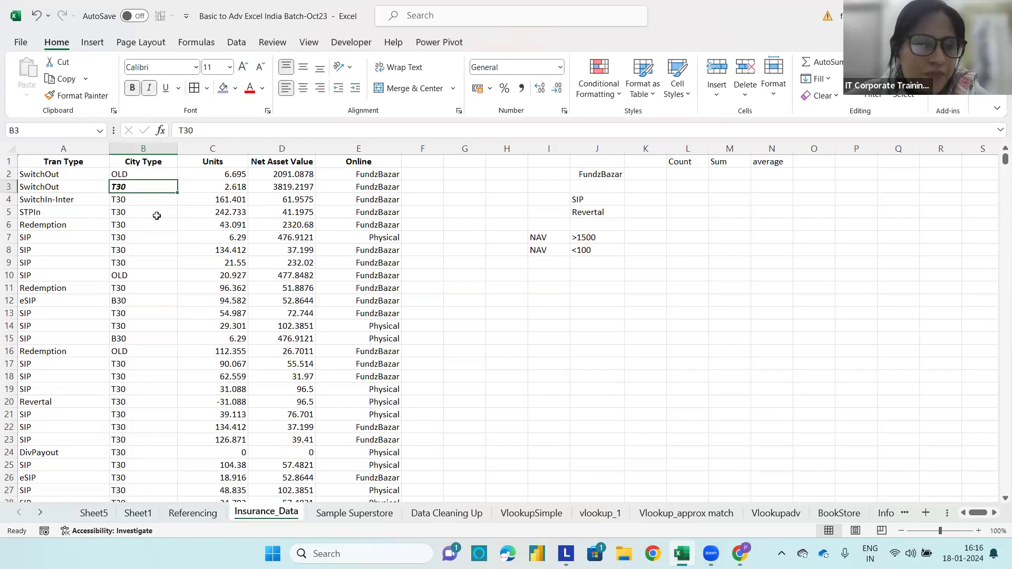
left_click(76, 96)
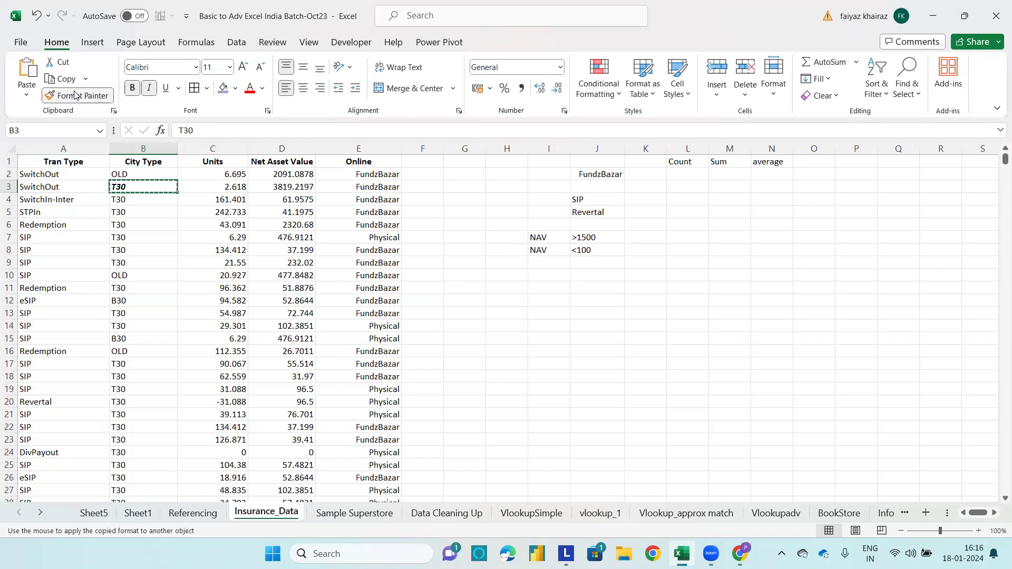
left_click(600, 209)
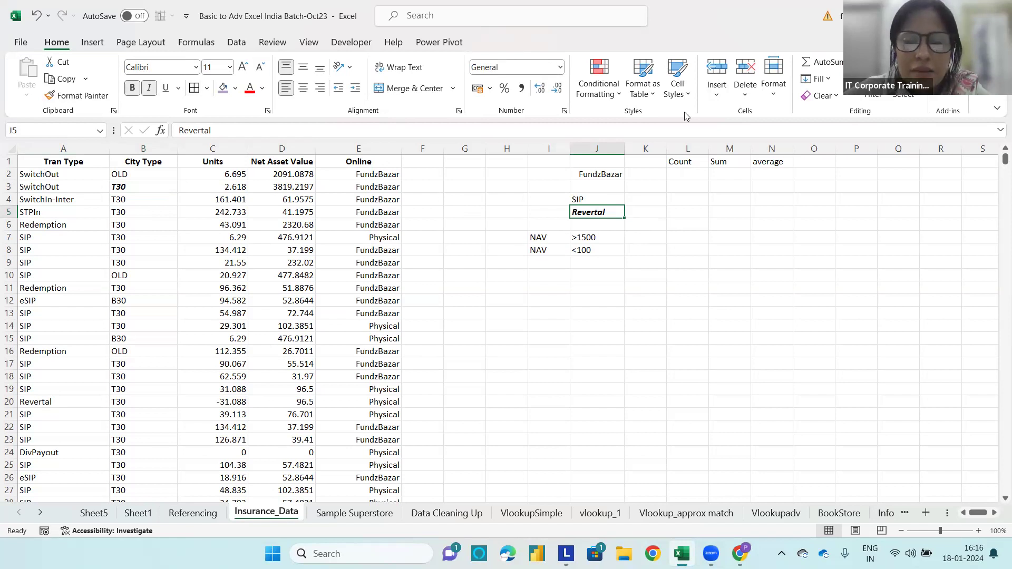
Turn on relative references for macro recording and set up a new macro named Formatting.
left_click(350, 46)
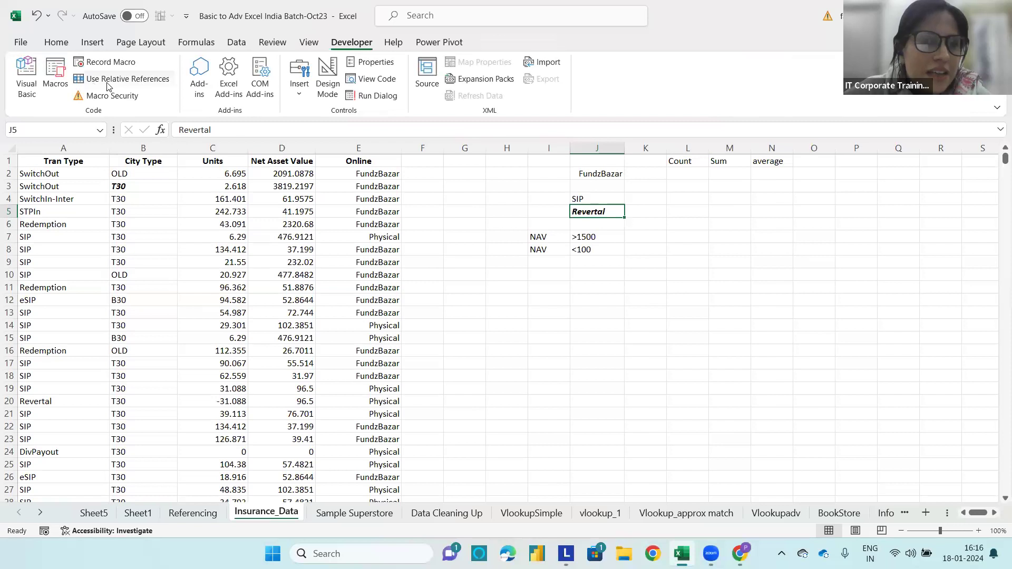
left_click(141, 83)
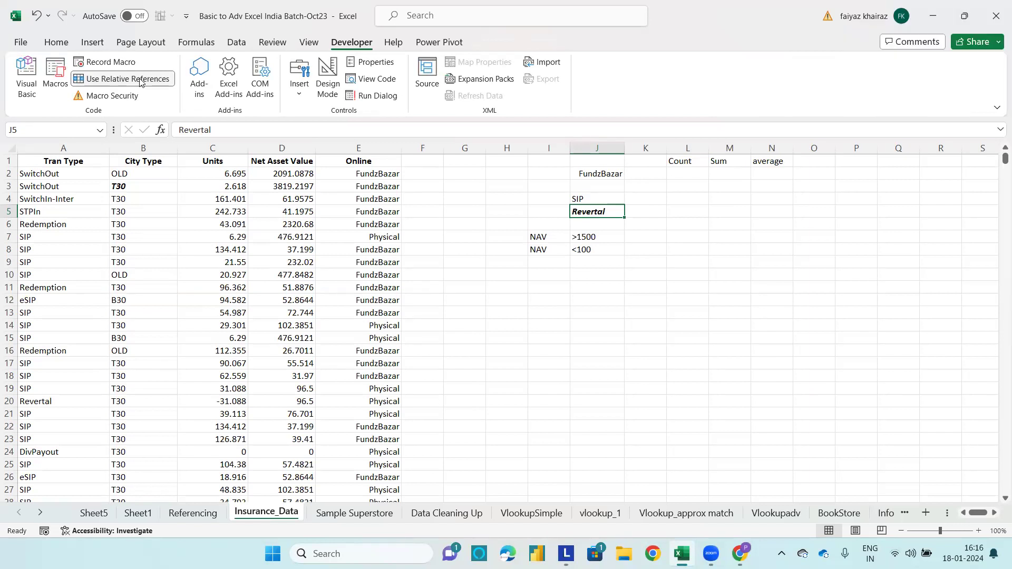
left_click(106, 62)
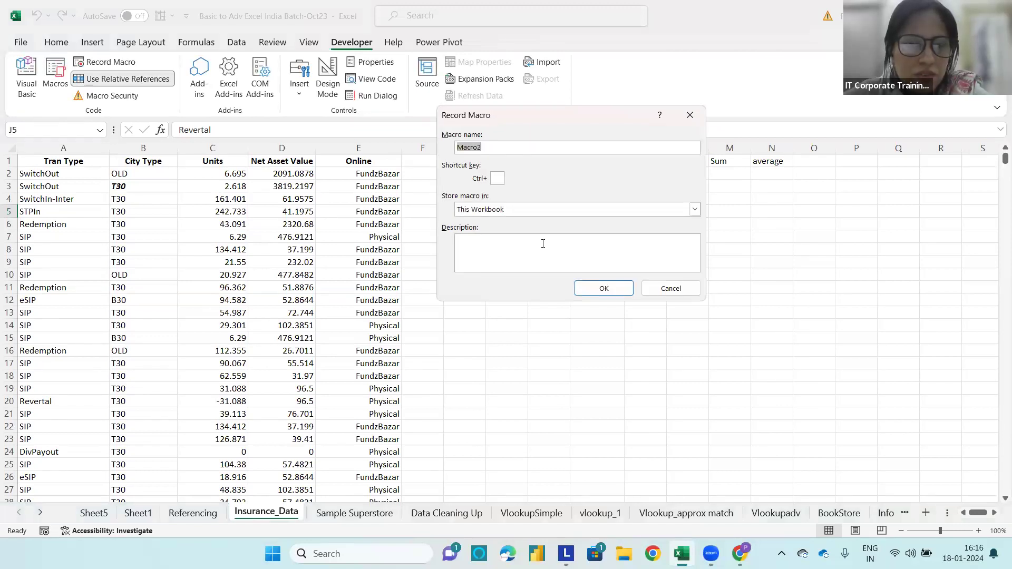
type("Forma")
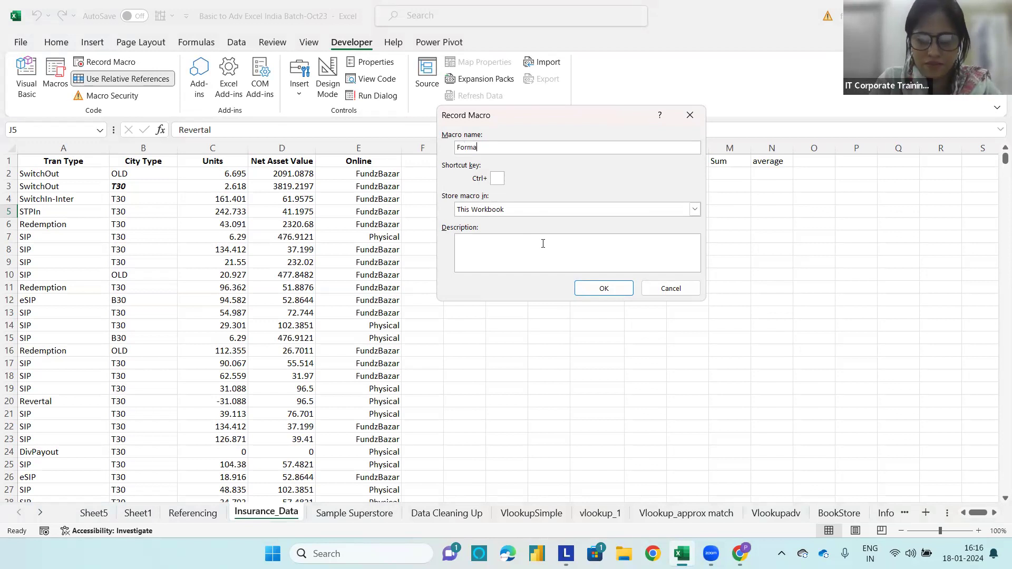
type("ttinfg")
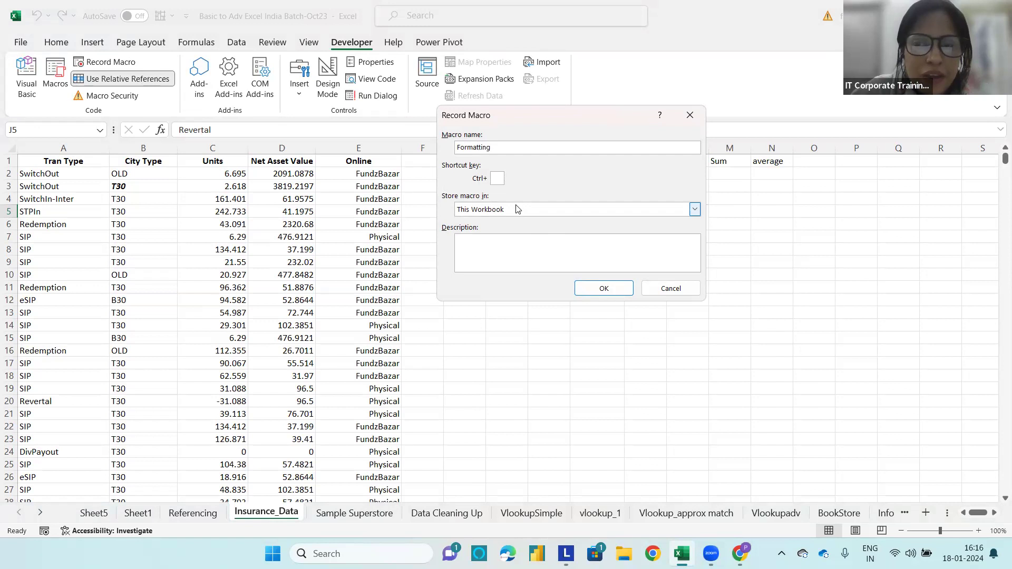
Assign the macro the shortcut Ctrl+Shift+F and the description "Formatting a cell", and start recording.
type("F")
left_click(492, 251)
type("Fo")
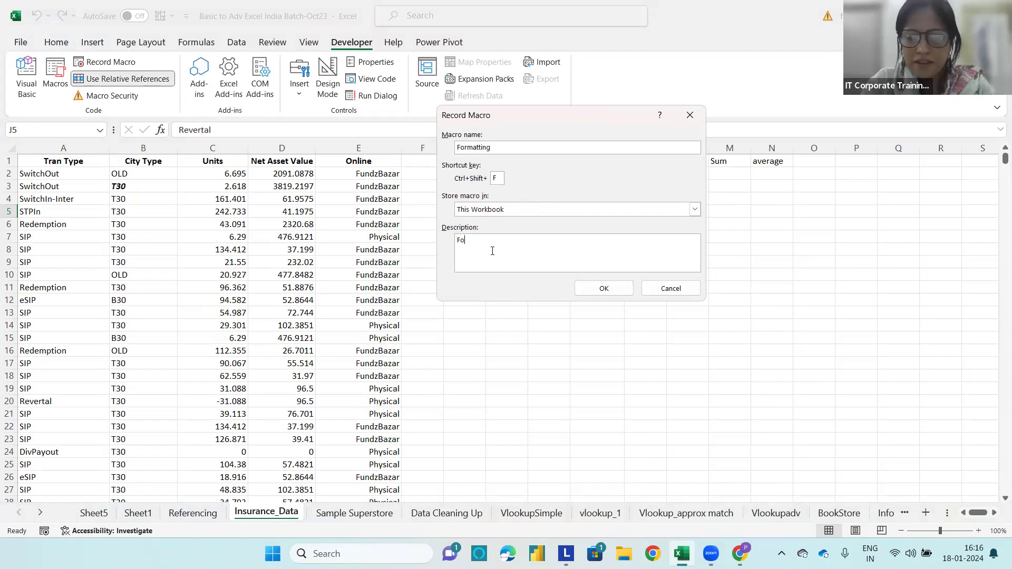
type("rmatting a")
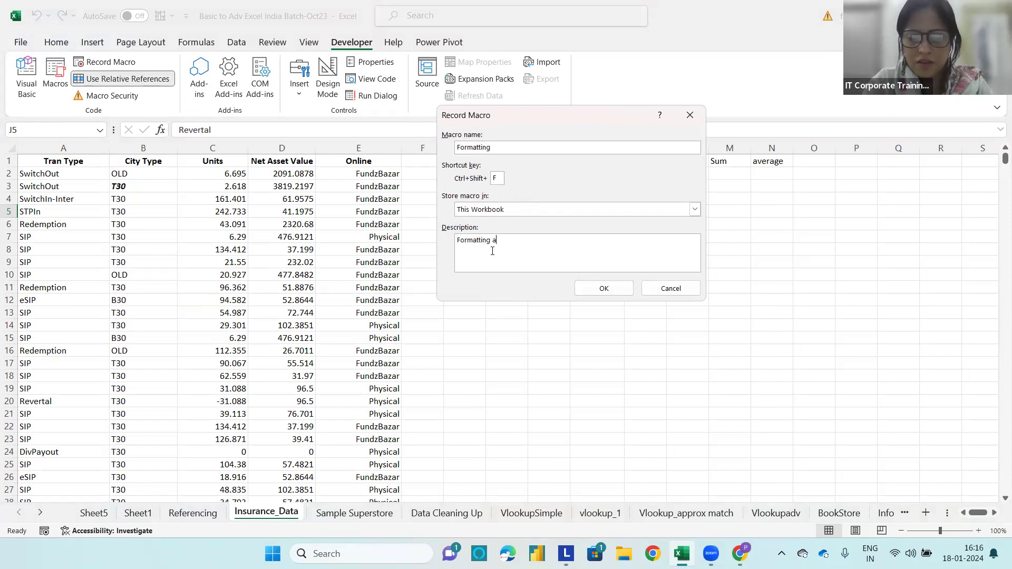
type(" cel")
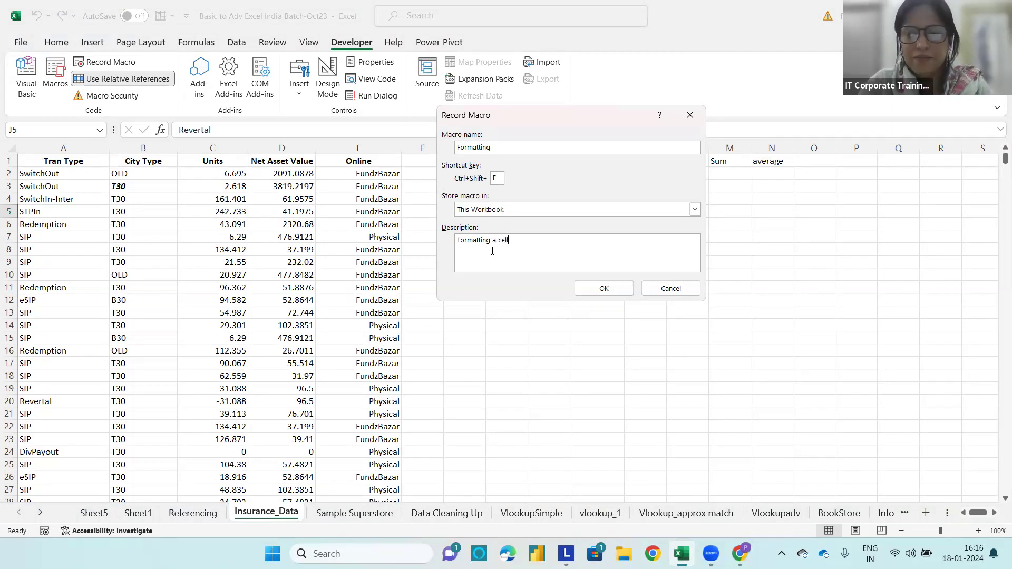
type("l")
left_click(596, 287)
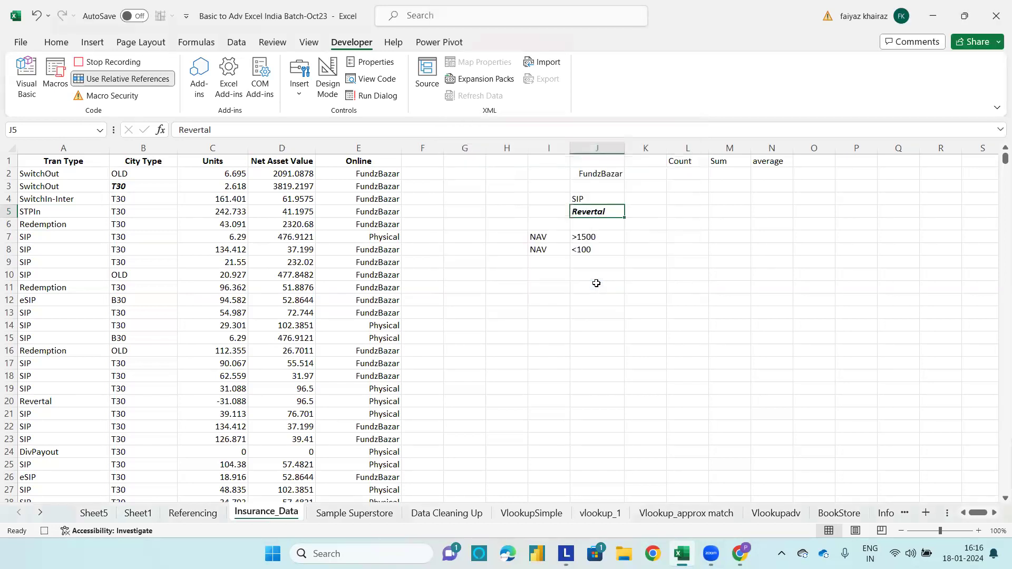
Give cell E4 in the Online column a standard red fill and a white font color.
left_click(391, 198)
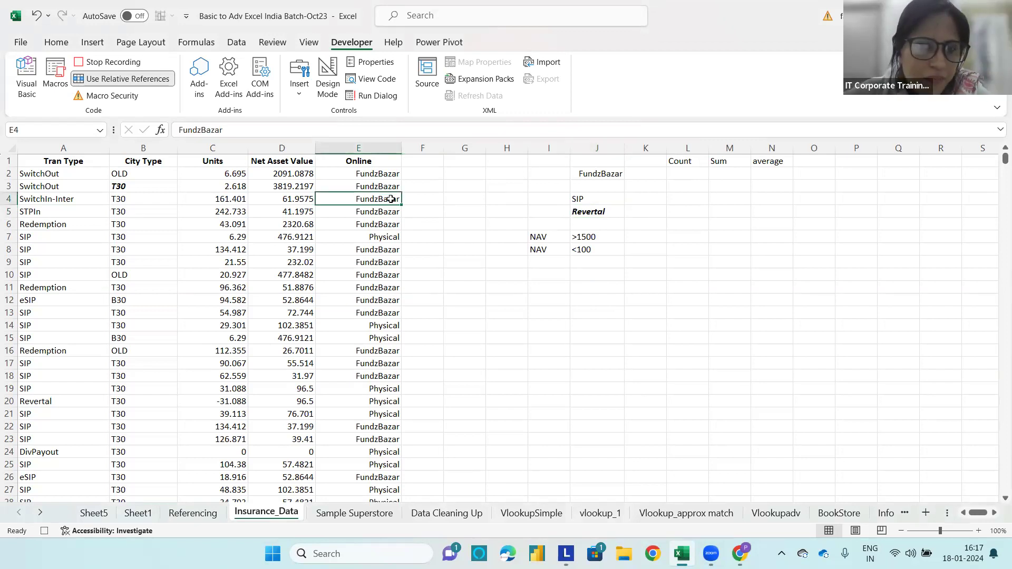
left_click(55, 42)
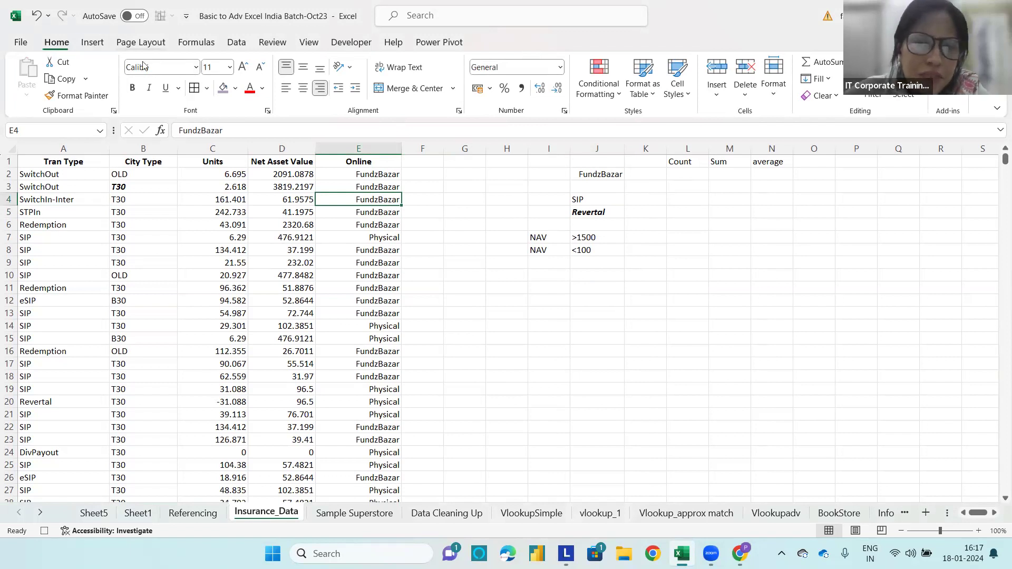
left_click(234, 88)
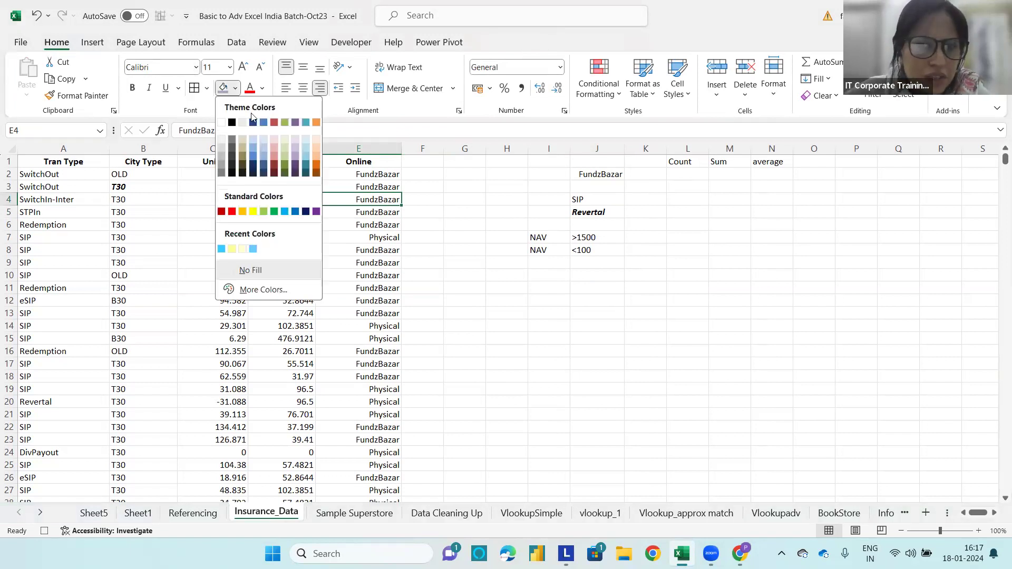
left_click(232, 212)
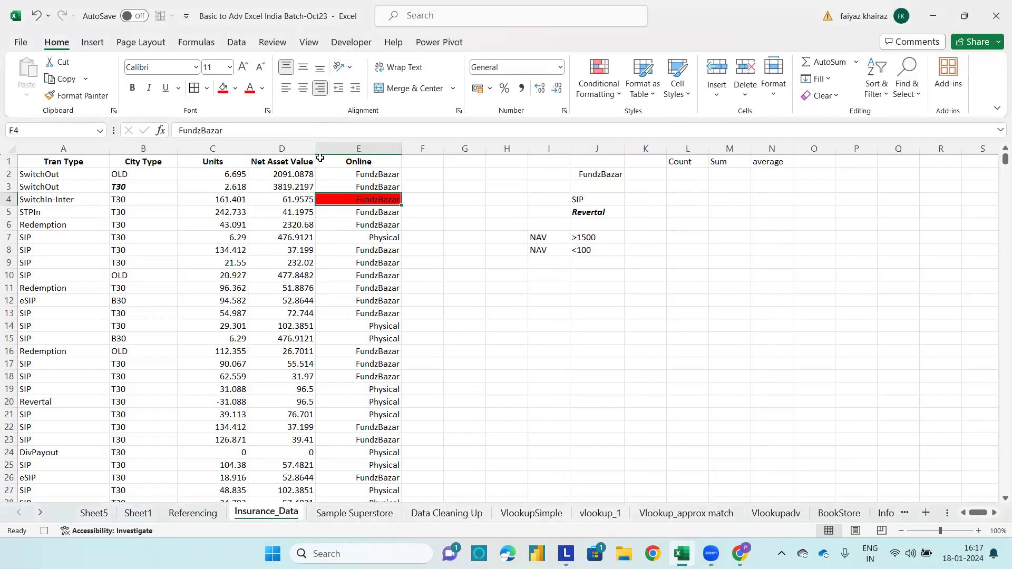
left_click(262, 89)
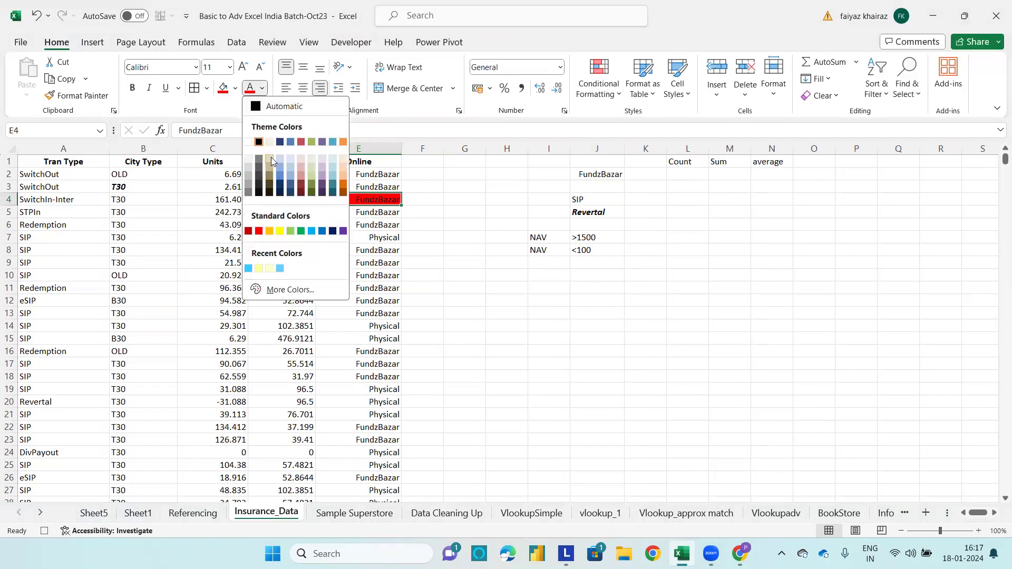
left_click(248, 142)
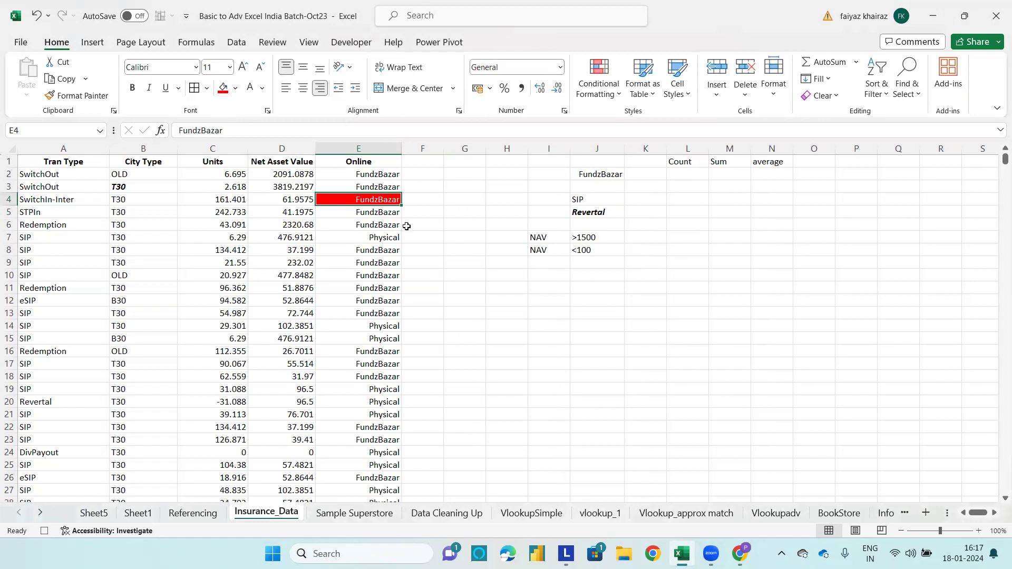
Make the text in cell E4 bold, italic and underlined at font size 16, and stop recording the macro.
left_click(132, 87)
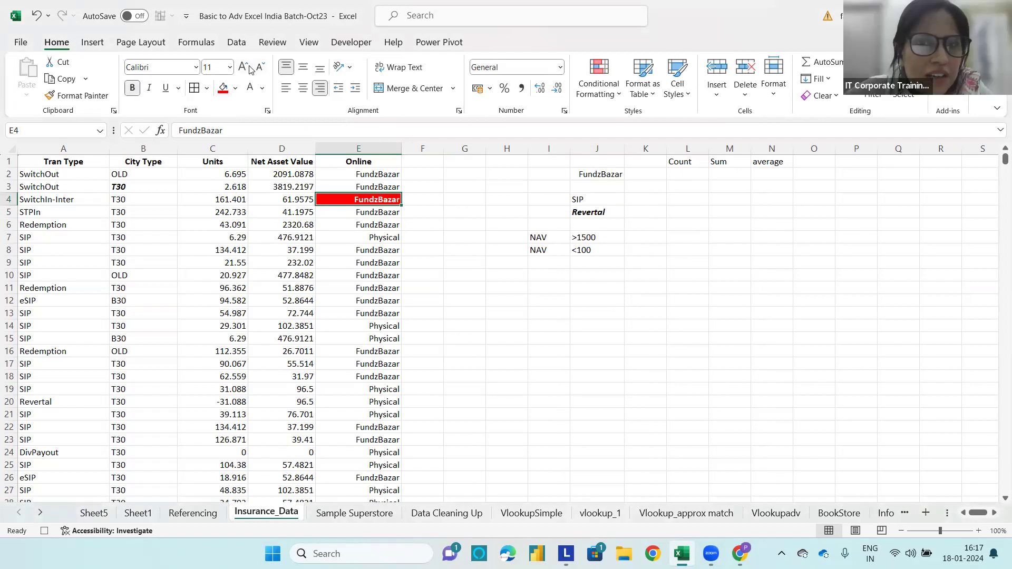
left_click(244, 67)
left_click(244, 67)
left_click(244, 67)
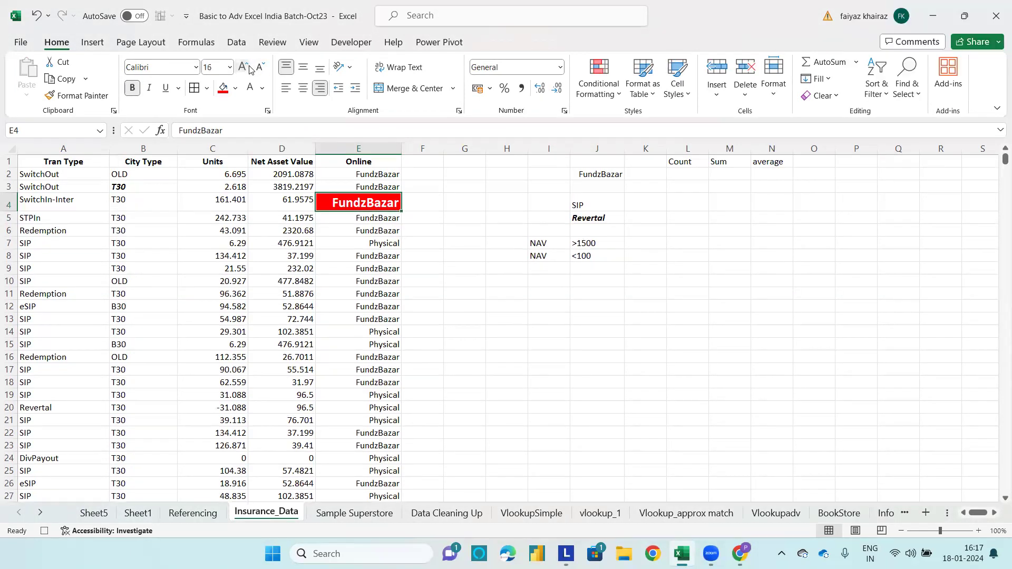
left_click(149, 87)
left_click(165, 89)
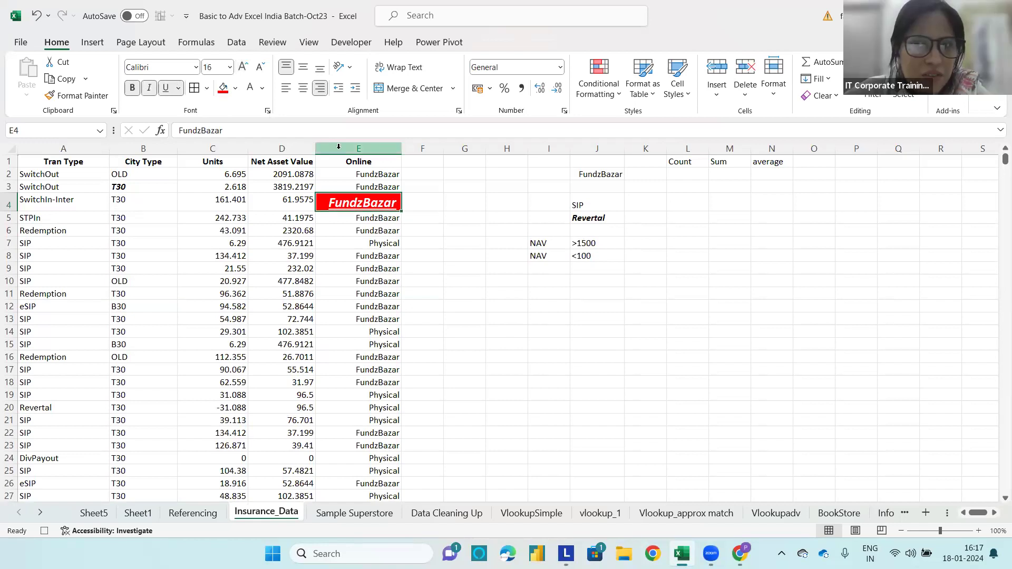
left_click(338, 45)
left_click(114, 62)
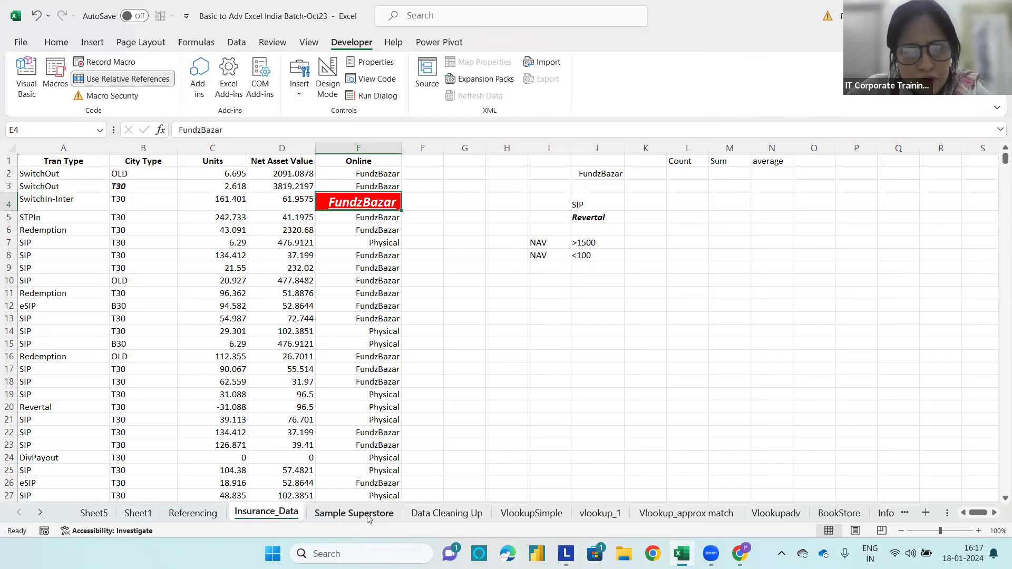
On the Sample Superstore sheet, turn off relative references and run the Formatting macro from cell G7 and again from cell F9.
key("ctrl+Page_Down")
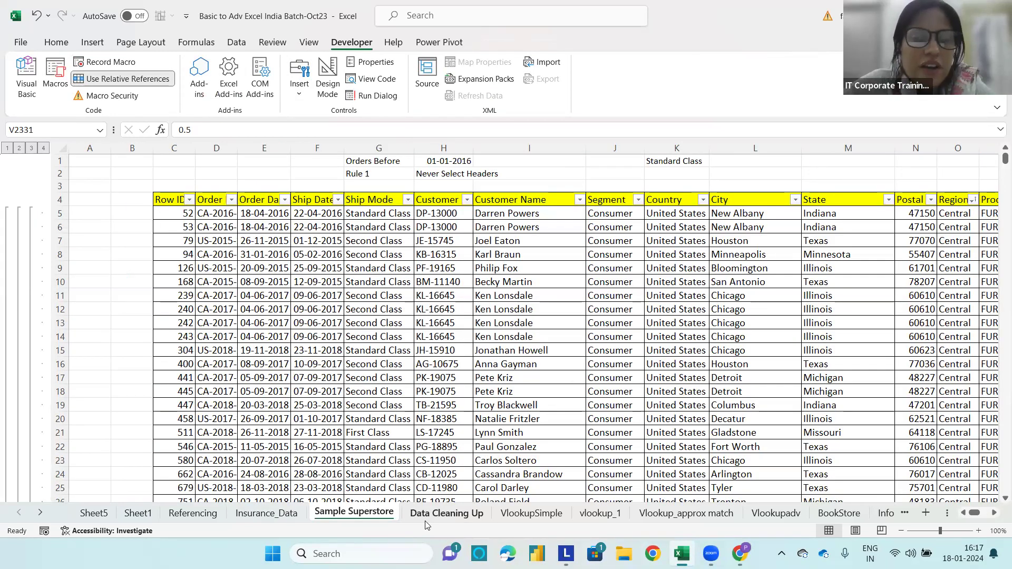
left_click(129, 85)
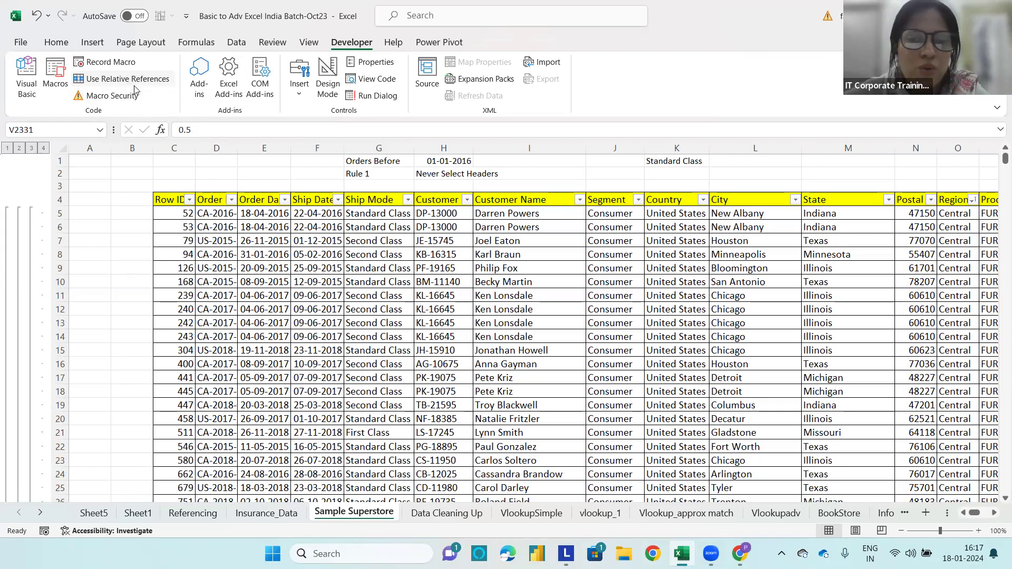
left_click_drag(384, 240, 446, 296)
key("ctrl+q")
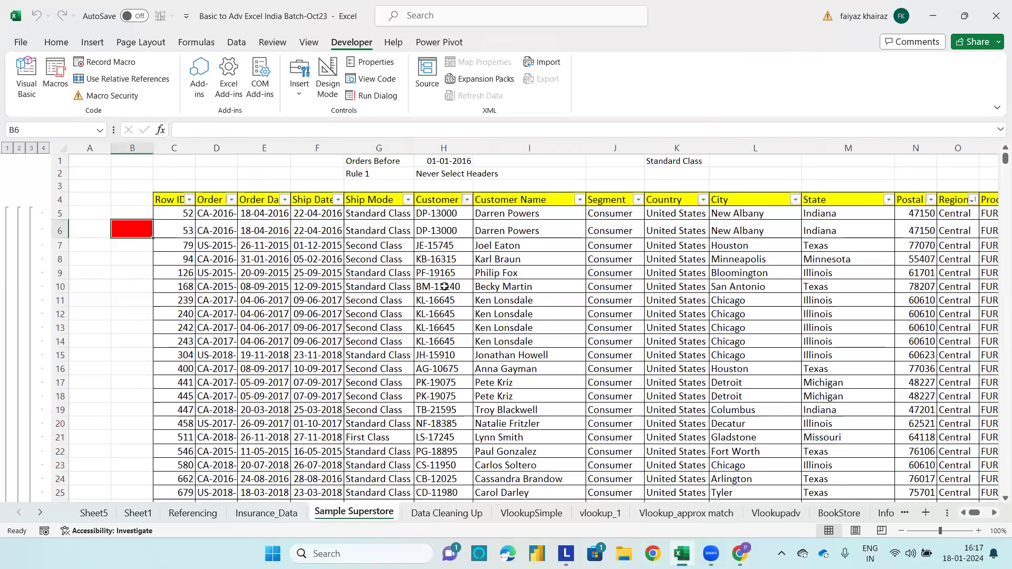
left_click(432, 245)
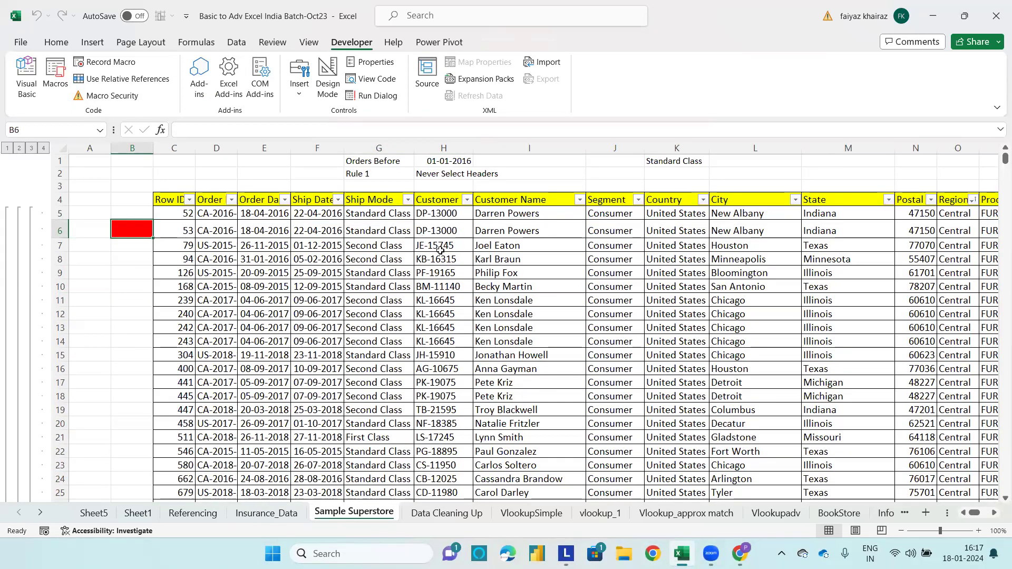
left_click(315, 271)
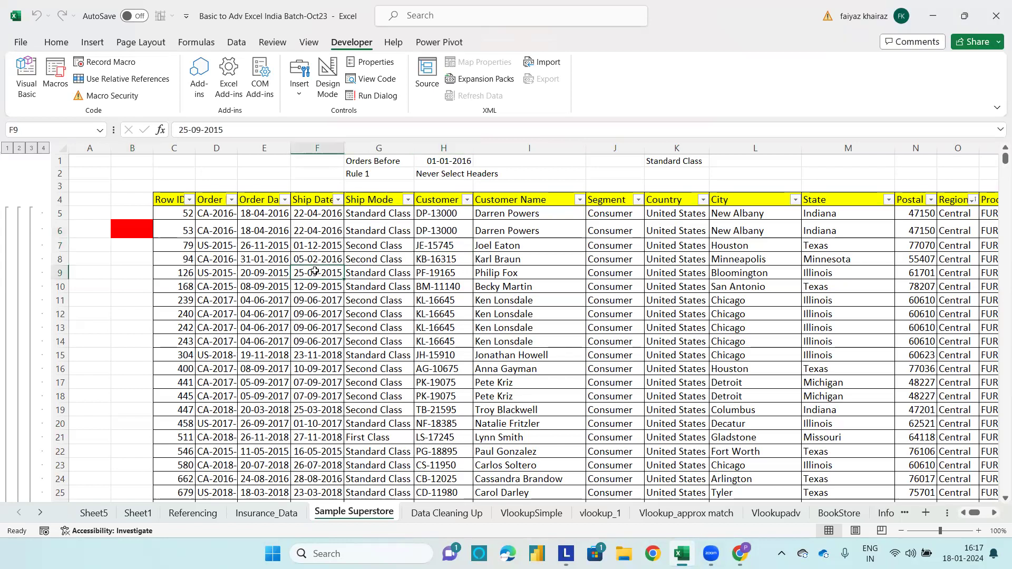
key("ctrl+q")
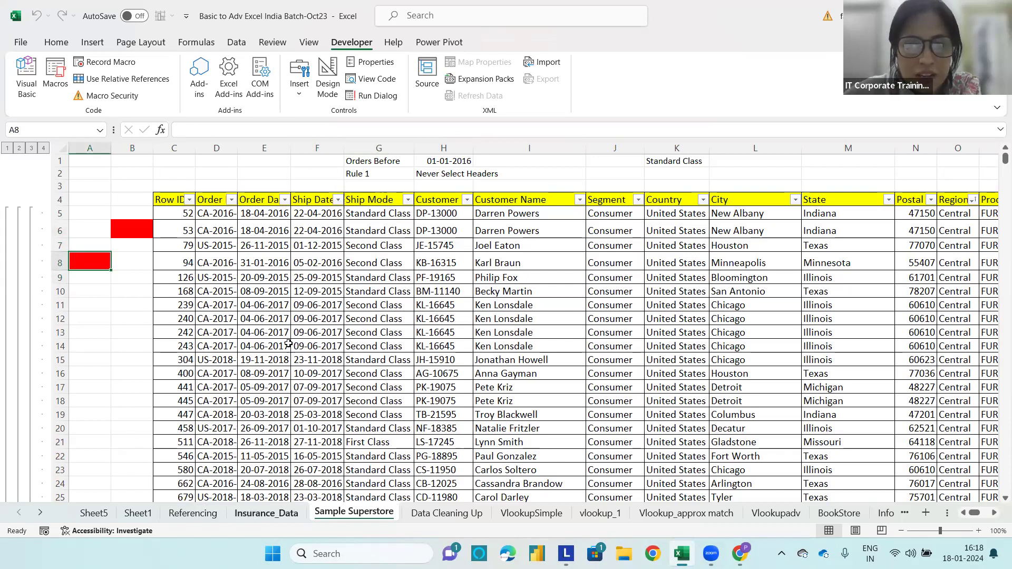
Try to run the Formatting macro from cell C7 on the Referencing sheet.
left_click(250, 515)
left_click(187, 514)
left_click(173, 236)
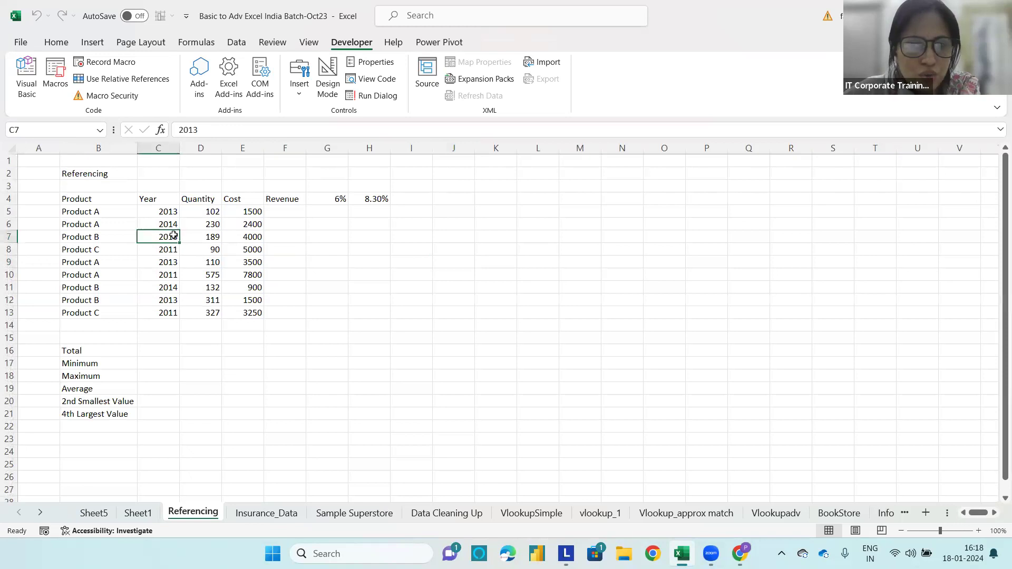
key("ctrl+q")
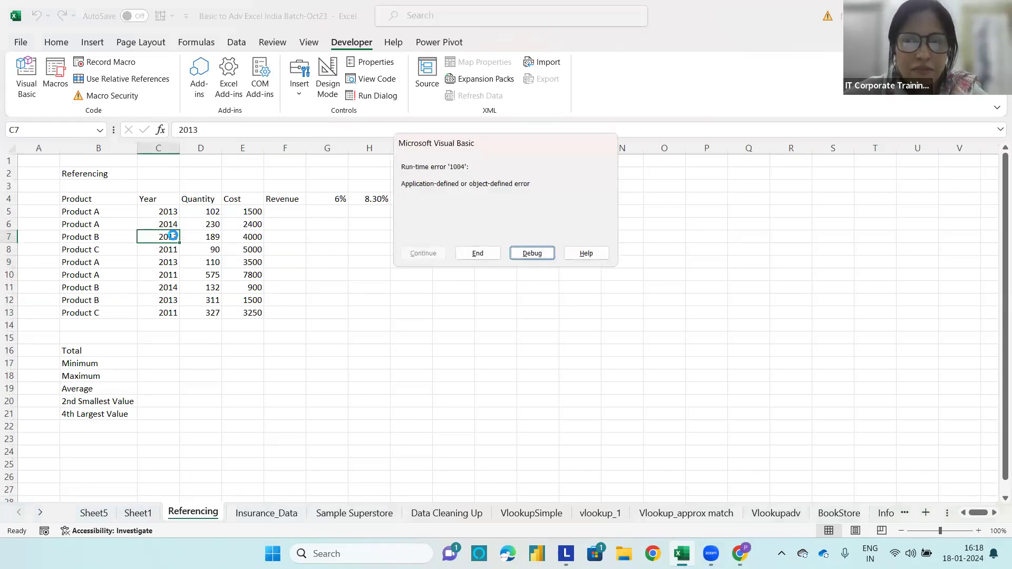
Debug the Formatting macro to examine its recorded code, and close the code editor, stopping the debugger.
left_click(531, 253)
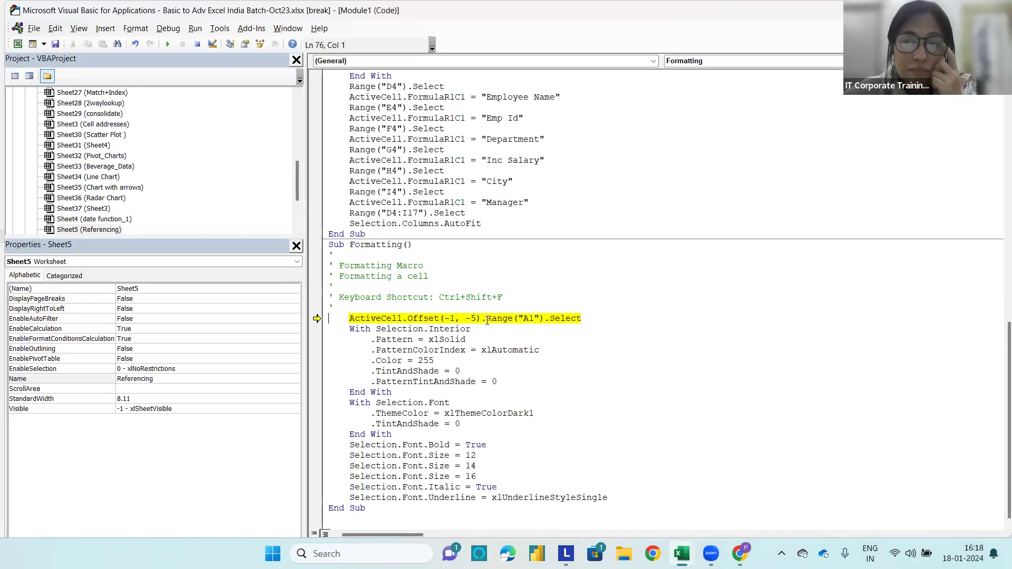
left_click(998, 10)
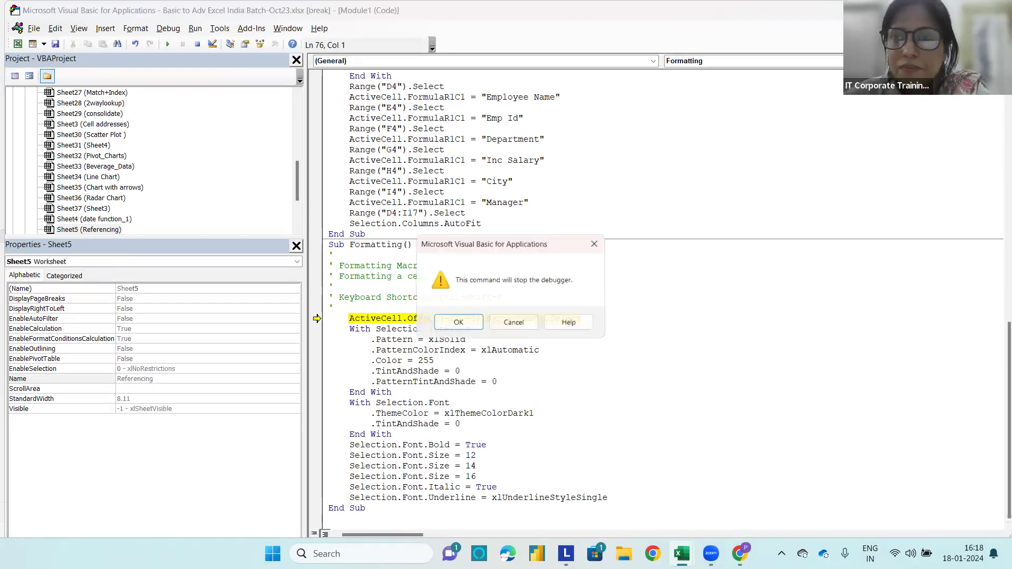
left_click(501, 325)
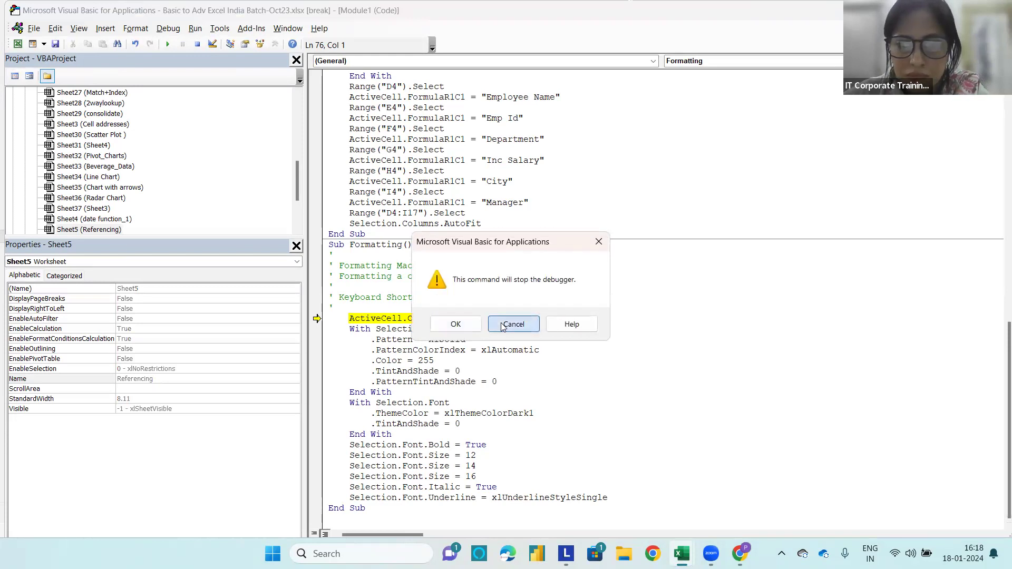
left_click(998, 10)
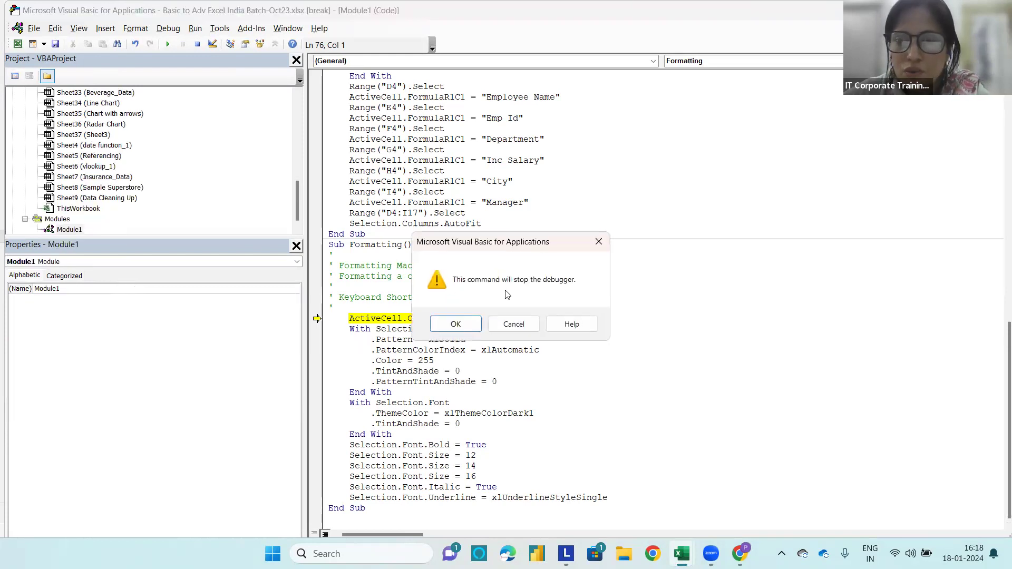
left_click(465, 327)
left_click(211, 249)
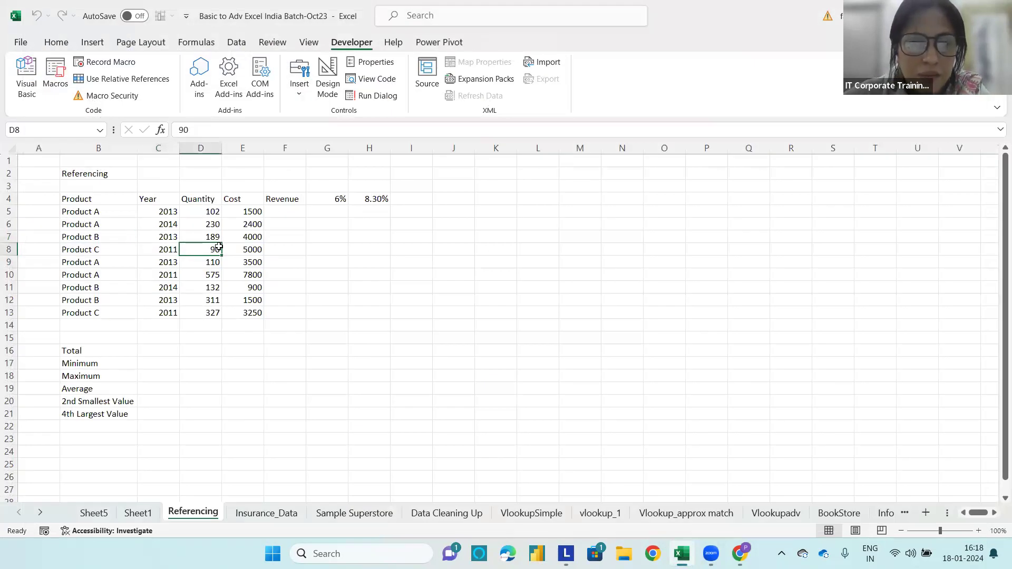
Turn on relative references and start recording Macro3 in this workbook with the shortcut Ctrl+Shift+M.
left_click(139, 82)
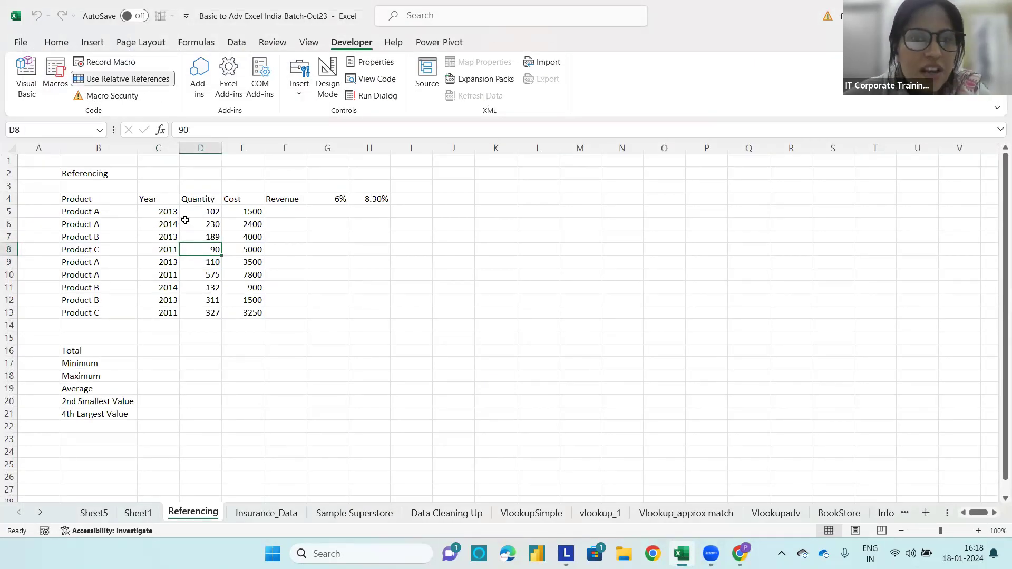
left_click(111, 62)
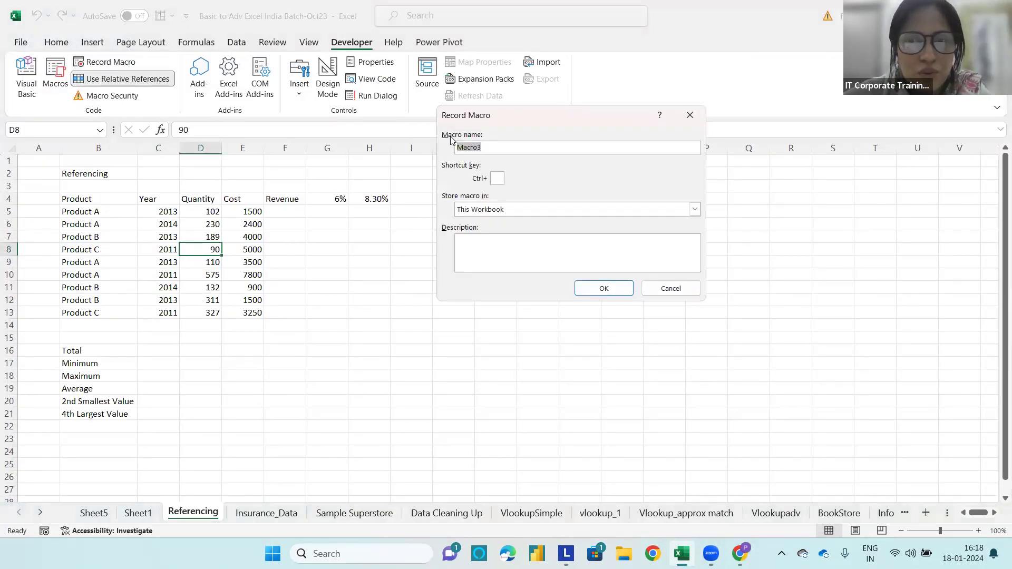
left_click(496, 178)
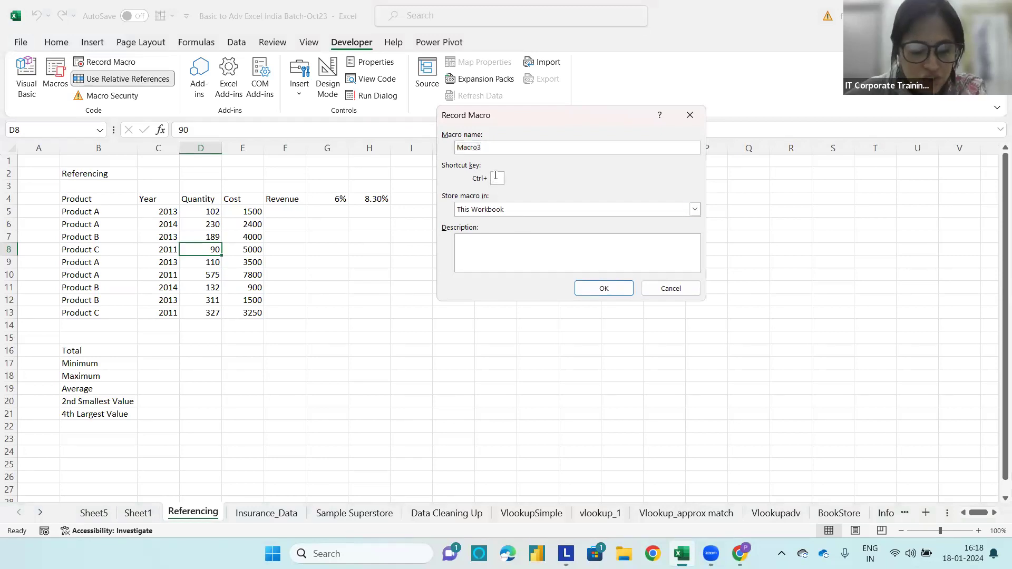
type("F")
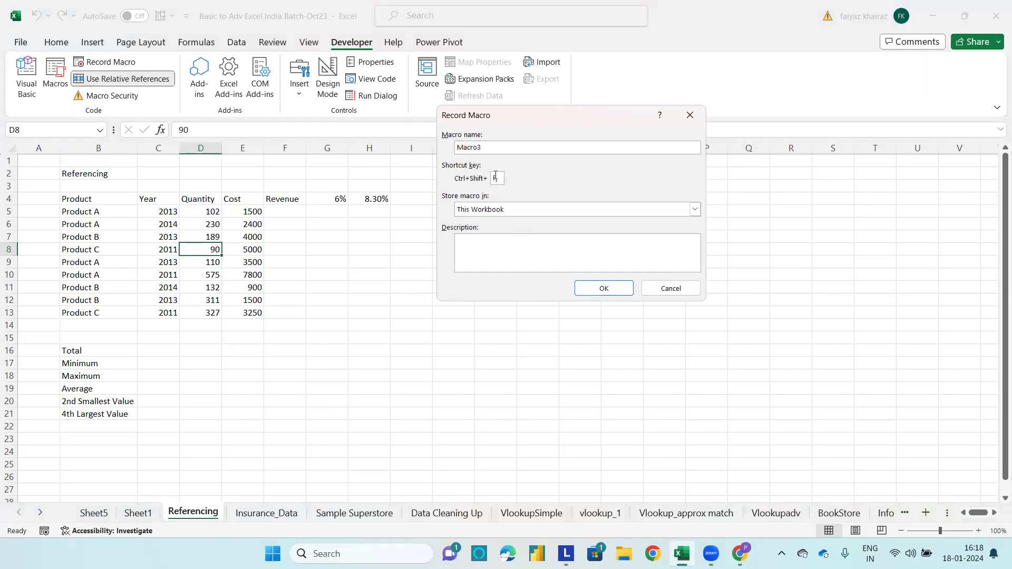
left_click(497, 178)
type("m")
key("BackSpace")
type("M")
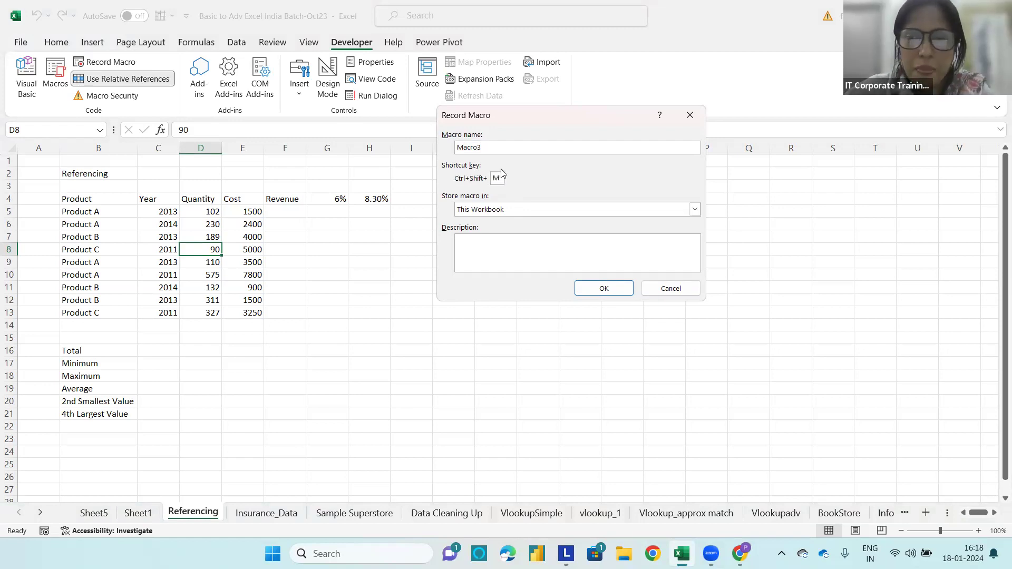
left_click(605, 290)
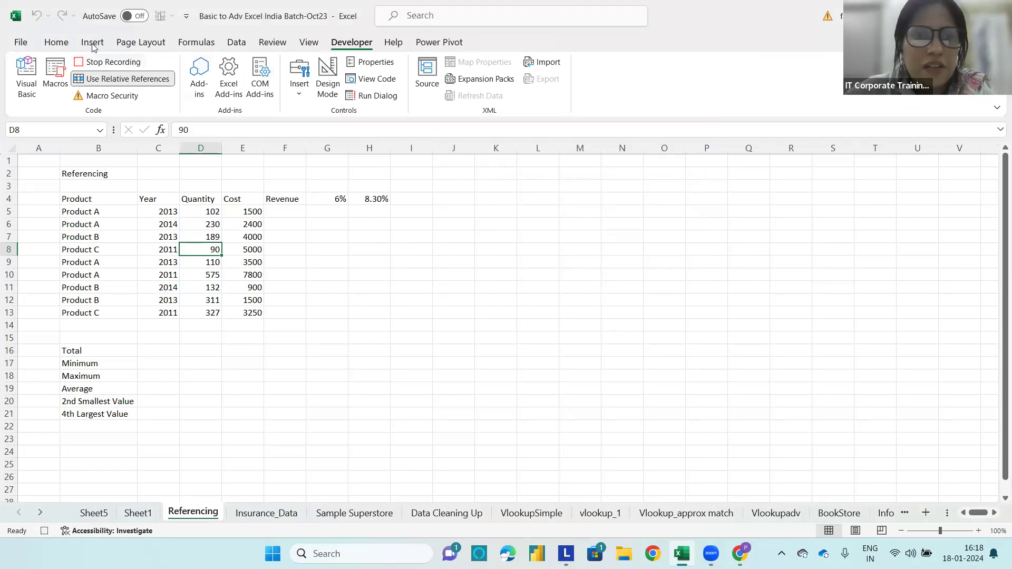
Fill cell D8 with red, enlarge its text to font size 18, and stop recording the macro.
left_click(56, 43)
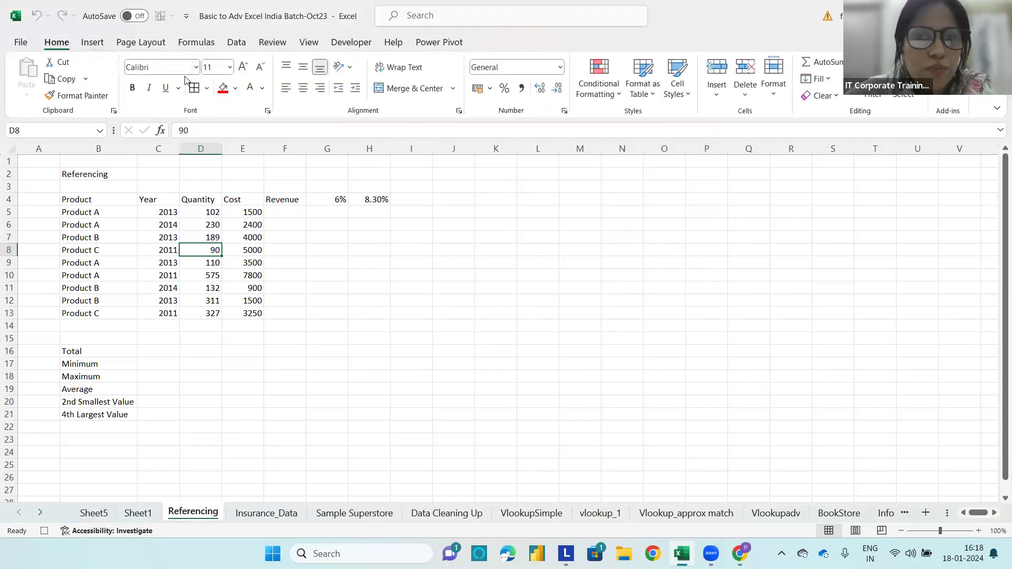
left_click(351, 42)
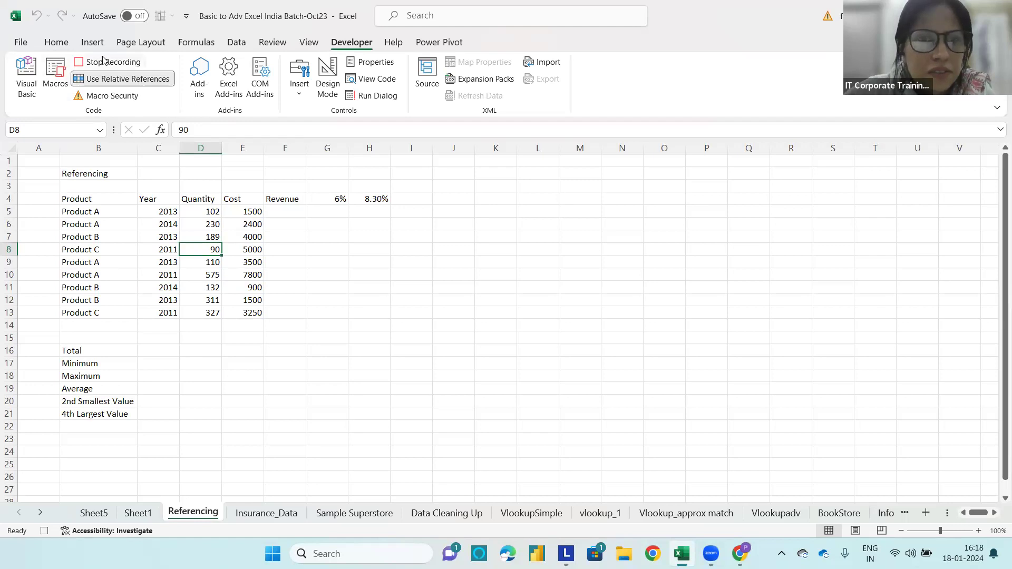
left_click(56, 42)
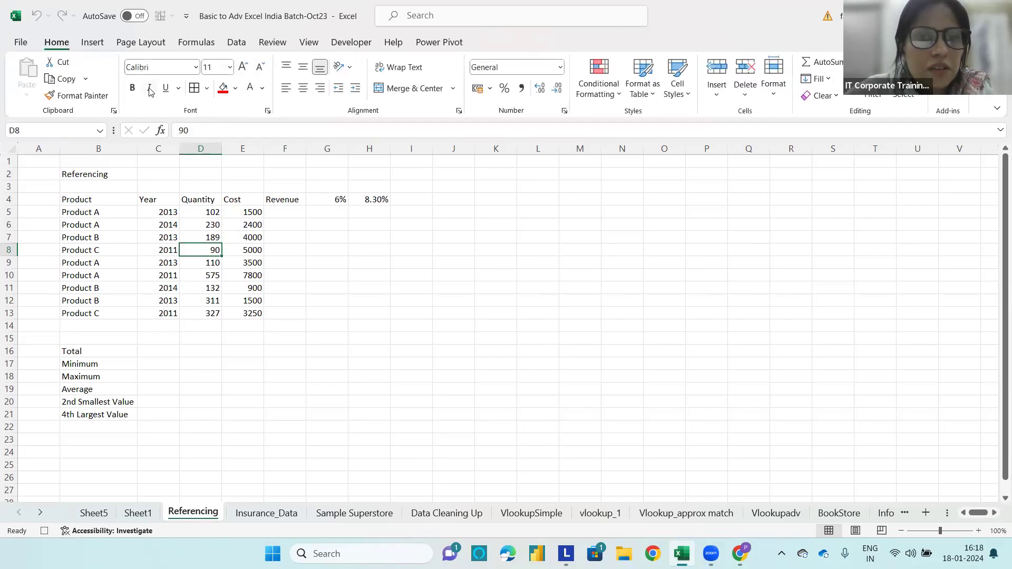
left_click(223, 89)
left_click(243, 67)
left_click(242, 67)
left_click(243, 67)
left_click(243, 66)
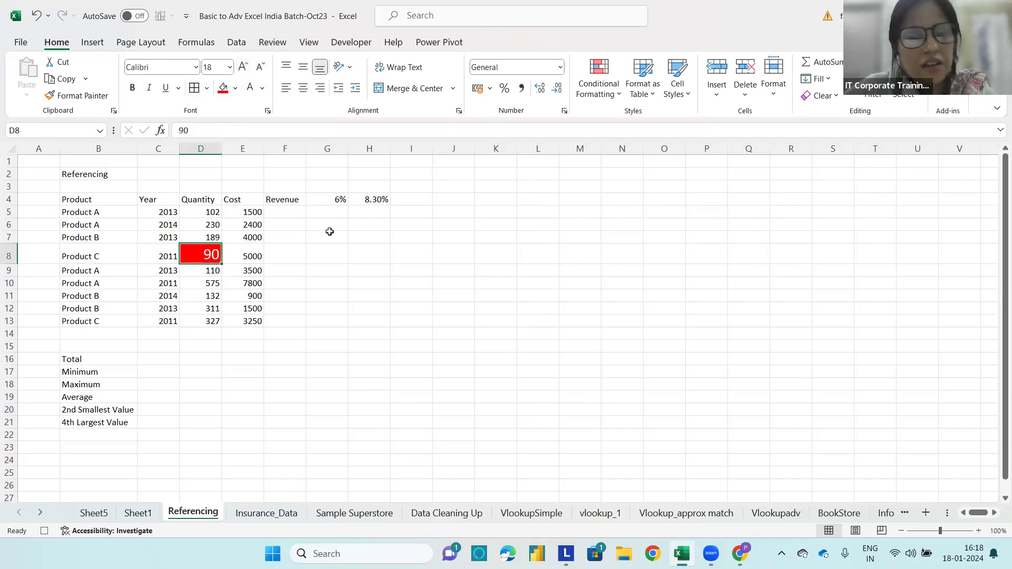
left_click(351, 42)
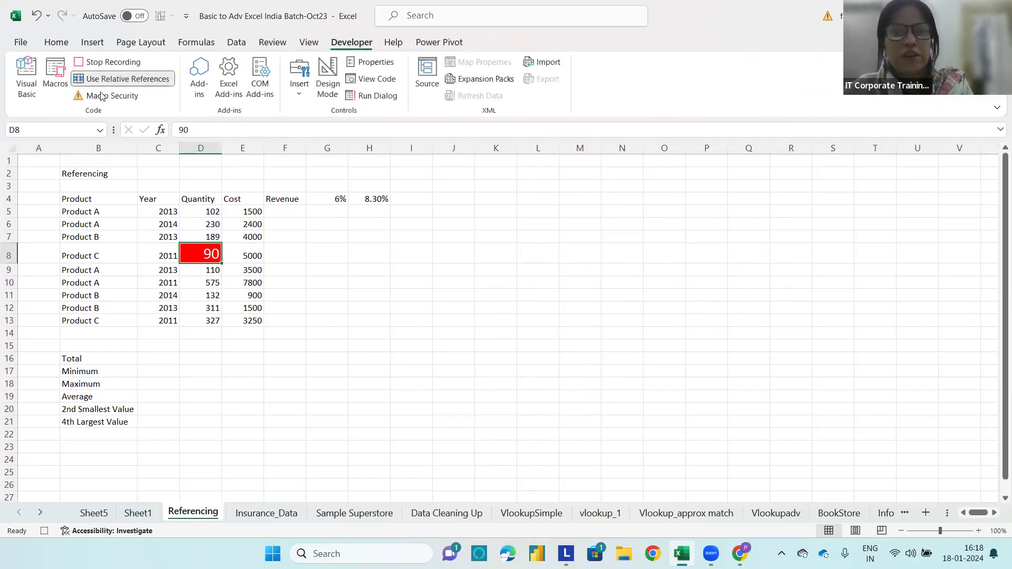
left_click(125, 66)
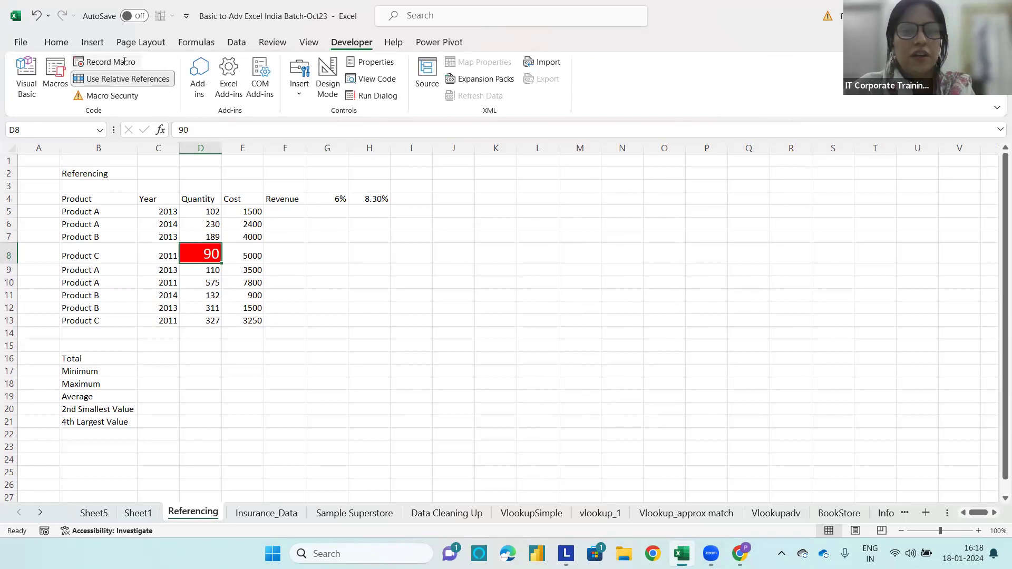
Run the recorded macro on cell E5, and try running a macro from cell C7 on the Insurance_Data sheet.
left_click(257, 212)
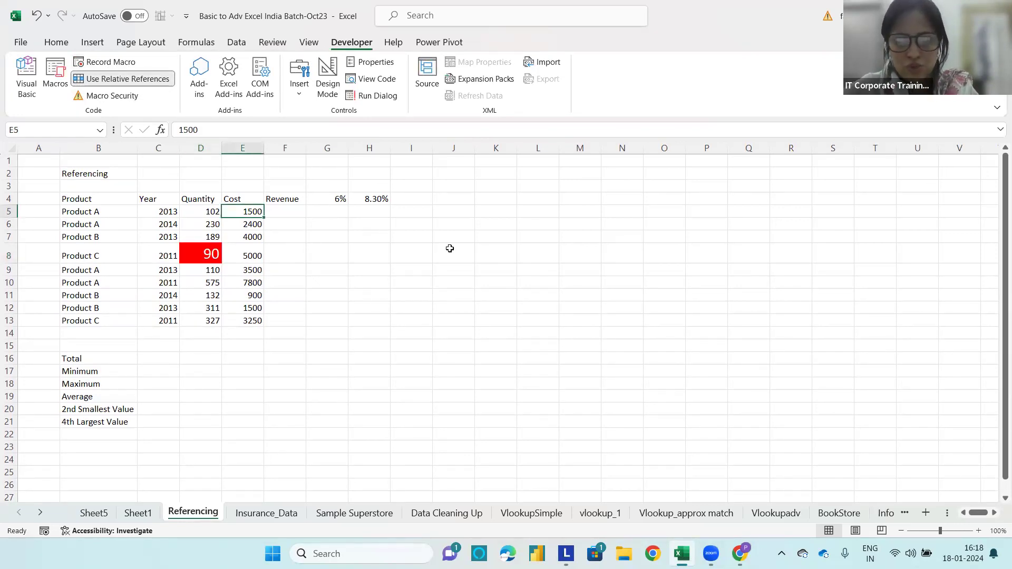
key("ctrl+q")
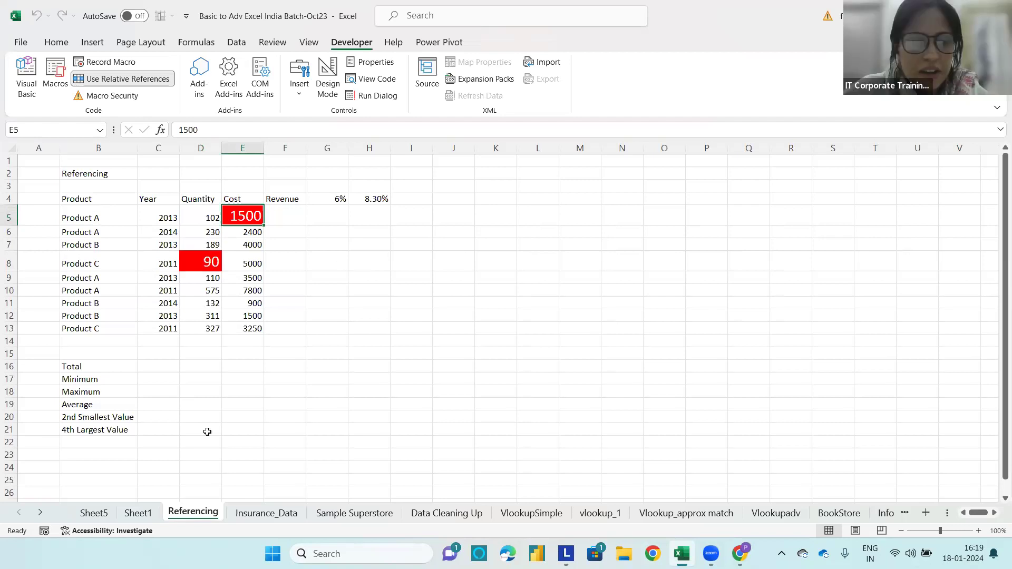
left_click(282, 513)
left_click(232, 244)
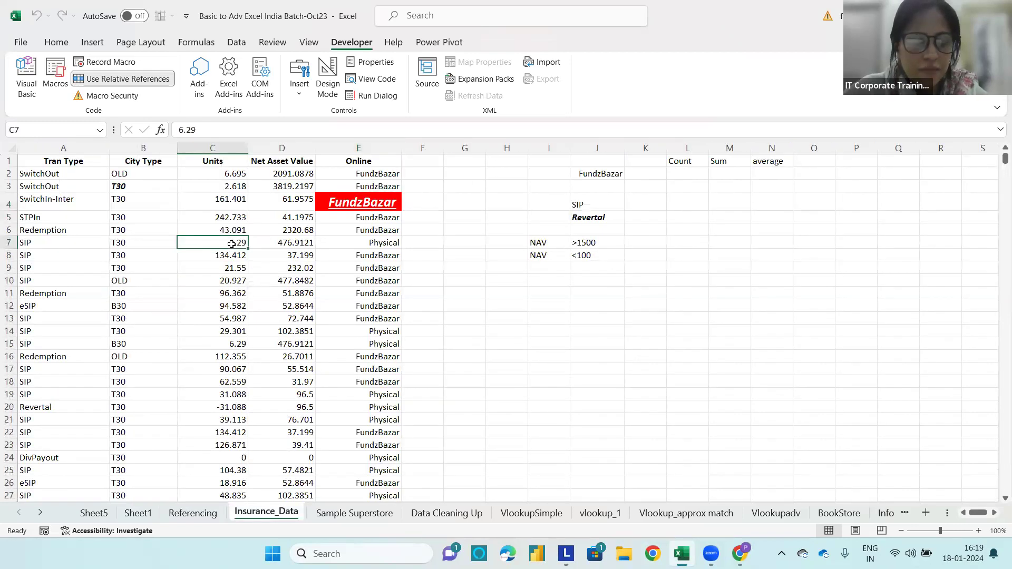
key("ctrl+q")
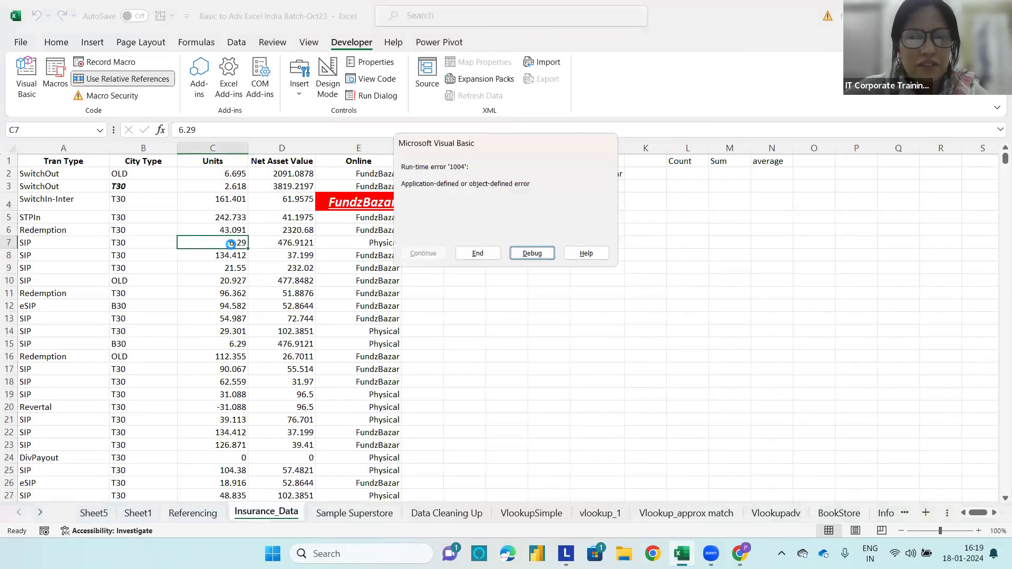
left_click(488, 256)
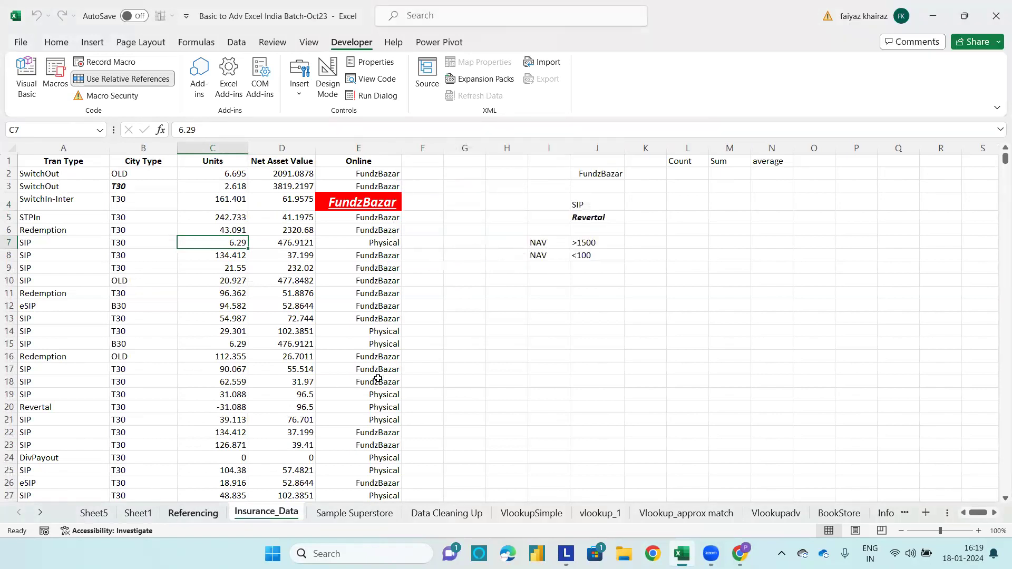
Return to the Referencing sheet and select the empty cell K16.
key("ctrl+Page_Up")
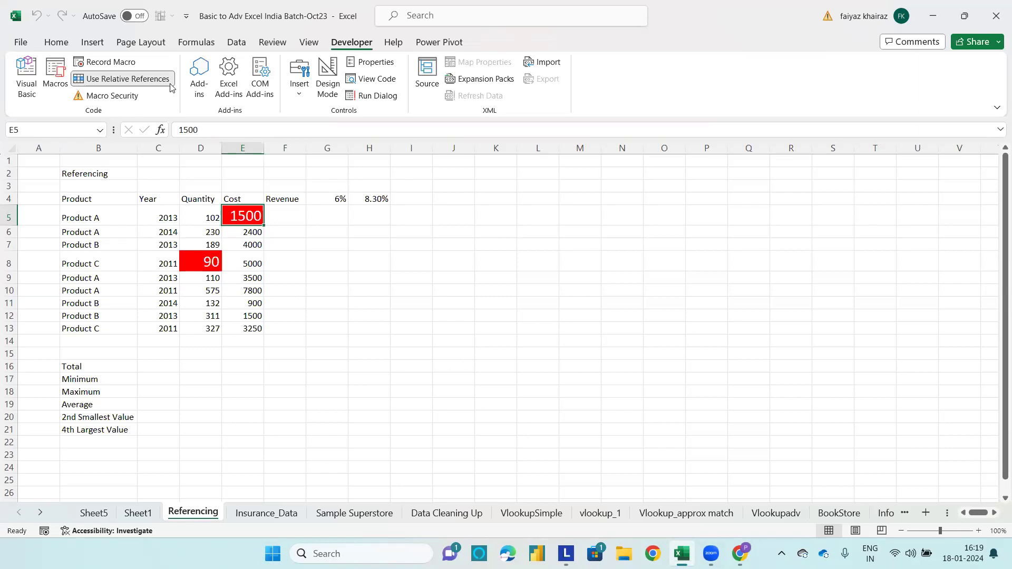
left_click(337, 202)
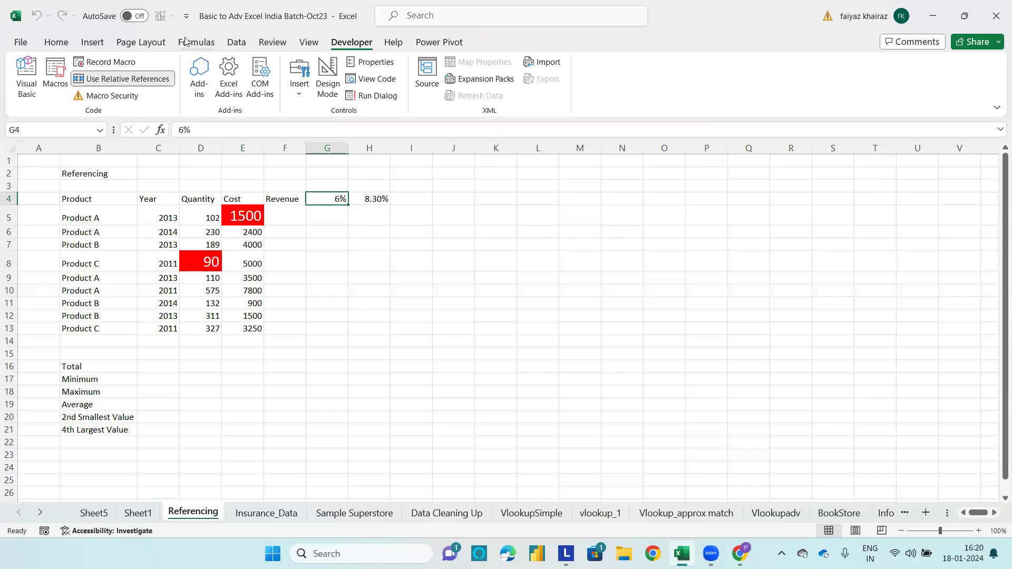
left_click(481, 368)
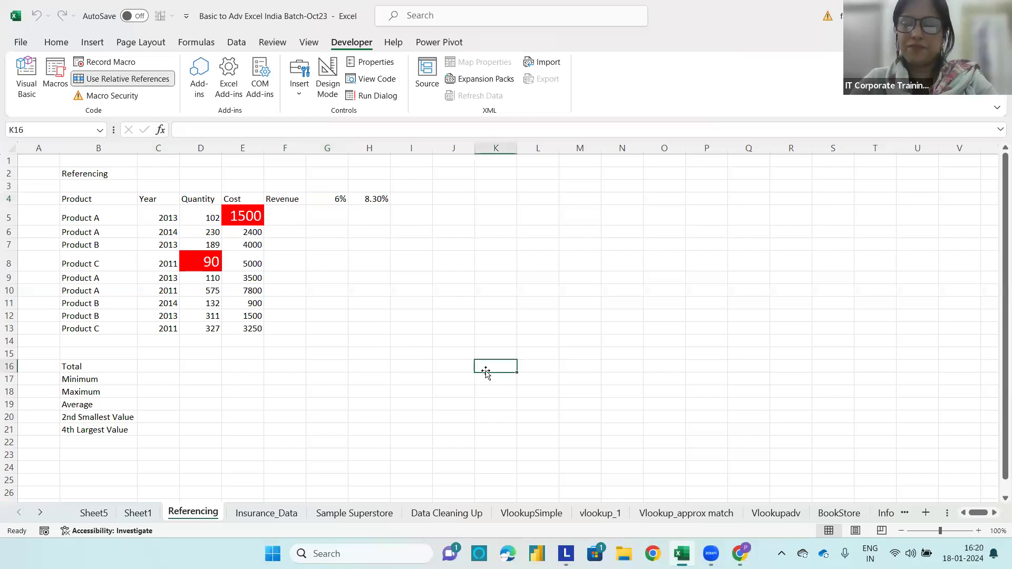